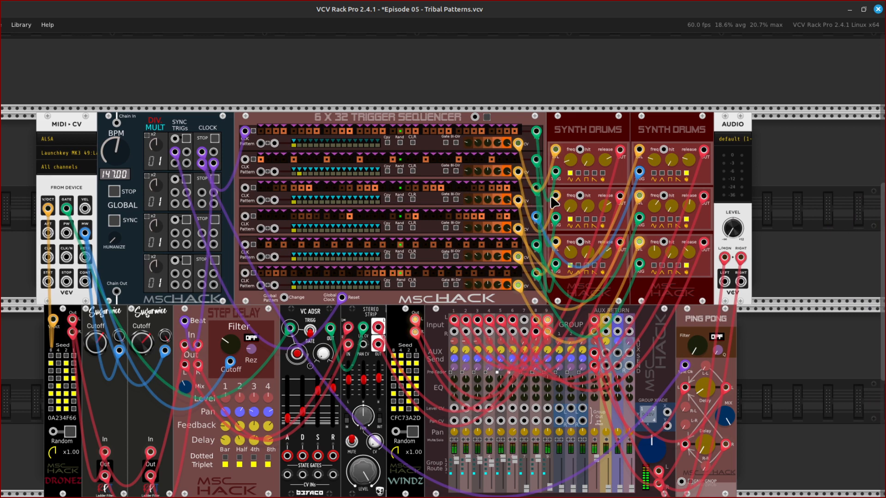
{"action": "mouse_move", "coordinate": [608, 210]}
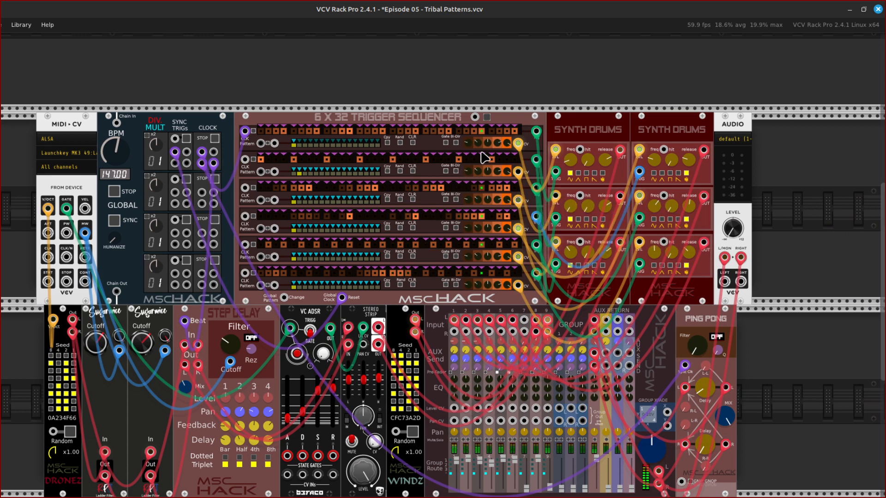
{"action": "mouse_move", "coordinate": [620, 197]}
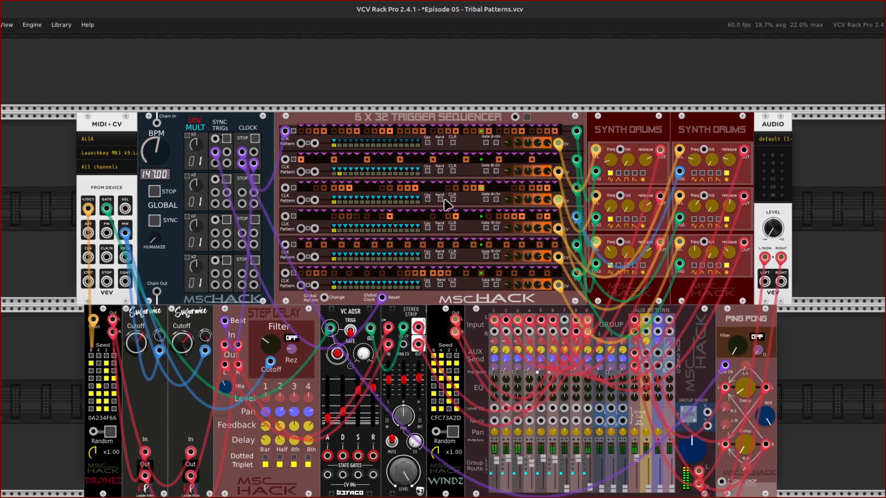
{"action": "scroll", "coordinate": [445, 251], "scroll_direction": "down", "scroll_amount": 1}
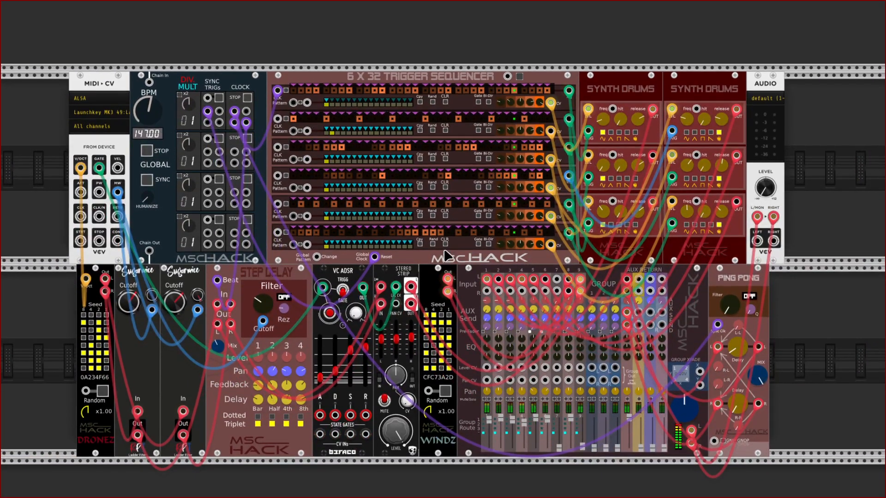
{"action": "scroll", "coordinate": [445, 250], "scroll_direction": "right", "scroll_amount": 1}
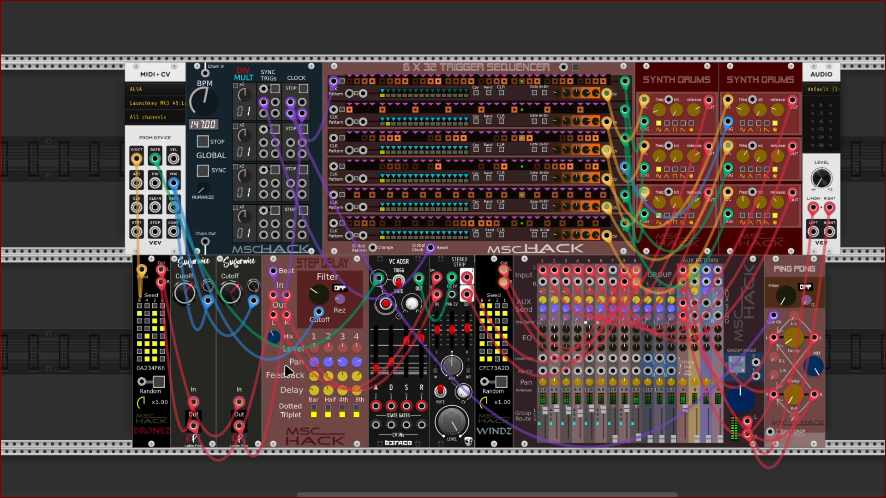
{"action": "mouse_move", "coordinate": [329, 364]}
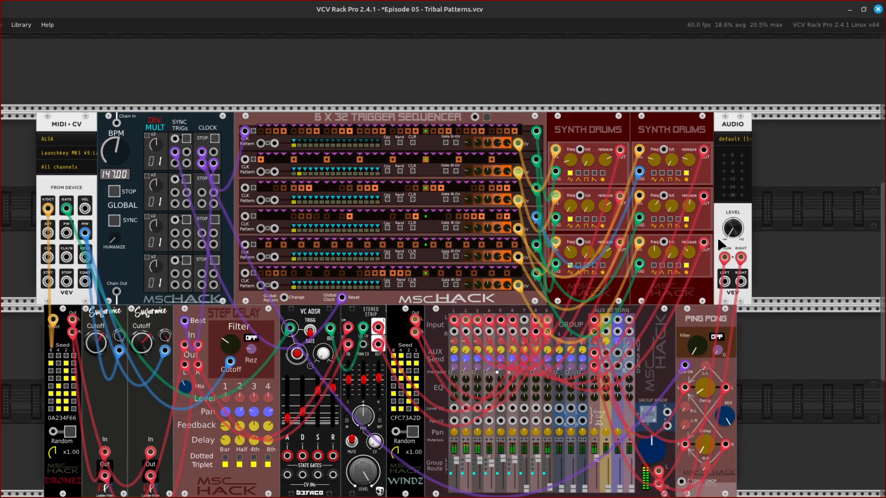
- Raise the AUDIO module's output level to hear the finished patch, and turn it back down to silence
{"action": "mouse_move", "coordinate": [731, 237]}
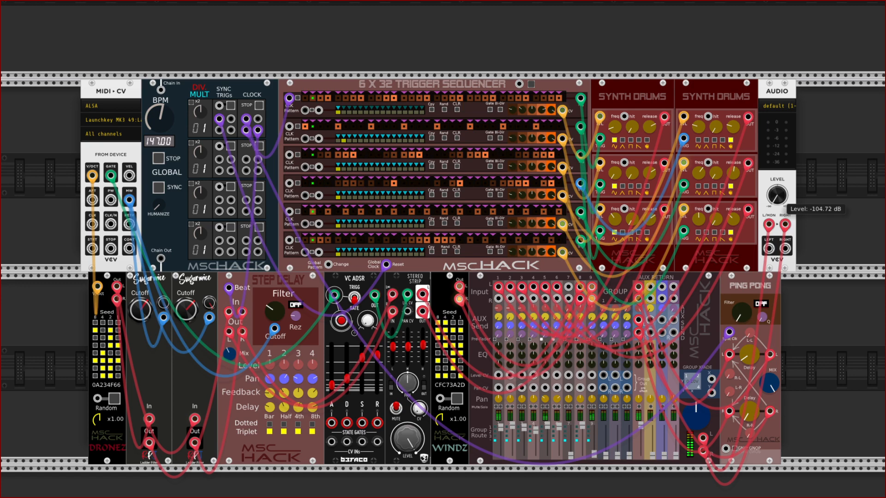
{"action": "left_click_drag", "start_coordinate": [778, 195], "coordinate": [778, 105]}
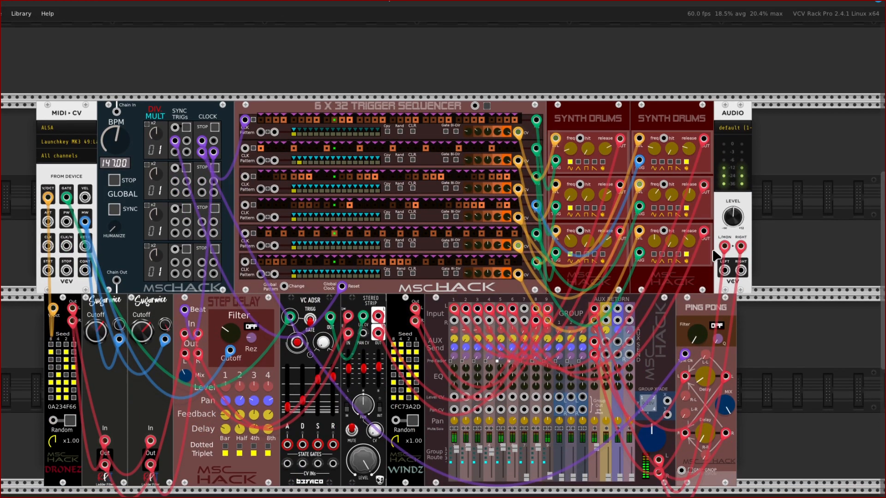
{"action": "mouse_move", "coordinate": [738, 227]}
{"action": "left_click_drag", "start_coordinate": [738, 227], "coordinate": [737, 461]}
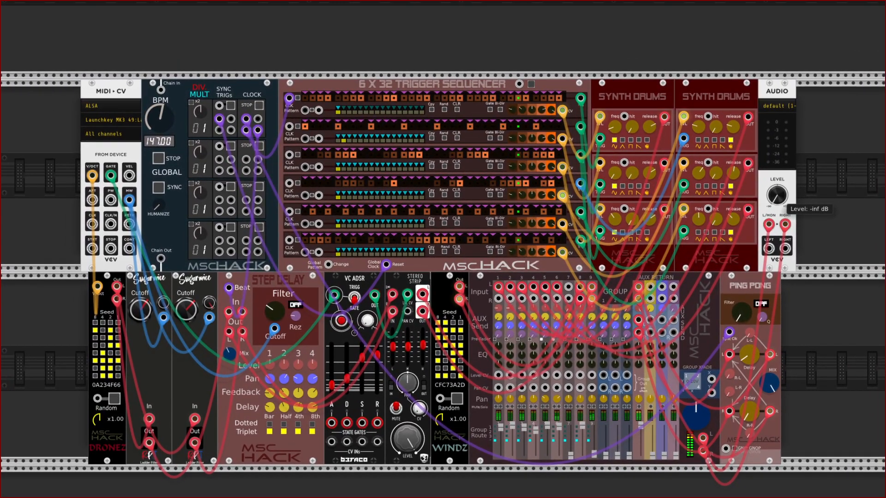
{"action": "left_click_drag", "start_coordinate": [781, 190], "coordinate": [781, 187]}
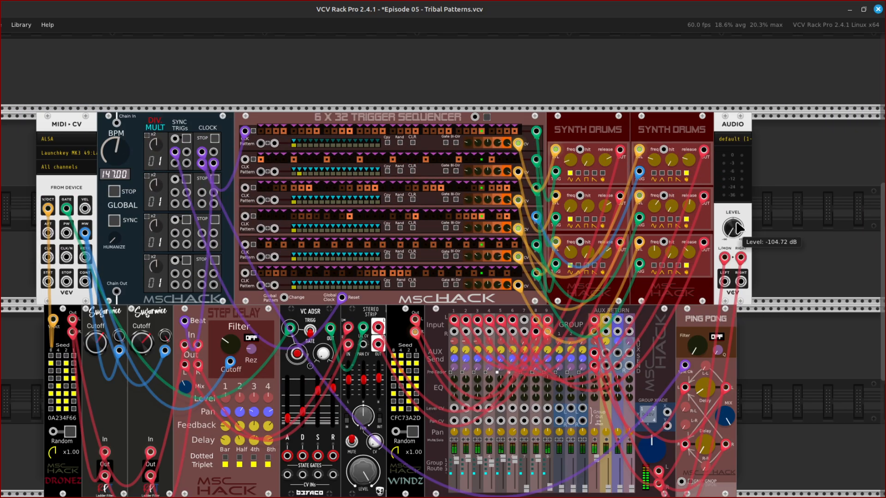
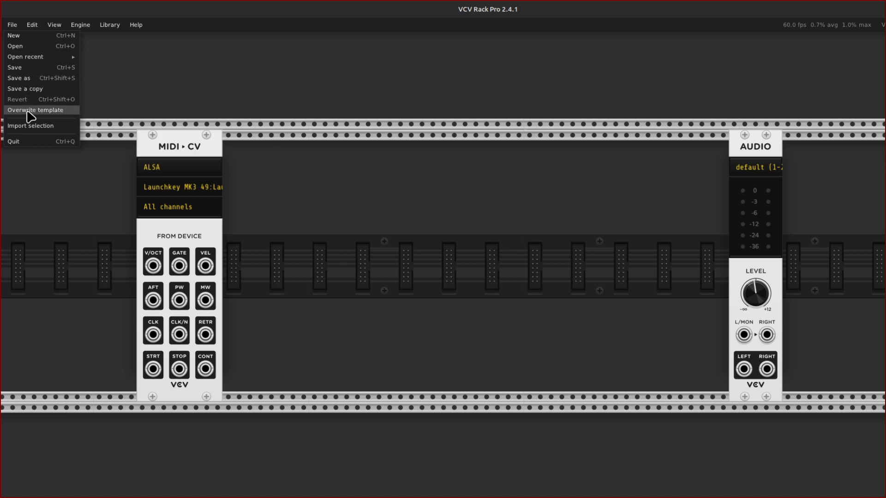
- Save the new patch as "Episode 05b.vcv" in the "VCV Rack Instruments & Effects" folder
{"action": "left_click", "coordinate": [40, 81]}
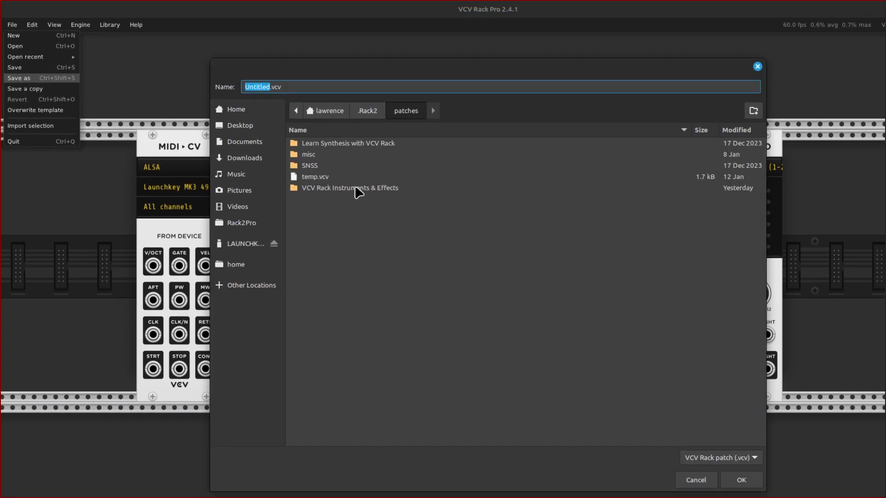
{"action": "double_click", "coordinate": [357, 190]}
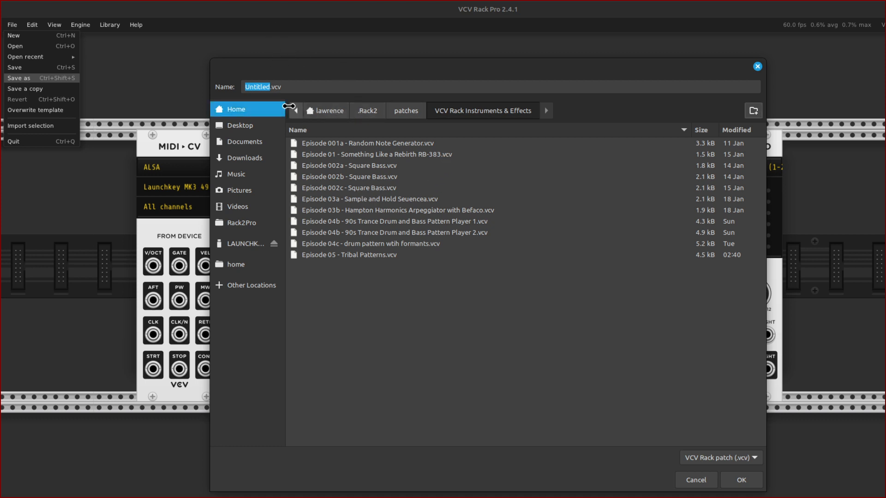
{"action": "left_click", "coordinate": [300, 85]}
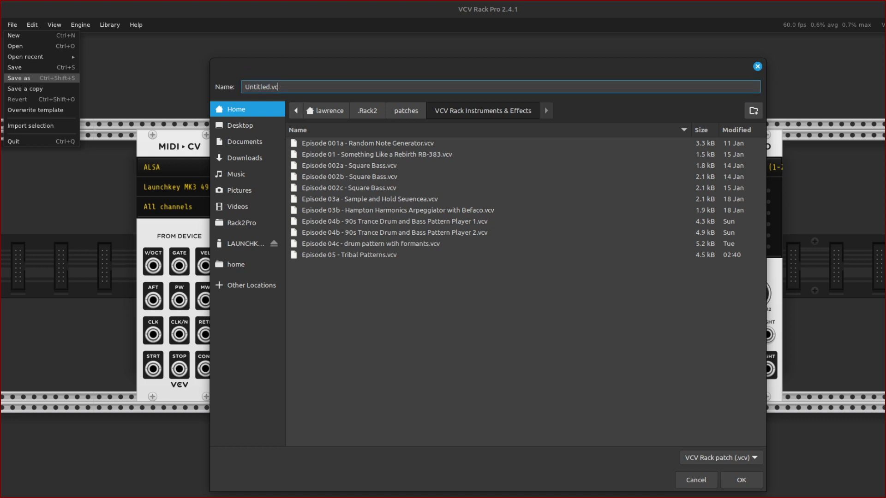
{"action": "key", "text": "BackSpace"}
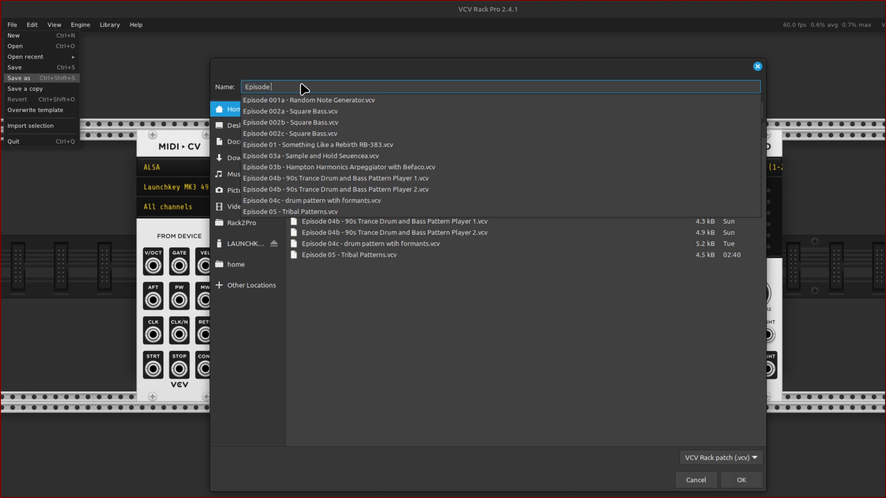
{"action": "type", "text": "Episode 05"}
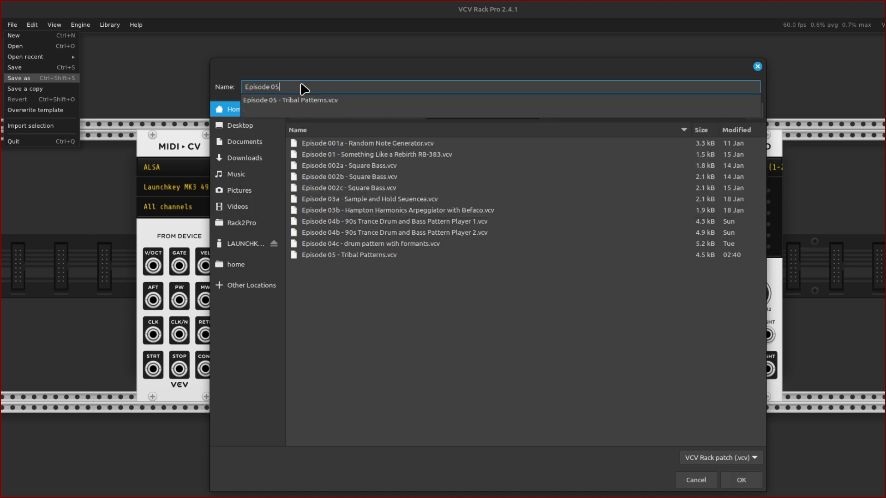
{"action": "type", "text": "b"}
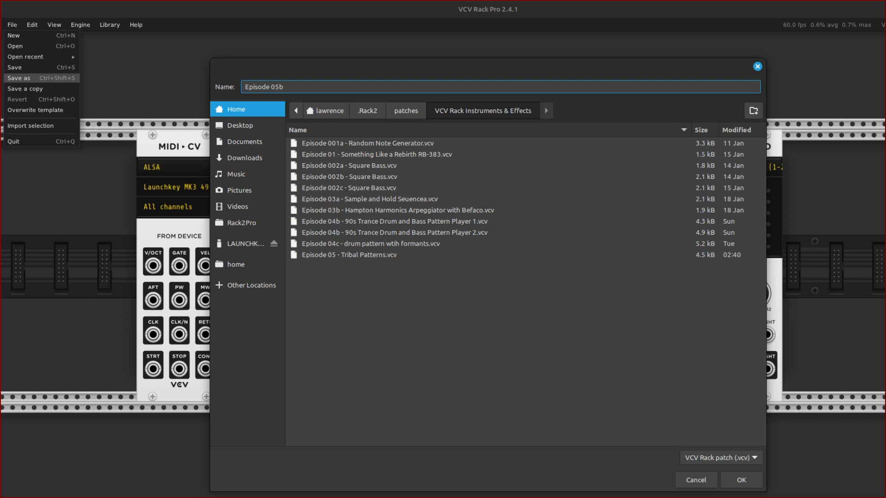
{"action": "type", "text": ".vcv"}
{"action": "key", "text": "Return"}
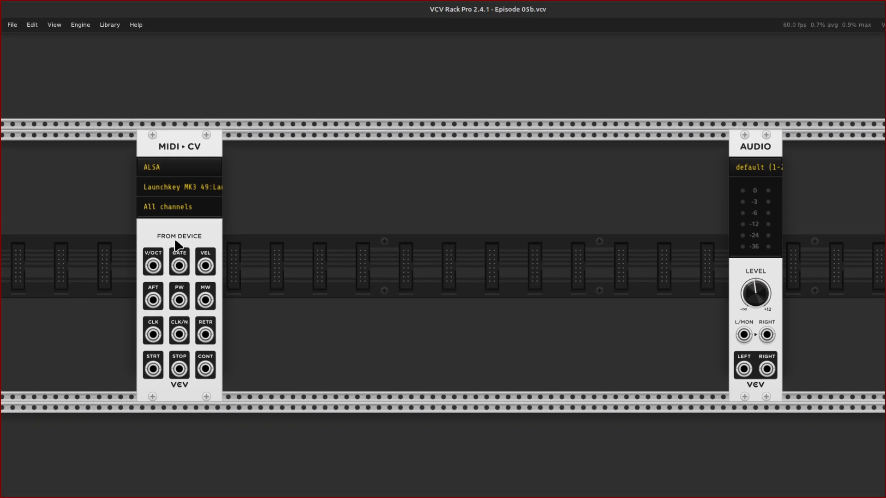
- Set the MIDI-CV module's polyphony channels to Monophonic
{"action": "right_click", "coordinate": [188, 234]}
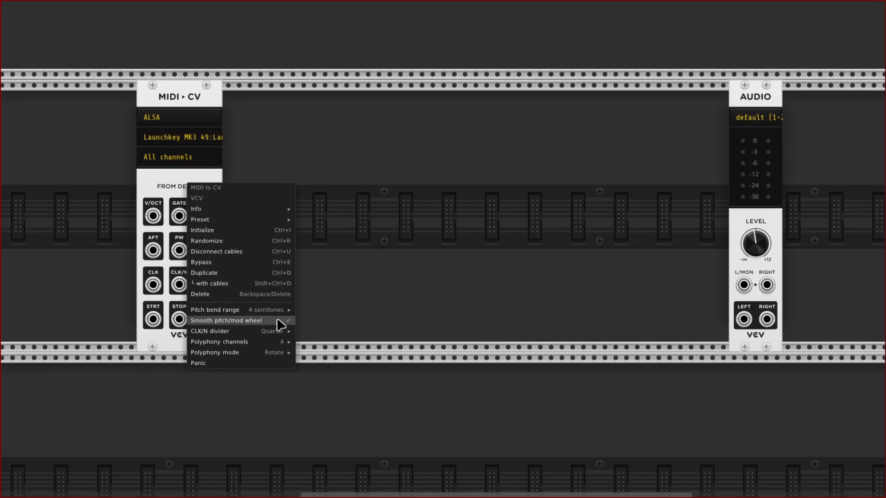
{"action": "mouse_move", "coordinate": [281, 305]}
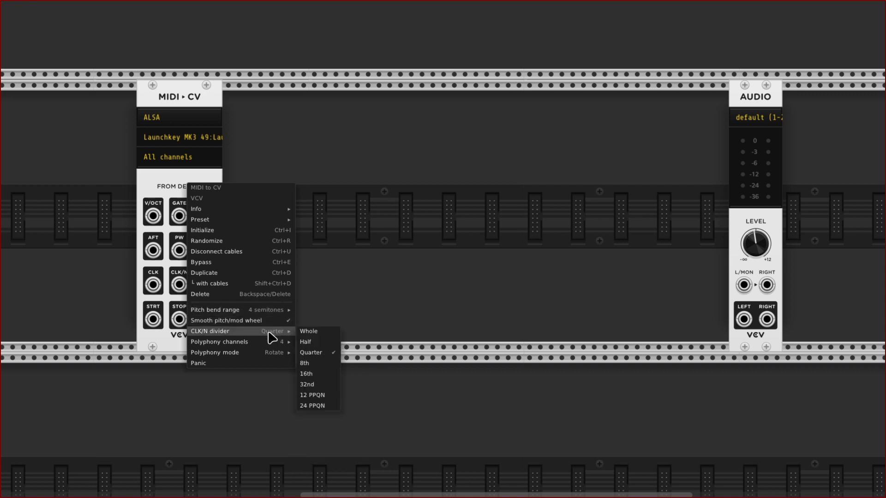
{"action": "mouse_move", "coordinate": [273, 346]}
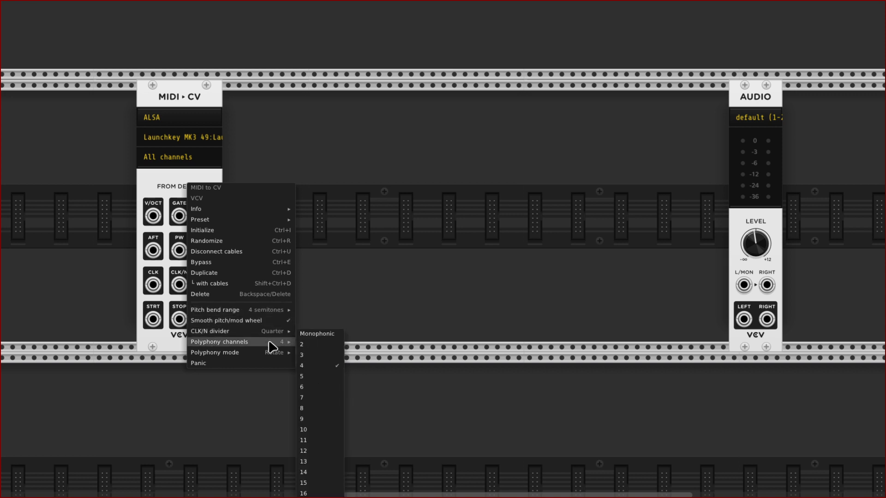
{"action": "left_click", "coordinate": [327, 335]}
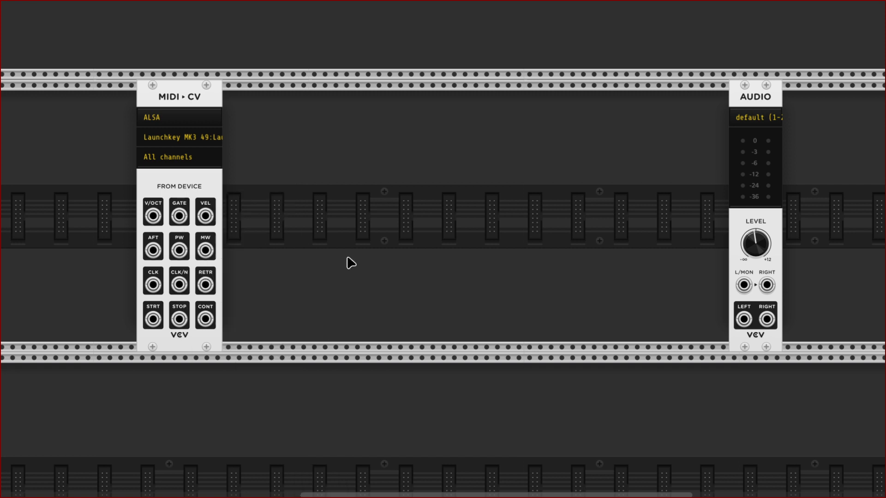
- Spread the MIDI-CV and AUDIO modules further apart along the rack row to make room between them
{"action": "scroll", "coordinate": [336, 256], "scroll_direction": "up", "scroll_amount": 1}
{"action": "key", "text": "F11"}
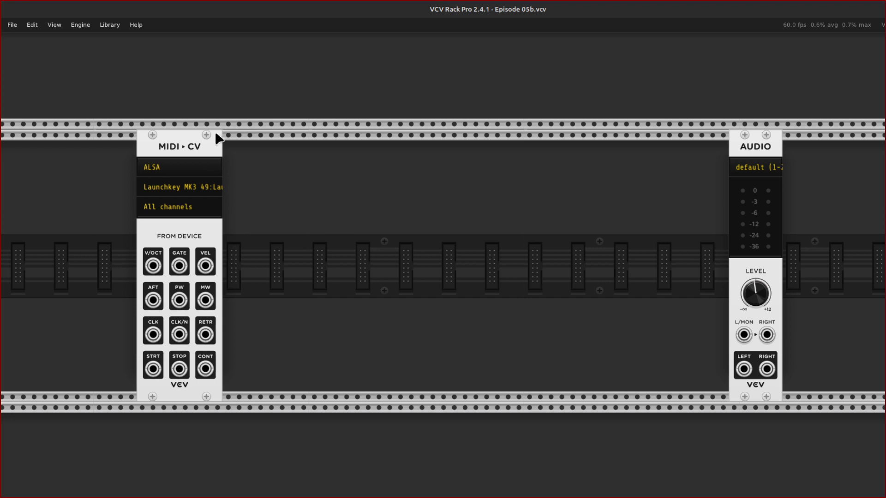
{"action": "left_click_drag", "start_coordinate": [208, 157], "coordinate": [104, 163]}
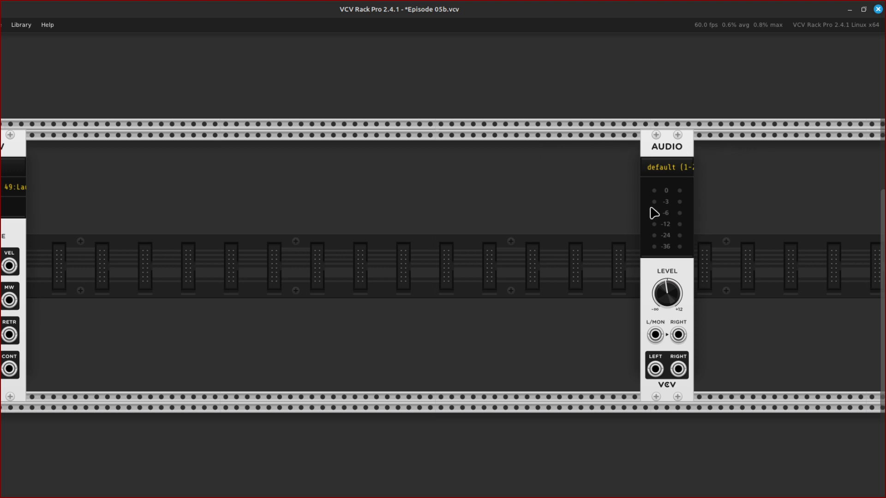
{"action": "left_click_drag", "start_coordinate": [675, 150], "coordinate": [725, 151]}
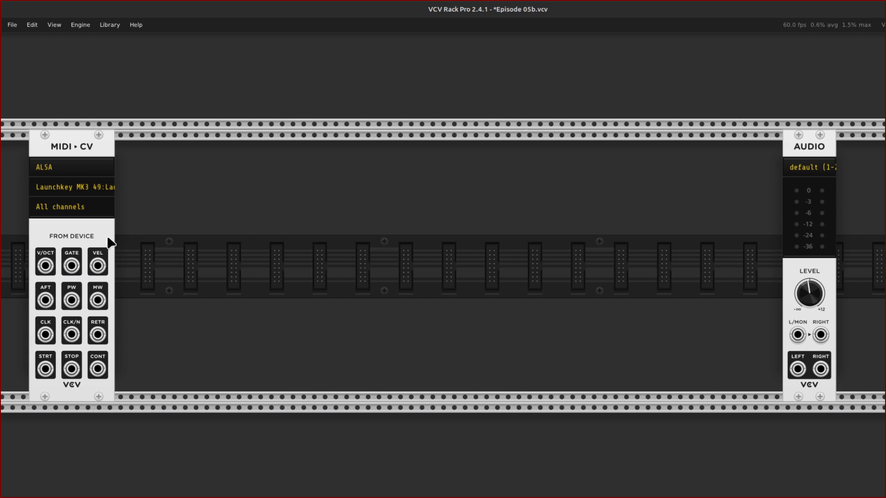
- Browse the module library and add the MSCHack BPM clock module directly beside MIDI-CV
{"action": "right_click", "coordinate": [211, 231]}
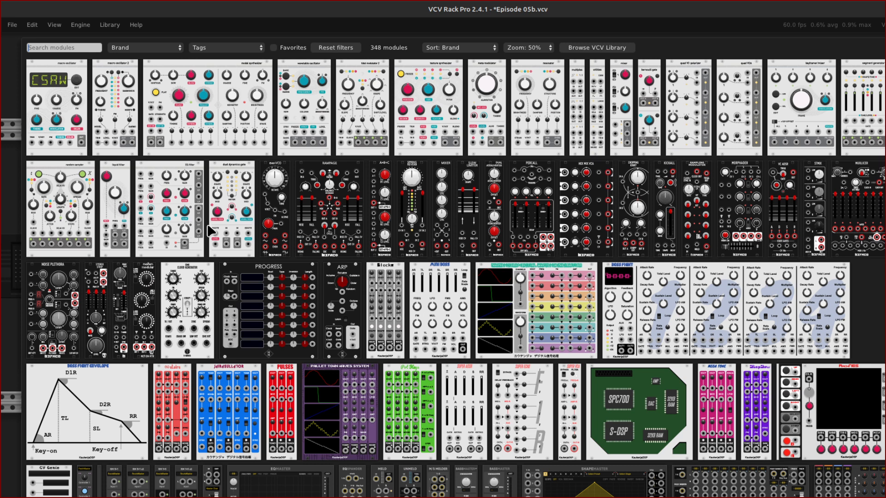
{"action": "scroll", "coordinate": [494, 203], "scroll_direction": "down", "scroll_amount": 15}
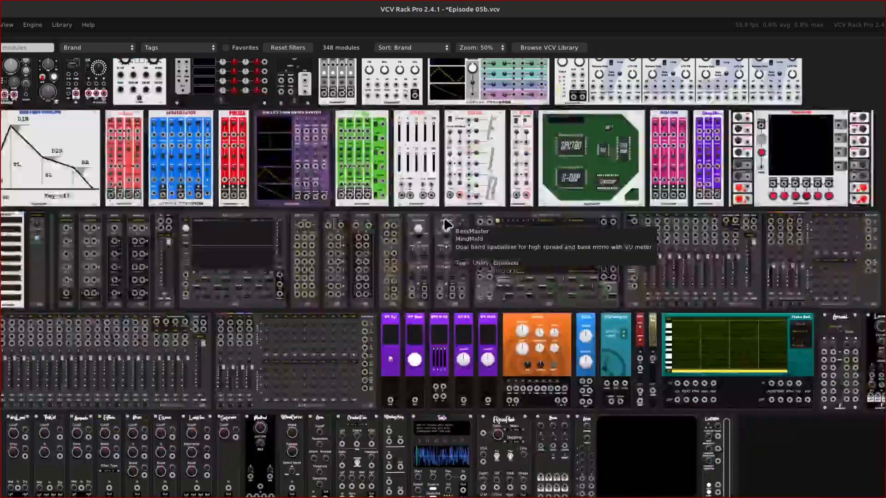
{"action": "scroll", "coordinate": [445, 199], "scroll_direction": "down", "scroll_amount": 10}
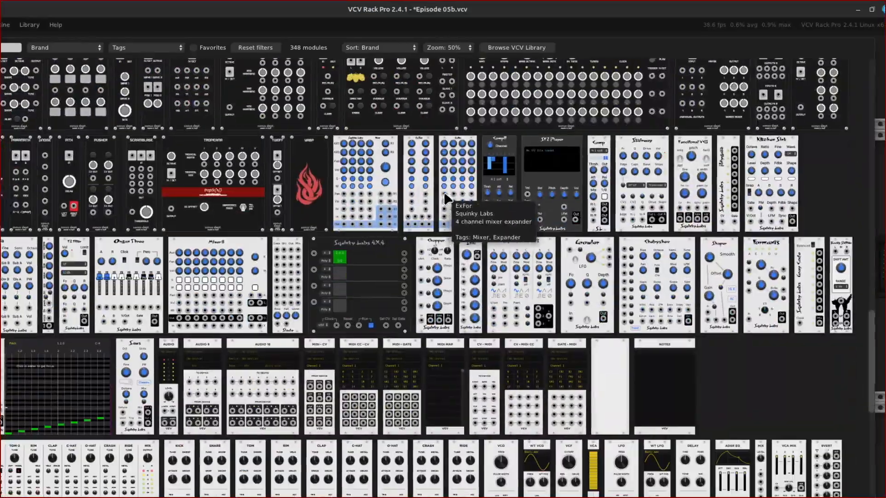
{"action": "scroll", "coordinate": [446, 193], "scroll_direction": "up", "scroll_amount": 4}
{"action": "scroll", "coordinate": [446, 187], "scroll_direction": "up", "scroll_amount": 5}
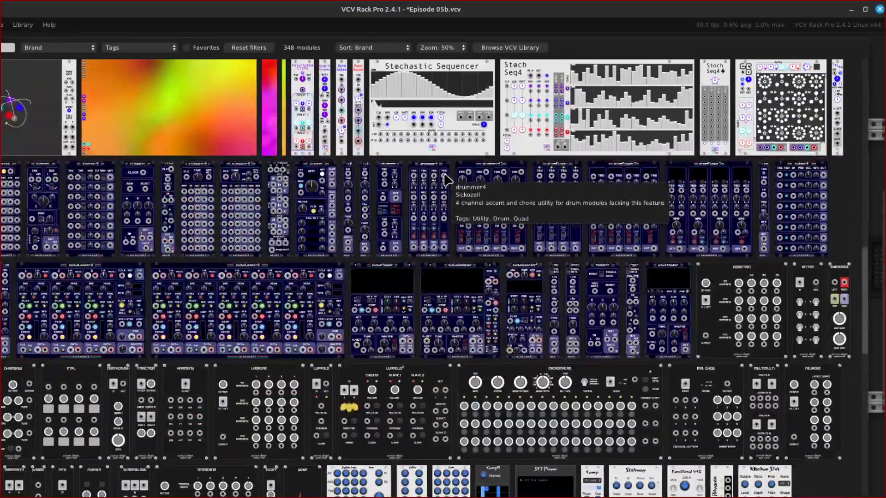
{"action": "scroll", "coordinate": [447, 179], "scroll_direction": "down", "scroll_amount": 10}
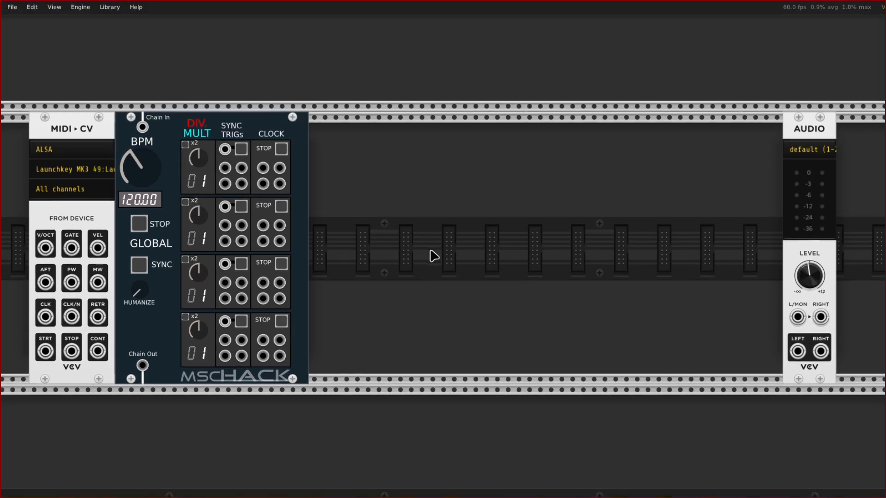
- Search the module library for "seq", add the MSCHack 6 x 32 Trigger Sequencer beside the clock, and move AUDIO further away from it
{"action": "right_click", "coordinate": [391, 242]}
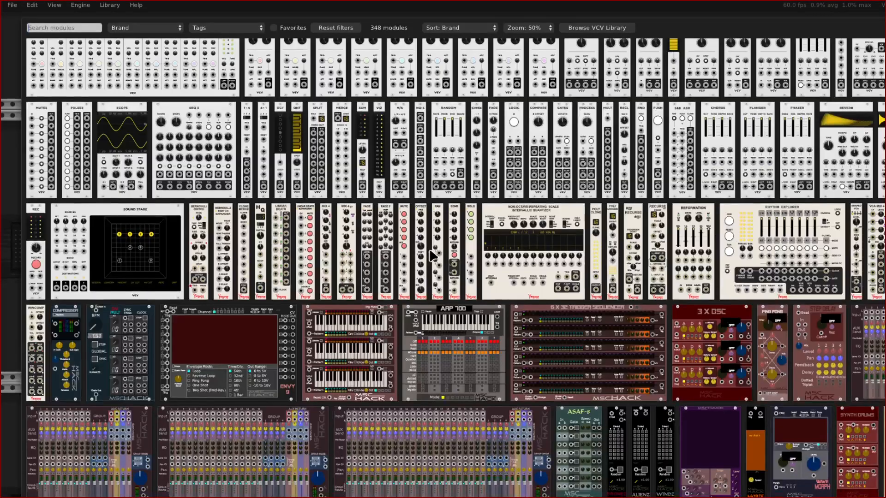
{"action": "scroll", "coordinate": [437, 253], "scroll_direction": "up", "scroll_amount": 20}
{"action": "type", "text": "seq"}
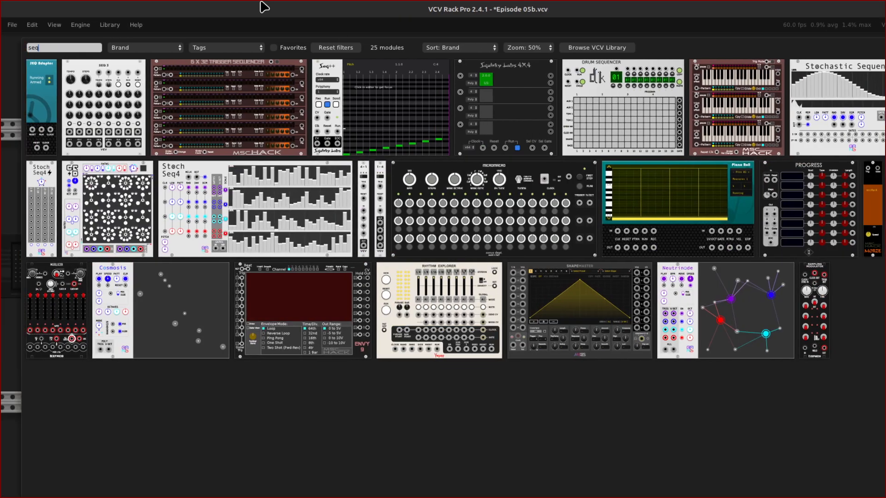
{"action": "left_click", "coordinate": [221, 76]}
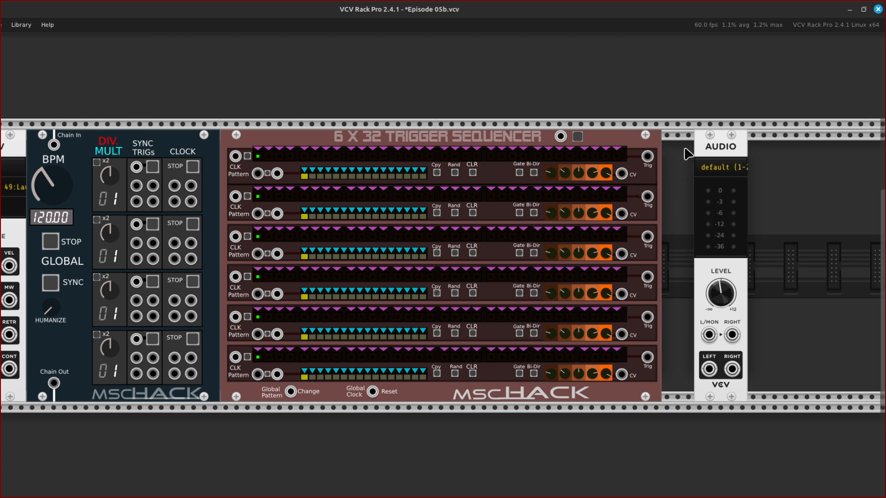
{"action": "left_click_drag", "start_coordinate": [718, 137], "coordinate": [847, 145]}
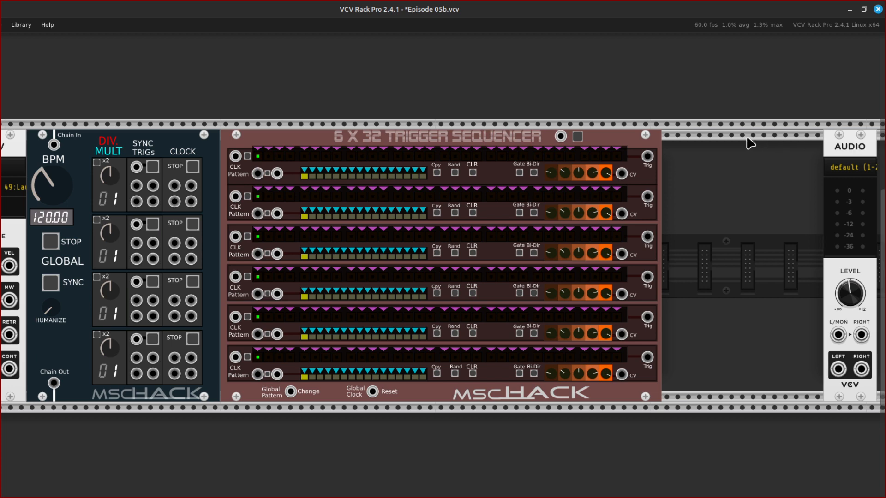
- Clear the previous module search, browse the full library, and add the mscHack OSC 3 Channel synth directly beside the trigger sequencer
{"action": "key", "text": "ctrl+minus"}
{"action": "key", "text": "F11"}
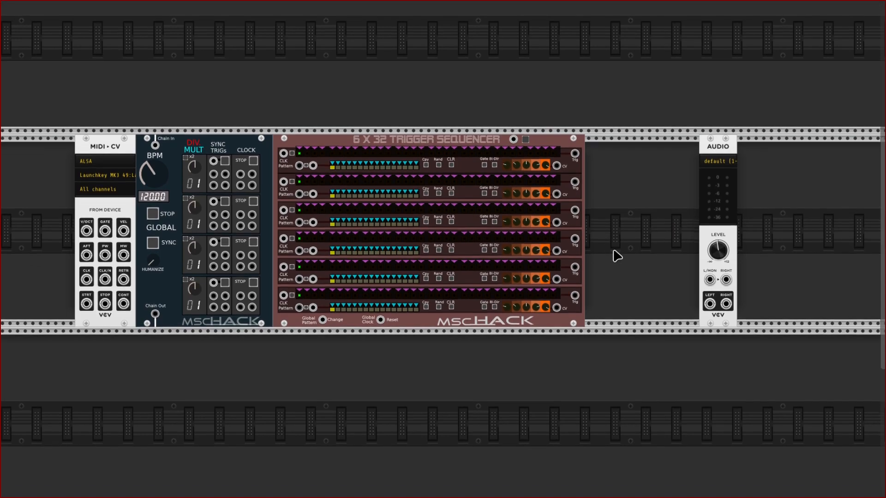
{"action": "right_click", "coordinate": [615, 255]}
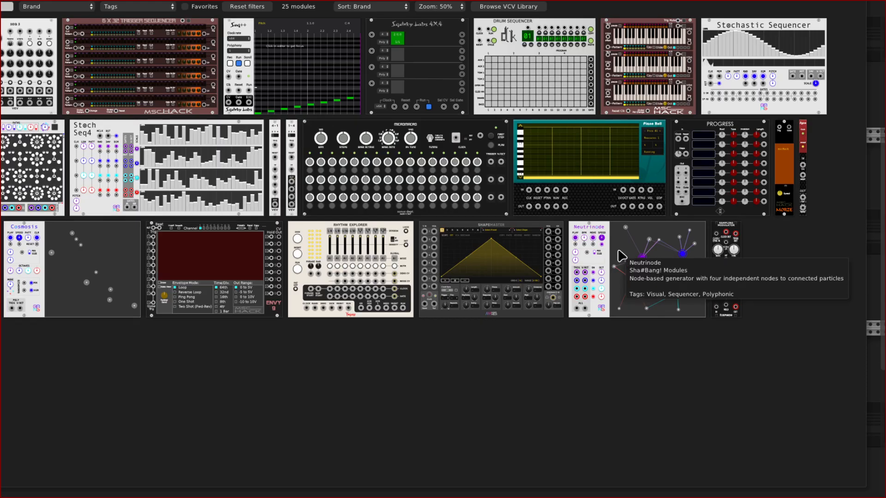
{"action": "key", "text": "F11"}
{"action": "key", "text": "BackSpace"}
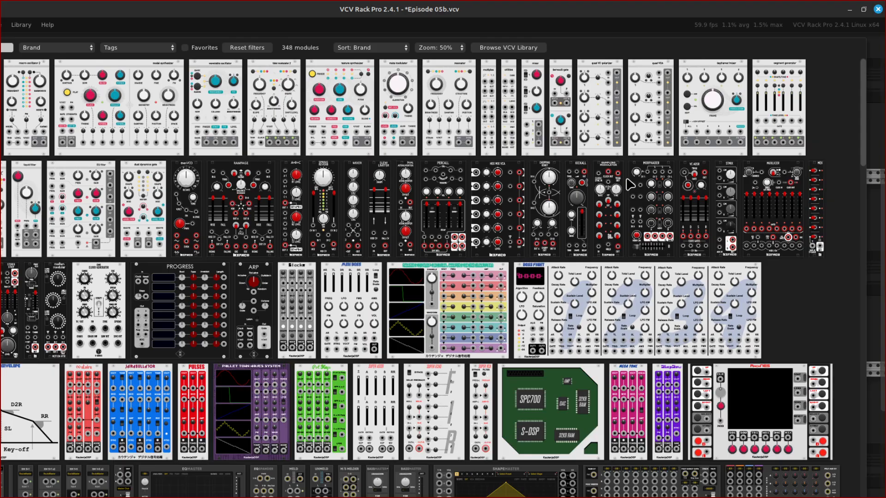
{"action": "scroll", "coordinate": [630, 184], "scroll_direction": "down", "scroll_amount": 15}
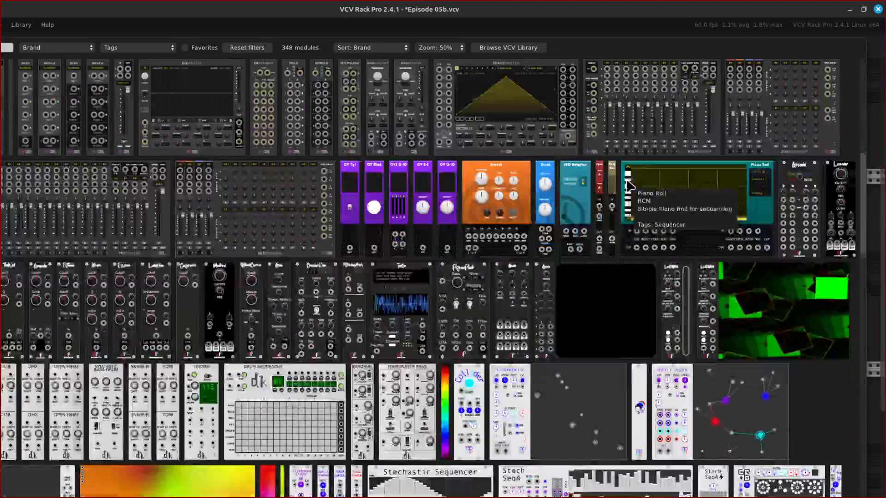
{"action": "scroll", "coordinate": [726, 251], "scroll_direction": "down", "scroll_amount": 20}
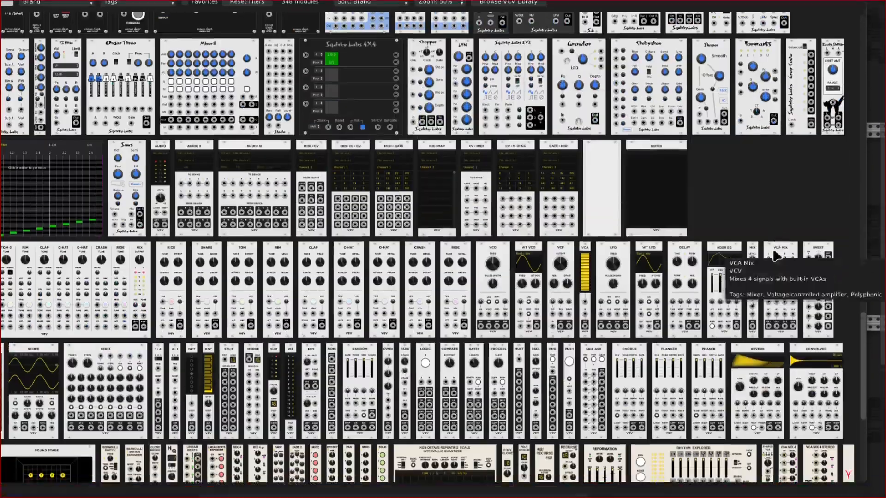
{"action": "scroll", "coordinate": [741, 321], "scroll_direction": "down", "scroll_amount": 1}
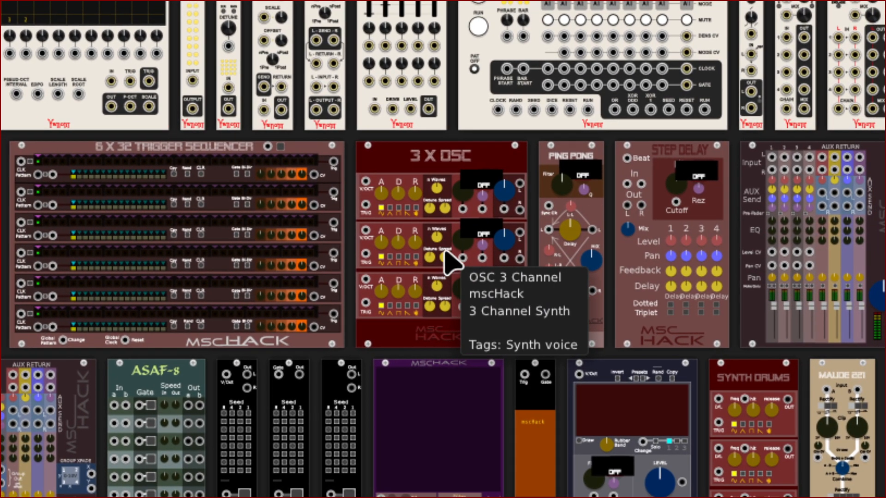
{"action": "left_click", "coordinate": [444, 252]}
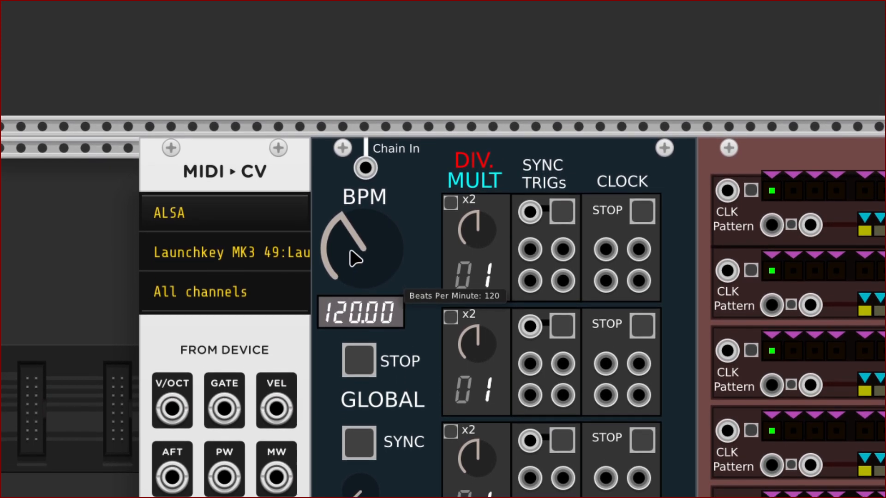
- Try out the BPM clock's global stop by switching it on and off again
{"action": "right_click", "coordinate": [356, 258]}
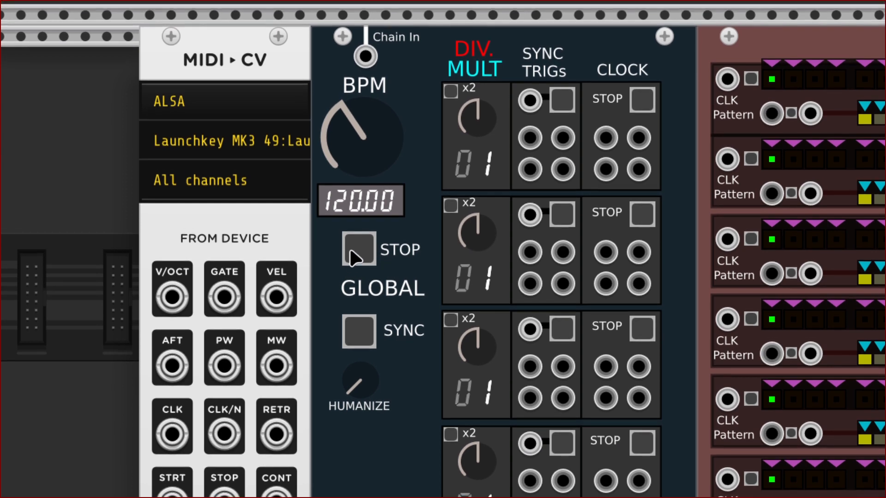
{"action": "left_click", "coordinate": [353, 256]}
{"action": "left_click", "coordinate": [357, 251]}
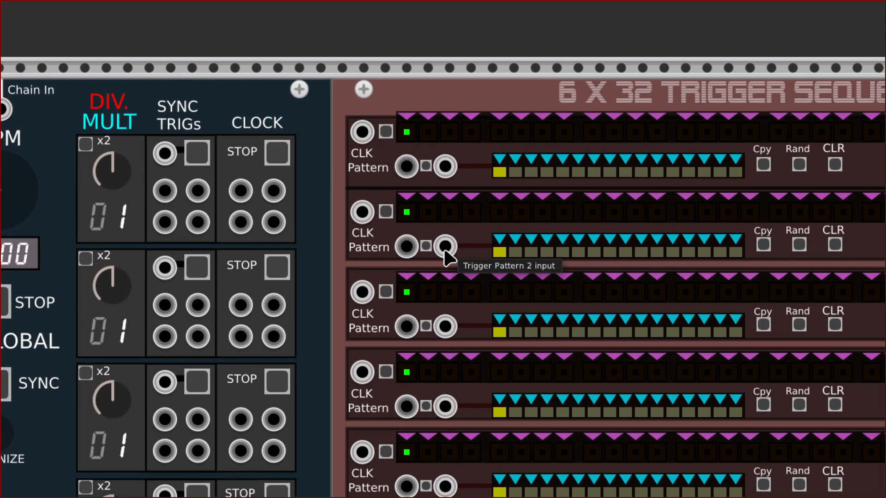
- Try a clock division of / 3 on the clock's third channel and view its list of ratios
{"action": "scroll", "coordinate": [445, 258], "scroll_direction": "up", "scroll_amount": 3}
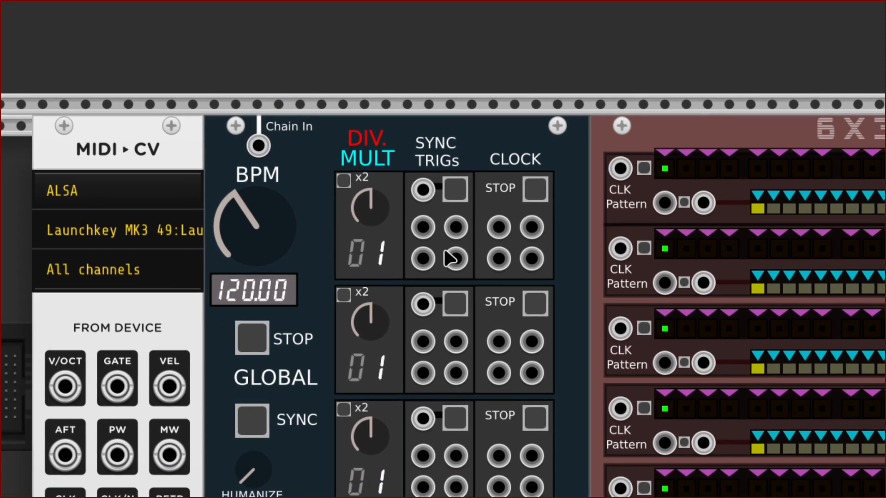
{"action": "scroll", "coordinate": [446, 253], "scroll_direction": "down", "scroll_amount": 5}
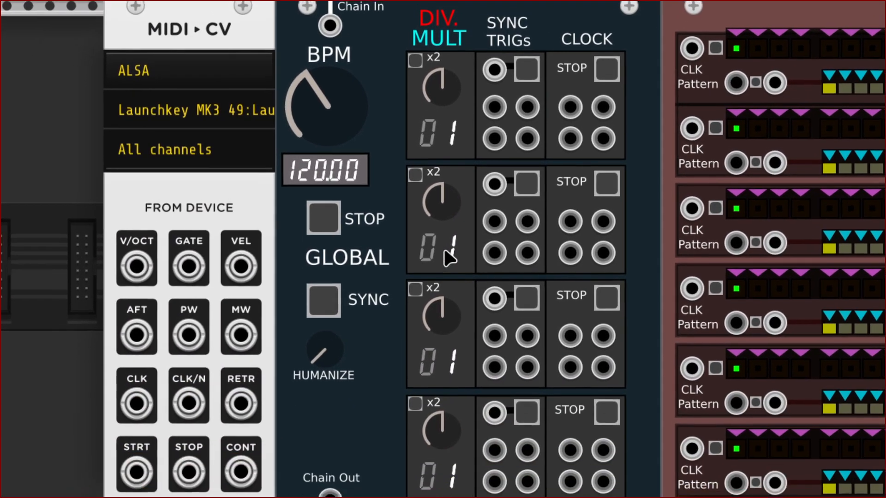
{"action": "scroll", "coordinate": [445, 269], "scroll_direction": "up", "scroll_amount": 2}
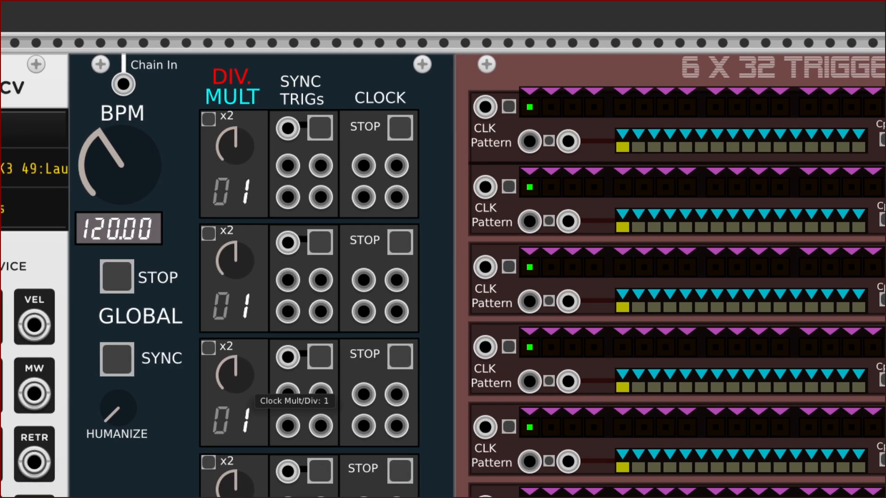
{"action": "left_click_drag", "start_coordinate": [244, 384], "coordinate": [243, 397]}
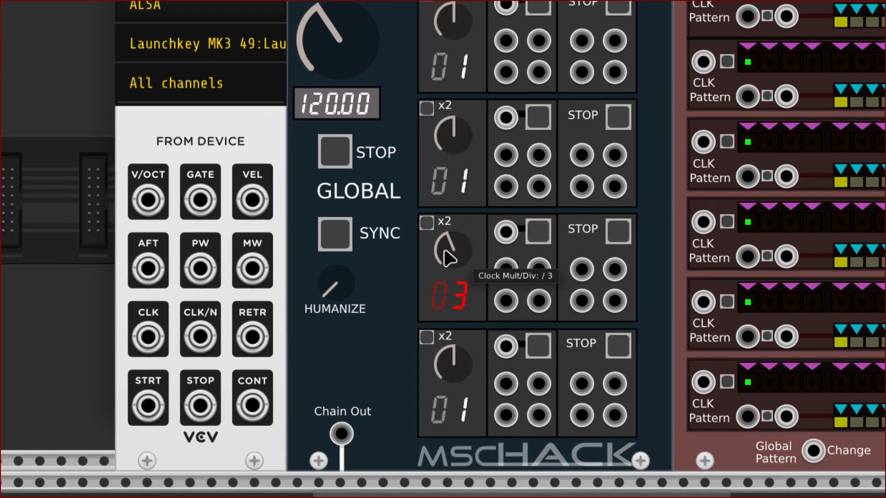
{"action": "right_click", "coordinate": [427, 256]}
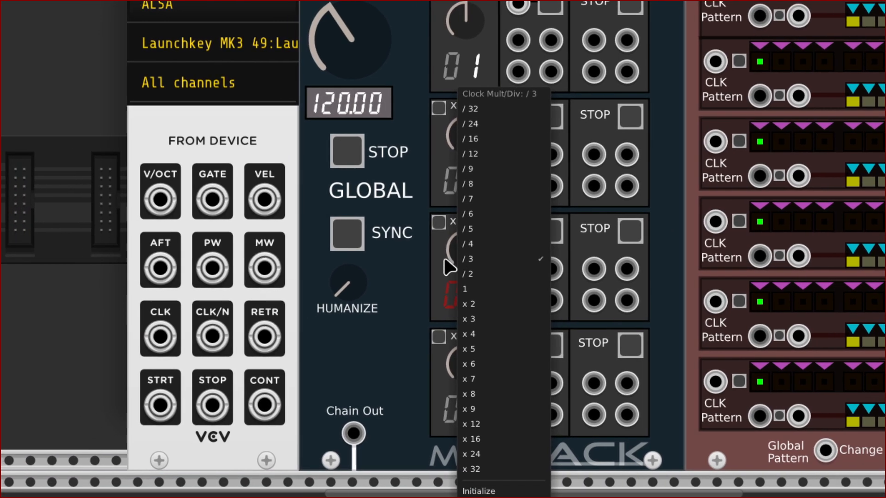
{"action": "left_click", "coordinate": [423, 283]}
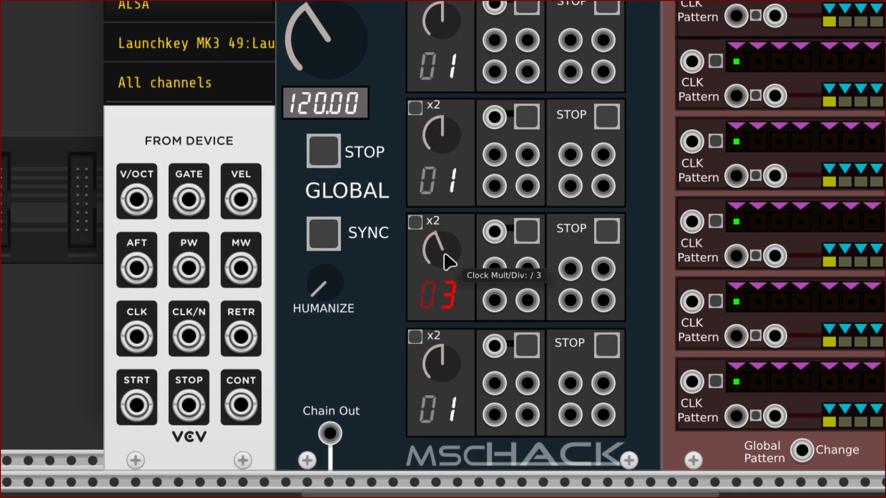
- Patch a purple cable from the Clock 1 output to the CLK input of the trigger sequencer's first row
{"action": "right_click", "coordinate": [447, 262]}
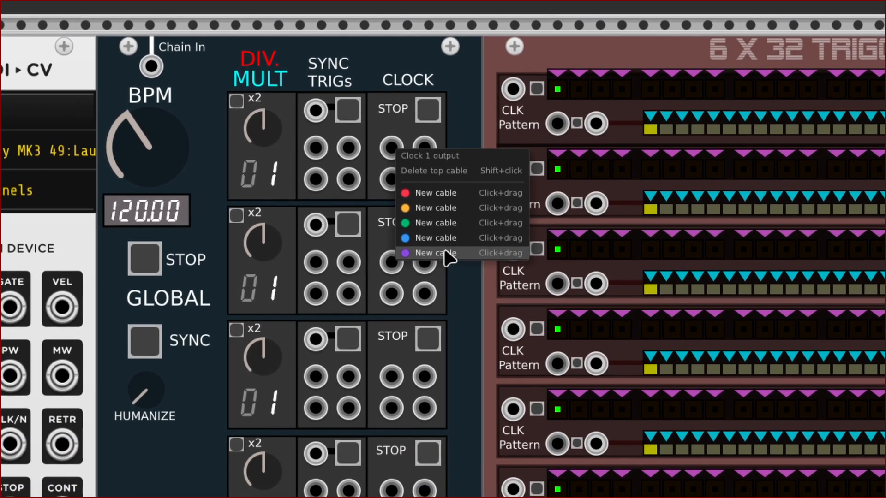
{"action": "left_click", "coordinate": [501, 355]}
{"action": "left_click_drag", "start_coordinate": [444, 250], "coordinate": [434, 195]}
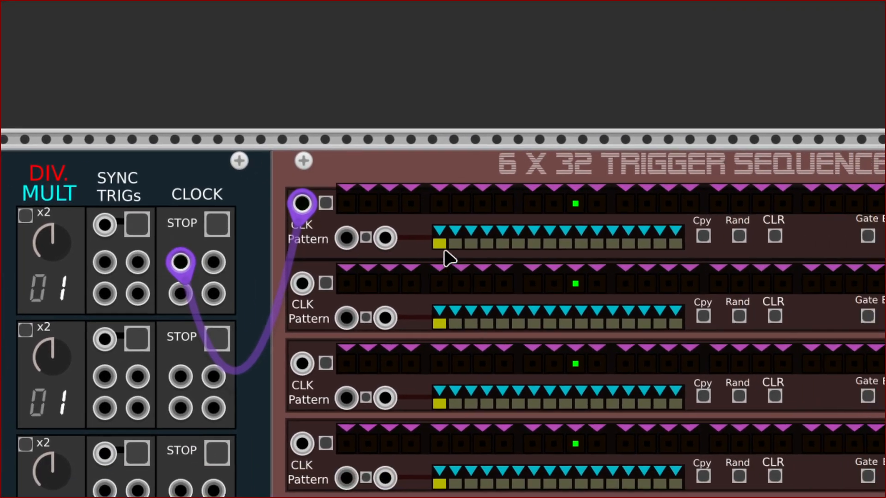
- Look along the running trigger sequencer's rows, then stop the BPM clock globally
{"action": "scroll", "coordinate": [554, 257], "scroll_direction": "down", "scroll_amount": 3}
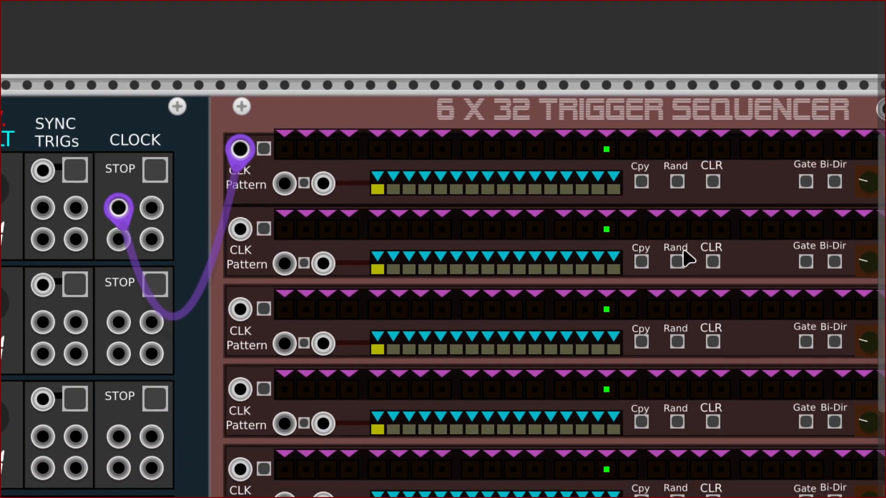
{"action": "scroll", "coordinate": [792, 257], "scroll_direction": "right", "scroll_amount": 3}
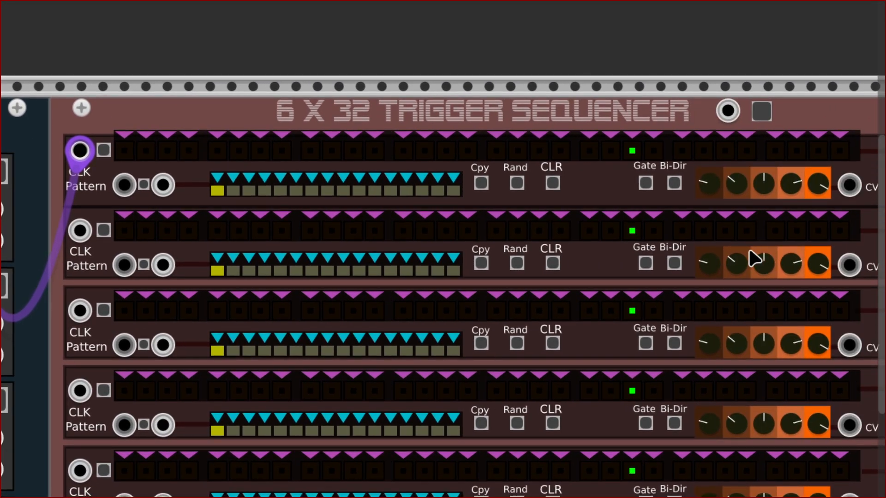
{"action": "scroll", "coordinate": [757, 259], "scroll_direction": "right", "scroll_amount": 3}
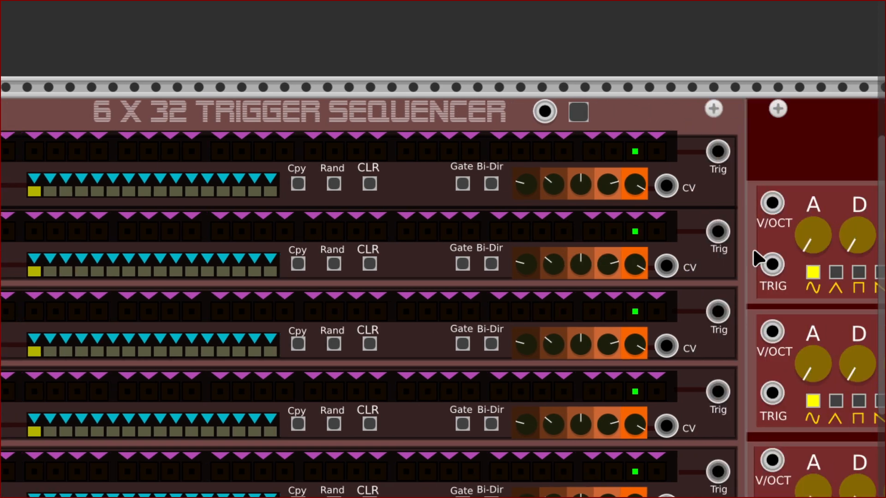
{"action": "scroll", "coordinate": [757, 258], "scroll_direction": "left", "scroll_amount": 10}
{"action": "scroll", "coordinate": [507, 258], "scroll_direction": "up", "scroll_amount": 2}
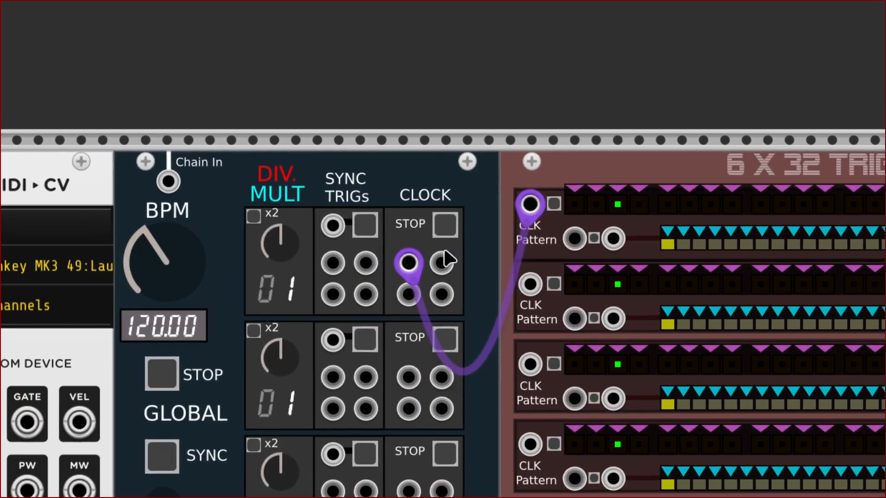
{"action": "scroll", "coordinate": [448, 259], "scroll_direction": "left", "scroll_amount": 4}
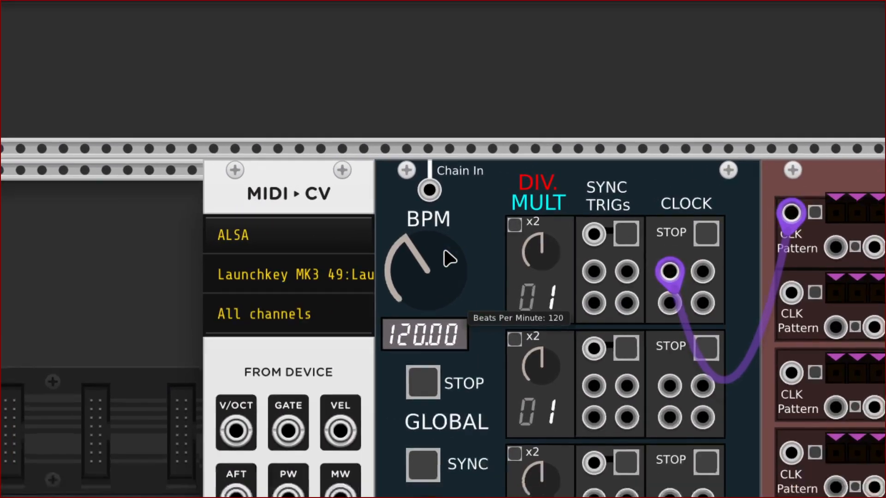
{"action": "scroll", "coordinate": [448, 260], "scroll_direction": "down", "scroll_amount": 4}
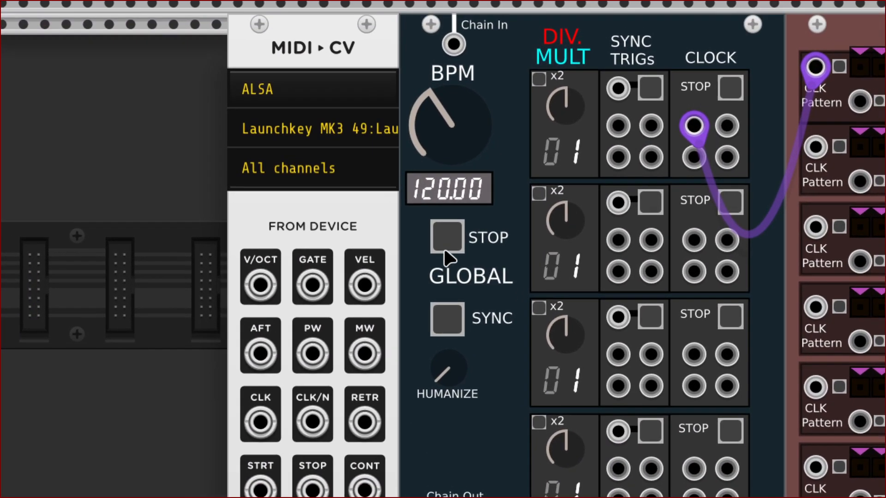
{"action": "left_click", "coordinate": [447, 236]}
- Examine the clock connection and the sequencer's first row, including its steps, pattern selectors and pattern ports
{"action": "scroll", "coordinate": [447, 259], "scroll_direction": "right", "scroll_amount": 8}
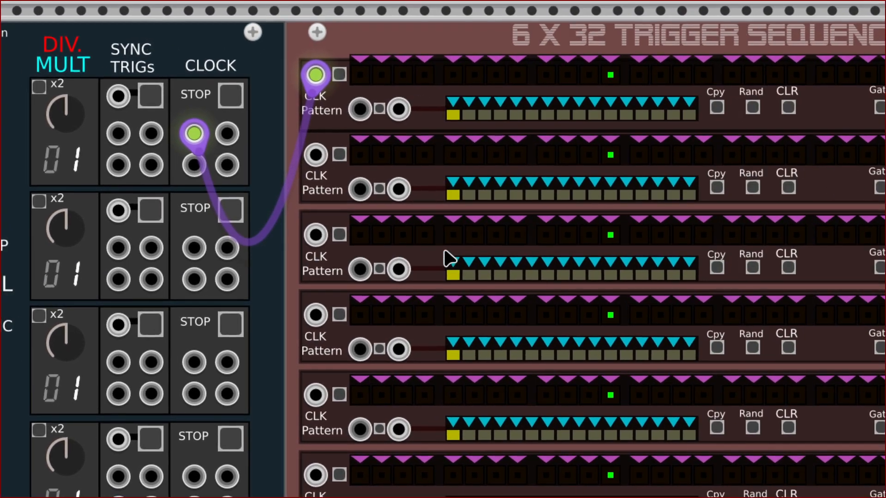
{"action": "scroll", "coordinate": [448, 259], "scroll_direction": "up", "scroll_amount": 5}
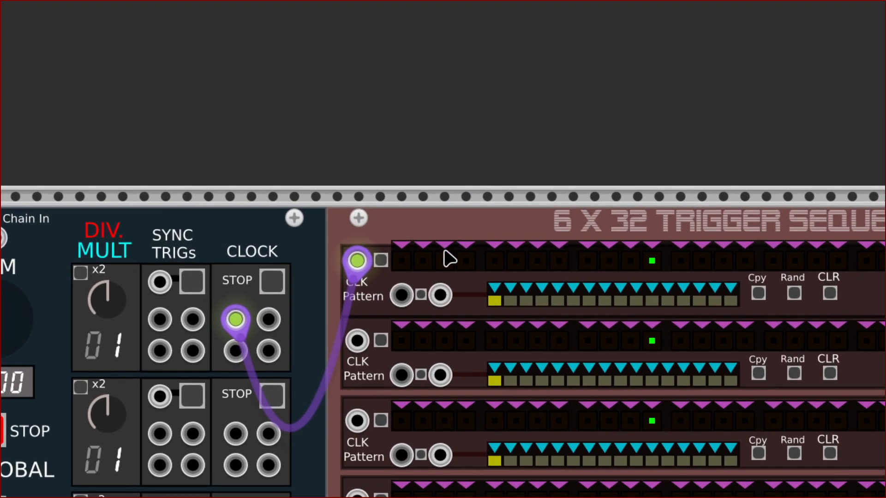
{"action": "scroll", "coordinate": [448, 260], "scroll_direction": "right", "scroll_amount": 3}
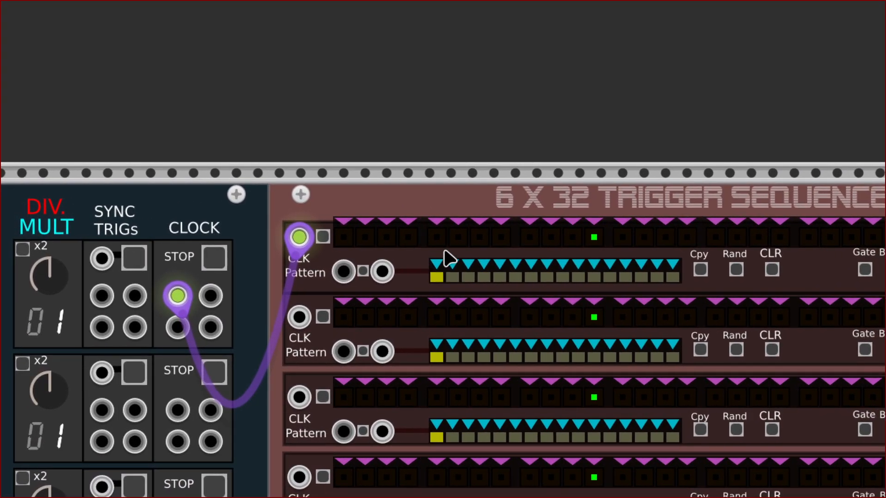
{"action": "scroll", "coordinate": [447, 260], "scroll_direction": "left", "scroll_amount": 2}
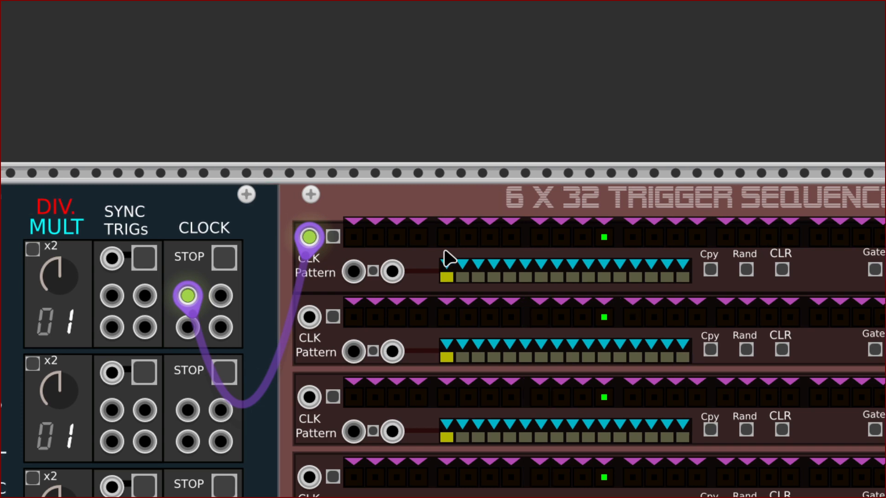
{"action": "scroll", "coordinate": [448, 260], "scroll_direction": "up", "scroll_amount": 1}
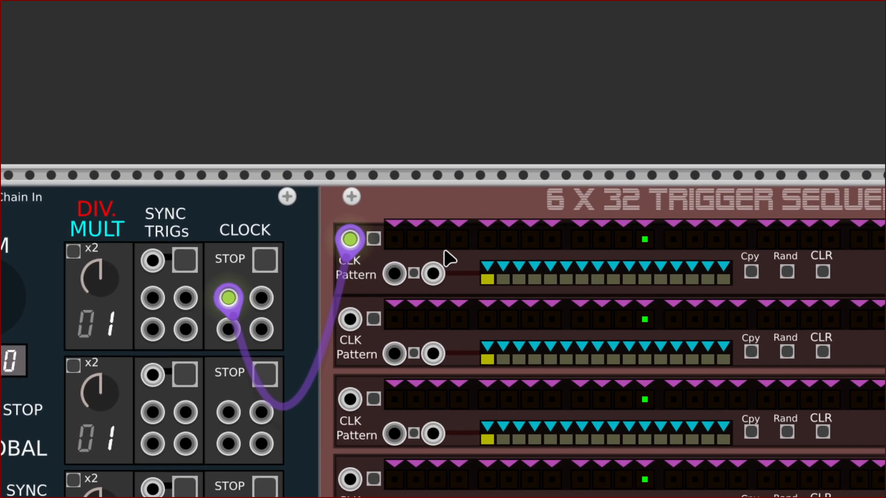
{"action": "scroll", "coordinate": [448, 260], "scroll_direction": "up", "scroll_amount": 2, "text": "ctrl"}
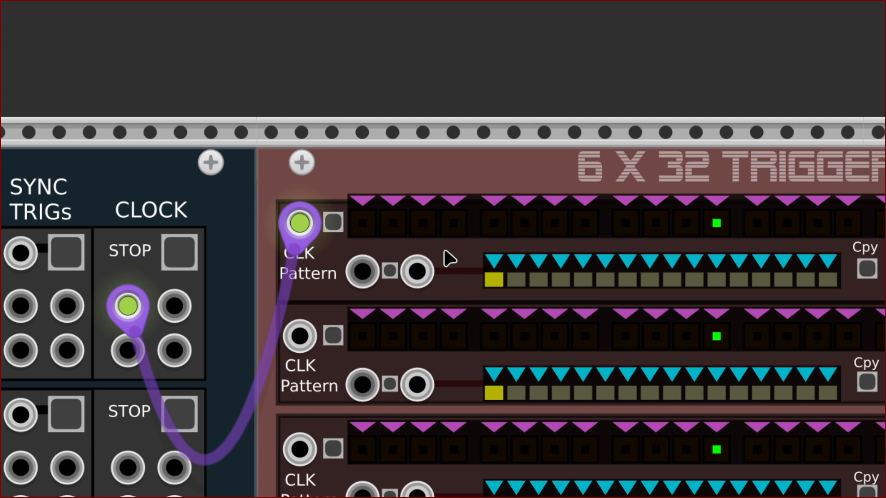
{"action": "scroll", "coordinate": [448, 259], "scroll_direction": "right", "scroll_amount": 1}
{"action": "scroll", "coordinate": [447, 259], "scroll_direction": "down", "scroll_amount": 2}
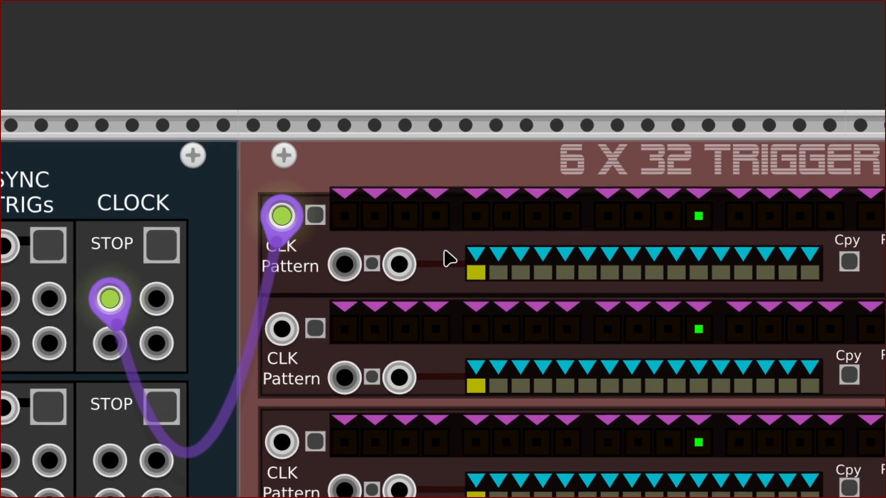
{"action": "scroll", "coordinate": [447, 259], "scroll_direction": "left", "scroll_amount": 4}
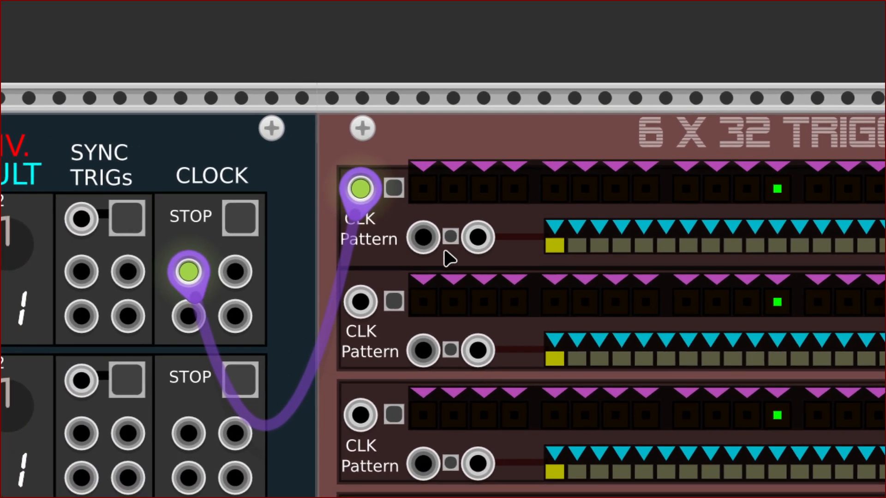
{"action": "scroll", "coordinate": [448, 259], "scroll_direction": "left", "scroll_amount": 1}
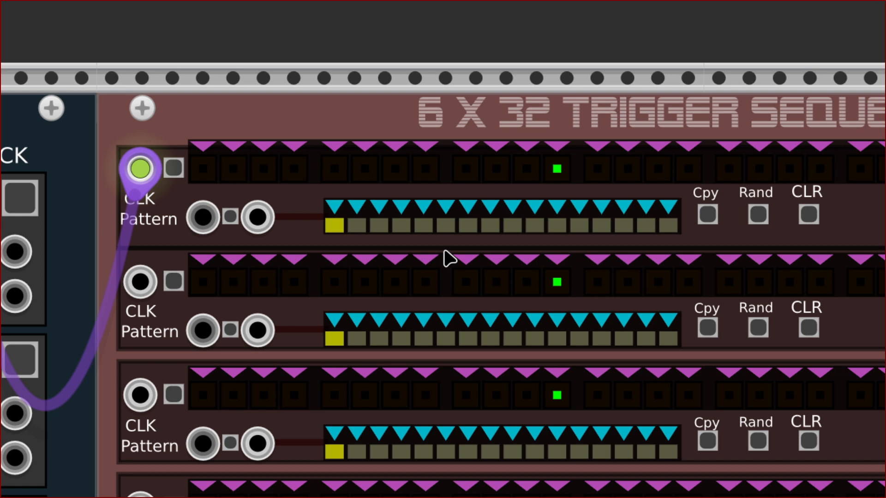
{"action": "scroll", "coordinate": [448, 258], "scroll_direction": "left", "scroll_amount": 5}
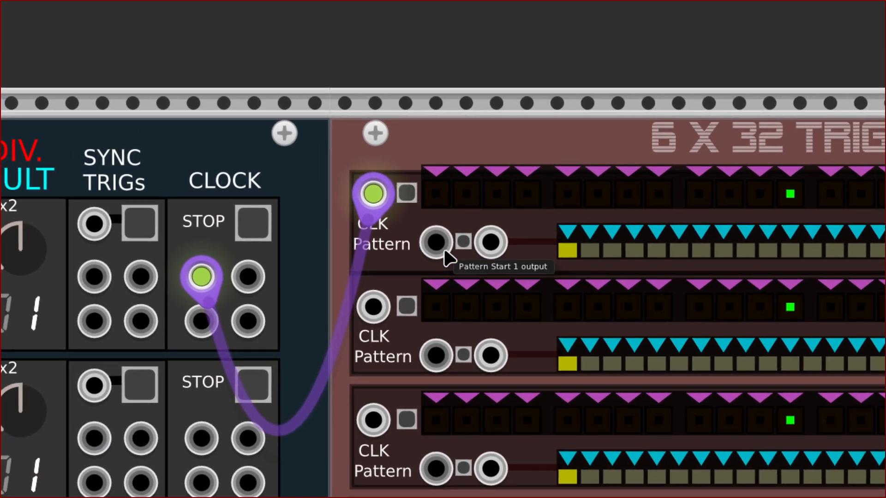
{"action": "scroll", "coordinate": [448, 258], "scroll_direction": "right", "scroll_amount": 2}
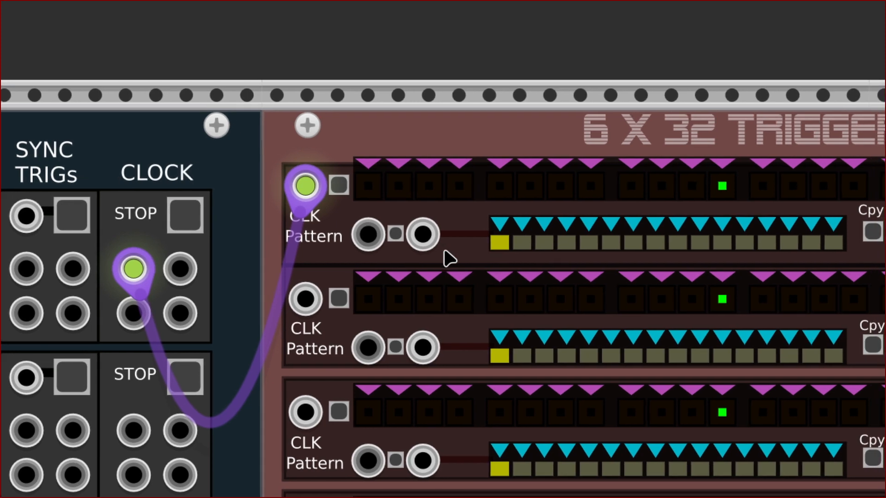
{"action": "scroll", "coordinate": [449, 258], "scroll_direction": "right", "scroll_amount": 2}
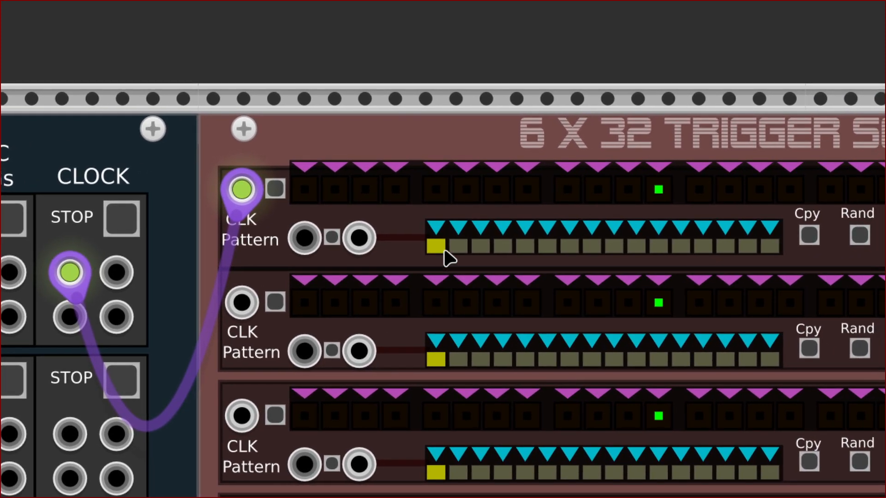
- Examine the trigger sequencer's first row, including its pattern selectors, copy, random and clear controls, and the Trigger Pattern 1 input
{"action": "scroll", "coordinate": [449, 258], "scroll_direction": "right", "scroll_amount": 3}
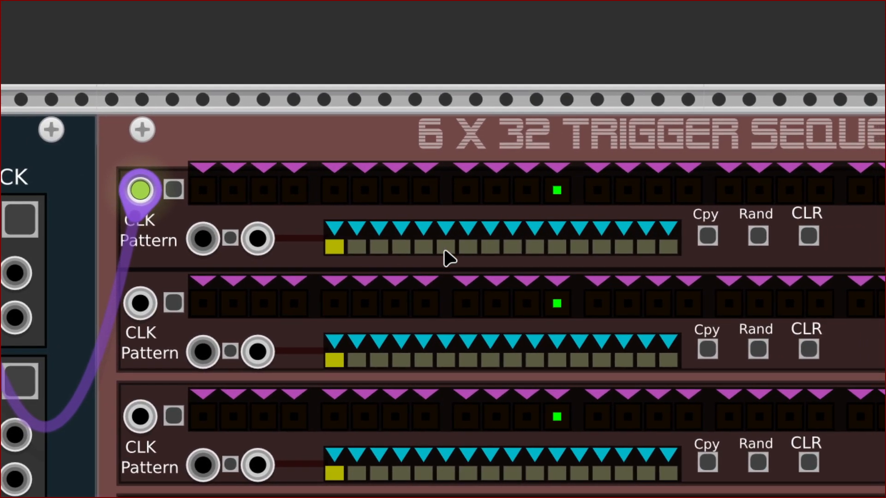
{"action": "scroll", "coordinate": [449, 259], "scroll_direction": "right", "scroll_amount": 3}
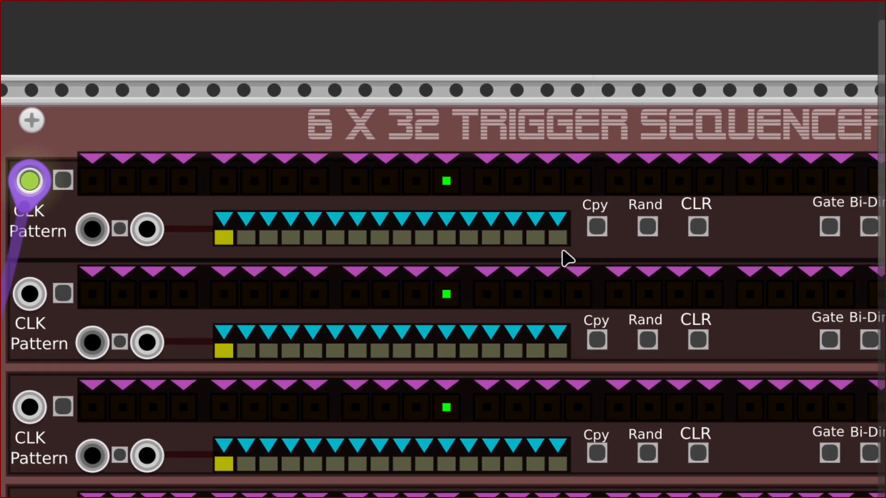
{"action": "scroll", "coordinate": [449, 258], "scroll_direction": "left", "scroll_amount": 3}
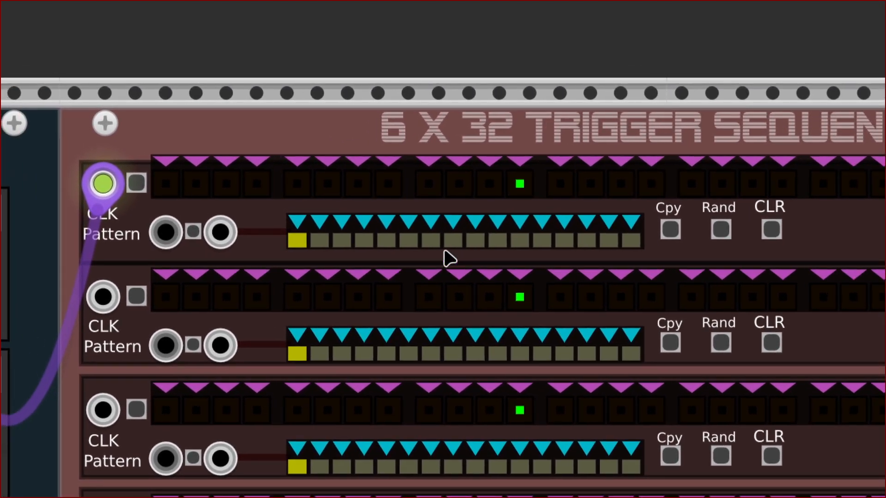
{"action": "scroll", "coordinate": [449, 259], "scroll_direction": "left", "scroll_amount": 3}
{"action": "scroll", "coordinate": [448, 258], "scroll_direction": "left", "scroll_amount": 3}
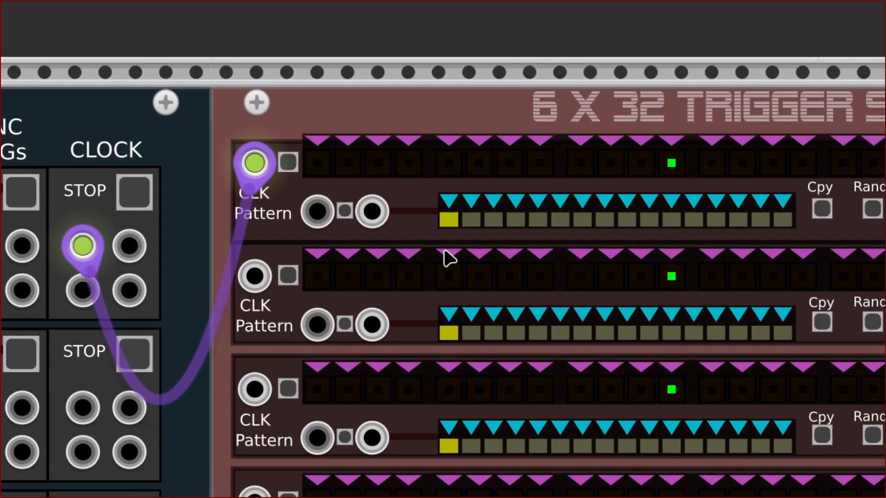
{"action": "scroll", "coordinate": [449, 258], "scroll_direction": "up", "scroll_amount": 1}
{"action": "scroll", "coordinate": [448, 258], "scroll_direction": "up", "scroll_amount": 1}
{"action": "scroll", "coordinate": [449, 258], "scroll_direction": "left", "scroll_amount": 1}
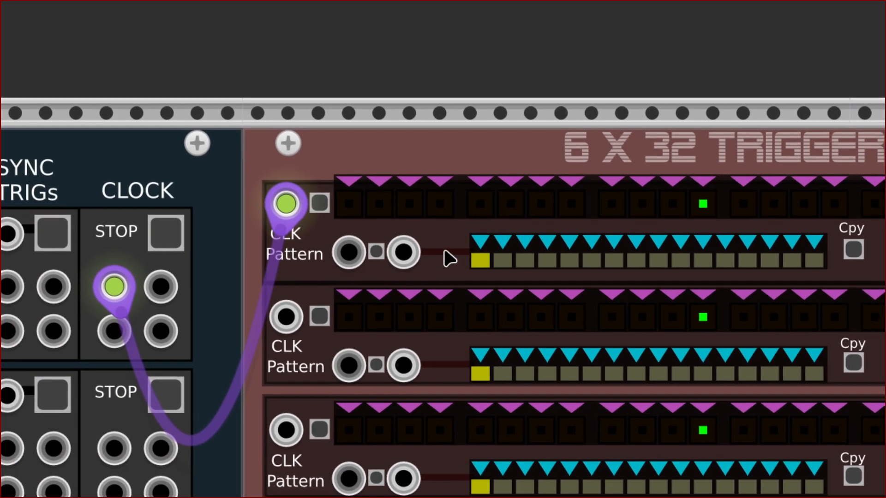
{"action": "scroll", "coordinate": [449, 260], "scroll_direction": "left", "scroll_amount": 2}
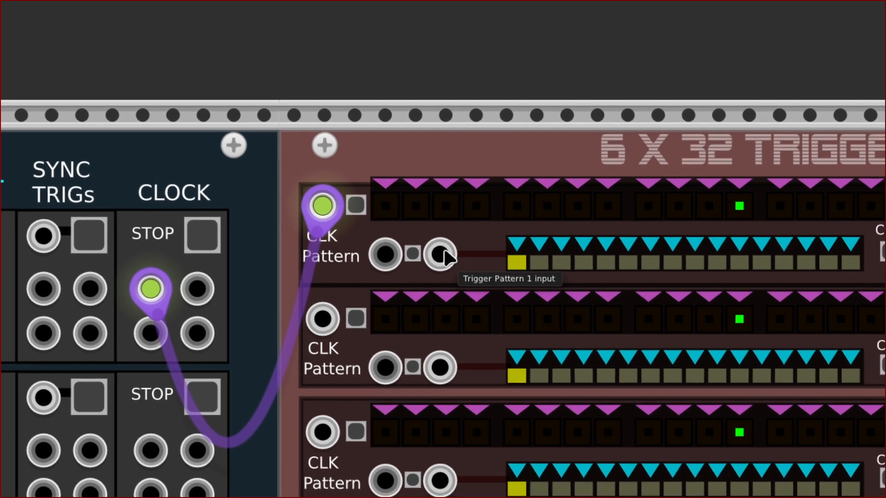
{"action": "scroll", "coordinate": [445, 254], "scroll_direction": "right", "scroll_amount": 1}
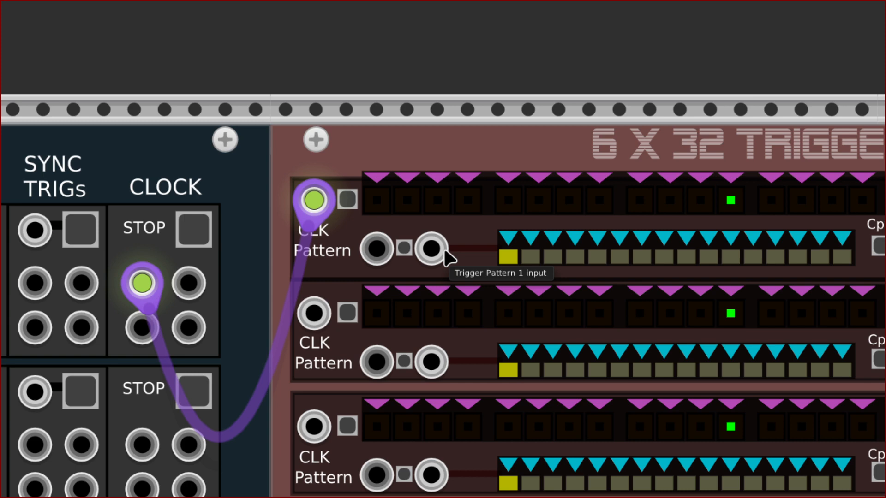
- Randomize the current pattern of the trigger sequencer's first row
{"action": "scroll", "coordinate": [447, 256], "scroll_direction": "down", "scroll_amount": 2}
{"action": "scroll", "coordinate": [447, 257], "scroll_direction": "right", "scroll_amount": 3}
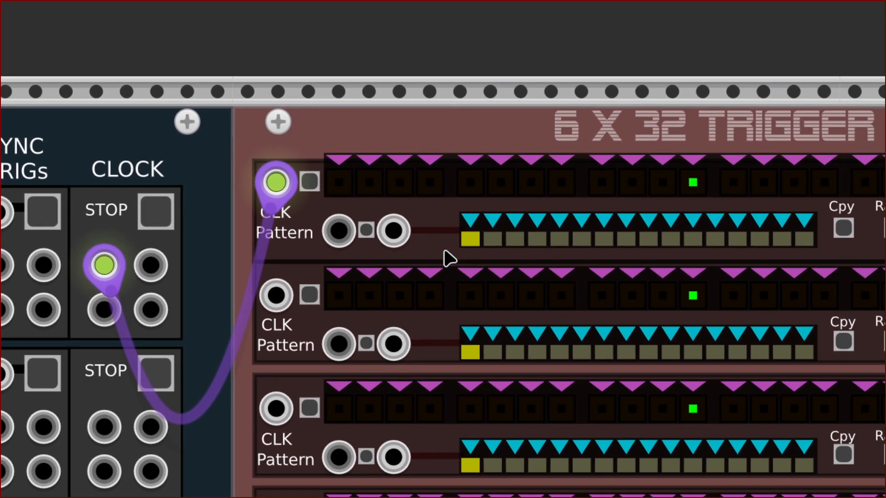
{"action": "scroll", "coordinate": [448, 258], "scroll_direction": "down", "scroll_amount": 3}
{"action": "scroll", "coordinate": [447, 258], "scroll_direction": "down", "scroll_amount": 1}
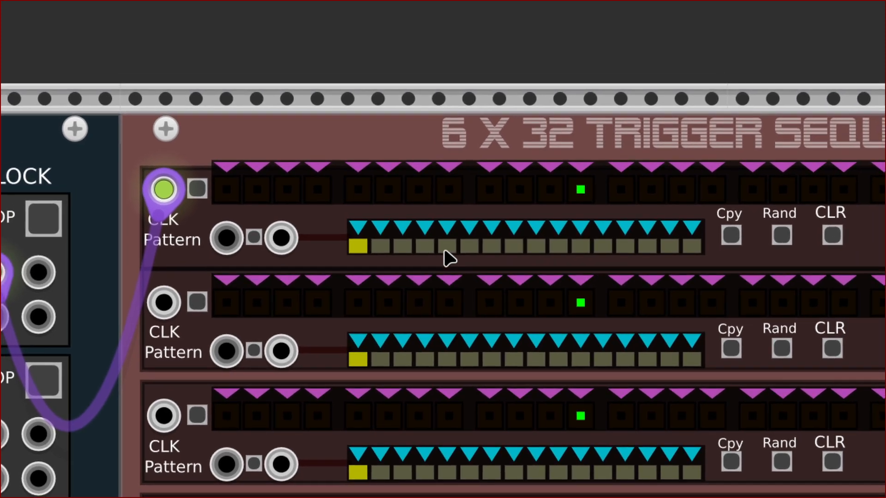
{"action": "scroll", "coordinate": [447, 257], "scroll_direction": "right", "scroll_amount": 5}
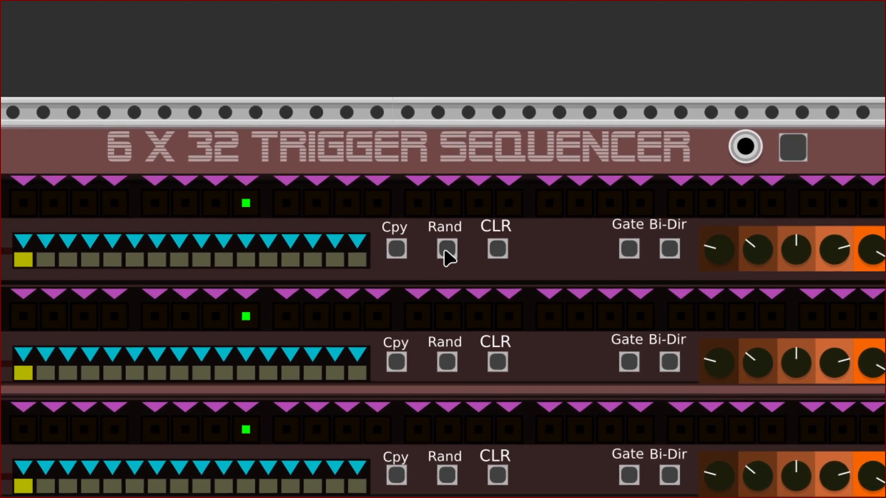
{"action": "left_click", "coordinate": [446, 252]}
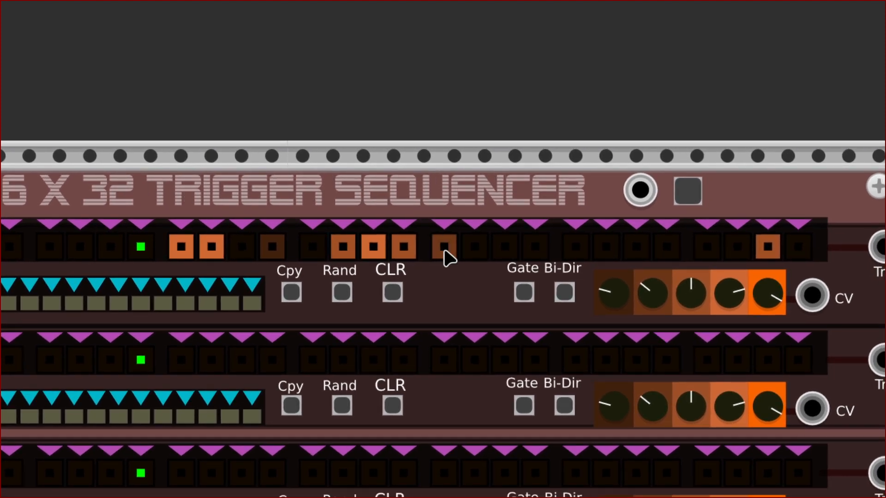
- Cycle step 21 of the sequencer's first row through its trigger levels and leave it switched off
{"action": "left_click", "coordinate": [443, 250]}
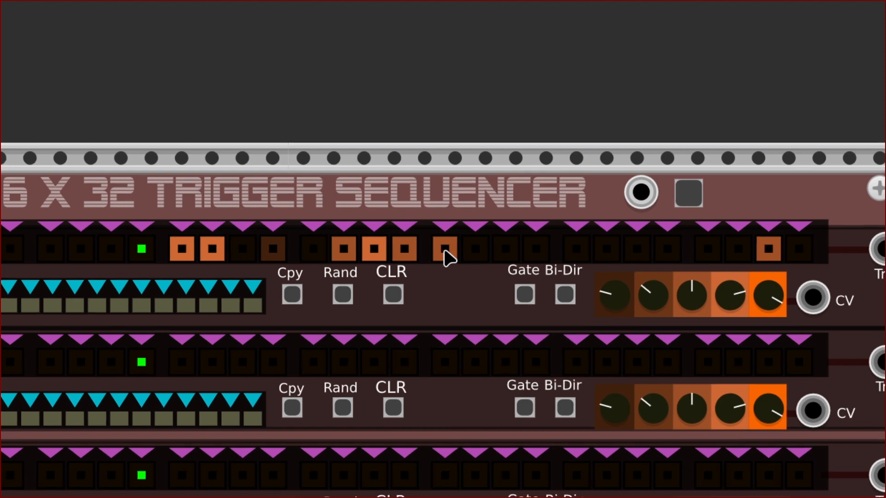
{"action": "left_click", "coordinate": [444, 250]}
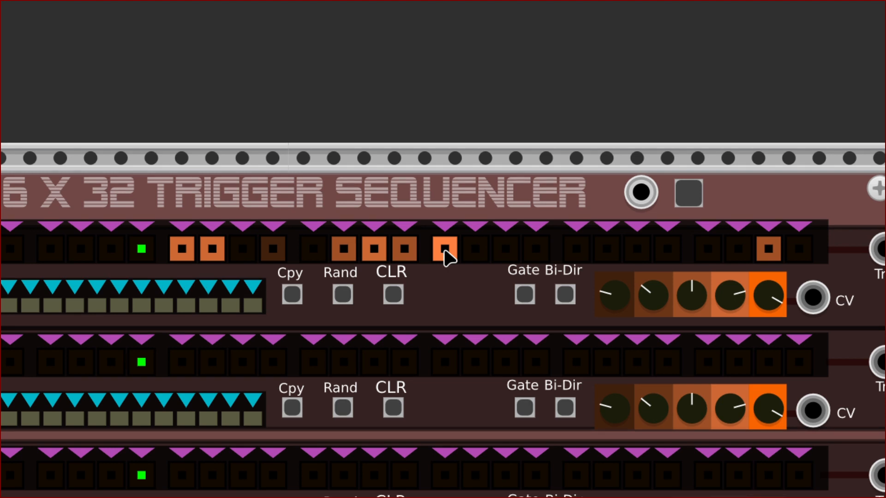
{"action": "left_click", "coordinate": [445, 250]}
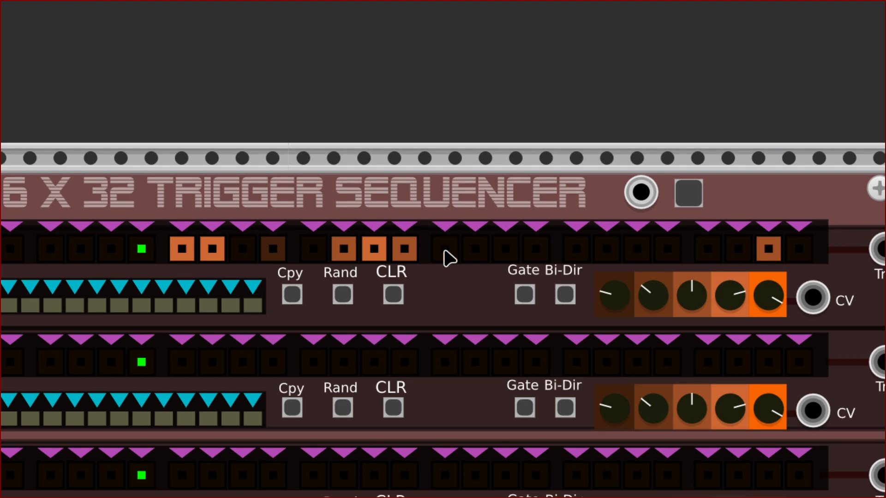
{"action": "left_click", "coordinate": [445, 250]}
{"action": "left_click", "coordinate": [445, 250]}
{"action": "left_click", "coordinate": [444, 250]}
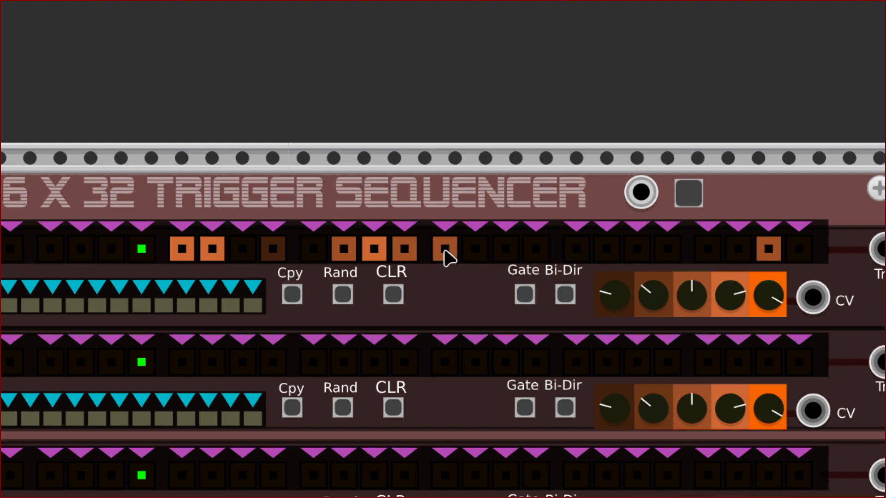
{"action": "left_click", "coordinate": [444, 249]}
{"action": "left_click", "coordinate": [444, 250]}
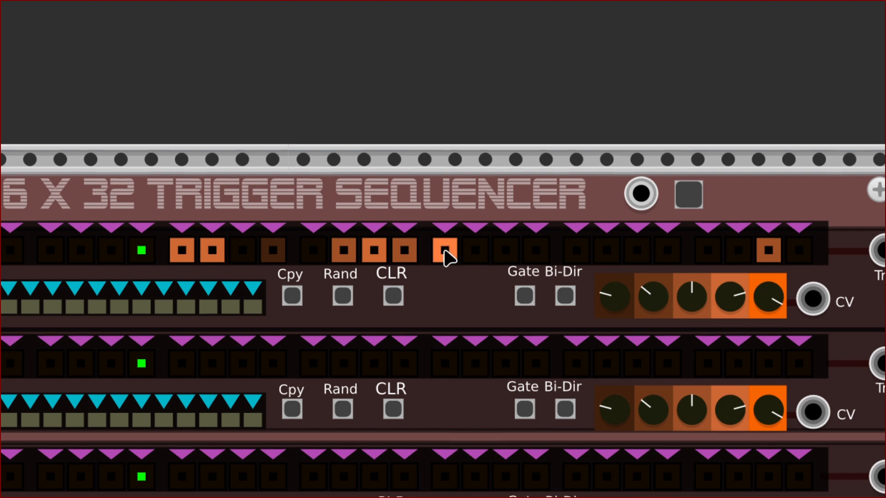
{"action": "left_click", "coordinate": [445, 250]}
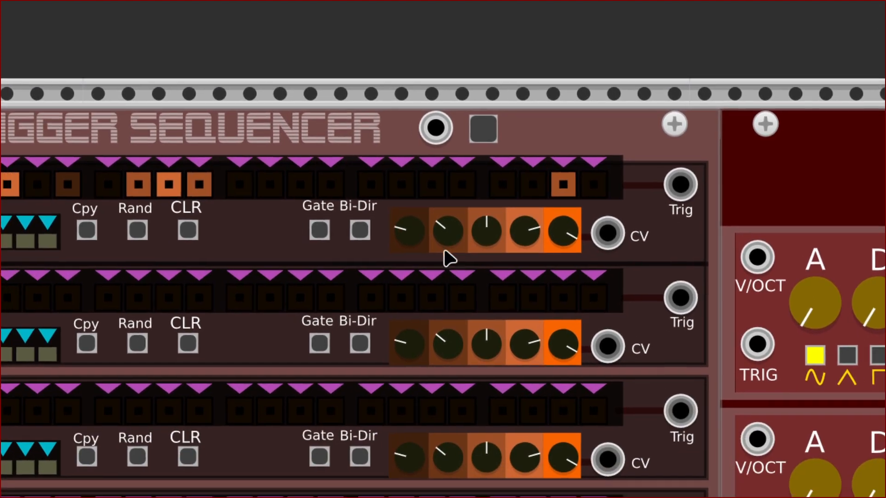
- Inspect the first row's level knobs along with its CV 1 and Trigger 1 outputs
{"action": "mouse_move", "coordinate": [436, 315]}
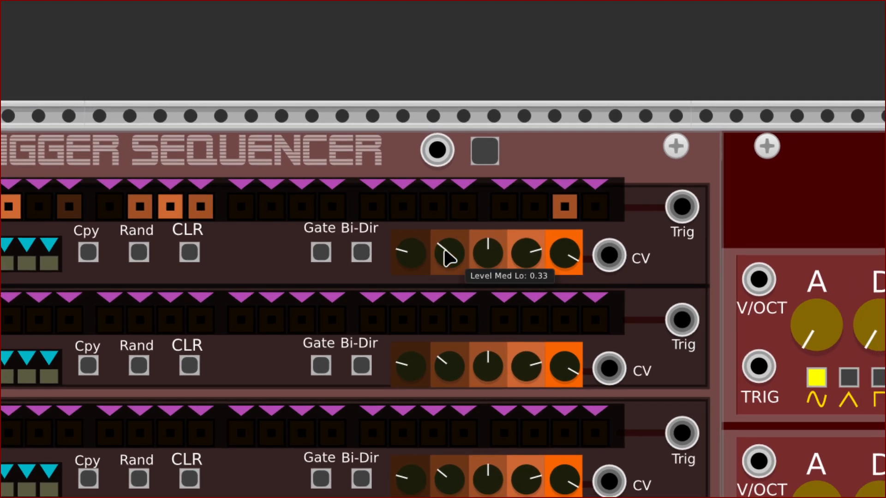
{"action": "scroll", "coordinate": [445, 249], "scroll_direction": "right", "scroll_amount": 1}
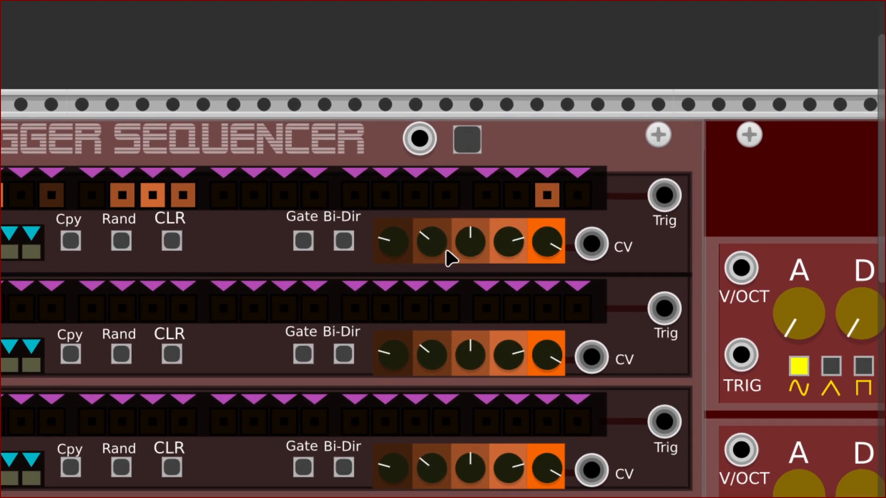
{"action": "scroll", "coordinate": [472, 257], "scroll_direction": "up", "scroll_amount": 1}
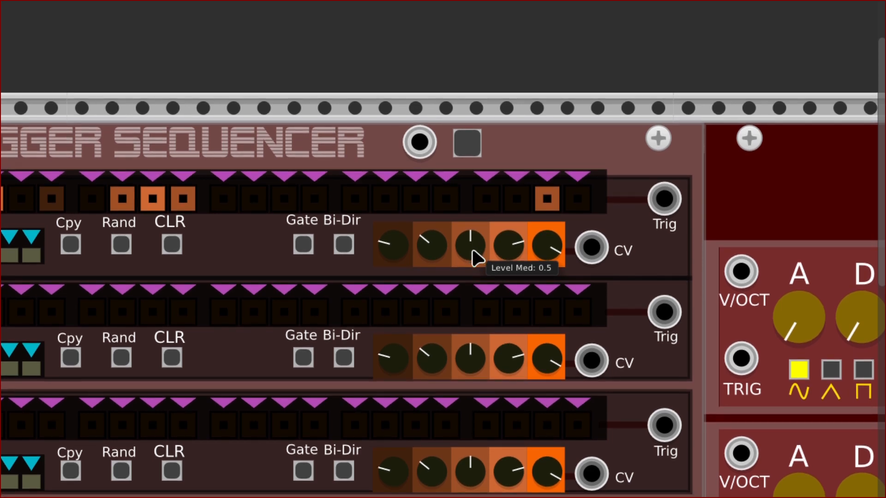
{"action": "scroll", "coordinate": [507, 257], "scroll_direction": "up", "scroll_amount": 2}
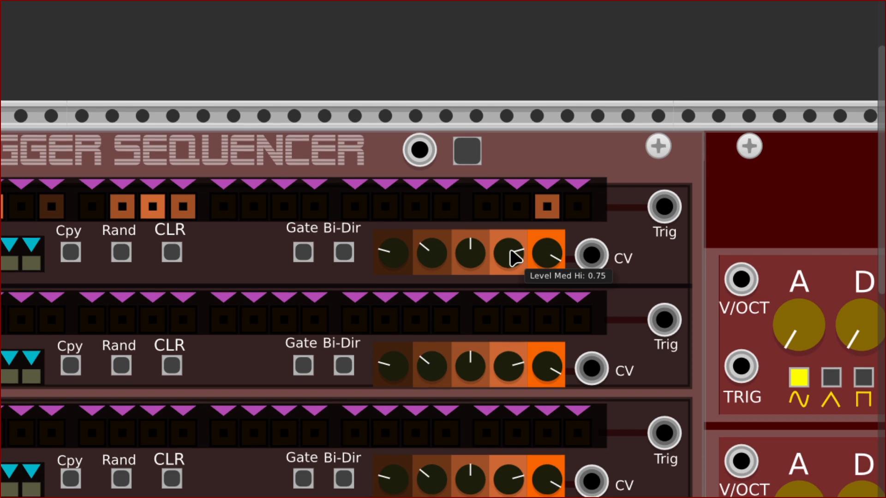
{"action": "scroll", "coordinate": [554, 257], "scroll_direction": "down", "scroll_amount": 3}
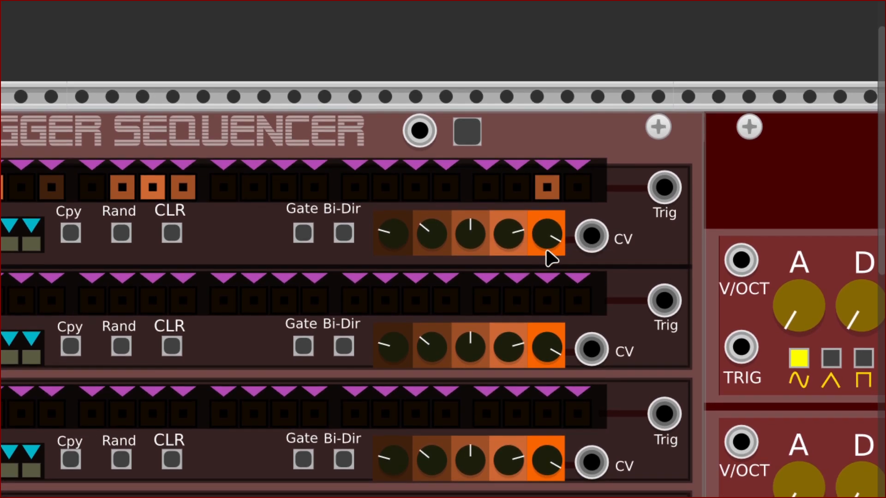
{"action": "scroll", "coordinate": [551, 250], "scroll_direction": "down", "scroll_amount": 2}
{"action": "scroll", "coordinate": [600, 251], "scroll_direction": "up", "scroll_amount": 3}
{"action": "scroll", "coordinate": [596, 250], "scroll_direction": "right", "scroll_amount": 3}
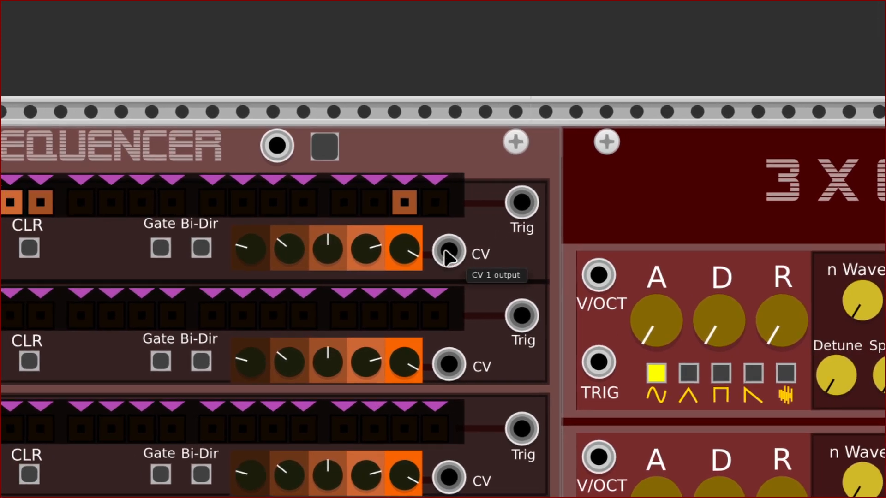
{"action": "scroll", "coordinate": [447, 256], "scroll_direction": "right", "scroll_amount": 3}
{"action": "scroll", "coordinate": [445, 267], "scroll_direction": "left", "scroll_amount": 1}
{"action": "scroll", "coordinate": [451, 258], "scroll_direction": "up", "scroll_amount": 2}
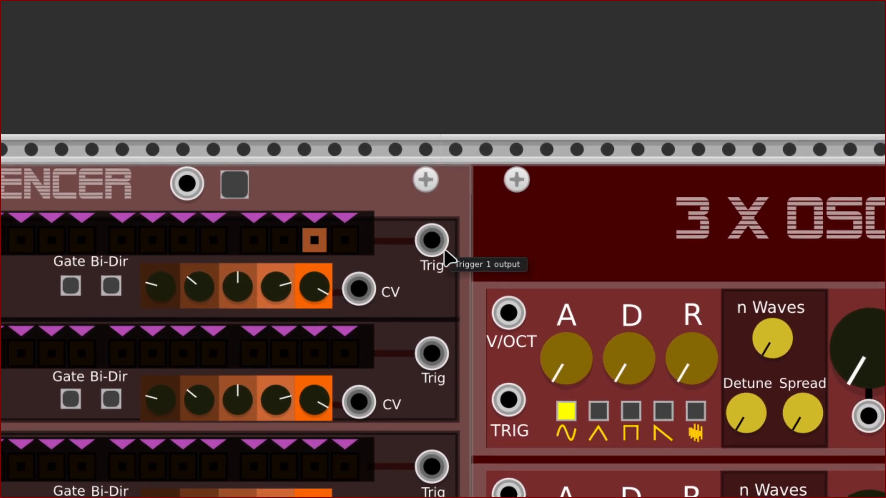
{"action": "scroll", "coordinate": [446, 257], "scroll_direction": "left", "scroll_amount": 3}
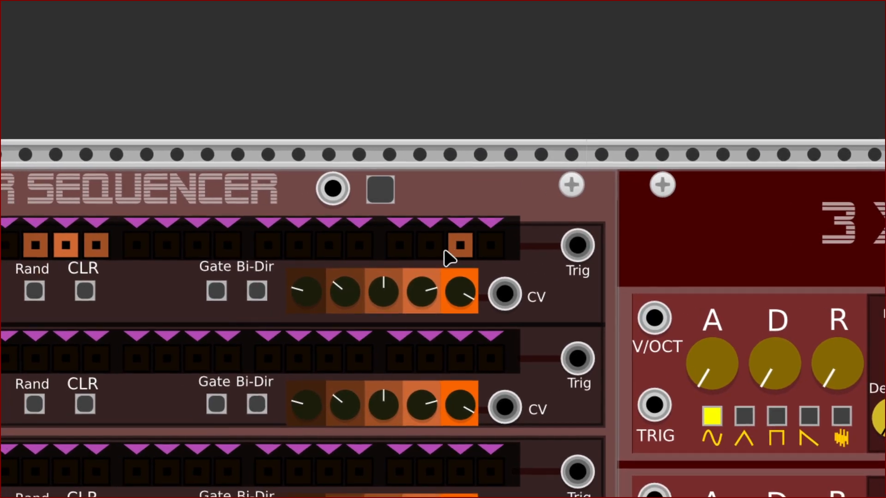
- Look over the 3 X OSC channels, including the V/OCT and TRIG inputs, A, D and R knobs, waveforms, n Waves, filter and outputs
{"action": "scroll", "coordinate": [448, 258], "scroll_direction": "right", "scroll_amount": 5}
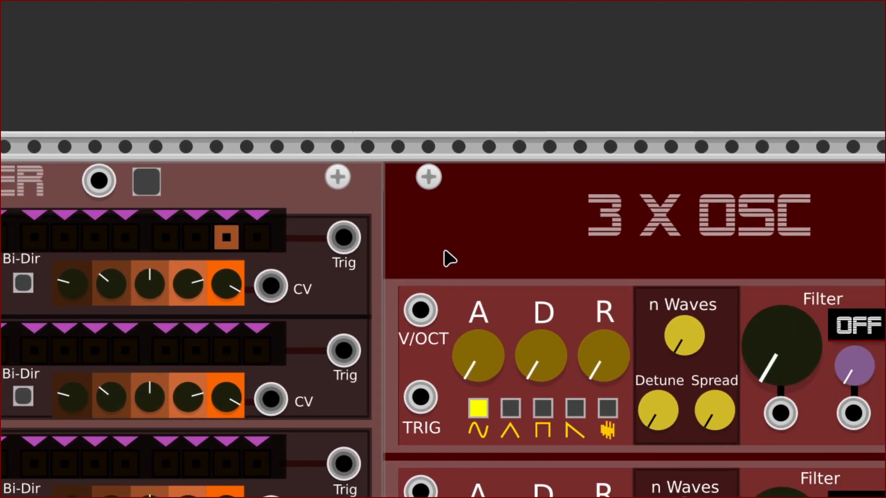
{"action": "scroll", "coordinate": [447, 258], "scroll_direction": "down", "scroll_amount": 3}
{"action": "scroll", "coordinate": [448, 259], "scroll_direction": "right", "scroll_amount": 4}
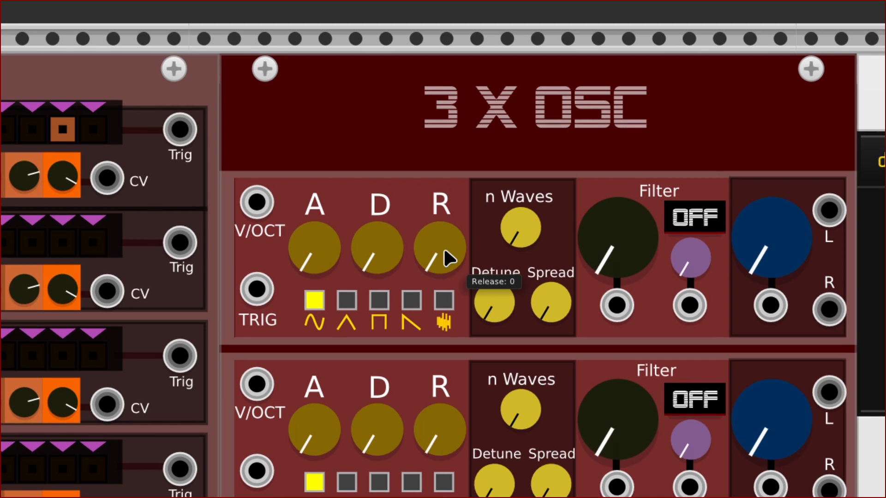
{"action": "scroll", "coordinate": [447, 258], "scroll_direction": "left", "scroll_amount": 1}
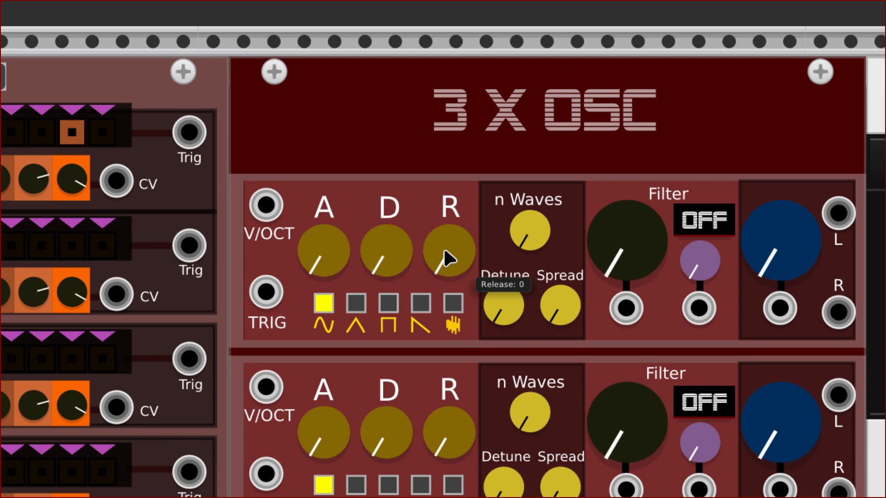
{"action": "scroll", "coordinate": [446, 259], "scroll_direction": "down", "scroll_amount": 1}
{"action": "scroll", "coordinate": [446, 258], "scroll_direction": "left", "scroll_amount": 4}
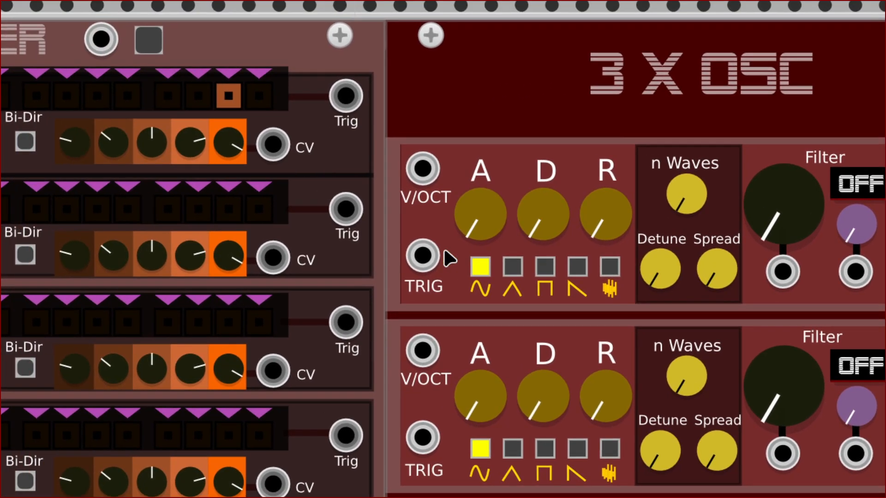
{"action": "scroll", "coordinate": [447, 259], "scroll_direction": "up", "scroll_amount": 2}
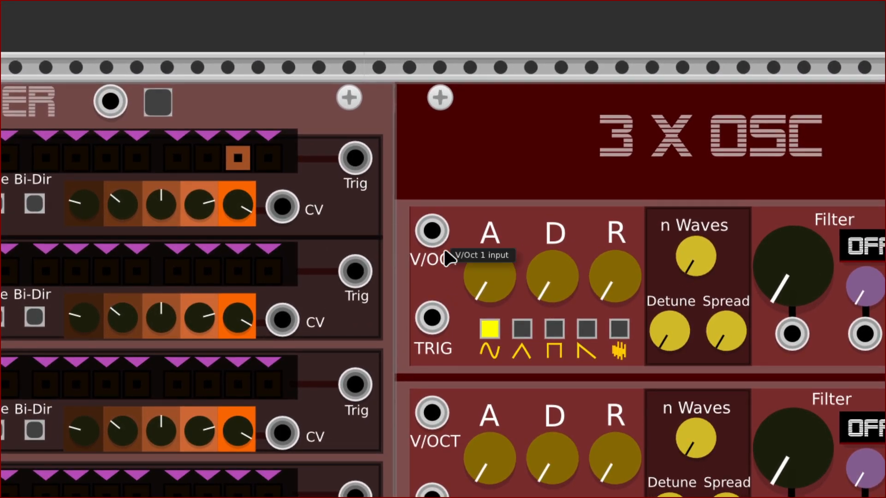
{"action": "scroll", "coordinate": [444, 249], "scroll_direction": "up", "scroll_amount": 1}
{"action": "scroll", "coordinate": [445, 249], "scroll_direction": "right", "scroll_amount": 1}
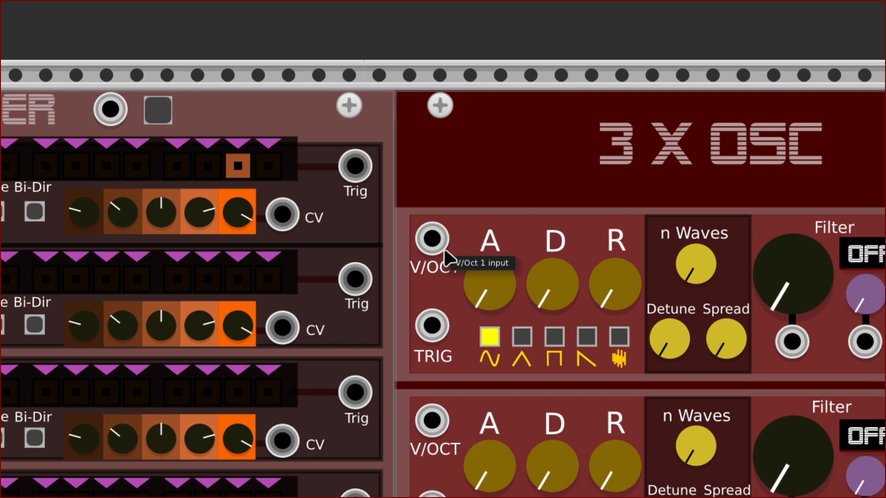
{"action": "scroll", "coordinate": [447, 258], "scroll_direction": "right", "scroll_amount": 1}
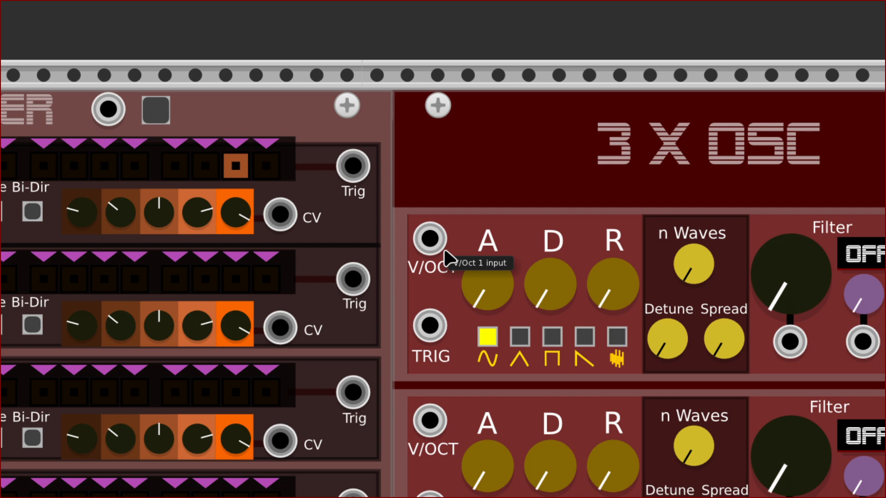
{"action": "scroll", "coordinate": [444, 259], "scroll_direction": "down", "scroll_amount": 10}
{"action": "scroll", "coordinate": [444, 258], "scroll_direction": "left", "scroll_amount": 3}
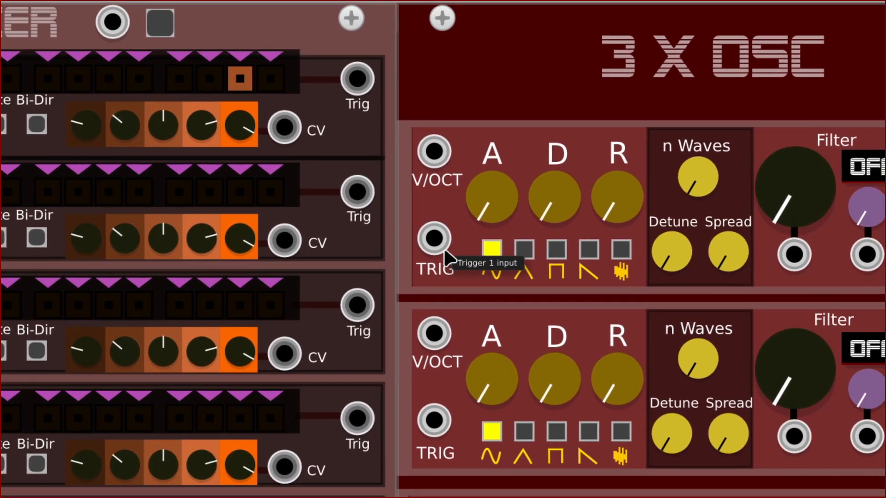
{"action": "scroll", "coordinate": [447, 258], "scroll_direction": "down", "scroll_amount": 10}
{"action": "scroll", "coordinate": [450, 266], "scroll_direction": "right", "scroll_amount": 15}
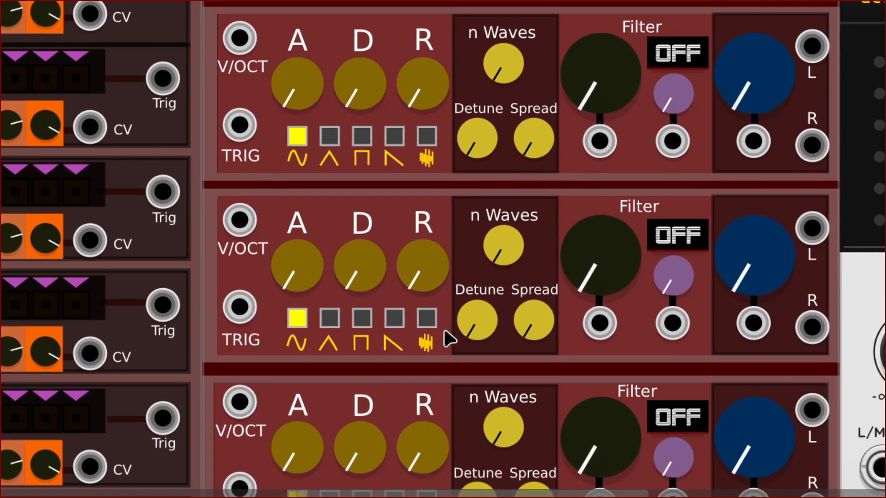
{"action": "scroll", "coordinate": [445, 323], "scroll_direction": "left", "scroll_amount": 2}
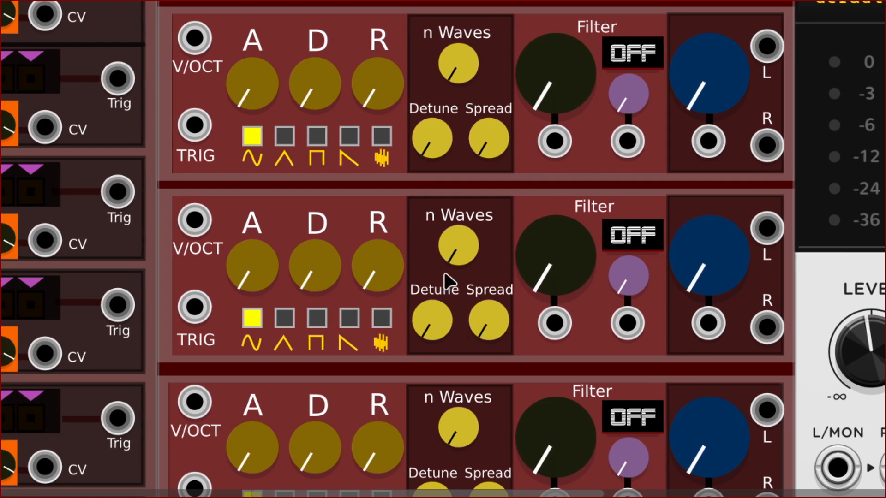
- Examine the 3 X OSC module once more, from its lower channels back up to its title and first channel's envelope knobs
{"action": "scroll", "coordinate": [447, 258], "scroll_direction": "up", "scroll_amount": 5}
{"action": "scroll", "coordinate": [446, 258], "scroll_direction": "left", "scroll_amount": 3}
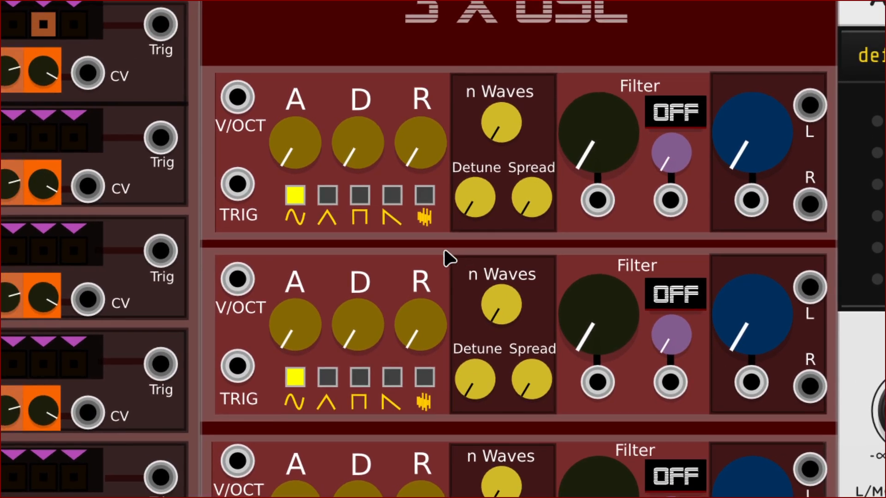
{"action": "scroll", "coordinate": [451, 469], "scroll_direction": "down", "scroll_amount": 5}
{"action": "scroll", "coordinate": [452, 471], "scroll_direction": "right", "scroll_amount": 6}
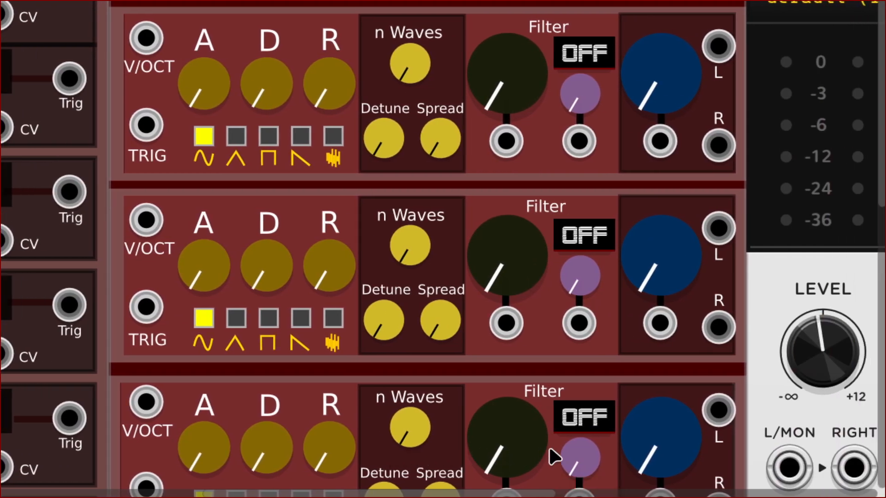
{"action": "scroll", "coordinate": [449, 364], "scroll_direction": "left", "scroll_amount": 8}
{"action": "scroll", "coordinate": [451, 277], "scroll_direction": "up", "scroll_amount": 8}
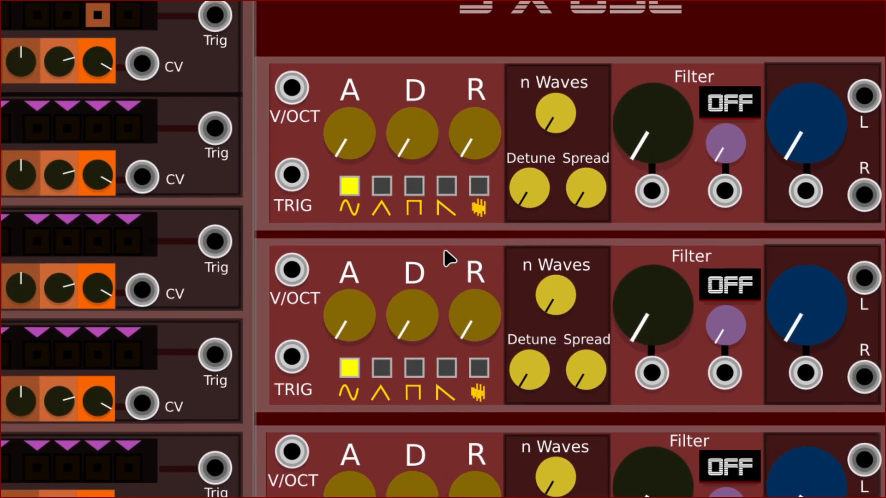
{"action": "scroll", "coordinate": [446, 258], "scroll_direction": "up", "scroll_amount": 5}
{"action": "scroll", "coordinate": [445, 258], "scroll_direction": "right", "scroll_amount": 2}
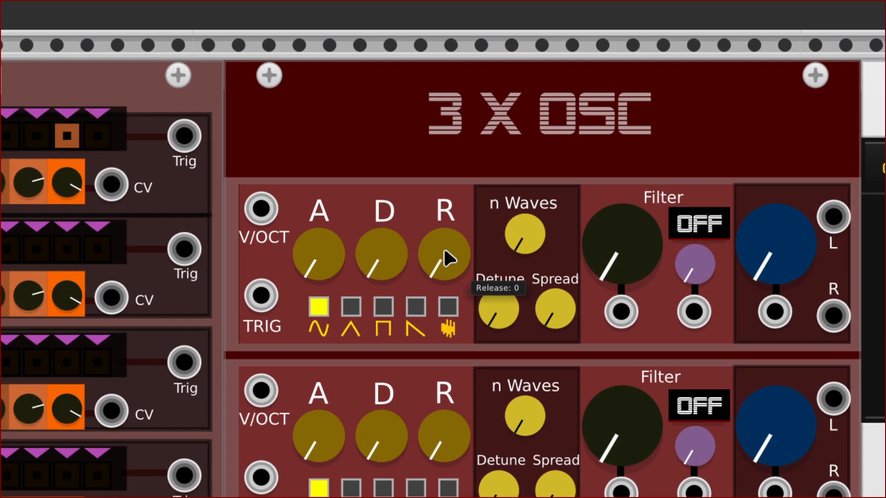
- Add the mscHack Synth Drums module from the module browser to the empty row below the 3 X OSC
{"action": "scroll", "coordinate": [445, 258], "scroll_direction": "down", "scroll_amount": 20}
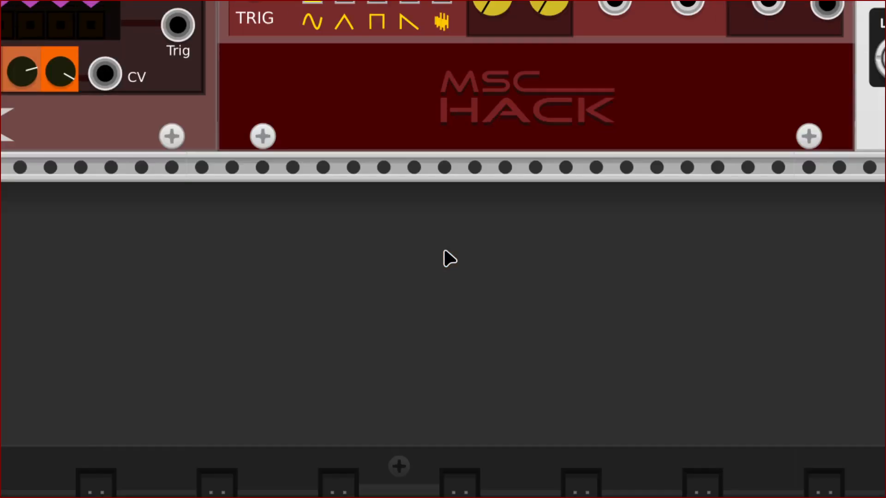
{"action": "scroll", "coordinate": [447, 259], "scroll_direction": "down", "scroll_amount": 5}
{"action": "right_click", "coordinate": [445, 259]}
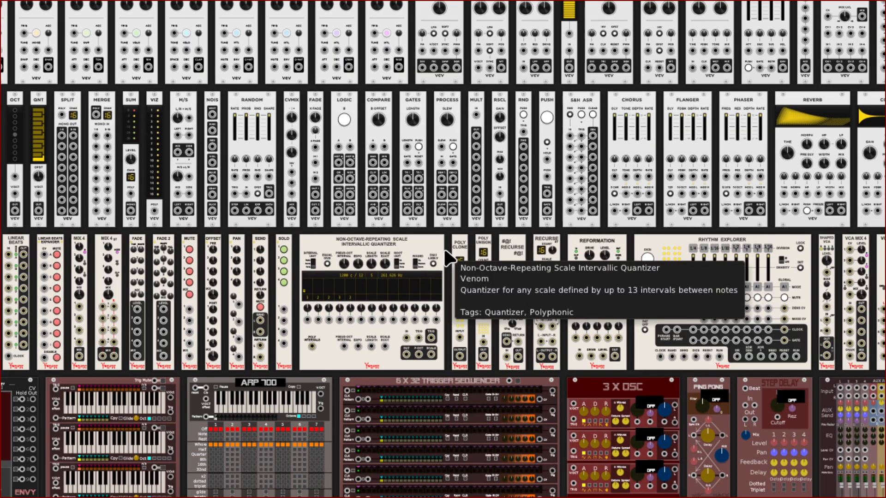
{"action": "scroll", "coordinate": [505, 253], "scroll_direction": "down", "scroll_amount": 5}
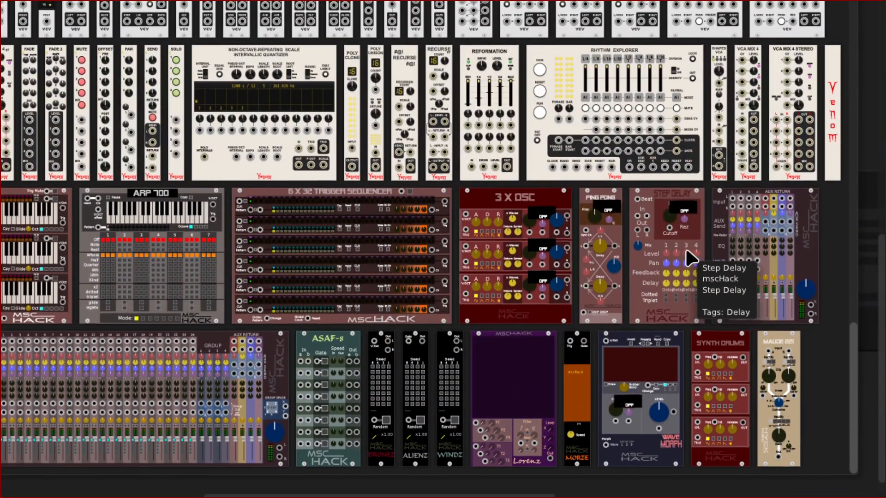
{"action": "scroll", "coordinate": [687, 277], "scroll_direction": "down", "scroll_amount": 1}
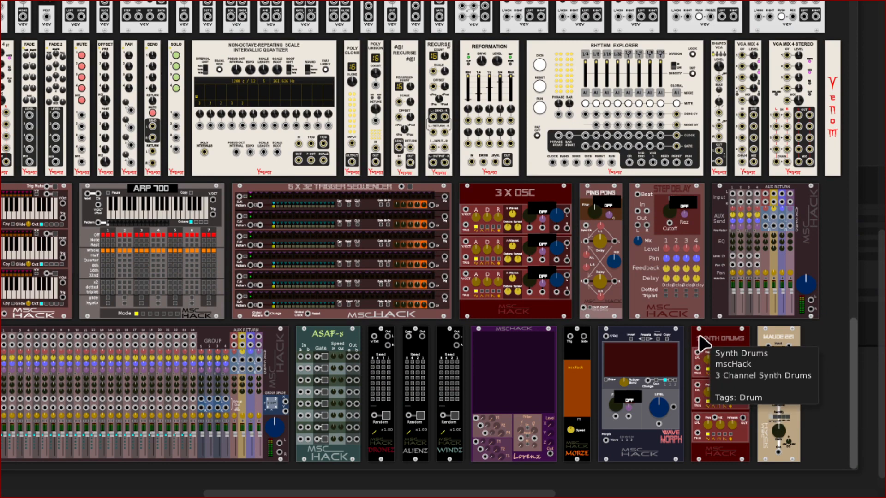
{"action": "scroll", "coordinate": [451, 263], "scroll_direction": "left", "scroll_amount": 10}
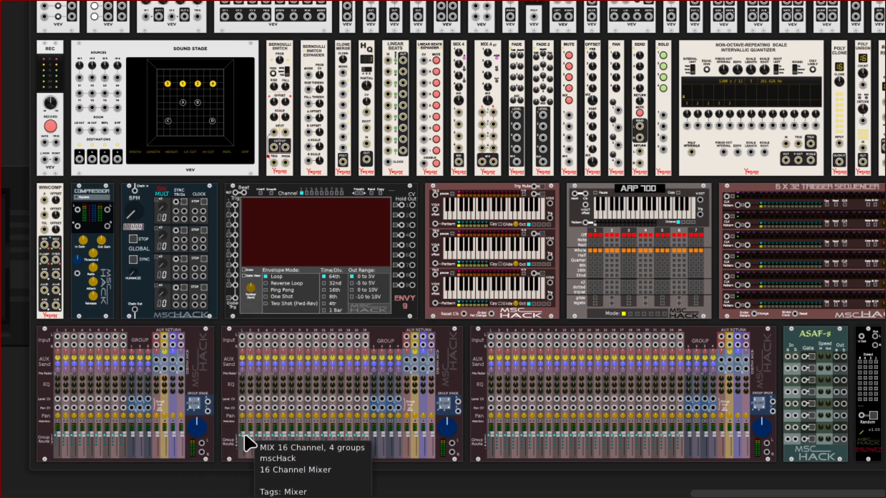
{"action": "scroll", "coordinate": [429, 427], "scroll_direction": "right", "scroll_amount": 2}
{"action": "scroll", "coordinate": [446, 422], "scroll_direction": "right", "scroll_amount": 10}
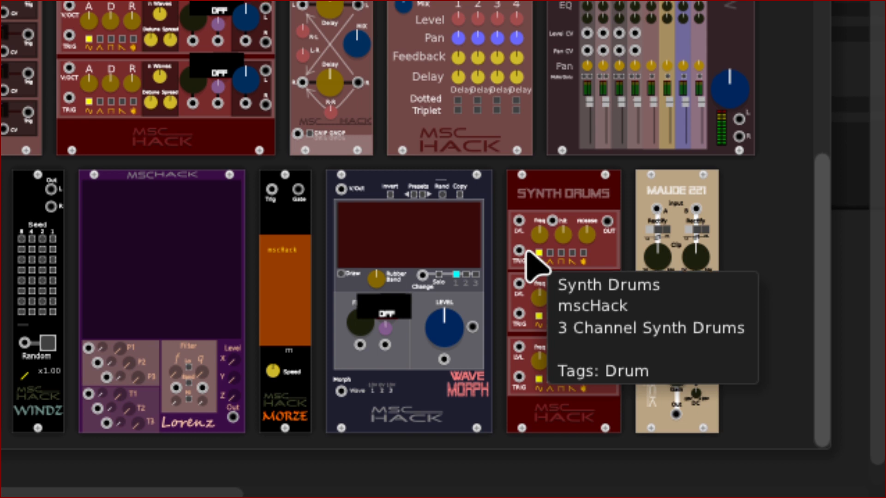
{"action": "left_click", "coordinate": [527, 252]}
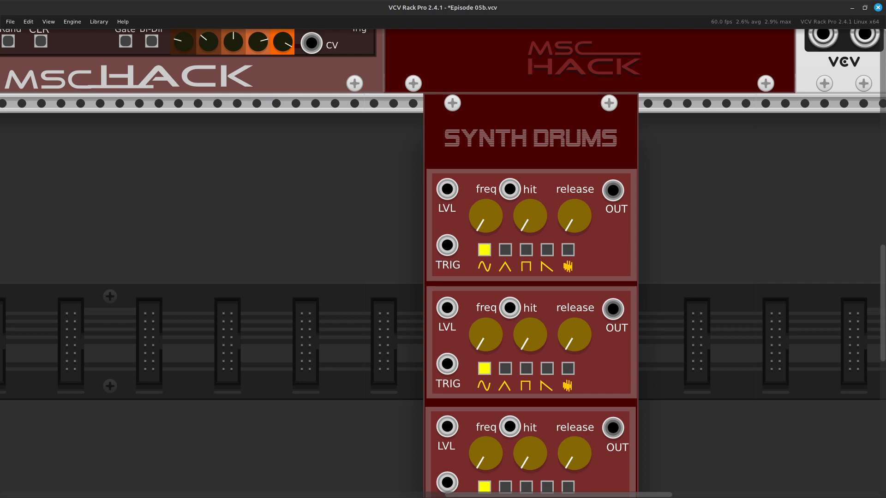
- Delete the 3 X OSC module and move AUDIO away from the trigger sequencer to leave a gap for another module
{"action": "scroll", "coordinate": [738, 319], "scroll_direction": "up", "scroll_amount": 10}
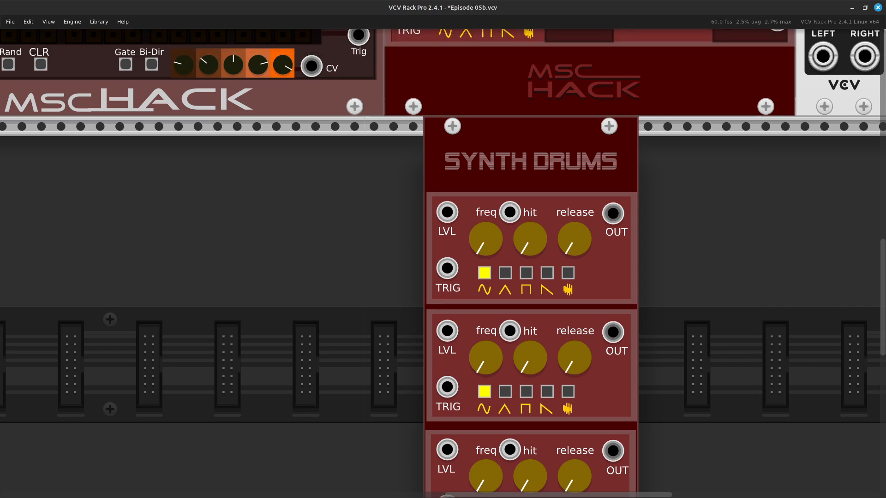
{"action": "scroll", "coordinate": [738, 319], "scroll_direction": "up", "scroll_amount": 4}
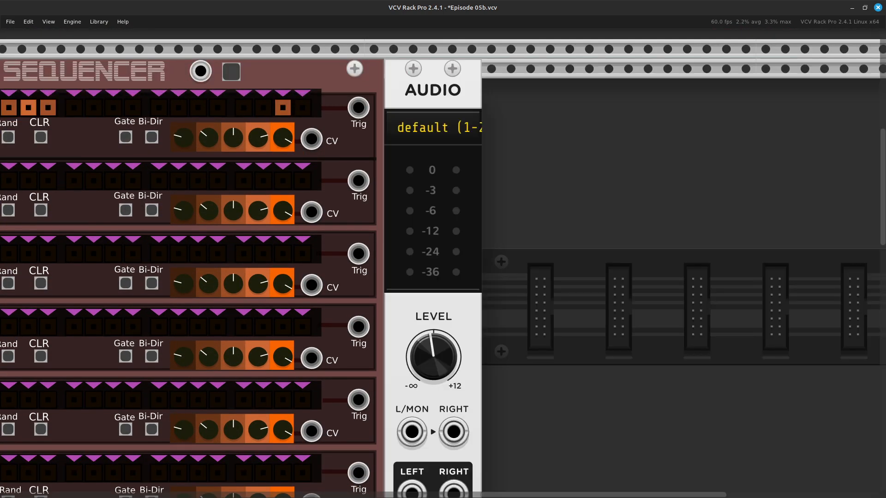
{"action": "left_click_drag", "start_coordinate": [432, 305], "coordinate": [844, 305]}
- Place Synth Drums directly beside the trigger sequencer and set AUDIO flush against its other edge
{"action": "scroll", "coordinate": [844, 305], "scroll_direction": "down", "scroll_amount": 5}
{"action": "scroll", "coordinate": [443, 263], "scroll_direction": "down", "scroll_amount": 10}
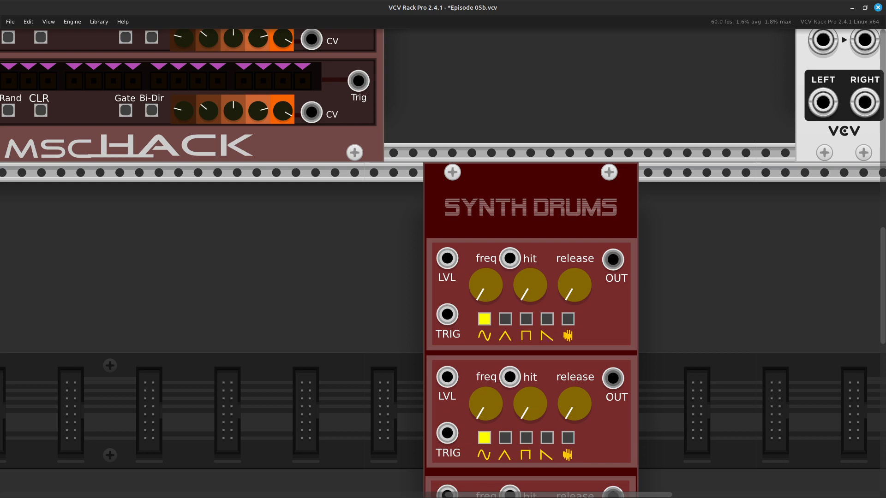
{"action": "left_click_drag", "start_coordinate": [531, 353], "coordinate": [492, 97]}
{"action": "scroll", "coordinate": [492, 152], "scroll_direction": "up", "scroll_amount": 5}
{"action": "scroll", "coordinate": [443, 250], "scroll_direction": "up", "scroll_amount": 10}
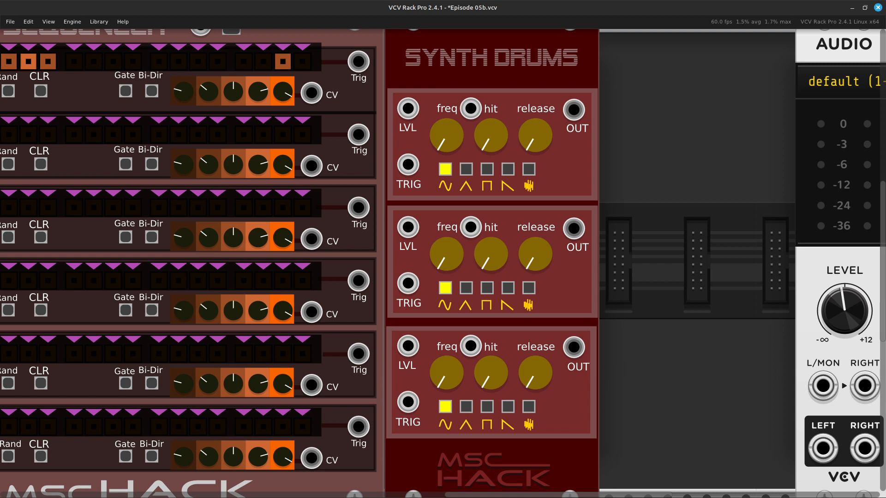
{"action": "left_click_drag", "start_coordinate": [843, 258], "coordinate": [647, 258]}
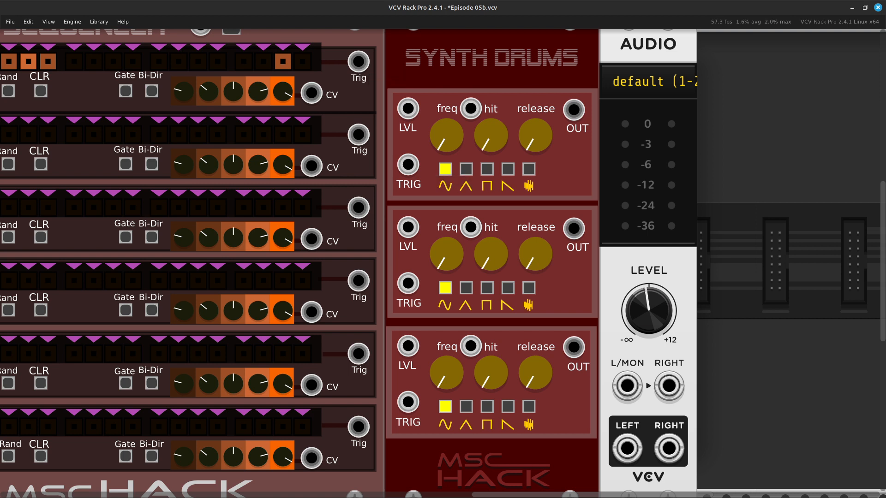
- Patch the sequencer's Trigger 1 output to the first drum channel's TRIG in green and CV 1 to its LVL in yellow
{"action": "scroll", "coordinate": [443, 263], "scroll_direction": "up", "scroll_amount": 4}
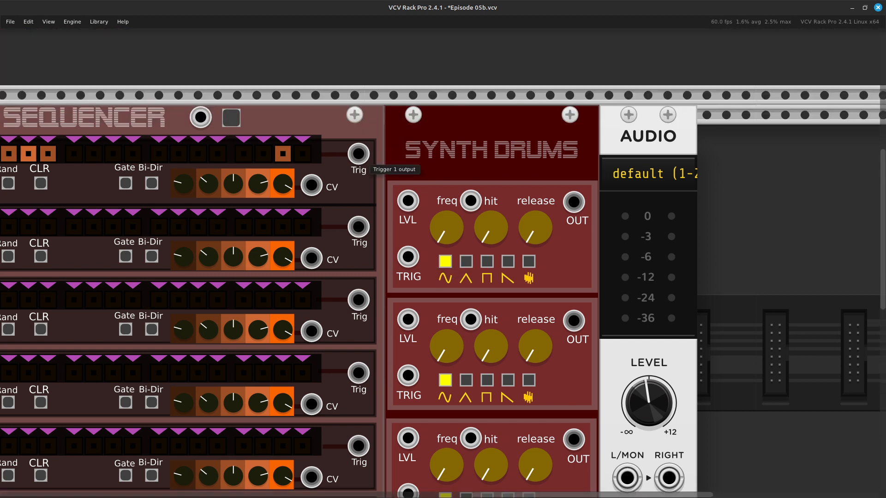
{"action": "right_click", "coordinate": [359, 155]}
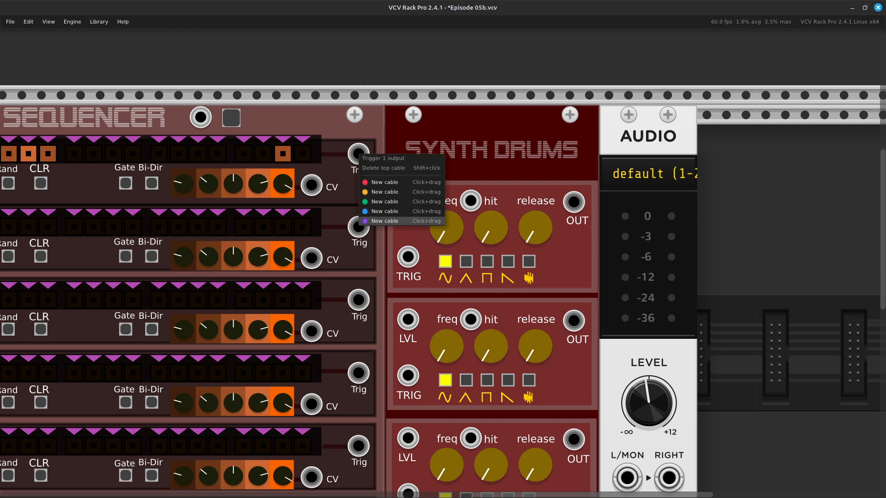
{"action": "left_click_drag", "start_coordinate": [384, 202], "coordinate": [408, 257]}
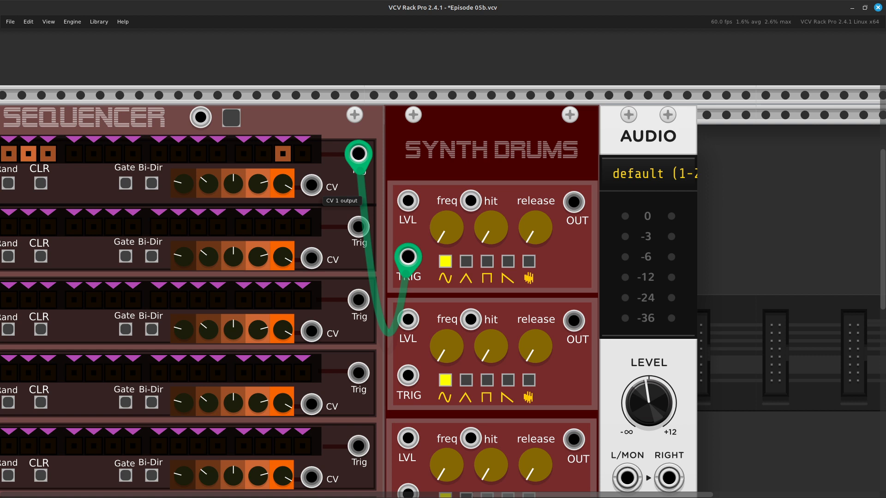
{"action": "right_click", "coordinate": [312, 185]}
{"action": "left_click", "coordinate": [346, 222]}
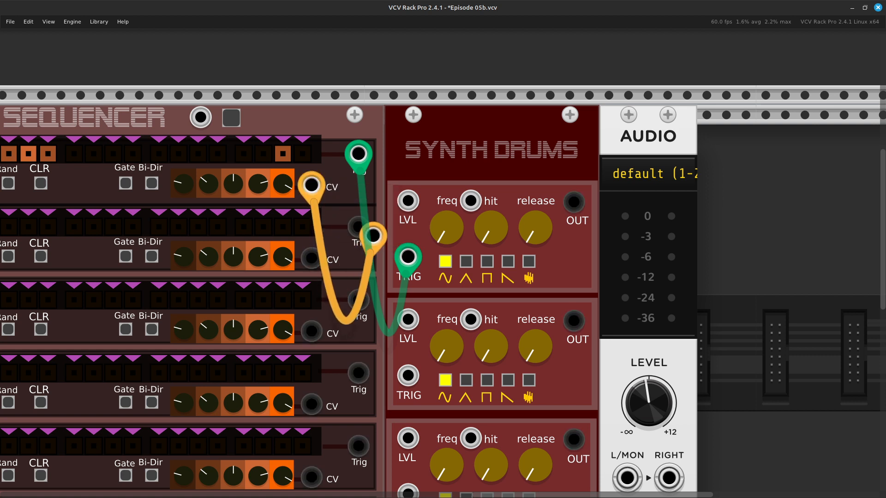
{"action": "left_click", "coordinate": [408, 201]}
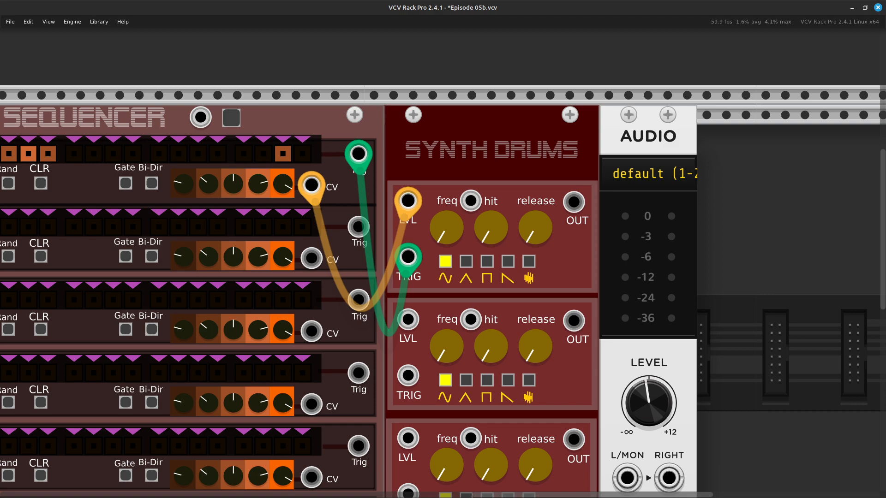
- Add the mscHack MIX 9 Channel, 3 Groups mixer from the module browser to the row below the sequencer
{"action": "key", "text": "Right"}
{"action": "key", "text": "Right"}
{"action": "key", "text": "Right"}
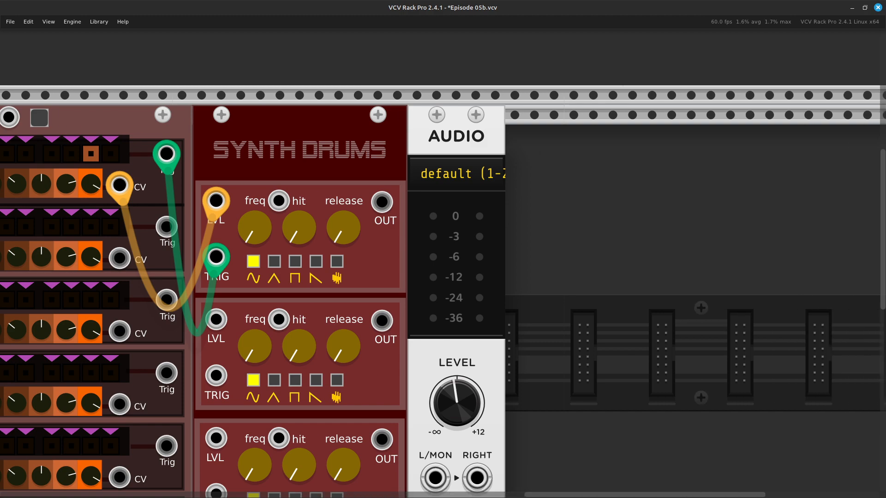
{"action": "key", "text": "Left"}
{"action": "key", "text": "Left"}
{"action": "key", "text": "Left"}
{"action": "key", "text": "Left"}
{"action": "key", "text": "Down"}
{"action": "key", "text": "Down"}
{"action": "key", "text": "Down"}
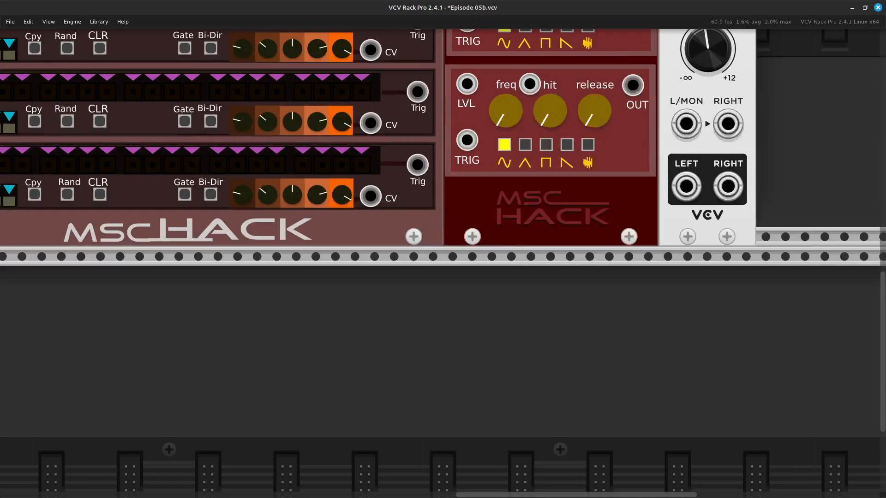
{"action": "key", "text": "Return"}
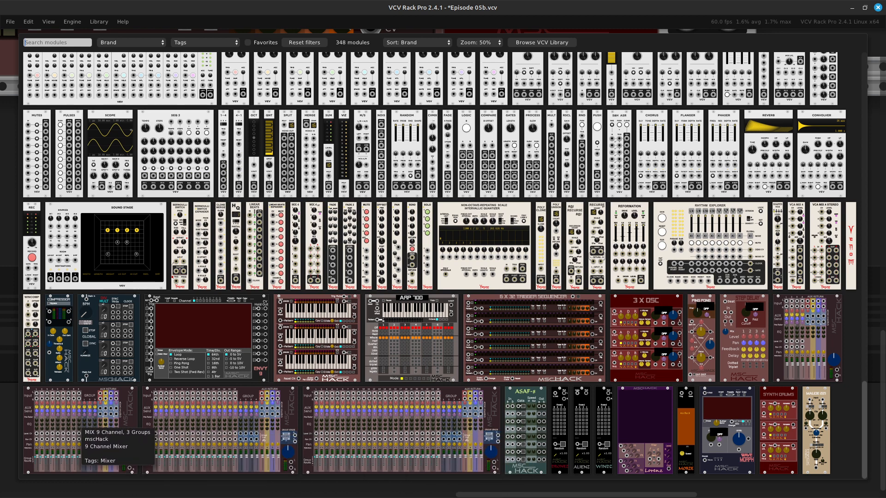
{"action": "left_click", "coordinate": [80, 427]}
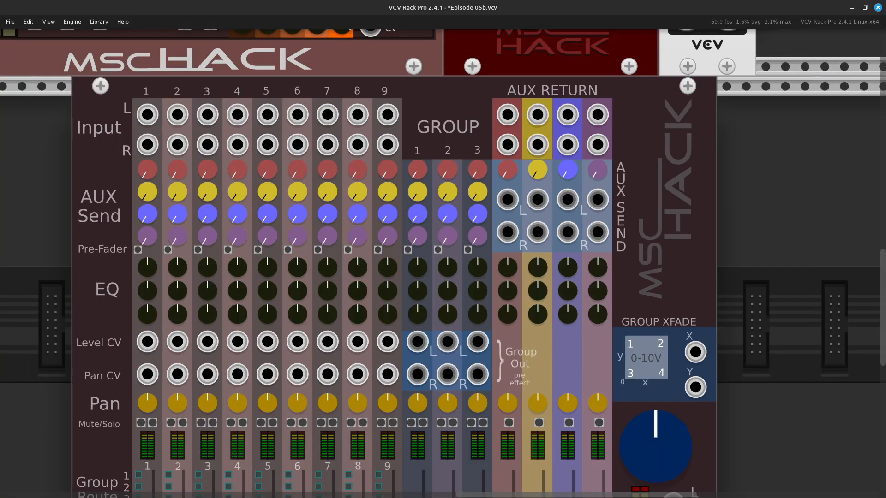
- Shift the 9-channel mixer along its row so its AUX side ends flush with the edge of Synth Drums
{"action": "key", "text": "Right"}
{"action": "key", "text": "Up"}
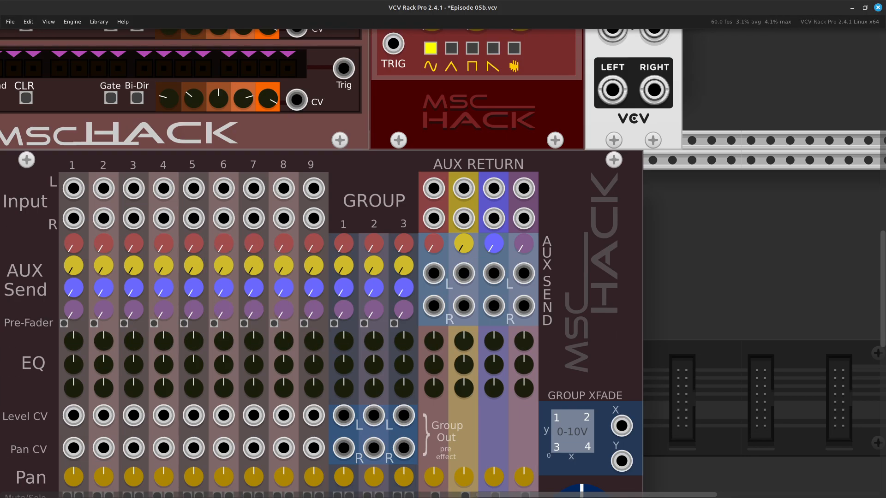
{"action": "key", "text": "Right"}
{"action": "key", "text": "Up"}
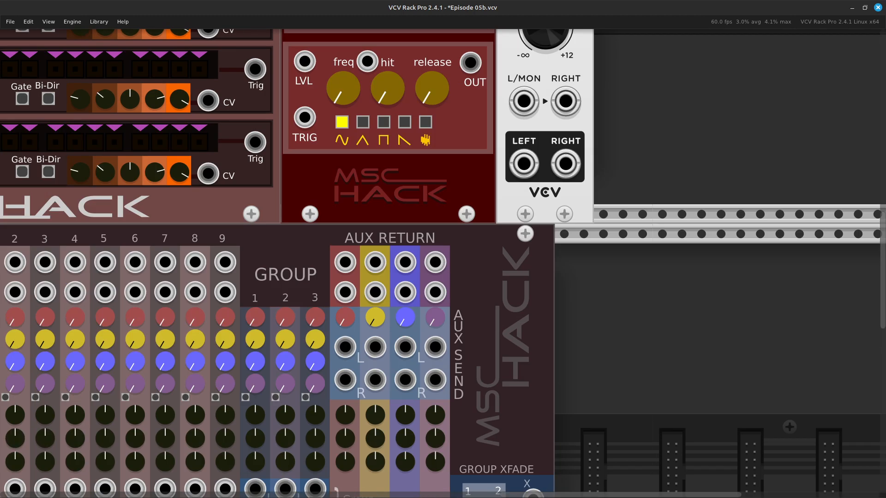
{"action": "left_click_drag", "start_coordinate": [512, 286], "coordinate": [453, 286]}
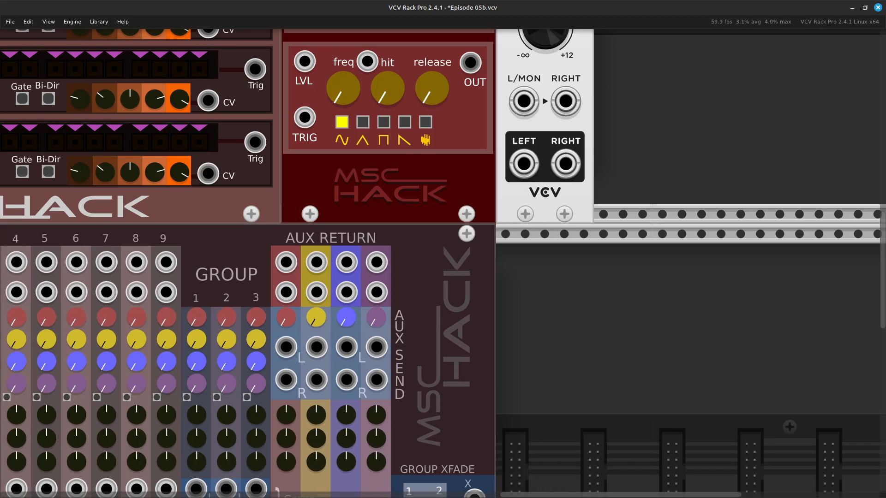
- Patch Synth Drums Output 1 to the mixer's channel 1 left input with a red cable
{"action": "key", "text": "Up"}
{"action": "key", "text": "Up"}
{"action": "key", "text": "Up"}
{"action": "key", "text": "Up"}
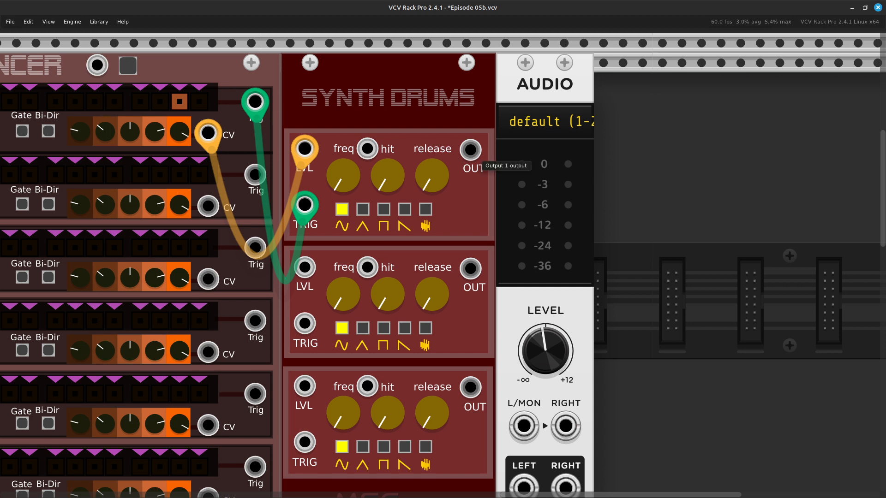
{"action": "right_click", "coordinate": [471, 152]}
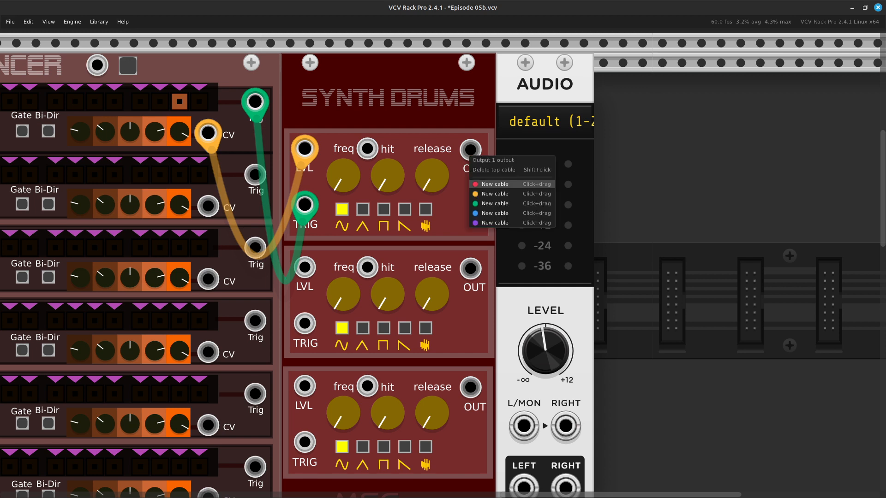
{"action": "left_click", "coordinate": [486, 190]}
{"action": "left_click_drag", "start_coordinate": [486, 192], "coordinate": [325, 247]}
{"action": "key", "text": "Left"}
{"action": "key", "text": "Down"}
{"action": "key", "text": "Left"}
{"action": "key", "text": "Down"}
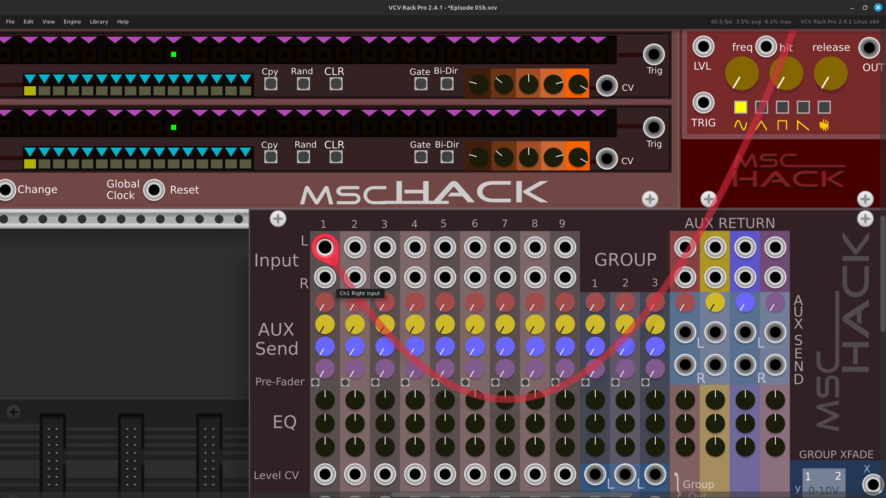
- Look over the mixer's AUX sends, EQ, Level and Pan CV inputs, group routing, faders and main L and R outputs
{"action": "scroll", "coordinate": [332, 281], "scroll_direction": "down", "scroll_amount": 3}
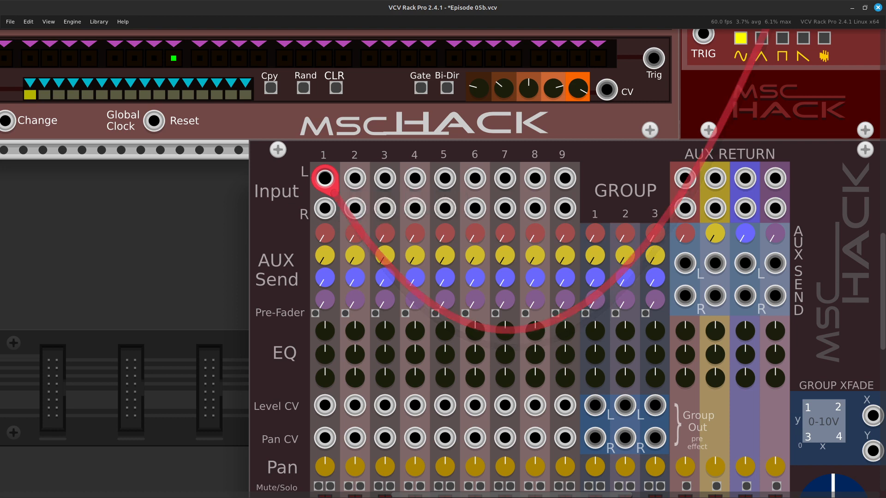
{"action": "scroll", "coordinate": [443, 259], "scroll_direction": "down", "scroll_amount": 4}
{"action": "scroll", "coordinate": [443, 259], "scroll_direction": "down", "scroll_amount": 1}
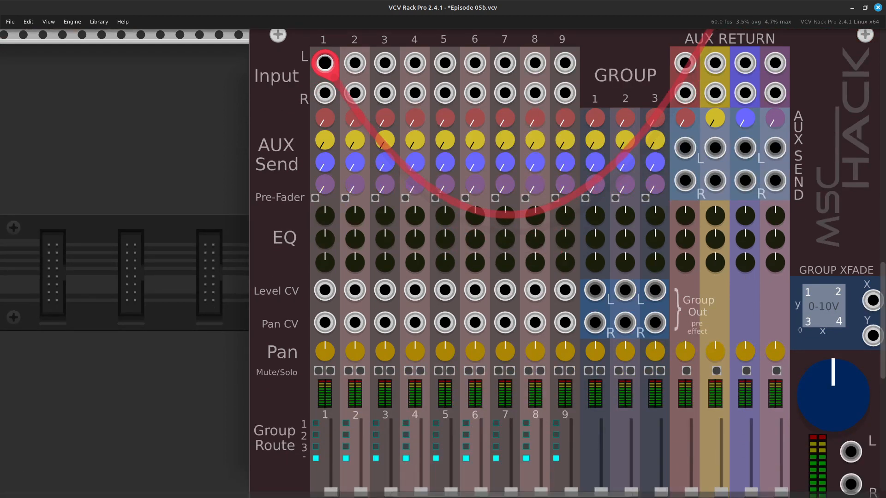
{"action": "scroll", "coordinate": [443, 259], "scroll_direction": "down", "scroll_amount": 3}
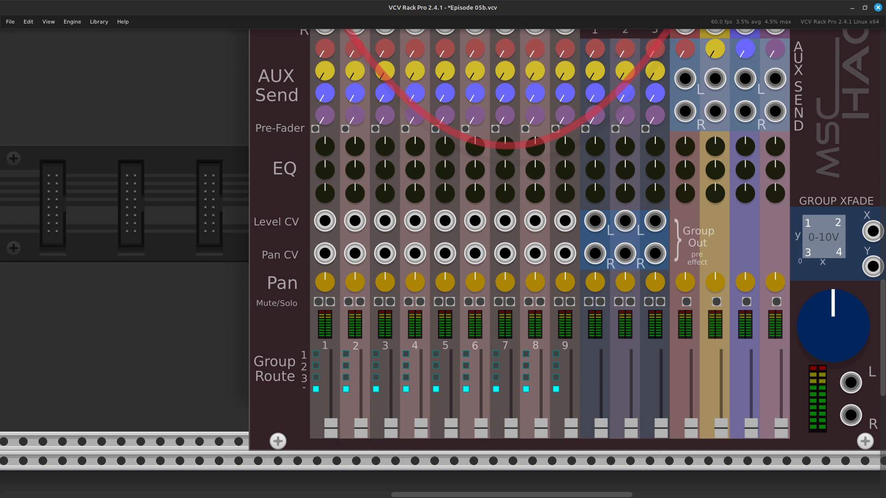
{"action": "scroll", "coordinate": [443, 263], "scroll_direction": "up", "scroll_amount": 4}
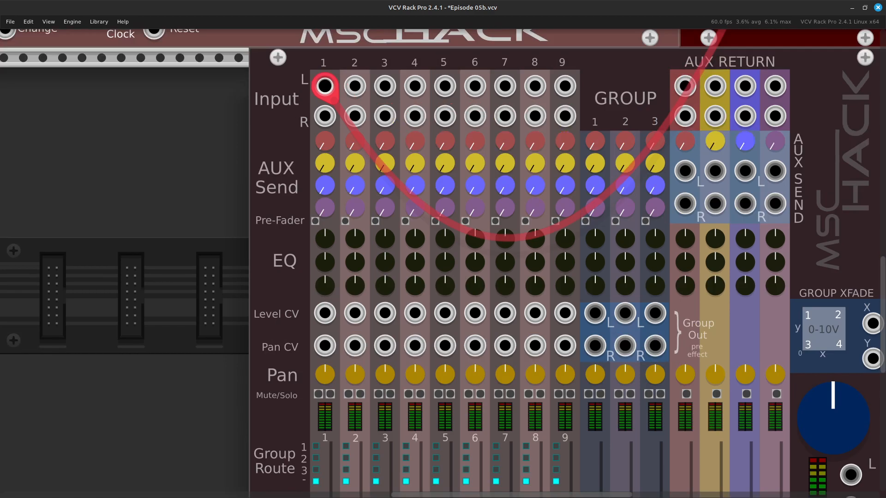
- Examine the mixer's channel inputs, AUX send knobs, AUX send outputs and AUX returns alongside the group section
{"action": "scroll", "coordinate": [370, 358], "scroll_direction": "right", "scroll_amount": 10}
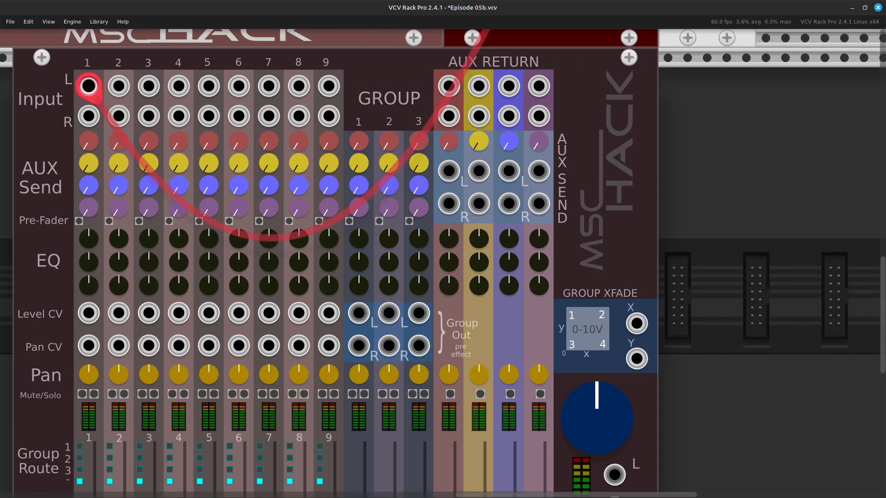
{"action": "scroll", "coordinate": [429, 369], "scroll_direction": "left", "scroll_amount": 3}
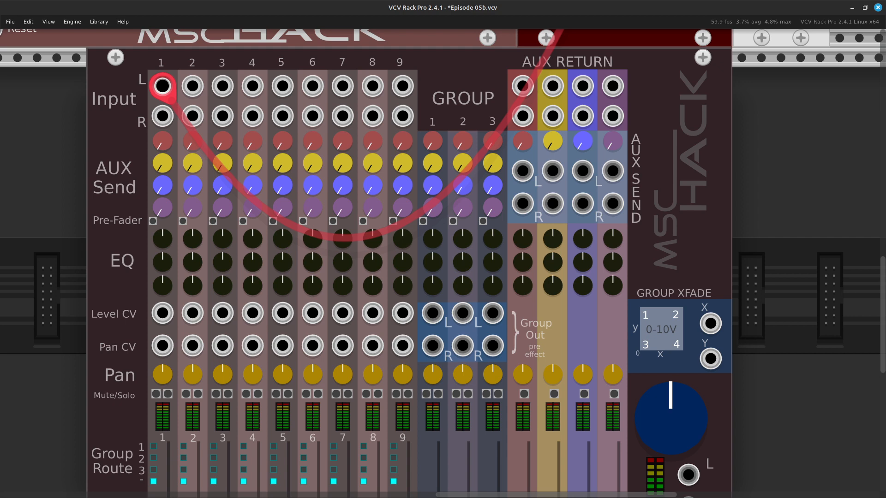
{"action": "scroll", "coordinate": [443, 249], "scroll_direction": "down", "scroll_amount": 3}
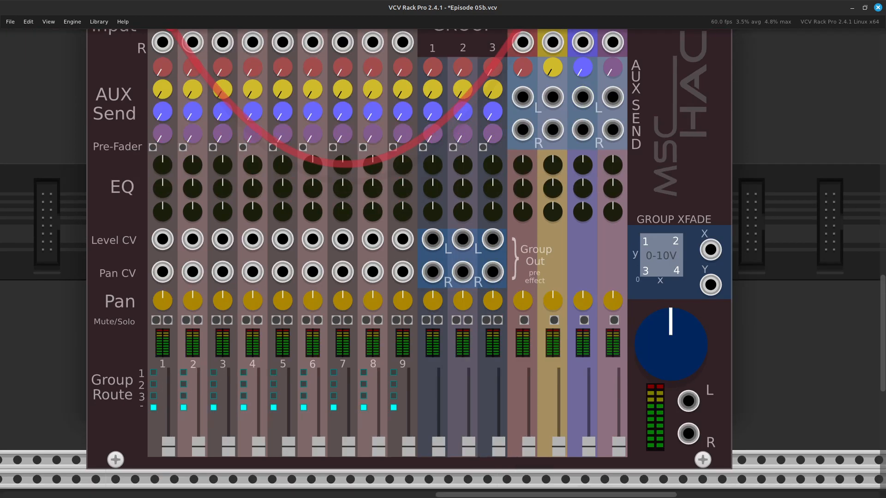
{"action": "scroll", "coordinate": [443, 249], "scroll_direction": "left", "scroll_amount": 8}
{"action": "scroll", "coordinate": [443, 249], "scroll_direction": "up", "scroll_amount": 4}
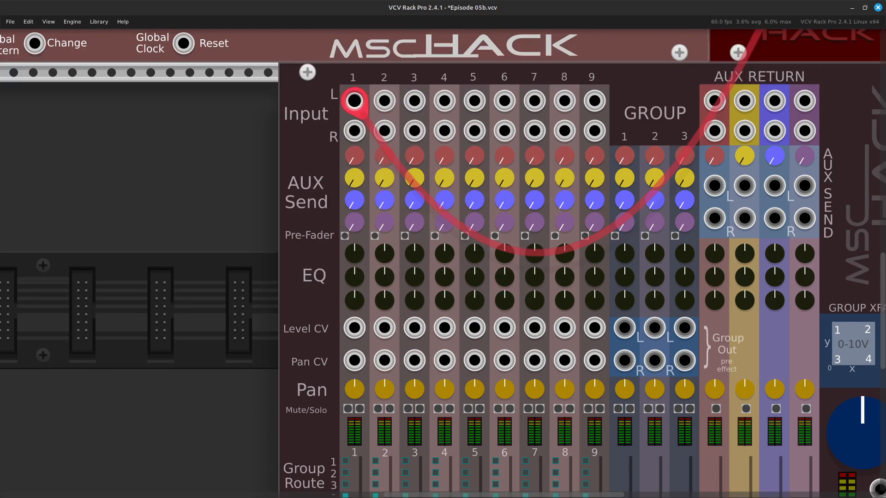
{"action": "scroll", "coordinate": [364, 254], "scroll_direction": "up", "scroll_amount": 4}
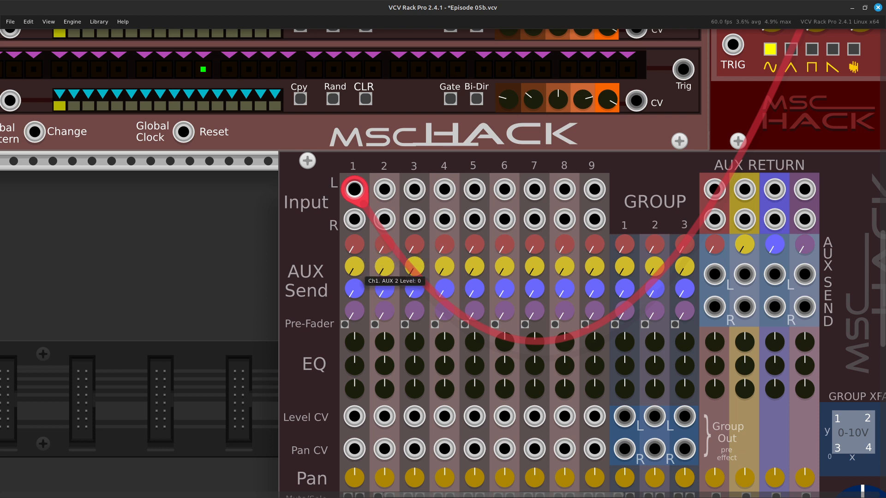
{"action": "key", "text": "Right"}
{"action": "key", "text": "Right"}
{"action": "key", "text": "Right"}
{"action": "key", "text": "Right"}
{"action": "key", "text": "Right"}
{"action": "key", "text": "Right"}
{"action": "key", "text": "Right"}
{"action": "key", "text": "Right"}
{"action": "key", "text": "Right"}
{"action": "key", "text": "Right"}
{"action": "key", "text": "Right"}
{"action": "key", "text": "Right"}
{"action": "key", "text": "Right"}
{"action": "key", "text": "Right"}
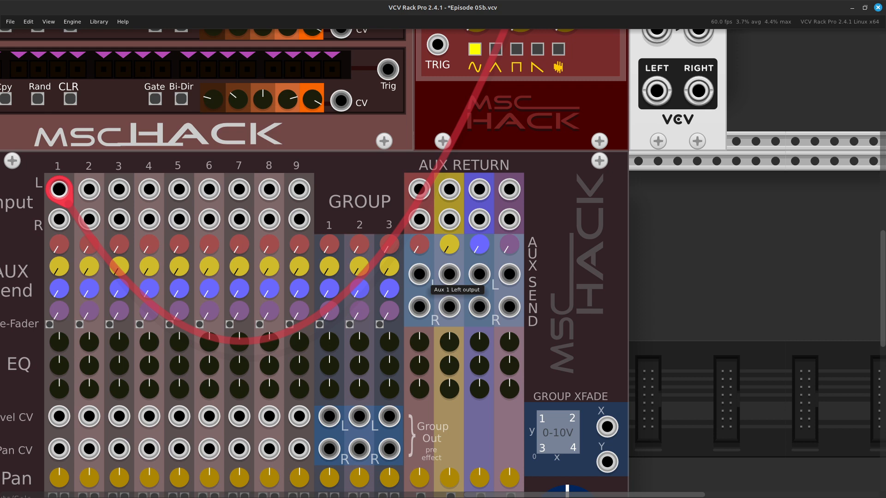
{"action": "scroll", "coordinate": [424, 279], "scroll_direction": "left", "scroll_amount": 13}
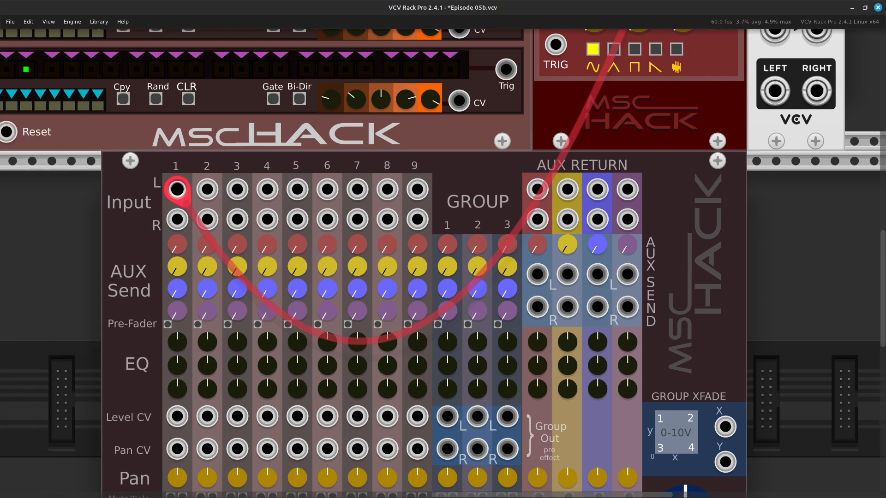
{"action": "scroll", "coordinate": [443, 263], "scroll_direction": "down", "scroll_amount": 3}
{"action": "scroll", "coordinate": [443, 263], "scroll_direction": "up", "scroll_amount": 6}
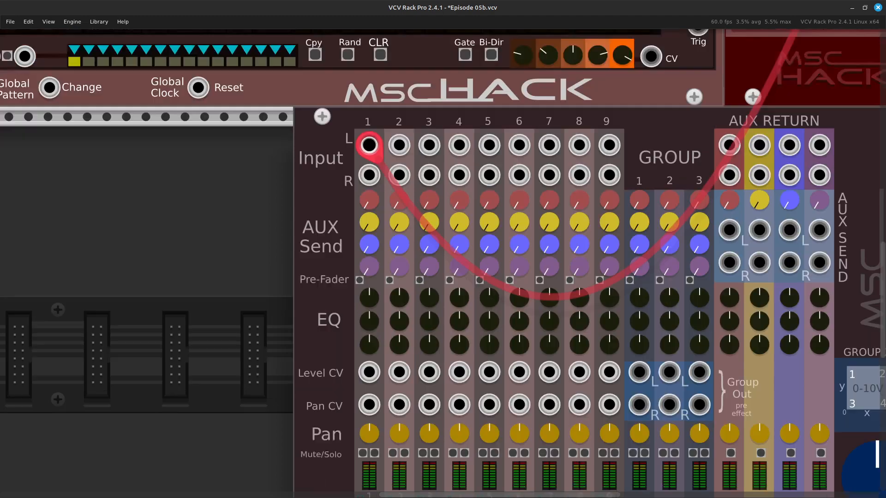
{"action": "scroll", "coordinate": [443, 263], "scroll_direction": "right", "scroll_amount": 7}
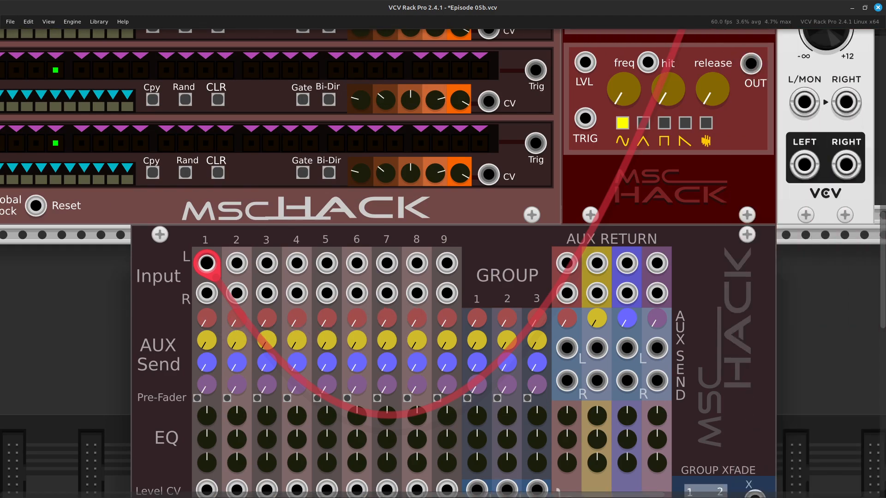
- Raise the mixer's channel 1 level fader from the bottom to nearly the top of its travel
{"action": "scroll", "coordinate": [268, 333], "scroll_direction": "down", "scroll_amount": 8}
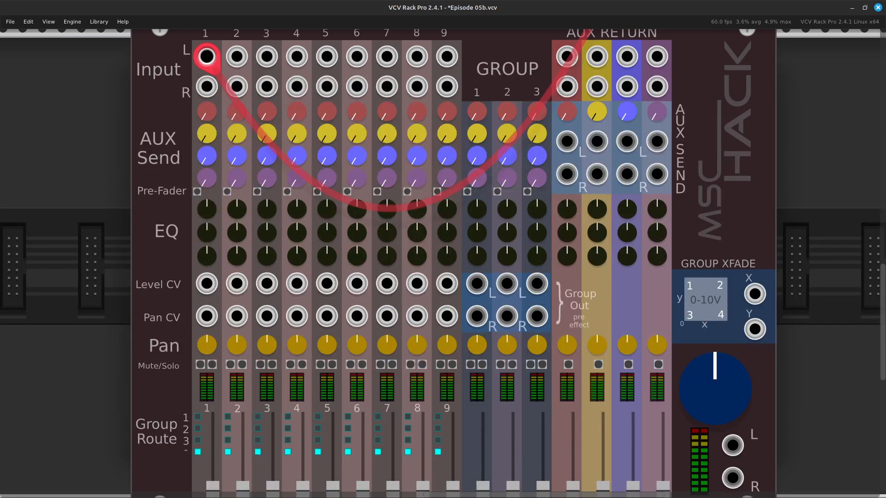
{"action": "scroll", "coordinate": [222, 413], "scroll_direction": "down", "scroll_amount": 4}
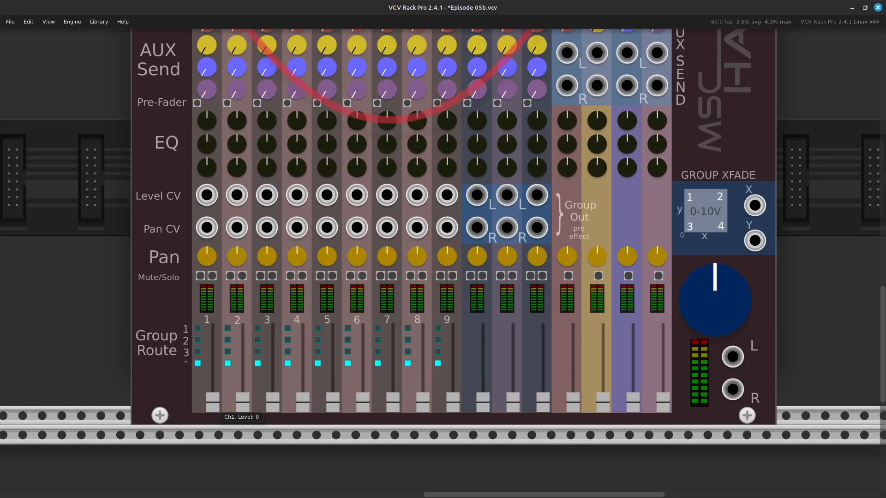
{"action": "left_click_drag", "start_coordinate": [212, 401], "coordinate": [212, 332]}
- Initialize the AUDIO module's Level knob to its default setting
{"action": "key", "text": "Up"}
{"action": "key", "text": "Right"}
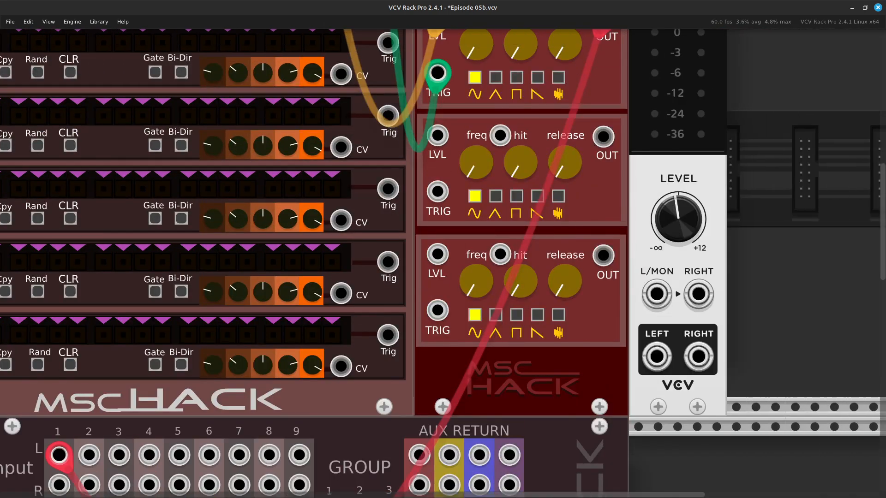
{"action": "key", "text": "Down"}
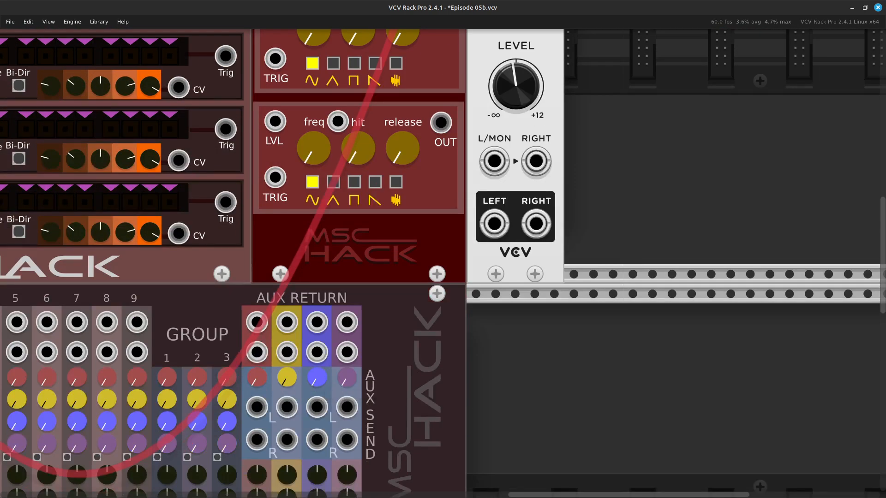
{"action": "mouse_move", "coordinate": [516, 86]}
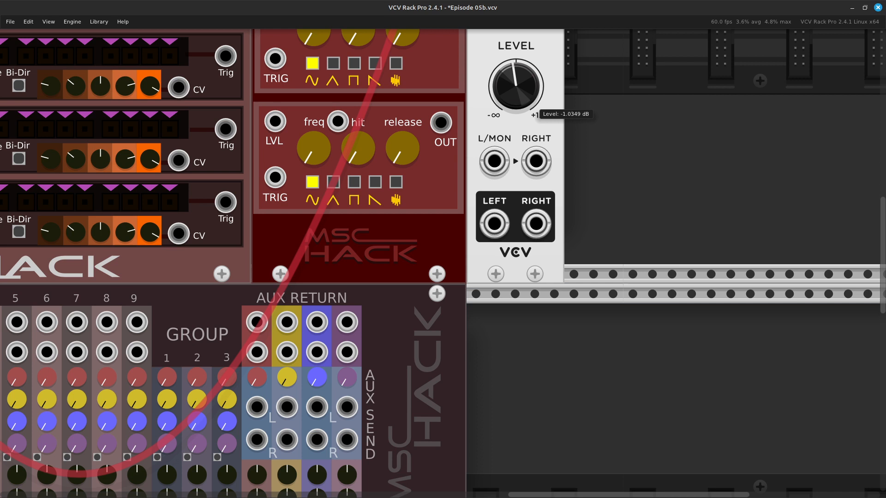
{"action": "left_click_drag", "start_coordinate": [515, 86], "coordinate": [516, 73]}
{"action": "right_click", "coordinate": [503, 92]}
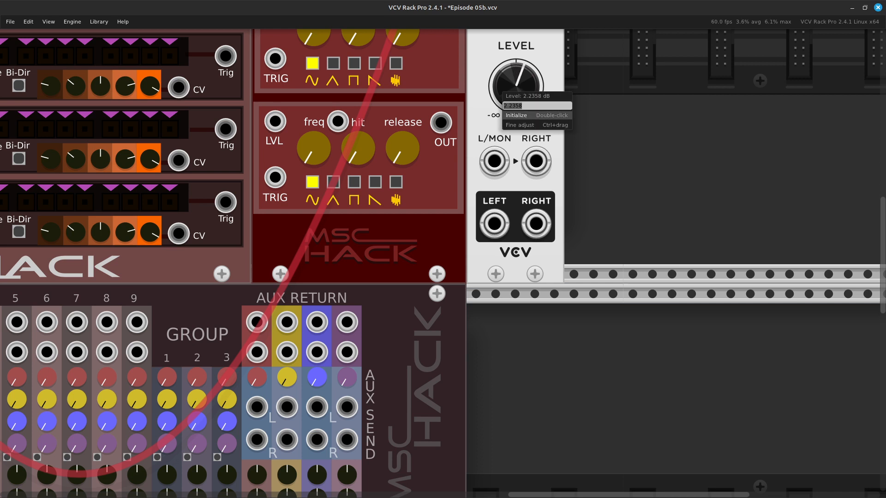
{"action": "left_click", "coordinate": [516, 115]}
- Lower the mixer's channel 1 level fader to roughly the middle of its travel
{"action": "scroll", "coordinate": [443, 240], "scroll_direction": "left", "scroll_amount": 6}
{"action": "scroll", "coordinate": [412, 279], "scroll_direction": "down", "scroll_amount": 14}
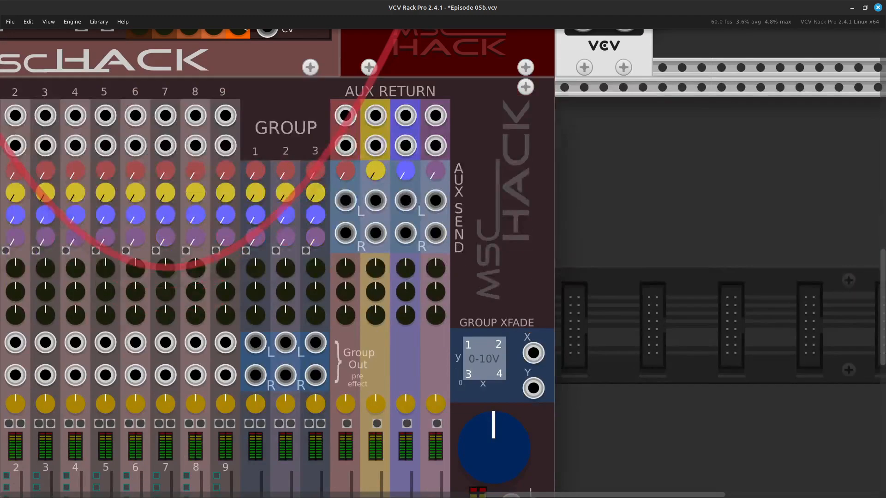
{"action": "scroll", "coordinate": [443, 249], "scroll_direction": "down", "scroll_amount": 5}
{"action": "scroll", "coordinate": [443, 249], "scroll_direction": "left", "scroll_amount": 10}
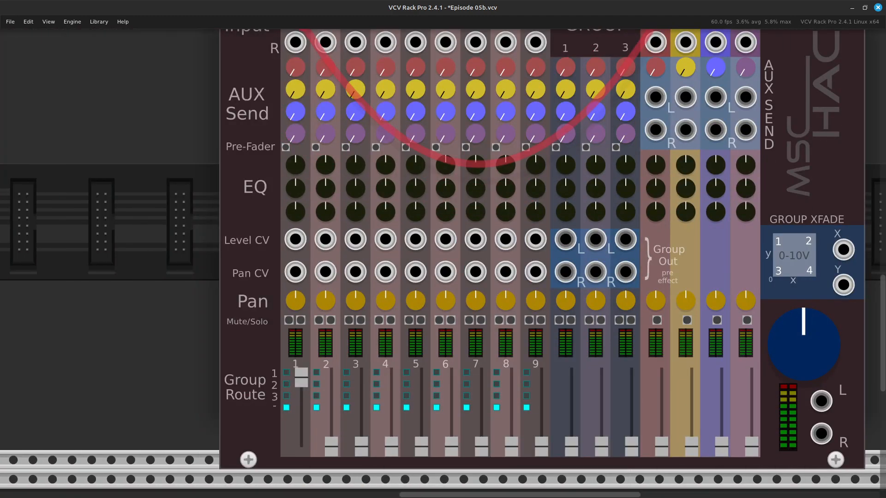
{"action": "left_click_drag", "start_coordinate": [302, 378], "coordinate": [301, 402]}
- Patch the mixer's Main Left output to the AUDIO module's L/MON input with a red cable
{"action": "scroll", "coordinate": [443, 249], "scroll_direction": "right", "scroll_amount": 13}
{"action": "scroll", "coordinate": [443, 249], "scroll_direction": "up", "scroll_amount": 7}
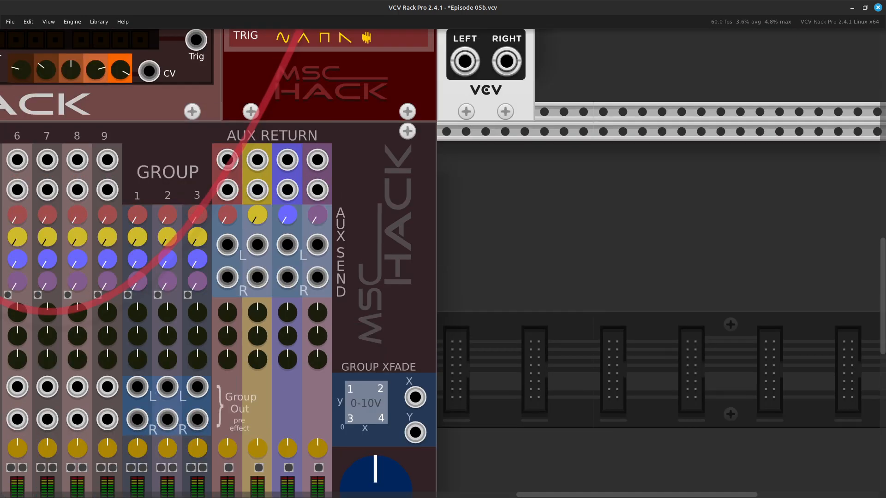
{"action": "scroll", "coordinate": [410, 262], "scroll_direction": "left", "scroll_amount": 2}
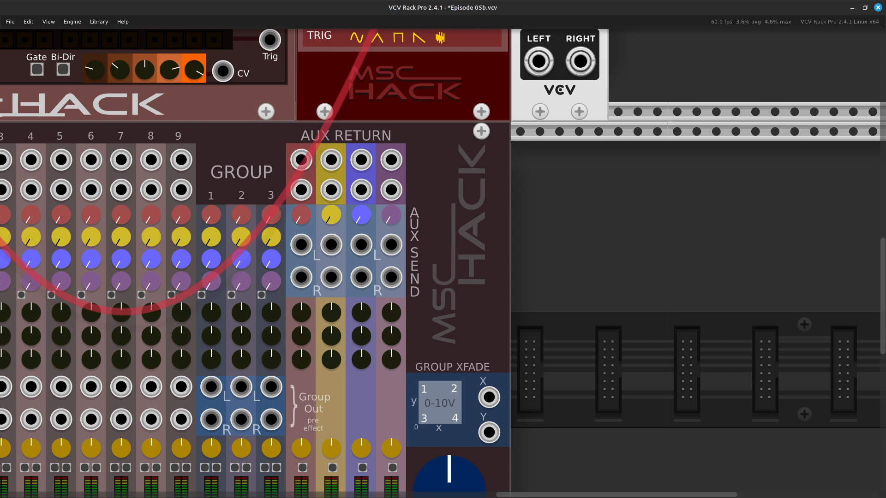
{"action": "scroll", "coordinate": [443, 250], "scroll_direction": "down", "scroll_amount": 5}
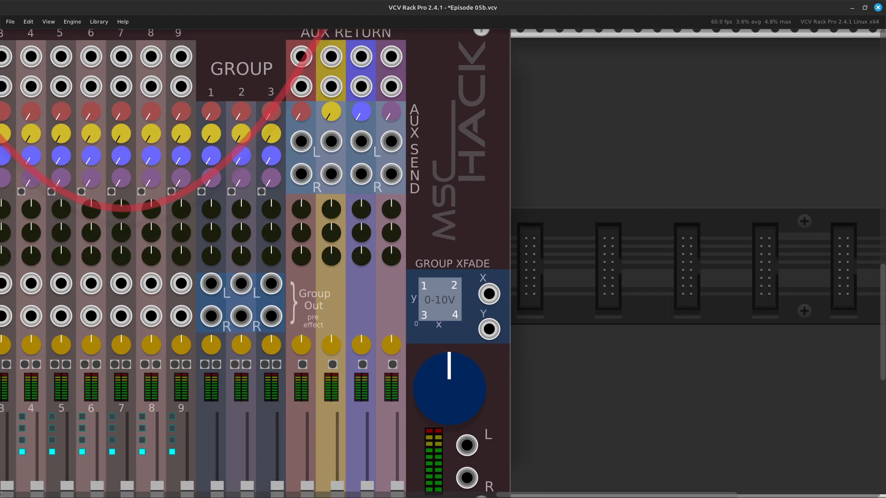
{"action": "scroll", "coordinate": [443, 249], "scroll_direction": "down", "scroll_amount": 5}
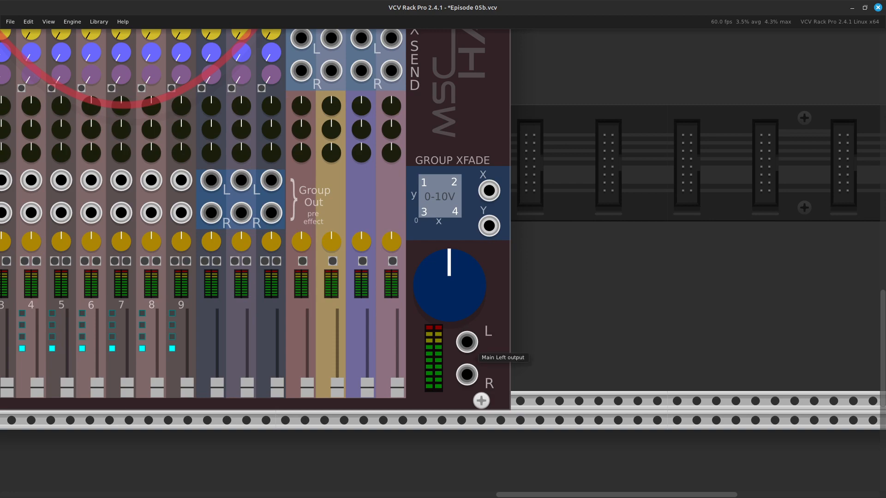
{"action": "right_click", "coordinate": [467, 343]}
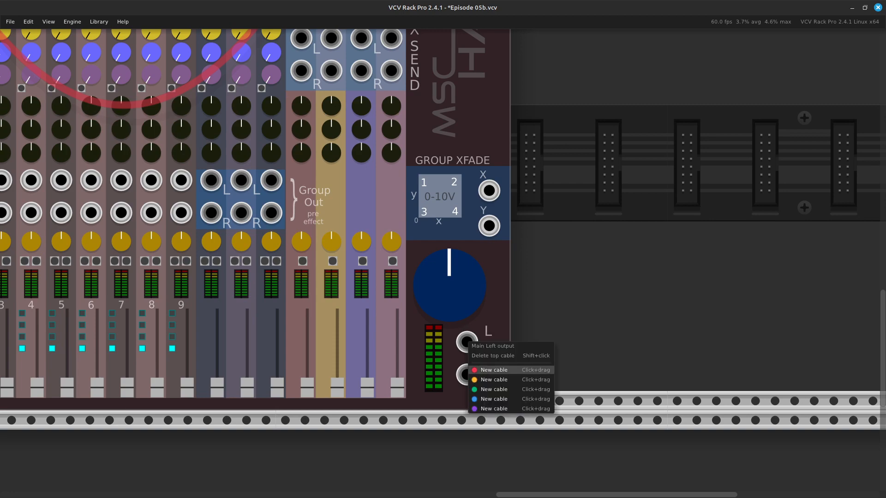
{"action": "left_click_drag", "start_coordinate": [494, 370], "coordinate": [539, 249]}
{"action": "scroll", "coordinate": [607, 307], "scroll_direction": "up", "scroll_amount": 10}
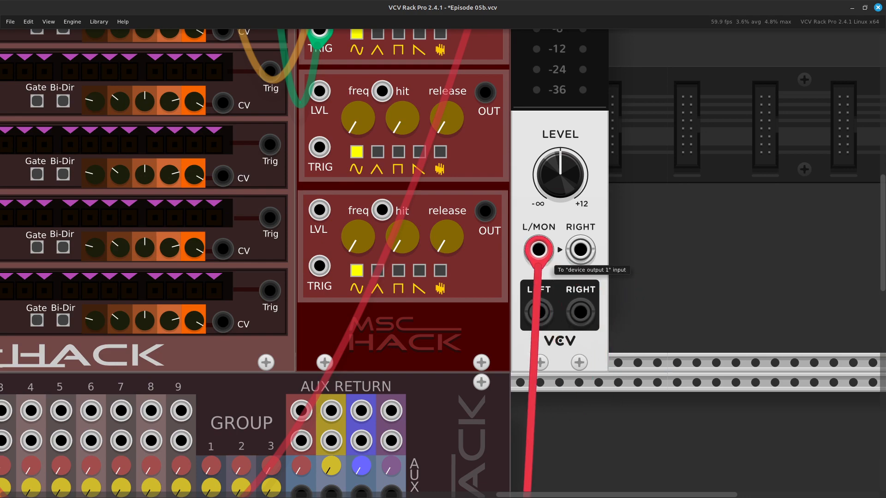
- Patch the mixer's Main Right output to the AUDIO module's RIGHT input with a red cable
{"action": "scroll", "coordinate": [539, 249], "scroll_direction": "down", "scroll_amount": 10}
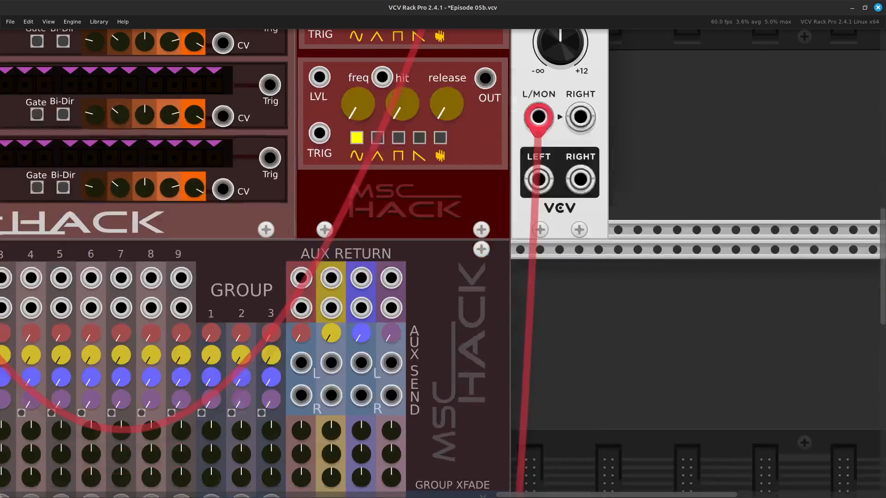
{"action": "scroll", "coordinate": [475, 355], "scroll_direction": "down", "scroll_amount": 2}
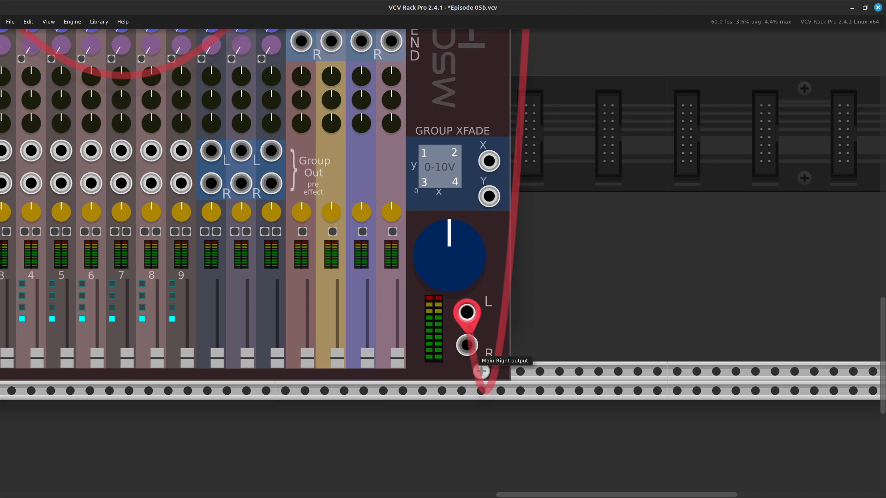
{"action": "right_click", "coordinate": [468, 351]}
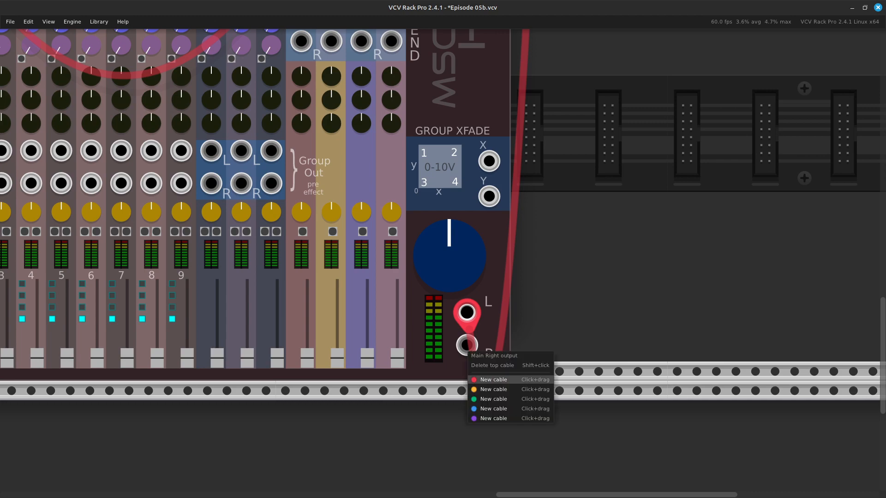
{"action": "left_click", "coordinate": [493, 380]}
{"action": "scroll", "coordinate": [587, 327], "scroll_direction": "up", "scroll_amount": 5}
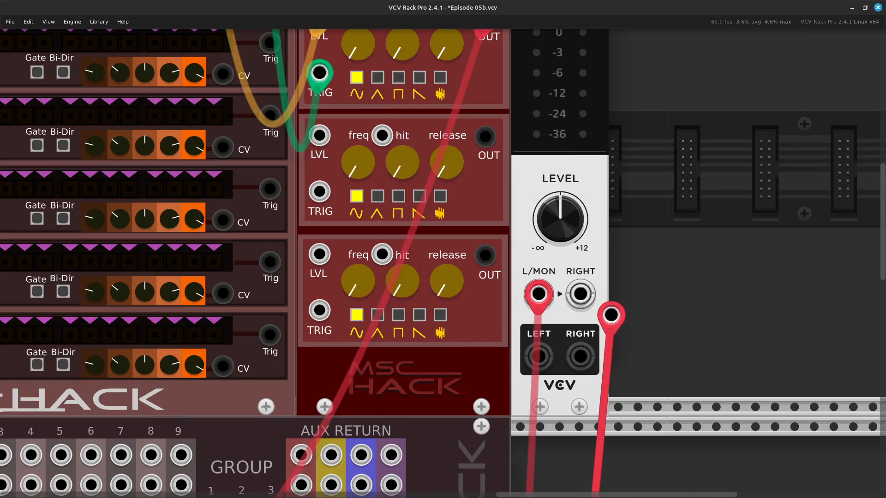
{"action": "scroll", "coordinate": [611, 315], "scroll_direction": "up", "scroll_amount": 1}
{"action": "left_click", "coordinate": [580, 309]}
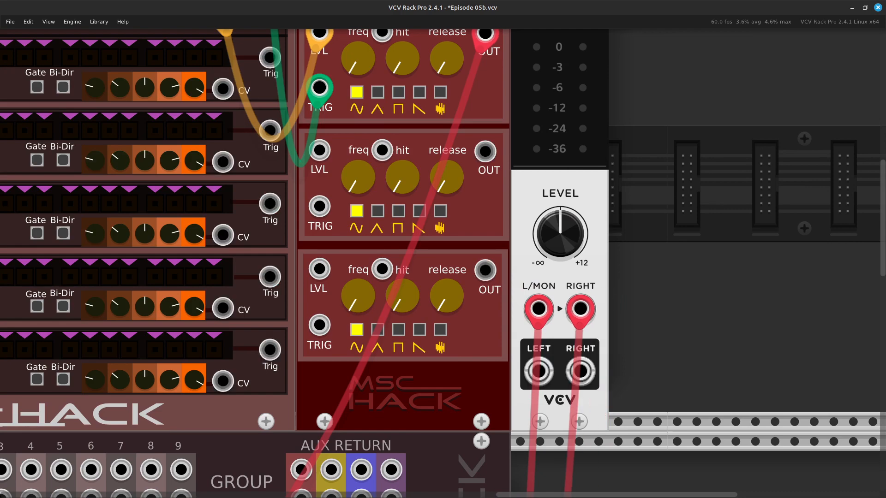
- Raise the release of the first Synth Drums voice to about 0.59
{"action": "key", "text": "Left"}
{"action": "key", "text": "Down"}
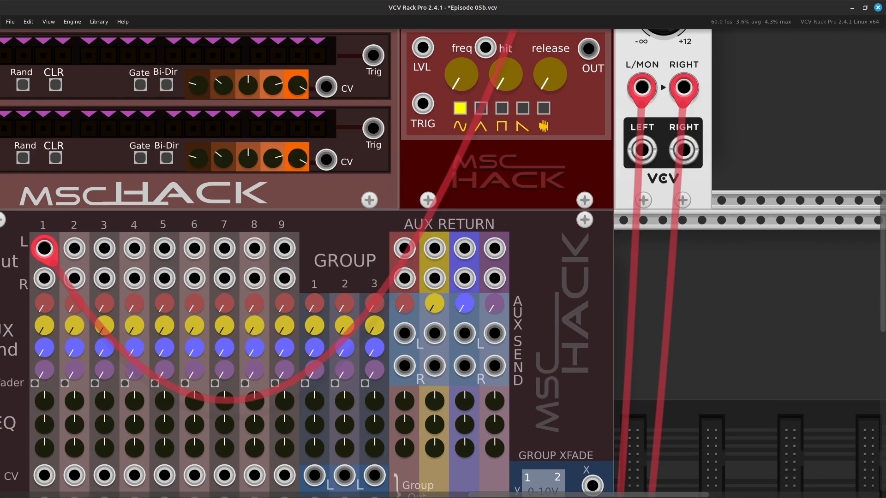
{"action": "key", "text": "Up"}
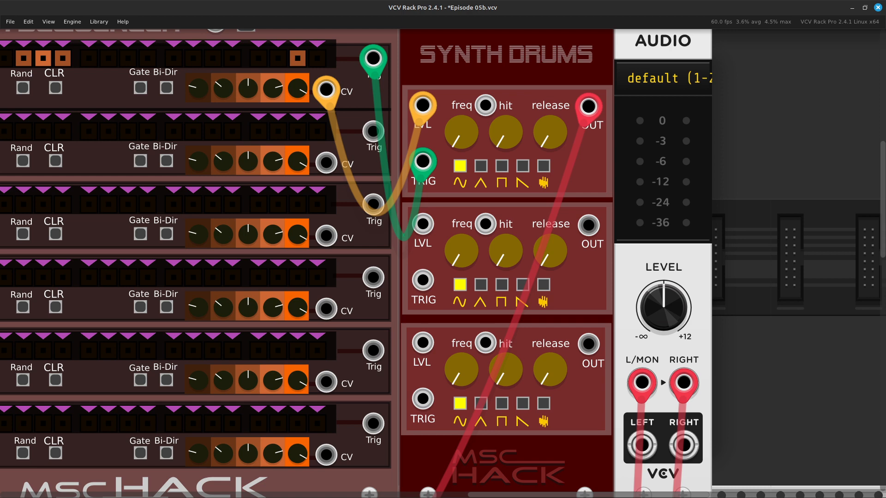
{"action": "key", "text": "Left"}
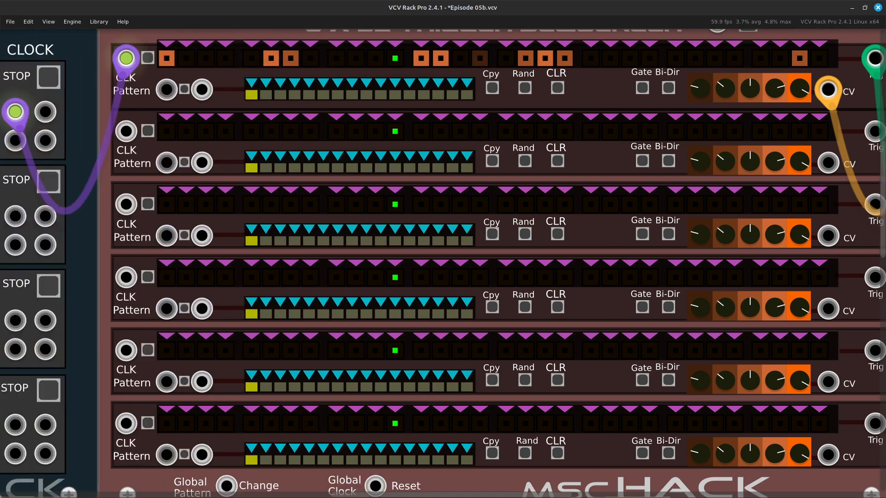
{"action": "key", "text": "Up"}
{"action": "key", "text": "Up"}
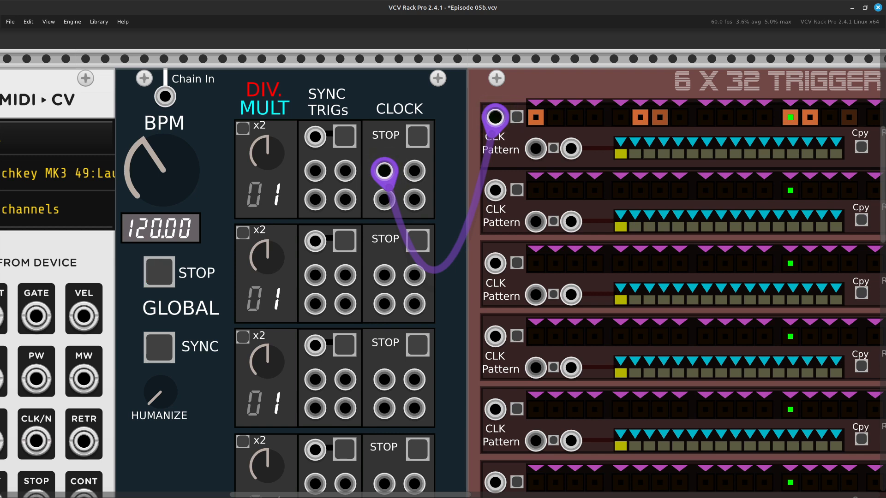
{"action": "key", "text": "Right"}
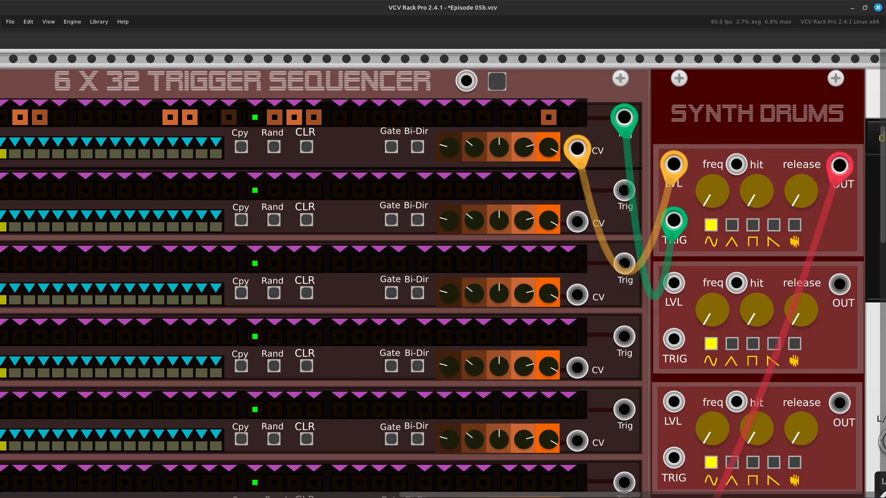
{"action": "key", "text": "Right"}
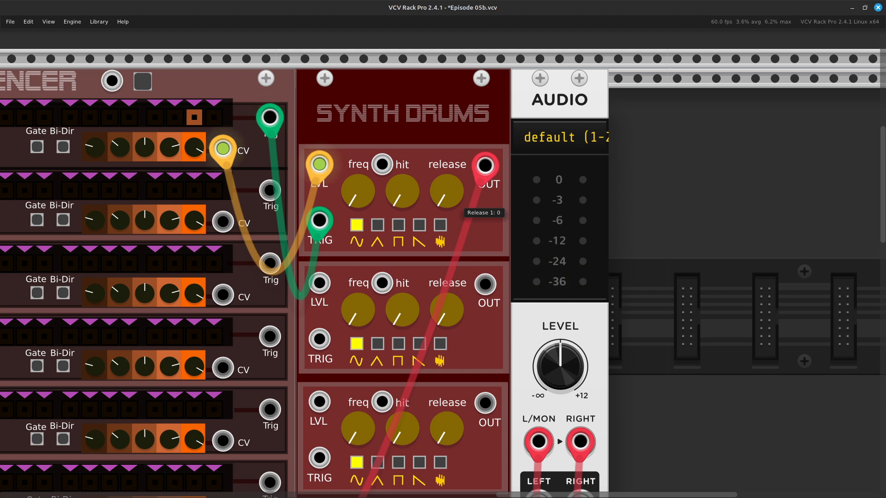
{"action": "left_click_drag", "start_coordinate": [446, 190], "coordinate": [447, 169]}
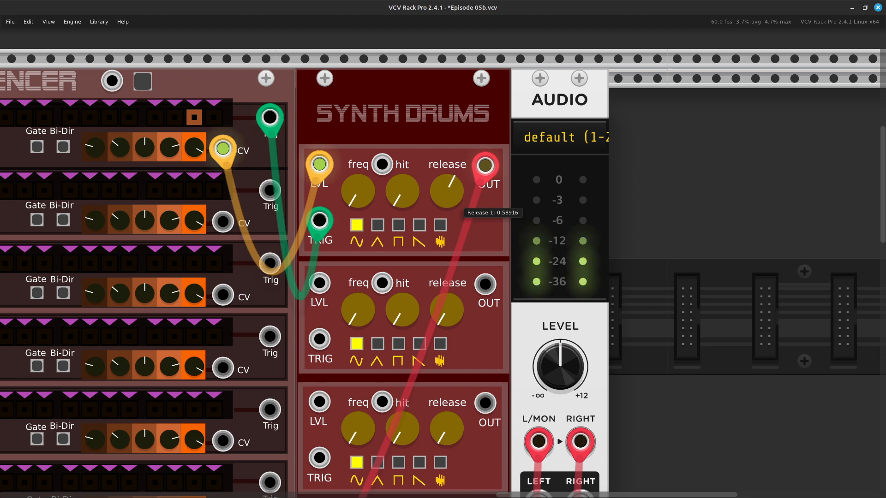
- Raise the release of the first Synth Drums voice further, to roughly three quarters of its range
{"action": "left_click_drag", "start_coordinate": [446, 167], "coordinate": [447, 162]}
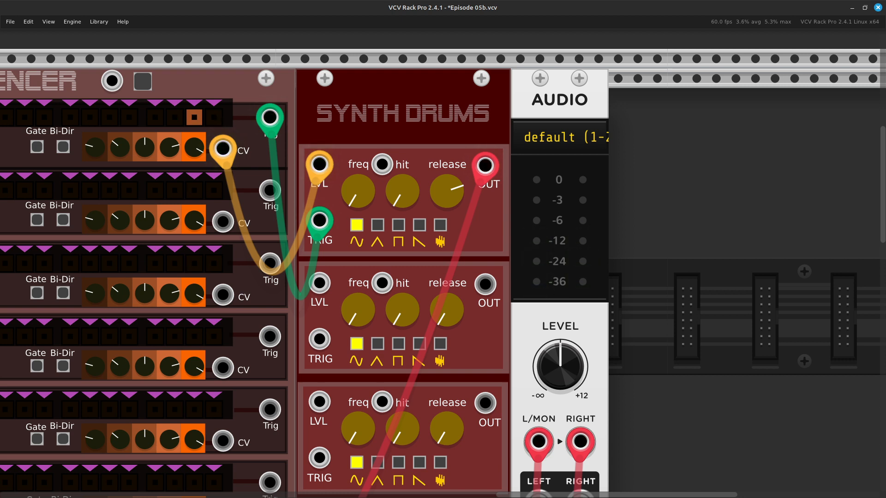
- Patch sequencer row 2's CV output to the second drum voice's TRIG with a green cable and row 2's Trig output to its LVL in yellow
{"action": "key", "text": "Left"}
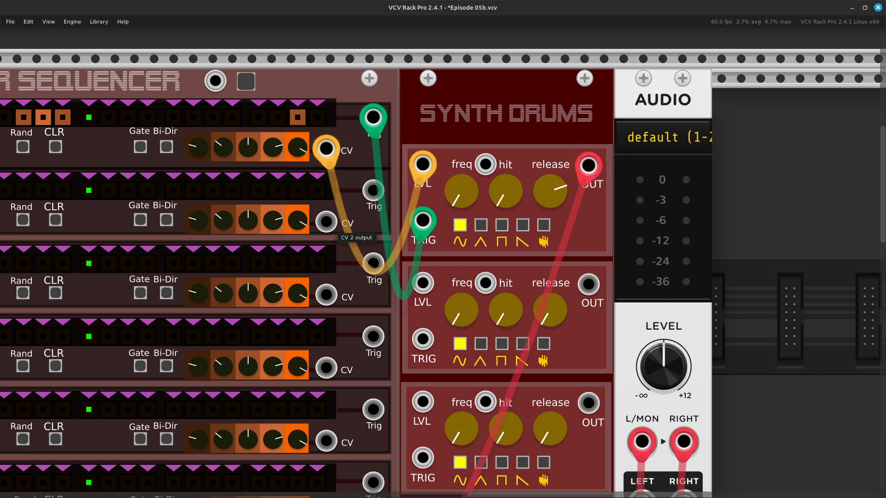
{"action": "right_click", "coordinate": [326, 222]}
{"action": "left_click_drag", "start_coordinate": [351, 270], "coordinate": [423, 341]}
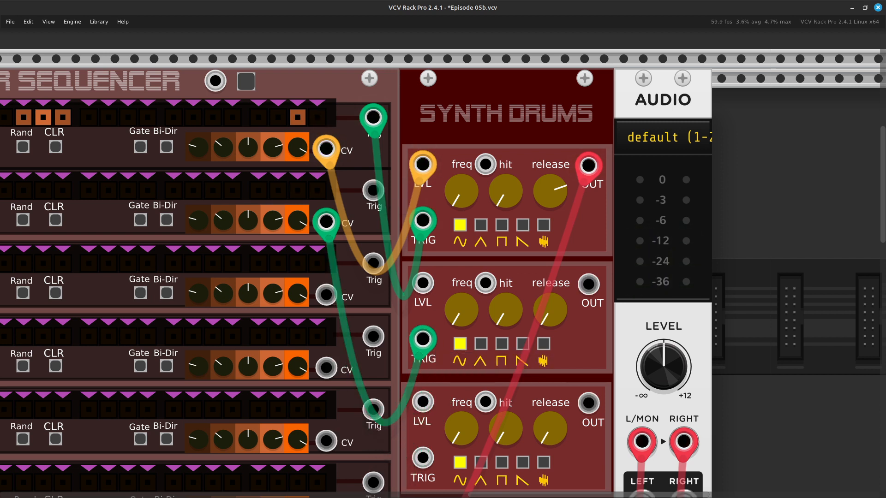
{"action": "right_click", "coordinate": [372, 191]}
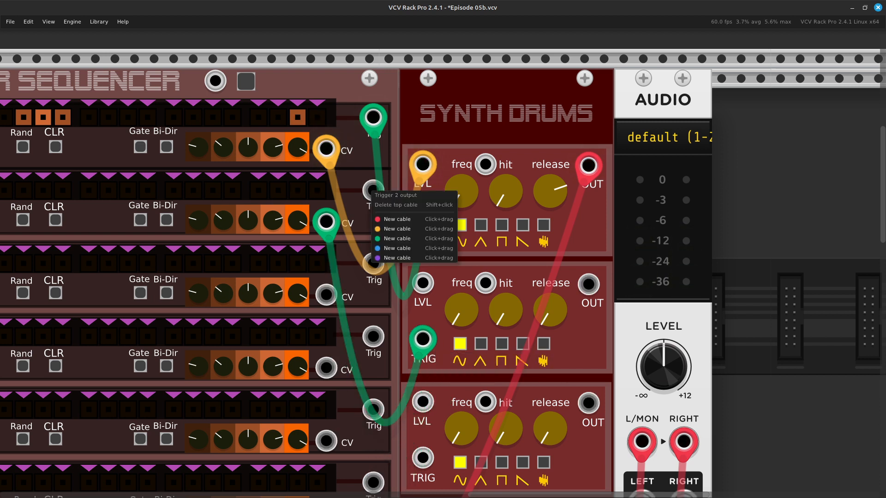
{"action": "left_click", "coordinate": [397, 229]}
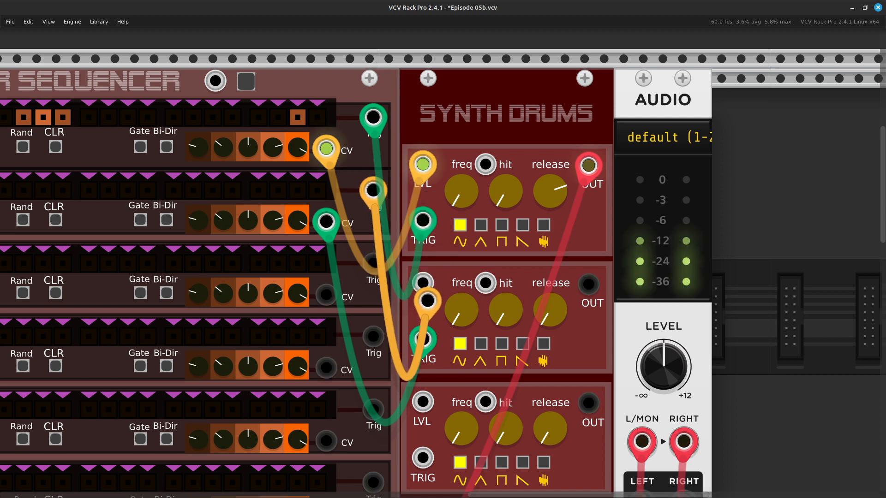
{"action": "left_click", "coordinate": [422, 283]}
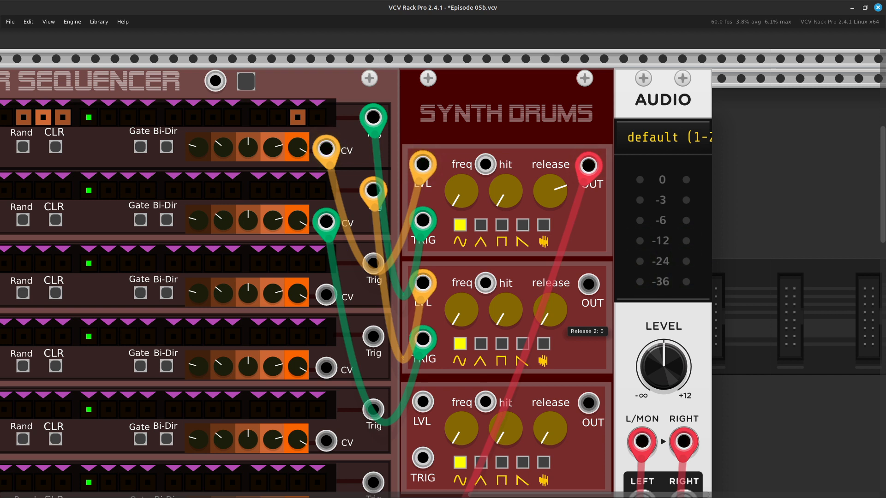
- Raise the release of the second Synth Drums voice to roughly two thirds of its range
{"action": "left_click_drag", "start_coordinate": [551, 310], "coordinate": [550, 261]}
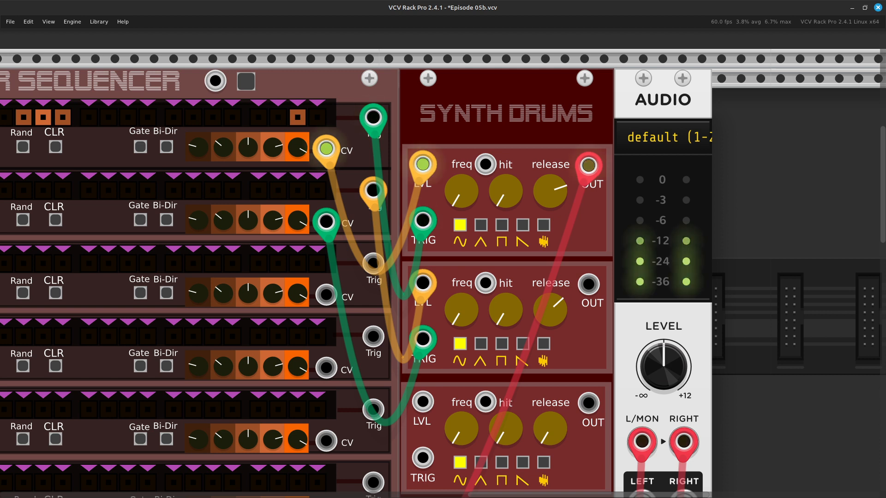
- Randomize the trigger pattern of row 2 in the 6 x 32 Trigger Sequencer
{"action": "key", "text": "Left"}
{"action": "key", "text": "Left"}
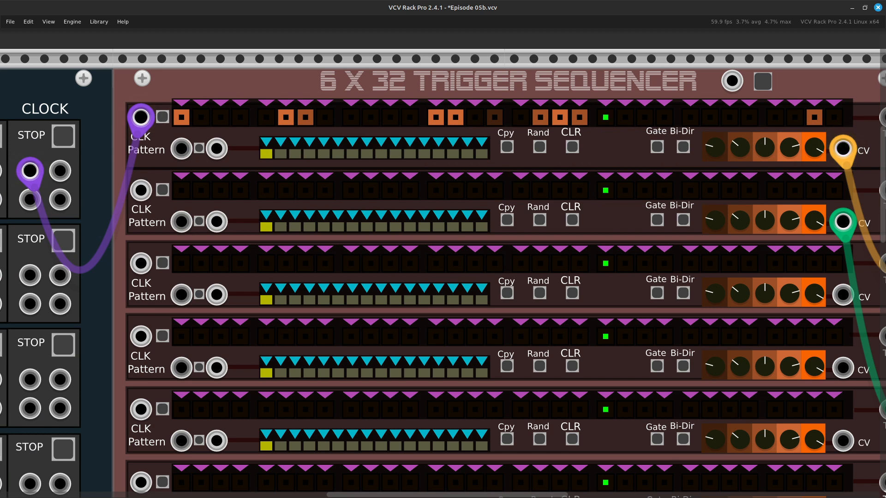
{"action": "key", "text": "Left"}
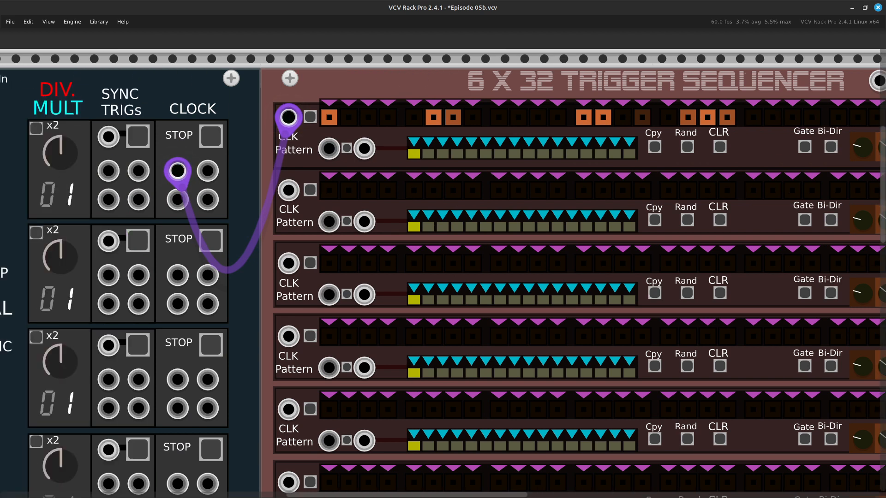
{"action": "key", "text": "Right"}
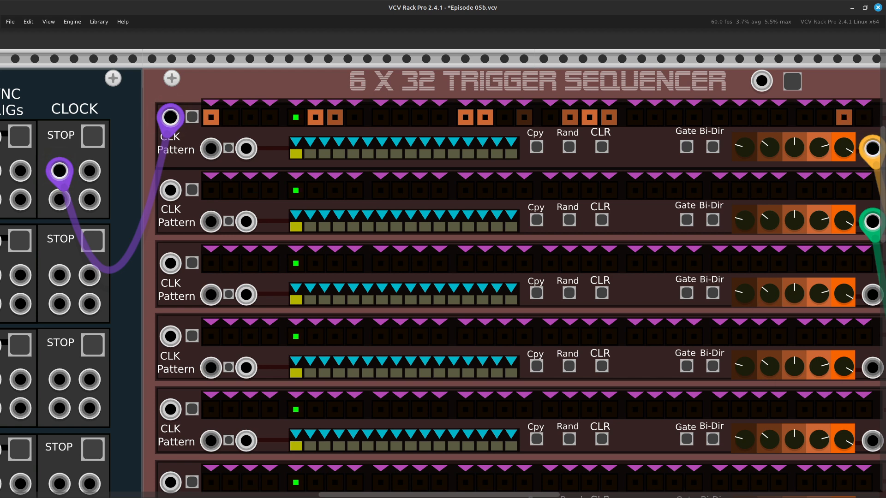
{"action": "scroll", "coordinate": [443, 277], "scroll_direction": "right", "scroll_amount": 3}
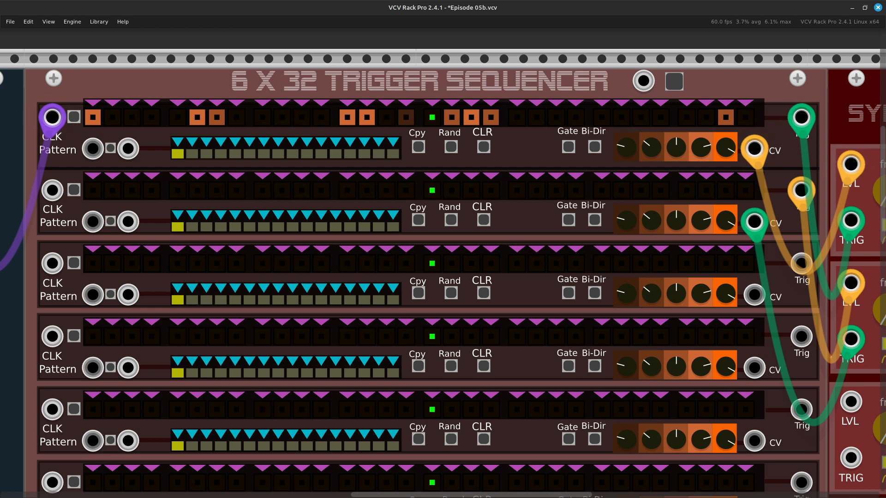
{"action": "left_click", "coordinate": [451, 220]}
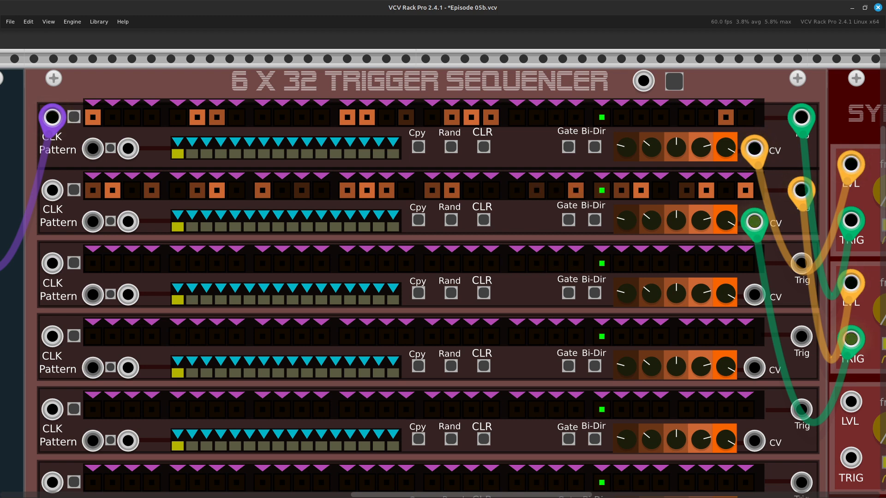
- Patch the second drum voice's output to the mixer's channel 2 left input in red and raise channel 2's level to about 0.54
{"action": "scroll", "coordinate": [443, 276], "scroll_direction": "right", "scroll_amount": 5}
{"action": "scroll", "coordinate": [443, 277], "scroll_direction": "right", "scroll_amount": 8}
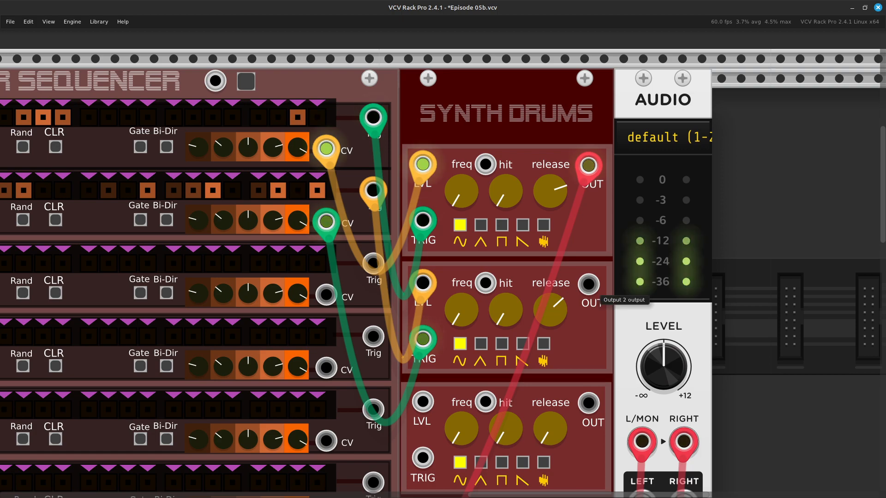
{"action": "right_click", "coordinate": [588, 289]}
{"action": "left_click_drag", "start_coordinate": [612, 318], "coordinate": [488, 248]}
{"action": "scroll", "coordinate": [536, 469], "scroll_direction": "left", "scroll_amount": 12}
{"action": "scroll", "coordinate": [517, 470], "scroll_direction": "down", "scroll_amount": 11}
{"action": "scroll", "coordinate": [493, 466], "scroll_direction": "down", "scroll_amount": 8}
{"action": "scroll", "coordinate": [462, 370], "scroll_direction": "up", "scroll_amount": 8}
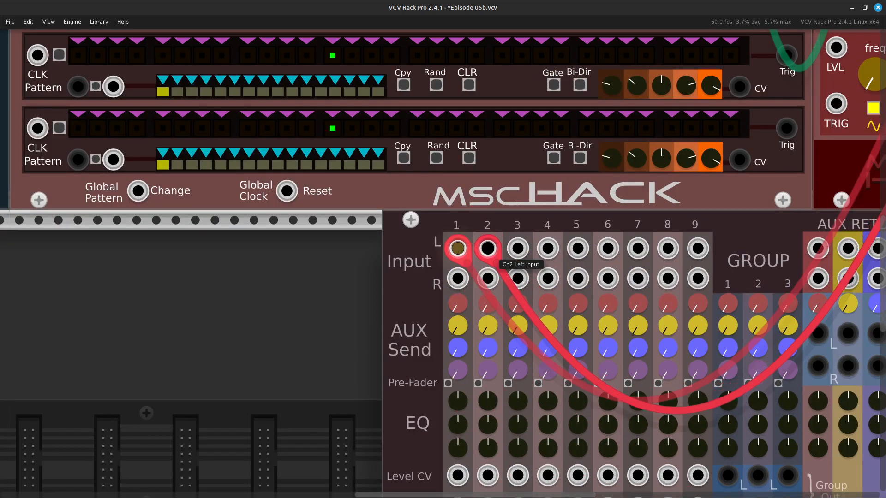
{"action": "scroll", "coordinate": [487, 249], "scroll_direction": "down", "scroll_amount": 8}
{"action": "scroll", "coordinate": [488, 249], "scroll_direction": "down", "scroll_amount": 1}
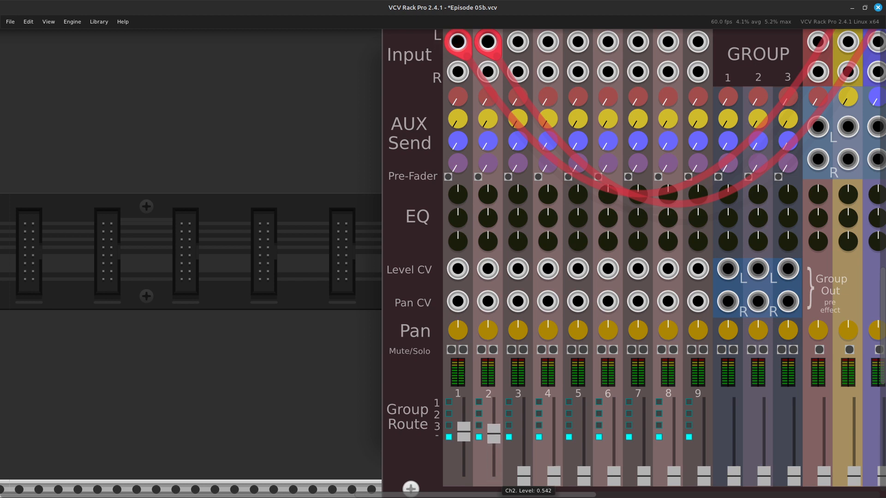
- Raise the pitch of the second Synth Drums voice to about 0.32
{"action": "key", "text": "Up"}
{"action": "key", "text": "Right"}
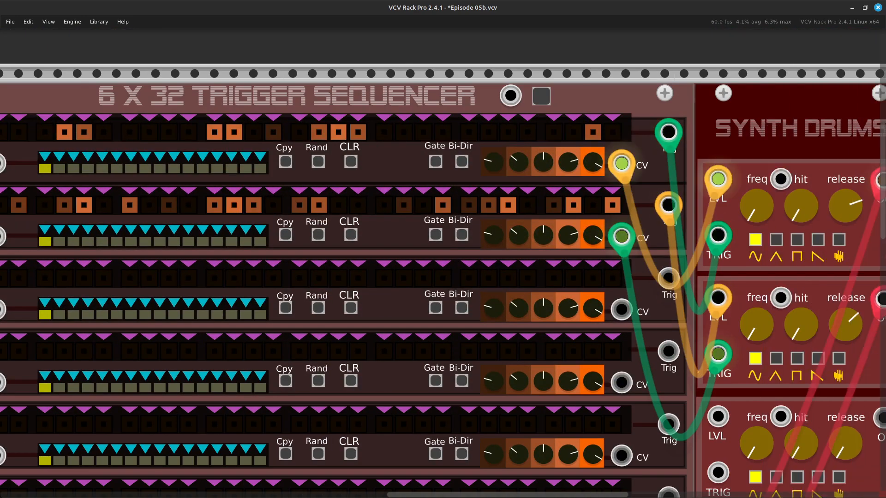
{"action": "key", "text": "Right"}
{"action": "key", "text": "Right"}
{"action": "key", "text": "Right"}
{"action": "key", "text": "Right"}
{"action": "key", "text": "Right"}
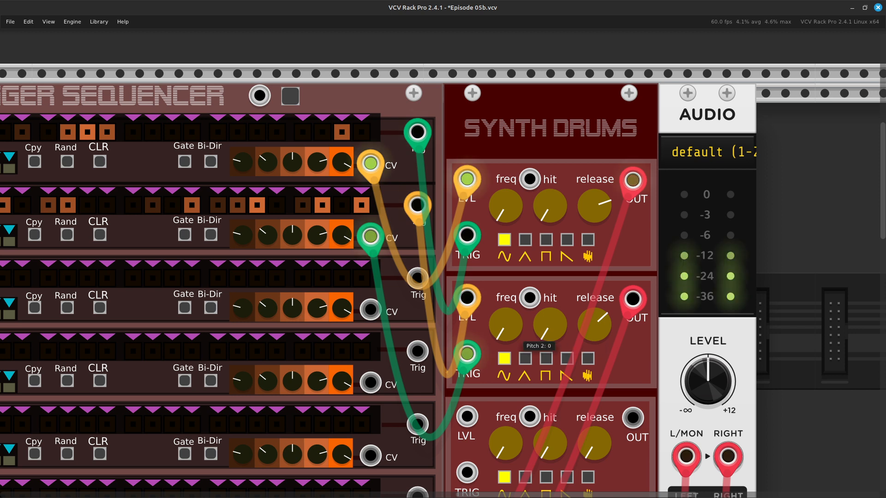
{"action": "left_click_drag", "start_coordinate": [505, 325], "coordinate": [506, 204]}
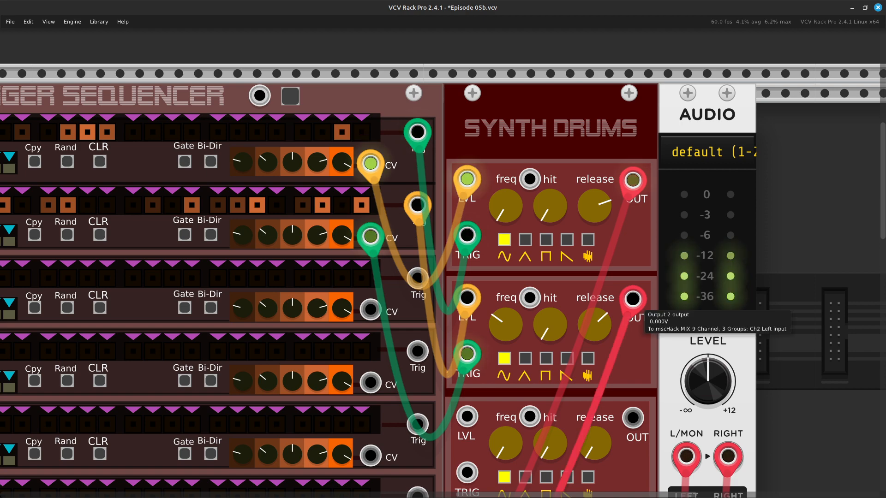
- Raise the mixer's channel 1 level to about 0.78 and channel 2's level to just below it
{"action": "scroll", "coordinate": [637, 305], "scroll_direction": "down", "scroll_amount": 5}
{"action": "key", "text": "Down"}
{"action": "key", "text": "Left"}
{"action": "key", "text": "Left"}
{"action": "key", "text": "Left"}
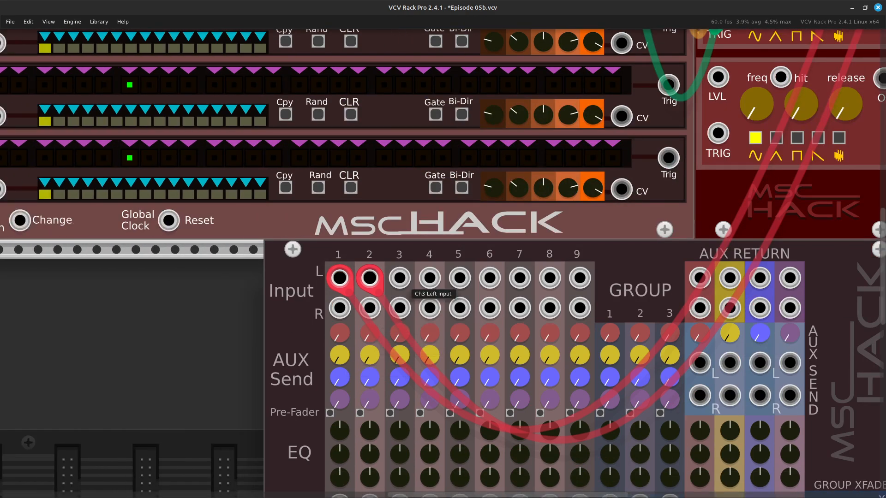
{"action": "key", "text": "Down"}
{"action": "key", "text": "Down"}
{"action": "key", "text": "Down"}
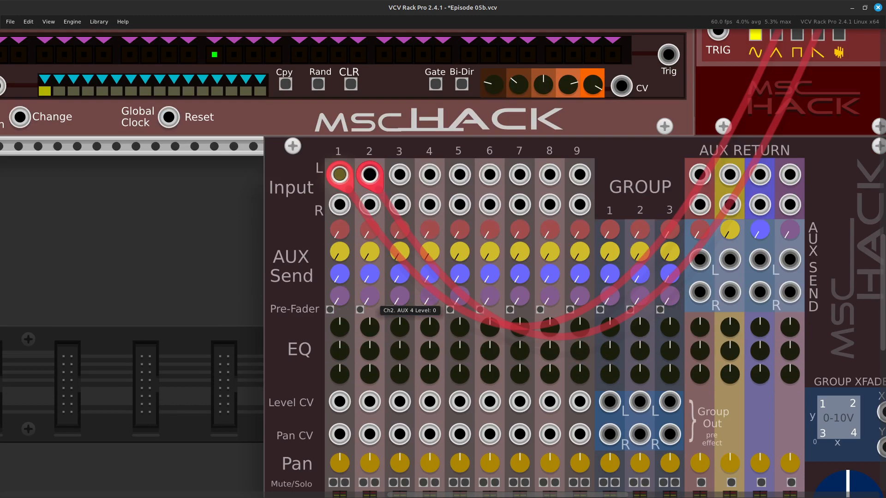
{"action": "key", "text": "Up"}
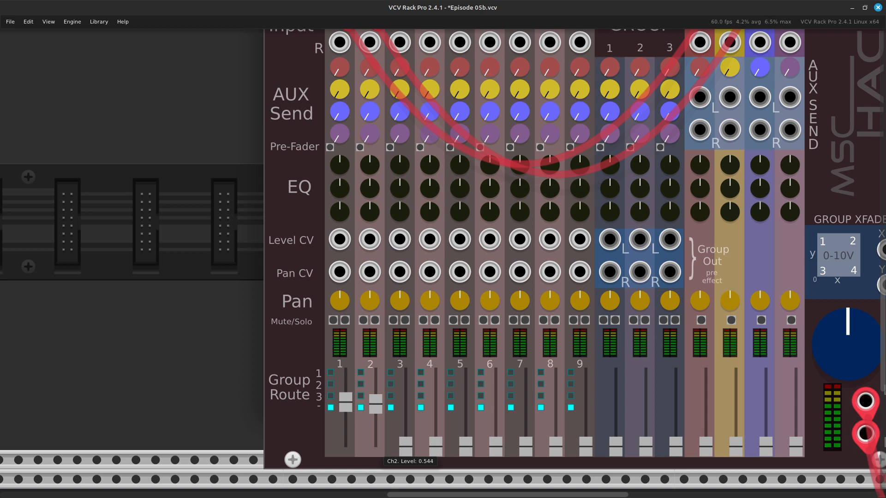
{"action": "left_click_drag", "start_coordinate": [346, 402], "coordinate": [346, 368]}
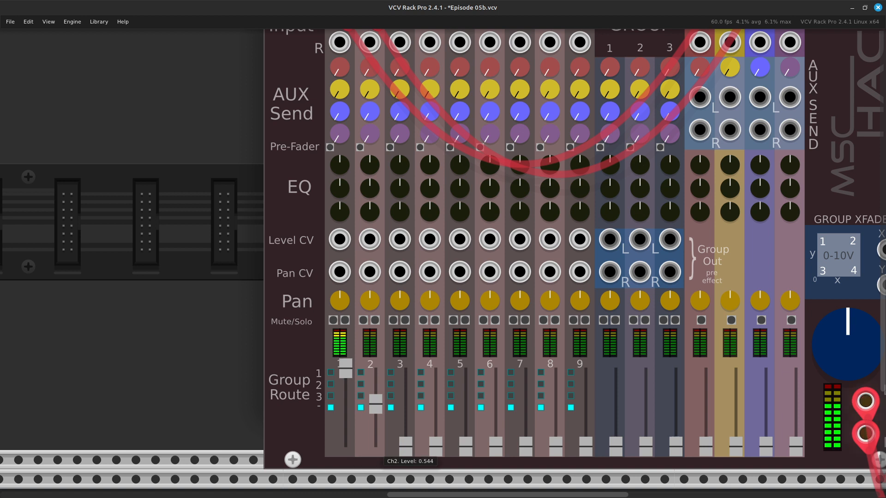
{"action": "left_click_drag", "start_coordinate": [376, 404], "coordinate": [375, 389]}
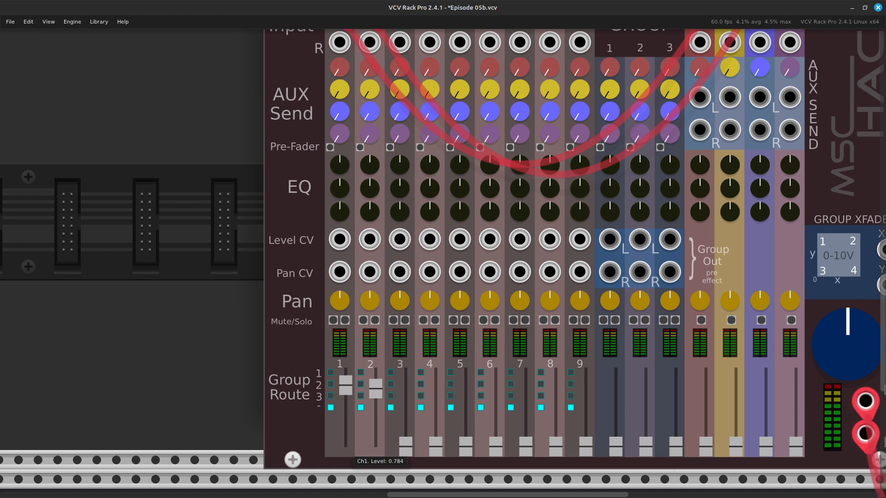
- Examine the row 2 trigger pattern and the cabling between sequencer row 2 and the second Synth Drums voice
{"action": "scroll", "coordinate": [375, 390], "scroll_direction": "up", "scroll_amount": 10}
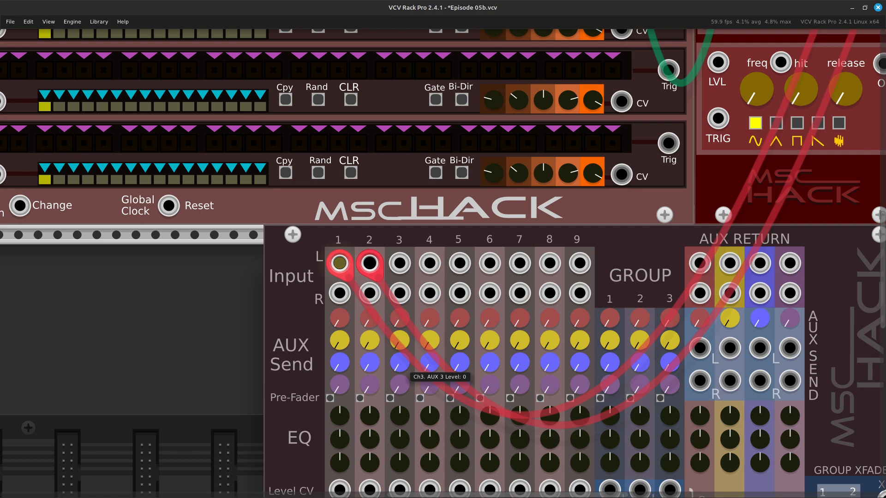
{"action": "key", "text": "Right"}
{"action": "key", "text": "Right"}
{"action": "key", "text": "Right"}
{"action": "key", "text": "Right"}
{"action": "key", "text": "Right"}
{"action": "key", "text": "Right"}
{"action": "key", "text": "Right"}
{"action": "key", "text": "Right"}
{"action": "key", "text": "Right"}
{"action": "key", "text": "Right"}
{"action": "key", "text": "Right"}
{"action": "key", "text": "Right"}
{"action": "key", "text": "Right"}
{"action": "key", "text": "Right"}
{"action": "key", "text": "Right"}
{"action": "key", "text": "Right"}
{"action": "key", "text": "Up"}
{"action": "key", "text": "Up"}
{"action": "key", "text": "Up"}
{"action": "key", "text": "Up"}
{"action": "key", "text": "Up"}
{"action": "key", "text": "Up"}
{"action": "key", "text": "Up"}
{"action": "key", "text": "Up"}
{"action": "key", "text": "Up"}
{"action": "key", "text": "Up"}
{"action": "key", "text": "Up"}
{"action": "key", "text": "Up"}
{"action": "key", "text": "Right"}
{"action": "key", "text": "Right"}
{"action": "key", "text": "Right"}
{"action": "key", "text": "Right"}
{"action": "key", "text": "Right"}
{"action": "key", "text": "Right"}
{"action": "key", "text": "Right"}
{"action": "key", "text": "Right"}
{"action": "key", "text": "Right"}
{"action": "key", "text": "Right"}
{"action": "key", "text": "Up"}
{"action": "key", "text": "Up"}
{"action": "key", "text": "Up"}
{"action": "key", "text": "Up"}
{"action": "key", "text": "Up"}
{"action": "key", "text": "Up"}
{"action": "key", "text": "Up"}
{"action": "key", "text": "Up"}
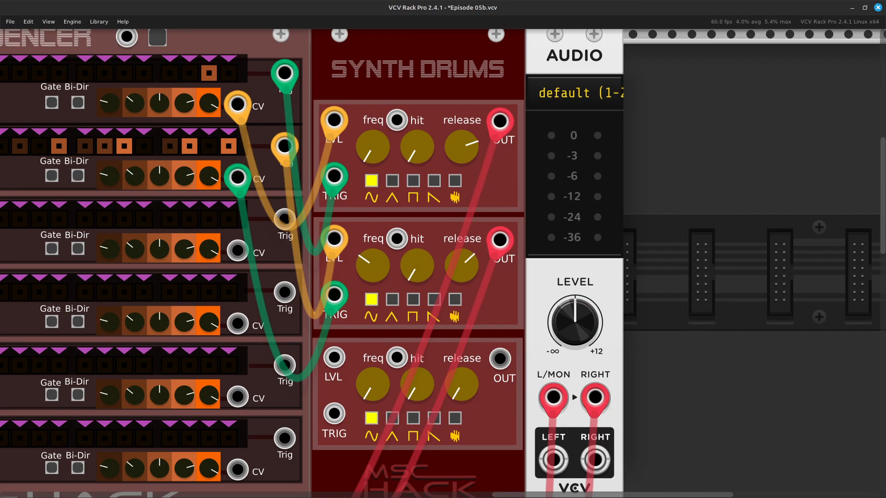
{"action": "key", "text": "Up"}
{"action": "key", "text": "Up"}
{"action": "key", "text": "Up"}
{"action": "key", "text": "Up"}
{"action": "key", "text": "Up"}
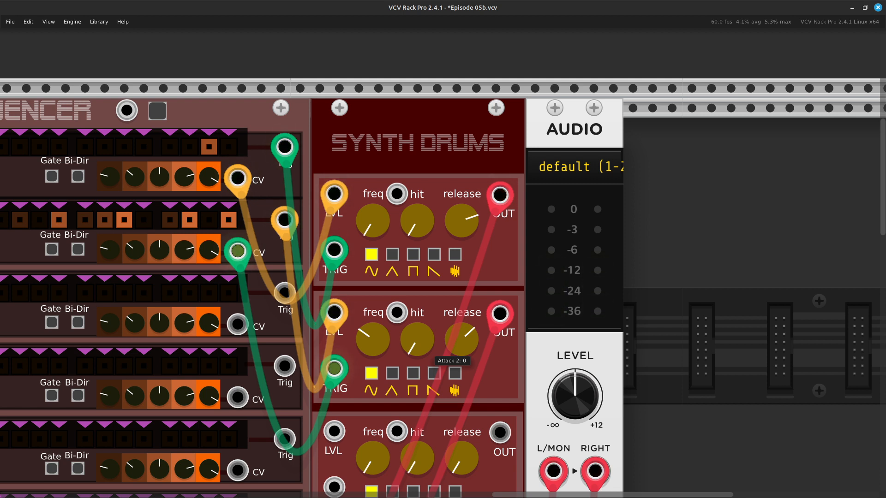
{"action": "scroll", "coordinate": [436, 358], "scroll_direction": "left", "scroll_amount": 3}
{"action": "scroll", "coordinate": [437, 358], "scroll_direction": "left", "scroll_amount": 5}
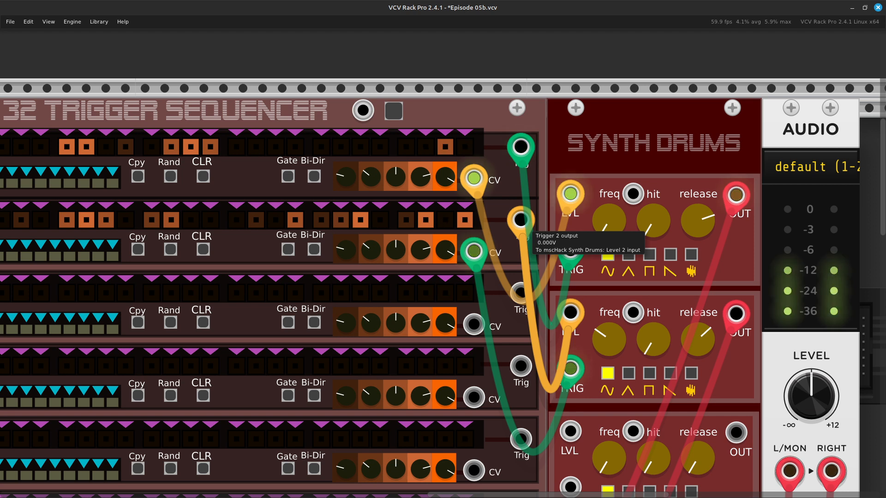
{"action": "scroll", "coordinate": [520, 220], "scroll_direction": "left", "scroll_amount": 10}
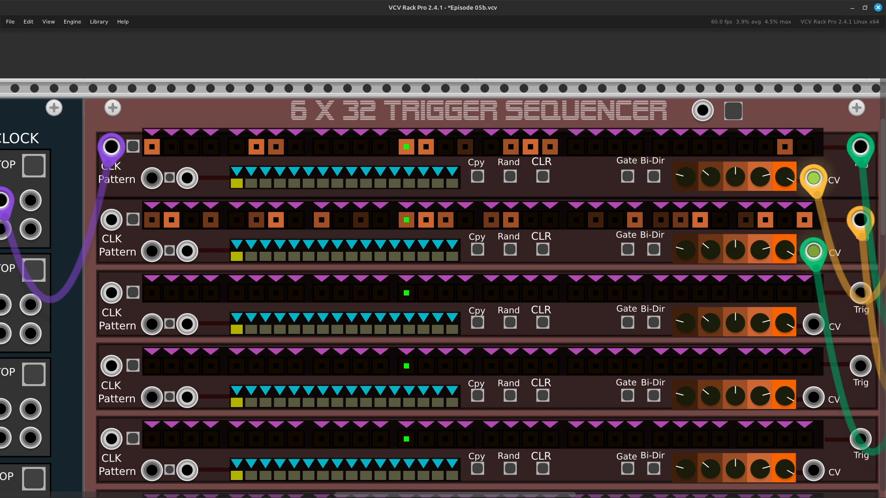
{"action": "scroll", "coordinate": [443, 296], "scroll_direction": "right", "scroll_amount": 12}
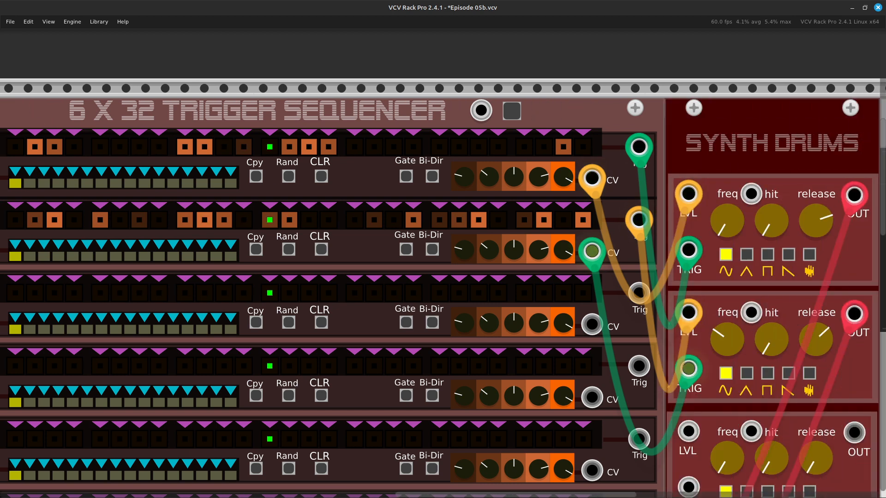
{"action": "scroll", "coordinate": [443, 295], "scroll_direction": "right", "scroll_amount": 3}
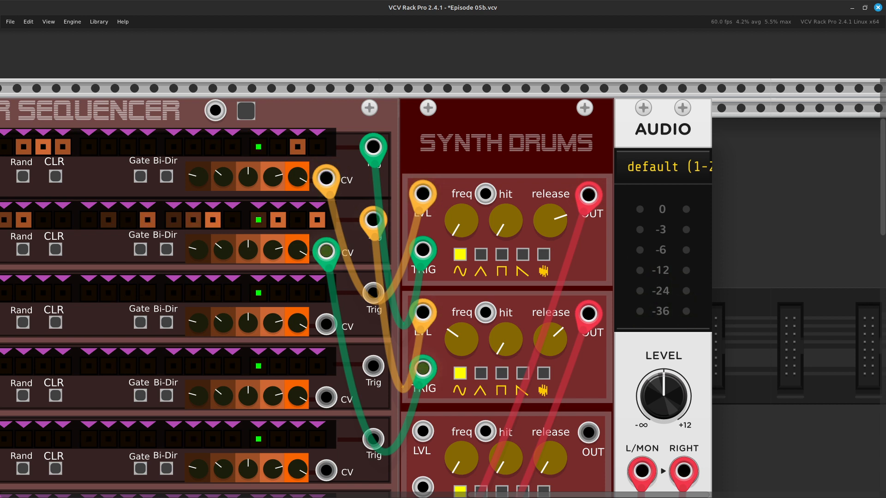
- Swap the second drum voice's cables so its yellow LVL cable comes from row 2's CV output and its green TRIG cable from row 2's Trig output
{"action": "key", "text": "Right"}
{"action": "key", "text": "Up"}
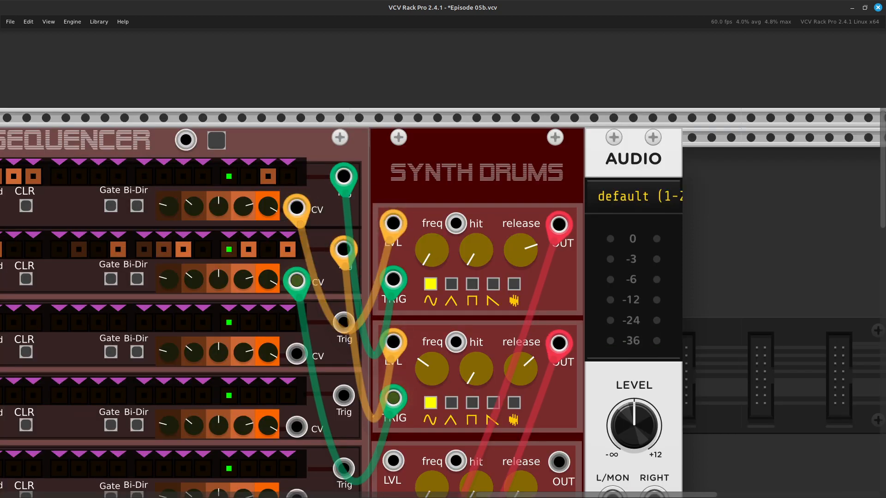
{"action": "left_click_drag", "start_coordinate": [297, 280], "coordinate": [296, 354]}
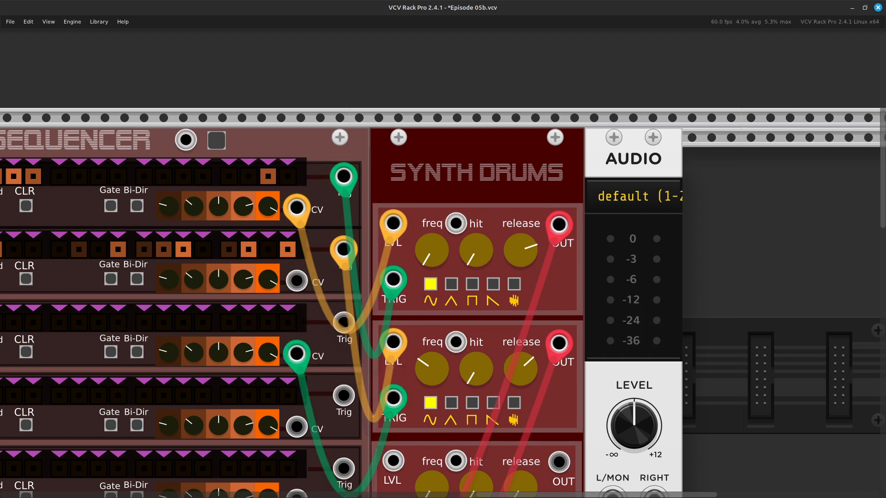
{"action": "left_click_drag", "start_coordinate": [344, 250], "coordinate": [297, 280]}
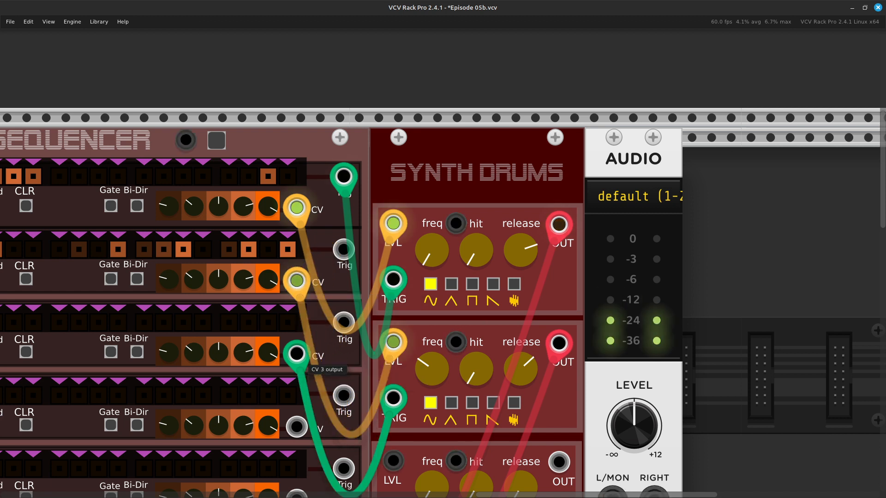
{"action": "left_click_drag", "start_coordinate": [296, 354], "coordinate": [345, 254]}
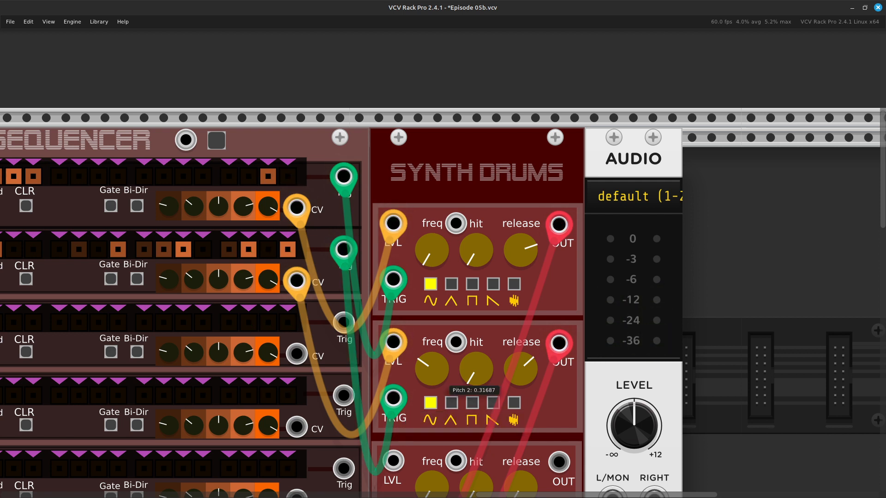
- Lower the pitch of the second Synth Drums voice to about 0.23
{"action": "left_click_drag", "start_coordinate": [431, 369], "coordinate": [431, 397]}
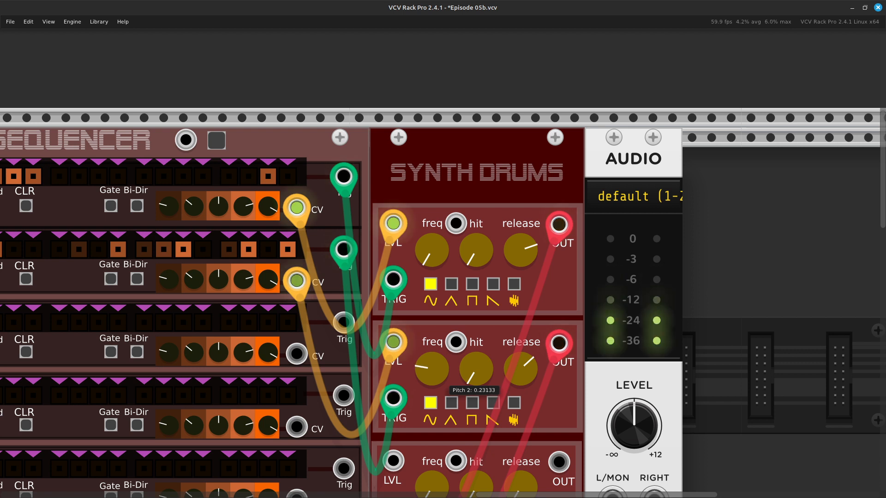
- Fine-tune the pitch of the second Synth Drums voice to about 0.33
{"action": "left_click_drag", "start_coordinate": [432, 389], "coordinate": [432, 365]}
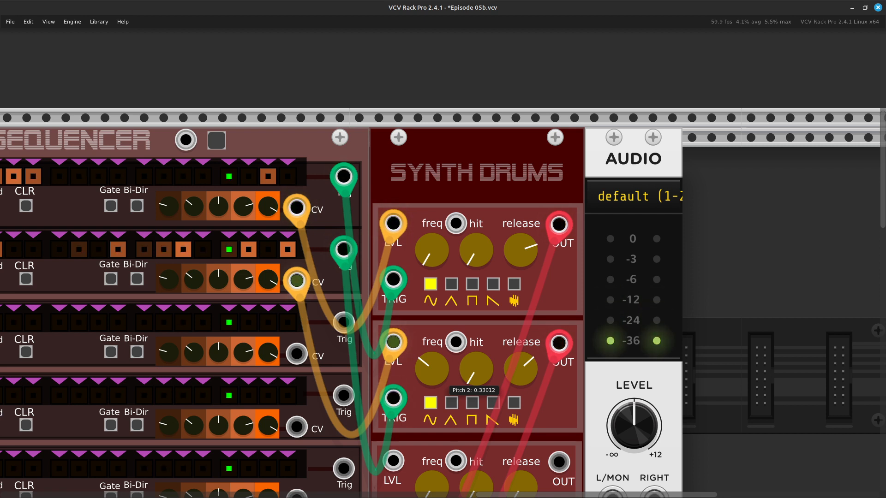
{"action": "left_click_drag", "start_coordinate": [431, 365], "coordinate": [432, 365]}
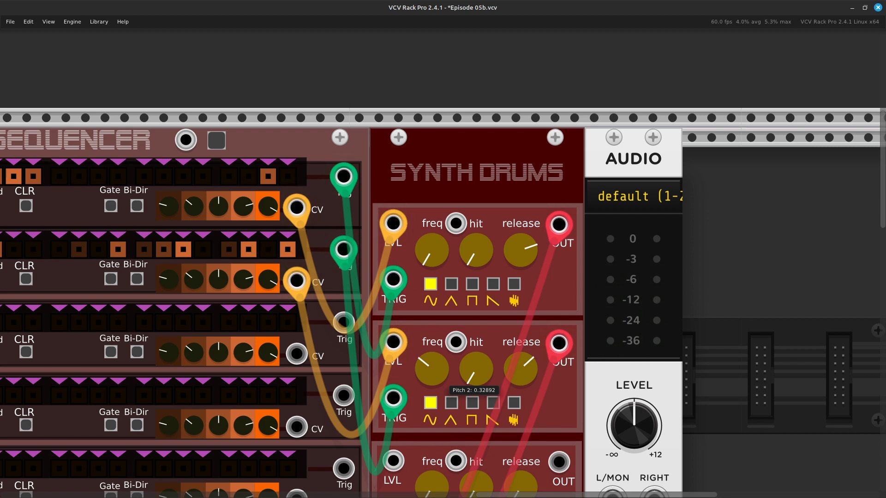
{"action": "left_click_drag", "start_coordinate": [431, 369], "coordinate": [432, 368]}
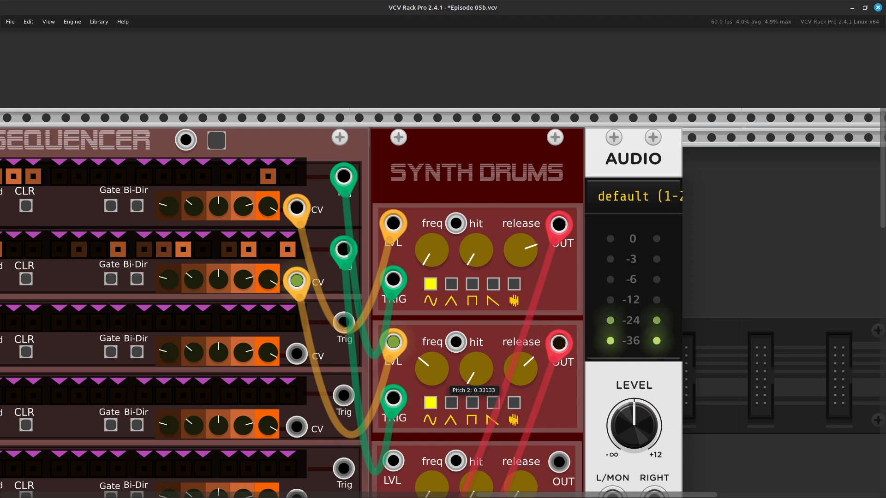
- Cable sequencer row 3's CV output to the third drum voice's LVL in yellow and its Trig output to TRIG in green
{"action": "key", "text": "Down"}
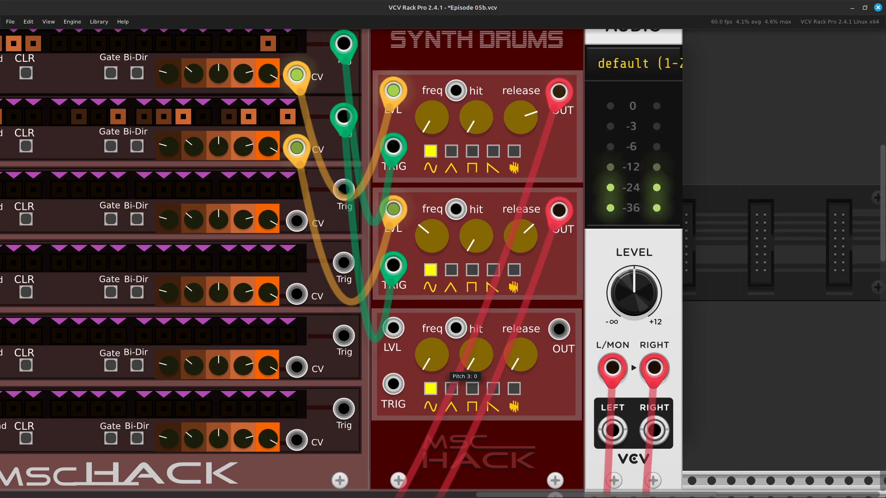
{"action": "key", "text": "Left"}
{"action": "key", "text": "Up"}
{"action": "key", "text": "Left"}
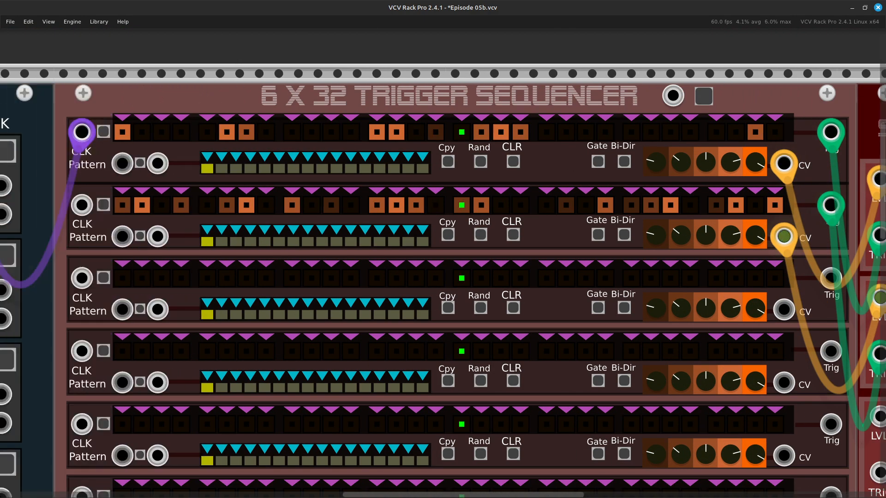
{"action": "key", "text": "Up"}
{"action": "key", "text": "Left"}
{"action": "key", "text": "Down"}
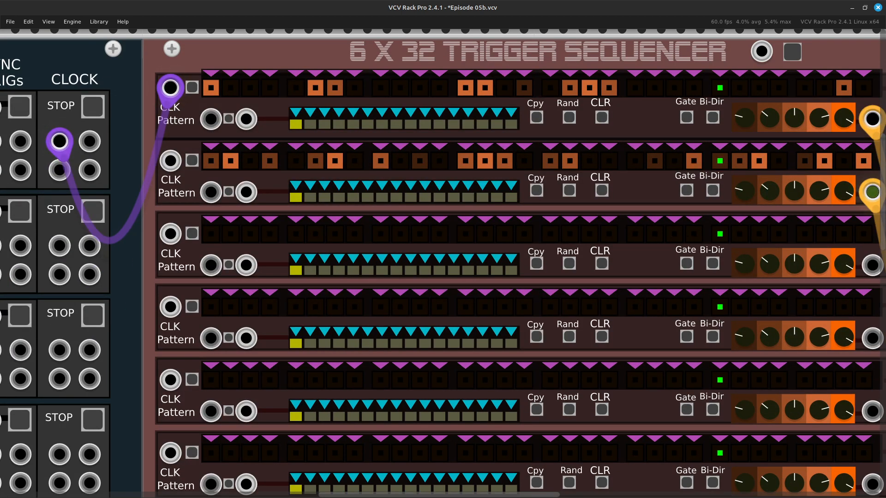
{"action": "key", "text": "Right"}
{"action": "key", "text": "Right"}
{"action": "key", "text": "Right"}
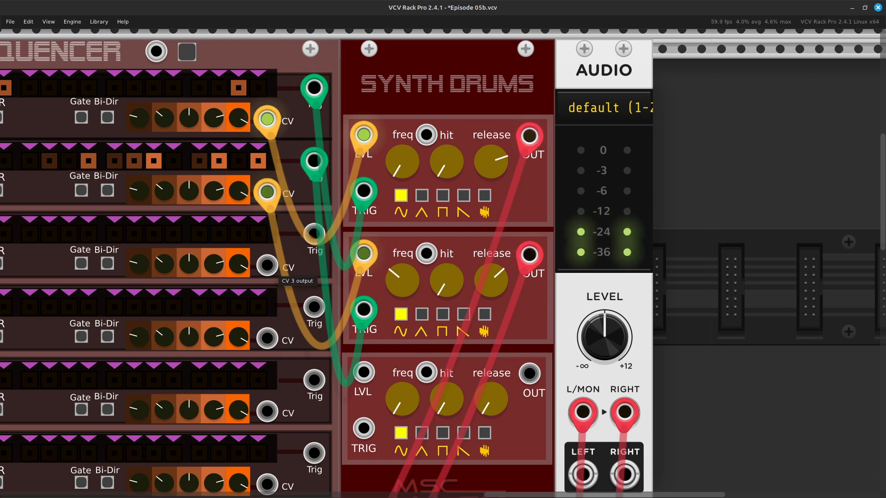
{"action": "right_click", "coordinate": [266, 267]}
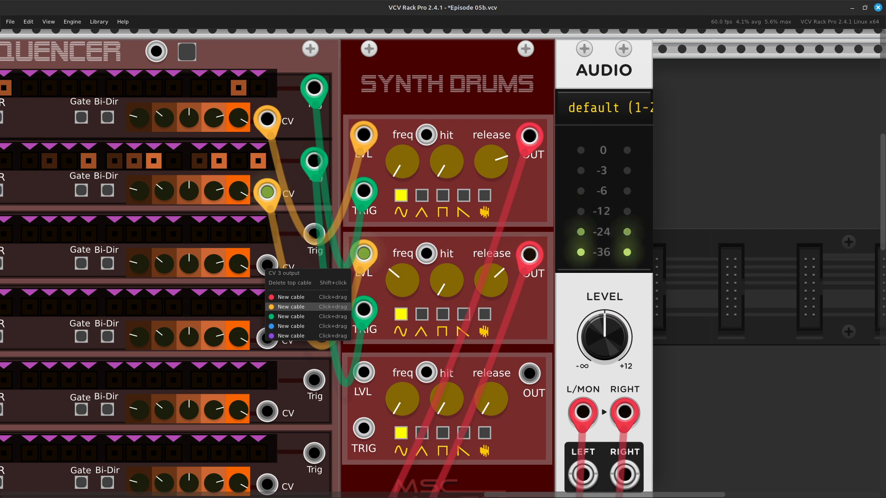
{"action": "left_click_drag", "start_coordinate": [290, 307], "coordinate": [364, 372]}
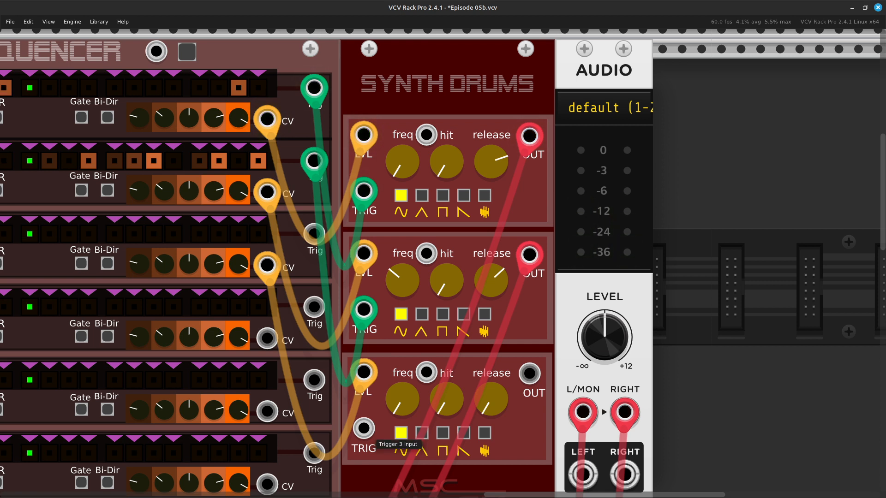
{"action": "right_click", "coordinate": [363, 428]}
{"action": "left_click_drag", "start_coordinate": [389, 474], "coordinate": [314, 233]}
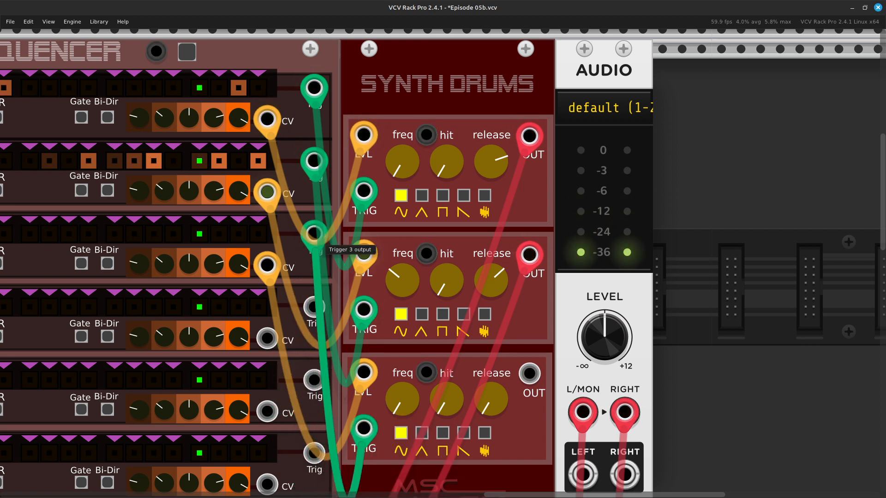
- Connect the third Synth Drums voice's output to the mixer's channel 3 left input with a red cable
{"action": "scroll", "coordinate": [363, 253], "scroll_direction": "down", "scroll_amount": 3}
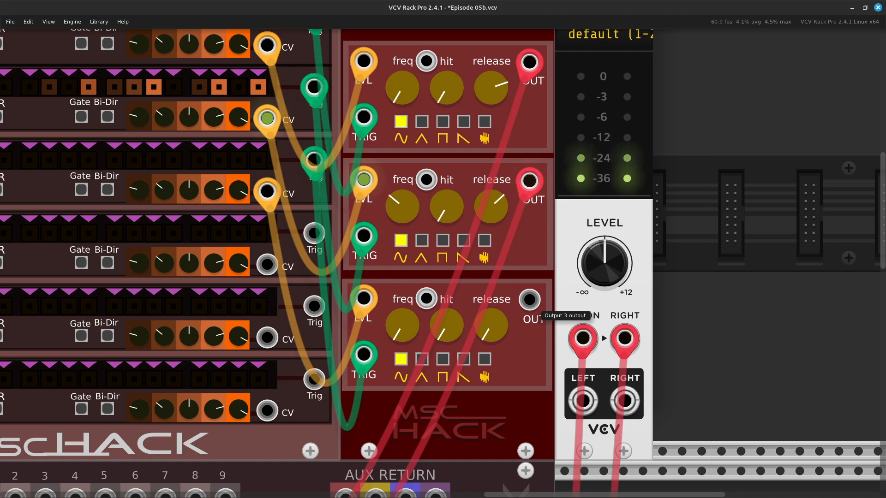
{"action": "right_click", "coordinate": [530, 301]}
{"action": "left_click", "coordinate": [547, 330]}
{"action": "left_click_drag", "start_coordinate": [546, 329], "coordinate": [488, 204]}
{"action": "key", "text": "Left"}
{"action": "key", "text": "Down"}
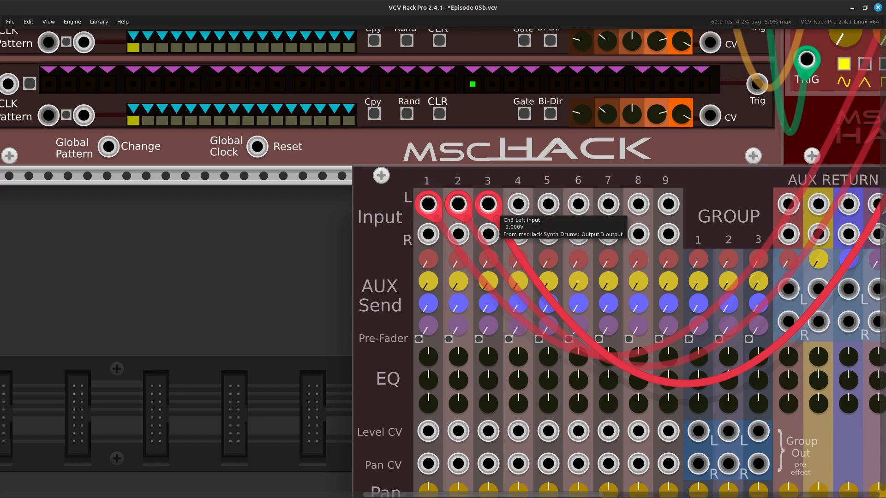
- Randomize the trigger patterns of sequencer rows 2 and 3
{"action": "scroll", "coordinate": [443, 263], "scroll_direction": "up", "scroll_amount": 7}
{"action": "scroll", "coordinate": [443, 263], "scroll_direction": "up", "scroll_amount": 3}
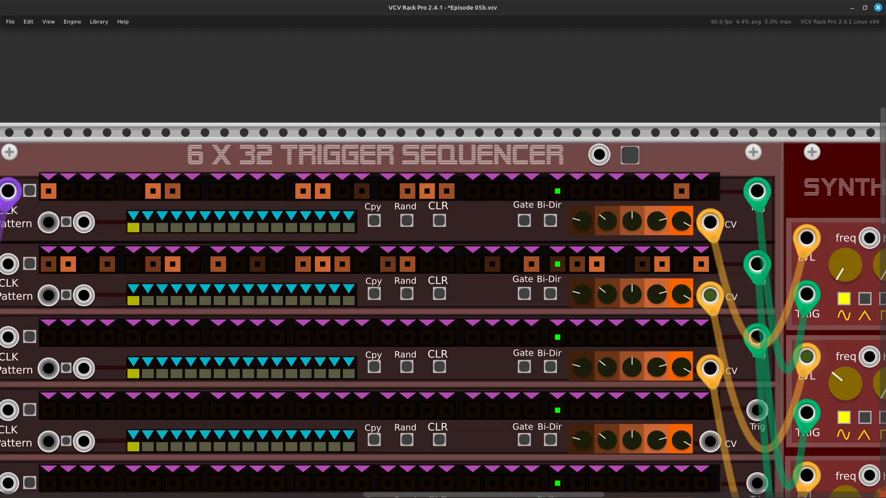
{"action": "scroll", "coordinate": [443, 263], "scroll_direction": "left", "scroll_amount": 2}
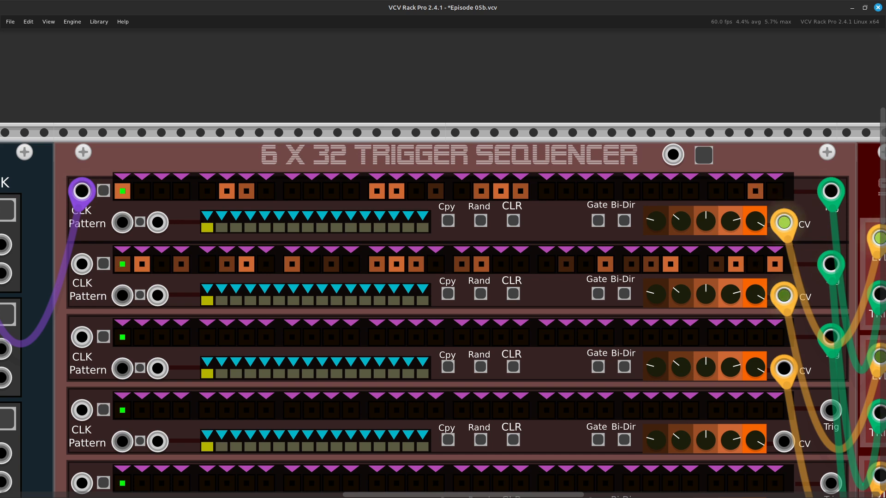
{"action": "left_click", "coordinate": [481, 294]}
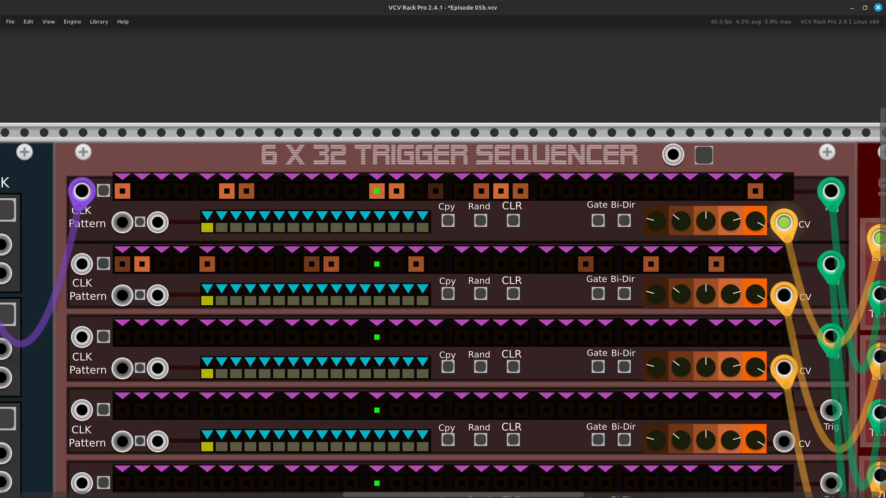
{"action": "left_click", "coordinate": [481, 367]}
- Set the third Synth Drums voice's release to about 0.62 and its pitch to about 0.51
{"action": "key", "text": "Right"}
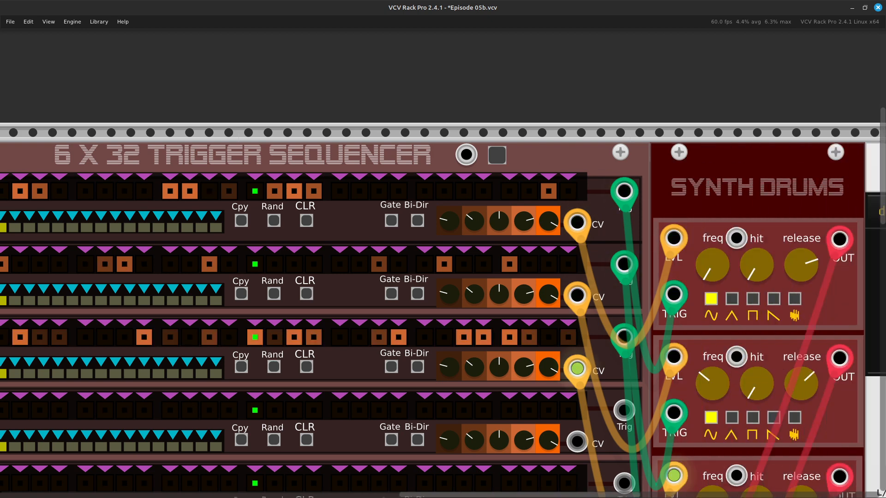
{"action": "key", "text": "Down"}
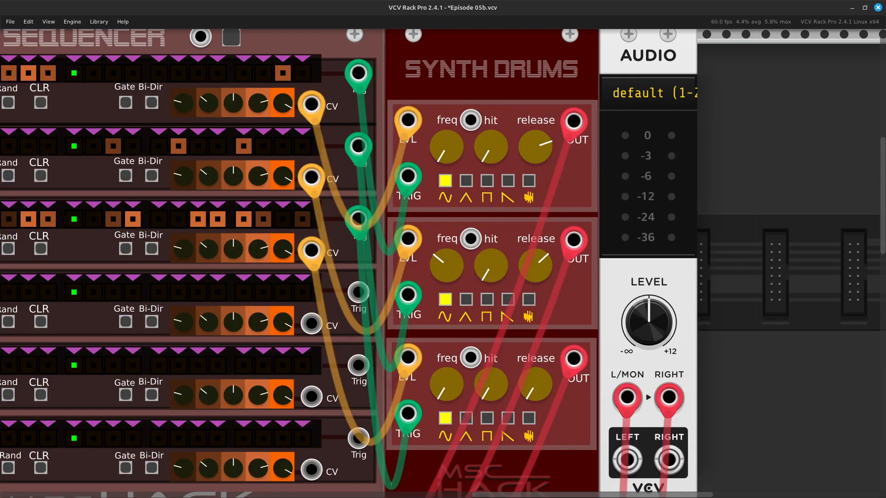
{"action": "left_click_drag", "start_coordinate": [536, 384], "coordinate": [535, 247]}
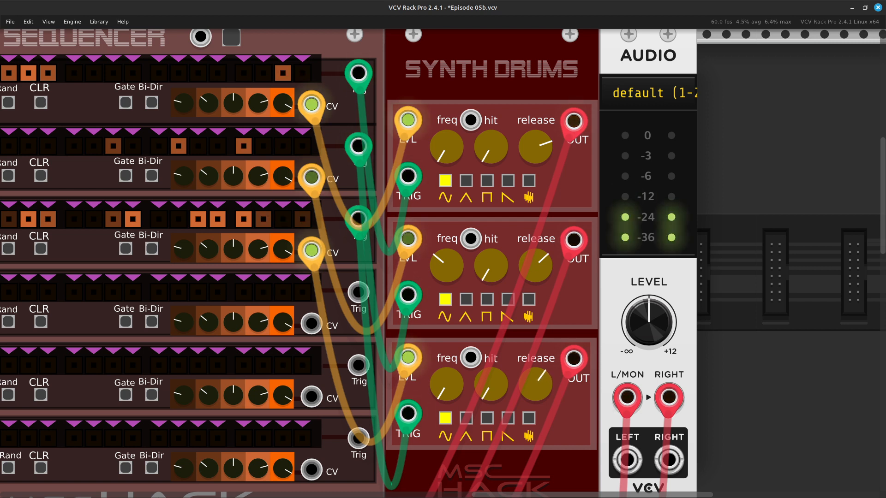
{"action": "left_click_drag", "start_coordinate": [446, 384], "coordinate": [447, 321]}
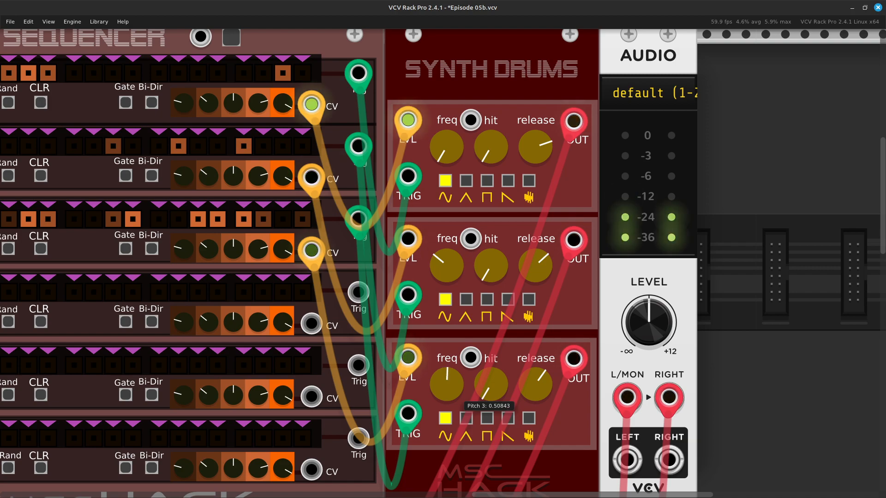
- Raise the mixer's channel 3 level to about 0.74
{"action": "key", "text": "Left"}
{"action": "key", "text": "Down"}
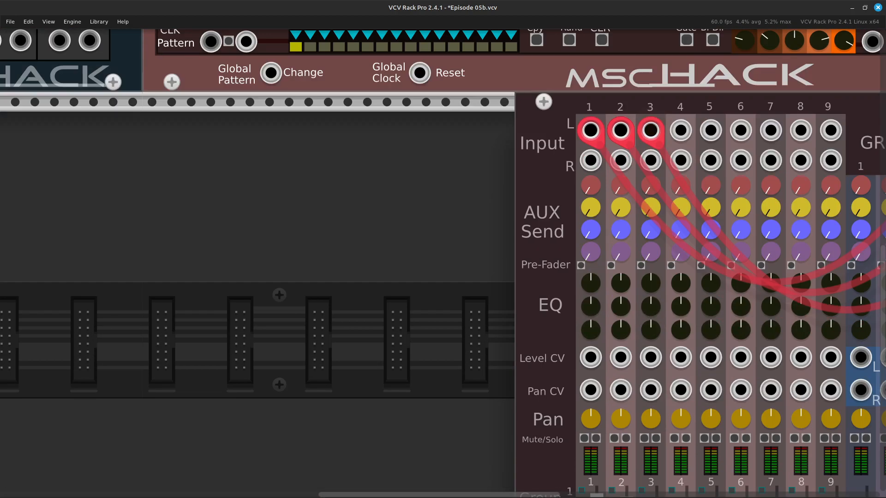
{"action": "key", "text": "Right"}
{"action": "key", "text": "Down"}
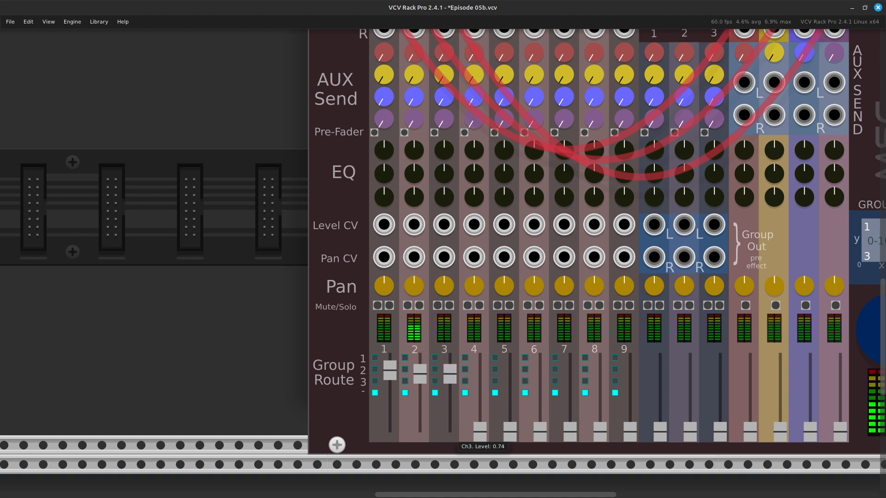
- Retune the third drum voice's pitch to slightly above 0.32 and lower the second voice's pitch a little
{"action": "key", "text": "Up"}
{"action": "key", "text": "Right"}
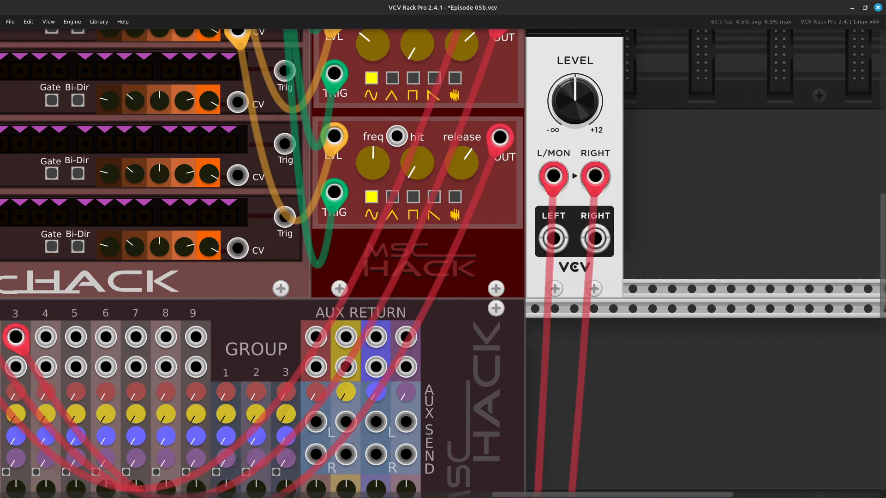
{"action": "key", "text": "Up"}
{"action": "key", "text": "Up"}
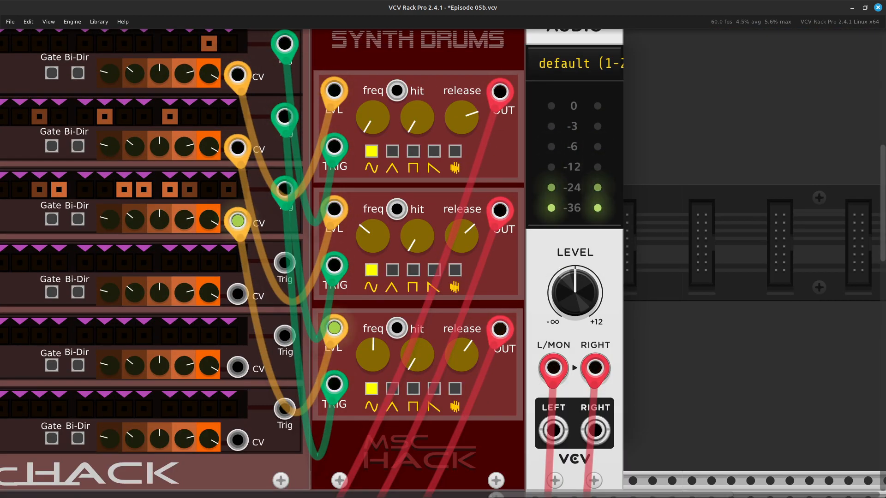
{"action": "mouse_move", "coordinate": [373, 354]}
{"action": "left_mouse_down"}
{"action": "mouse_move", "coordinate": [373, 365]}
{"action": "mouse_move", "coordinate": [373, 351]}
{"action": "left_mouse_up"}
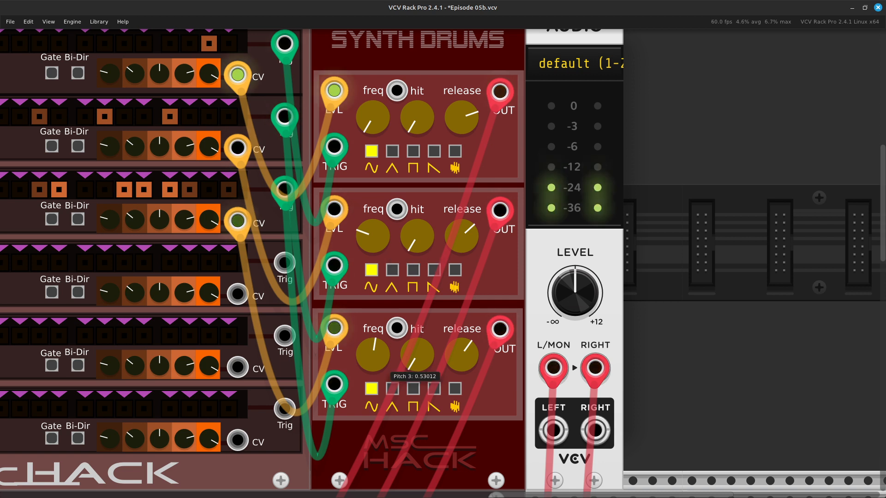
{"action": "left_click_drag", "start_coordinate": [373, 355], "coordinate": [373, 371]}
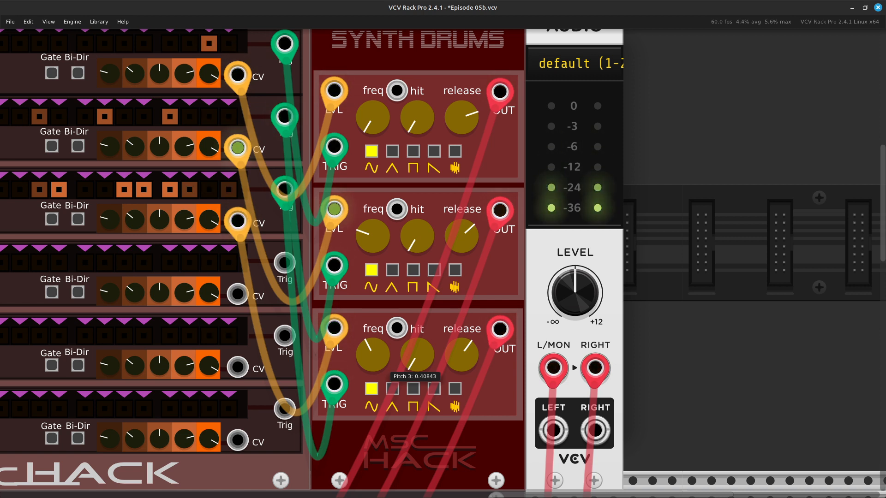
{"action": "left_click_drag", "start_coordinate": [373, 355], "coordinate": [373, 366]}
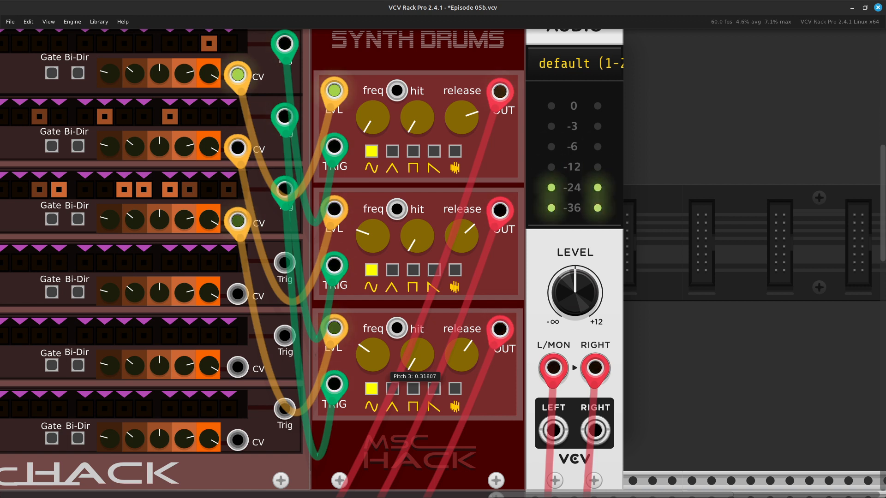
{"action": "left_click_drag", "start_coordinate": [373, 355], "coordinate": [373, 353]}
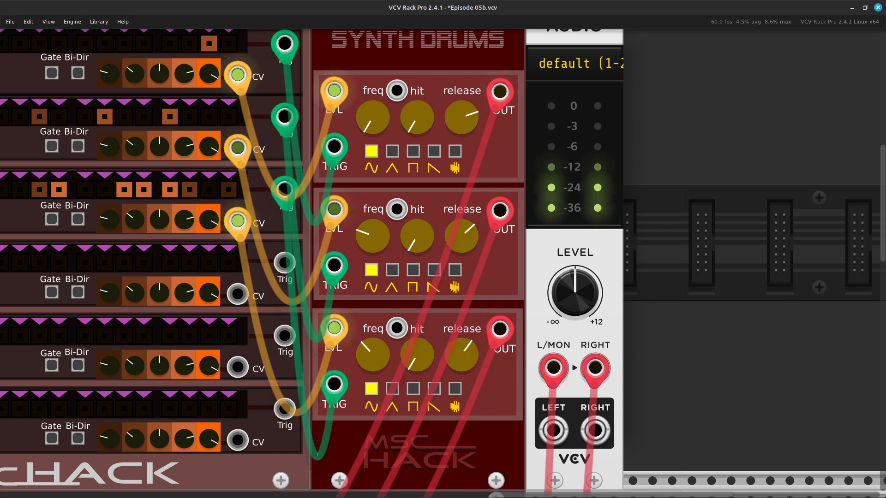
- Switch the second drum voice to a triangle wave and the third to a square wave, with mixer channel 3 lowered to about 0.24
{"action": "left_click", "coordinate": [393, 389]}
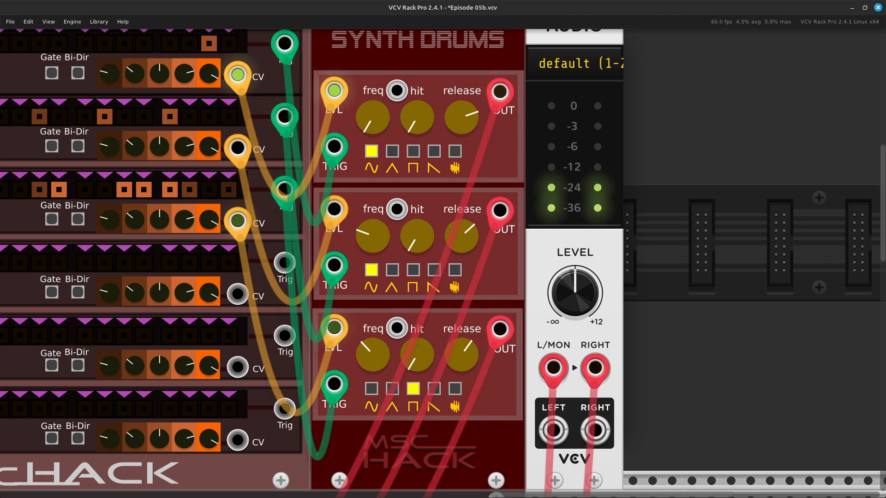
{"action": "scroll", "coordinate": [443, 264], "scroll_direction": "down", "scroll_amount": 9}
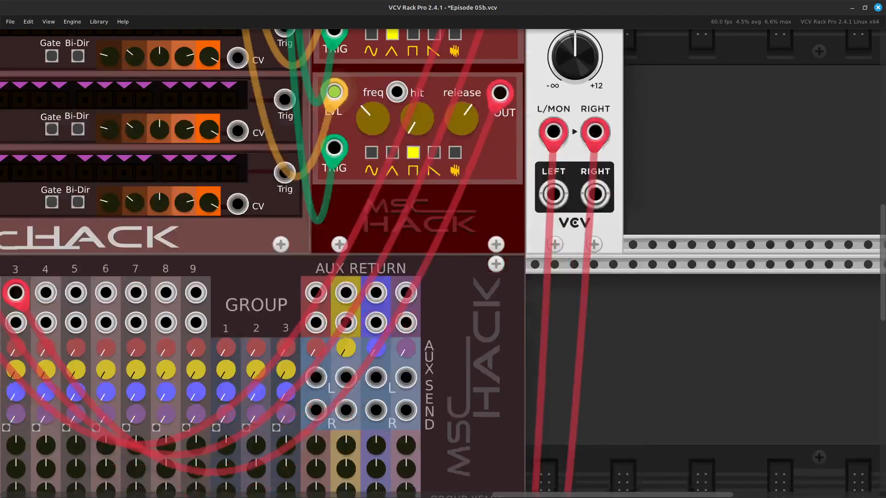
{"action": "scroll", "coordinate": [222, 385], "scroll_direction": "left", "scroll_amount": 8}
{"action": "scroll", "coordinate": [226, 388], "scroll_direction": "left", "scroll_amount": 6}
{"action": "scroll", "coordinate": [226, 389], "scroll_direction": "down", "scroll_amount": 13}
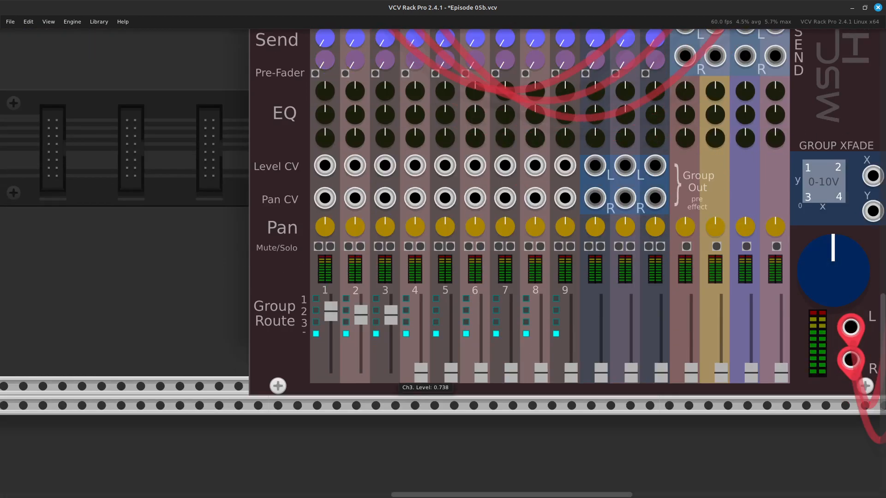
{"action": "left_click_drag", "start_coordinate": [391, 314], "coordinate": [391, 328]}
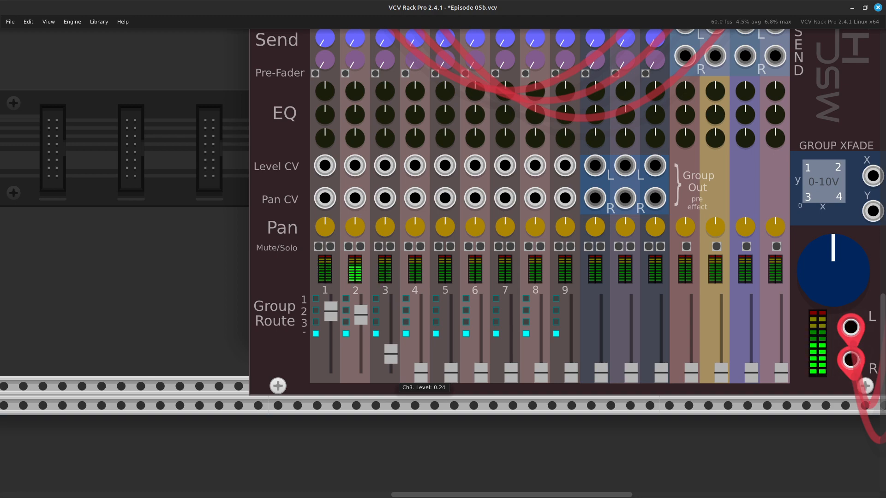
- Lengthen the third drum voice's release slightly and switch its waveform to triangle
{"action": "scroll", "coordinate": [443, 263], "scroll_direction": "up", "scroll_amount": 10}
{"action": "scroll", "coordinate": [444, 263], "scroll_direction": "right", "scroll_amount": 5}
{"action": "scroll", "coordinate": [443, 263], "scroll_direction": "up", "scroll_amount": 3}
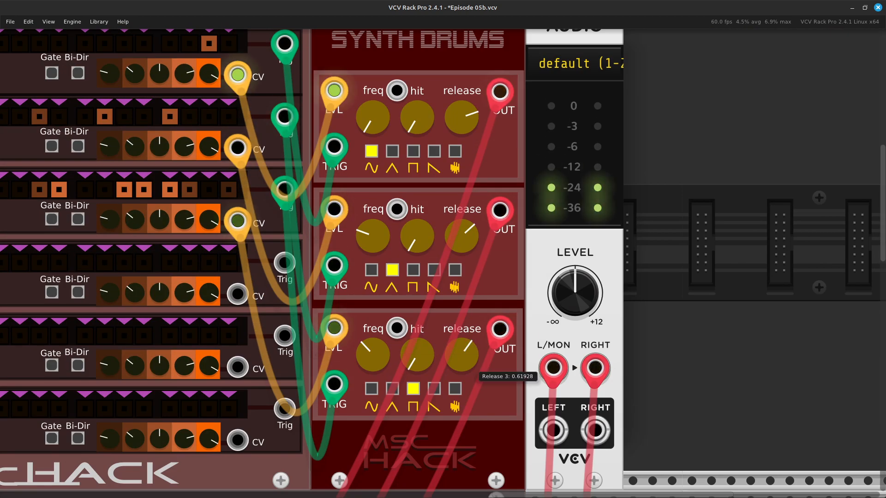
{"action": "mouse_move", "coordinate": [462, 355]}
{"action": "left_mouse_down"}
{"action": "mouse_move", "coordinate": [461, 369]}
{"action": "mouse_move", "coordinate": [461, 341]}
{"action": "mouse_move", "coordinate": [461, 364]}
{"action": "left_mouse_up"}
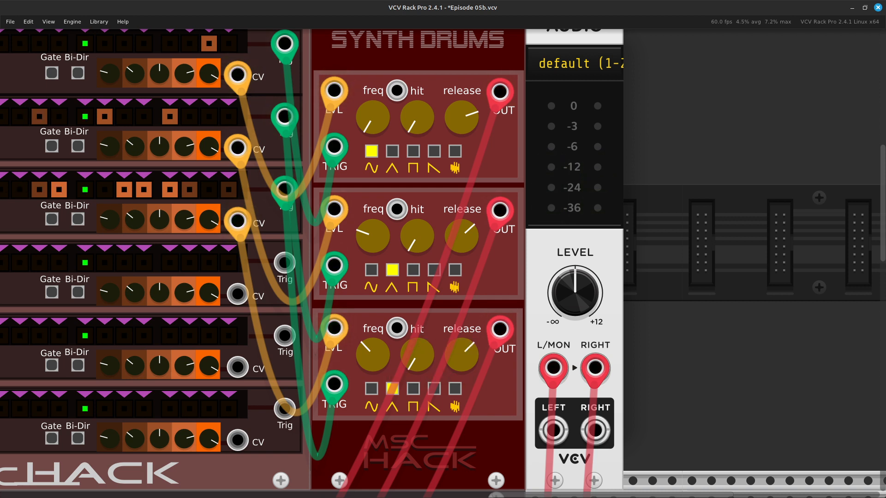
- Patch a yellow cable from the MIDI-CV module's V/OCT output to the first drum voice's frequency modulation input
{"action": "mouse_move", "coordinate": [373, 355]}
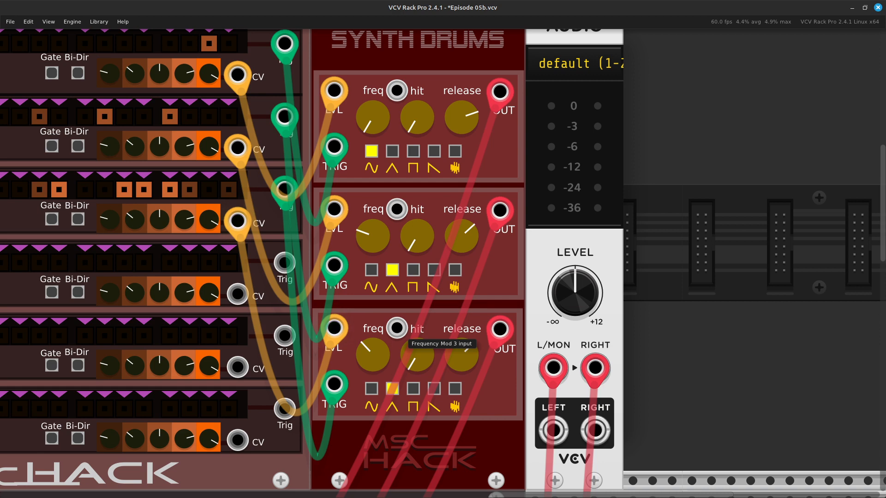
{"action": "scroll", "coordinate": [402, 333], "scroll_direction": "left", "scroll_amount": 20}
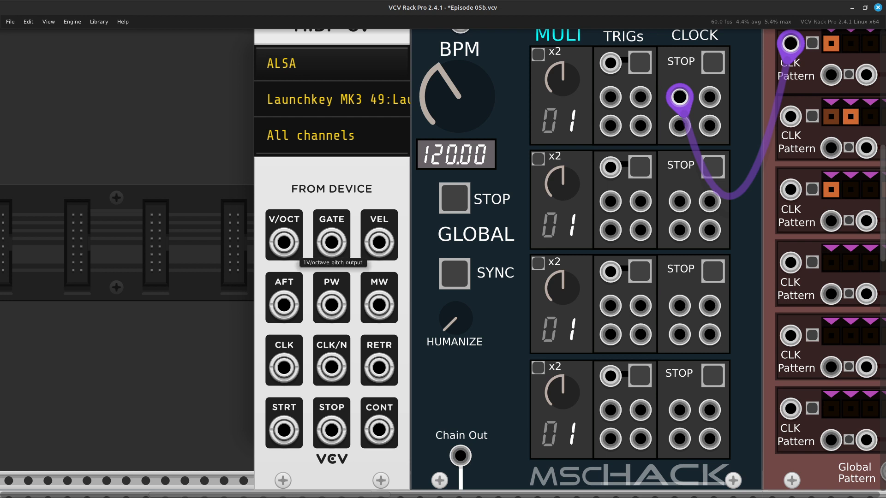
{"action": "right_click", "coordinate": [289, 241]}
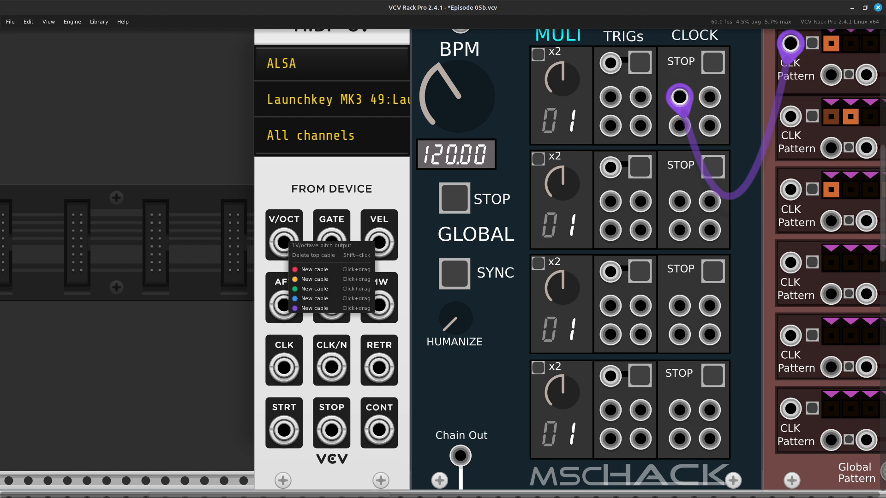
{"action": "left_click_drag", "start_coordinate": [315, 279], "coordinate": [426, 90]}
{"action": "scroll", "coordinate": [408, 365], "scroll_direction": "right", "scroll_amount": 12}
{"action": "scroll", "coordinate": [415, 366], "scroll_direction": "right", "scroll_amount": 18}
- Patch yellow cables between the second and third drum voices' frequency modulation inputs and the MIDI-CV V/OCT output
{"action": "right_click", "coordinate": [433, 213]}
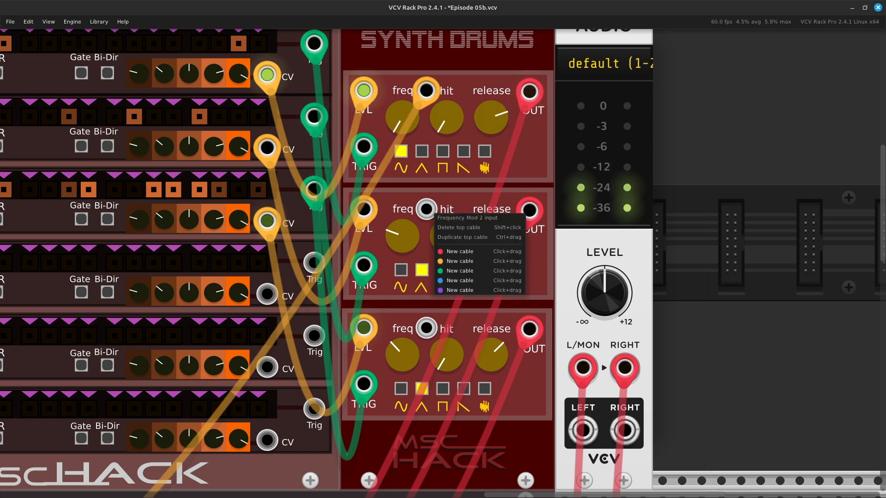
{"action": "left_click_drag", "start_coordinate": [455, 262], "coordinate": [226, 242]}
{"action": "scroll", "coordinate": [226, 242], "scroll_direction": "right", "scroll_amount": 20}
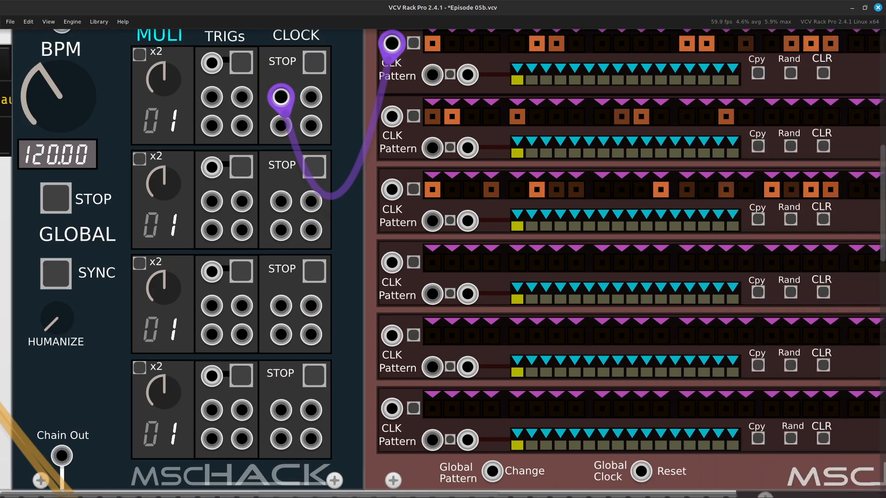
{"action": "scroll", "coordinate": [443, 263], "scroll_direction": "right", "scroll_amount": 15}
{"action": "scroll", "coordinate": [443, 263], "scroll_direction": "down", "scroll_amount": 3}
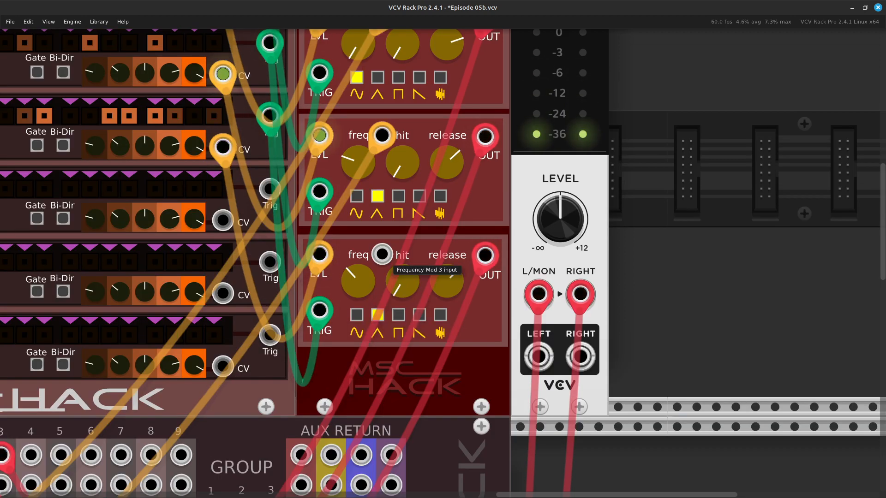
{"action": "right_click", "coordinate": [382, 254]}
{"action": "left_click_drag", "start_coordinate": [401, 298], "coordinate": [195, 273]}
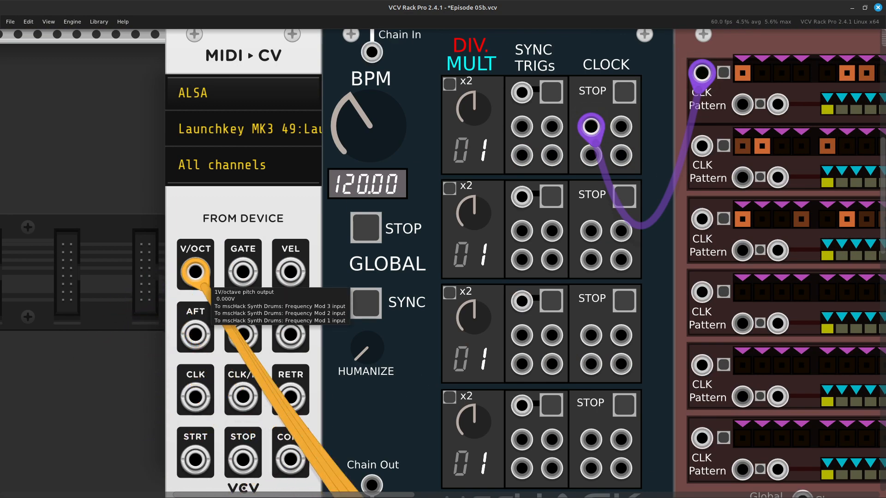
{"action": "key", "text": "Right"}
{"action": "key", "text": "Down"}
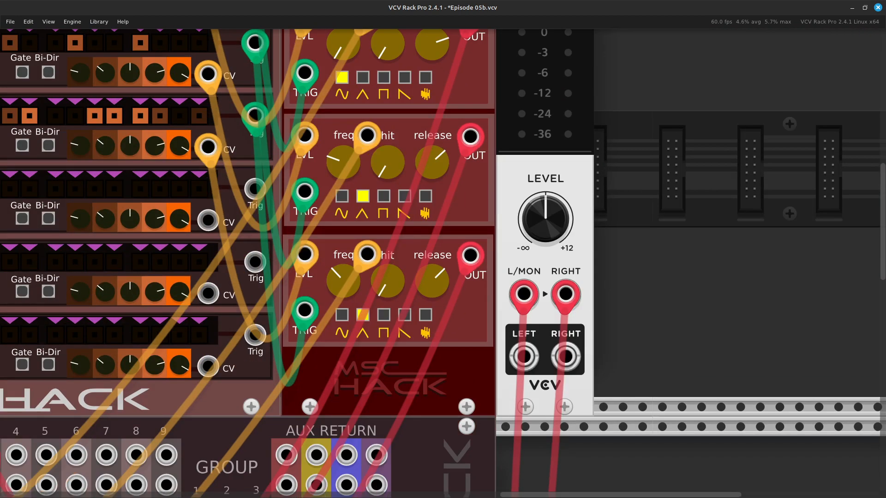
{"action": "key", "text": "Up"}
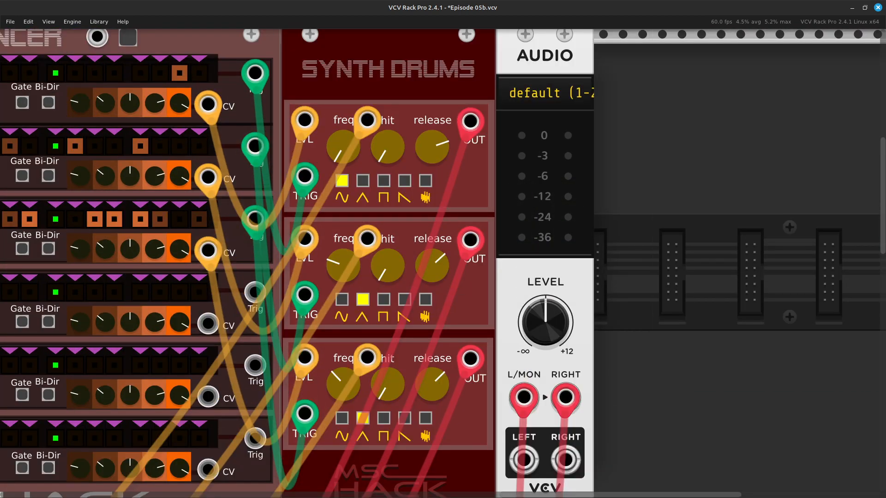
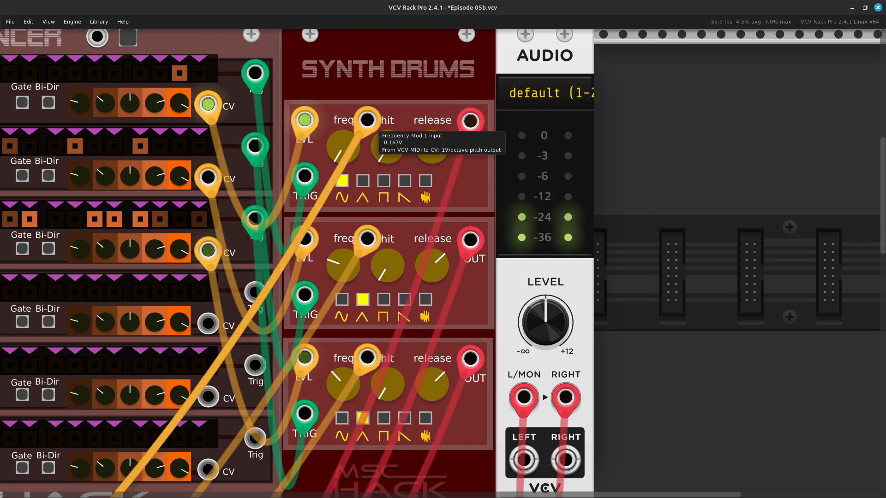
- Remove the pitch cables from the three drum voices' frequency modulation inputs and switch the second voice to noise
{"action": "left_click_drag", "start_coordinate": [367, 120], "coordinate": [323, 410]}
{"action": "left_click_drag", "start_coordinate": [367, 357], "coordinate": [341, 470]}
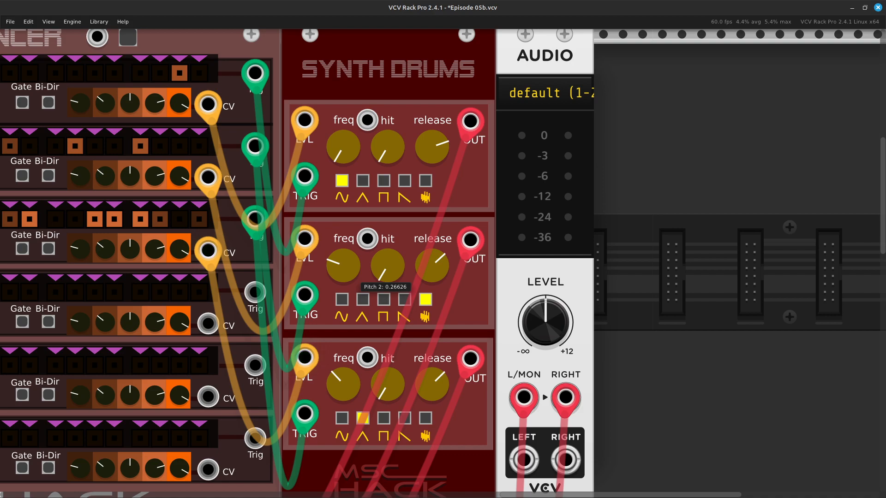
- Lower the mixer's channel 2 level to about 0.43
{"action": "key", "text": "Left"}
{"action": "key", "text": "Down"}
{"action": "key", "text": "Left"}
{"action": "key", "text": "Down"}
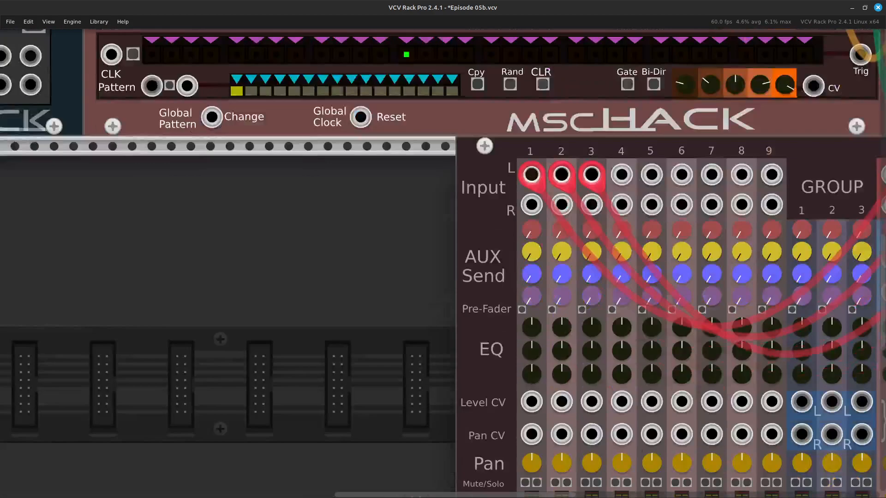
{"action": "key", "text": "Right"}
{"action": "key", "text": "Right"}
{"action": "key", "text": "Down"}
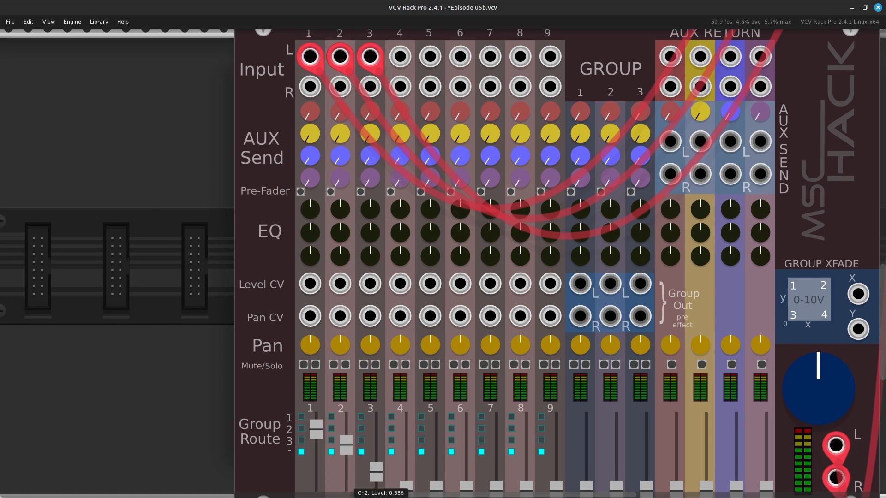
{"action": "left_click_drag", "start_coordinate": [346, 445], "coordinate": [346, 456]}
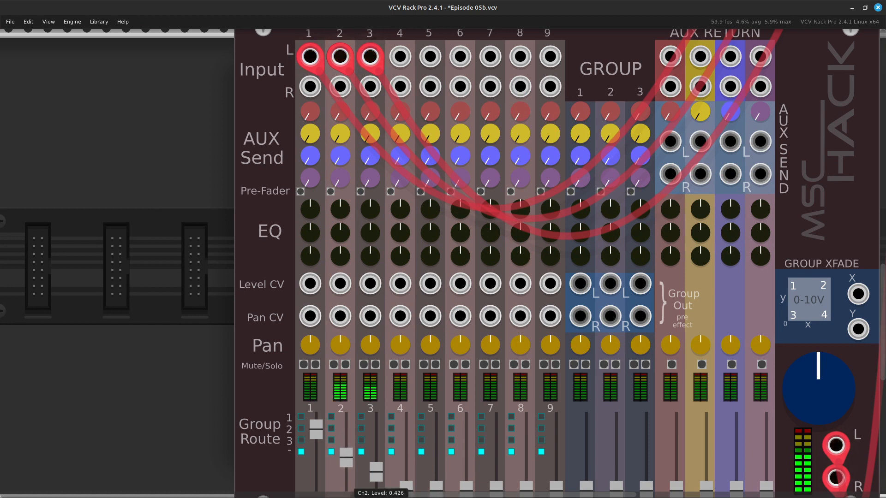
- Switch the third drum voice to noise with a near-maximum release and a pitch of about 0.52
{"action": "key", "text": "Right"}
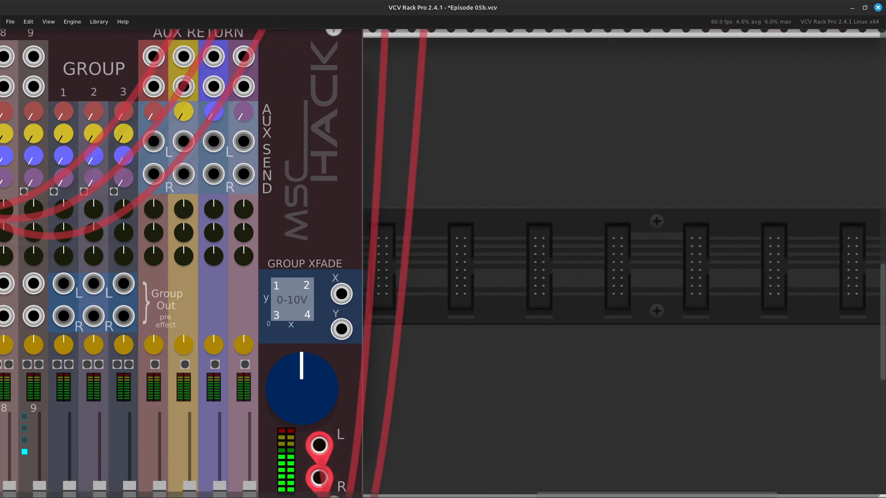
{"action": "key", "text": "Up"}
{"action": "key", "text": "Up"}
{"action": "key", "text": "Left"}
{"action": "key", "text": "Up"}
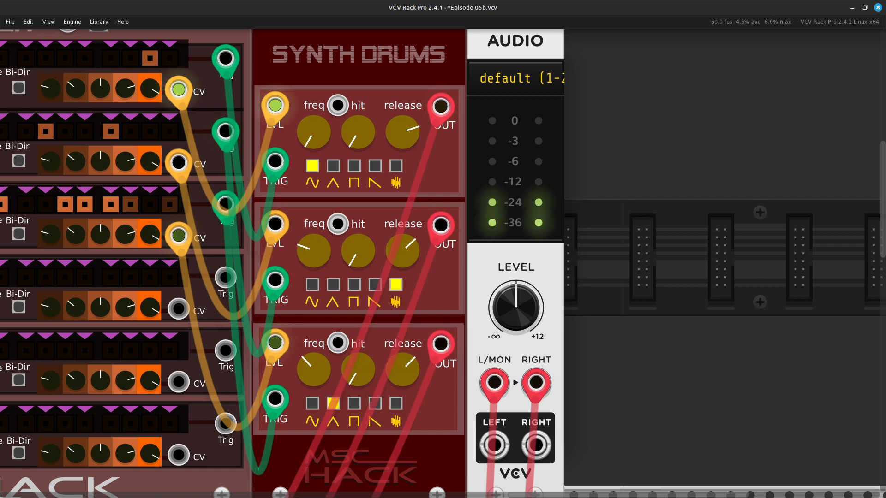
{"action": "key", "text": "Down"}
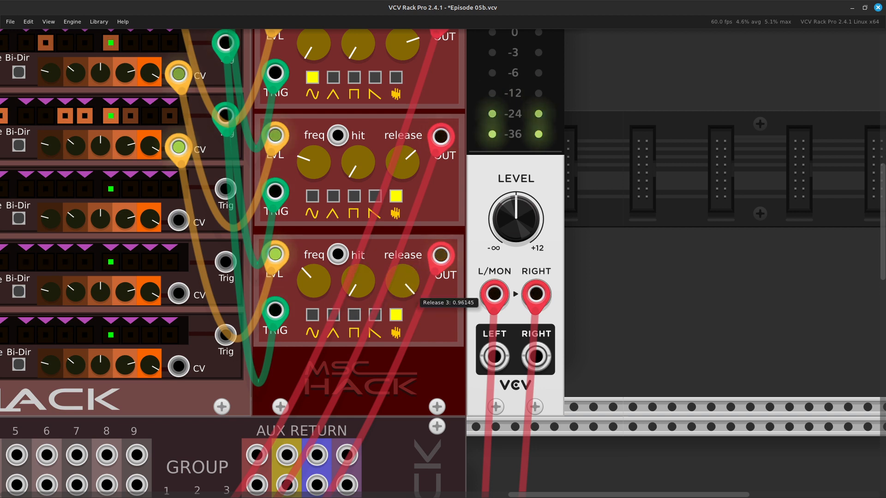
{"action": "left_click_drag", "start_coordinate": [403, 281], "coordinate": [402, 258]}
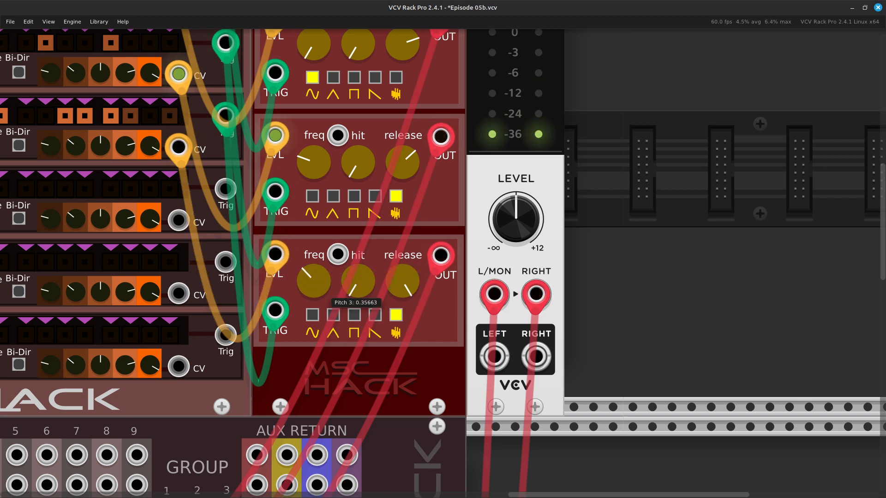
{"action": "left_click_drag", "start_coordinate": [314, 280], "coordinate": [314, 242]}
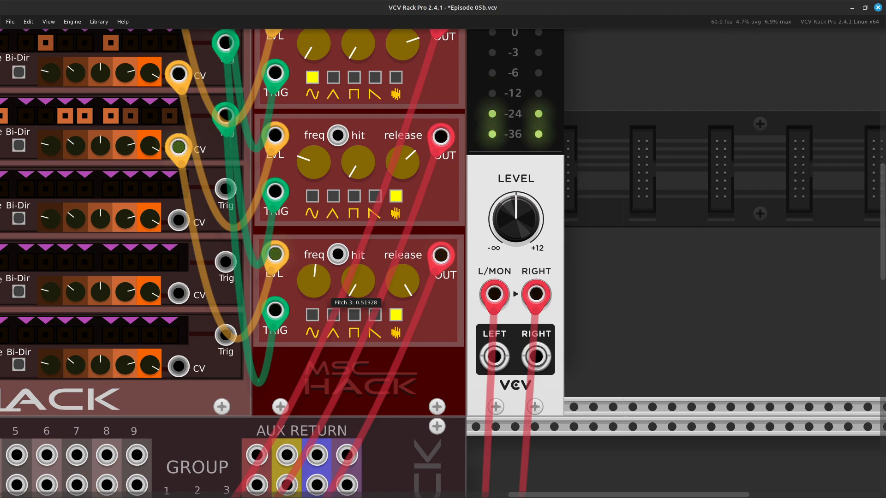
- Raise mixer channel 3's level to match channel 2, and pan channel 2 left and channel 3 right to about 0.33
{"action": "scroll", "coordinate": [314, 281], "scroll_direction": "left", "scroll_amount": 10}
{"action": "scroll", "coordinate": [314, 280], "scroll_direction": "left", "scroll_amount": 10}
{"action": "scroll", "coordinate": [314, 281], "scroll_direction": "down", "scroll_amount": 18}
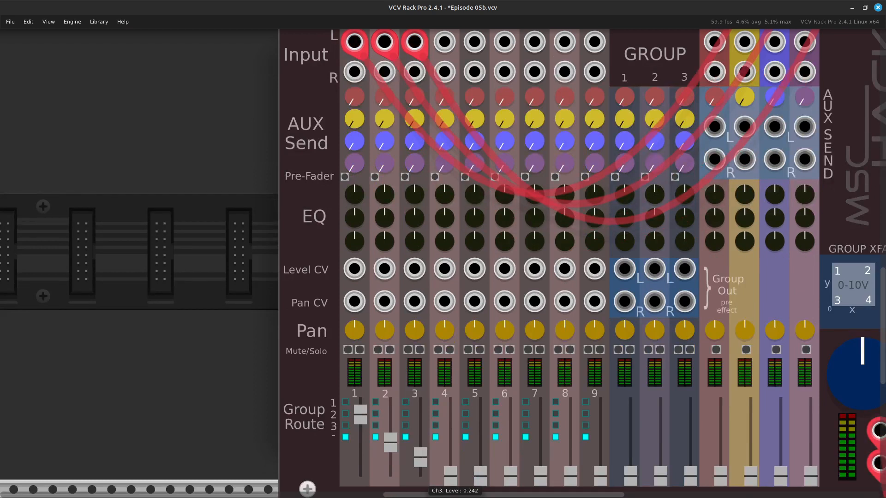
{"action": "left_click_drag", "start_coordinate": [421, 444], "coordinate": [420, 442]}
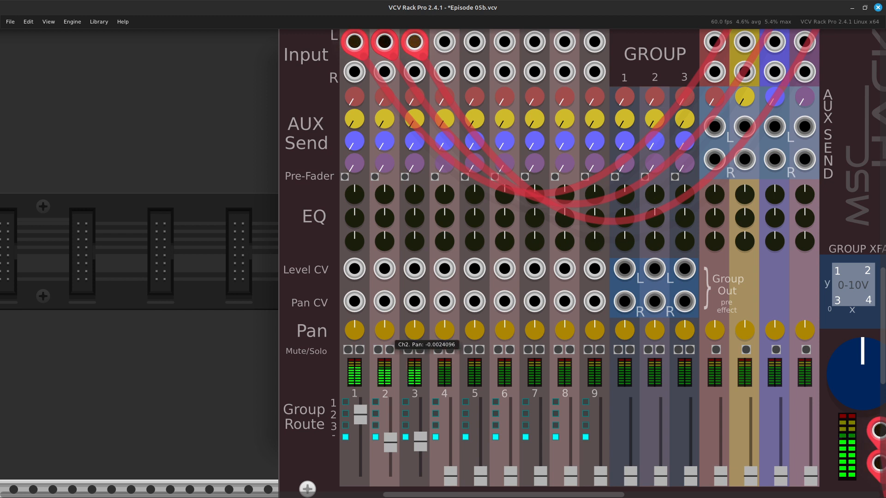
{"action": "left_click_drag", "start_coordinate": [385, 330], "coordinate": [384, 336]}
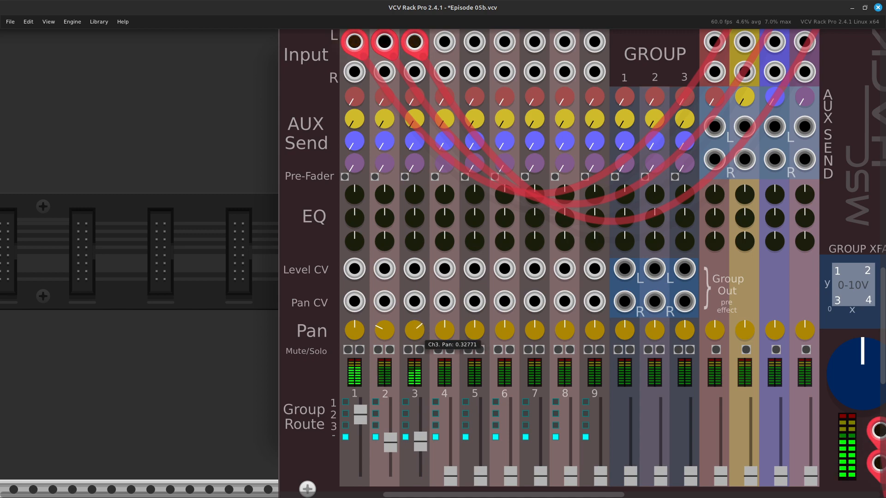
- Raise the third drum voice's pitch further above 0.52
{"action": "key", "text": "Right"}
{"action": "key", "text": "Up"}
{"action": "key", "text": "Up"}
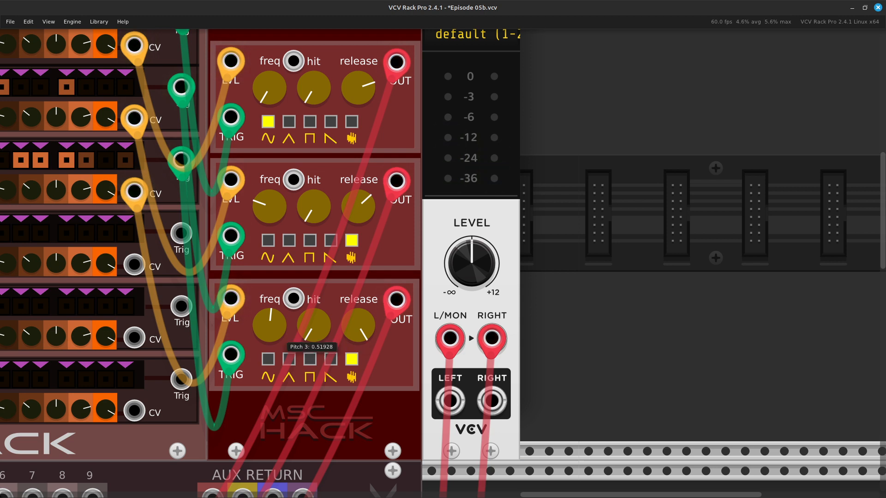
{"action": "left_click_drag", "start_coordinate": [270, 326], "coordinate": [269, 268]}
- Lower the second drum voice's pitch slightly and shorten its release to a little under half
{"action": "left_click_drag", "start_coordinate": [270, 205], "coordinate": [270, 209]}
{"action": "left_click", "coordinate": [358, 206]}
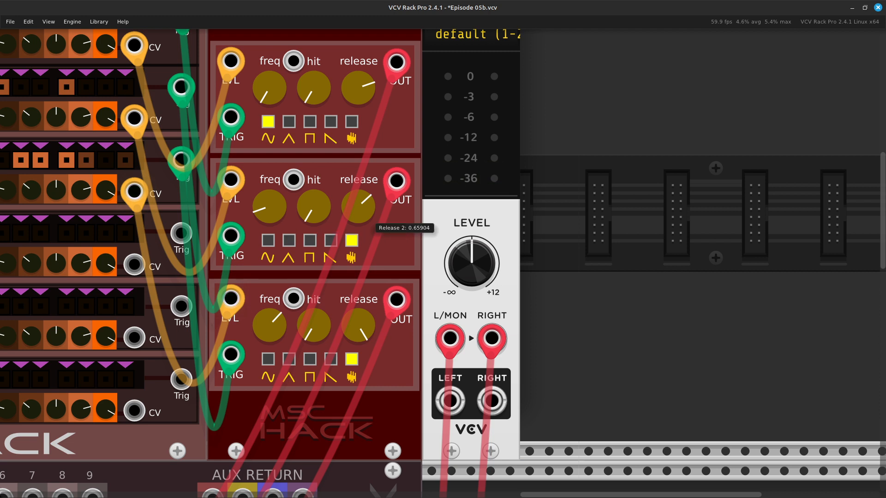
{"action": "left_click_drag", "start_coordinate": [358, 206], "coordinate": [358, 208]}
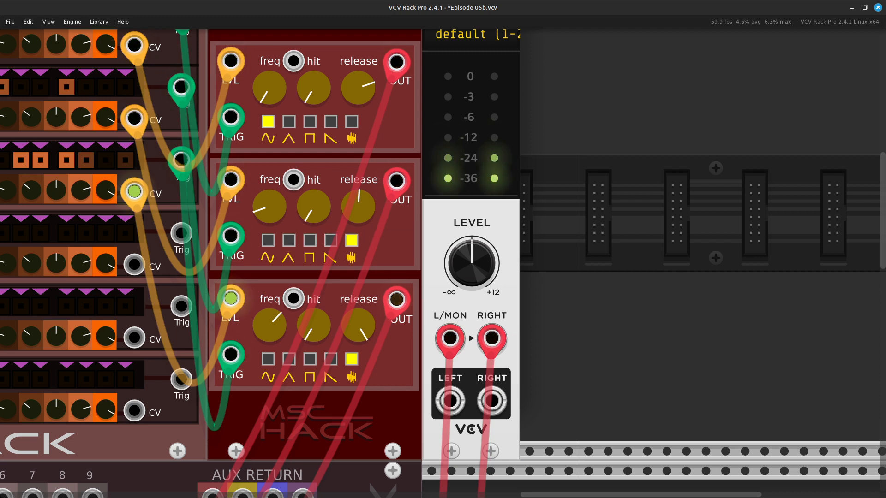
{"action": "left_click_drag", "start_coordinate": [358, 208], "coordinate": [358, 209]}
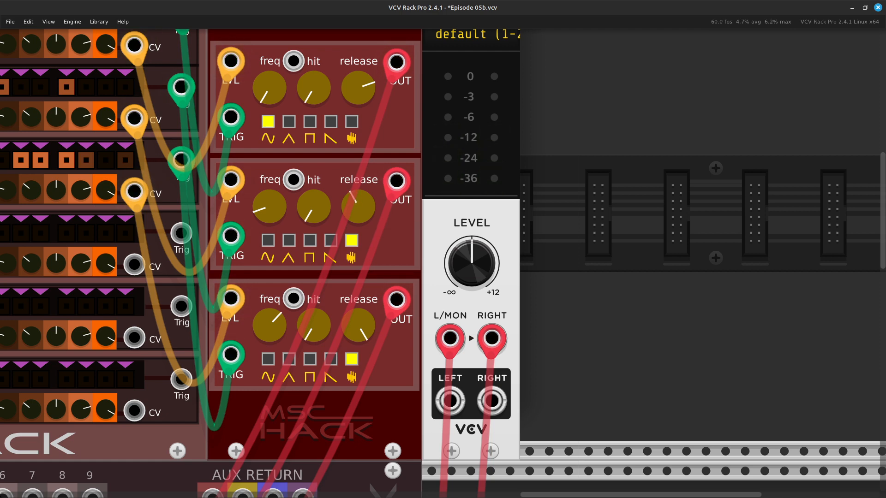
- Raise the mixer's channel 1 level to 1 and lift the channel 2 and 3 levels slightly
{"action": "key", "text": "Down"}
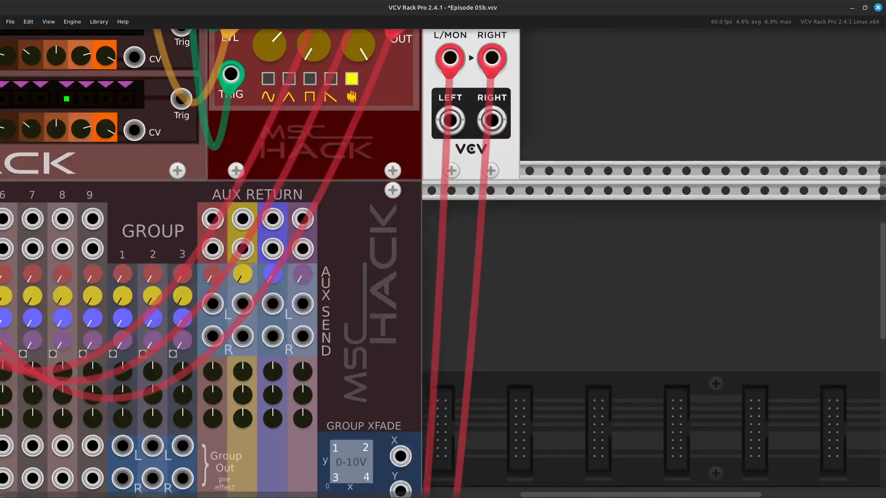
{"action": "key", "text": "Left"}
{"action": "key", "text": "Down"}
{"action": "key", "text": "Down"}
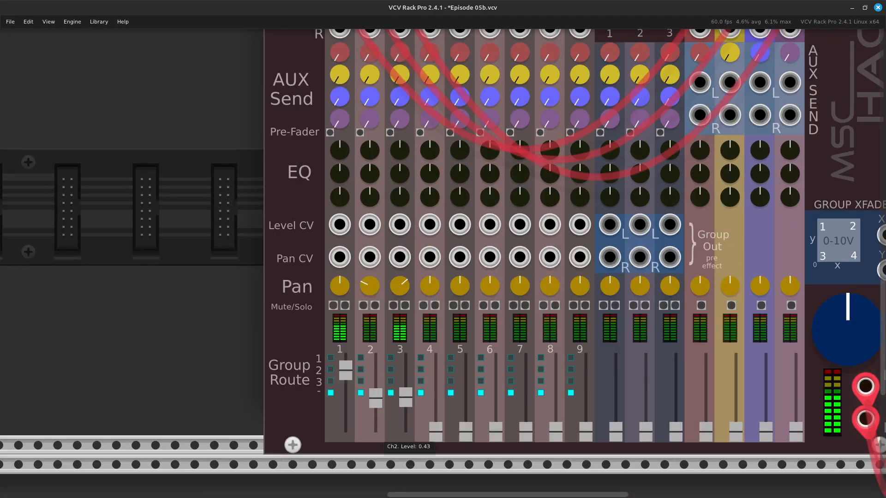
{"action": "key", "text": "Up"}
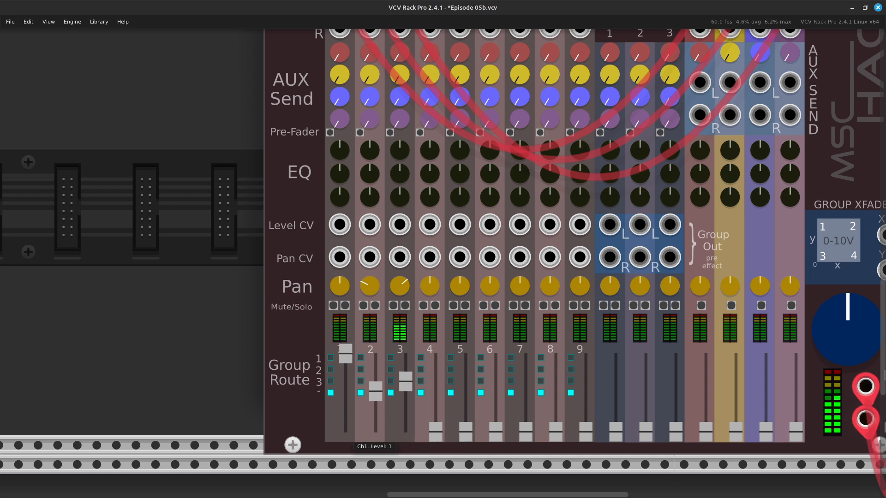
{"action": "key", "text": "Right"}
{"action": "key", "text": "Up"}
{"action": "key", "text": "Left"}
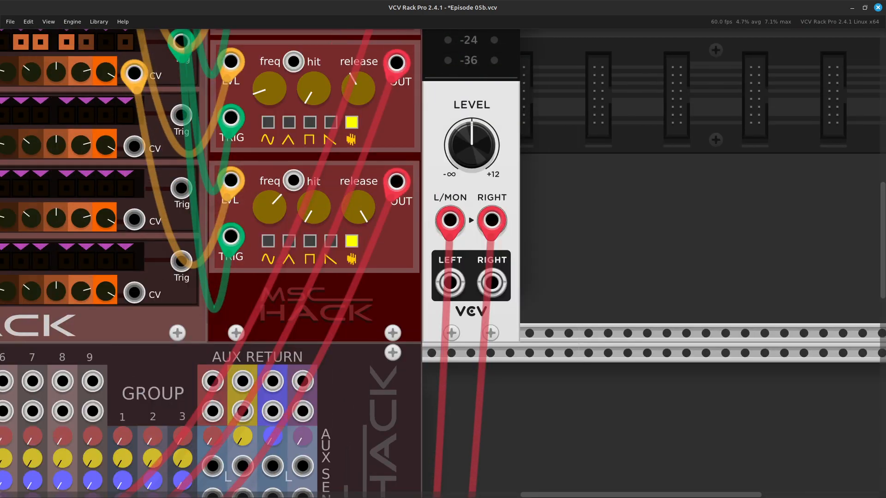
{"action": "key", "text": "Left"}
{"action": "key", "text": "Up"}
{"action": "key", "text": "Left"}
{"action": "key", "text": "Left"}
{"action": "key", "text": "Down"}
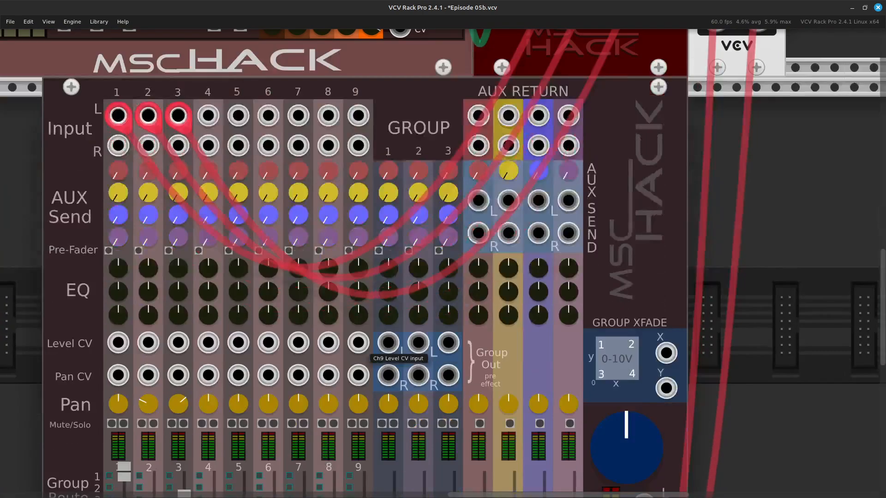
{"action": "key", "text": "Left"}
{"action": "key", "text": "Right"}
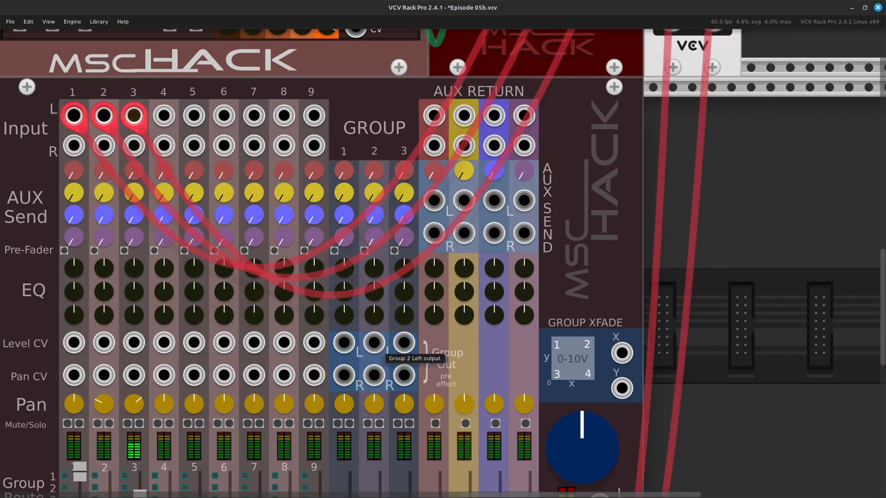
{"action": "key", "text": "Up"}
{"action": "key", "text": "Up"}
{"action": "key", "text": "Up"}
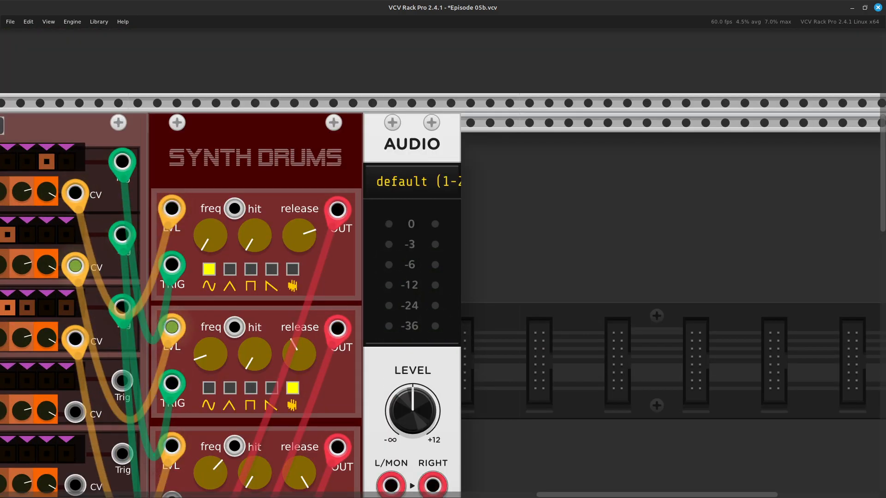
- Add an mscHack Ping Pong delay module to the empty rack space beside the mixer
{"action": "key", "text": "Down"}
{"action": "key", "text": "Down"}
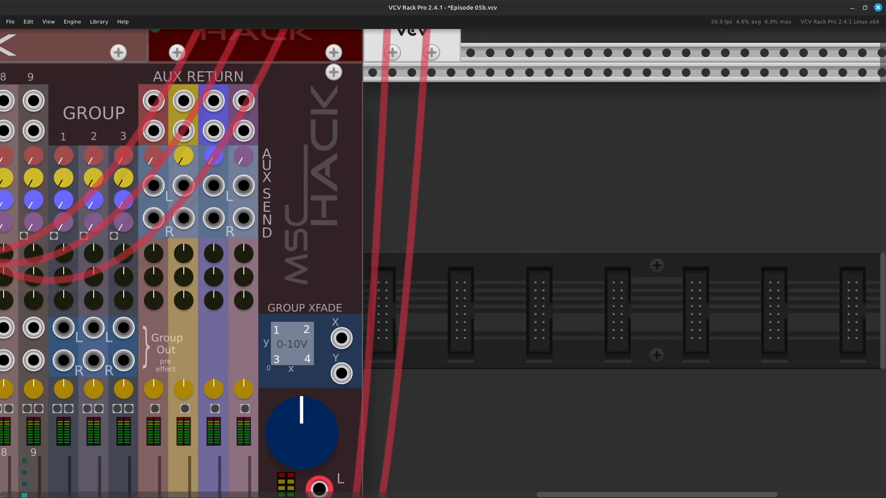
{"action": "key", "text": "Down"}
{"action": "key", "text": "Right"}
{"action": "key", "text": "Up"}
{"action": "right_click", "coordinate": [487, 323]}
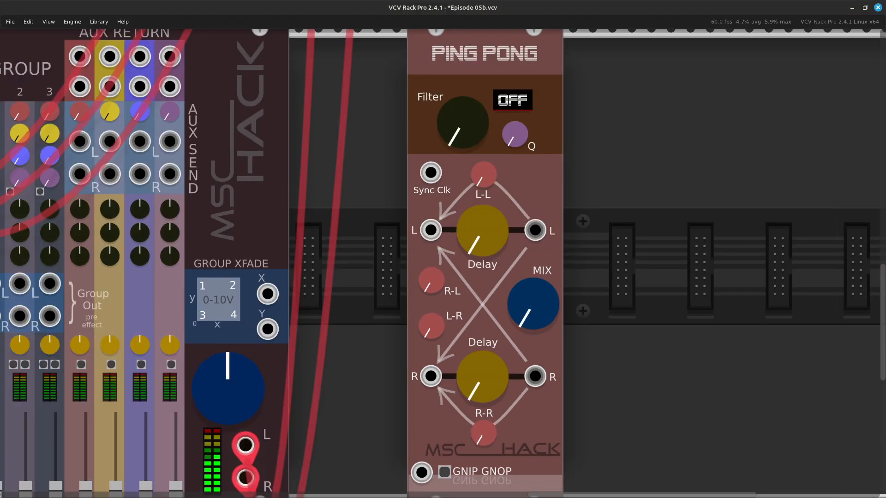
- Move the Ping Pong module flush against the mixer's right edge, directly below the audio output module
{"action": "key", "text": "Left"}
{"action": "key", "text": "Up"}
{"action": "key", "text": "Up"}
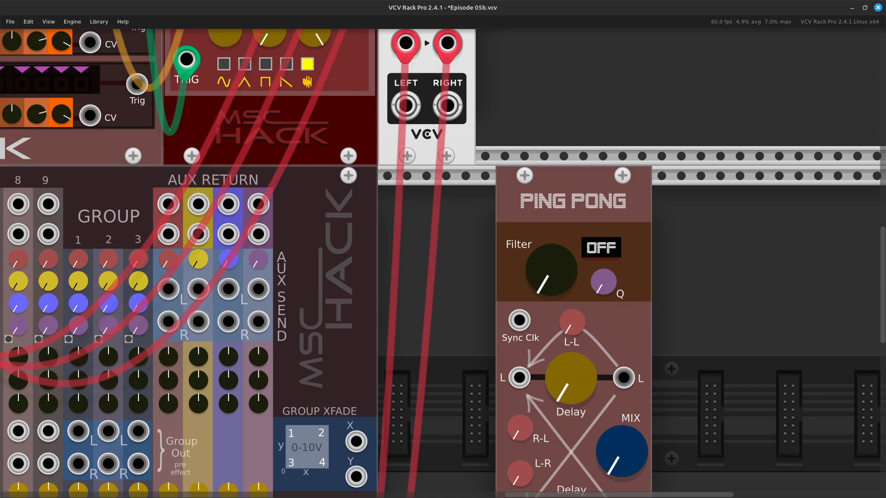
{"action": "left_click_drag", "start_coordinate": [573, 213], "coordinate": [455, 213]}
{"action": "key", "text": "Left"}
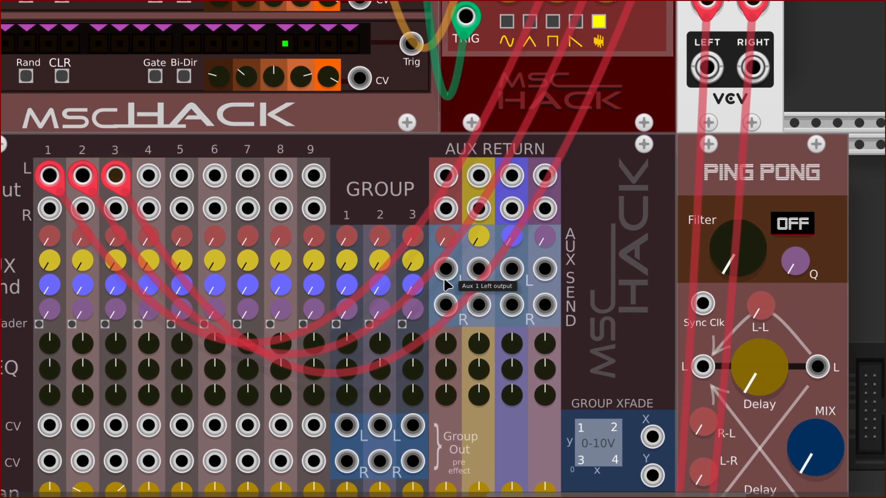
- Patch the mixer's AUX 1 left and right send outputs to the Ping Pong's left and right inputs with red cables
{"action": "right_click", "coordinate": [445, 273]}
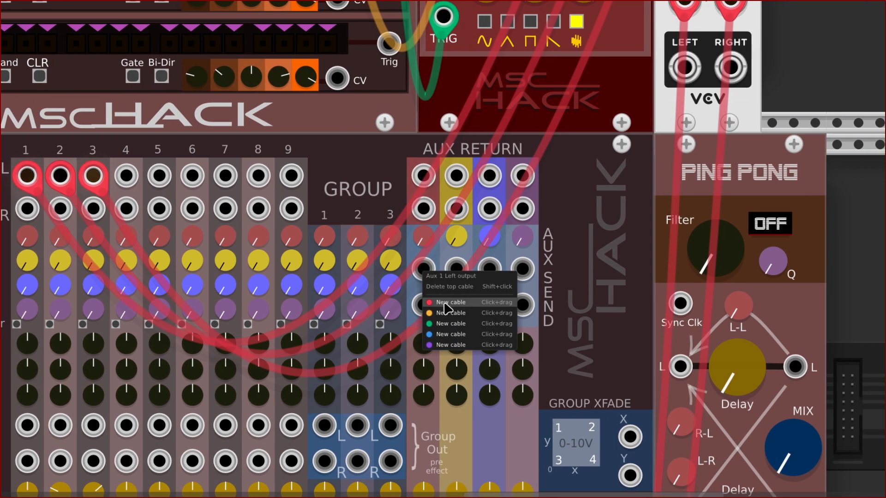
{"action": "left_click", "coordinate": [447, 302]}
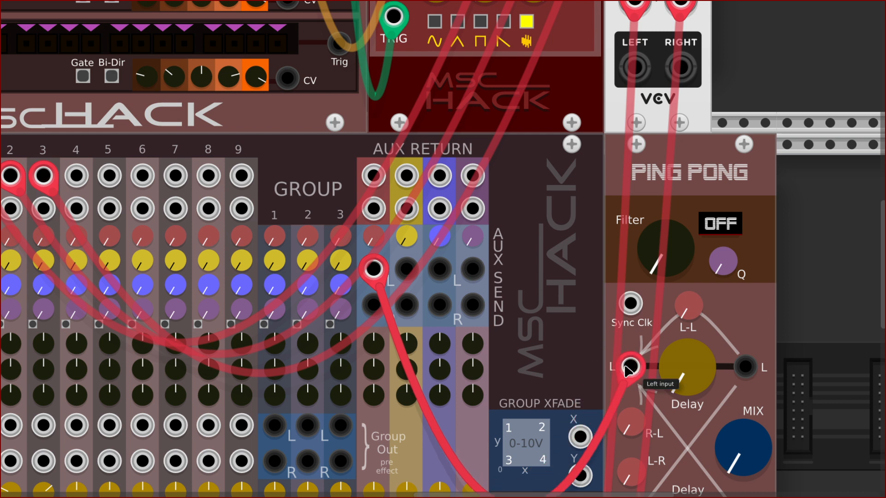
{"action": "left_click", "coordinate": [637, 376]}
{"action": "left_click_drag", "start_coordinate": [637, 377], "coordinate": [636, 377]}
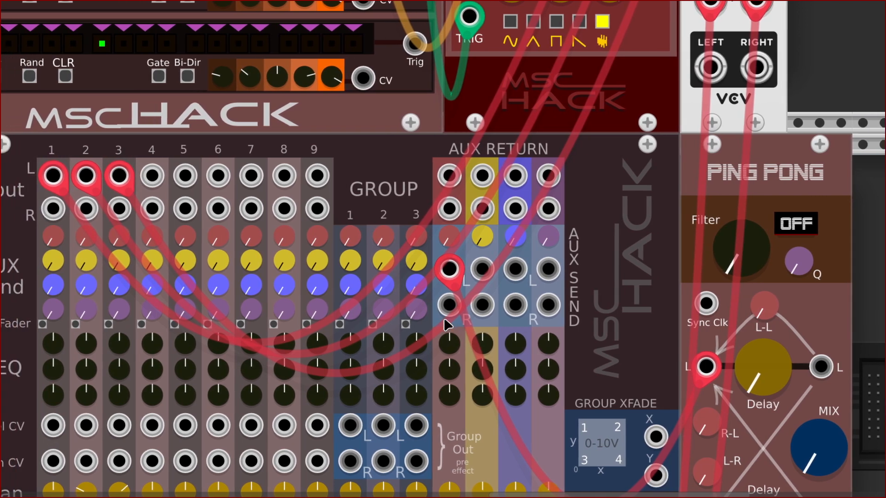
{"action": "right_click", "coordinate": [410, 308]}
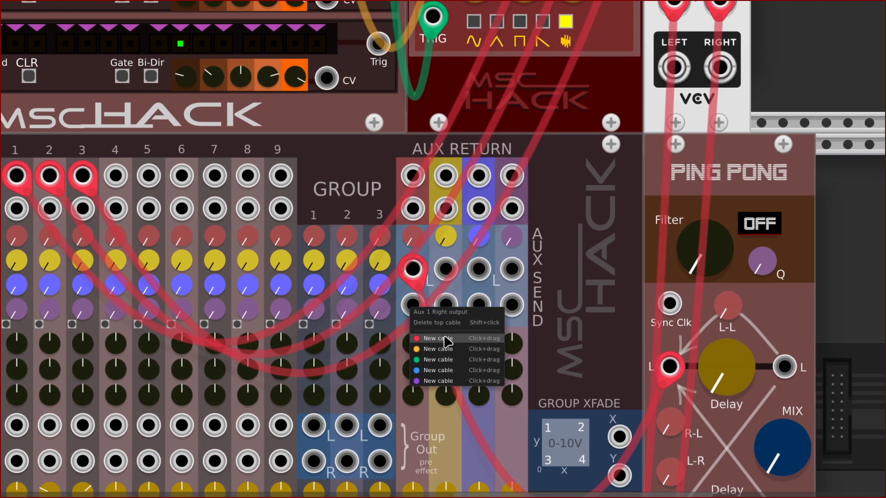
{"action": "left_click", "coordinate": [471, 338]}
{"action": "left_click_drag", "start_coordinate": [444, 365], "coordinate": [500, 349]}
- Patch the Ping Pong's left and right outputs to the mixer's AUX 1 left and right returns with red cables
{"action": "scroll", "coordinate": [494, 460], "scroll_direction": "right", "scroll_amount": 3}
{"action": "scroll", "coordinate": [496, 463], "scroll_direction": "down", "scroll_amount": 4}
{"action": "scroll", "coordinate": [614, 254], "scroll_direction": "up", "scroll_amount": 2}
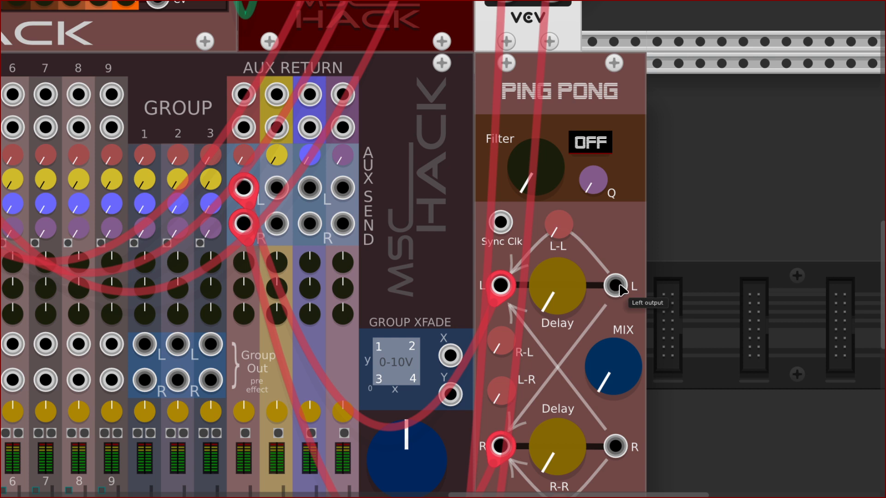
{"action": "right_click", "coordinate": [622, 290]}
{"action": "left_click_drag", "start_coordinate": [651, 327], "coordinate": [656, 329]}
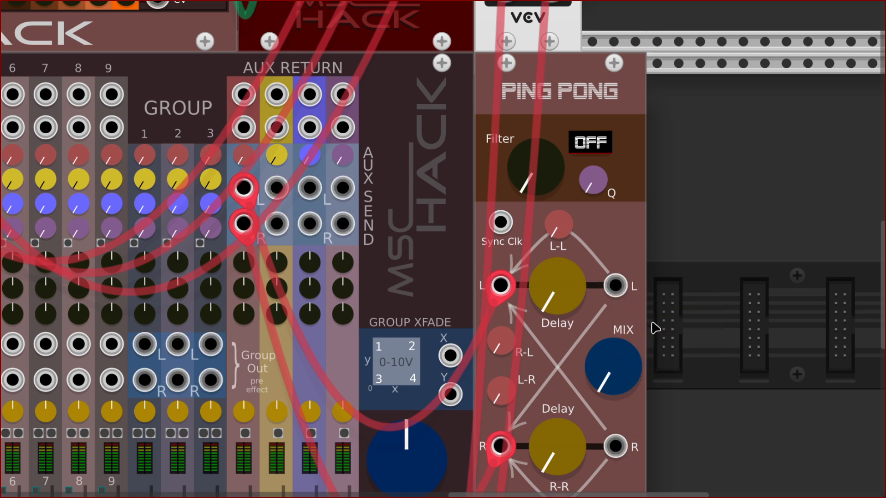
{"action": "right_click", "coordinate": [622, 297]}
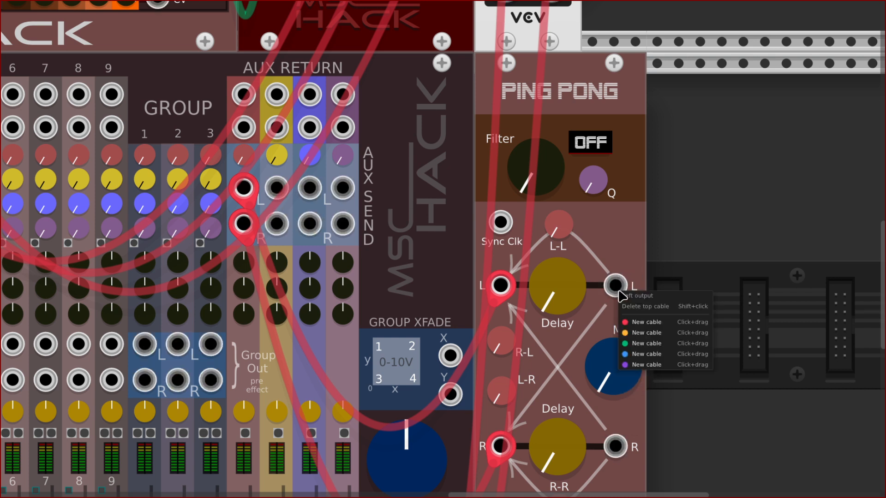
{"action": "left_click_drag", "start_coordinate": [641, 323], "coordinate": [262, 94]}
{"action": "left_click_drag", "start_coordinate": [445, 253], "coordinate": [424, 251]}
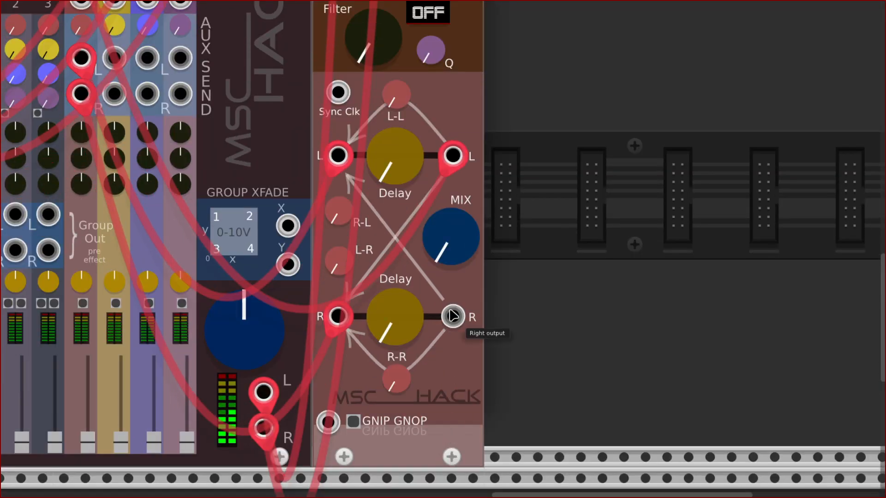
{"action": "right_click", "coordinate": [452, 316]}
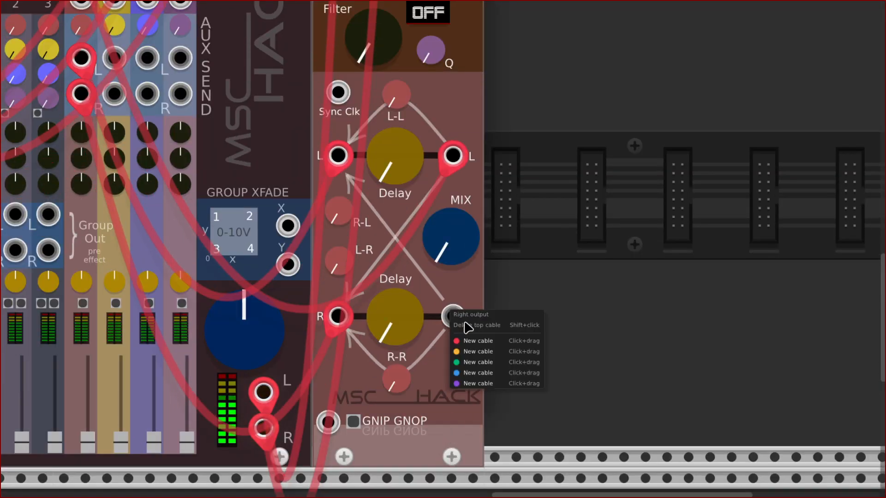
{"action": "left_click_drag", "start_coordinate": [491, 348], "coordinate": [390, 289]}
{"action": "scroll", "coordinate": [444, 300], "scroll_direction": "up", "scroll_amount": 12}
{"action": "scroll", "coordinate": [444, 309], "scroll_direction": "down", "scroll_amount": 4}
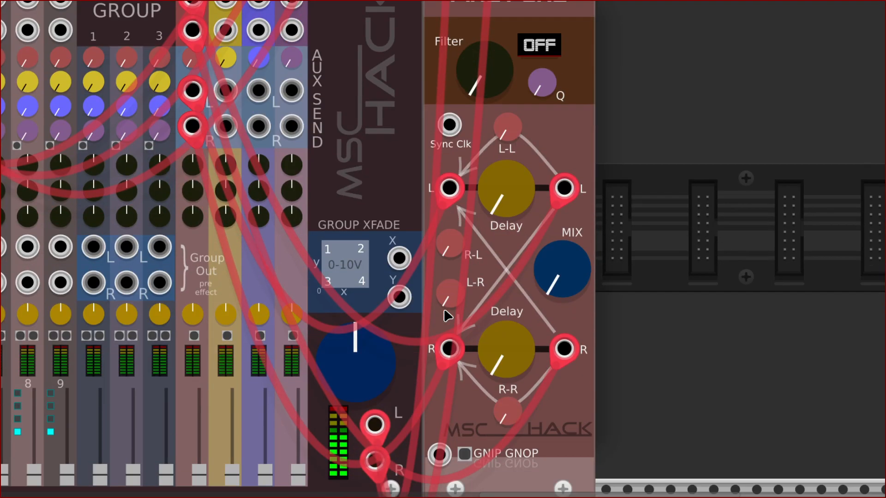
- Raise the AUX 1 send of mixer channel 2 to about 0.52 and of channel 3 to about 0.47
{"action": "scroll", "coordinate": [444, 249], "scroll_direction": "up", "scroll_amount": 4}
{"action": "scroll", "coordinate": [445, 251], "scroll_direction": "left", "scroll_amount": 10}
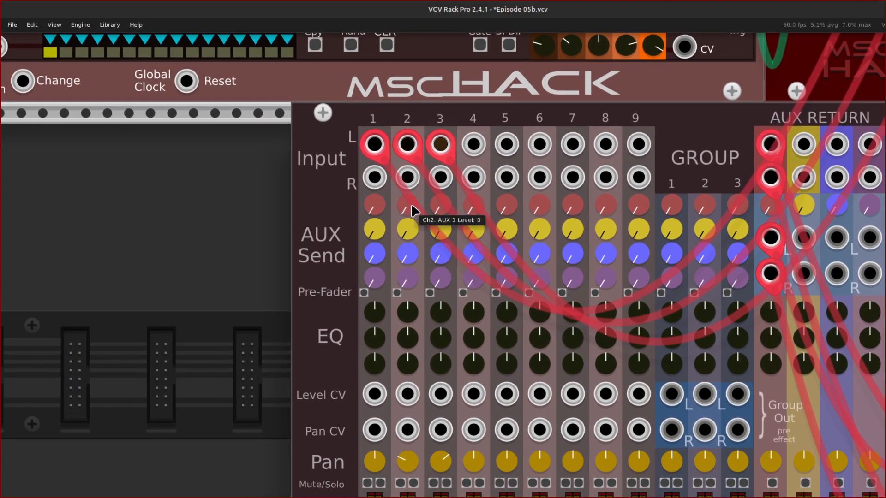
{"action": "left_click_drag", "start_coordinate": [412, 212], "coordinate": [412, 211]}
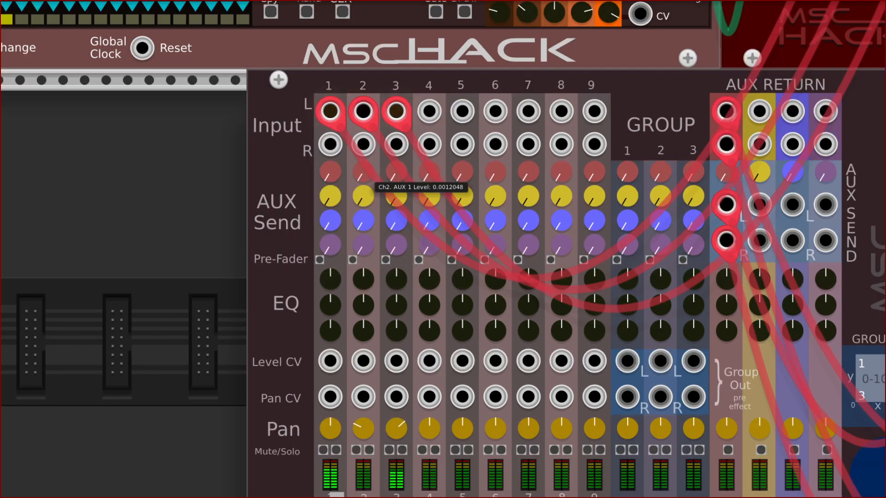
{"action": "left_click_drag", "start_coordinate": [364, 172], "coordinate": [364, 30]}
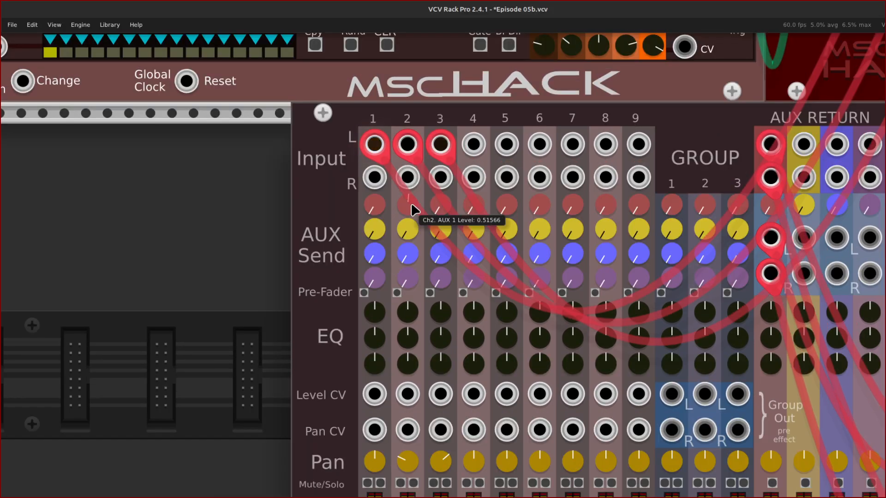
{"action": "left_click_drag", "start_coordinate": [405, 186], "coordinate": [401, 184]}
{"action": "left_click_drag", "start_coordinate": [444, 218], "coordinate": [443, 191]}
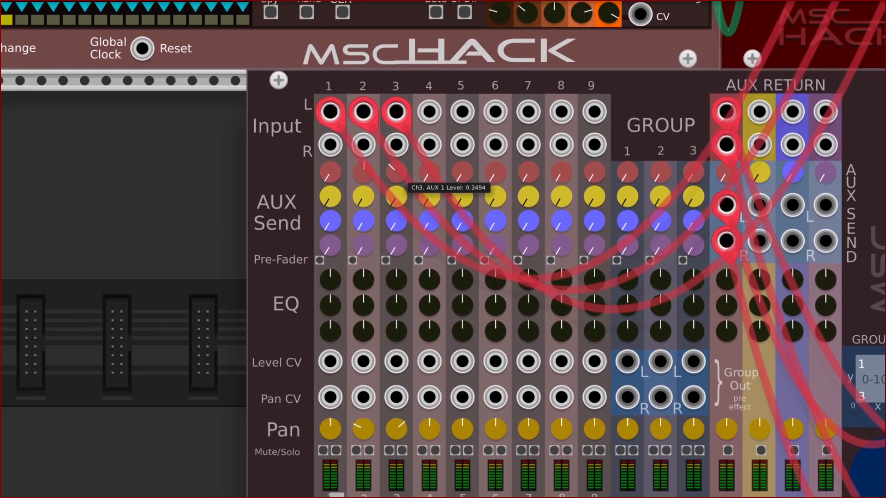
{"action": "left_click_drag", "start_coordinate": [396, 172], "coordinate": [396, 158]}
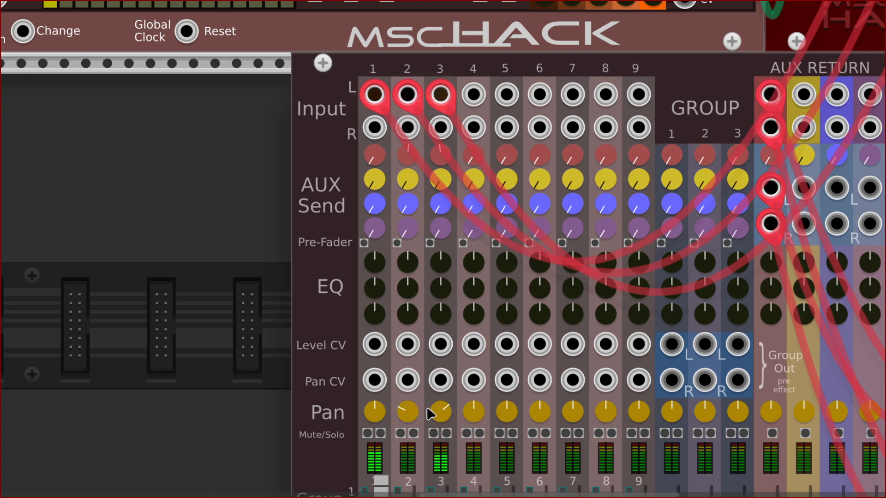
- Raise the mixer's channel 3 level to about 0.76 and enable Pre-Fader on channels 2 and 3
{"action": "scroll", "coordinate": [428, 406], "scroll_direction": "down", "scroll_amount": 5}
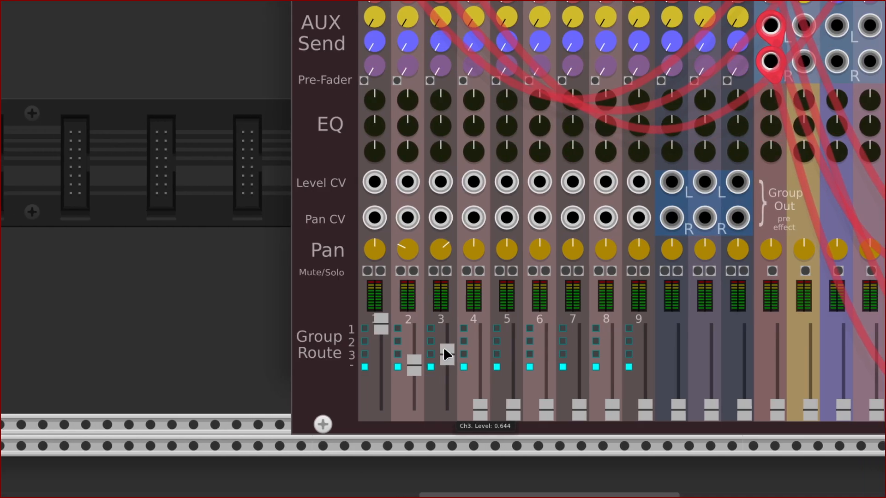
{"action": "left_click_drag", "start_coordinate": [444, 351], "coordinate": [444, 342]}
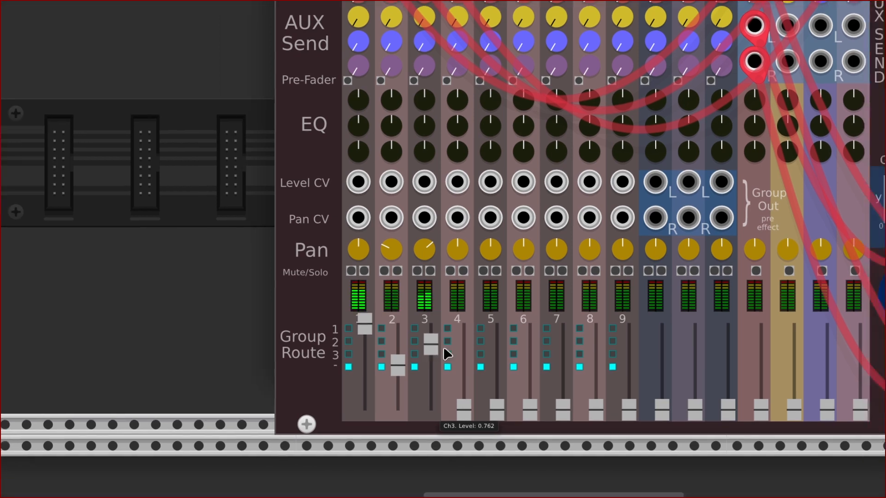
{"action": "scroll", "coordinate": [447, 354], "scroll_direction": "right", "scroll_amount": 10}
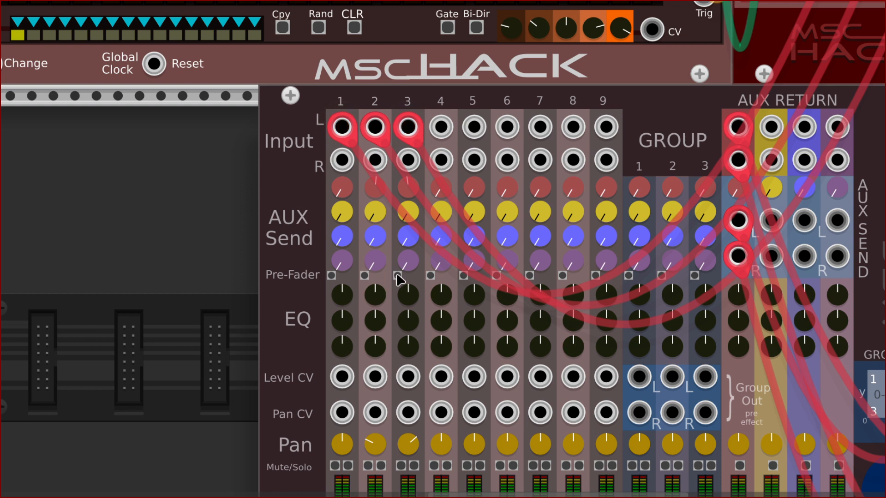
{"action": "left_click", "coordinate": [364, 275]}
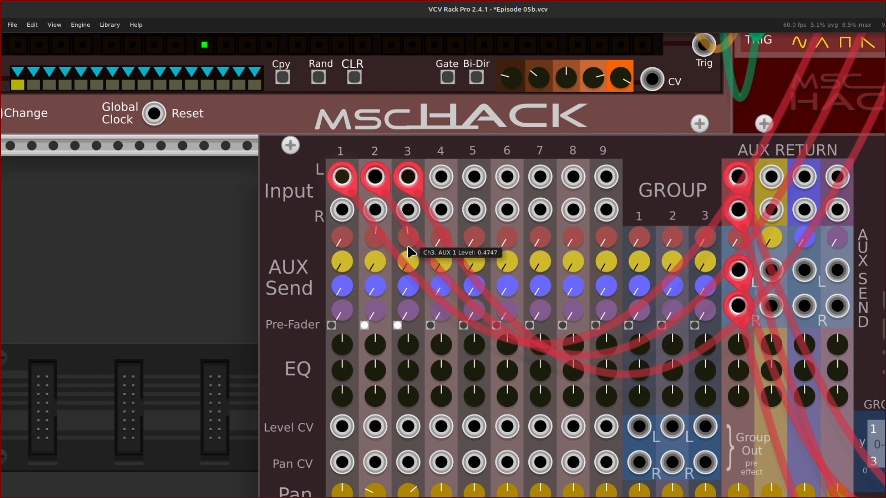
- Raise the mixer's AUX 1 level fader to about 1 so the delay return feeds the master output
{"action": "scroll", "coordinate": [409, 247], "scroll_direction": "right", "scroll_amount": 10}
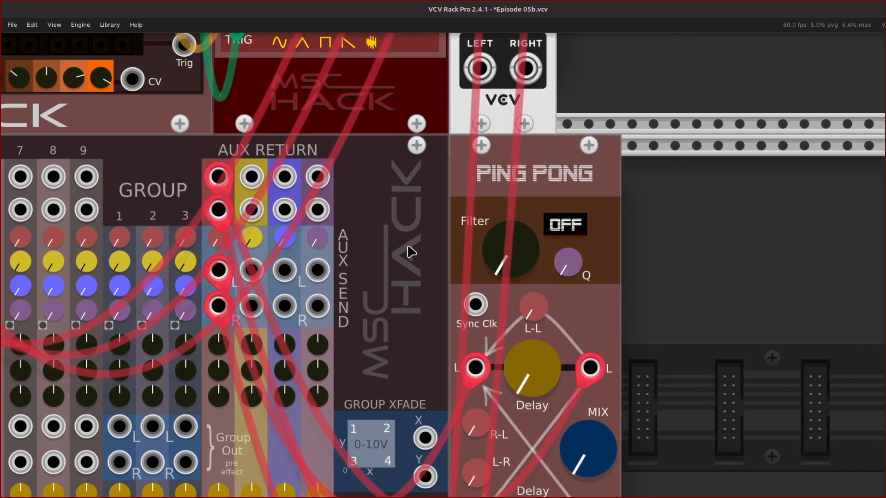
{"action": "scroll", "coordinate": [408, 249], "scroll_direction": "left", "scroll_amount": 4}
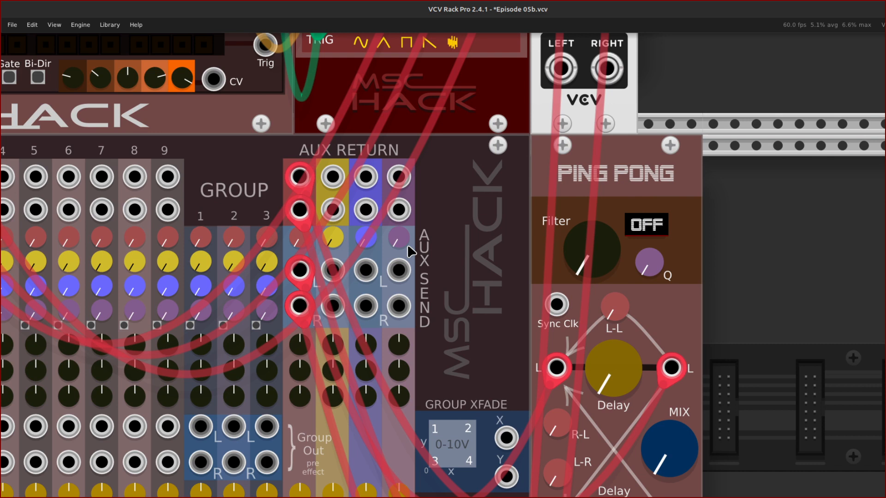
{"action": "scroll", "coordinate": [382, 247], "scroll_direction": "down", "scroll_amount": 8}
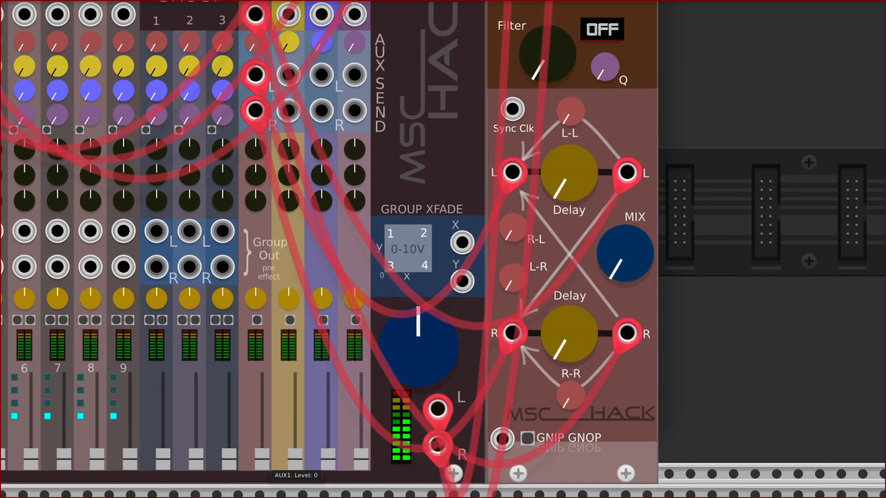
{"action": "left_click_drag", "start_coordinate": [305, 457], "coordinate": [262, 384]}
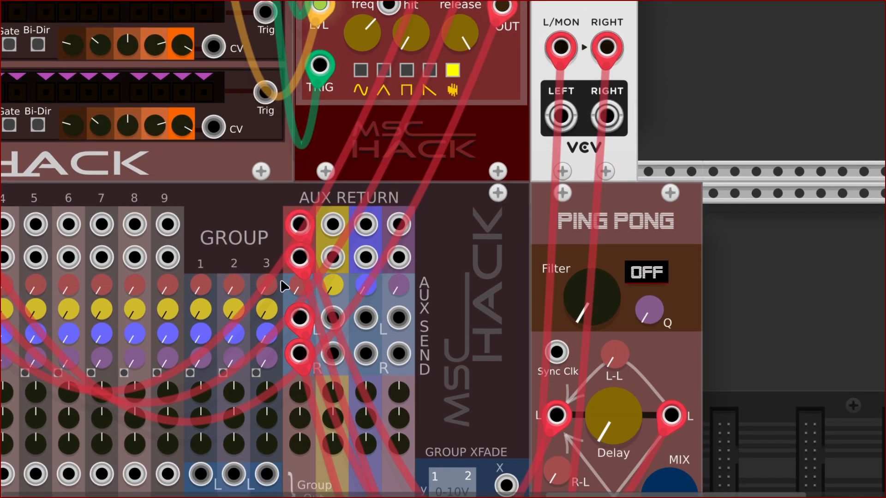
{"action": "mouse_move", "coordinate": [299, 292]}
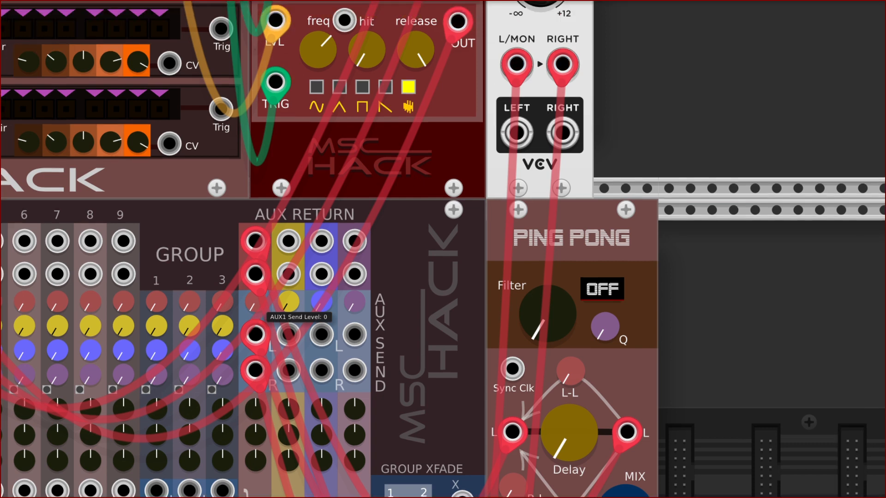
{"action": "left_click_drag", "start_coordinate": [298, 289], "coordinate": [298, 272]}
{"action": "left_click_drag", "start_coordinate": [256, 303], "coordinate": [255, 288]}
{"action": "scroll", "coordinate": [298, 290], "scroll_direction": "down", "scroll_amount": 10}
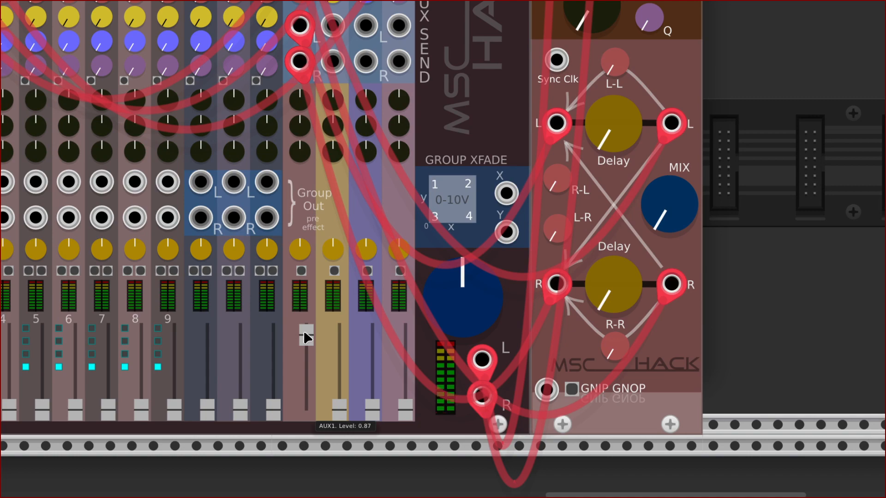
{"action": "left_click_drag", "start_coordinate": [304, 330], "coordinate": [304, 319]}
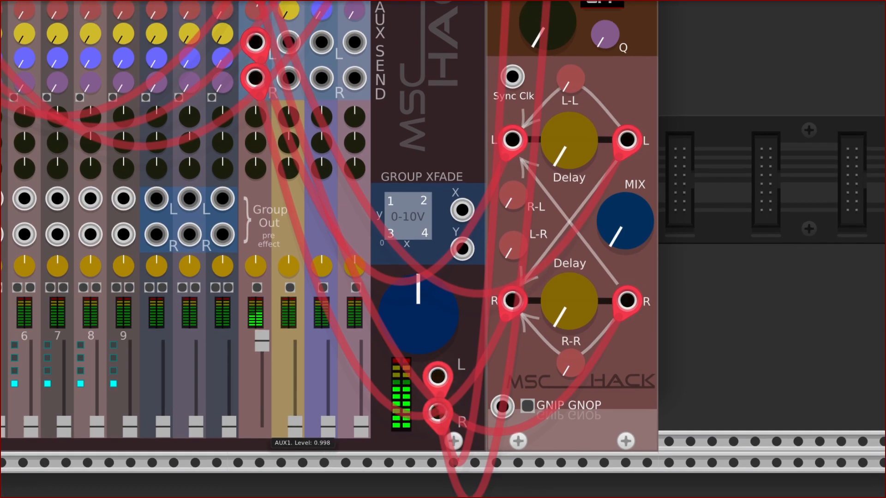
{"action": "left_click_drag", "start_coordinate": [262, 341], "coordinate": [261, 342]}
- Turn the Ping Pong's Wet/Dry Mix up to its maximum
{"action": "scroll", "coordinate": [305, 333], "scroll_direction": "up", "scroll_amount": 10}
{"action": "scroll", "coordinate": [305, 332], "scroll_direction": "right", "scroll_amount": 8}
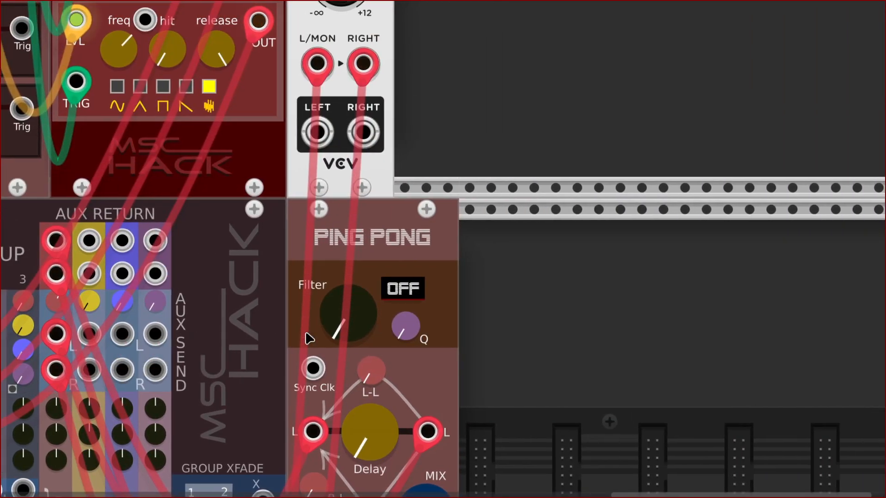
{"action": "scroll", "coordinate": [383, 299], "scroll_direction": "down", "scroll_amount": 4}
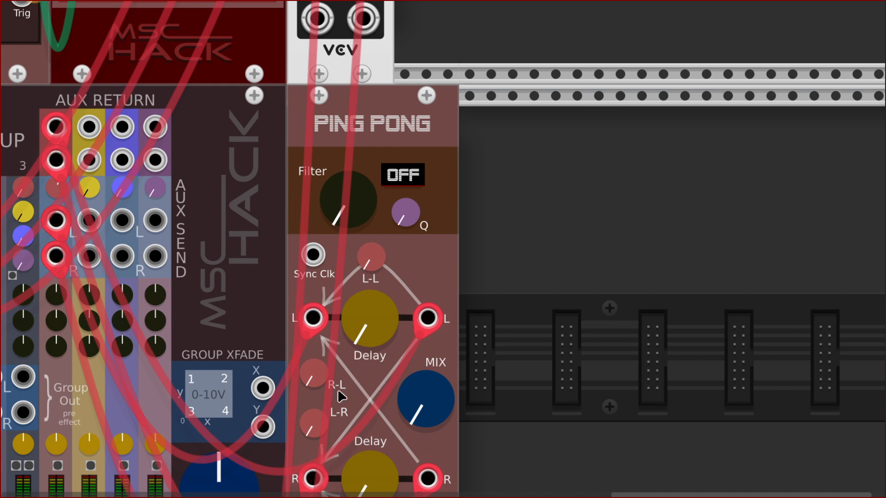
{"action": "scroll", "coordinate": [338, 389], "scroll_direction": "down", "scroll_amount": 3}
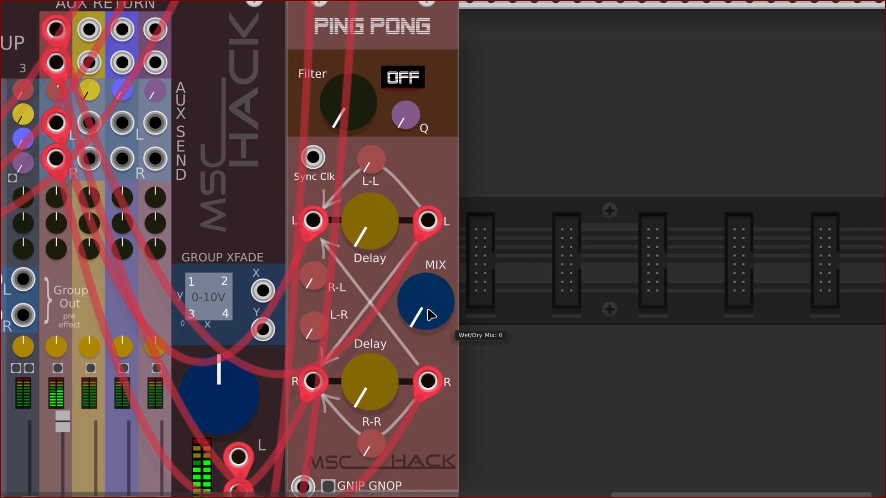
{"action": "left_click_drag", "start_coordinate": [430, 316], "coordinate": [431, 301]}
{"action": "left_click_drag", "start_coordinate": [382, 318], "coordinate": [382, 252]}
- Examine the mixer's channel and AUX 1 fader levels and meters alongside the Ping Pong module
{"action": "scroll", "coordinate": [422, 388], "scroll_direction": "left", "scroll_amount": 20}
{"action": "scroll", "coordinate": [346, 439], "scroll_direction": "down", "scroll_amount": 3}
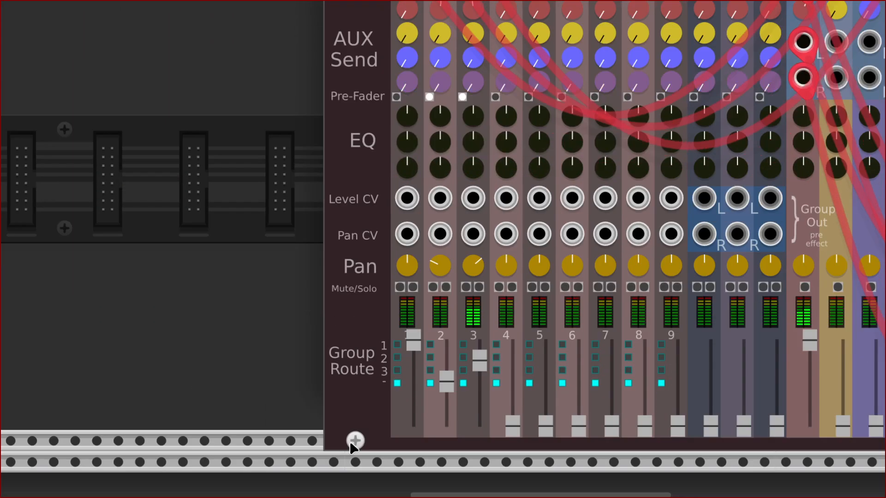
{"action": "scroll", "coordinate": [350, 441], "scroll_direction": "down", "scroll_amount": 2}
{"action": "scroll", "coordinate": [434, 314], "scroll_direction": "right", "scroll_amount": 15}
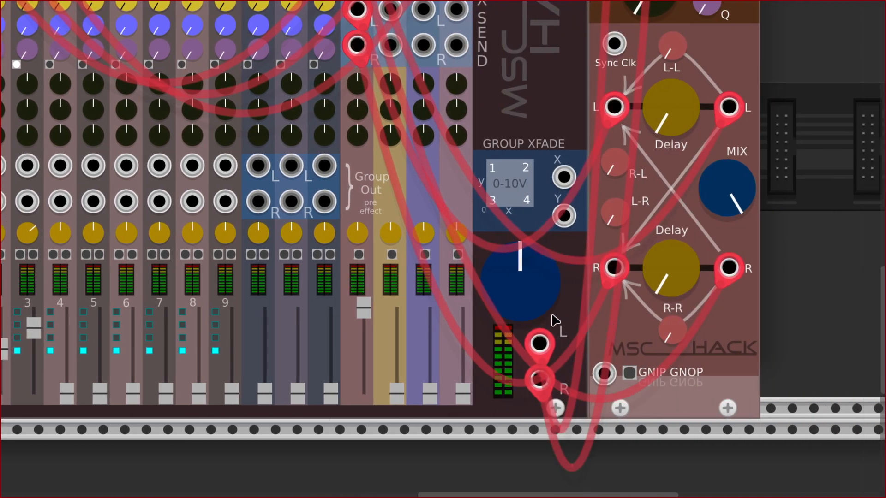
{"action": "scroll", "coordinate": [534, 352], "scroll_direction": "left", "scroll_amount": 15}
{"action": "scroll", "coordinate": [495, 343], "scroll_direction": "up", "scroll_amount": 3}
{"action": "scroll", "coordinate": [503, 356], "scroll_direction": "right", "scroll_amount": 10}
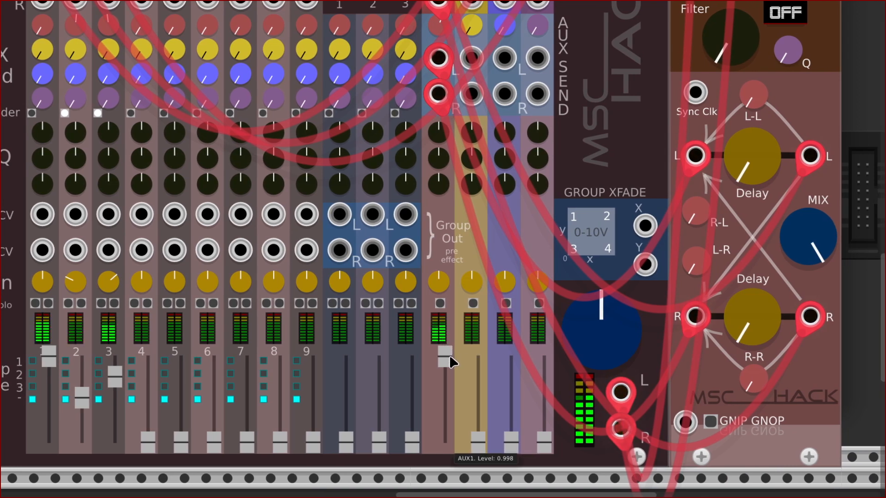
{"action": "scroll", "coordinate": [450, 365], "scroll_direction": "left", "scroll_amount": 1}
{"action": "scroll", "coordinate": [444, 362], "scroll_direction": "right", "scroll_amount": 1}
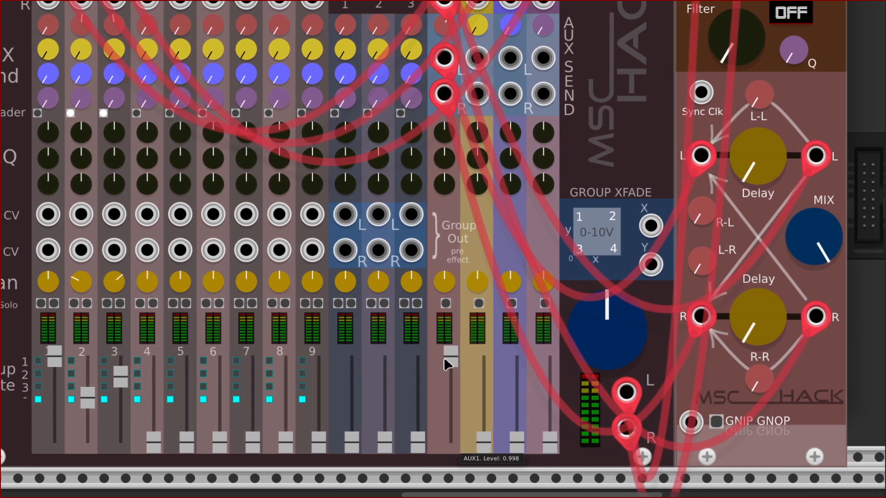
{"action": "scroll", "coordinate": [444, 359], "scroll_direction": "right", "scroll_amount": 1}
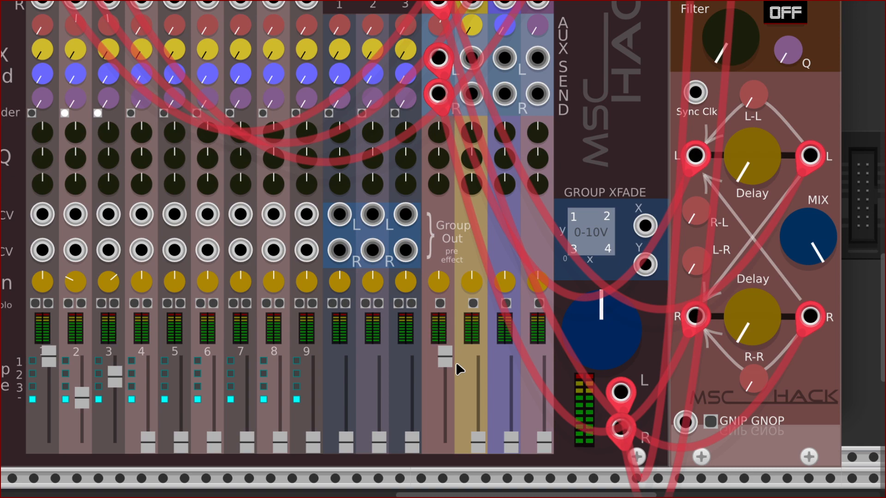
{"action": "scroll", "coordinate": [456, 362], "scroll_direction": "right", "scroll_amount": 8}
{"action": "scroll", "coordinate": [452, 362], "scroll_direction": "up", "scroll_amount": 5}
{"action": "scroll", "coordinate": [423, 344], "scroll_direction": "left", "scroll_amount": 6}
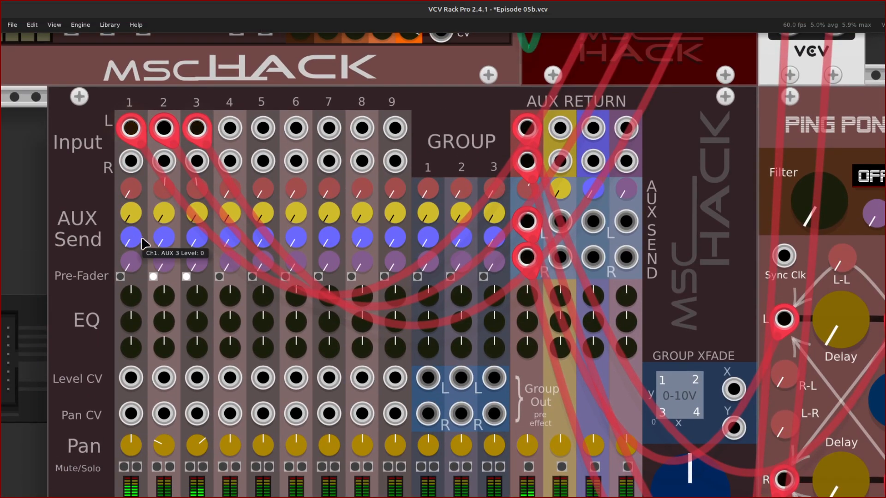
{"action": "scroll", "coordinate": [194, 281], "scroll_direction": "down", "scroll_amount": 7}
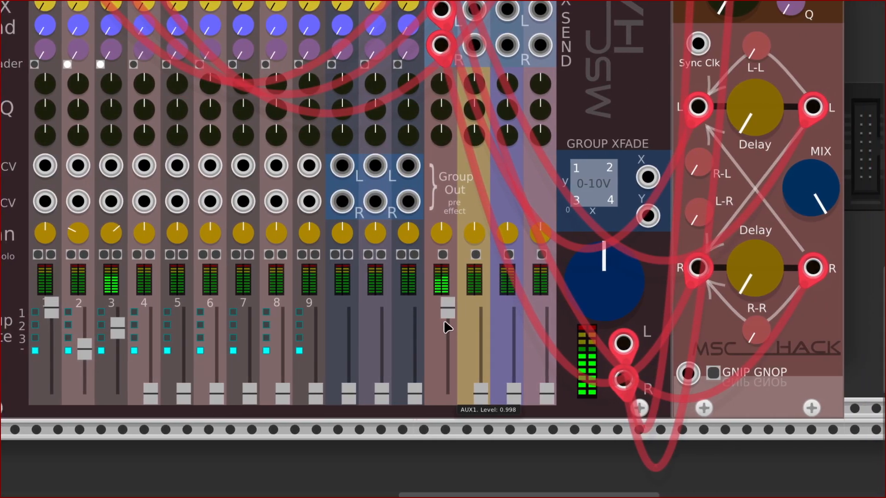
{"action": "left_click_drag", "start_coordinate": [448, 305], "coordinate": [448, 302]}
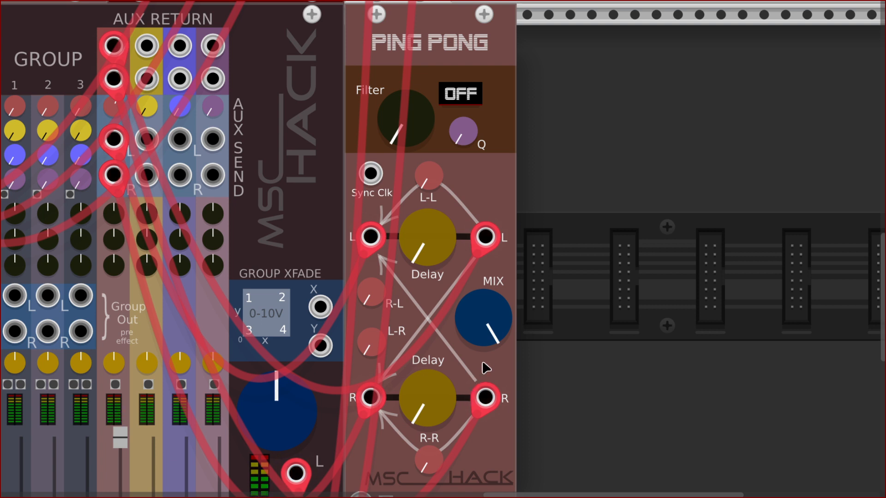
- Raise the Ping Pong's left and right delay times from zero to about 0.1 each
{"action": "mouse_move", "coordinate": [495, 332]}
{"action": "mouse_move", "coordinate": [450, 266]}
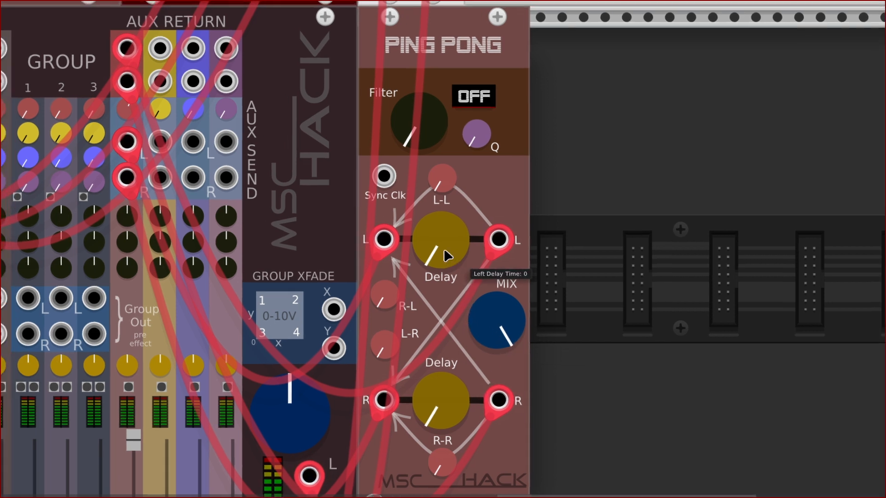
{"action": "left_click_drag", "start_coordinate": [450, 267], "coordinate": [473, 258]}
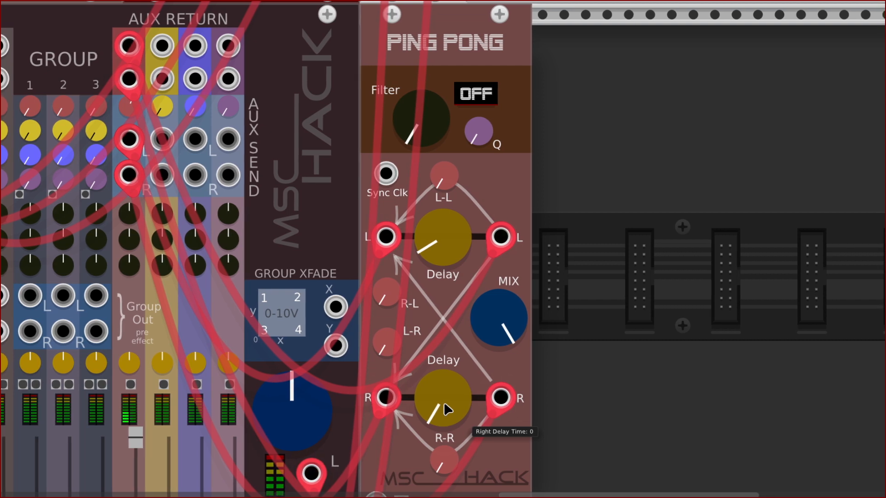
{"action": "scroll", "coordinate": [444, 401], "scroll_direction": "down", "scroll_amount": 5}
{"action": "scroll", "coordinate": [444, 395], "scroll_direction": "up", "scroll_amount": 2}
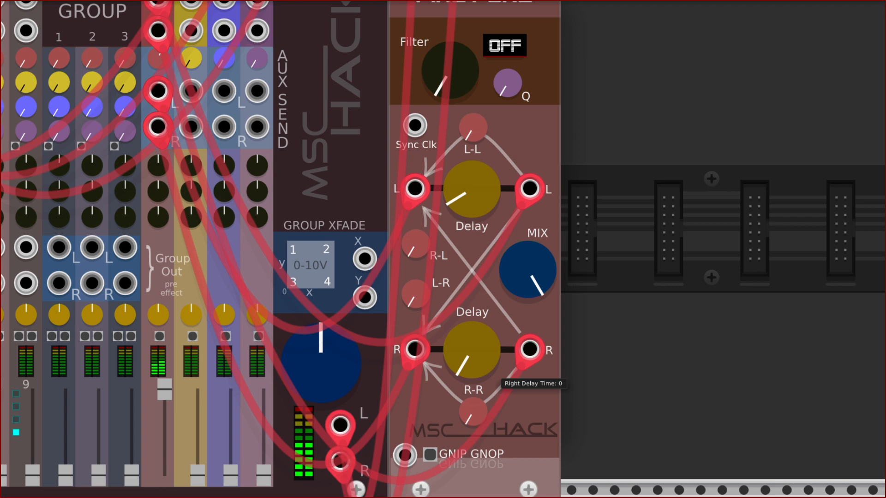
{"action": "left_click_drag", "start_coordinate": [444, 348], "coordinate": [444, 344]}
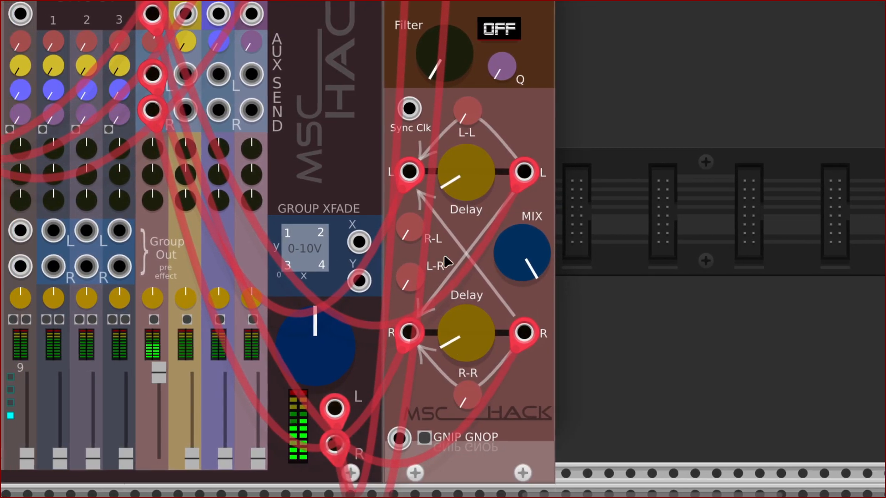
- Fine-tune the Ping Pong's delay times, setting the right one to about 0.05 and keeping the left one longer
{"action": "left_click_drag", "start_coordinate": [456, 170], "coordinate": [455, 164]}
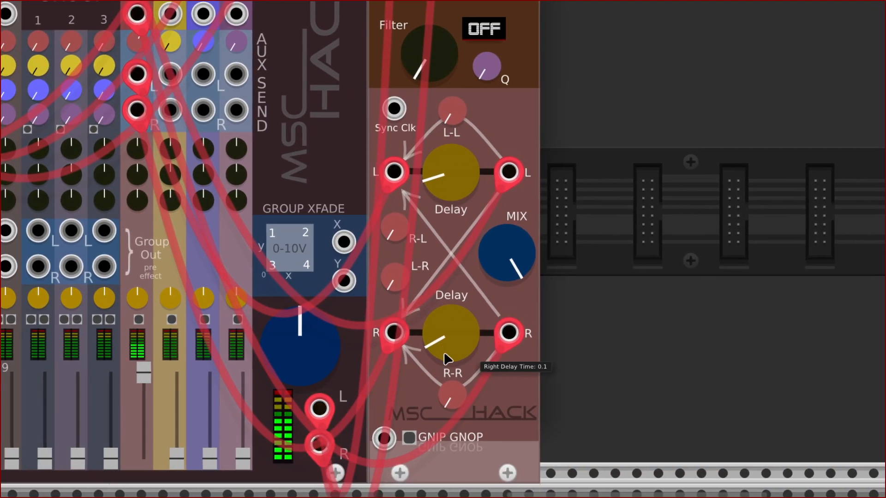
{"action": "left_click_drag", "start_coordinate": [466, 371], "coordinate": [462, 364]}
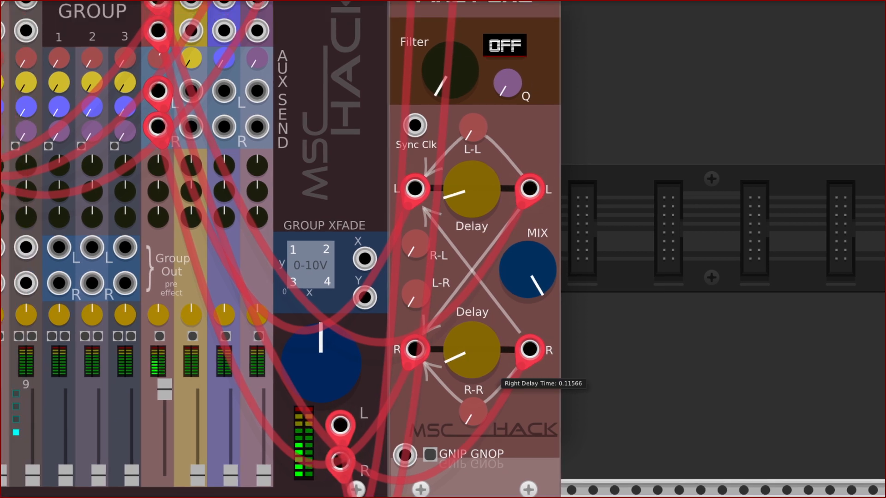
{"action": "left_click_drag", "start_coordinate": [444, 331], "coordinate": [444, 351]}
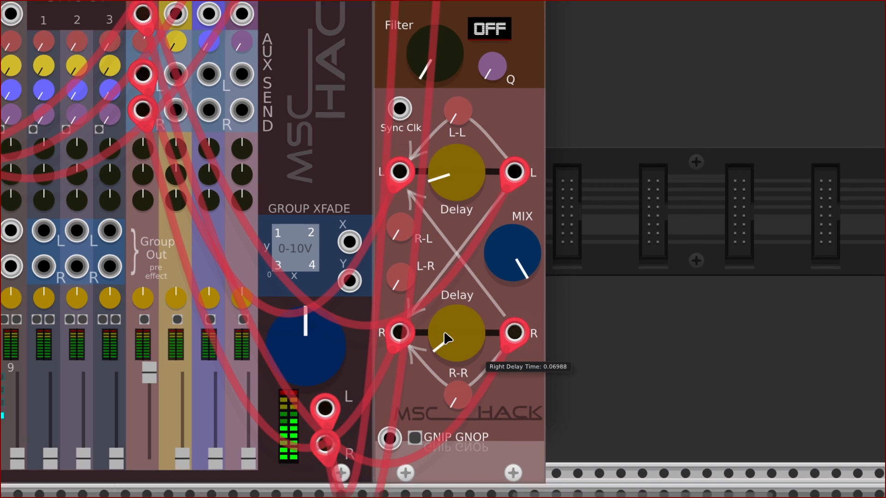
{"action": "scroll", "coordinate": [455, 322], "scroll_direction": "left", "scroll_amount": 10}
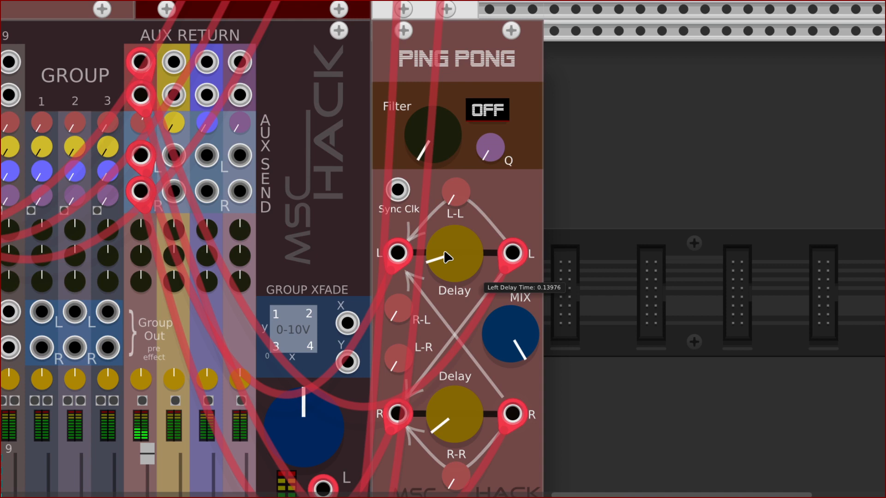
{"action": "mouse_move", "coordinate": [432, 245]}
{"action": "left_mouse_down"}
{"action": "mouse_move", "coordinate": [432, 272]}
{"action": "mouse_move", "coordinate": [442, 260]}
{"action": "left_mouse_up"}
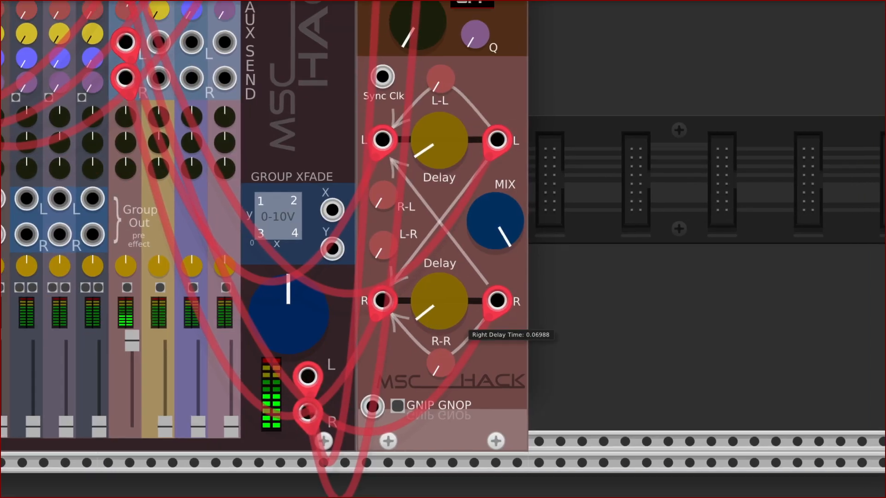
{"action": "left_click_drag", "start_coordinate": [444, 297], "coordinate": [444, 304]}
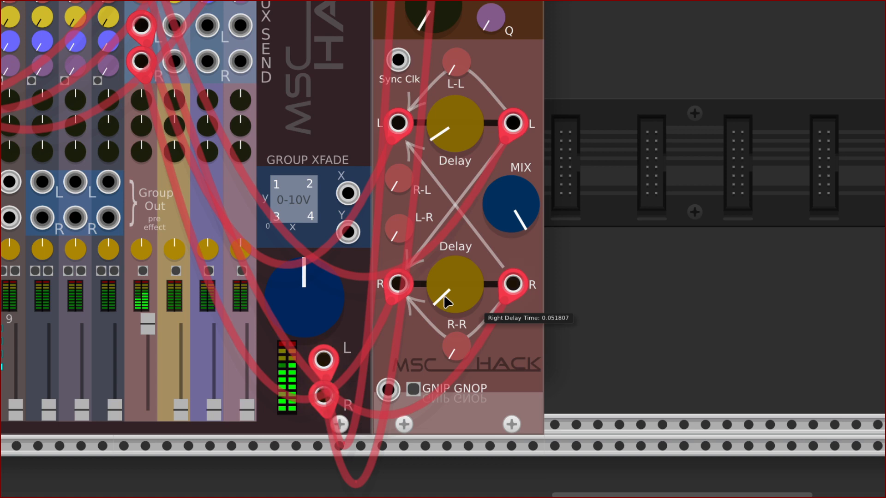
{"action": "scroll", "coordinate": [445, 296], "scroll_direction": "up", "scroll_amount": 4}
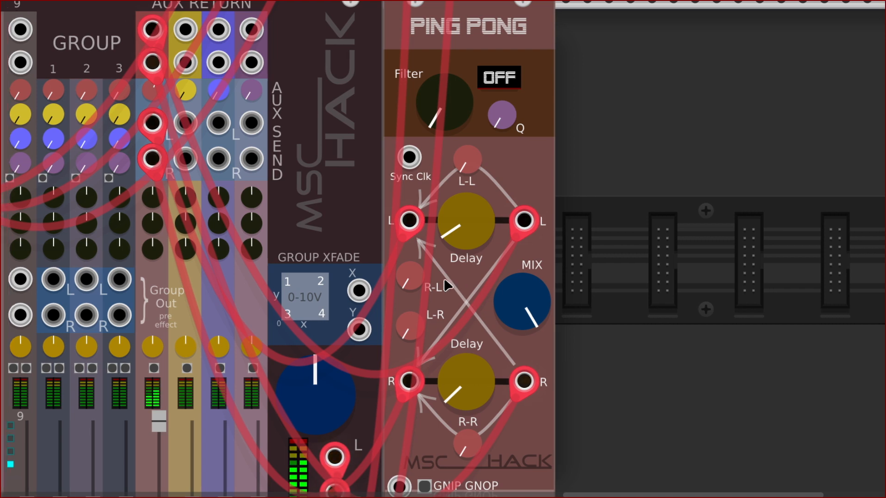
- Try a channel 1 AUX 1 send level of about 0.33 on the mixer and turn it back down to about 0
{"action": "scroll", "coordinate": [444, 279], "scroll_direction": "left", "scroll_amount": 18}
{"action": "scroll", "coordinate": [223, 256], "scroll_direction": "up", "scroll_amount": 4}
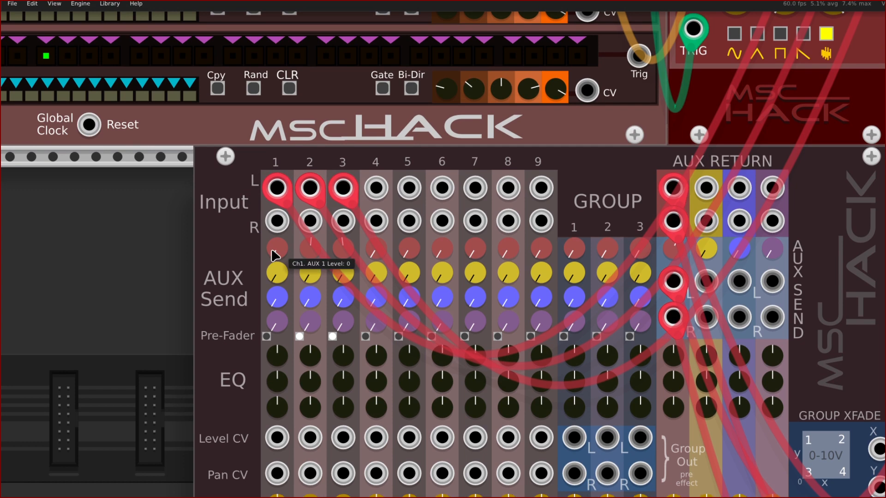
{"action": "left_click_drag", "start_coordinate": [276, 242], "coordinate": [276, 144]}
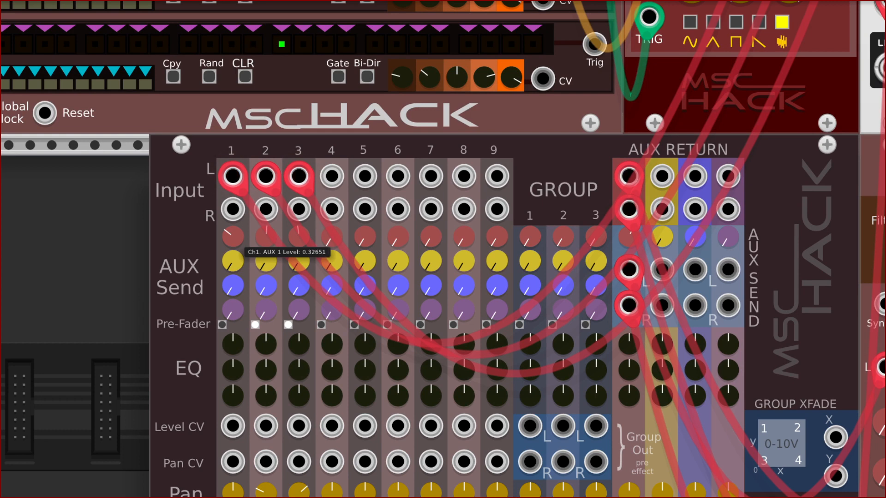
{"action": "left_click_drag", "start_coordinate": [238, 242], "coordinate": [237, 360]}
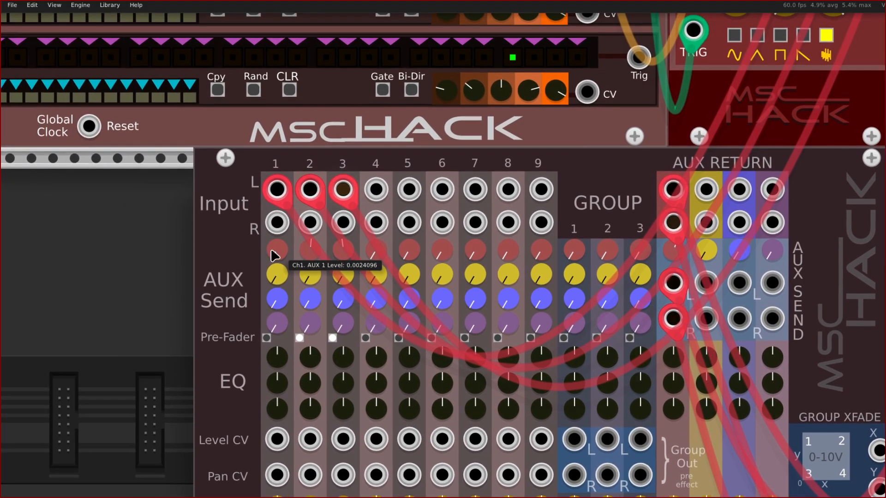
- Add the mscHack Step Delay module to the rack and place it directly against the Ping Pong
{"action": "scroll", "coordinate": [391, 291], "scroll_direction": "right", "scroll_amount": 3}
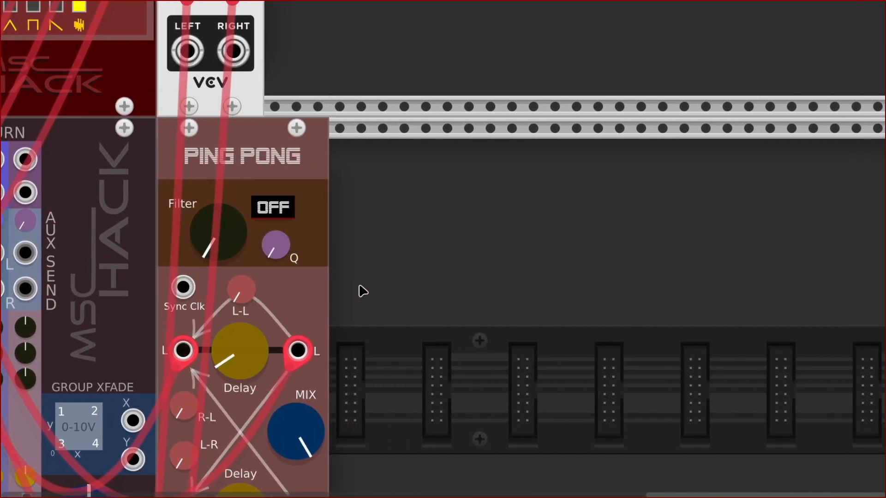
{"action": "scroll", "coordinate": [386, 286], "scroll_direction": "right", "scroll_amount": 3}
{"action": "scroll", "coordinate": [393, 272], "scroll_direction": "down", "scroll_amount": 3}
{"action": "right_click", "coordinate": [398, 259]}
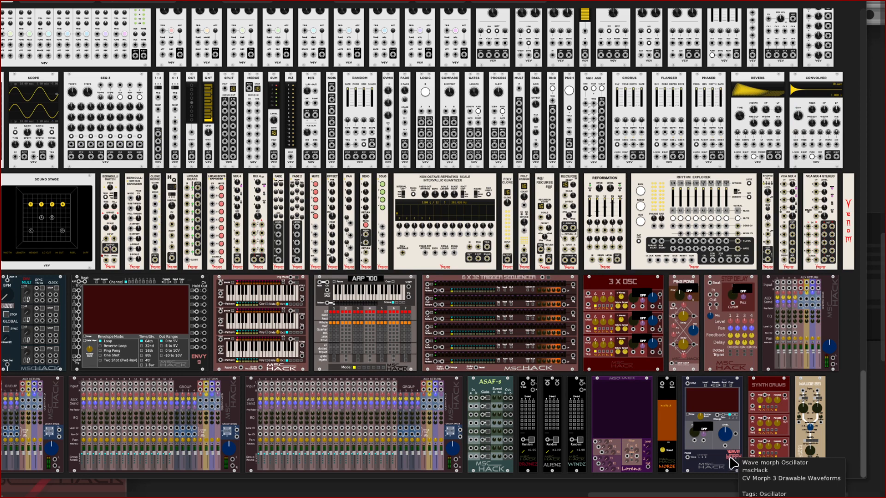
{"action": "left_click", "coordinate": [727, 343]}
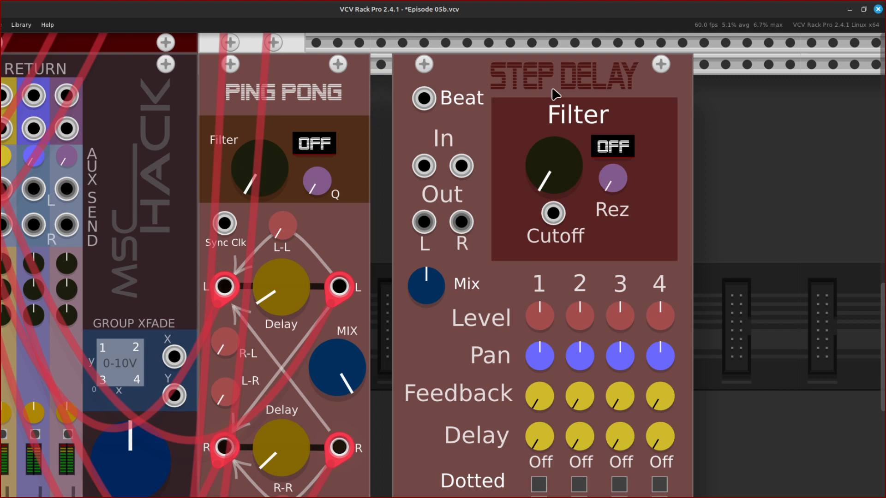
{"action": "left_click_drag", "start_coordinate": [553, 94], "coordinate": [531, 97]}
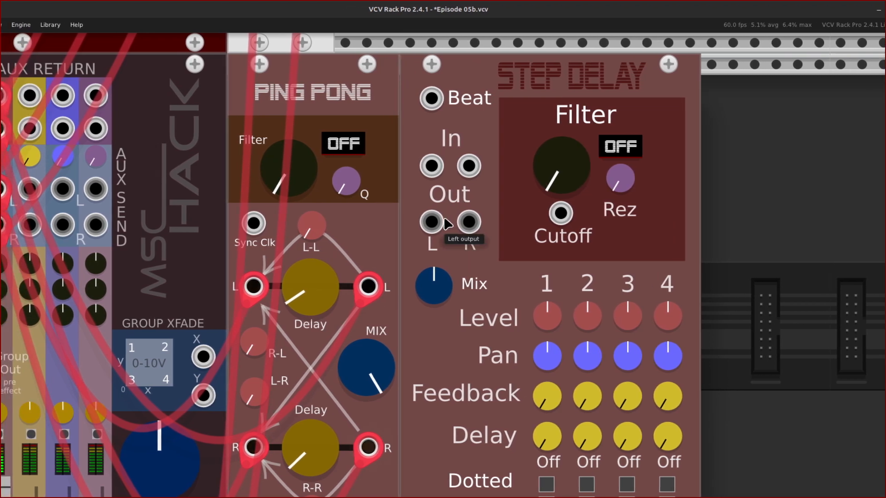
- Connect the mixer's AUX 2 left and right sends to the Step Delay's left and right inputs with red cables
{"action": "scroll", "coordinate": [434, 214], "scroll_direction": "left", "scroll_amount": 10}
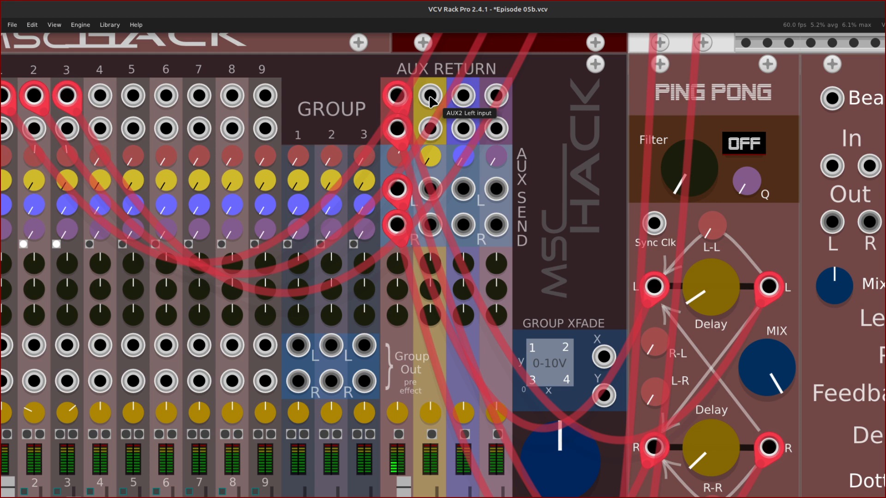
{"action": "right_click", "coordinate": [434, 193]}
{"action": "left_click", "coordinate": [450, 230]}
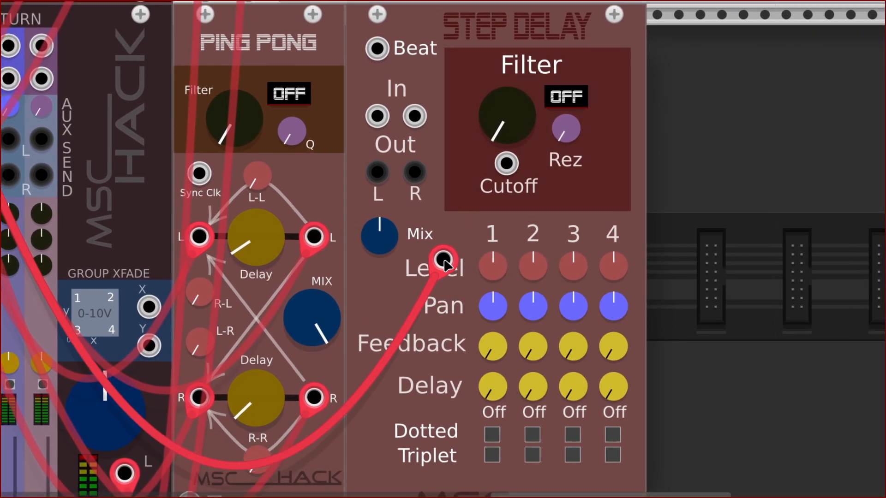
{"action": "left_click_drag", "start_coordinate": [444, 260], "coordinate": [385, 118]}
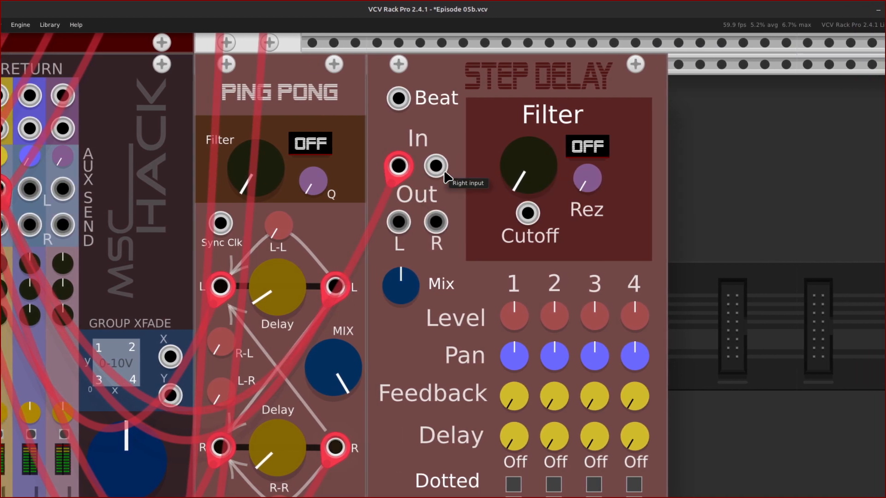
{"action": "right_click", "coordinate": [444, 174]}
{"action": "left_click", "coordinate": [445, 217]}
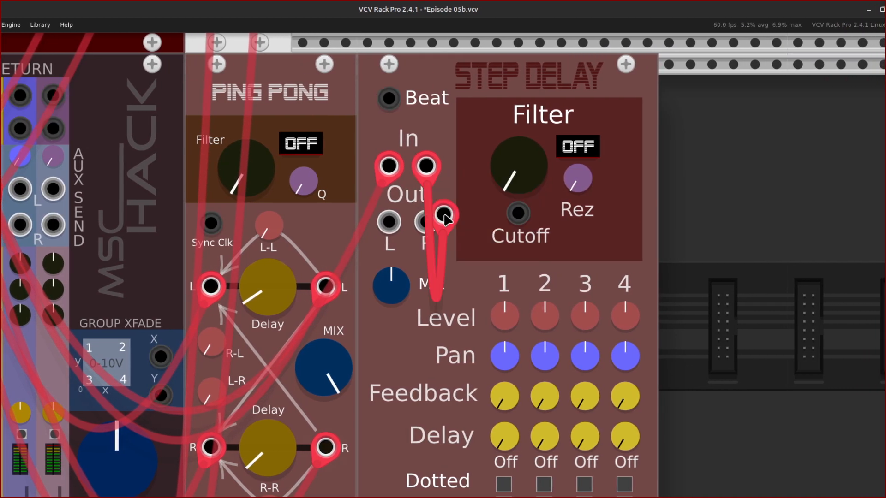
{"action": "left_click_drag", "start_coordinate": [444, 215], "coordinate": [273, 227]}
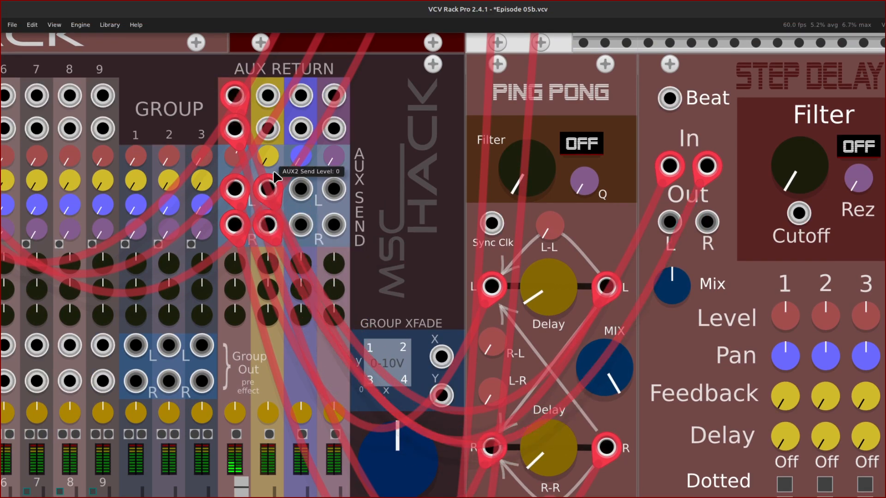
- Connect the Step Delay's left output to the mixer's AUX 2 left return with a red cable
{"action": "right_click", "coordinate": [269, 102]}
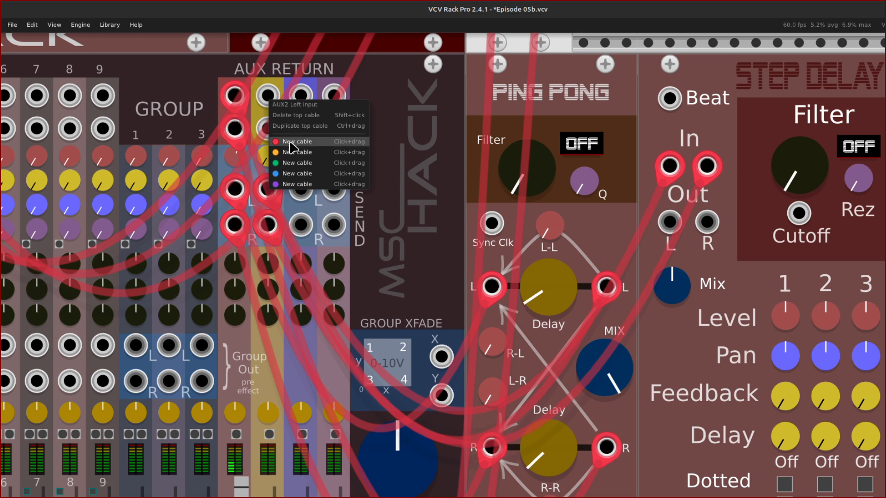
{"action": "left_click_drag", "start_coordinate": [290, 144], "coordinate": [535, 362]}
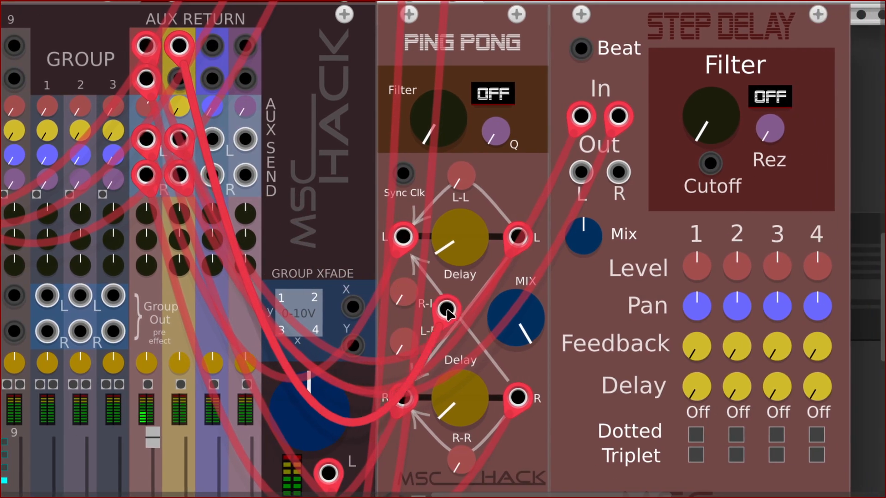
{"action": "left_click_drag", "start_coordinate": [447, 312], "coordinate": [602, 209]}
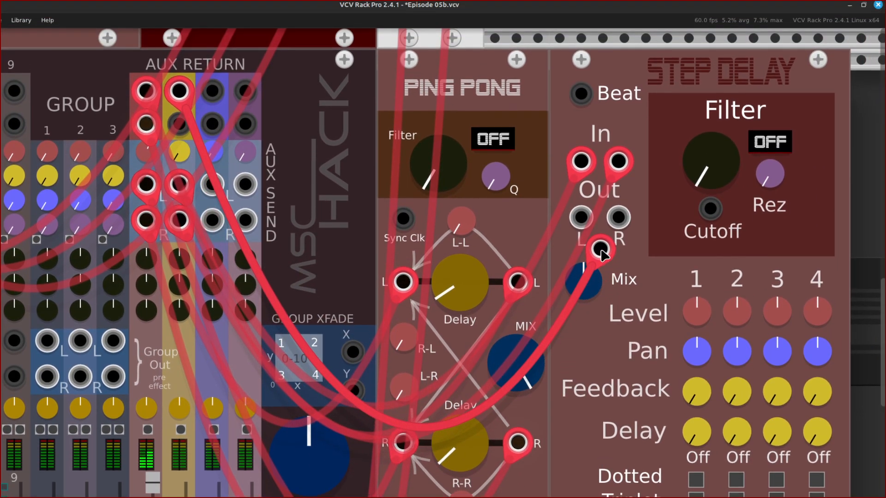
{"action": "left_click_drag", "start_coordinate": [603, 254], "coordinate": [582, 218]}
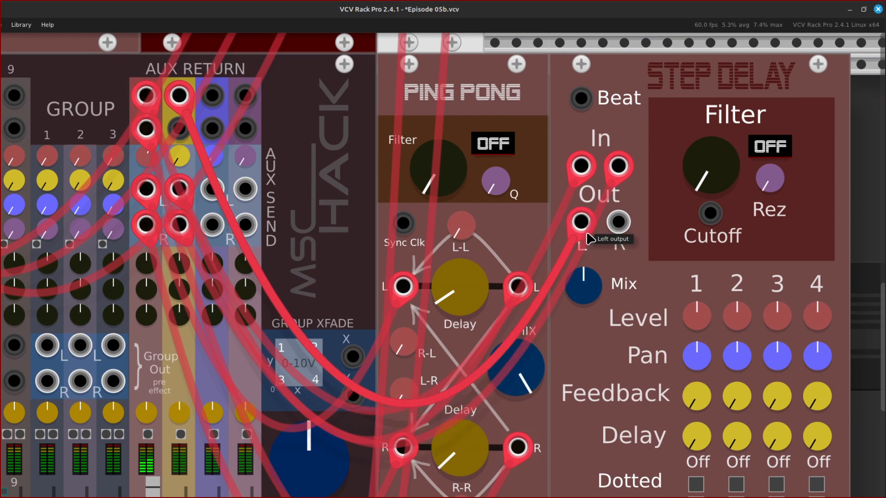
{"action": "right_click", "coordinate": [618, 229]}
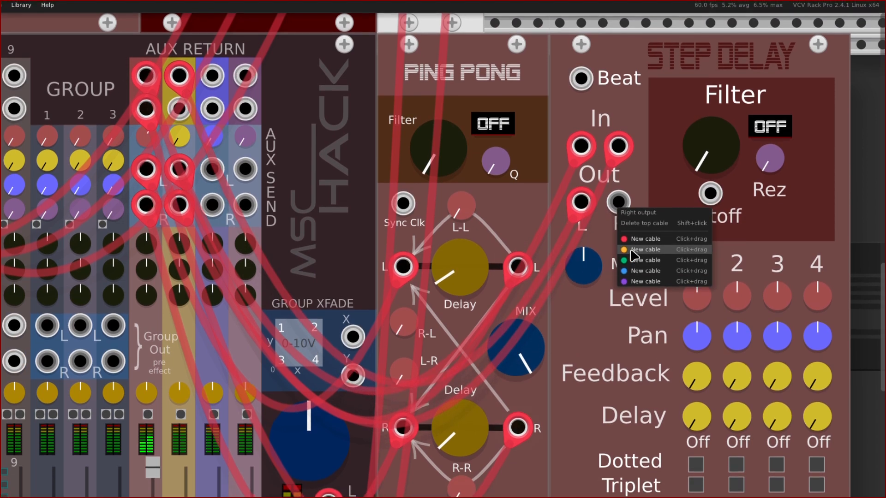
{"action": "left_click", "coordinate": [635, 249]}
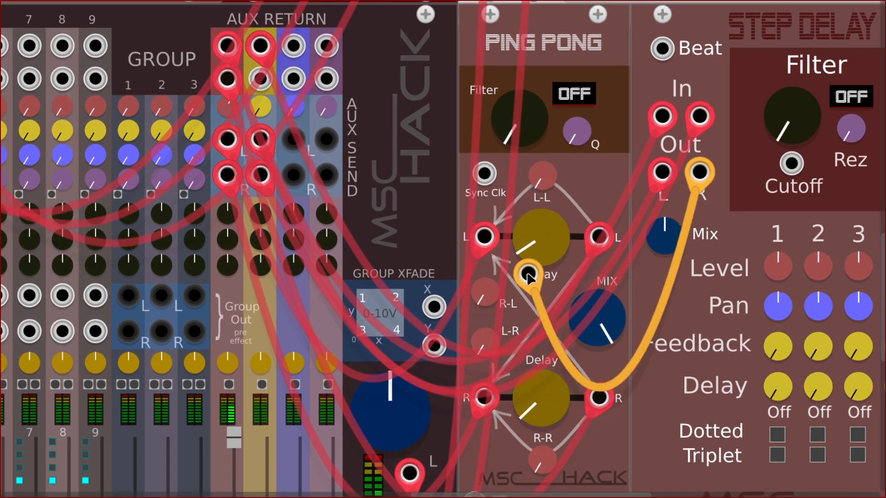
{"action": "left_click_drag", "start_coordinate": [528, 273], "coordinate": [658, 297]}
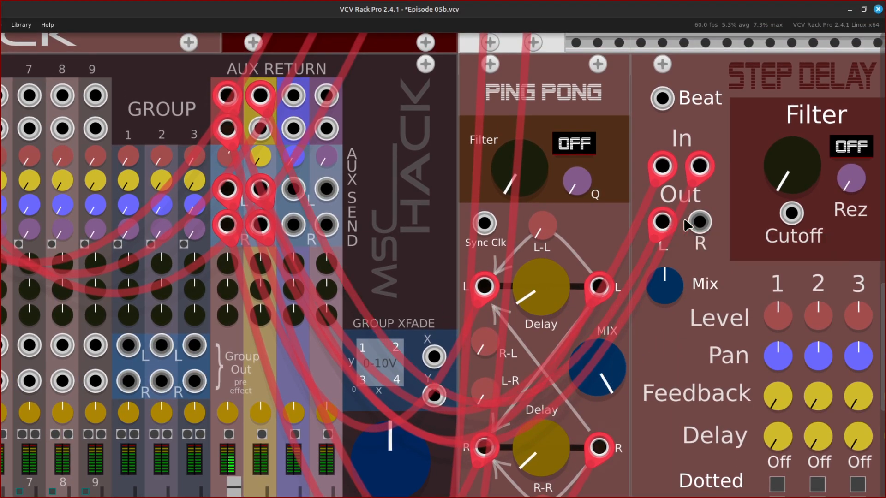
- Connect the Step Delay's right output to the mixer's AUX 2 right return with a red cable
{"action": "right_click", "coordinate": [699, 223]}
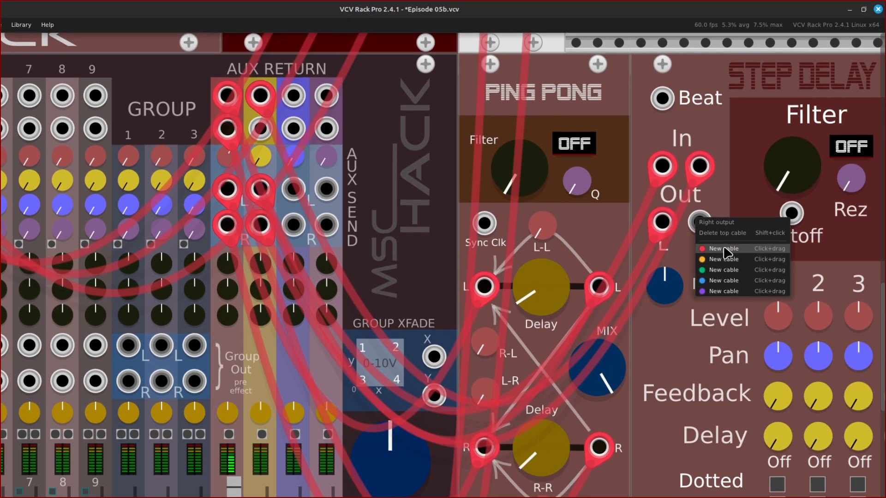
{"action": "left_click_drag", "start_coordinate": [725, 252], "coordinate": [326, 189]}
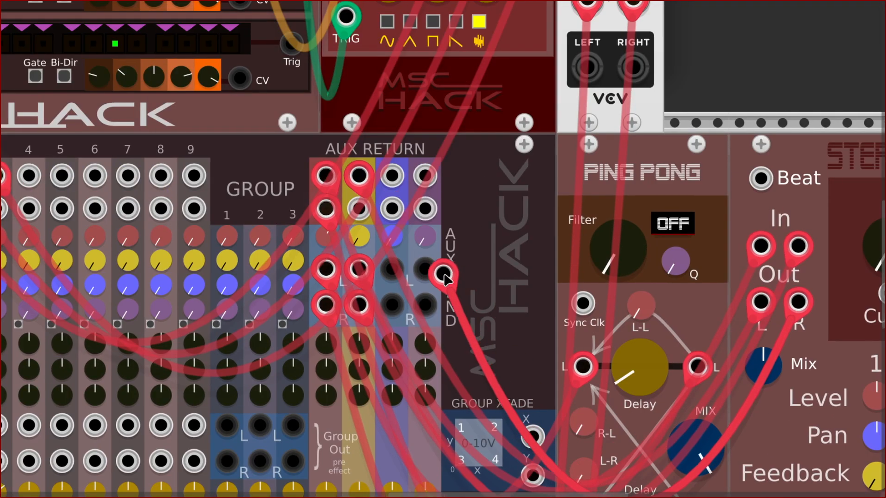
{"action": "left_click_drag", "start_coordinate": [444, 275], "coordinate": [379, 306]}
{"action": "left_click_drag", "start_coordinate": [444, 307], "coordinate": [469, 308]}
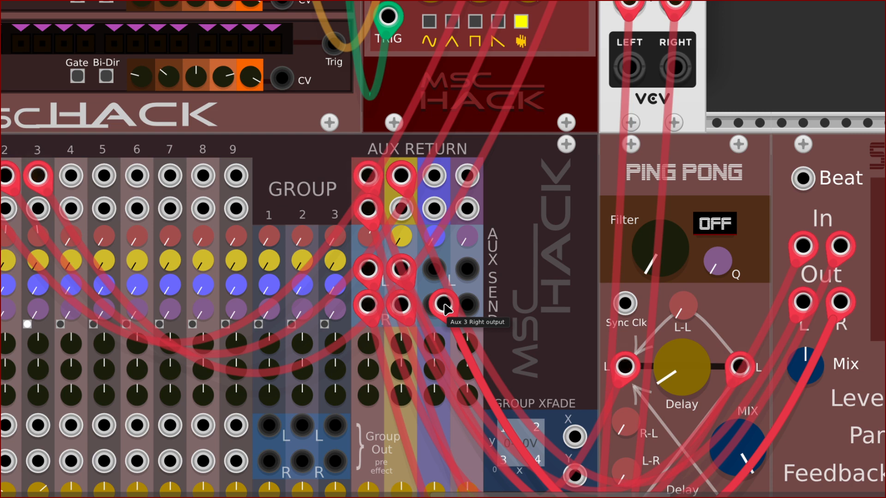
{"action": "left_click_drag", "start_coordinate": [444, 307], "coordinate": [401, 209]}
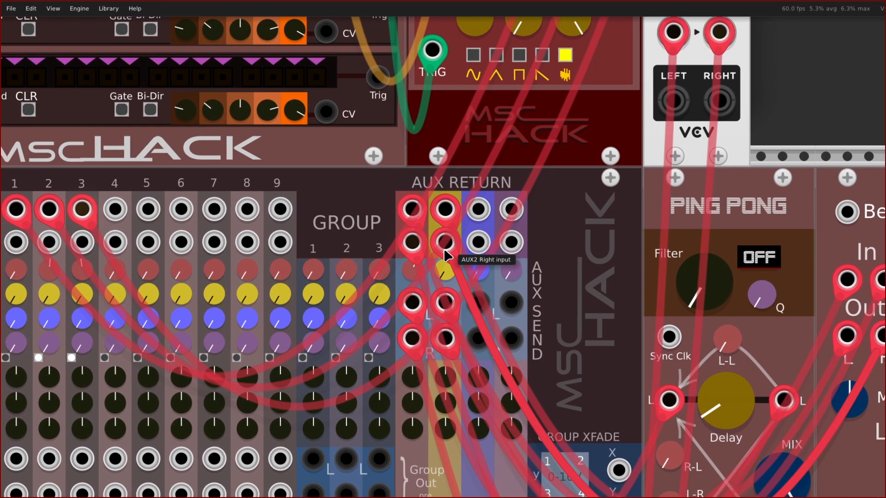
{"action": "left_click_drag", "start_coordinate": [444, 250], "coordinate": [444, 249]}
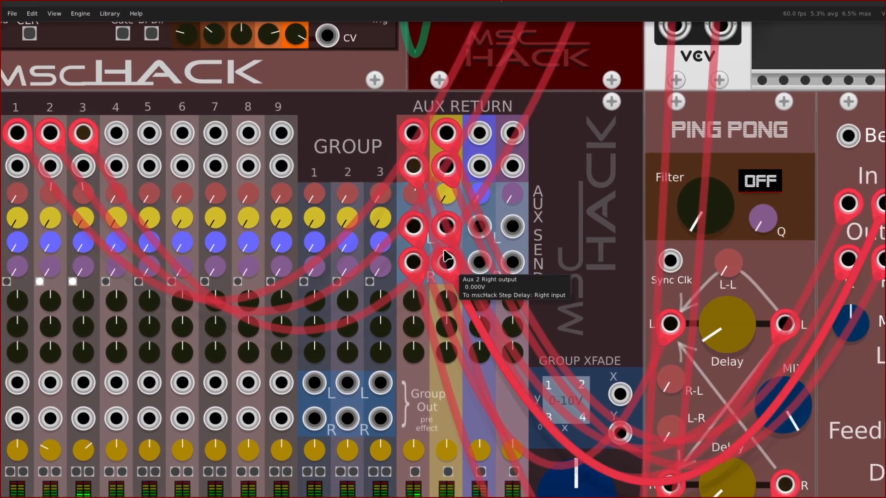
- Set the channel 1 AUX 2 send level on the mixer to about 0.53
{"action": "scroll", "coordinate": [411, 273], "scroll_direction": "down", "scroll_amount": 5}
{"action": "scroll", "coordinate": [409, 270], "scroll_direction": "left", "scroll_amount": 13}
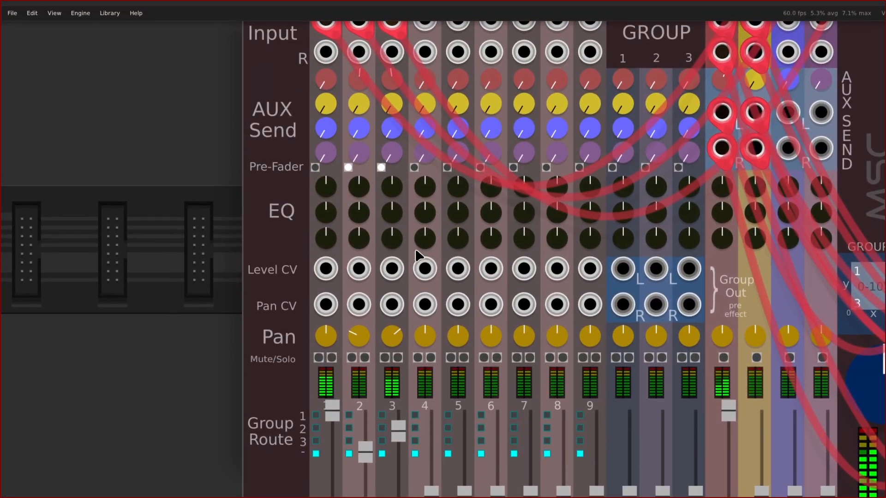
{"action": "scroll", "coordinate": [493, 388], "scroll_direction": "up", "scroll_amount": 5}
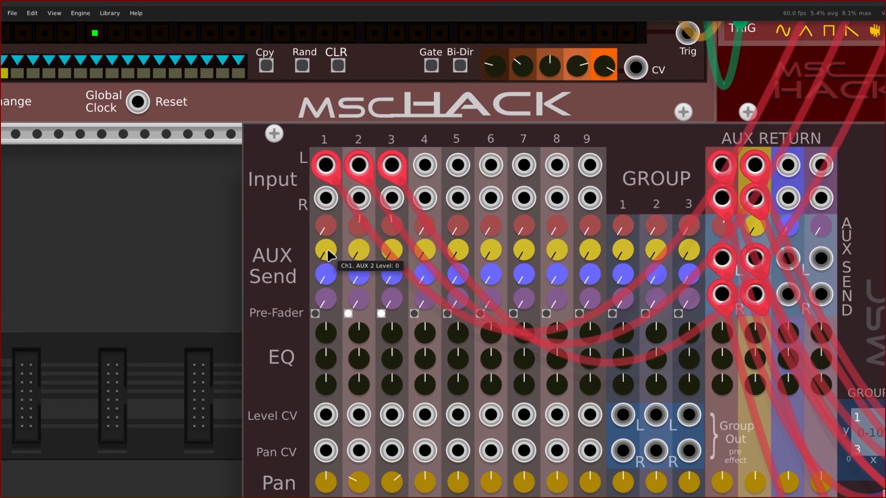
{"action": "left_click_drag", "start_coordinate": [327, 249], "coordinate": [327, 206]}
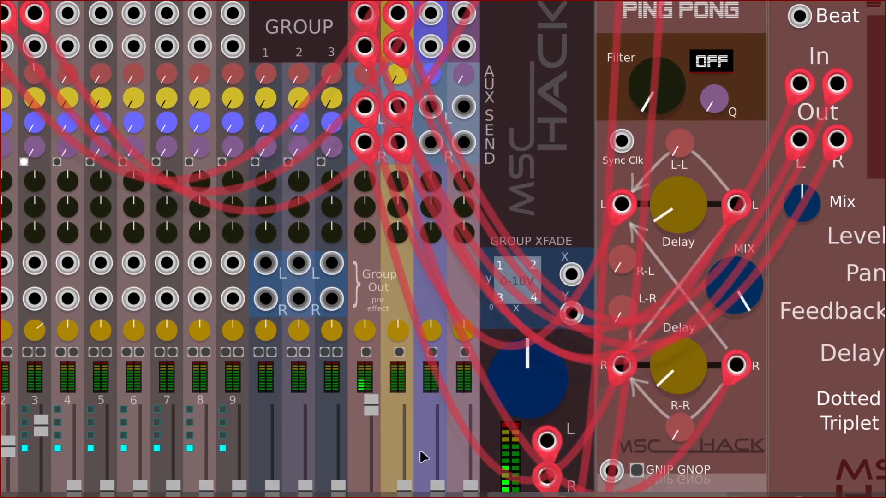
- Raise the mixer's AUX 2 level fader to nearly full and set the AUX 2 send level to about halfway
{"action": "scroll", "coordinate": [408, 453], "scroll_direction": "down", "scroll_amount": 5}
{"action": "left_click_drag", "start_coordinate": [397, 317], "coordinate": [360, 267]}
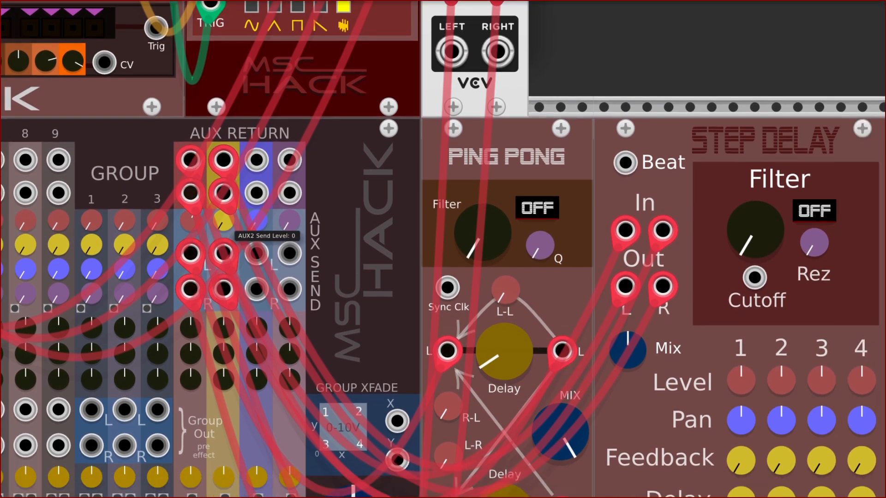
{"action": "left_click_drag", "start_coordinate": [226, 224], "coordinate": [226, 203]}
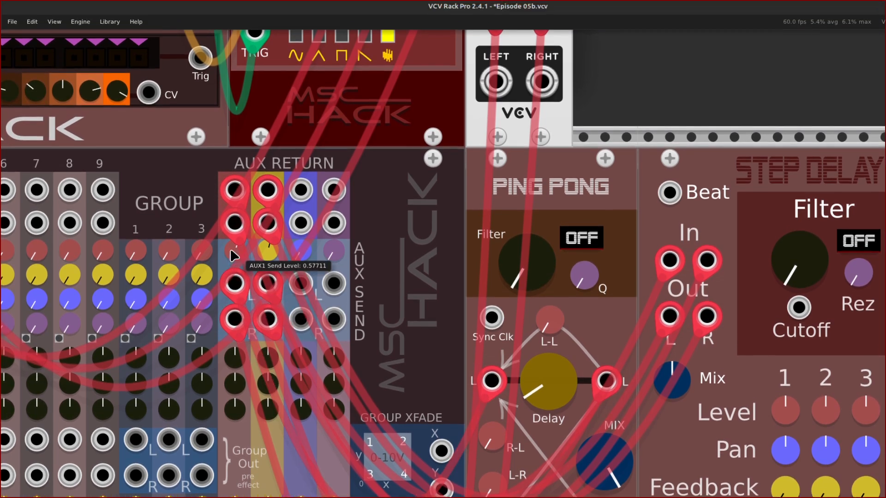
{"action": "left_click_drag", "start_coordinate": [233, 243], "coordinate": [233, 243]}
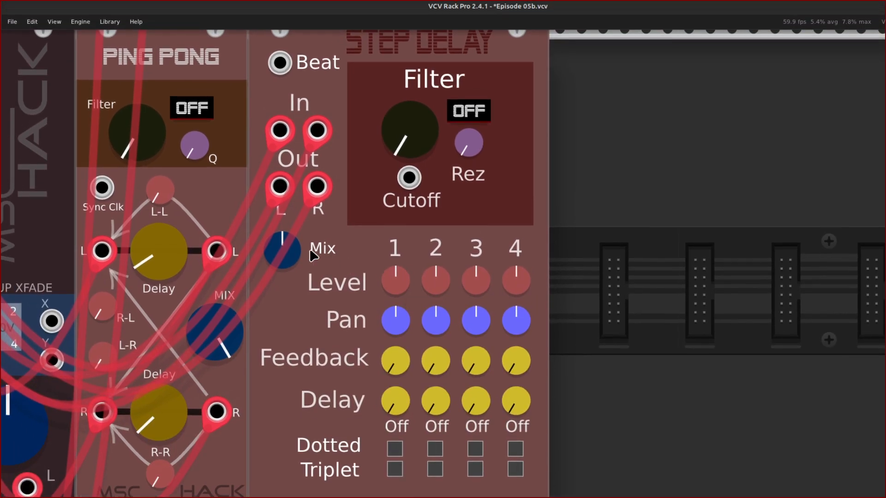
- Turn the Step Delay's Mix fully to wet
{"action": "left_click_drag", "start_coordinate": [288, 253], "coordinate": [245, 210]}
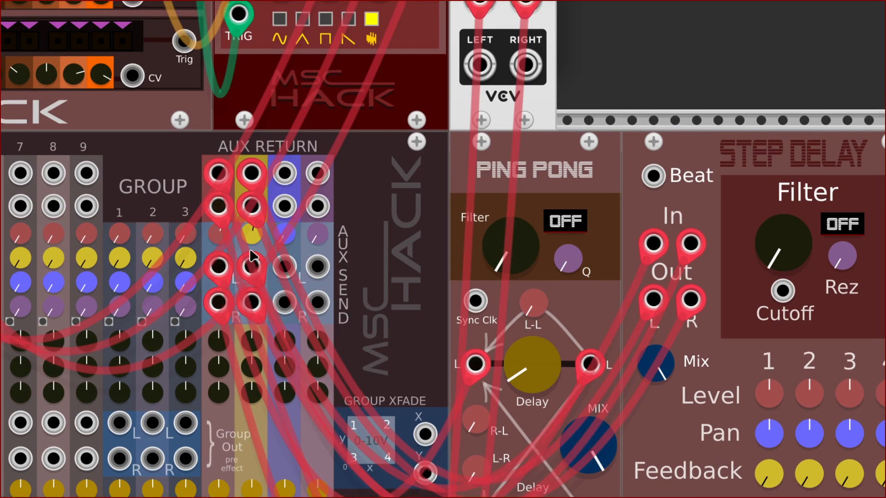
{"action": "scroll", "coordinate": [209, 248], "scroll_direction": "left", "scroll_amount": 15}
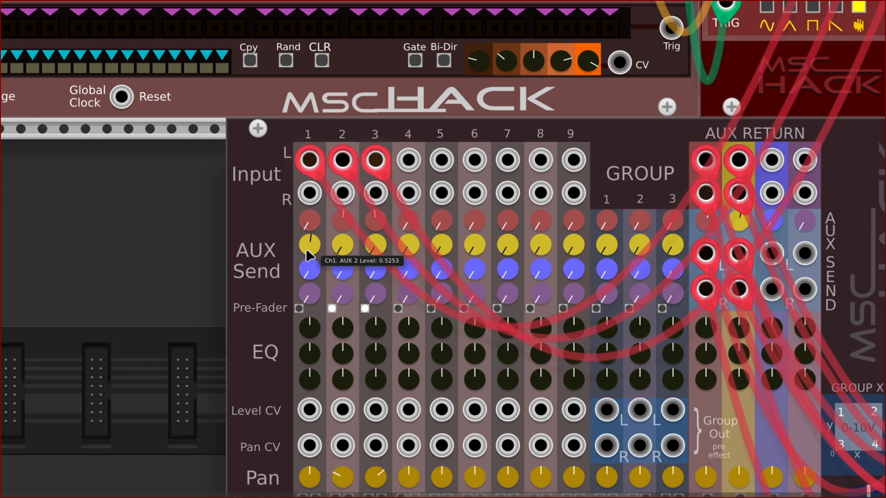
{"action": "scroll", "coordinate": [306, 248], "scroll_direction": "right", "scroll_amount": 20}
{"action": "scroll", "coordinate": [359, 275], "scroll_direction": "right", "scroll_amount": 2}
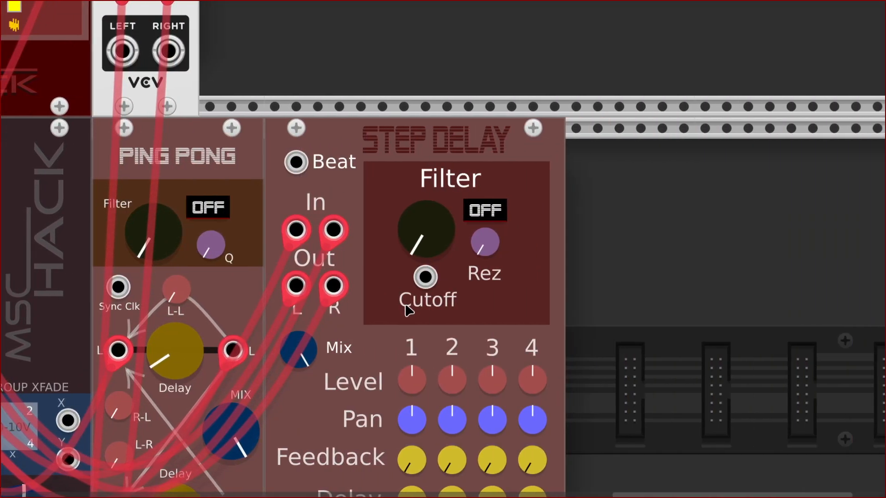
- Set the delay time of the Step Delay's first column to Half
{"action": "scroll", "coordinate": [406, 306], "scroll_direction": "down", "scroll_amount": 3}
{"action": "scroll", "coordinate": [422, 339], "scroll_direction": "down", "scroll_amount": 4}
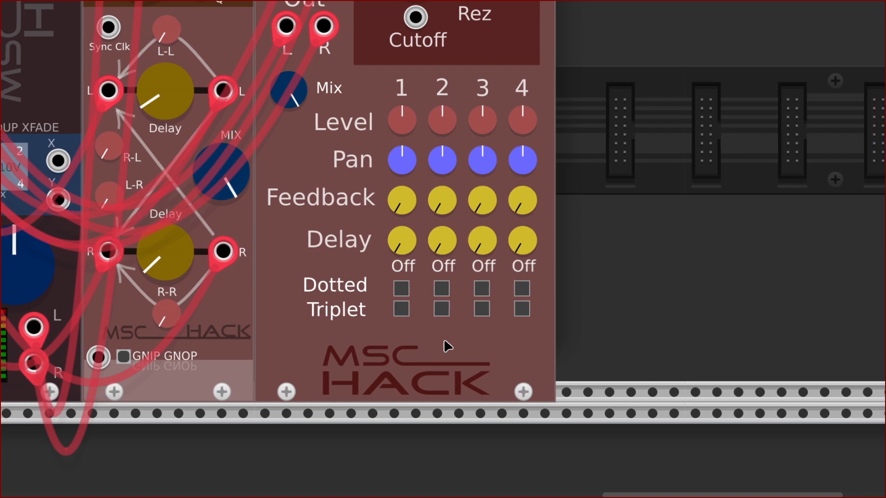
{"action": "scroll", "coordinate": [422, 265], "scroll_direction": "up", "scroll_amount": 2}
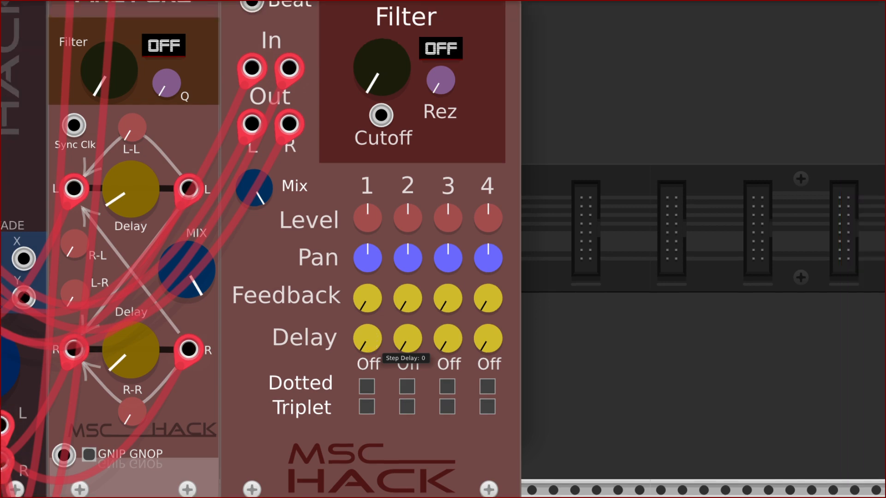
{"action": "left_click_drag", "start_coordinate": [368, 341], "coordinate": [368, 325]}
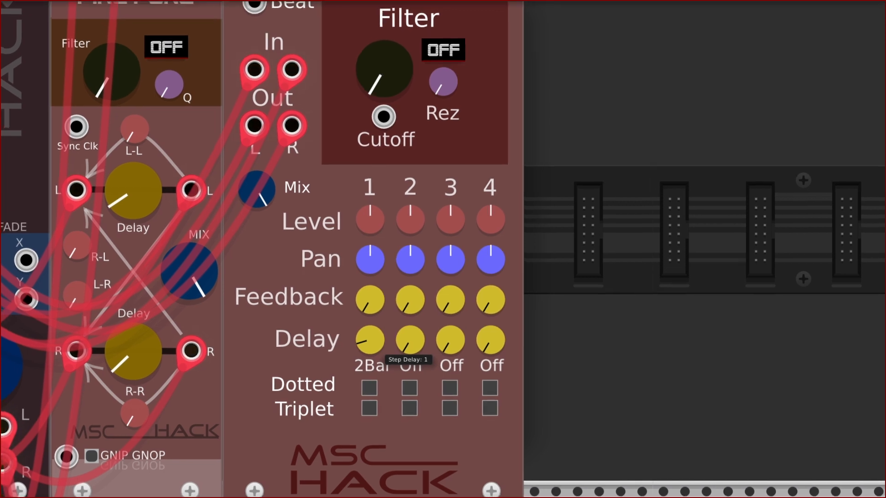
{"action": "left_click_drag", "start_coordinate": [368, 340], "coordinate": [368, 325]}
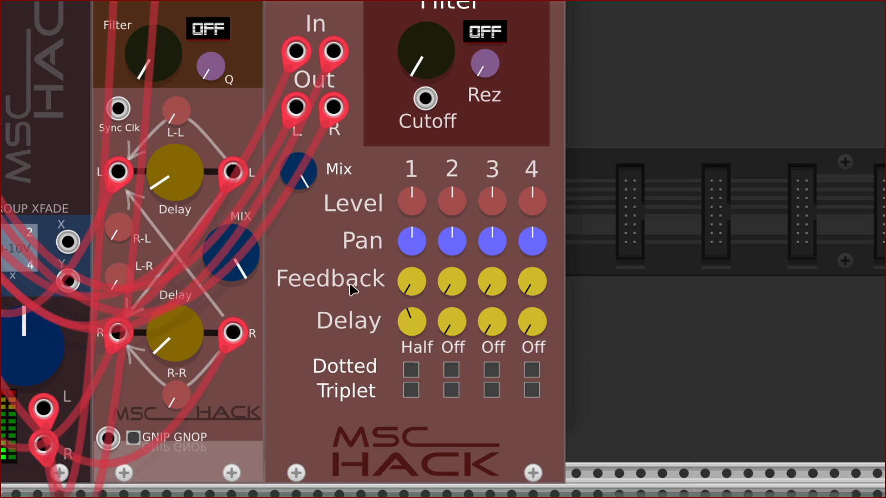
- Randomize all parameters of the Step Delay module
{"action": "right_click", "coordinate": [342, 272]}
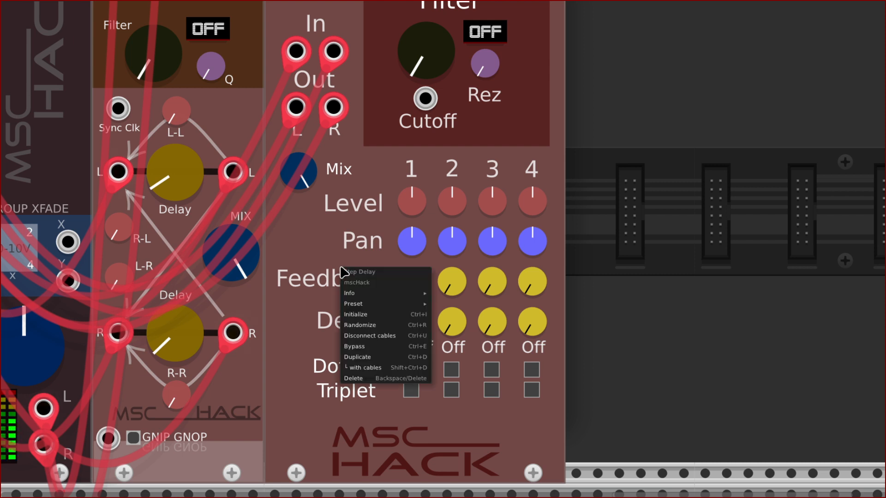
{"action": "left_click", "coordinate": [364, 326]}
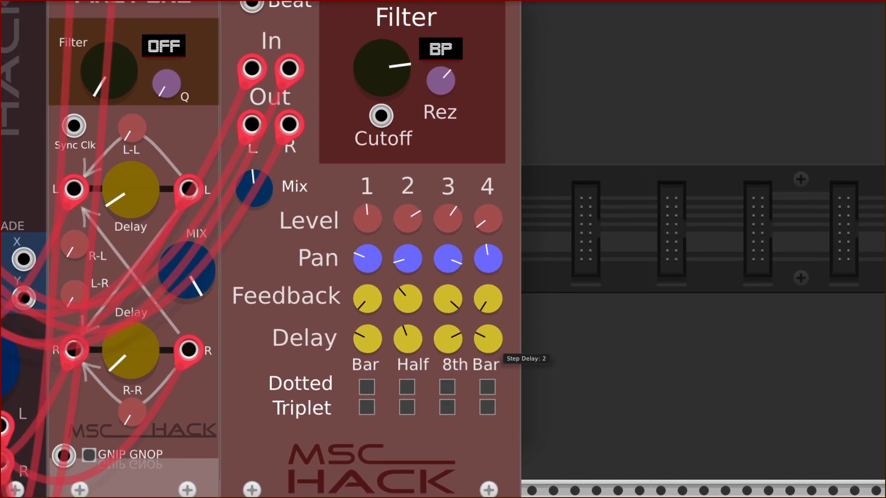
- Set the Step Delay's column 4 delay to 32nd, raise the feedback of columns 1 and 4, and lower that of column 3
{"action": "left_click_drag", "start_coordinate": [490, 356], "coordinate": [490, 334]}
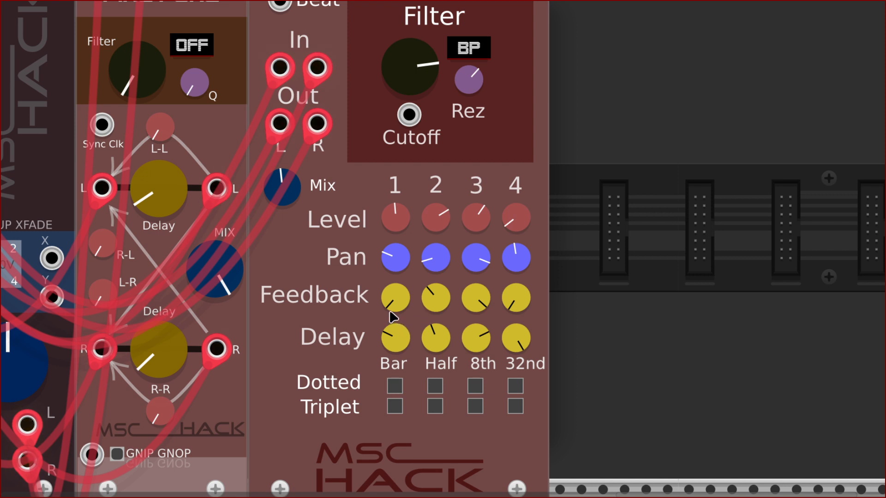
{"action": "left_click_drag", "start_coordinate": [397, 292], "coordinate": [397, 254]}
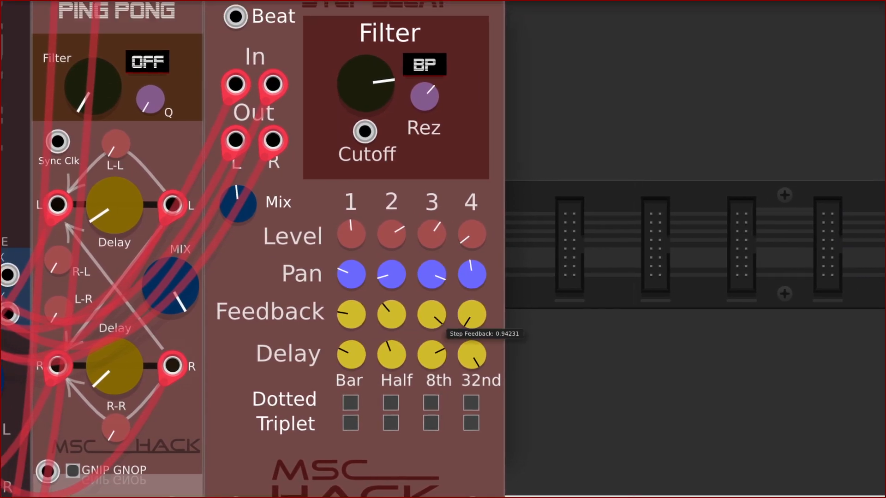
{"action": "left_click_drag", "start_coordinate": [444, 310], "coordinate": [471, 268]}
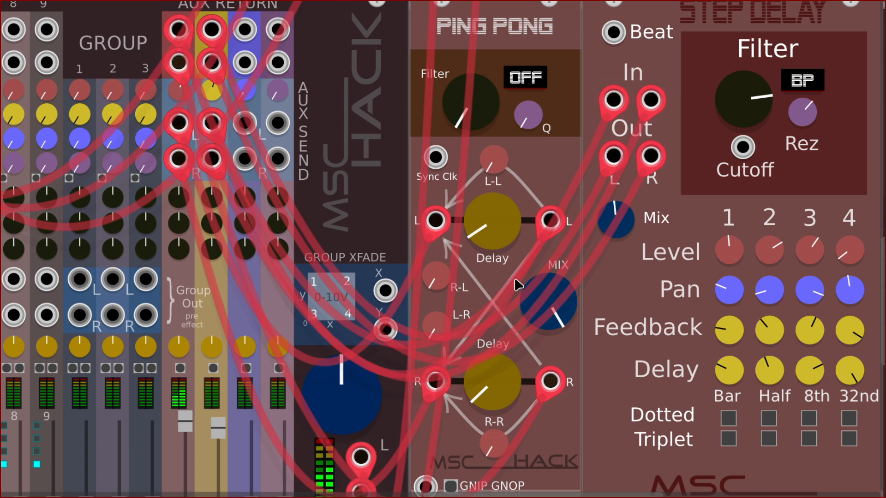
- Connect the Step Delay's Beat clock input to the clock source in the upper rack with a purple cable
{"action": "scroll", "coordinate": [516, 282], "scroll_direction": "right", "scroll_amount": 4}
{"action": "scroll", "coordinate": [517, 279], "scroll_direction": "up", "scroll_amount": 2}
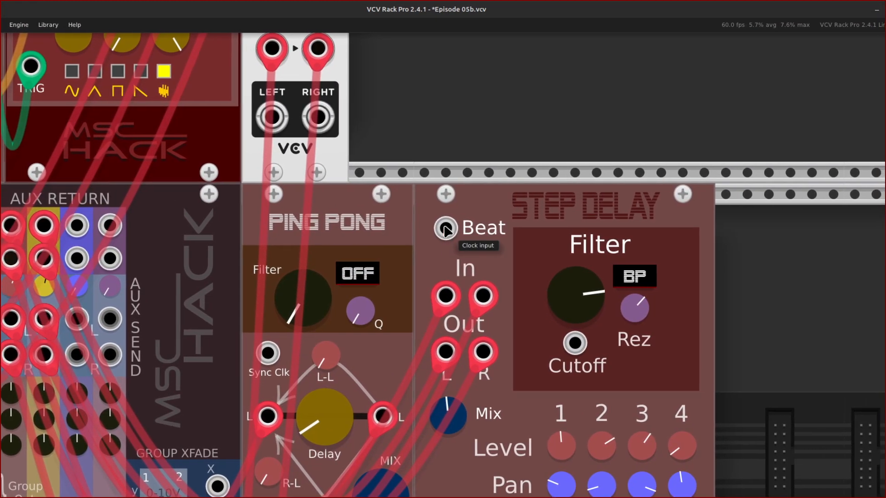
{"action": "right_click", "coordinate": [449, 229]}
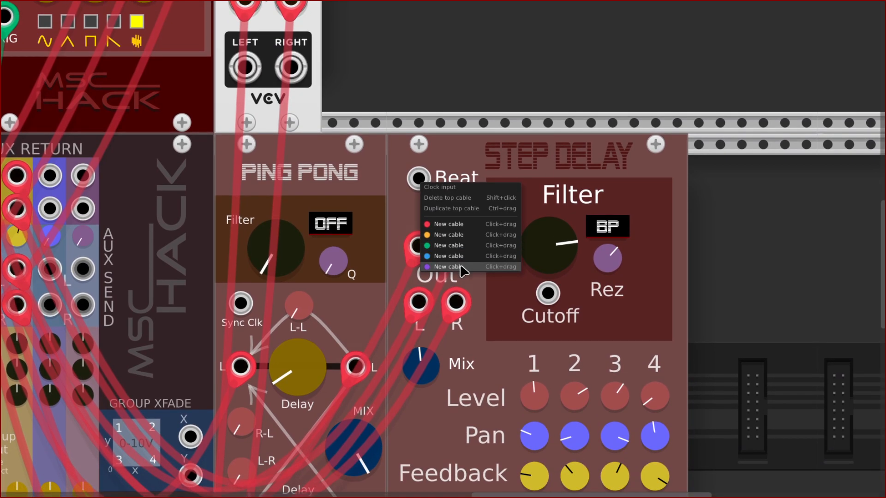
{"action": "left_click_drag", "start_coordinate": [459, 269], "coordinate": [213, 396]}
{"action": "left_click_drag", "start_coordinate": [303, 392], "coordinate": [345, 253]}
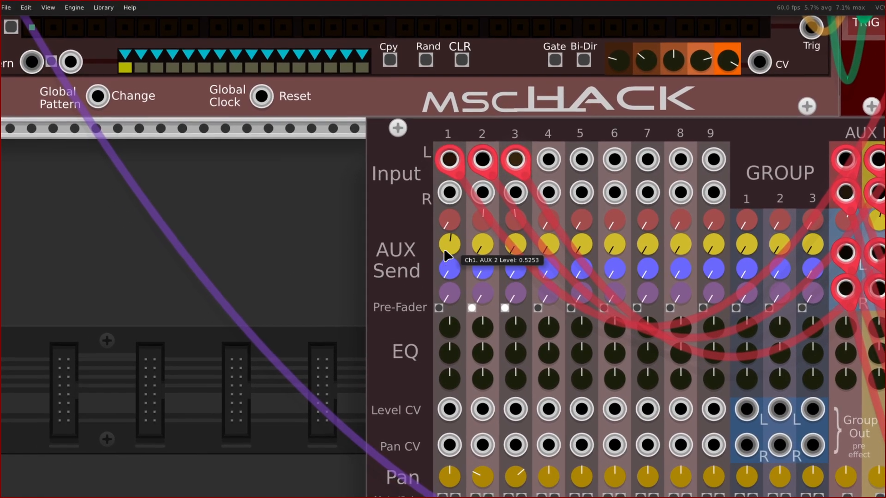
- Raise channel 1's AUX 2 send level and the mixer's master AUX 2 send level to maximum
{"action": "left_click_drag", "start_coordinate": [444, 266], "coordinate": [444, 203]}
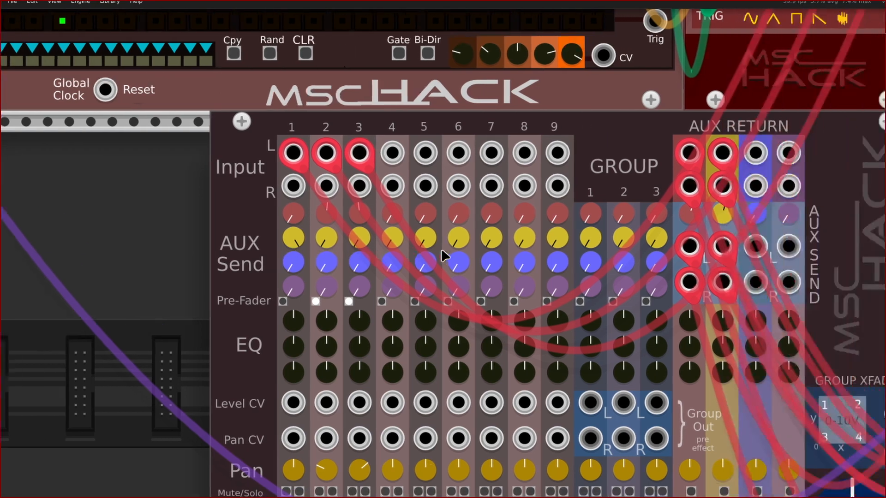
{"action": "scroll", "coordinate": [444, 254], "scroll_direction": "down", "scroll_amount": 3}
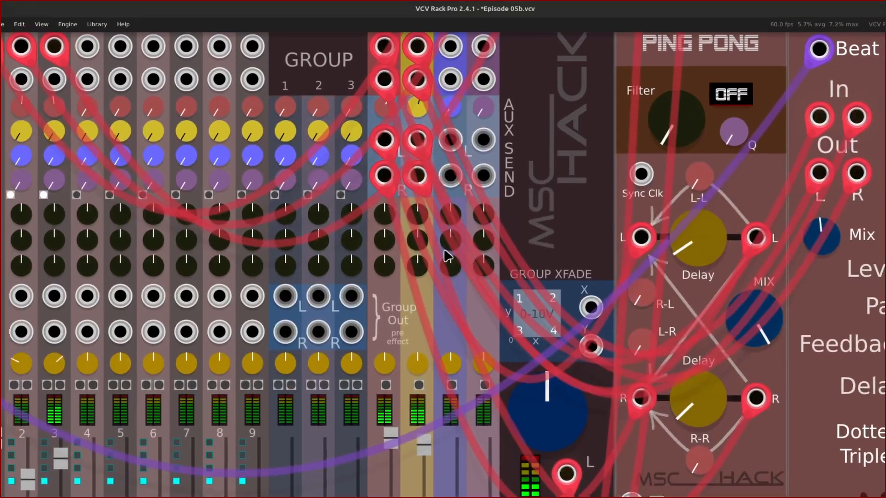
{"action": "scroll", "coordinate": [407, 222], "scroll_direction": "up", "scroll_amount": 3}
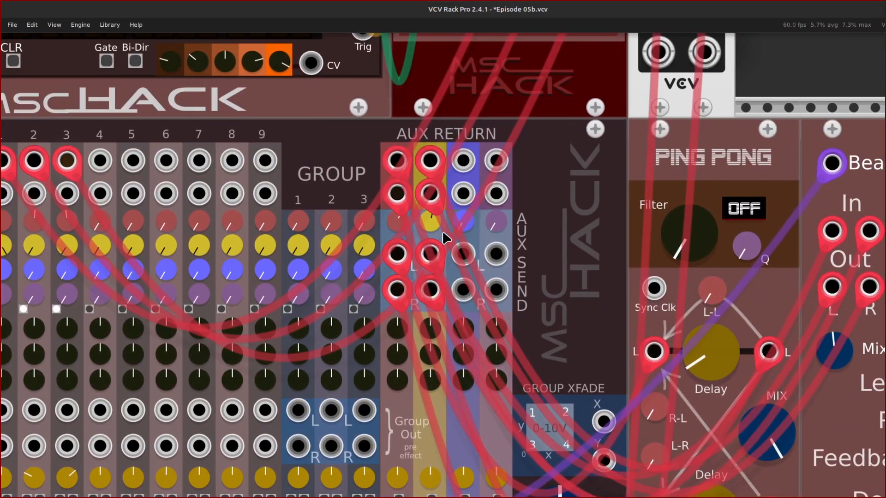
{"action": "left_click_drag", "start_coordinate": [405, 227], "coordinate": [388, 191]}
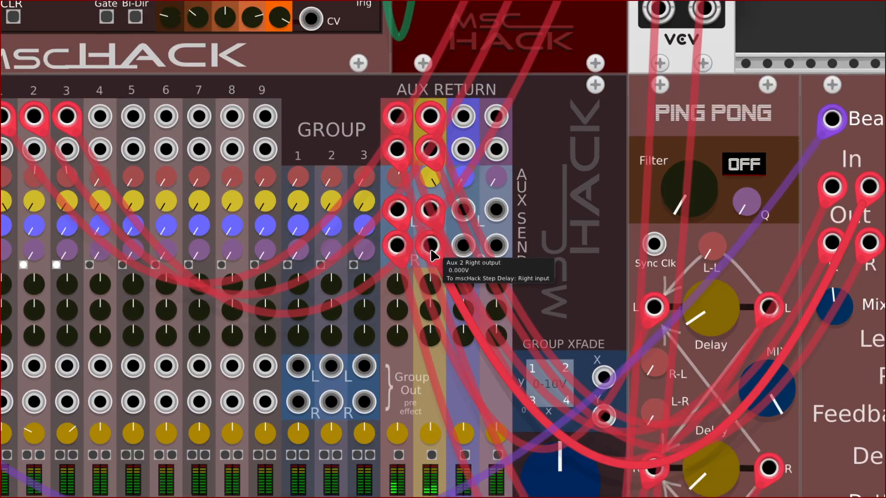
- Raise the mixer's AUX 2 level fader to 1
{"action": "scroll", "coordinate": [444, 435], "scroll_direction": "right", "scroll_amount": 3}
{"action": "scroll", "coordinate": [444, 425], "scroll_direction": "left", "scroll_amount": 1}
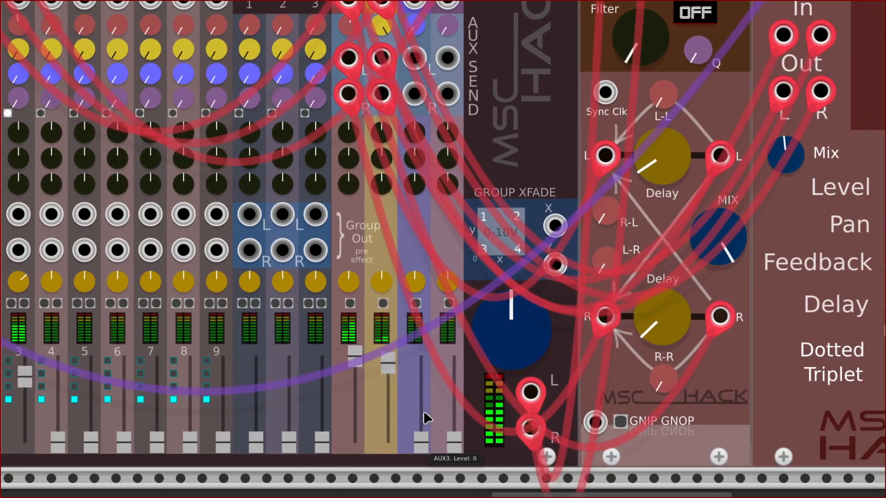
{"action": "left_click_drag", "start_coordinate": [389, 369], "coordinate": [389, 362]}
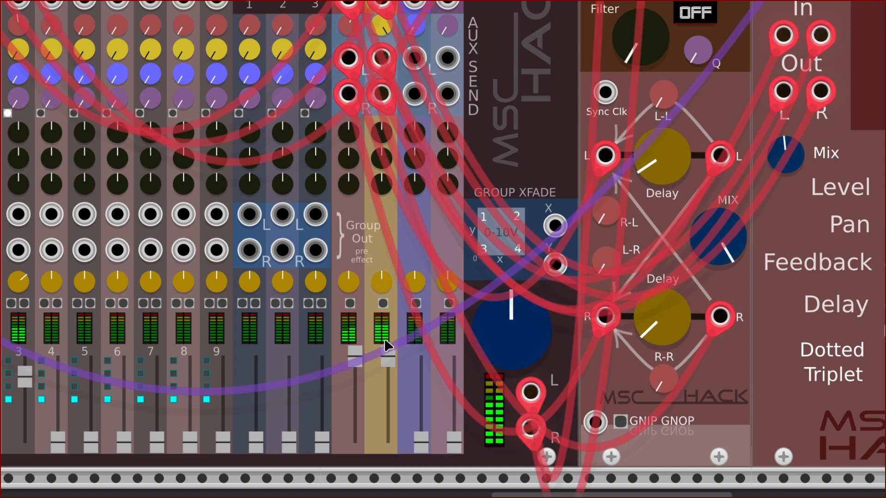
{"action": "mouse_move", "coordinate": [383, 346]}
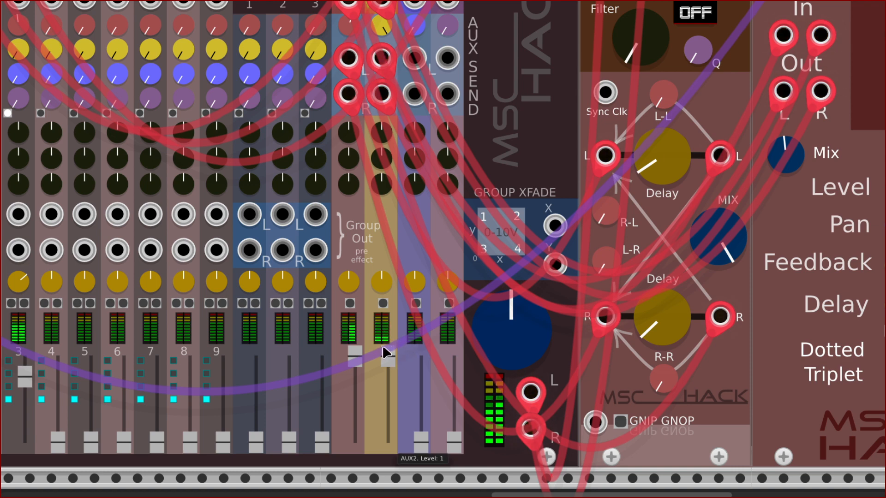
- Raise the Step Delay's wet/dry mix to 1
{"action": "scroll", "coordinate": [383, 346], "scroll_direction": "right", "scroll_amount": 10}
{"action": "scroll", "coordinate": [383, 345], "scroll_direction": "up", "scroll_amount": 5}
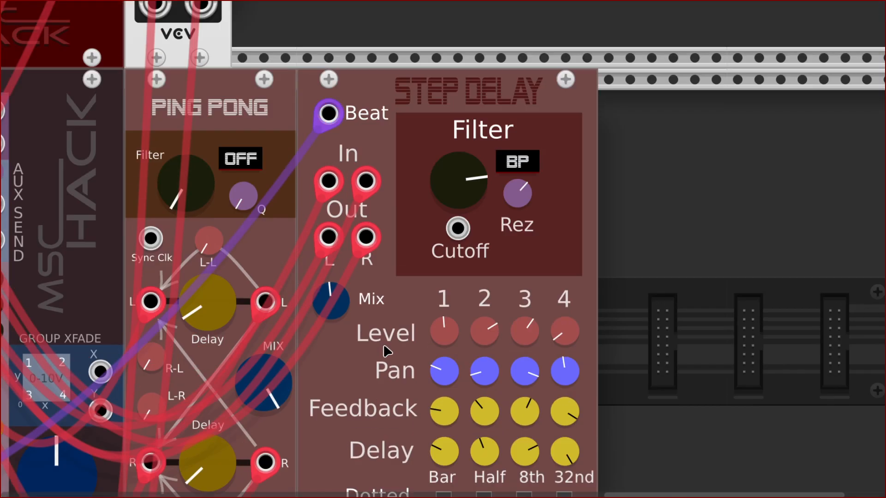
{"action": "scroll", "coordinate": [383, 344], "scroll_direction": "up", "scroll_amount": 1}
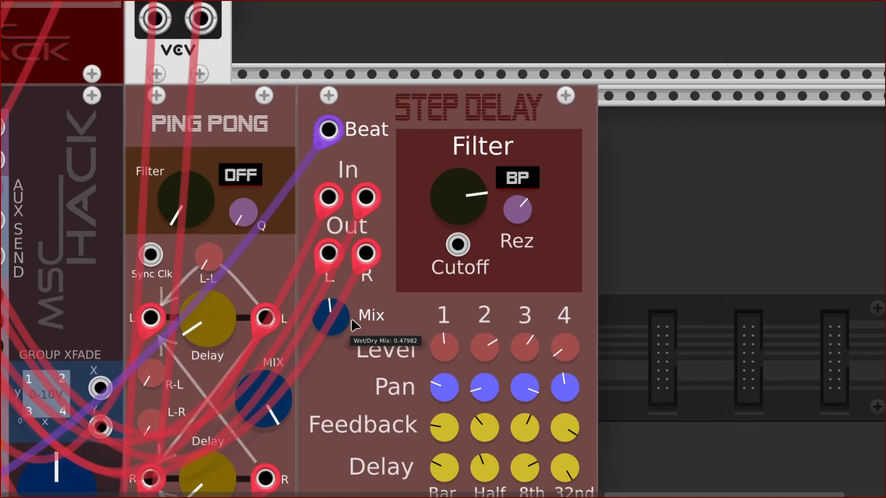
{"action": "scroll", "coordinate": [327, 333], "scroll_direction": "right", "scroll_amount": 2}
{"action": "scroll", "coordinate": [326, 333], "scroll_direction": "up", "scroll_amount": 1}
{"action": "left_click_drag", "start_coordinate": [327, 332], "coordinate": [327, 180]}
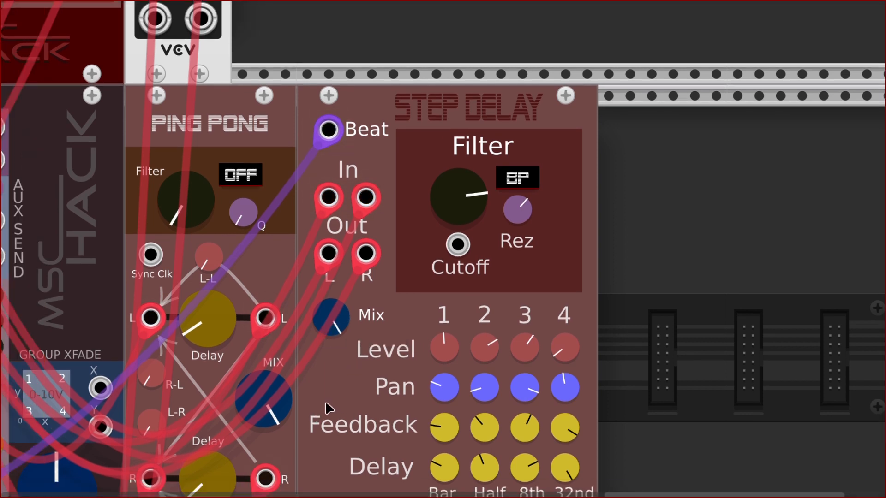
- Switch the Step Delay's filter type to OFF
{"action": "scroll", "coordinate": [318, 403], "scroll_direction": "down", "scroll_amount": 5}
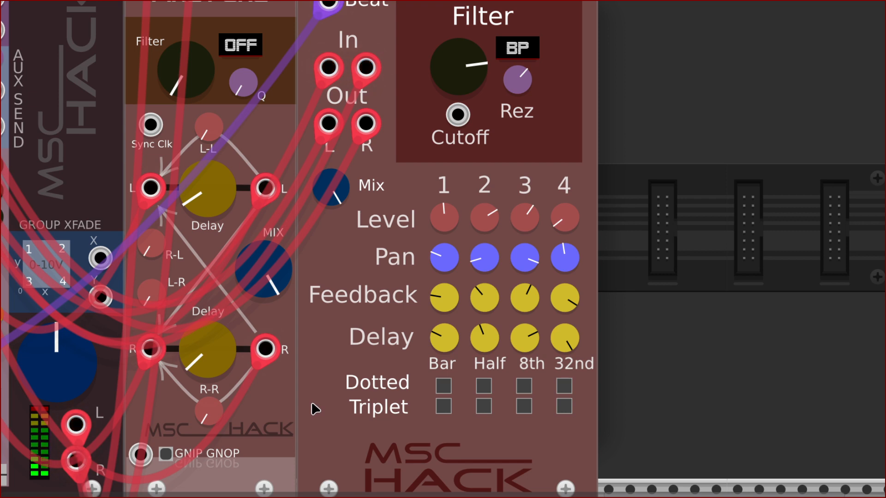
{"action": "scroll", "coordinate": [314, 408], "scroll_direction": "left", "scroll_amount": 5}
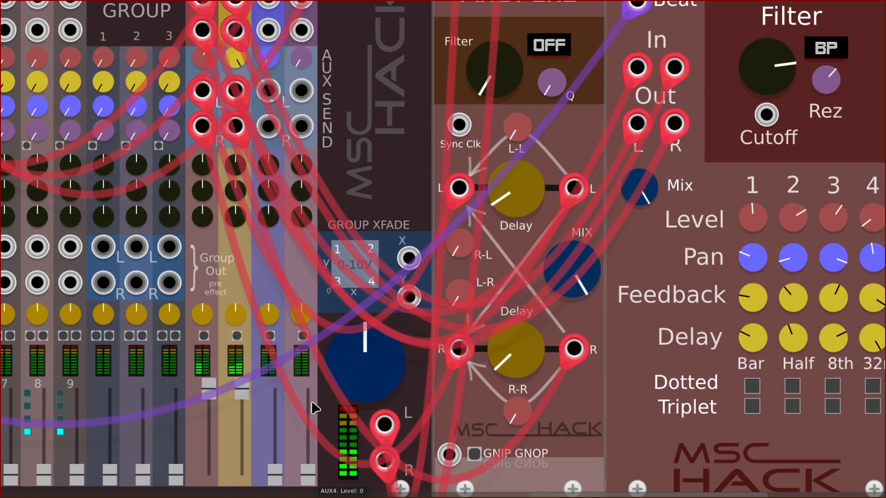
{"action": "scroll", "coordinate": [314, 409], "scroll_direction": "right", "scroll_amount": 15}
{"action": "scroll", "coordinate": [382, 360], "scroll_direction": "up", "scroll_amount": 8}
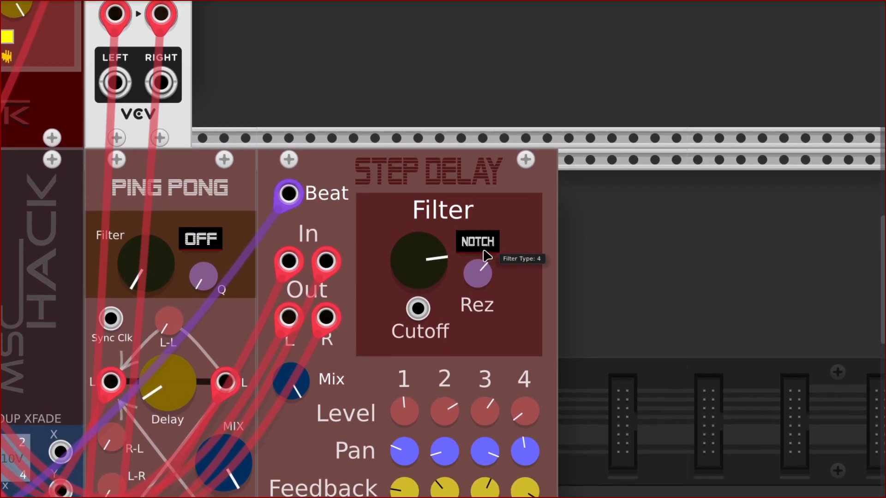
{"action": "left_click", "coordinate": [484, 248]}
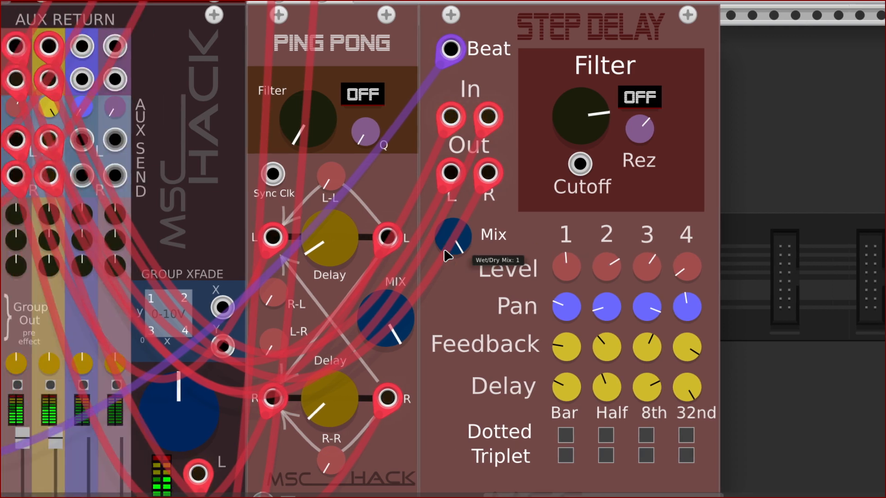
- Set the Step Delay's column 1 and column 2 delay times to 8th
{"action": "scroll", "coordinate": [443, 256], "scroll_direction": "left", "scroll_amount": 10}
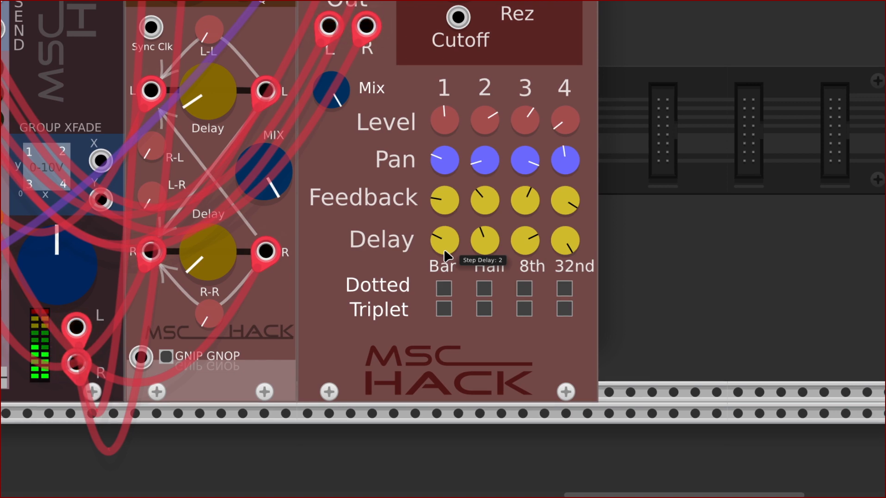
{"action": "key", "text": "Left"}
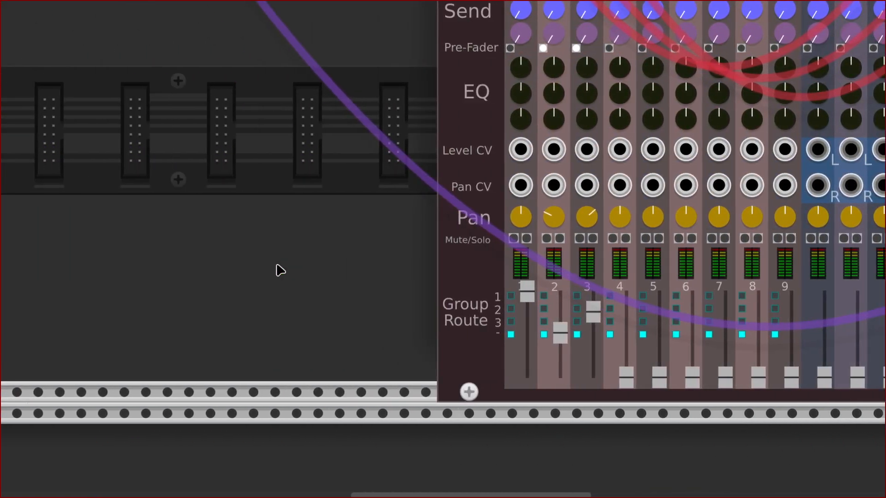
{"action": "key", "text": "Right"}
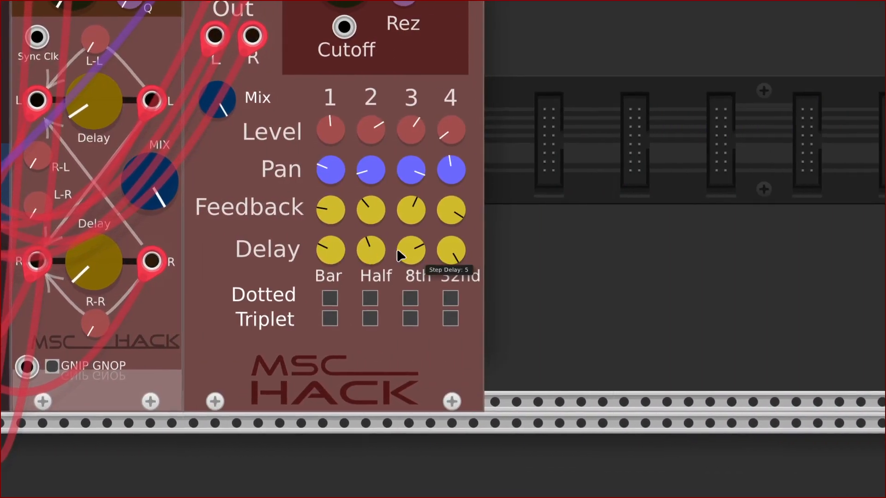
{"action": "key", "text": "Down"}
{"action": "key", "text": "Up"}
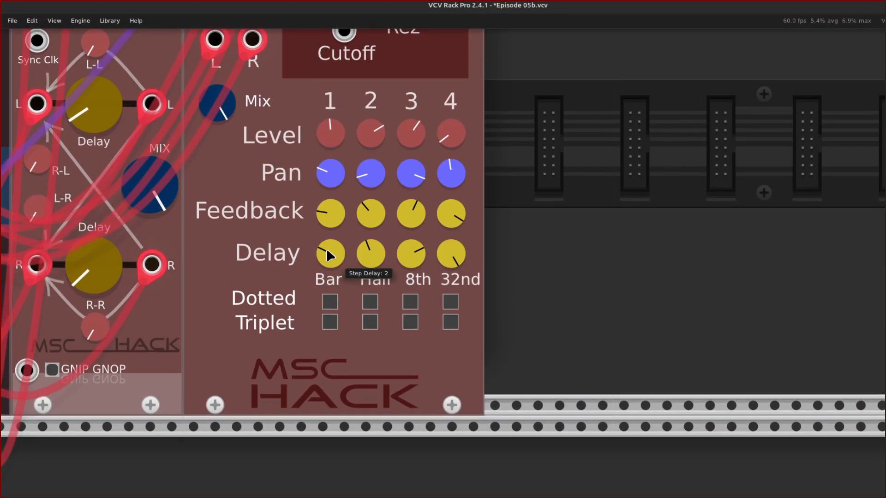
{"action": "left_click_drag", "start_coordinate": [328, 238], "coordinate": [328, 236]}
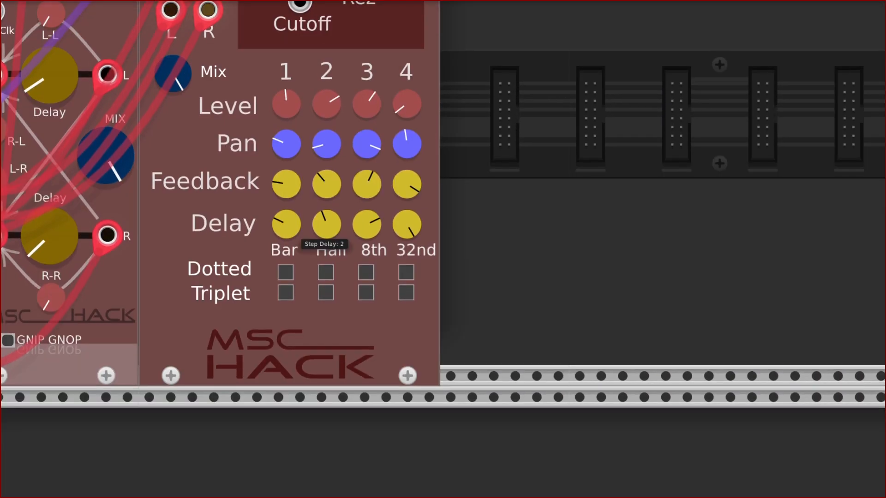
{"action": "left_click_drag", "start_coordinate": [286, 225], "coordinate": [286, 189]}
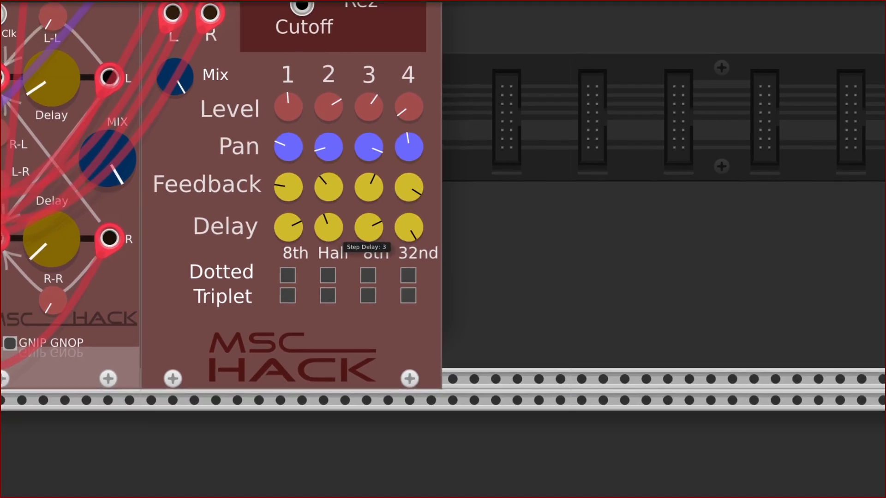
{"action": "left_click_drag", "start_coordinate": [329, 227], "coordinate": [328, 218]}
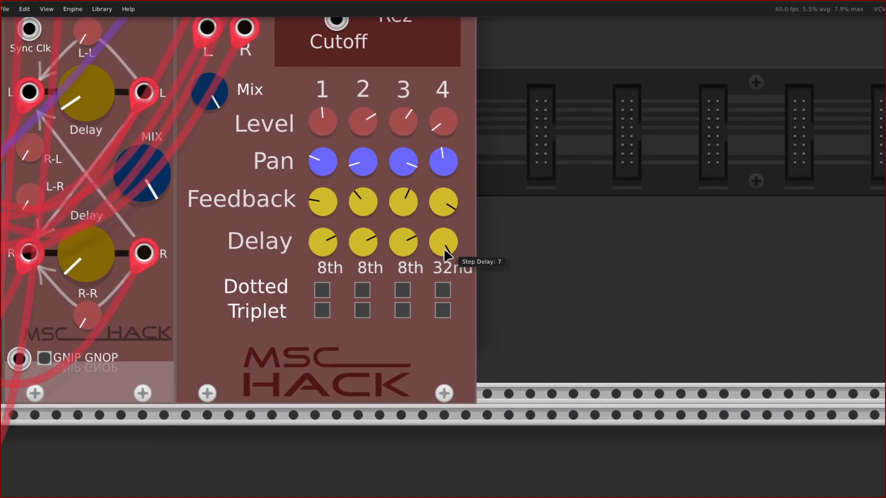
- Lower the release of the first Synth Drums voice to about 0.62
{"action": "key", "text": "Left"}
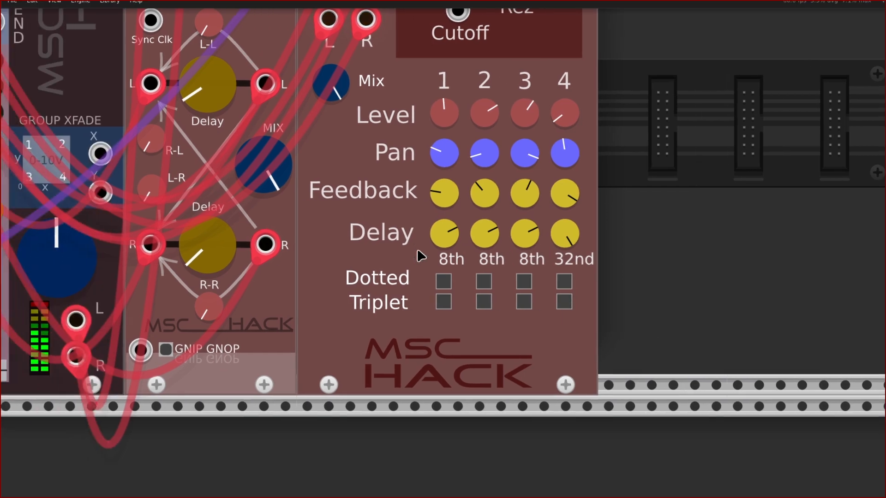
{"action": "key", "text": "Up"}
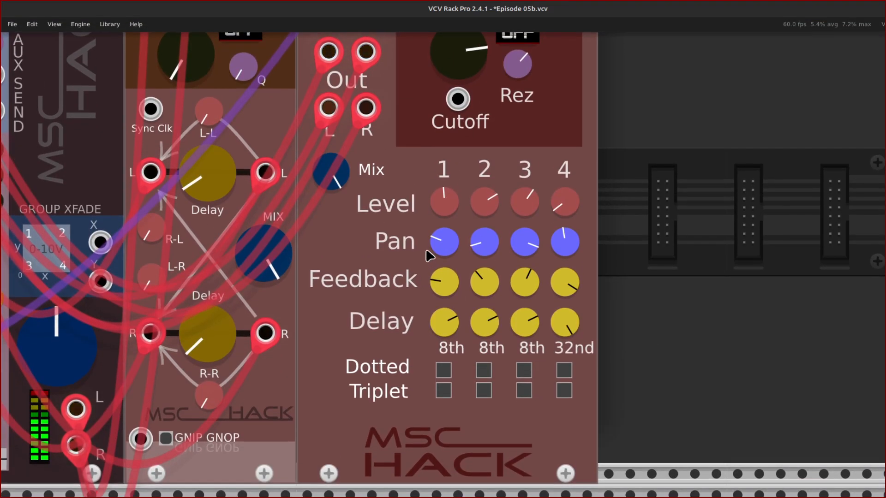
{"action": "key", "text": "Left"}
{"action": "scroll", "coordinate": [423, 250], "scroll_direction": "left", "scroll_amount": 20}
{"action": "scroll", "coordinate": [419, 249], "scroll_direction": "up", "scroll_amount": 20}
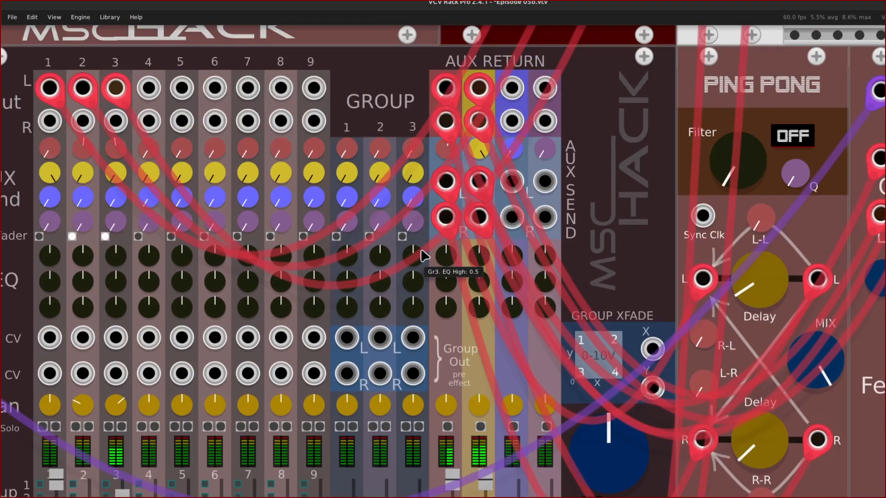
{"action": "scroll", "coordinate": [417, 249], "scroll_direction": "right", "scroll_amount": 9}
{"action": "scroll", "coordinate": [412, 250], "scroll_direction": "up", "scroll_amount": 12}
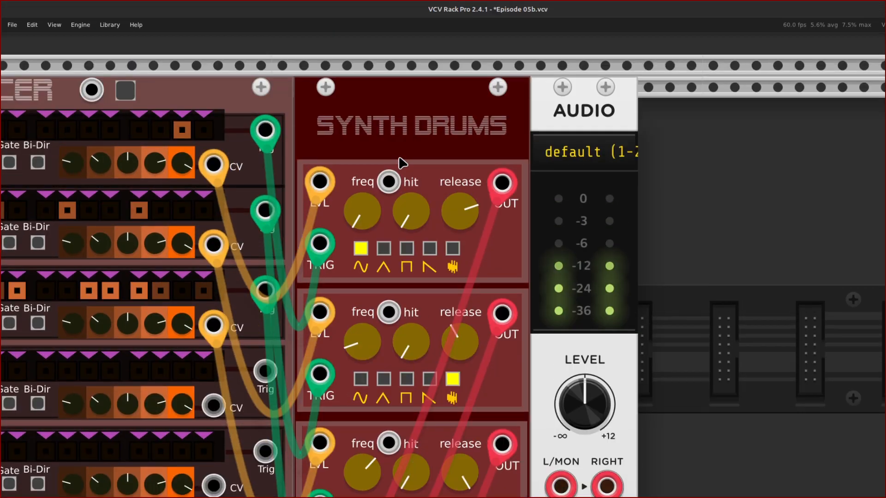
{"action": "mouse_move", "coordinate": [463, 223]}
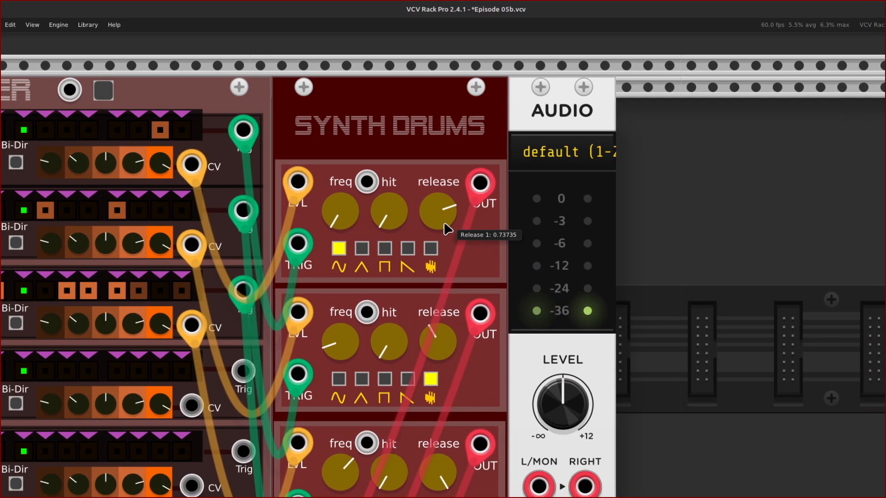
{"action": "left_click_drag", "start_coordinate": [448, 224], "coordinate": [448, 236]}
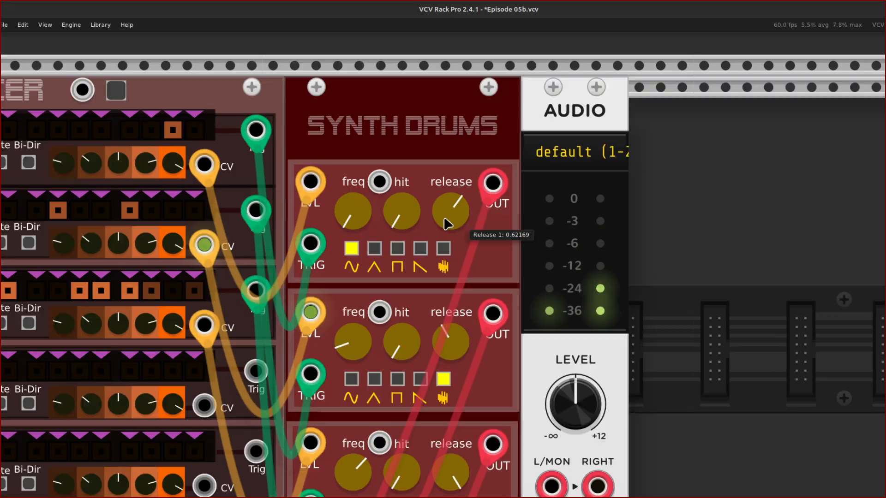
- Move the Step Delay's clock cable from the Clock 1 output to the Clock 2 output on the MSC Clock x4
{"action": "scroll", "coordinate": [359, 225], "scroll_direction": "left", "scroll_amount": 15}
{"action": "scroll", "coordinate": [361, 229], "scroll_direction": "left", "scroll_amount": 14}
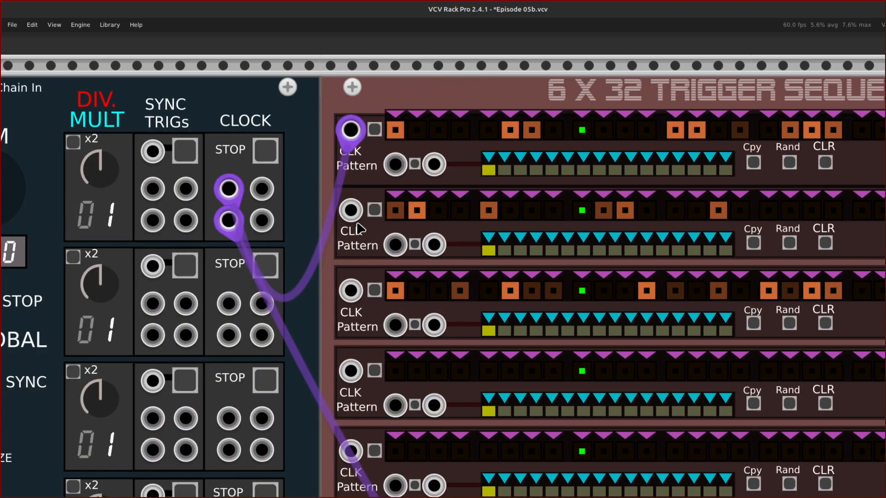
{"action": "scroll", "coordinate": [358, 221], "scroll_direction": "down", "scroll_amount": 7}
{"action": "scroll", "coordinate": [332, 204], "scroll_direction": "left", "scroll_amount": 5}
{"action": "scroll", "coordinate": [316, 200], "scroll_direction": "up", "scroll_amount": 4}
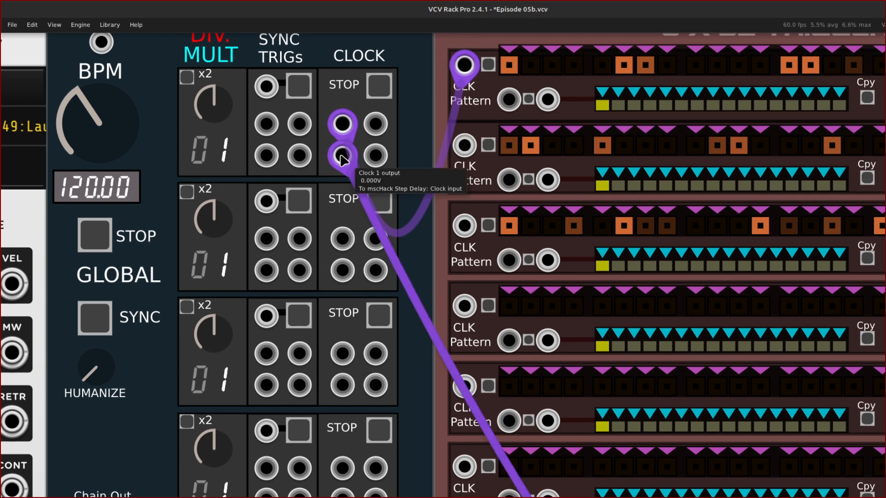
{"action": "left_click_drag", "start_coordinate": [342, 158], "coordinate": [344, 240]}
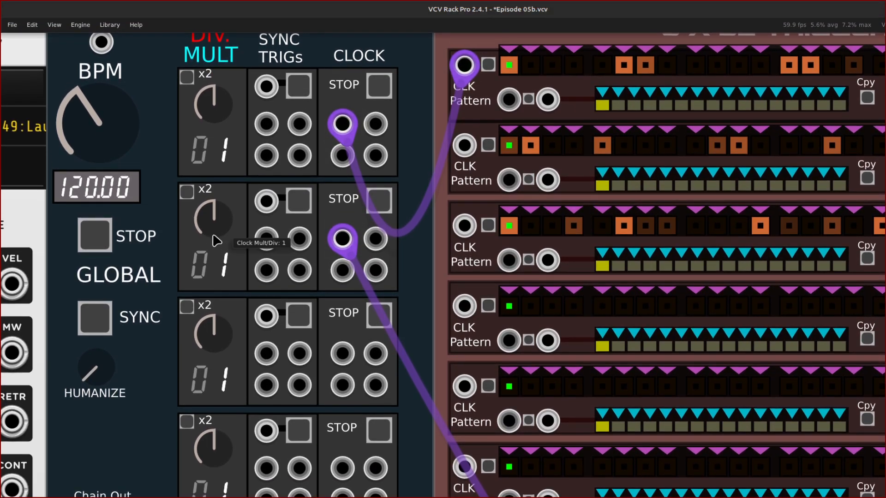
- Set the second clock's Mult/Div to x 2
{"action": "right_click", "coordinate": [207, 204]}
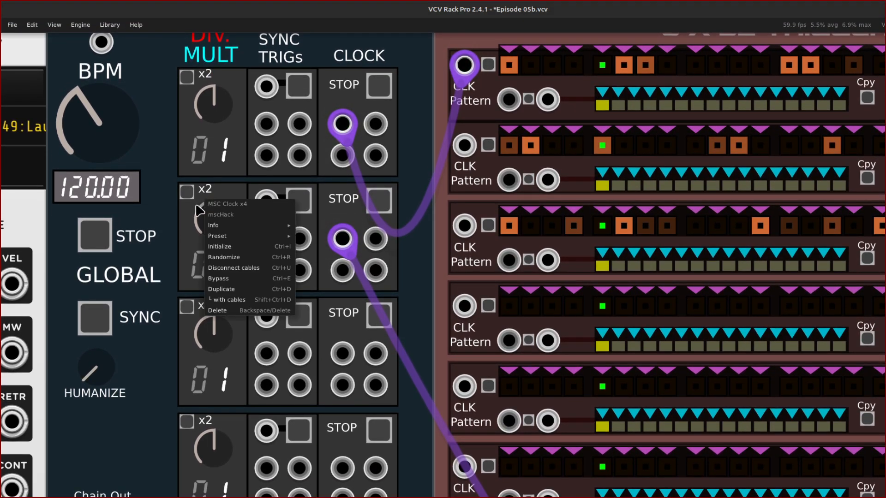
{"action": "left_click", "coordinate": [199, 211]}
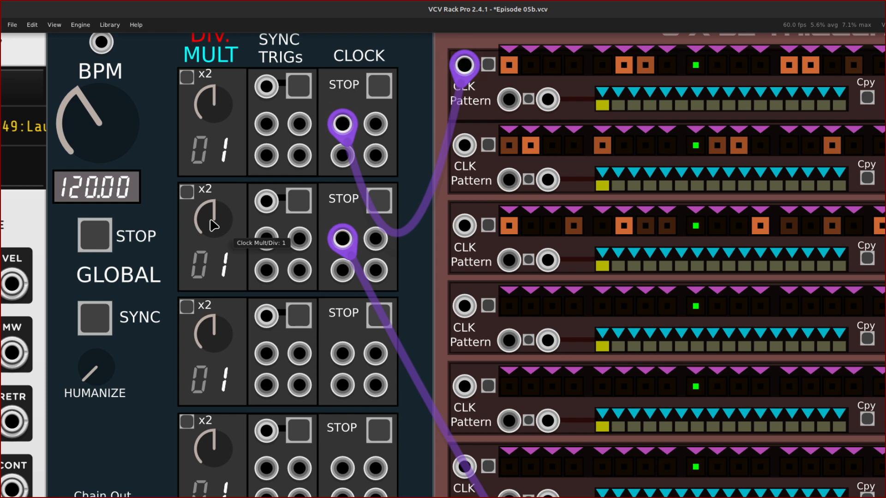
{"action": "right_click", "coordinate": [213, 226]}
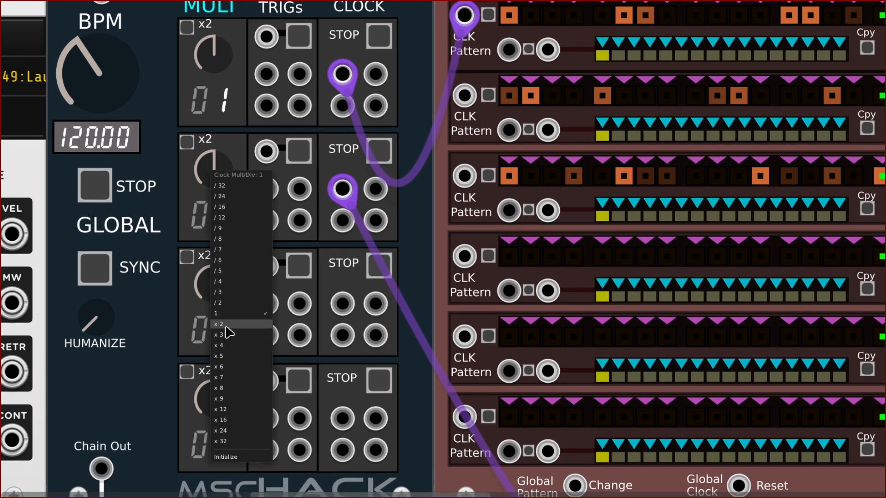
{"action": "left_click", "coordinate": [226, 326]}
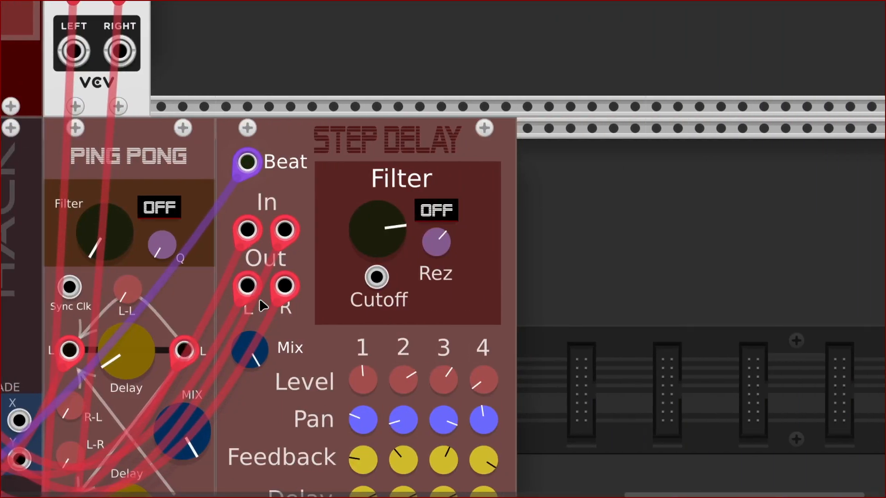
- Adjust the hit (attack) of the first Synth Drums voice to about 0.099
{"action": "scroll", "coordinate": [259, 298], "scroll_direction": "down", "scroll_amount": 5}
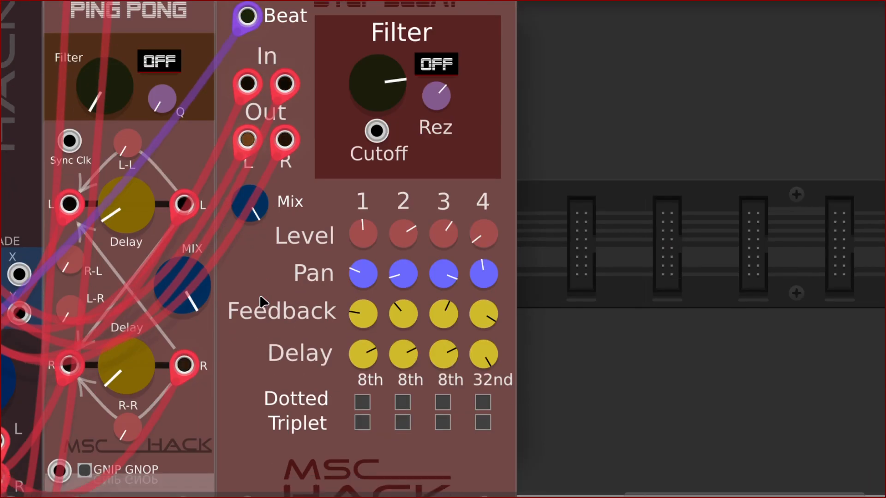
{"action": "scroll", "coordinate": [262, 303], "scroll_direction": "left", "scroll_amount": 3}
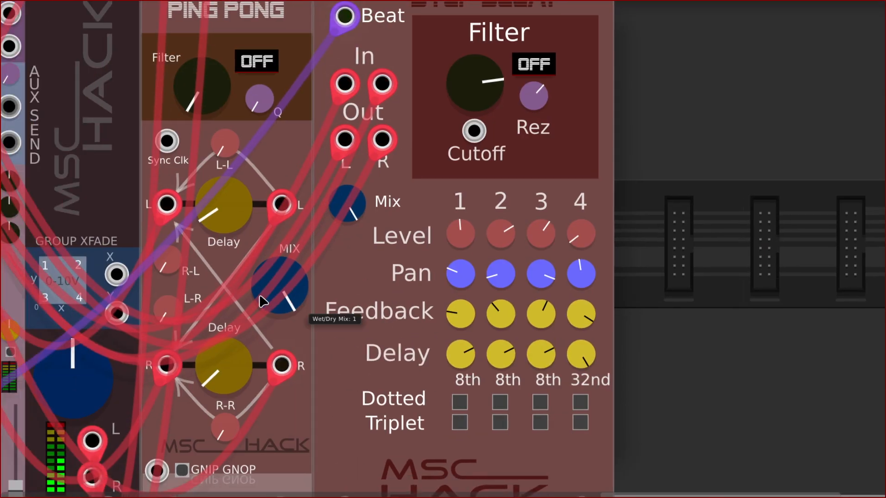
{"action": "scroll", "coordinate": [261, 299], "scroll_direction": "up", "scroll_amount": 3}
{"action": "scroll", "coordinate": [261, 299], "scroll_direction": "left", "scroll_amount": 12}
{"action": "scroll", "coordinate": [263, 296], "scroll_direction": "up", "scroll_amount": 8}
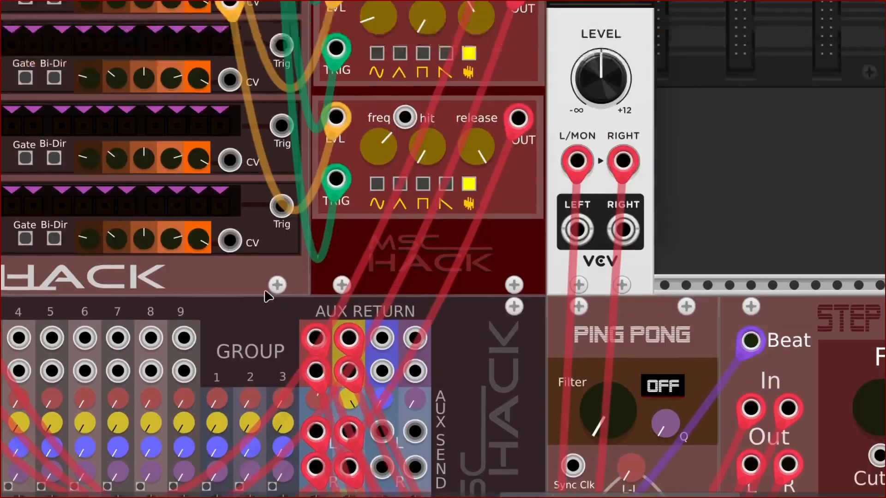
{"action": "scroll", "coordinate": [265, 293], "scroll_direction": "up", "scroll_amount": 10}
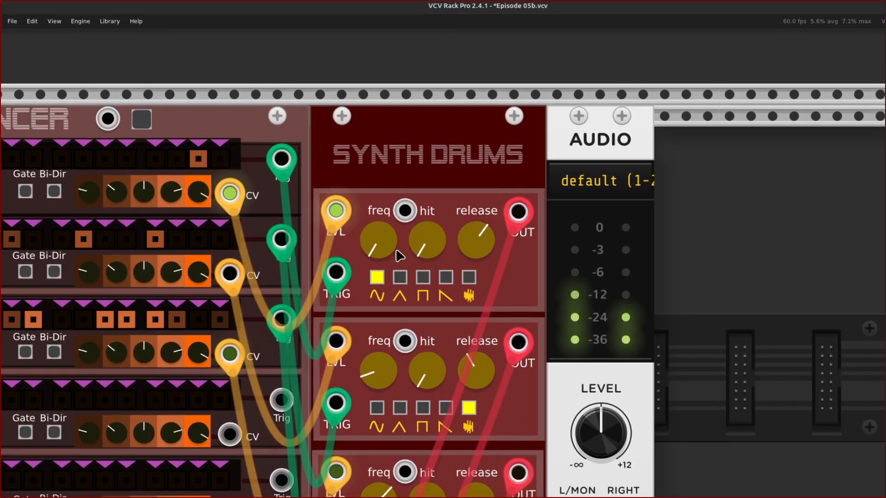
{"action": "mouse_move", "coordinate": [423, 256]}
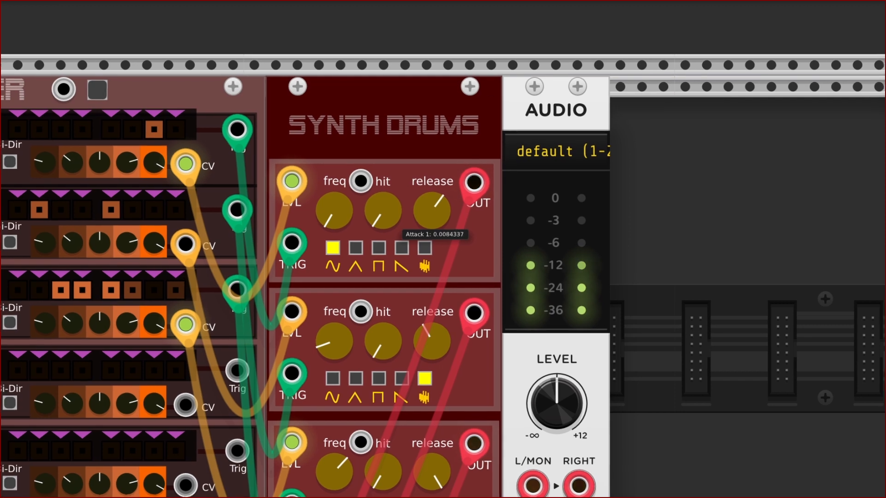
{"action": "left_click_drag", "start_coordinate": [384, 218], "coordinate": [384, 150]}
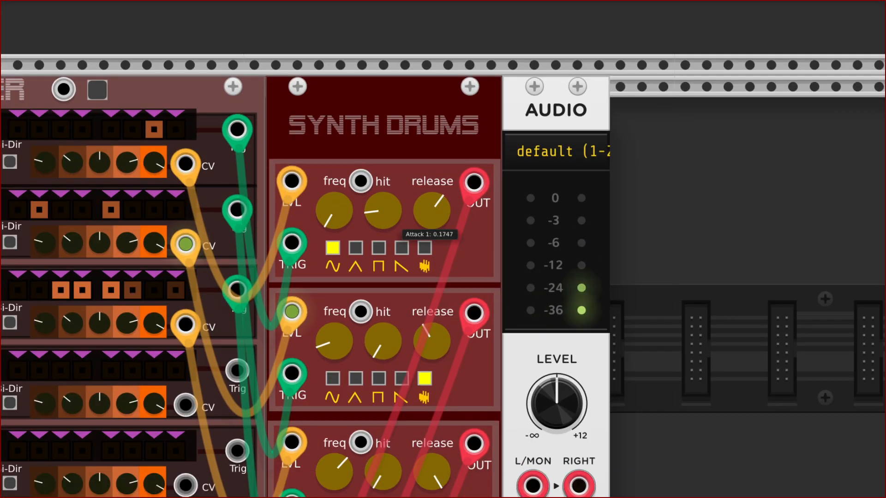
{"action": "left_click_drag", "start_coordinate": [383, 210], "coordinate": [383, 222]}
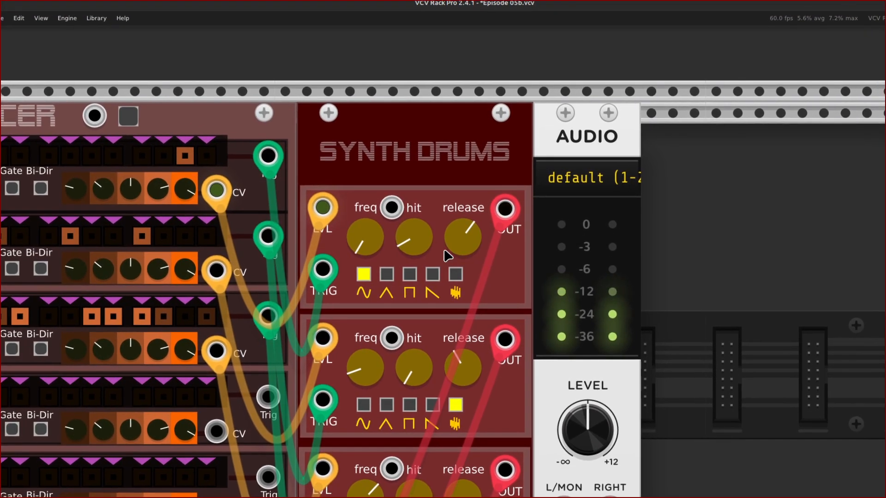
- Lengthen the first Synth Drums voice's release and set its hit (attack) to about 0.033
{"action": "mouse_move", "coordinate": [474, 243]}
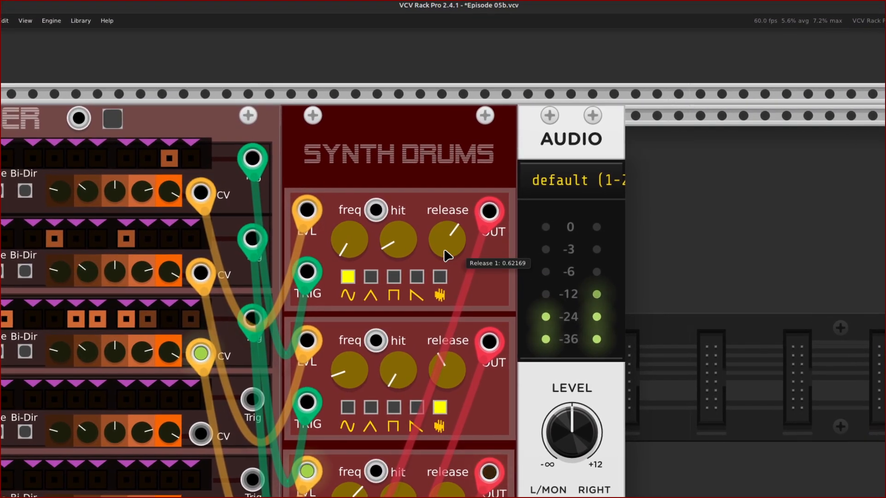
{"action": "left_click_drag", "start_coordinate": [448, 255], "coordinate": [433, 221]}
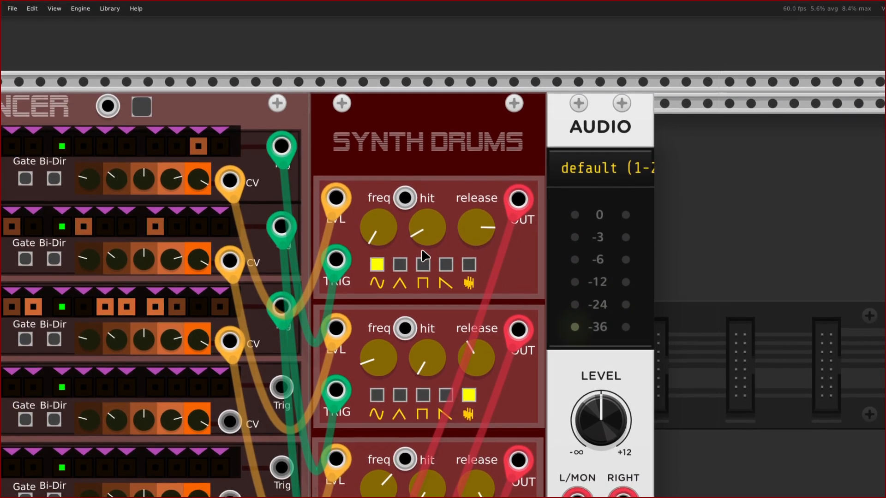
{"action": "mouse_move", "coordinate": [426, 242]}
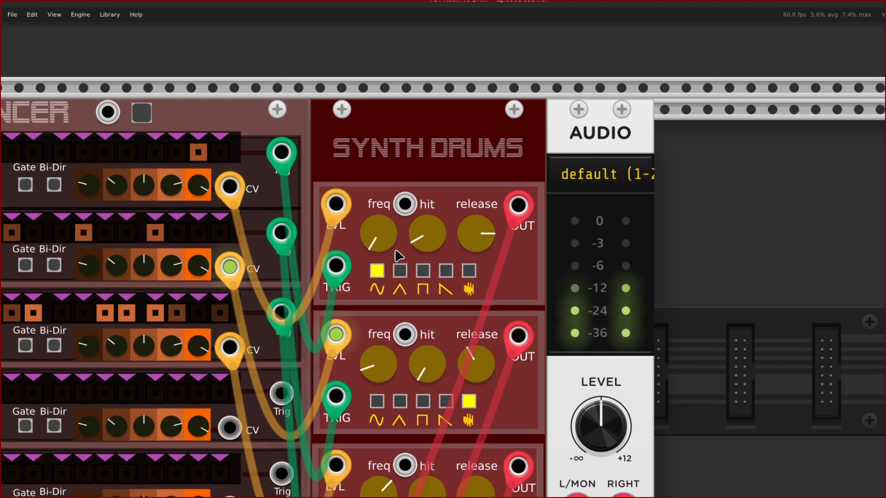
{"action": "mouse_move", "coordinate": [372, 254]}
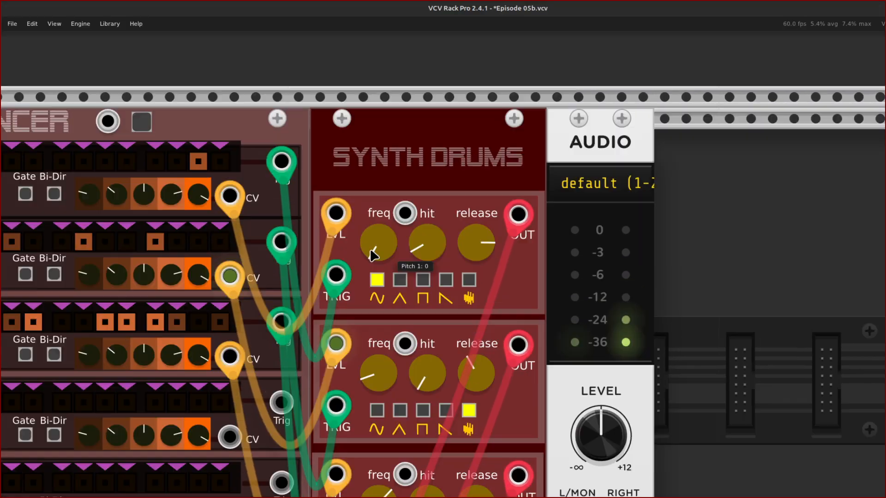
{"action": "mouse_move", "coordinate": [415, 250]}
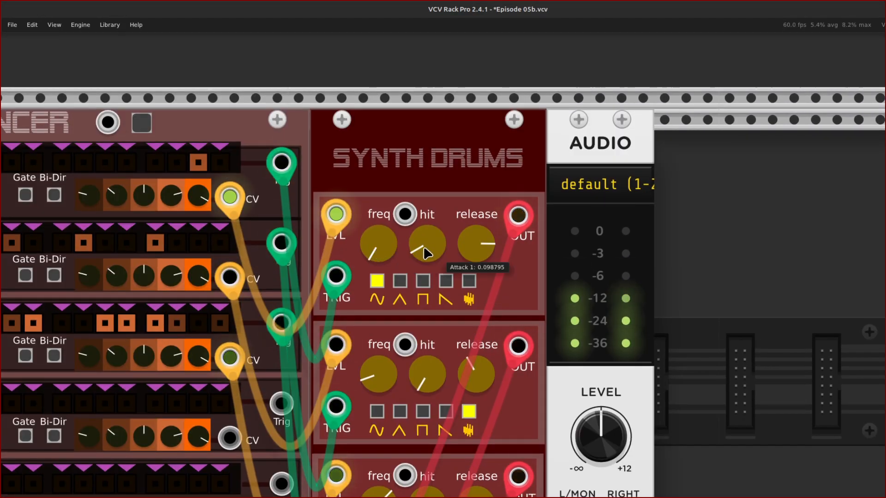
{"action": "left_click_drag", "start_coordinate": [424, 245], "coordinate": [423, 263]}
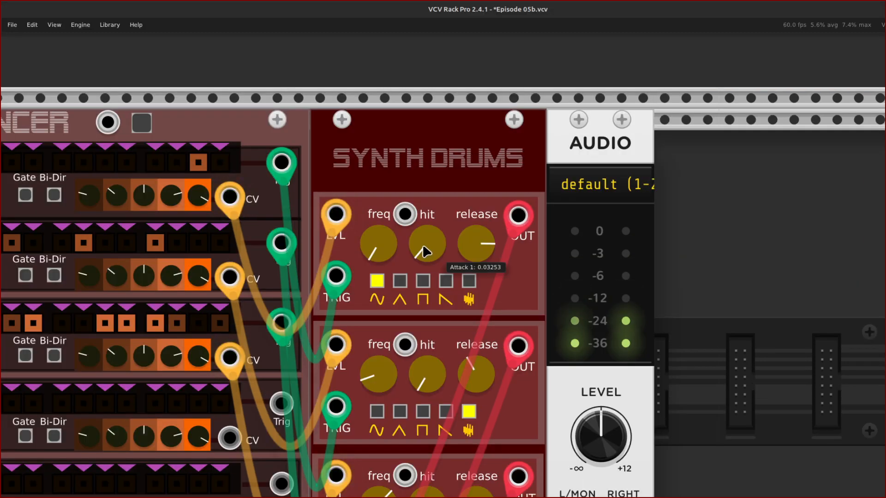
- Delete the Step Delay module from the rack
{"action": "scroll", "coordinate": [409, 244], "scroll_direction": "left", "scroll_amount": 3}
{"action": "scroll", "coordinate": [413, 236], "scroll_direction": "down", "scroll_amount": 15}
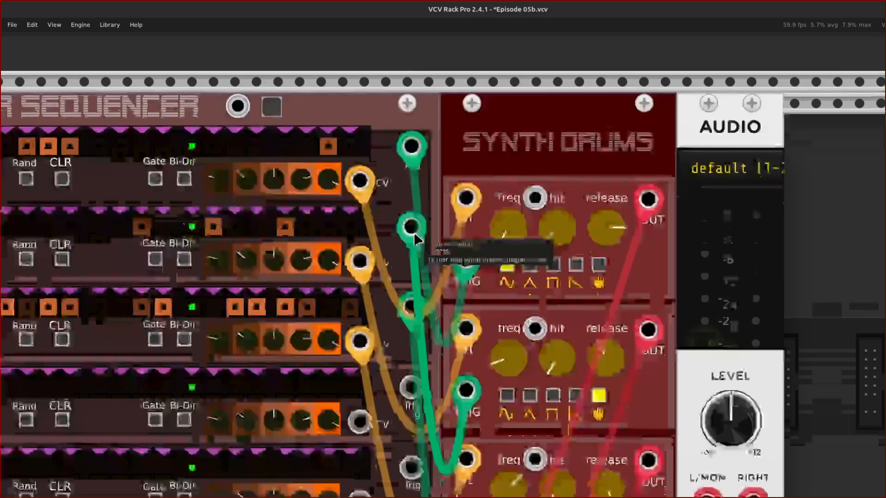
{"action": "scroll", "coordinate": [415, 233], "scroll_direction": "right", "scroll_amount": 4}
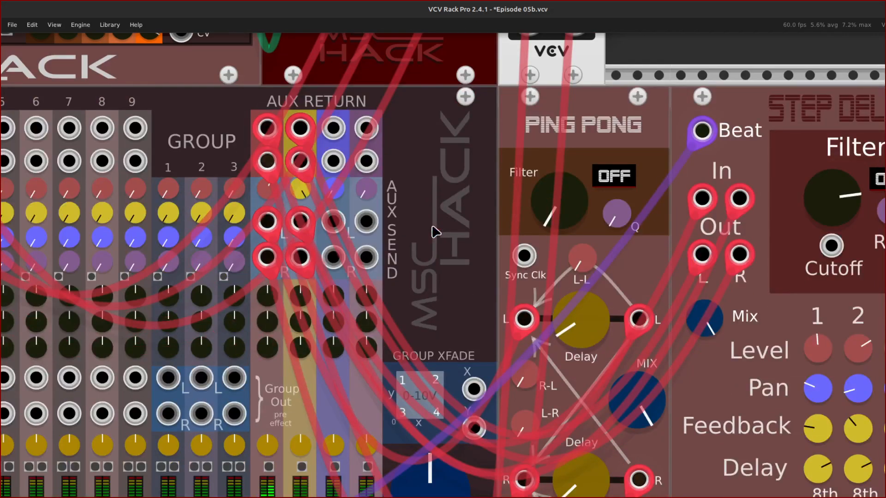
{"action": "scroll", "coordinate": [435, 232], "scroll_direction": "right", "scroll_amount": 5}
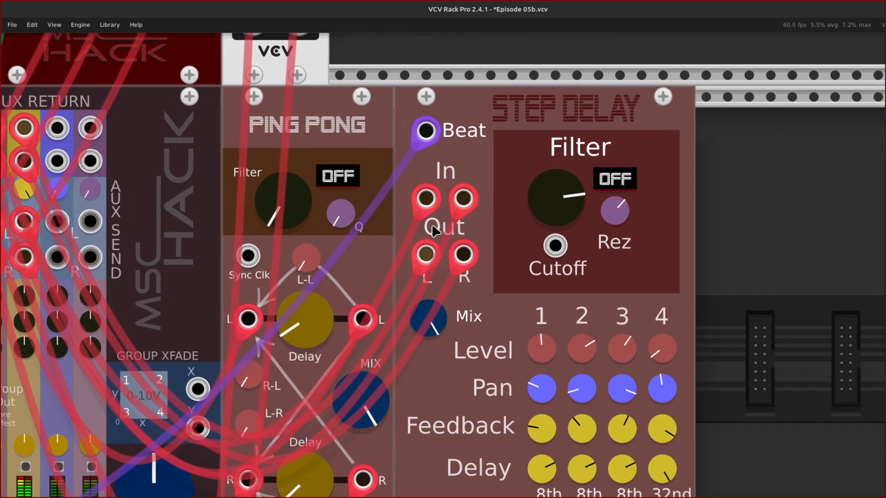
{"action": "scroll", "coordinate": [434, 231], "scroll_direction": "right", "scroll_amount": 2}
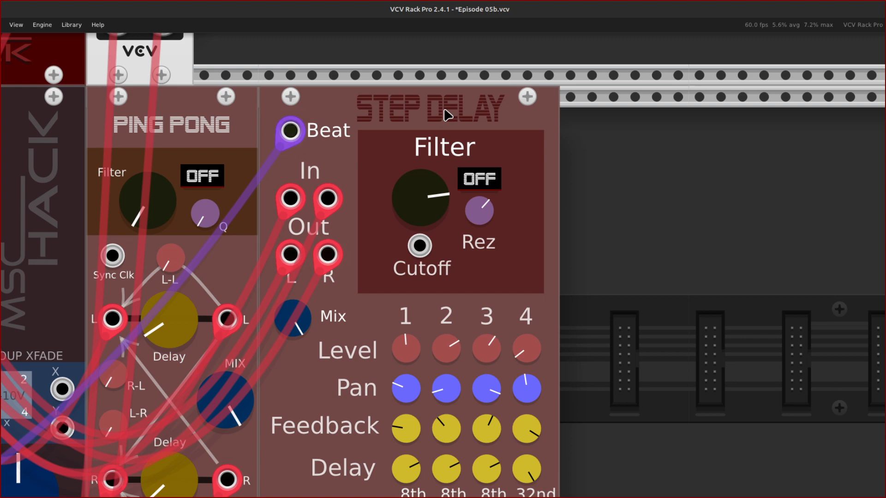
{"action": "key", "text": "Delete"}
- Initialize channel 1's AUX 2 send and the AUX2 level fader on the mixer
{"action": "scroll", "coordinate": [447, 120], "scroll_direction": "left", "scroll_amount": 15}
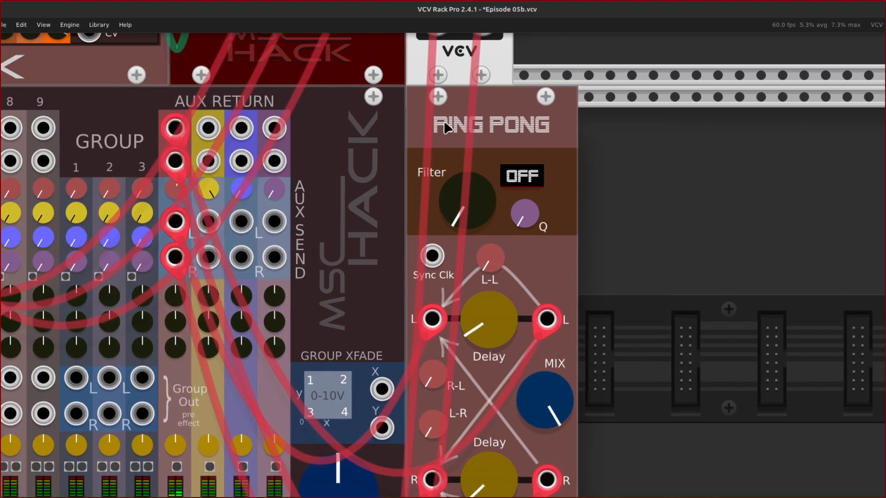
{"action": "scroll", "coordinate": [452, 156], "scroll_direction": "up", "scroll_amount": 3}
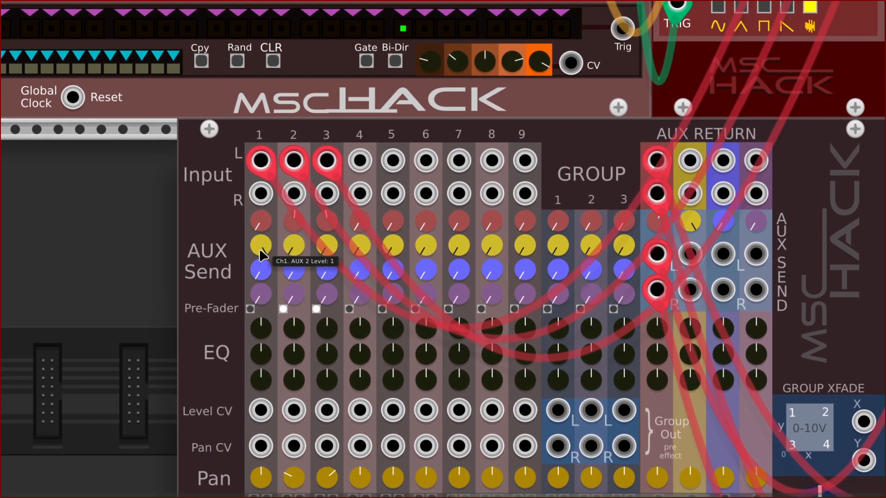
{"action": "right_click", "coordinate": [261, 258]}
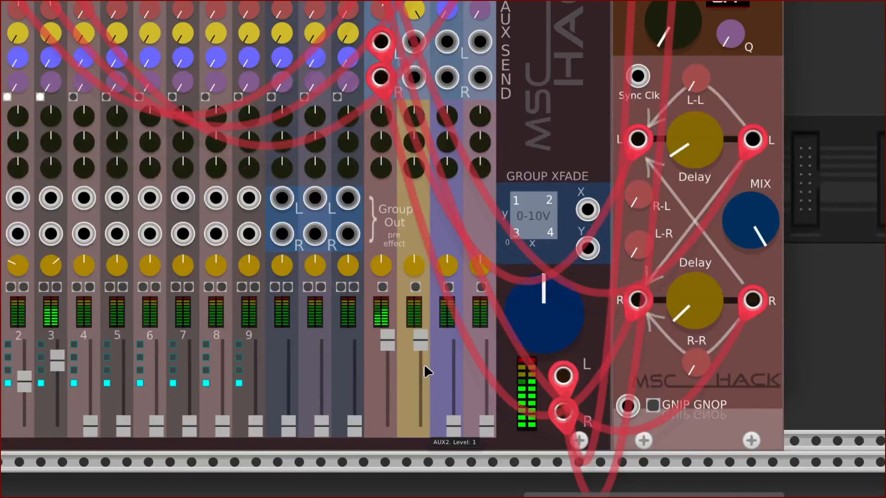
{"action": "right_click", "coordinate": [418, 340]}
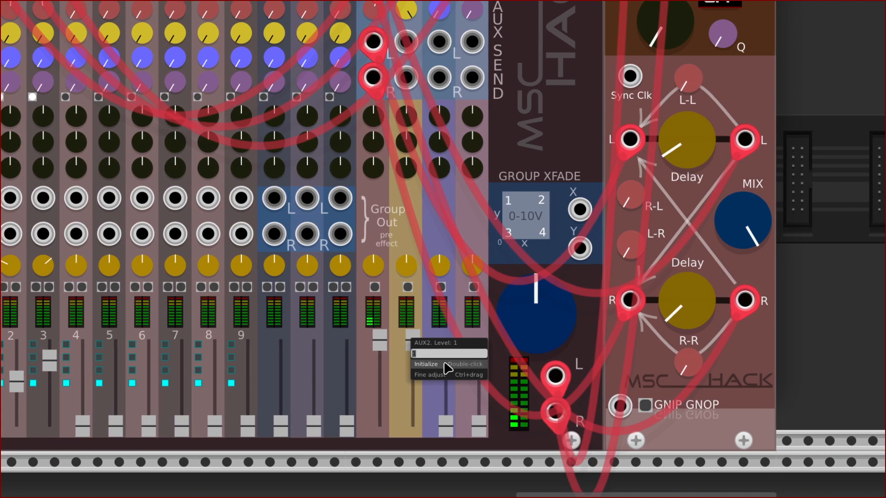
{"action": "left_click", "coordinate": [452, 364]}
- Initialize the AUX2 Send Level knob in the mixer's AUX return section
{"action": "scroll", "coordinate": [424, 356], "scroll_direction": "up", "scroll_amount": 12}
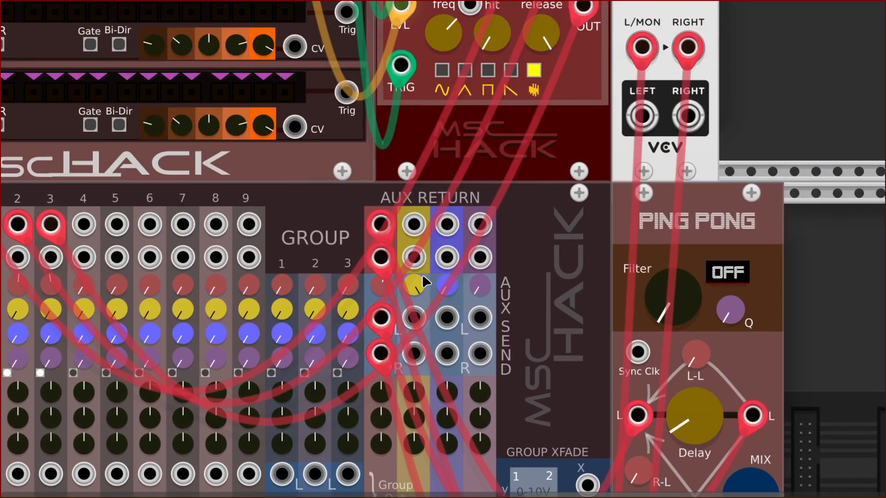
{"action": "mouse_move", "coordinate": [413, 279]}
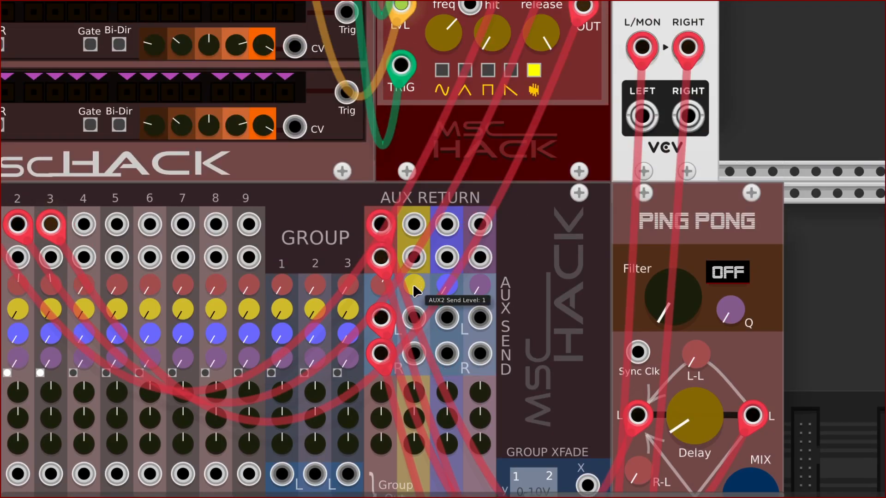
{"action": "right_click", "coordinate": [413, 285]}
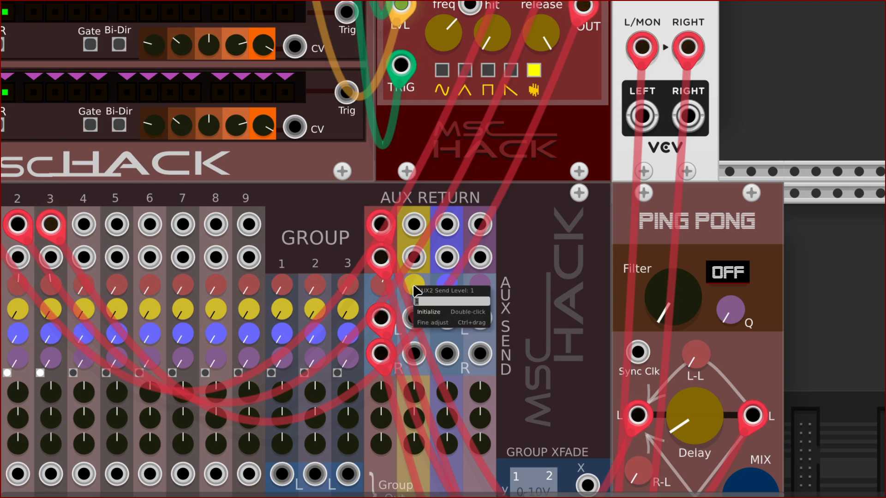
{"action": "left_click", "coordinate": [428, 313]}
- Examine the Synth Drums voices and how the 6 x 32 Trigger Sequencer's tracks are cabled to them
{"action": "scroll", "coordinate": [422, 337], "scroll_direction": "up", "scroll_amount": 5}
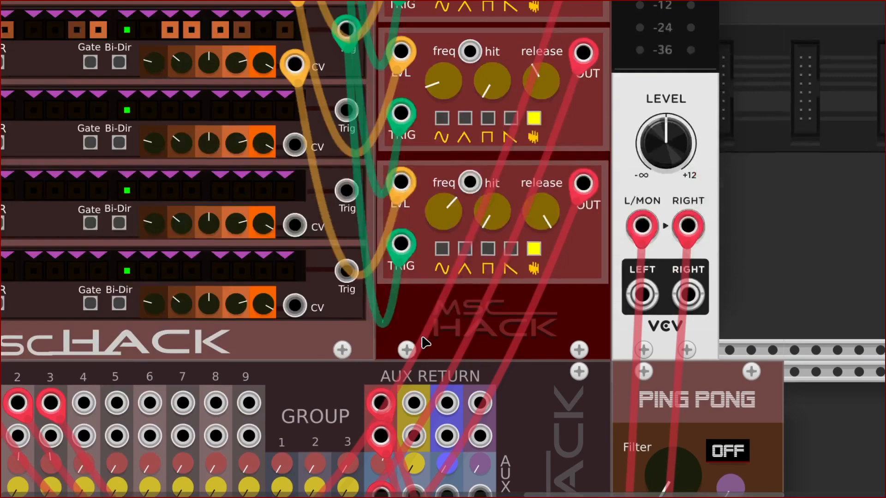
{"action": "scroll", "coordinate": [422, 333], "scroll_direction": "left", "scroll_amount": 5}
{"action": "scroll", "coordinate": [422, 330], "scroll_direction": "right", "scroll_amount": 3}
{"action": "scroll", "coordinate": [429, 328], "scroll_direction": "left", "scroll_amount": 5}
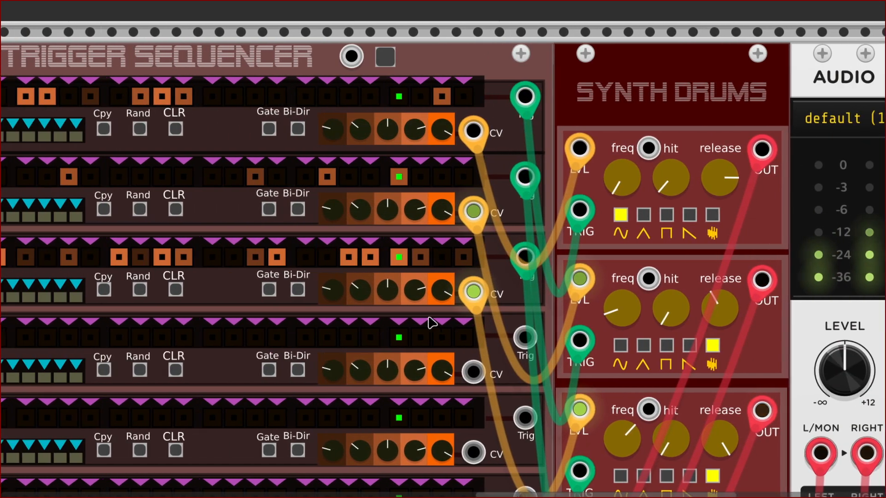
{"action": "scroll", "coordinate": [435, 312], "scroll_direction": "down", "scroll_amount": 4}
{"action": "scroll", "coordinate": [441, 309], "scroll_direction": "left", "scroll_amount": 4}
{"action": "scroll", "coordinate": [446, 306], "scroll_direction": "up", "scroll_amount": 3}
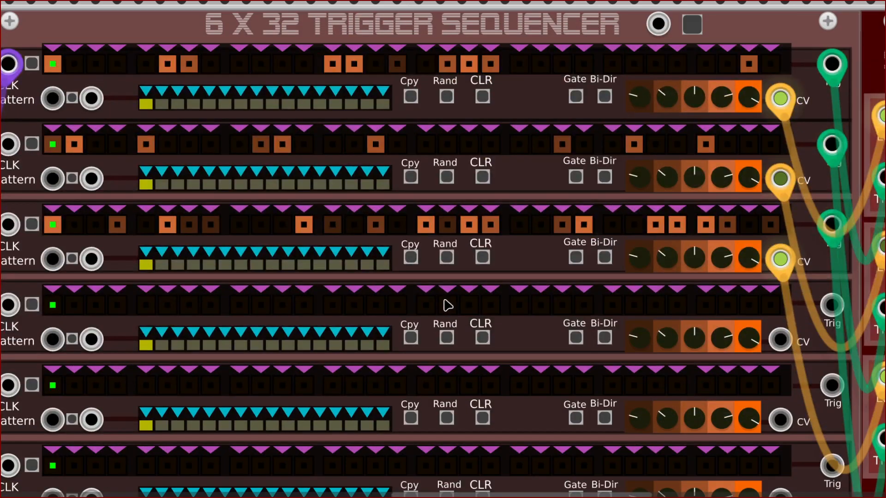
{"action": "scroll", "coordinate": [446, 304], "scroll_direction": "left", "scroll_amount": 3}
{"action": "scroll", "coordinate": [447, 303], "scroll_direction": "up", "scroll_amount": 2}
{"action": "scroll", "coordinate": [447, 303], "scroll_direction": "up", "scroll_amount": 2}
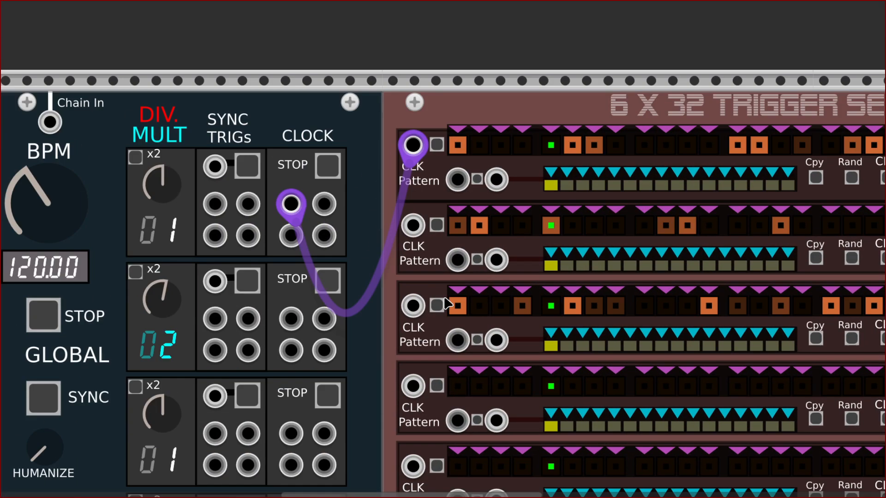
- Examine the mscHack clock module, including its BPM, division, Chain In and Chain Out sections
{"action": "scroll", "coordinate": [445, 304], "scroll_direction": "left", "scroll_amount": 3}
{"action": "scroll", "coordinate": [446, 304], "scroll_direction": "down", "scroll_amount": 3}
{"action": "scroll", "coordinate": [446, 304], "scroll_direction": "left", "scroll_amount": 3}
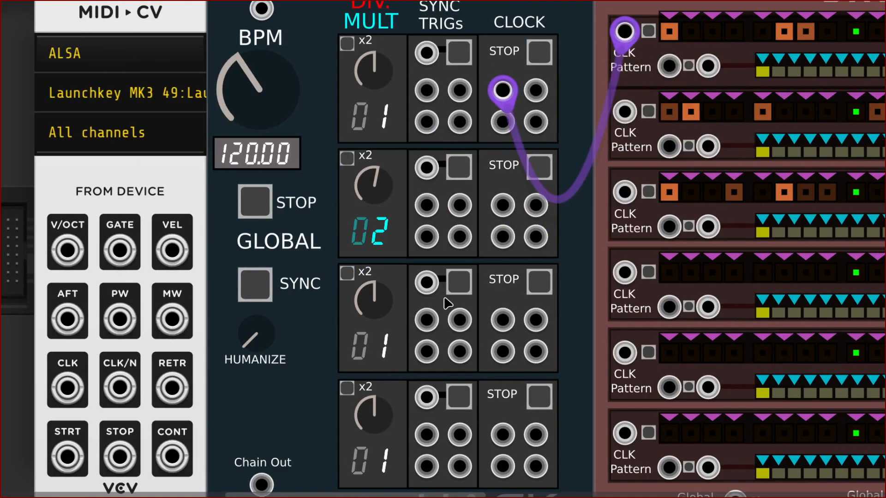
{"action": "scroll", "coordinate": [446, 303], "scroll_direction": "up", "scroll_amount": 2}
{"action": "scroll", "coordinate": [446, 304], "scroll_direction": "left", "scroll_amount": 3}
{"action": "key", "text": "F11"}
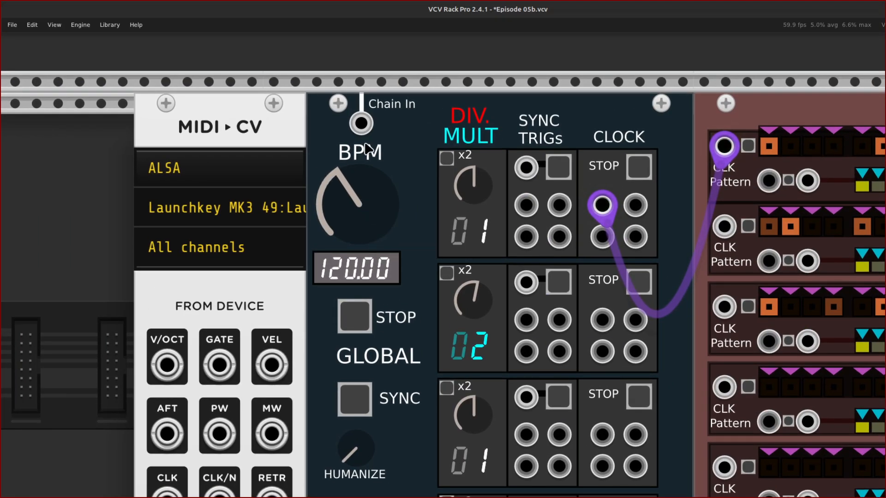
{"action": "scroll", "coordinate": [394, 172], "scroll_direction": "down", "scroll_amount": 5}
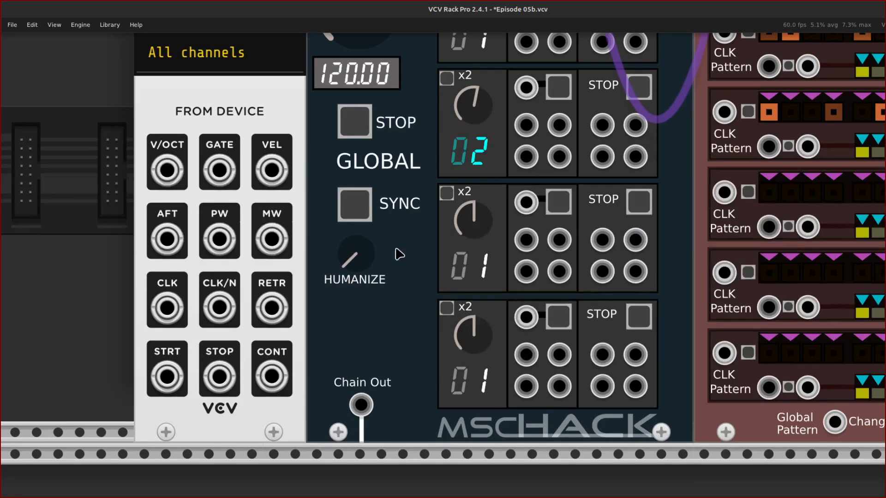
{"action": "key", "text": "F11"}
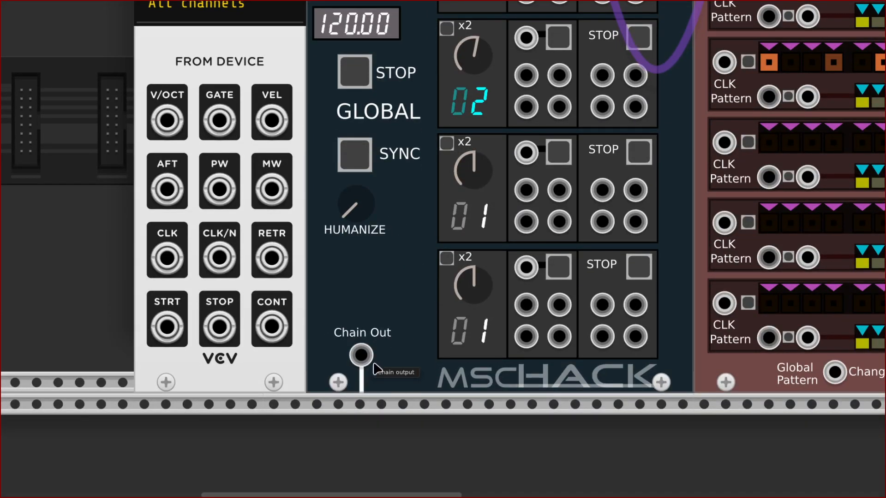
{"action": "scroll", "coordinate": [370, 367], "scroll_direction": "up", "scroll_amount": 5}
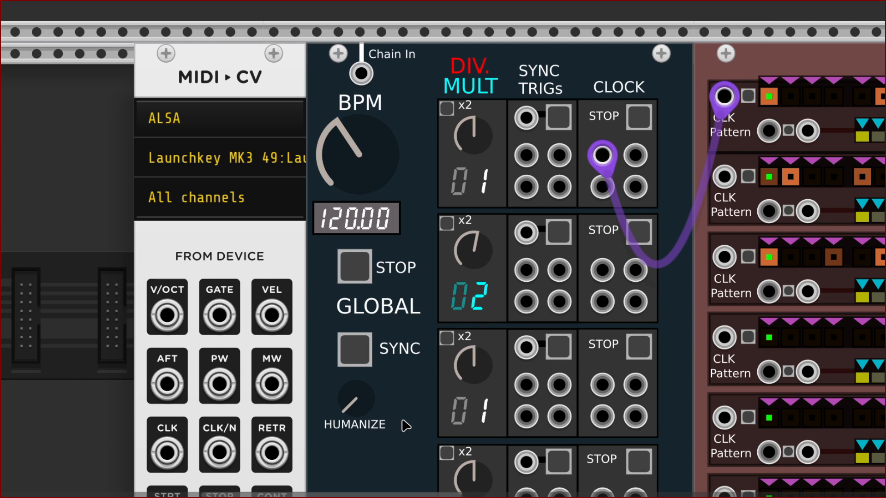
{"action": "scroll", "coordinate": [404, 425], "scroll_direction": "right", "scroll_amount": 4}
- Stop the mscHack clock globally and delete the clock module from the rack
{"action": "key", "text": "F11"}
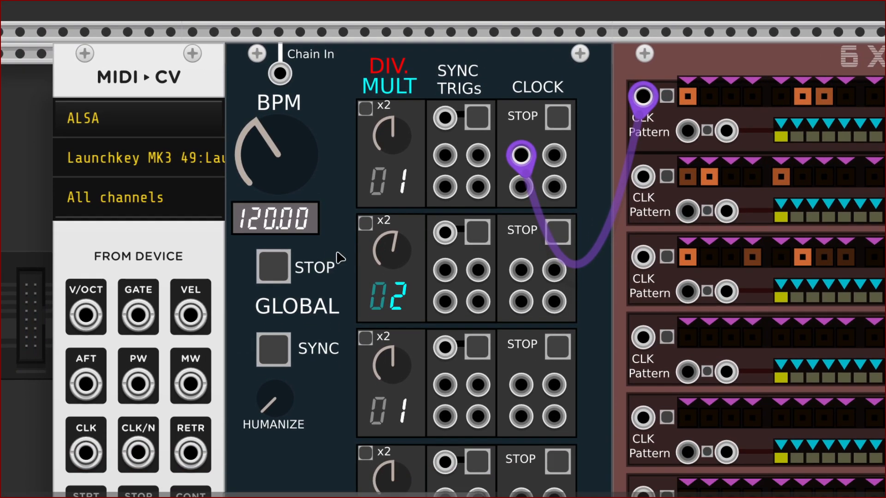
{"action": "left_click", "coordinate": [264, 272]}
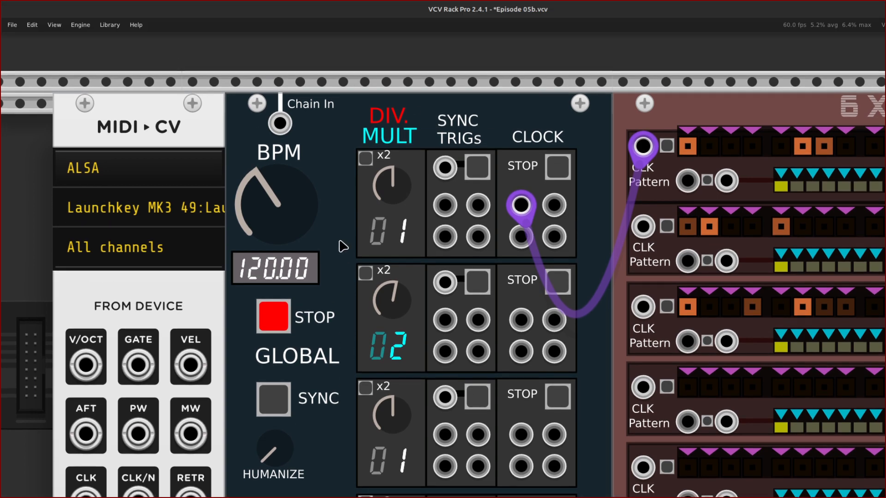
{"action": "key", "text": "Delete"}
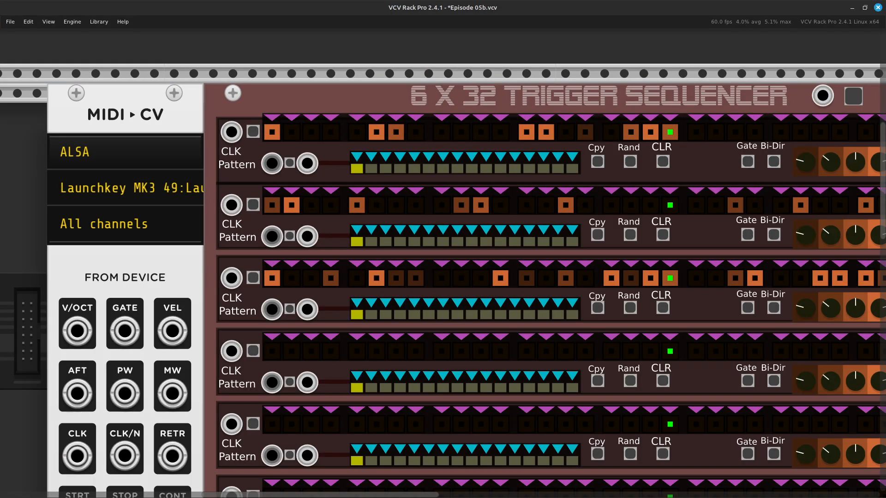
- Shift the Trigger Sequencer, Synth Drums and Audio modules together along their row, away from MIDI-CV, and deselect them
{"action": "key", "text": "ctrl+minus"}
{"action": "key", "text": "ctrl+minus"}
{"action": "key", "text": "ctrl+minus"}
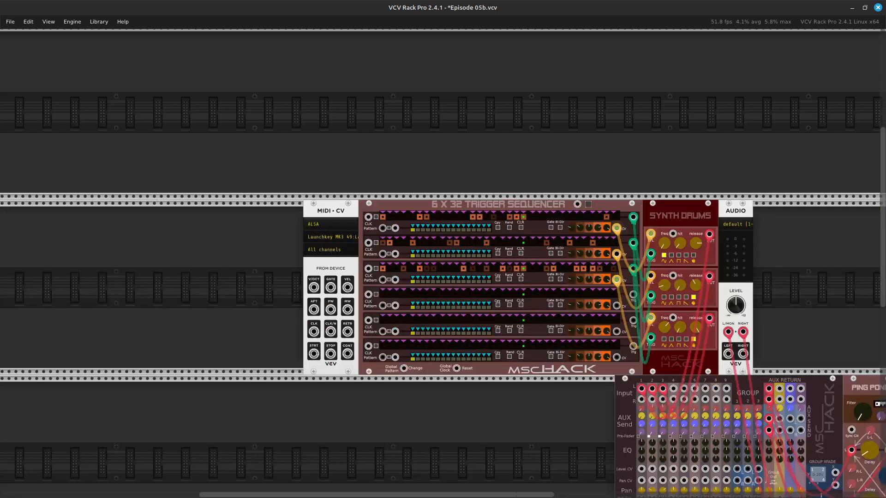
{"action": "key", "text": "Right"}
{"action": "key", "text": "Down"}
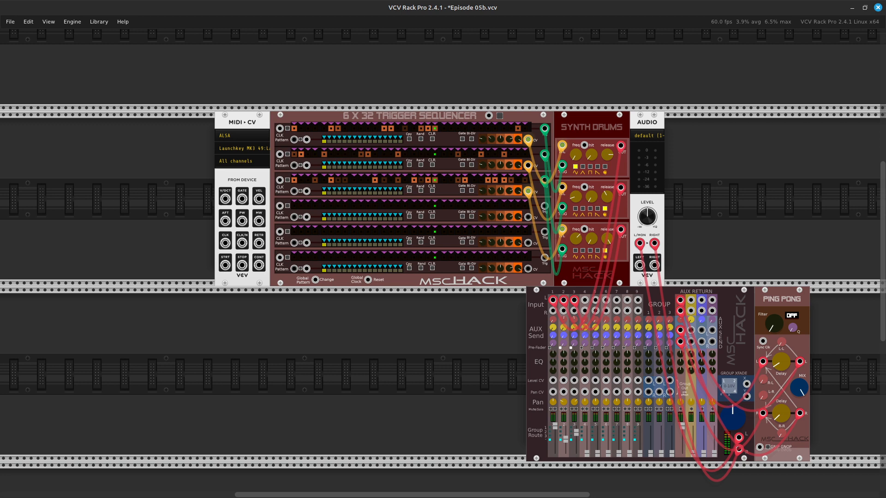
{"action": "left_click", "coordinate": [412, 198], "text": "shift"}
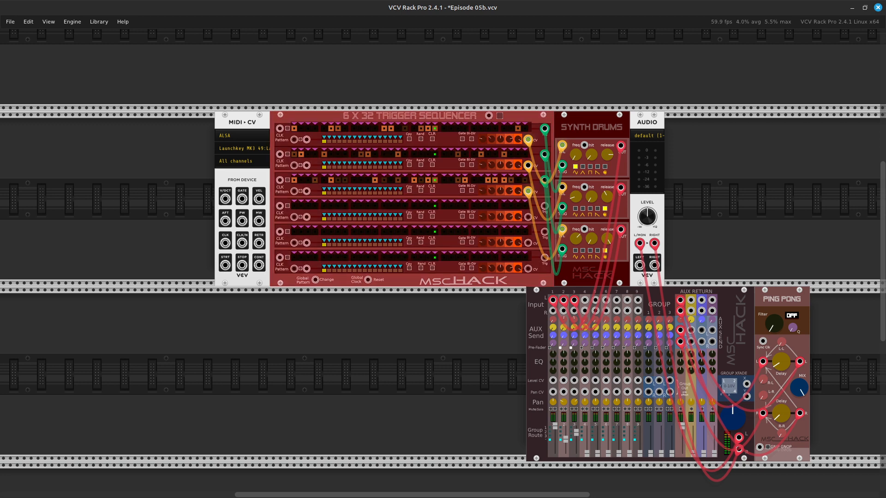
{"action": "left_click", "coordinate": [592, 127], "text": "shift"}
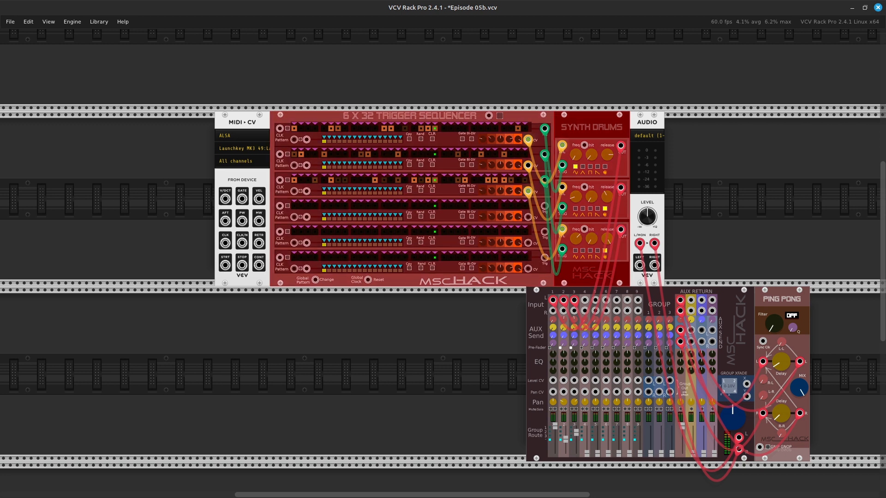
{"action": "left_click_drag", "start_coordinate": [592, 127], "coordinate": [737, 127]}
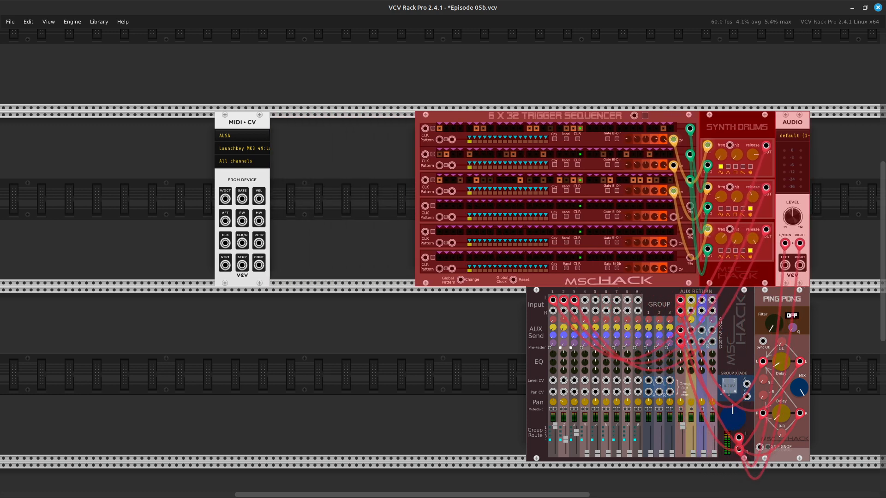
{"action": "key", "text": "ctrl+shift+a"}
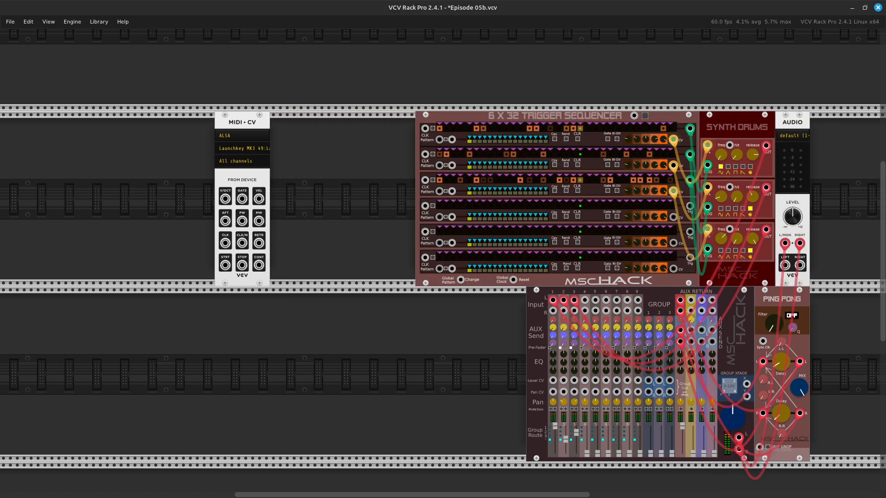
- Add the Sickozell clocker from a "clock" module search, dock it beside the Trigger Sequencer and set MIDI-CV against its other side
{"action": "key", "text": "ctrl+equal"}
{"action": "key", "text": "ctrl+equal"}
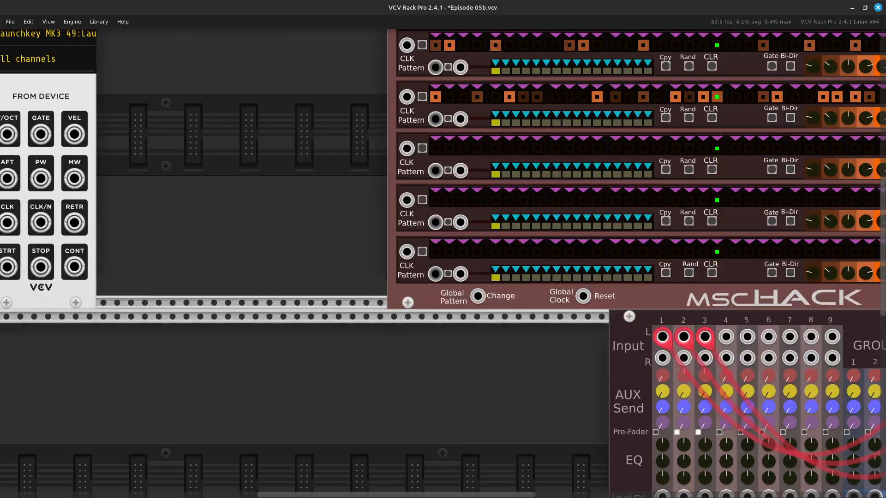
{"action": "key", "text": "Up"}
{"action": "key", "text": "Left"}
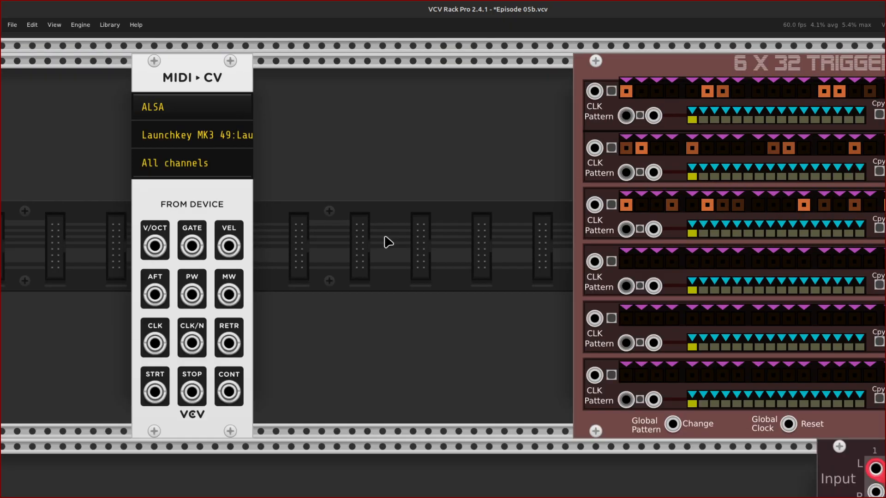
{"action": "right_click", "coordinate": [365, 202]}
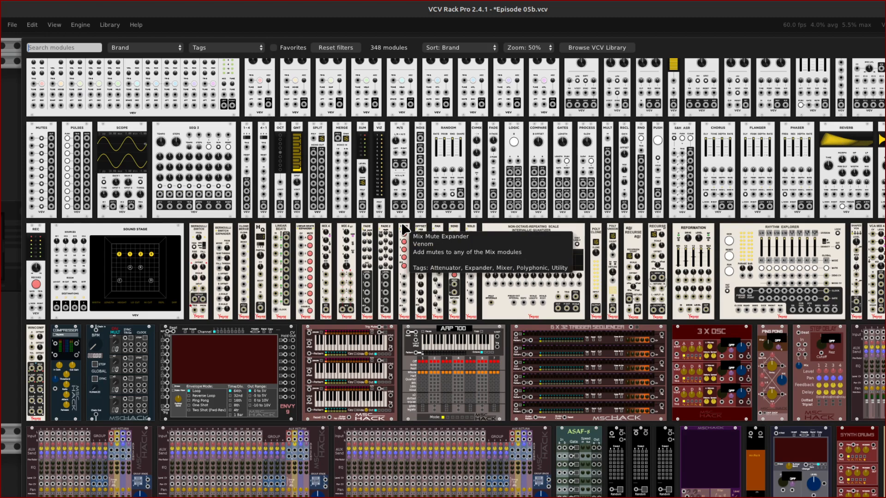
{"action": "scroll", "coordinate": [403, 228], "scroll_direction": "down", "scroll_amount": 5}
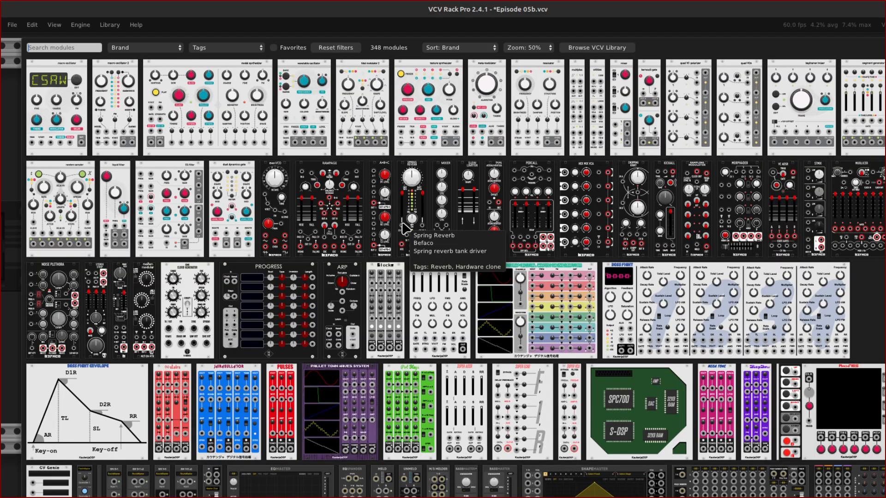
{"action": "type", "text": "clock"}
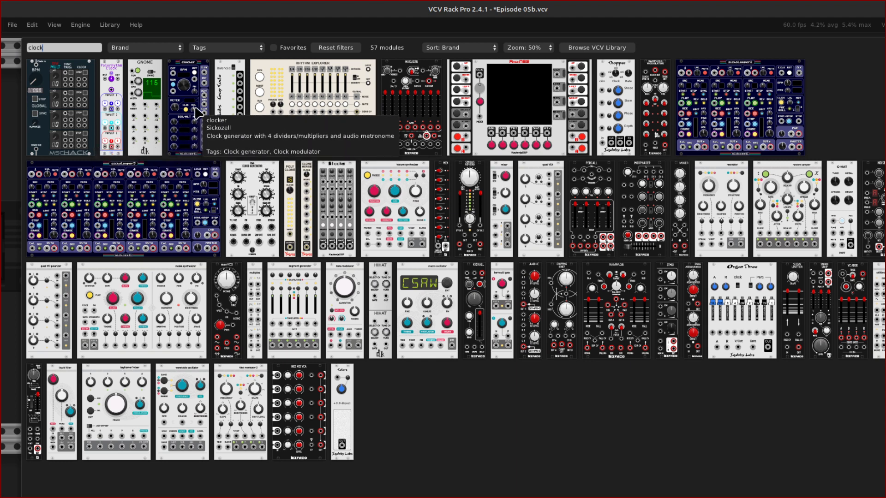
{"action": "left_click", "coordinate": [185, 121]}
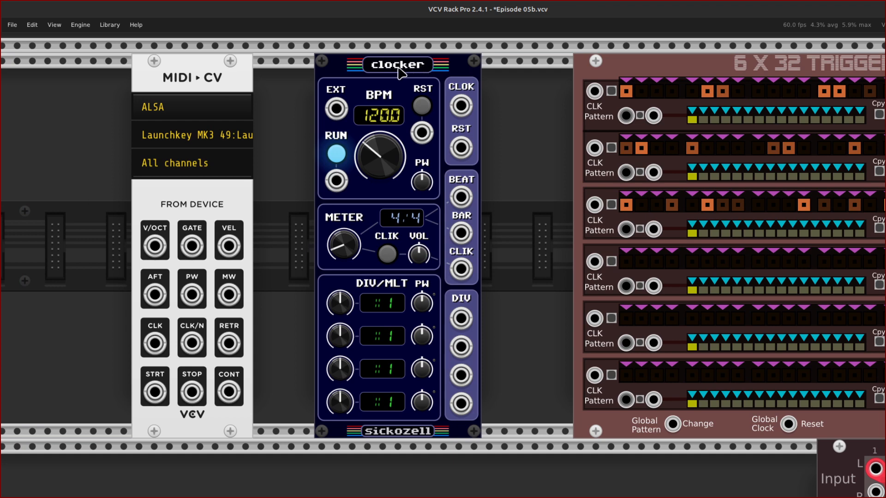
{"action": "left_click_drag", "start_coordinate": [399, 71], "coordinate": [490, 71]}
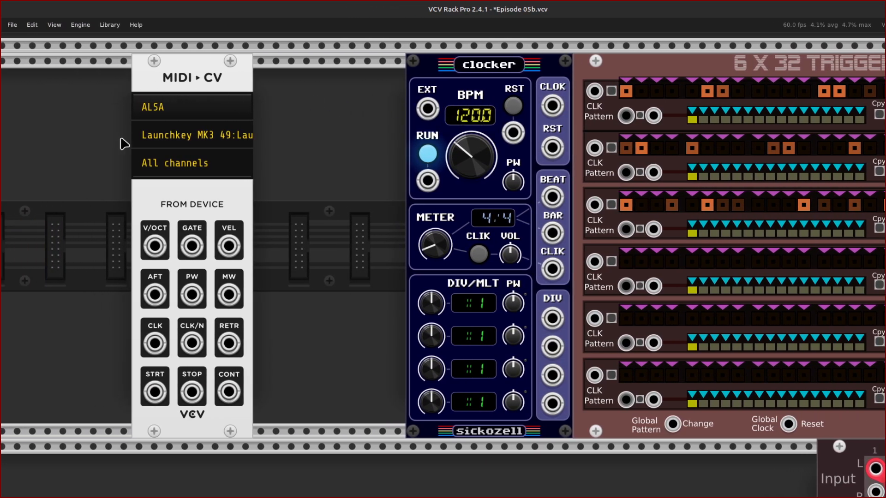
{"action": "left_click_drag", "start_coordinate": [183, 99], "coordinate": [386, 107]}
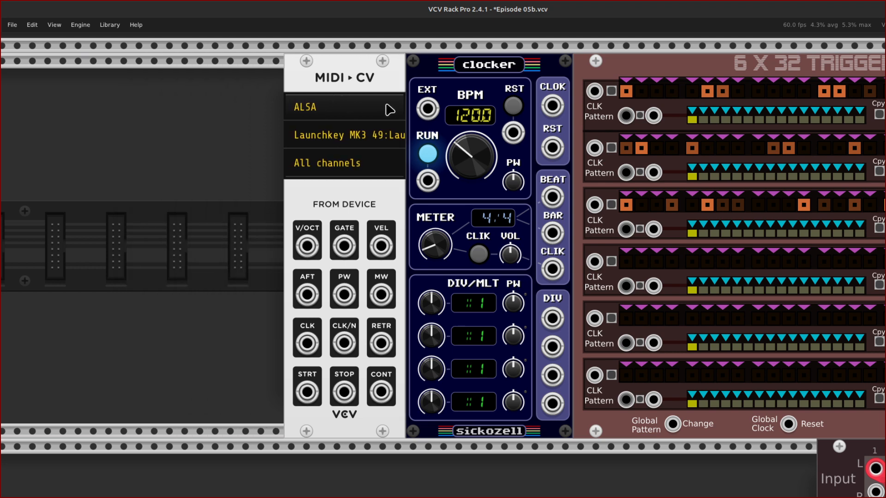
- Patch a green cable from MIDI-CV's GATE output to the clocker's RUN input
{"action": "right_click", "coordinate": [343, 246]}
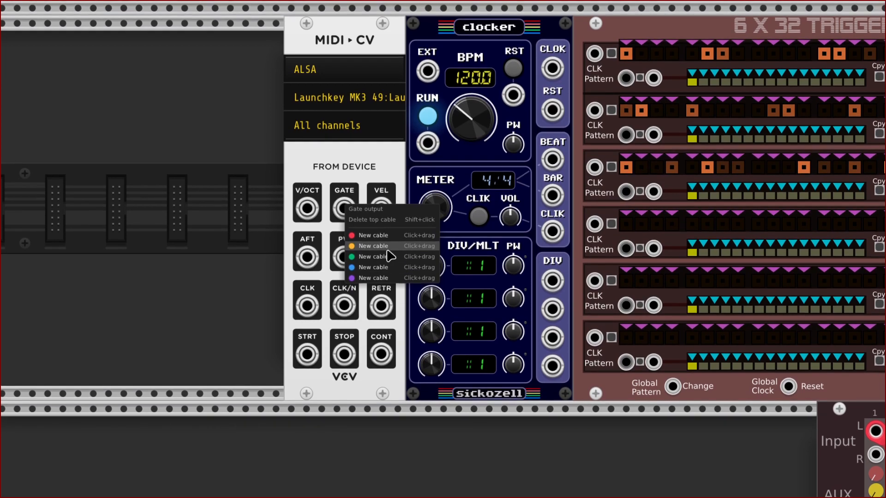
{"action": "left_click", "coordinate": [391, 257]}
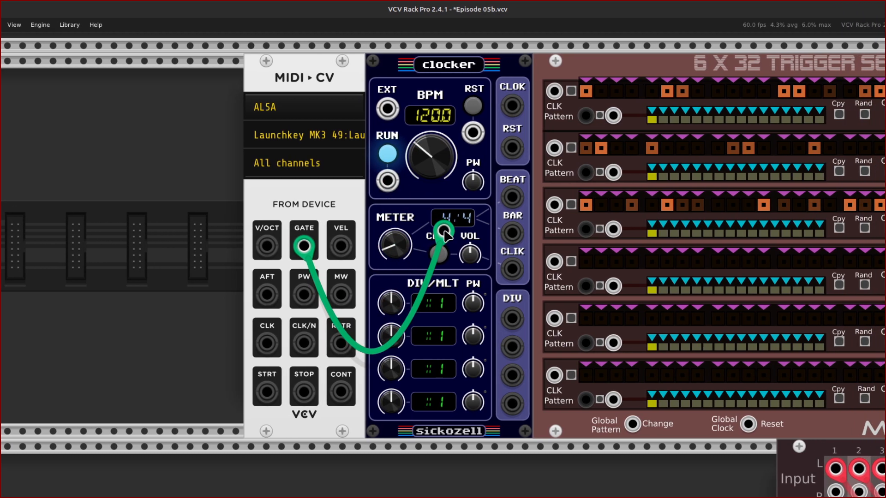
{"action": "left_click_drag", "start_coordinate": [444, 231], "coordinate": [428, 182]}
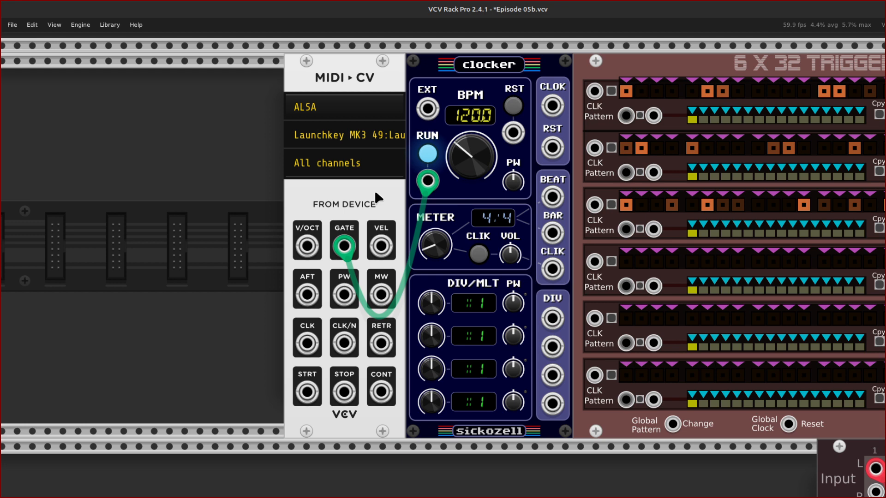
{"action": "key", "text": "F11"}
{"action": "key", "text": "F11"}
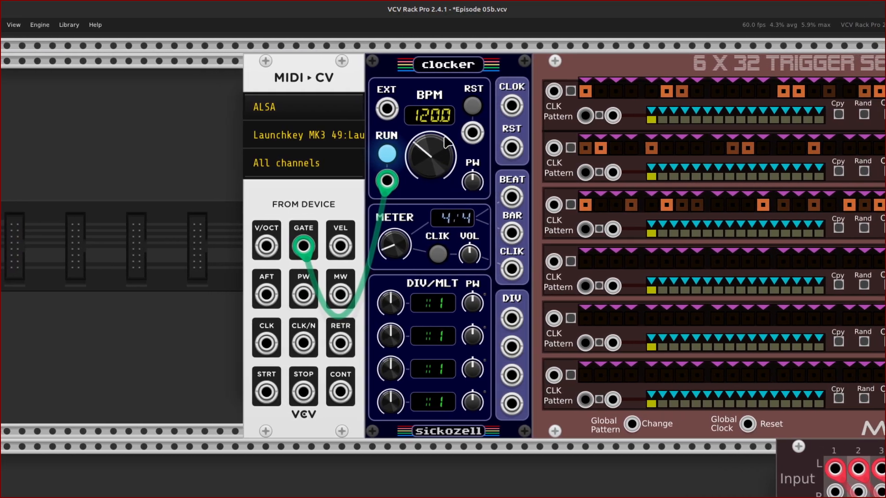
- Patch a purple cable from the clocker's CLOK output to the Trigger Sequencer's first-track CLK input
{"action": "scroll", "coordinate": [486, 158], "scroll_direction": "up", "scroll_amount": 2}
{"action": "scroll", "coordinate": [448, 167], "scroll_direction": "up", "scroll_amount": 3}
{"action": "scroll", "coordinate": [491, 253], "scroll_direction": "right", "scroll_amount": 2}
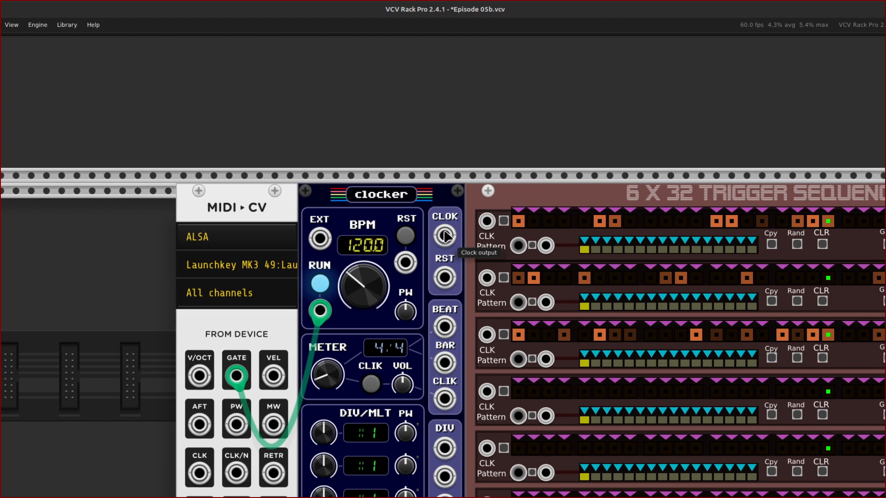
{"action": "right_click", "coordinate": [434, 202]}
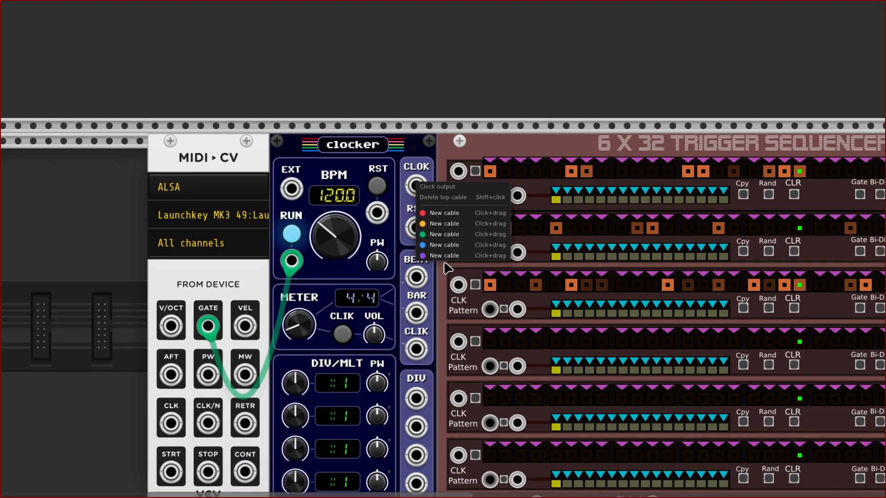
{"action": "left_click_drag", "start_coordinate": [446, 255], "coordinate": [459, 173]}
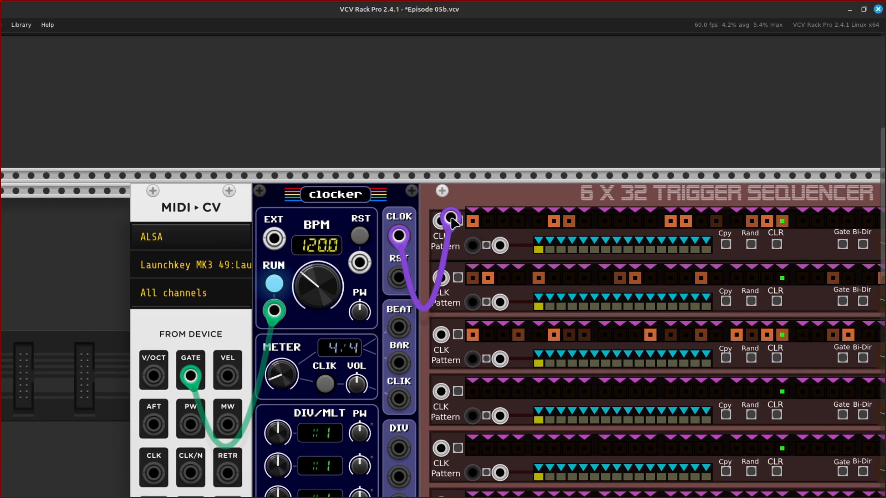
{"action": "left_click_drag", "start_coordinate": [451, 220], "coordinate": [441, 221]}
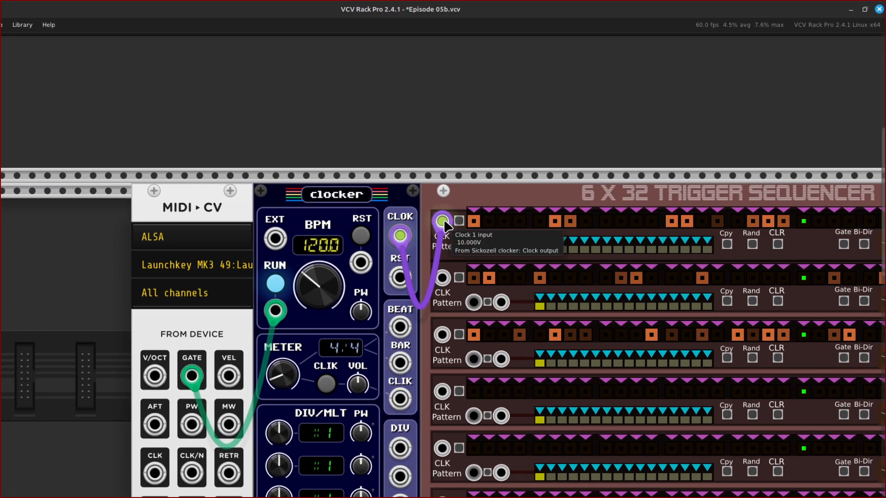
{"action": "scroll", "coordinate": [475, 233], "scroll_direction": "down", "scroll_amount": 5}
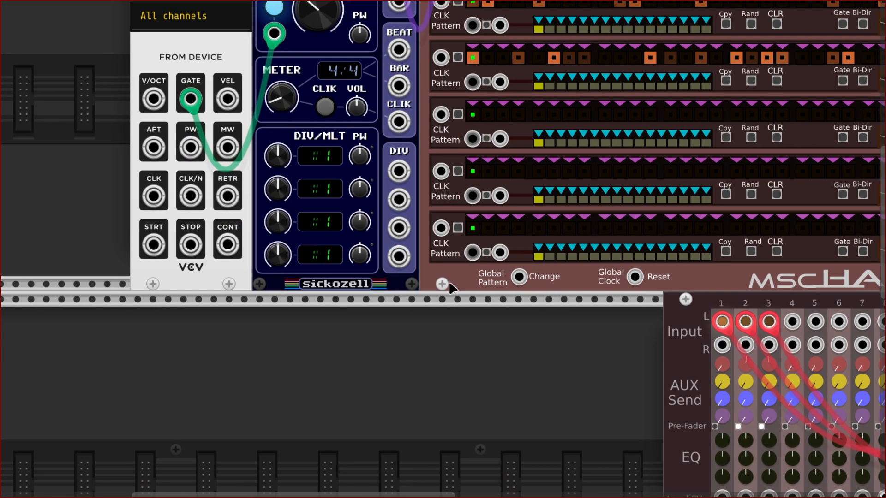
- Patch a blue cable from the Trigger Sequencer's Global Clock Reset input to MIDI-CV's GATE output
{"action": "scroll", "coordinate": [499, 284], "scroll_direction": "right", "scroll_amount": 3}
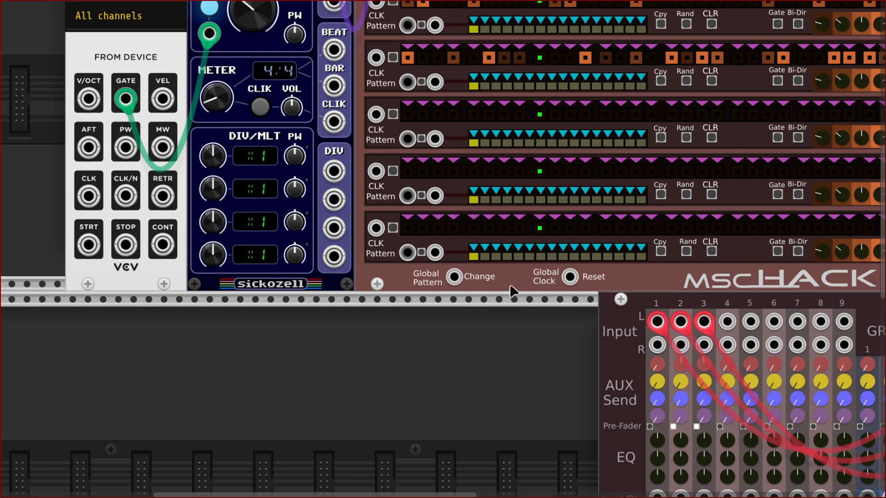
{"action": "scroll", "coordinate": [512, 290], "scroll_direction": "up", "scroll_amount": 2}
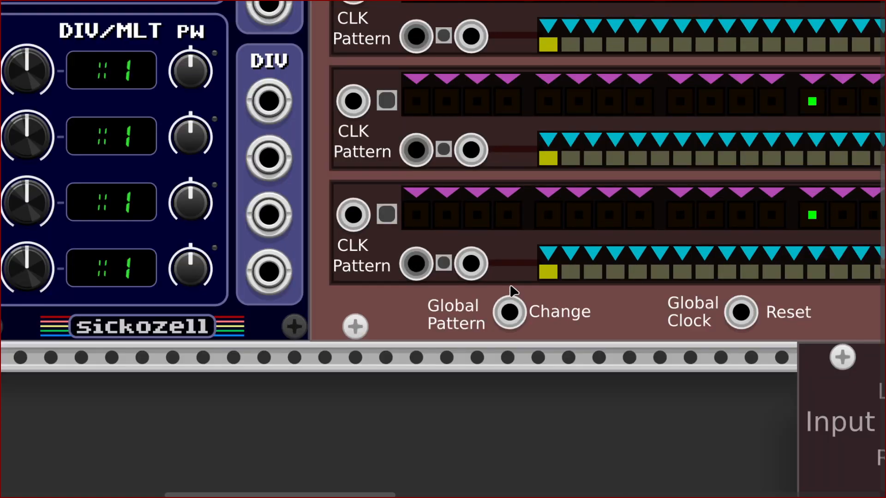
{"action": "scroll", "coordinate": [510, 290], "scroll_direction": "right", "scroll_amount": 4}
{"action": "scroll", "coordinate": [534, 310], "scroll_direction": "right", "scroll_amount": 2}
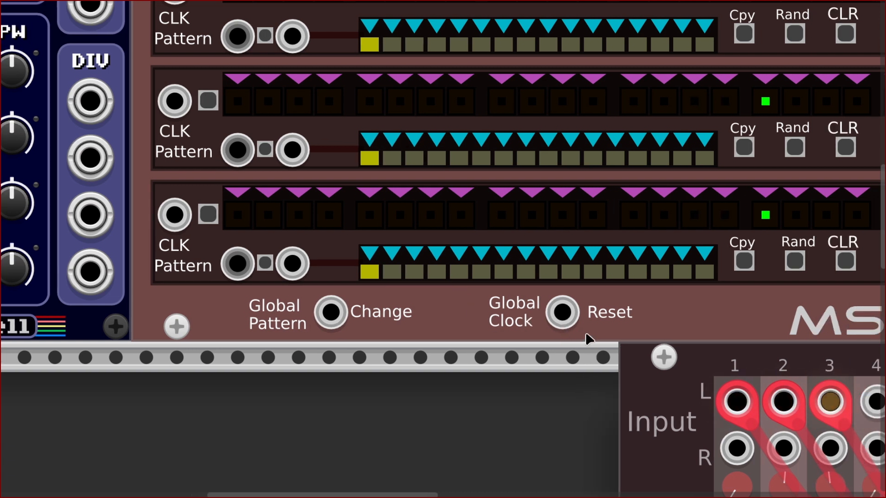
{"action": "right_click", "coordinate": [568, 316]}
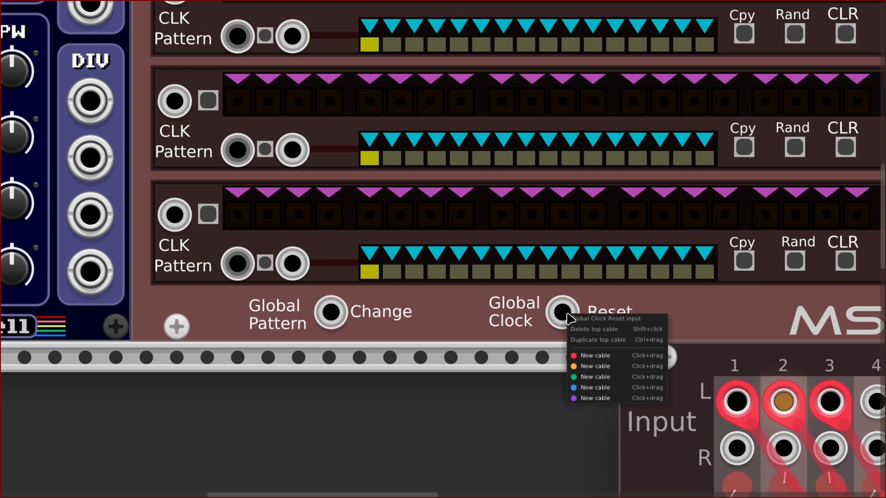
{"action": "left_click", "coordinate": [591, 399]}
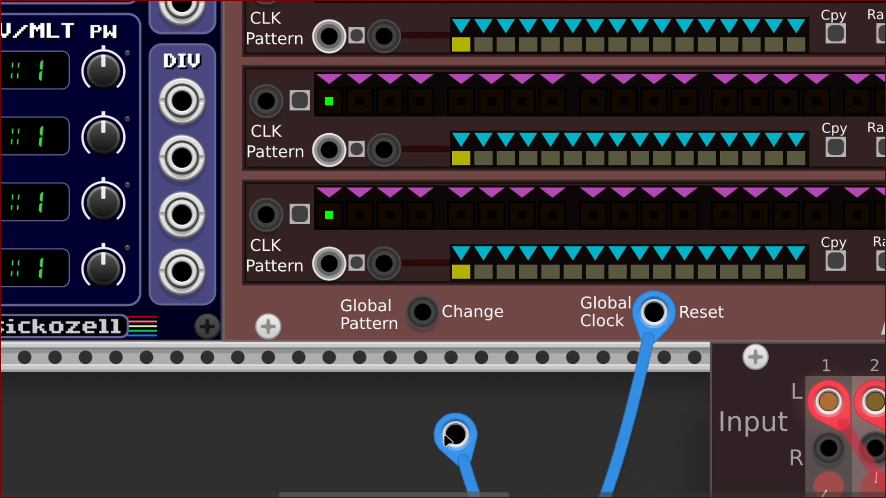
{"action": "scroll", "coordinate": [433, 427], "scroll_direction": "left", "scroll_amount": 15}
{"action": "left_click_drag", "start_coordinate": [445, 435], "coordinate": [529, 325]}
{"action": "scroll", "coordinate": [400, 426], "scroll_direction": "up", "scroll_amount": 7}
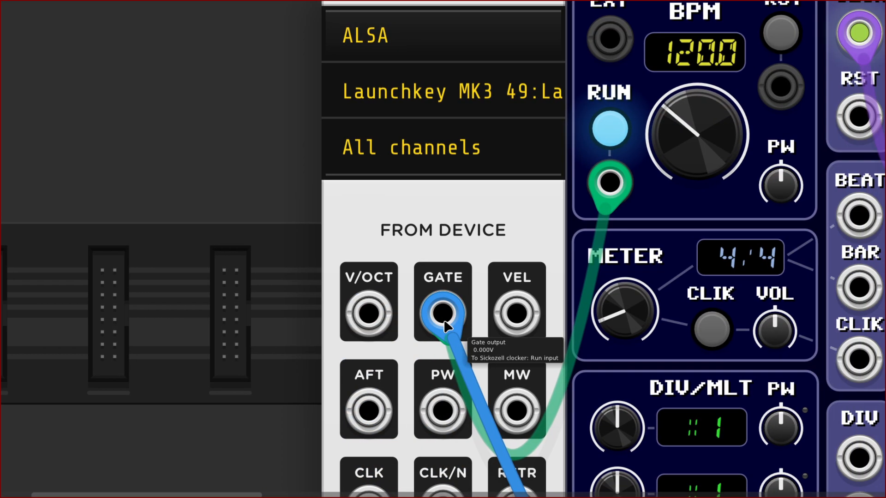
- Switch off the clocker's RUN state to stop the sequencer
{"action": "scroll", "coordinate": [444, 324], "scroll_direction": "down", "scroll_amount": 6}
{"action": "scroll", "coordinate": [452, 320], "scroll_direction": "right", "scroll_amount": 4}
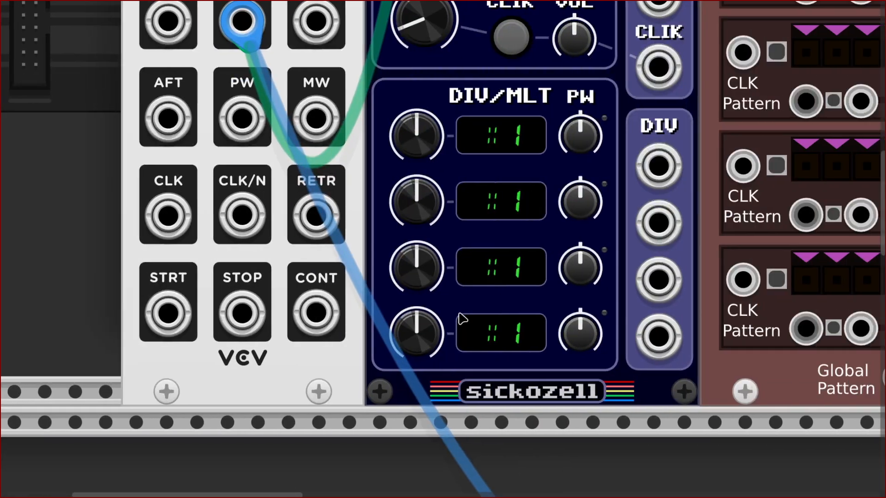
{"action": "scroll", "coordinate": [484, 310], "scroll_direction": "right", "scroll_amount": 5}
{"action": "scroll", "coordinate": [491, 306], "scroll_direction": "up", "scroll_amount": 7}
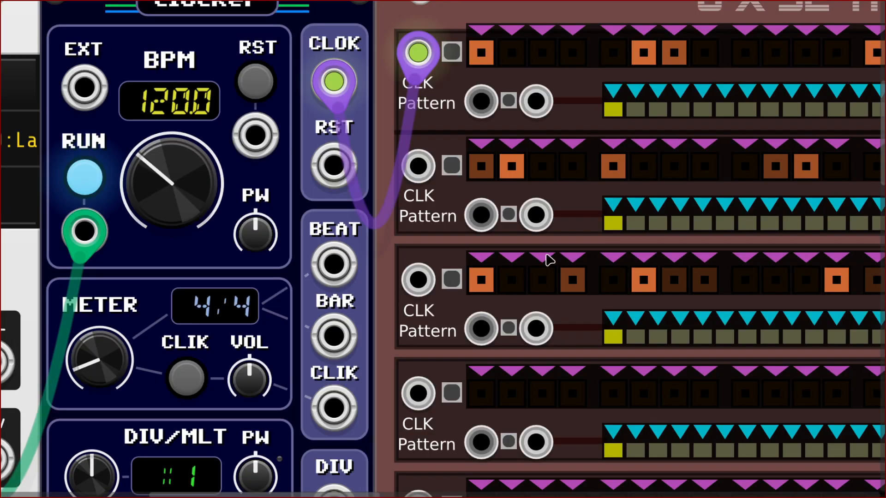
{"action": "scroll", "coordinate": [550, 260], "scroll_direction": "up", "scroll_amount": 3}
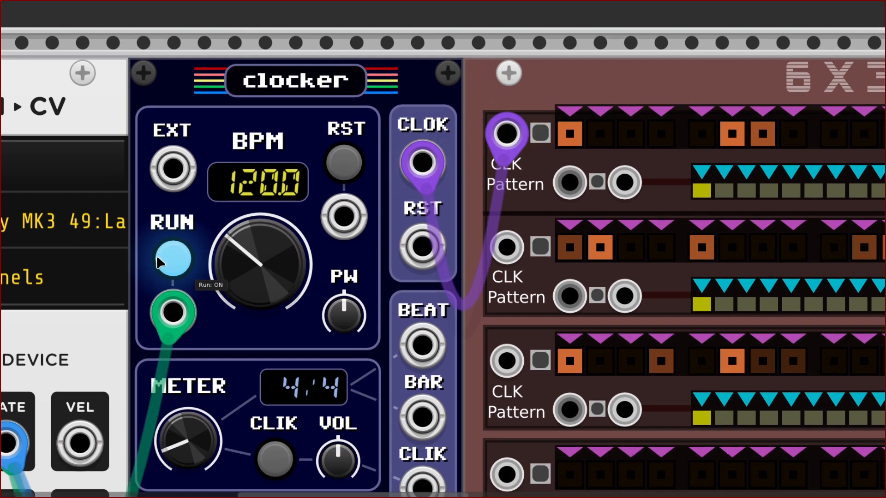
{"action": "left_click", "coordinate": [160, 313]}
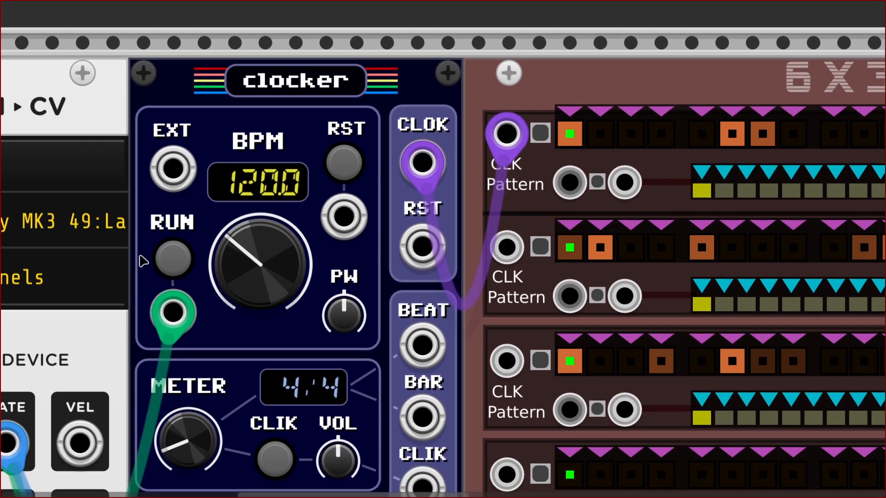
- Move the green GATE cable from the clocker's RUN input to its RST input and switch RUN back on
{"action": "scroll", "coordinate": [164, 387], "scroll_direction": "down", "scroll_amount": 5}
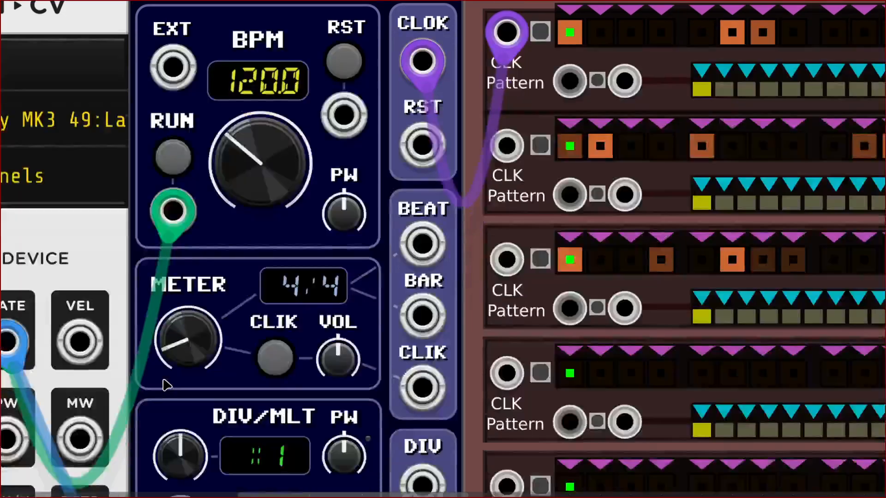
{"action": "scroll", "coordinate": [162, 382], "scroll_direction": "up", "scroll_amount": 3}
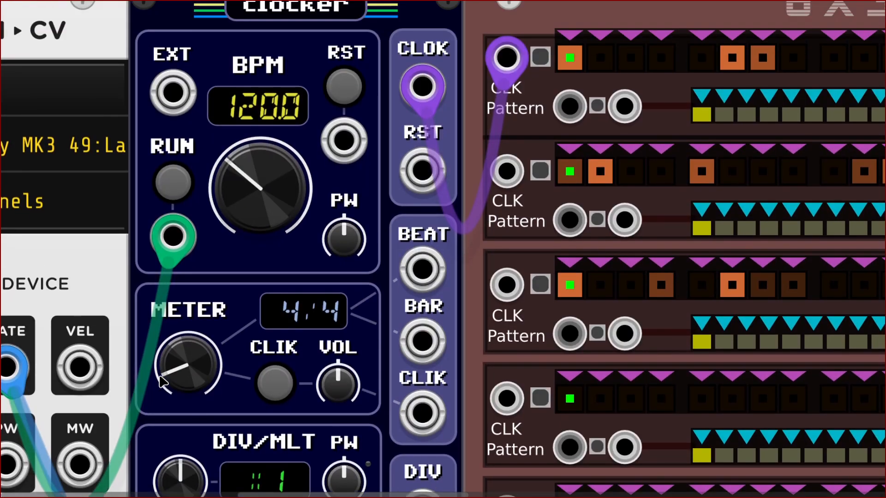
{"action": "scroll", "coordinate": [162, 382], "scroll_direction": "up", "scroll_amount": 1}
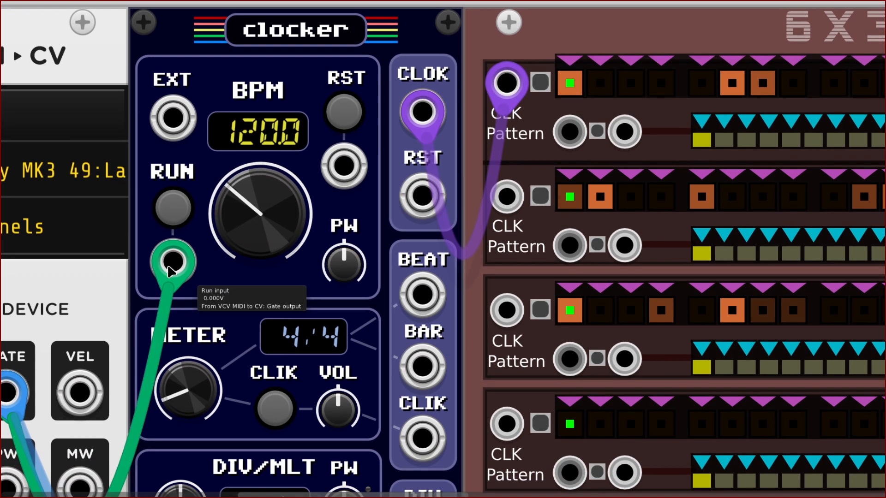
{"action": "left_click_drag", "start_coordinate": [173, 311], "coordinate": [230, 301]}
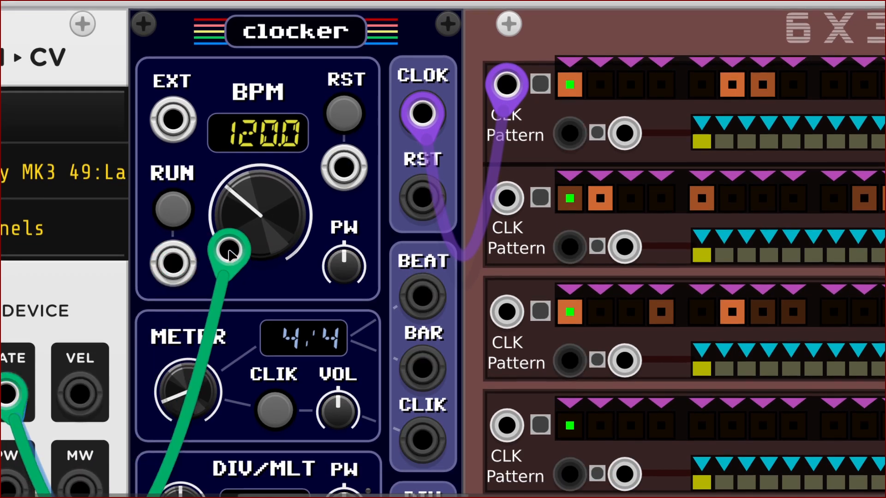
{"action": "left_click_drag", "start_coordinate": [229, 252], "coordinate": [350, 180]}
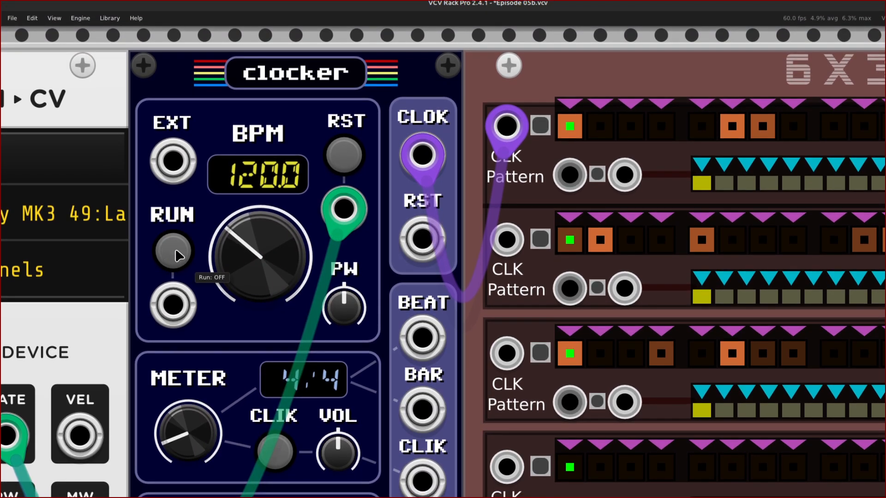
{"action": "left_click", "coordinate": [174, 257]}
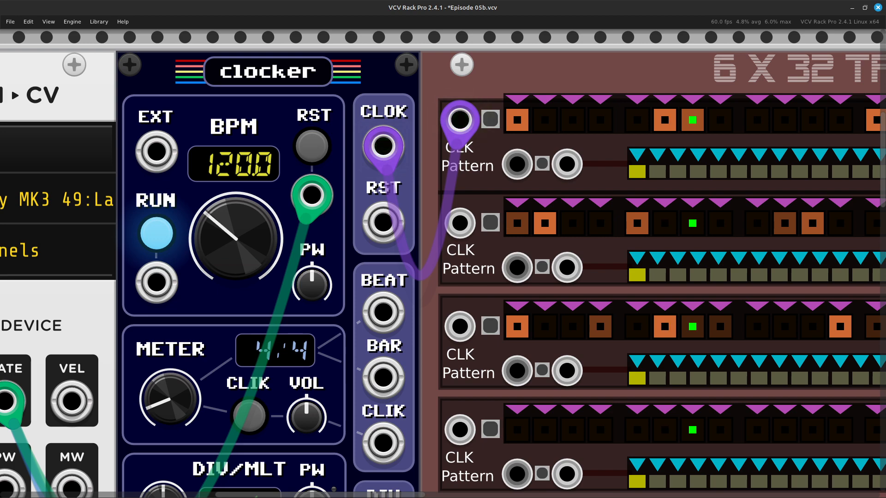
- Shift the Audio module along its row away from Synth Drums, leaving a gap between the two modules
{"action": "key", "text": "ctrl+minus"}
{"action": "key", "text": "ctrl+minus"}
{"action": "key", "text": "ctrl+minus"}
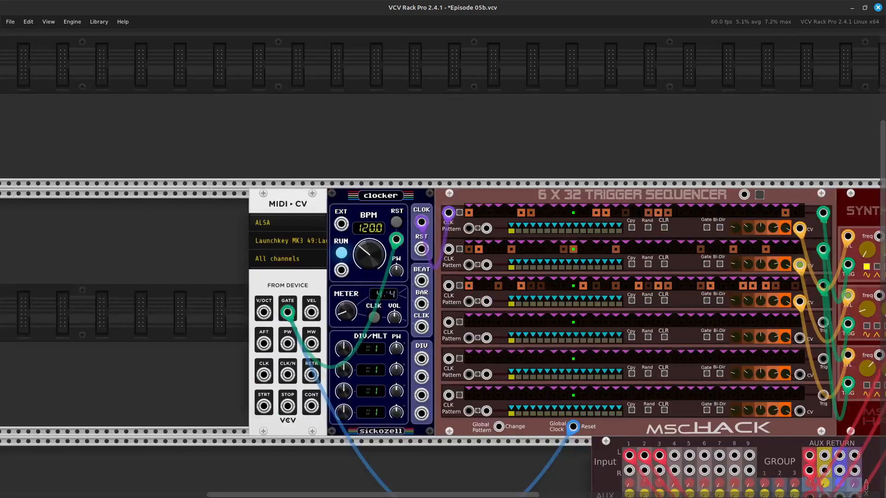
{"action": "key", "text": "Down"}
{"action": "key", "text": "Right"}
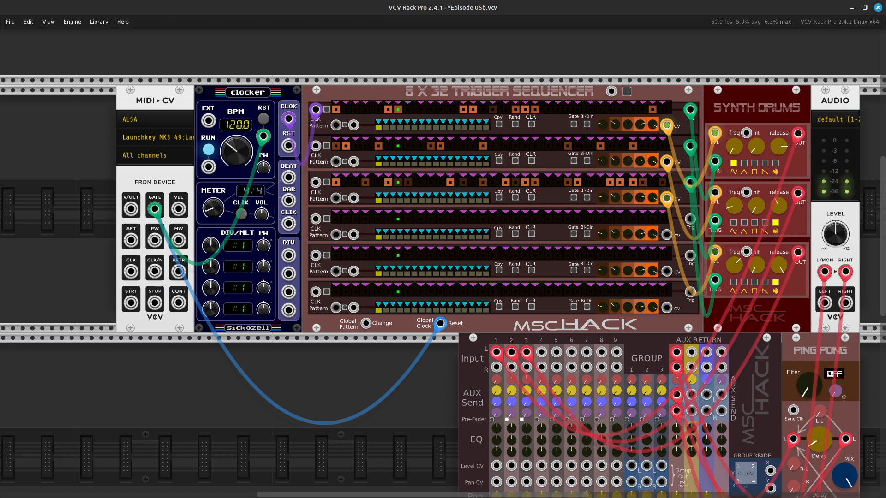
{"action": "key", "text": "Right"}
{"action": "key", "text": "Right"}
{"action": "key", "text": "Right"}
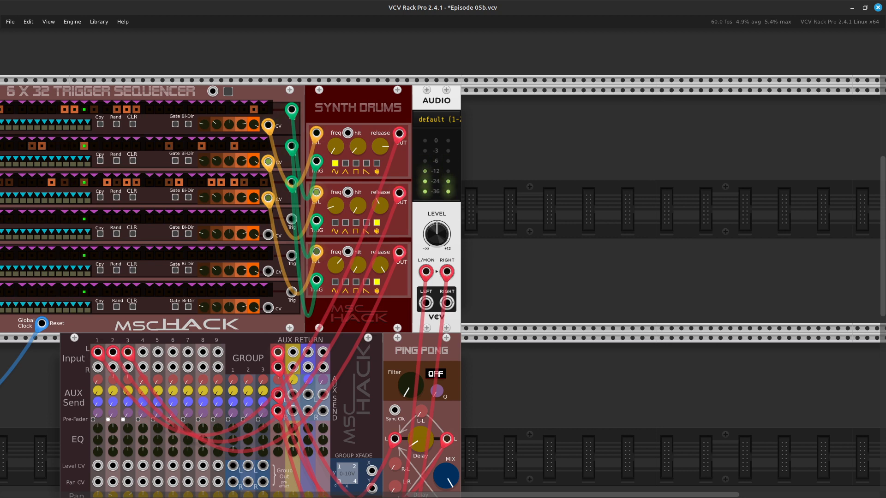
{"action": "left_click_drag", "start_coordinate": [437, 213], "coordinate": [594, 214]}
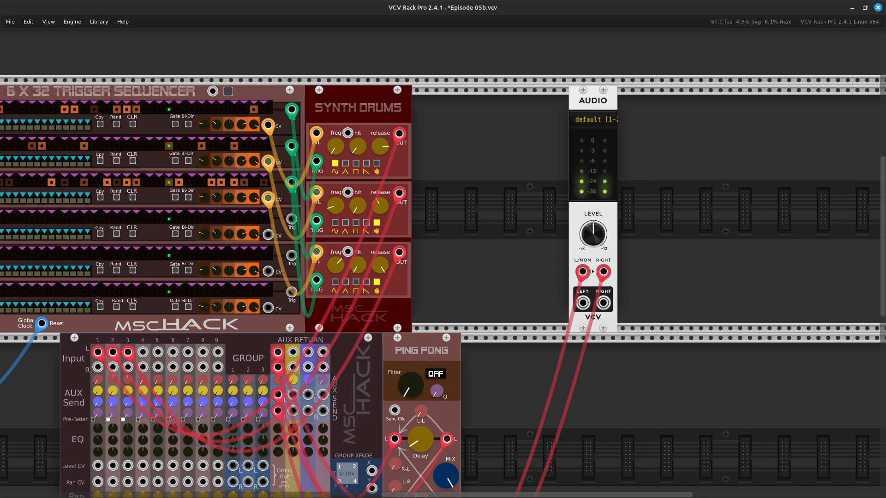
{"action": "left_click_drag", "start_coordinate": [594, 213], "coordinate": [544, 214]}
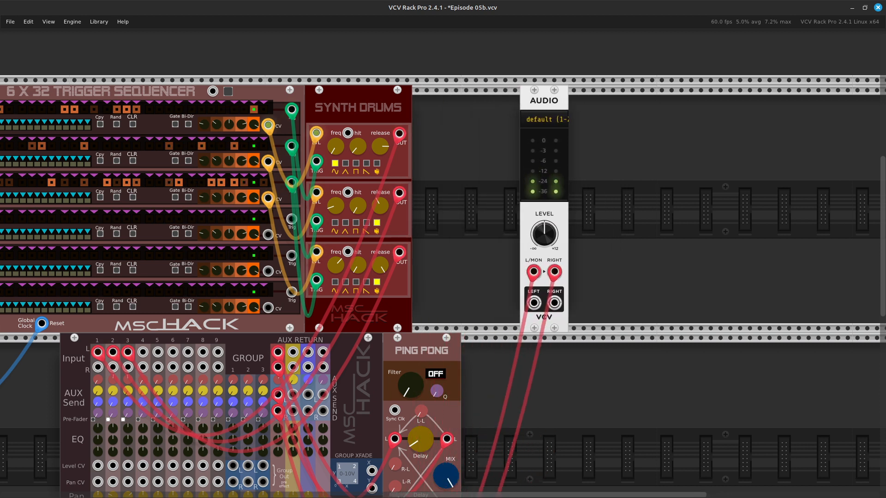
- Clear the "clock" module search and add the mscHack MIX 4 Channel mixer beside Ping Pong
{"action": "scroll", "coordinate": [443, 264], "scroll_direction": "down", "scroll_amount": 10}
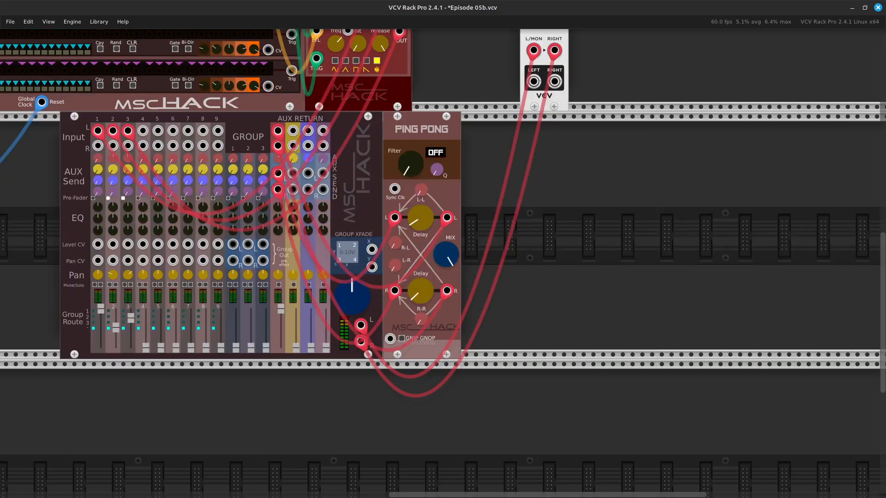
{"action": "scroll", "coordinate": [443, 263], "scroll_direction": "up", "scroll_amount": 3}
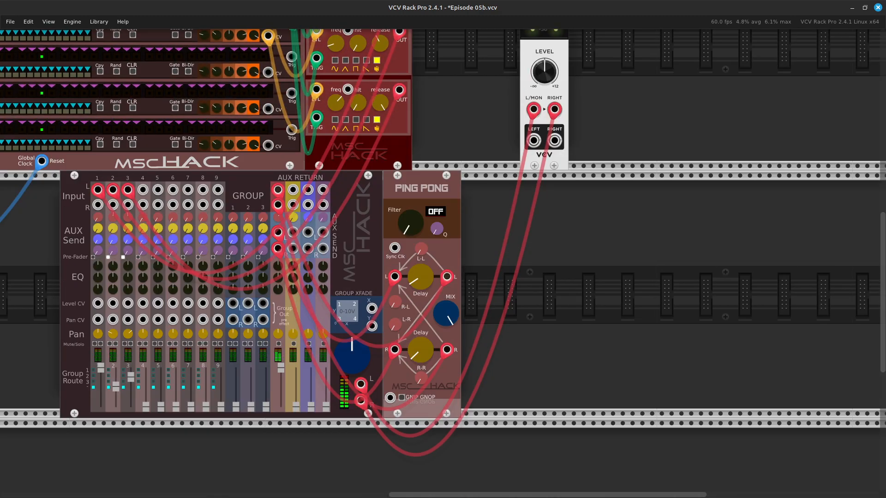
{"action": "key", "text": "Return"}
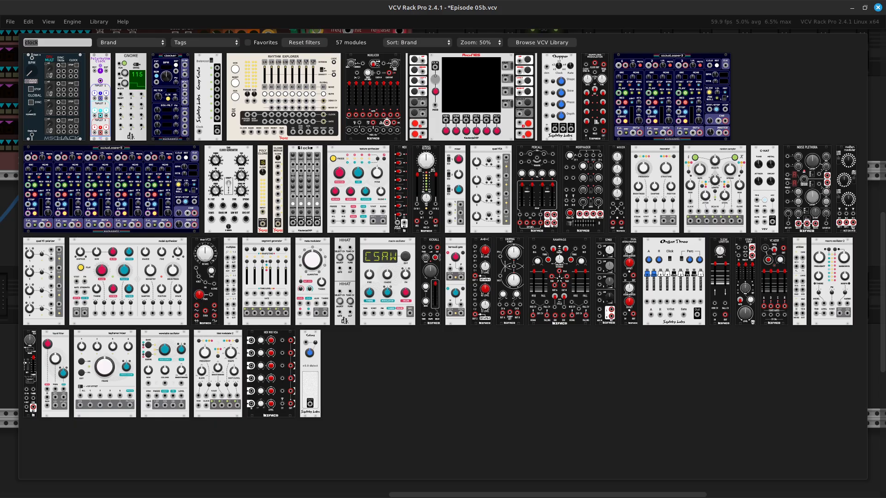
{"action": "key", "text": "BackSpace"}
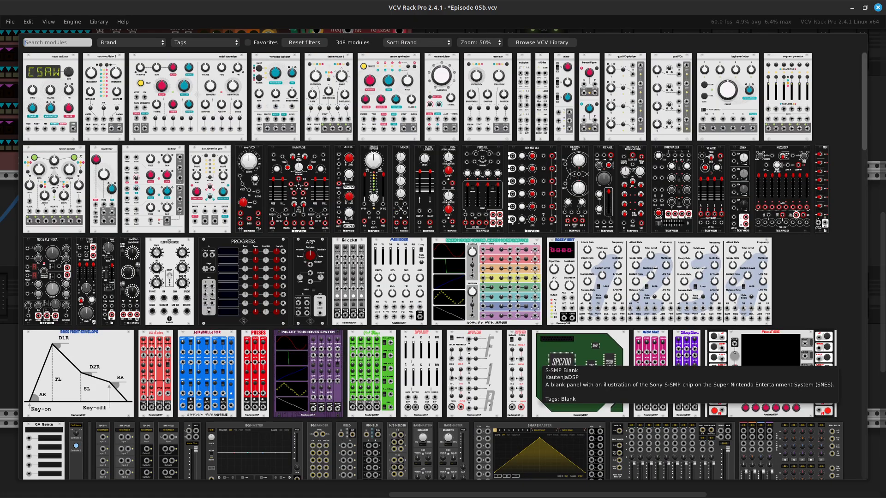
{"action": "scroll", "coordinate": [541, 365], "scroll_direction": "down", "scroll_amount": 20}
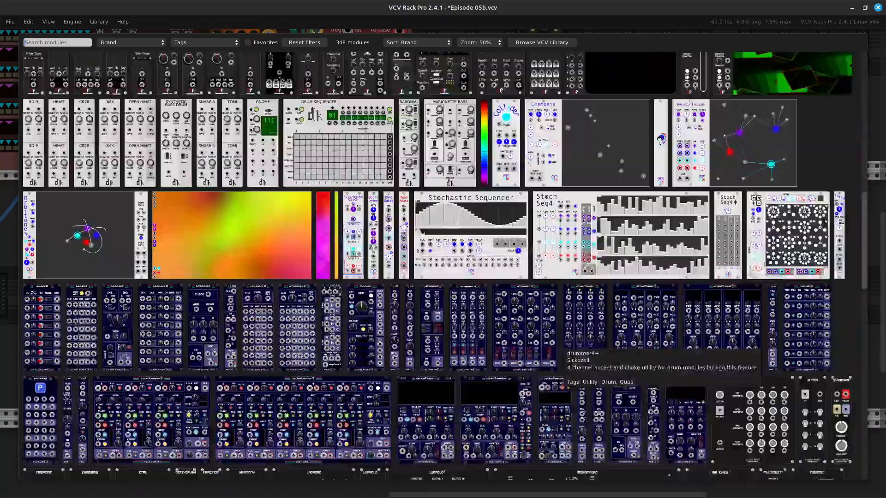
{"action": "scroll", "coordinate": [595, 356], "scroll_direction": "down", "scroll_amount": 15}
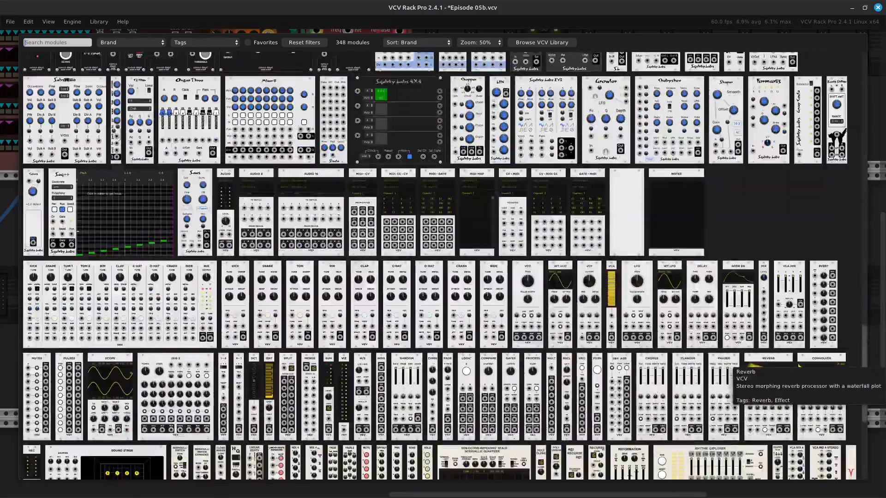
{"action": "scroll", "coordinate": [766, 383], "scroll_direction": "down", "scroll_amount": 5}
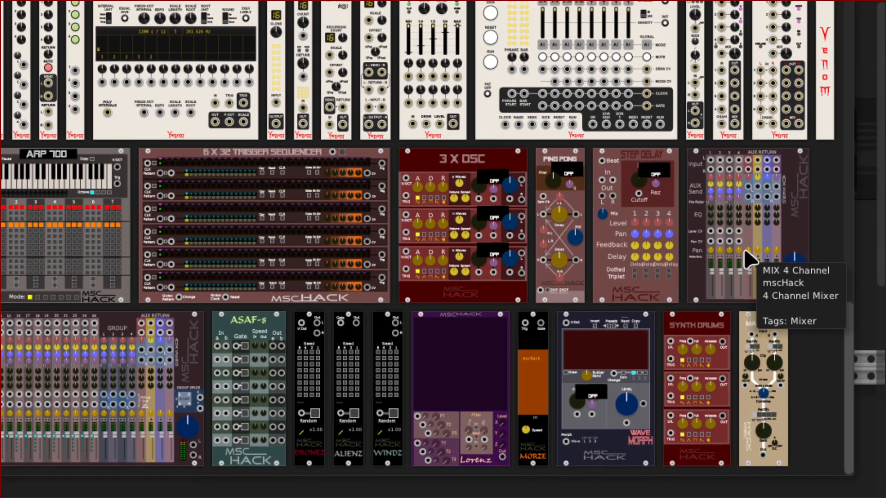
{"action": "left_click", "coordinate": [750, 258]}
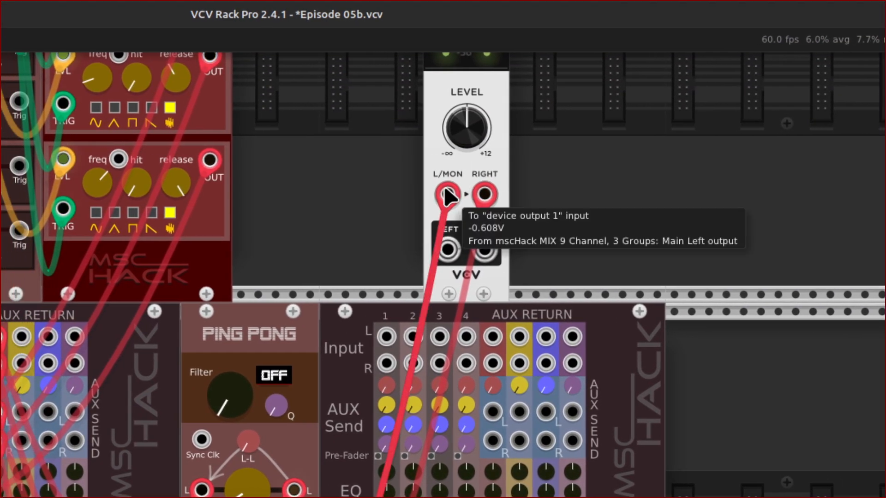
- Move the 9-channel mixer's main left and right cables from the Audio module to the 4-channel mixer's channel 1 and 2 L inputs
{"action": "left_click_drag", "start_coordinate": [448, 195], "coordinate": [390, 341]}
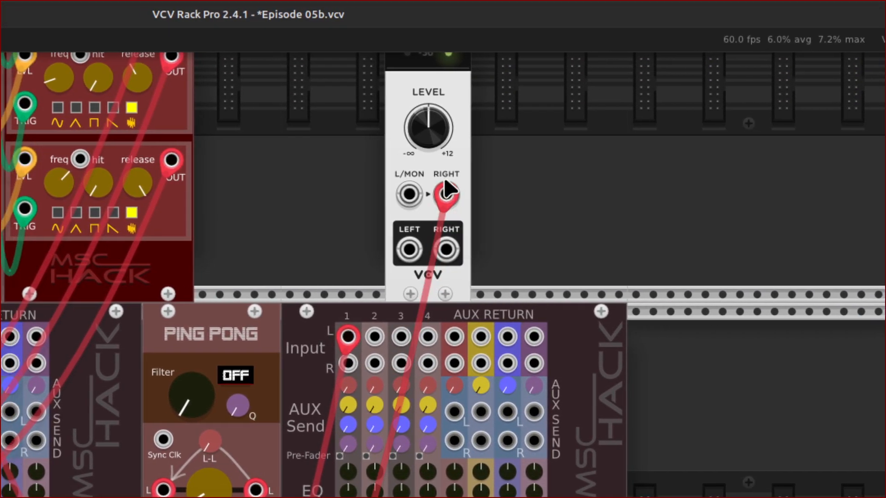
{"action": "left_click_drag", "start_coordinate": [444, 180], "coordinate": [479, 234]}
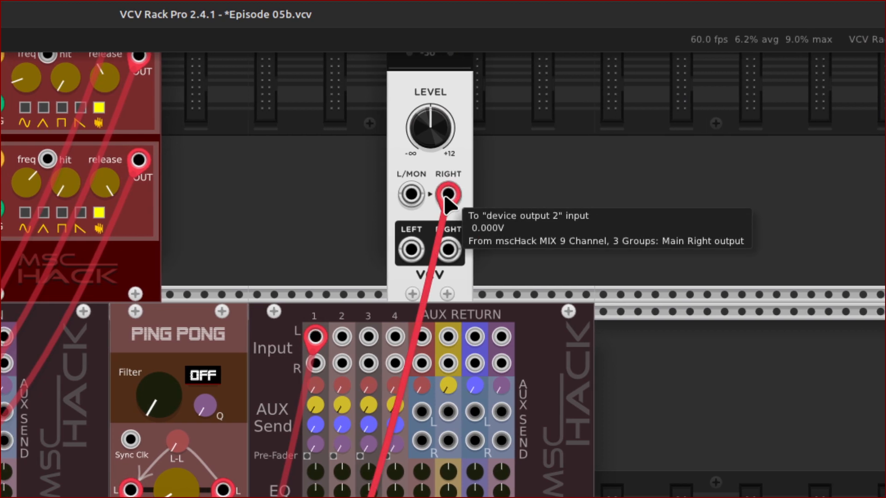
{"action": "left_click_drag", "start_coordinate": [441, 194], "coordinate": [335, 336]}
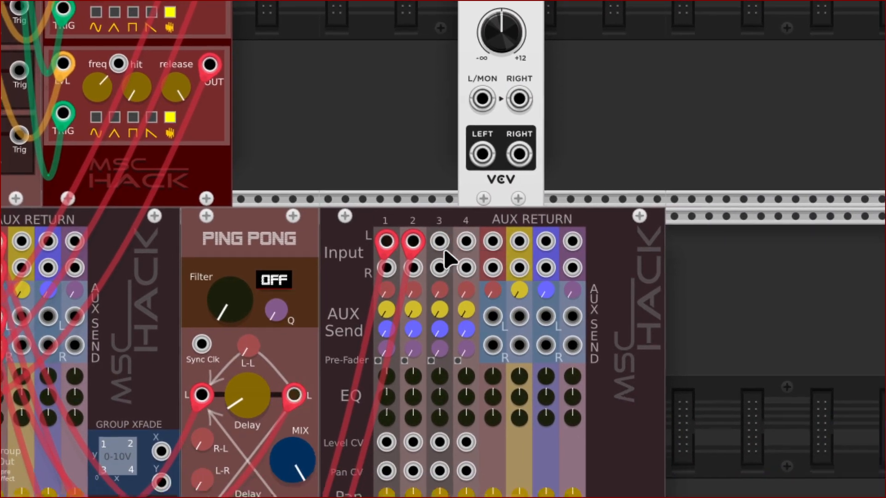
- Patch green cables from the MIDI-CV GATE output to the 4-channel mixer's channel 1 and channel 2 Level CV inputs
{"action": "scroll", "coordinate": [446, 261], "scroll_direction": "down", "scroll_amount": 5}
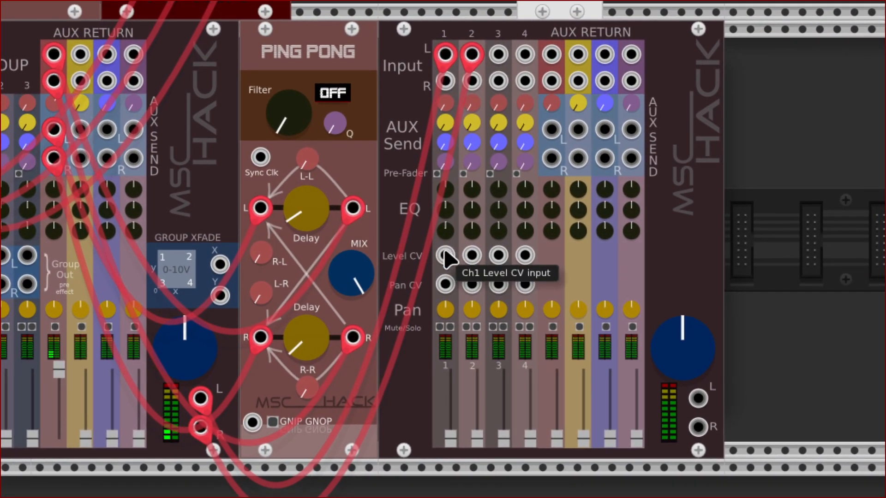
{"action": "right_click", "coordinate": [445, 261]}
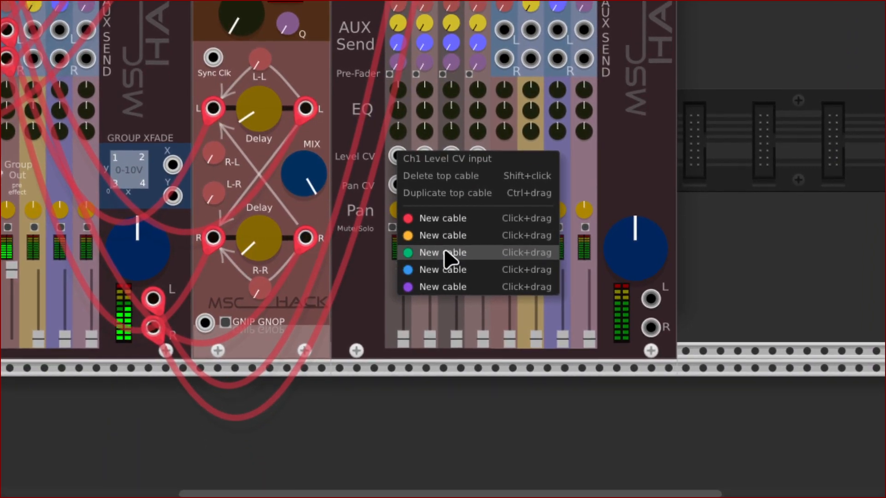
{"action": "left_click", "coordinate": [445, 253]}
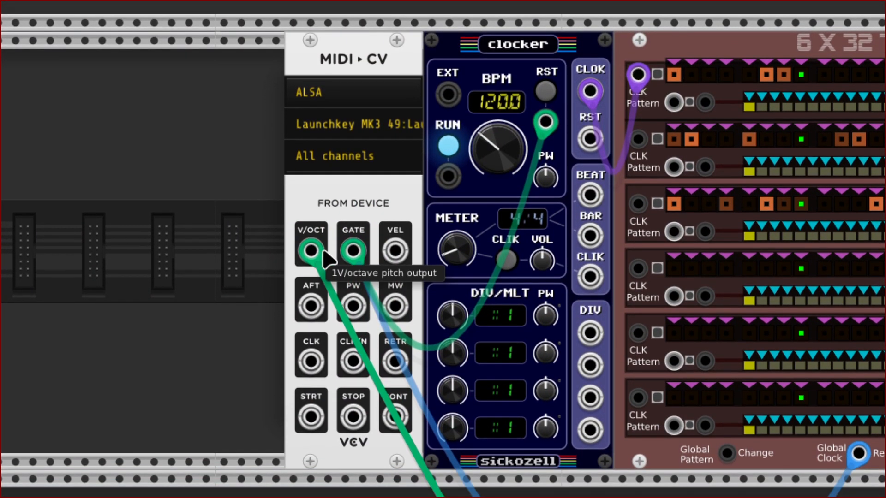
{"action": "left_click", "coordinate": [354, 296]}
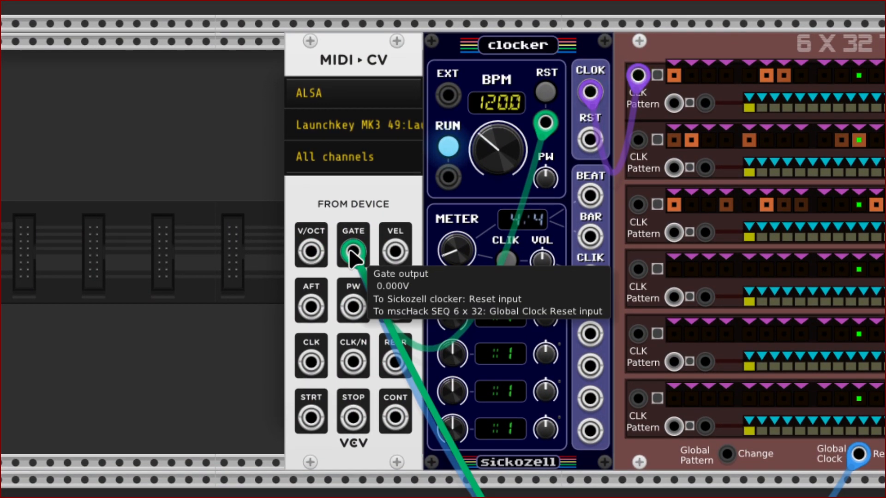
{"action": "scroll", "coordinate": [425, 258], "scroll_direction": "down", "scroll_amount": 5}
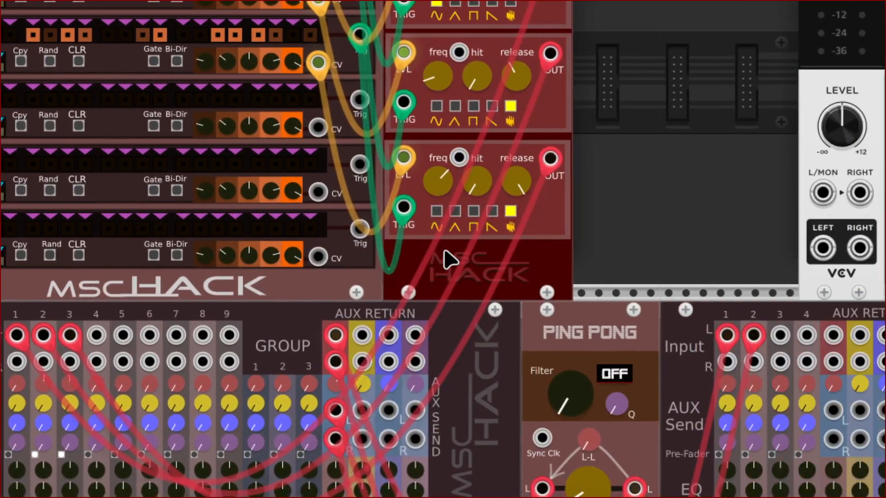
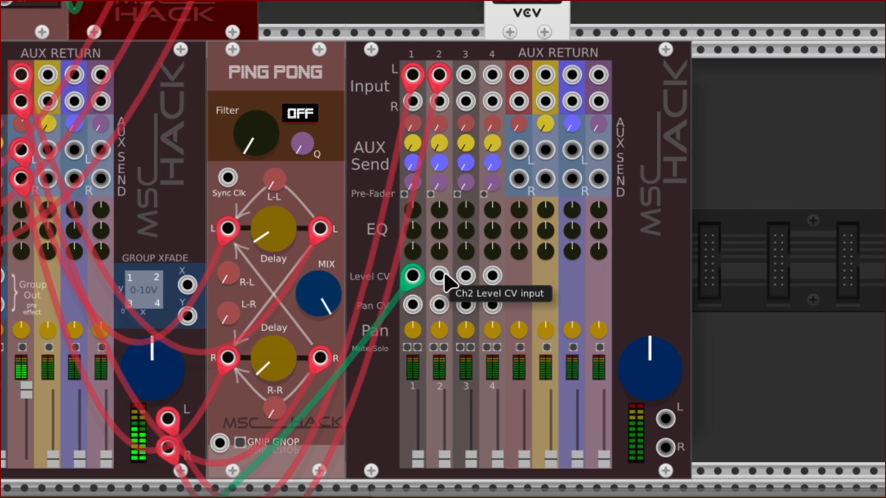
{"action": "right_click", "coordinate": [446, 277]}
{"action": "left_click", "coordinate": [448, 377]}
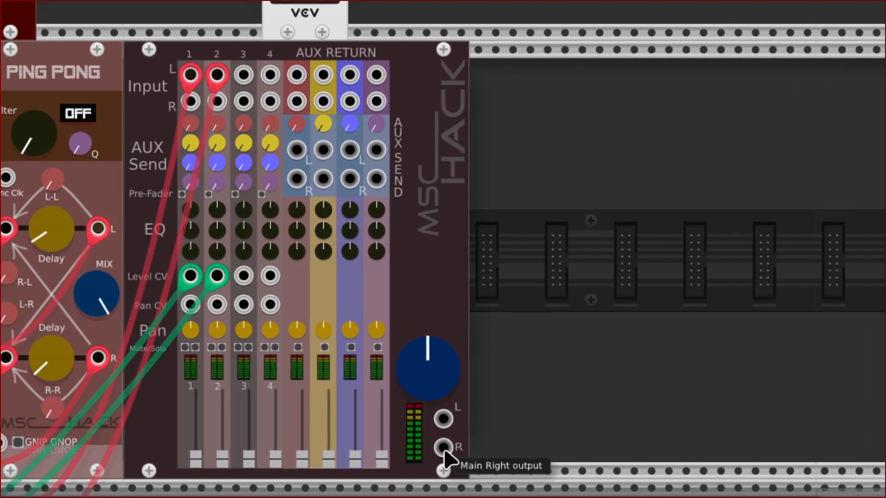
- Connect the 4-channel mixer's main left and right outputs to the Audio module's L/MON and RIGHT inputs with red cables
{"action": "right_click", "coordinate": [445, 431]}
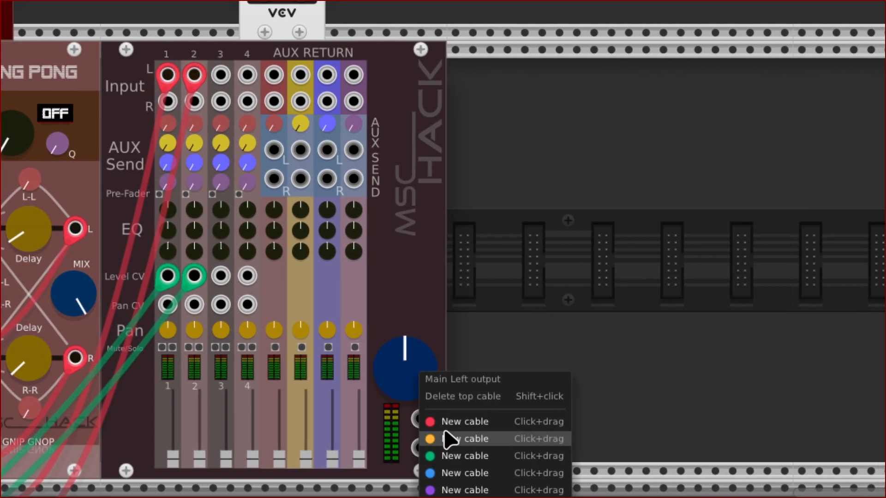
{"action": "left_click_drag", "start_coordinate": [445, 431], "coordinate": [431, 402]}
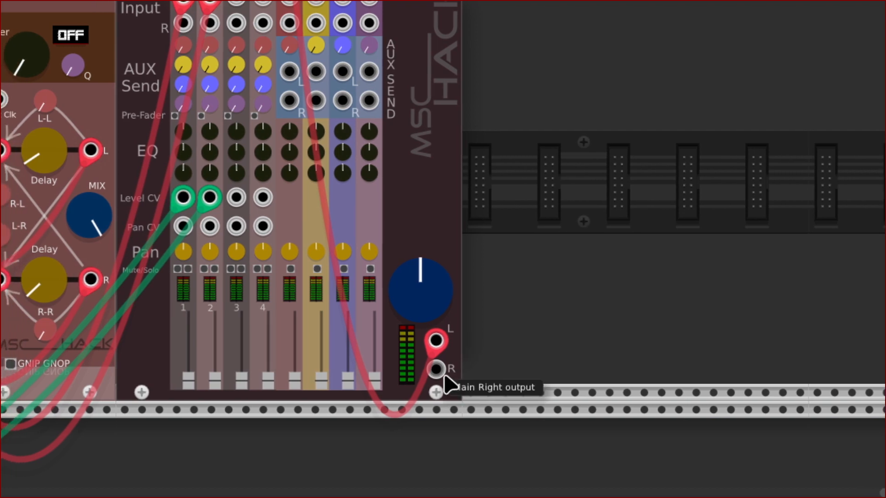
{"action": "right_click", "coordinate": [421, 374]}
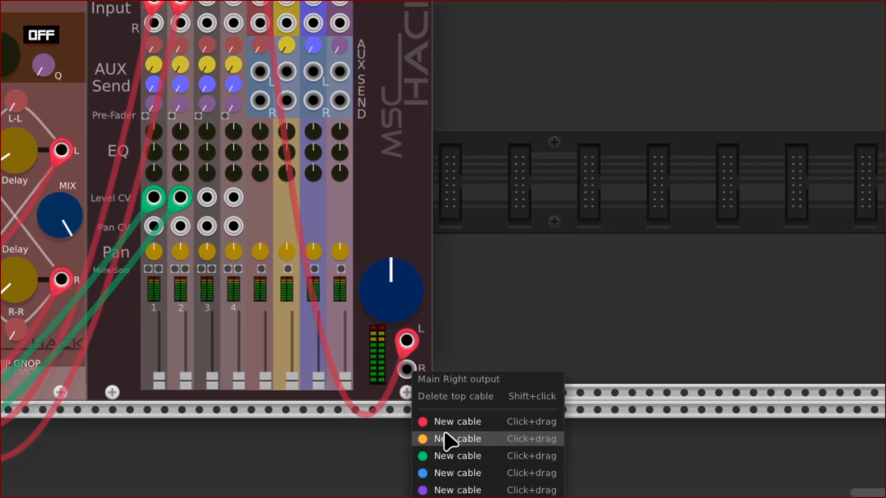
{"action": "left_click", "coordinate": [482, 421]}
{"action": "left_click_drag", "start_coordinate": [445, 428], "coordinate": [421, 299]}
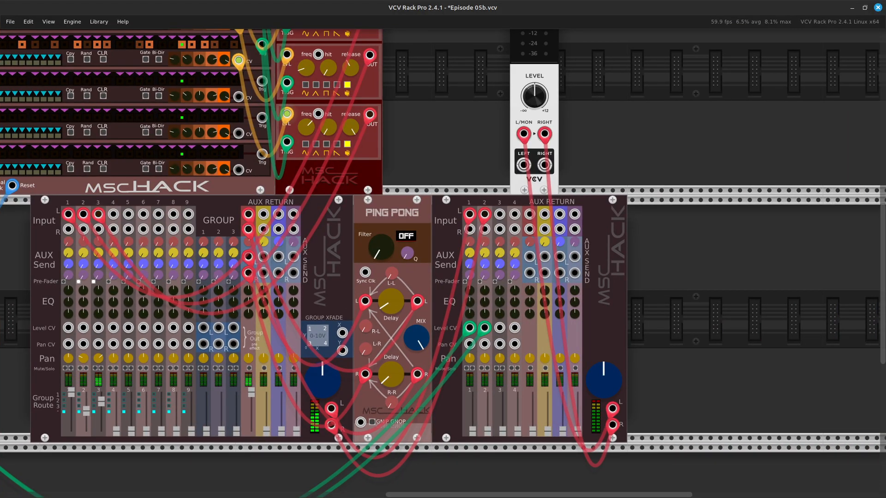
- Review the whole patch from the MIDI-CV module across to the 4-channel mixer and Audio module
{"action": "scroll", "coordinate": [353, 314], "scroll_direction": "left", "scroll_amount": 13}
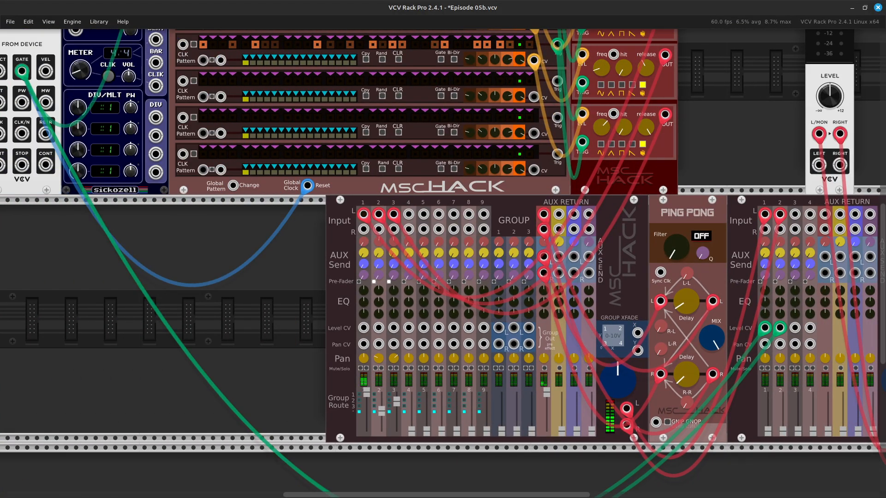
{"action": "key", "text": "ctrl+minus"}
{"action": "key", "text": "Up"}
{"action": "key", "text": "Down"}
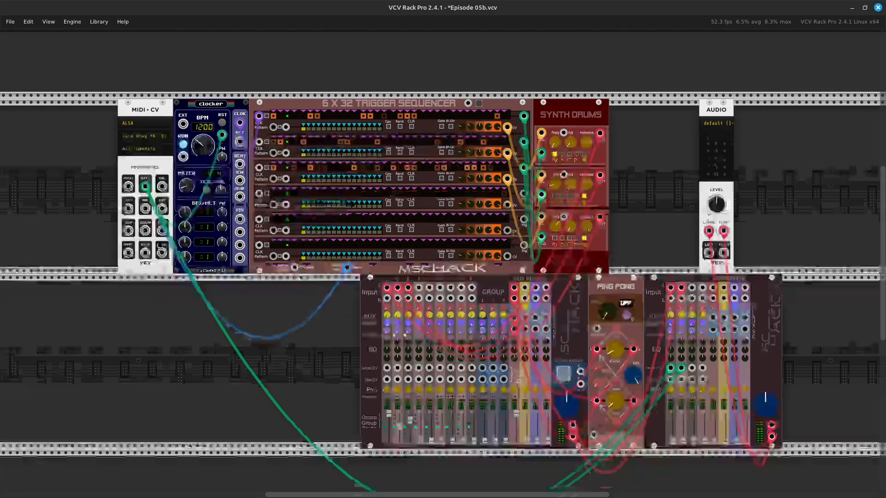
{"action": "key", "text": "Up"}
{"action": "key", "text": "Up"}
{"action": "key", "text": "Up"}
{"action": "key", "text": "Up"}
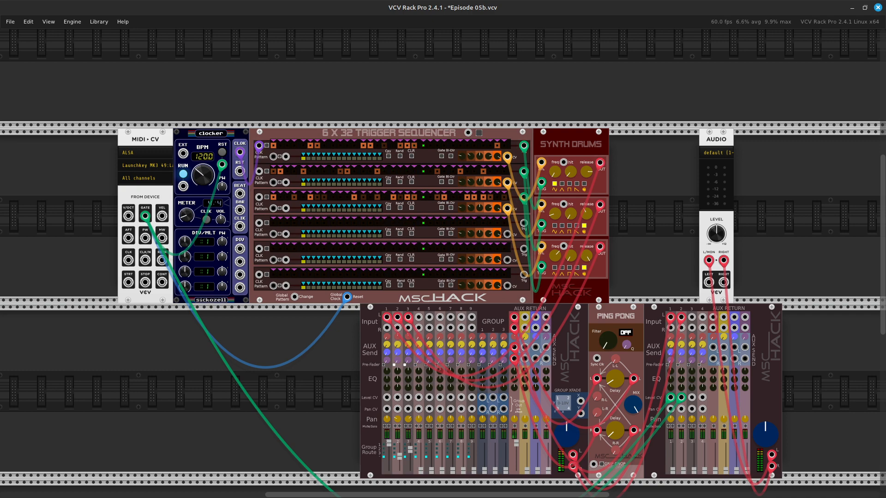
- Raise the channel 1 and channel 2 faders on the 4-channel mixer
{"action": "scroll", "coordinate": [441, 263], "scroll_direction": "up", "scroll_amount": 5}
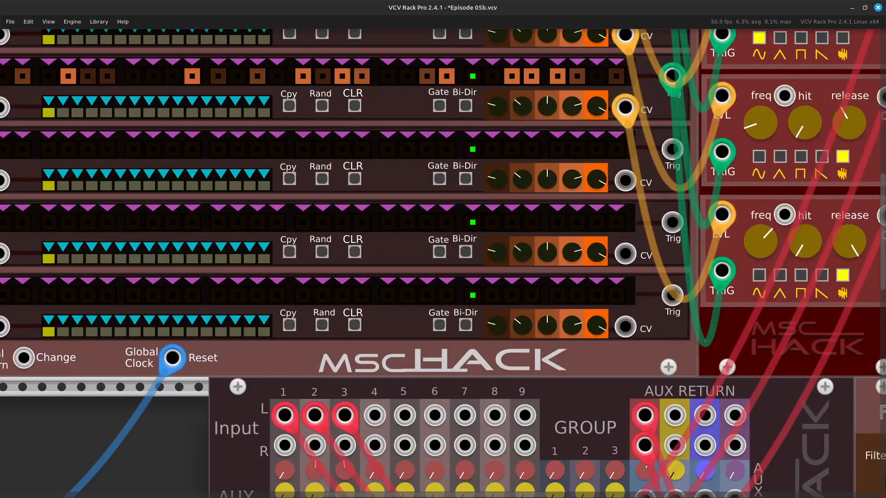
{"action": "key", "text": "Right"}
{"action": "key", "text": "Down"}
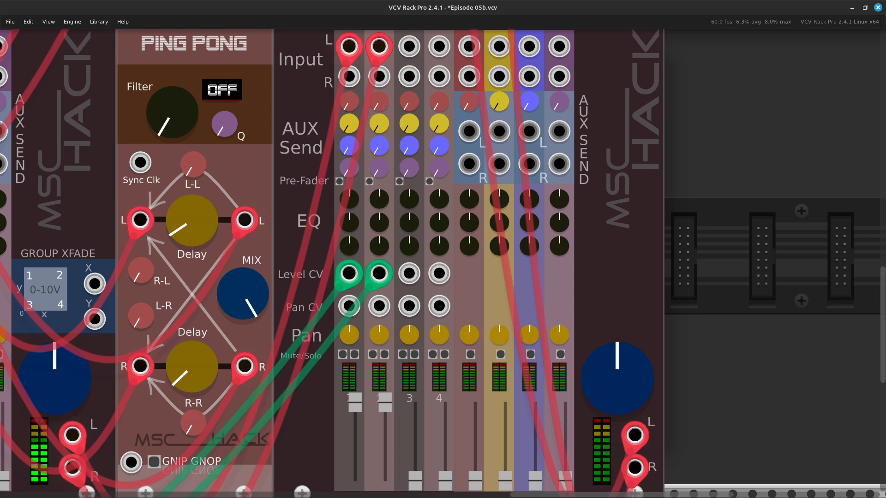
- Move the purple sequencer clock cable from the clocker's CLOK output to its first DIV output
{"action": "key", "text": "Left"}
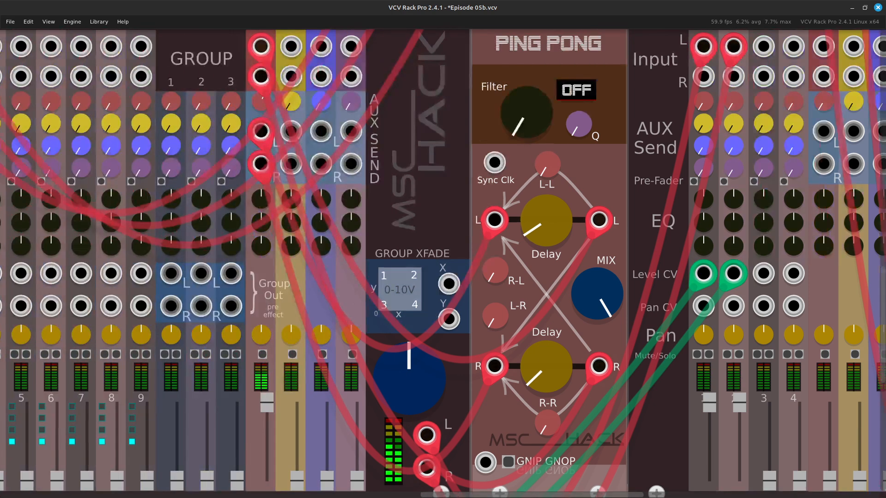
{"action": "key", "text": "Up"}
{"action": "key", "text": "Up"}
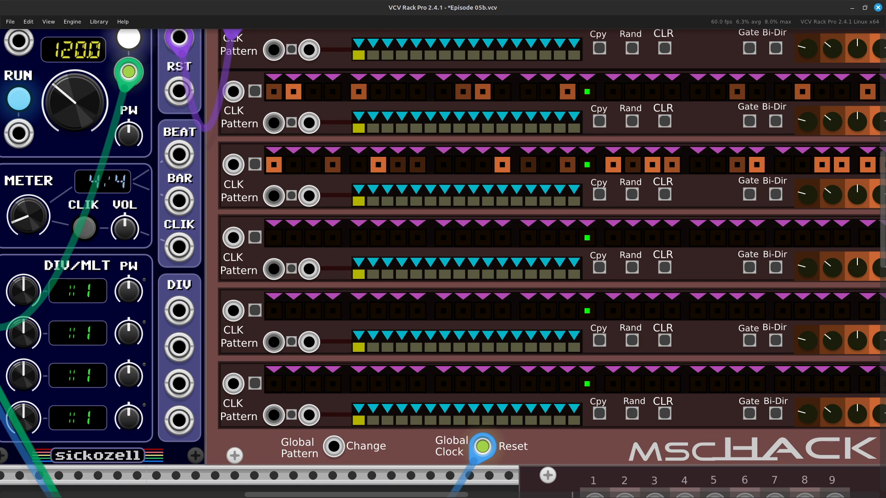
{"action": "scroll", "coordinate": [443, 263], "scroll_direction": "left", "scroll_amount": 10}
{"action": "scroll", "coordinate": [443, 263], "scroll_direction": "up", "scroll_amount": 4}
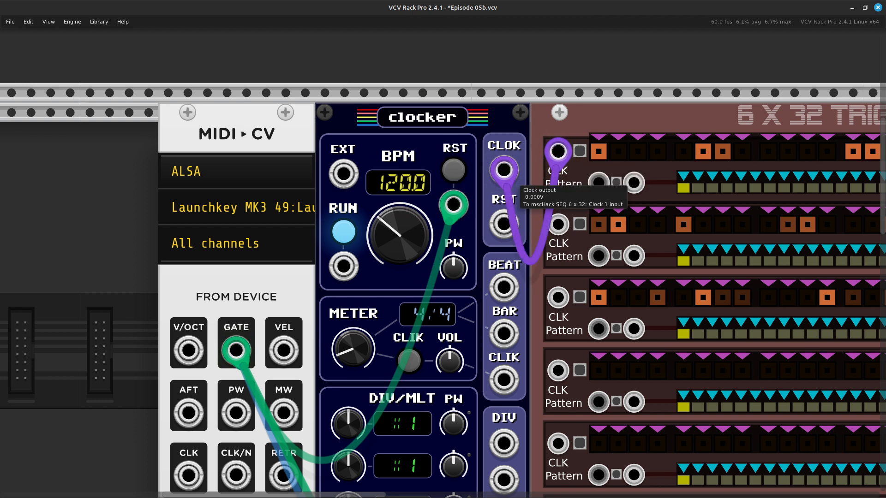
{"action": "left_click_drag", "start_coordinate": [504, 169], "coordinate": [504, 443]}
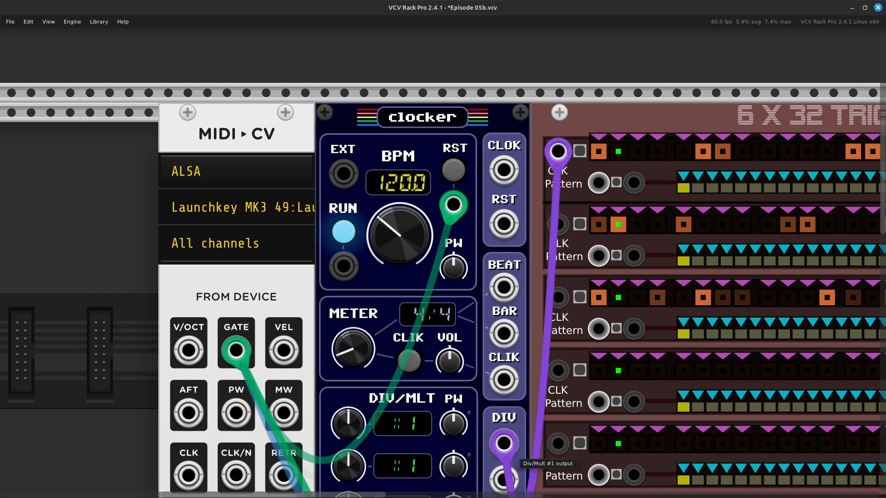
- Set the clocker's first DIV/MLT ratio to x2
{"action": "scroll", "coordinate": [504, 443], "scroll_direction": "down", "scroll_amount": 5}
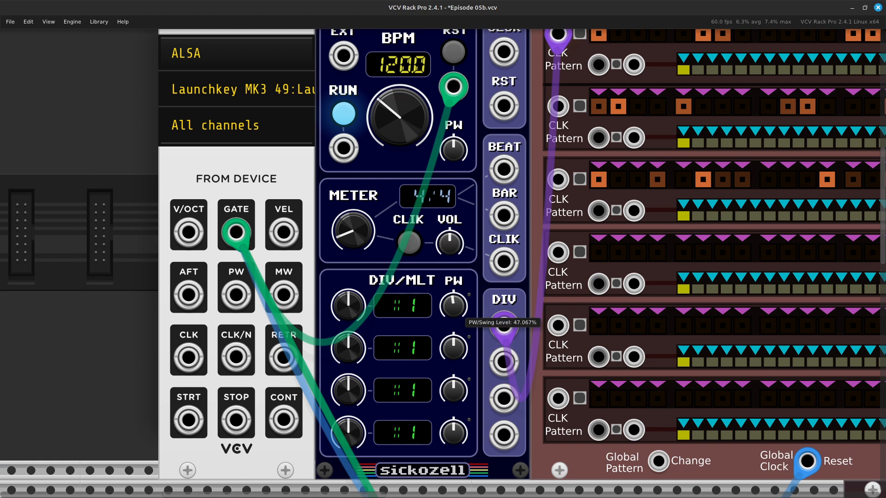
{"action": "mouse_move", "coordinate": [357, 314]}
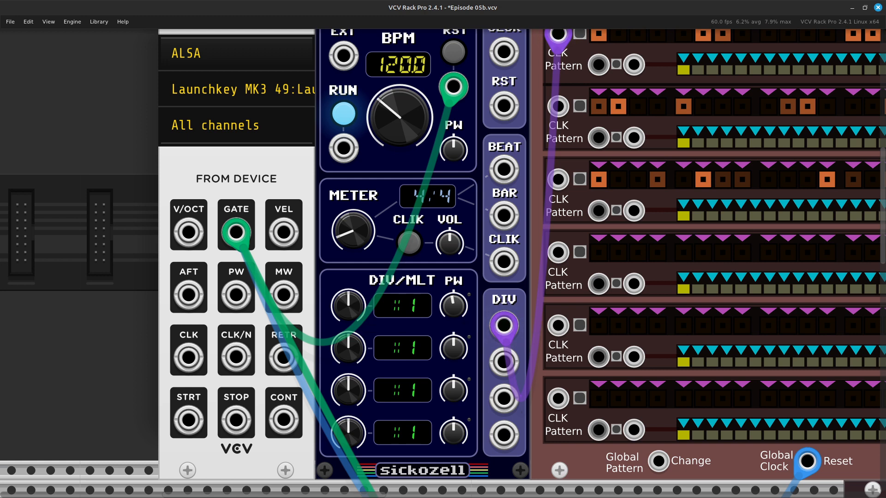
{"action": "left_click", "coordinate": [414, 308]}
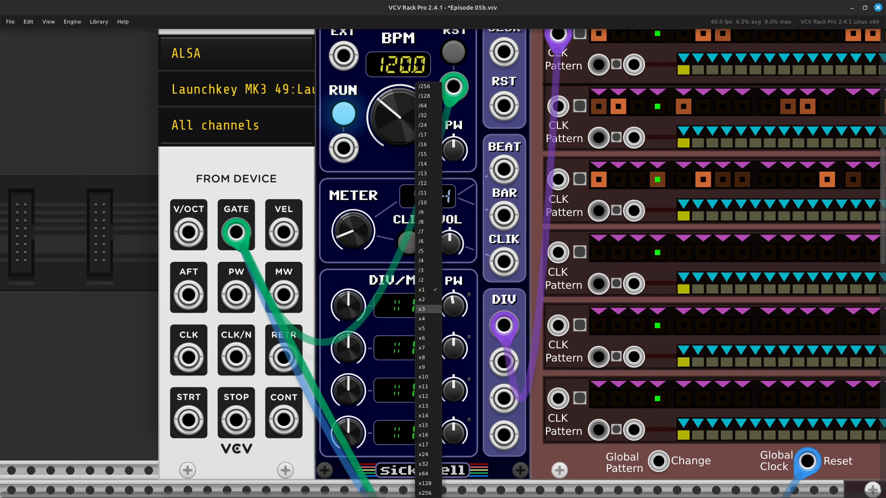
{"action": "left_click", "coordinate": [401, 308]}
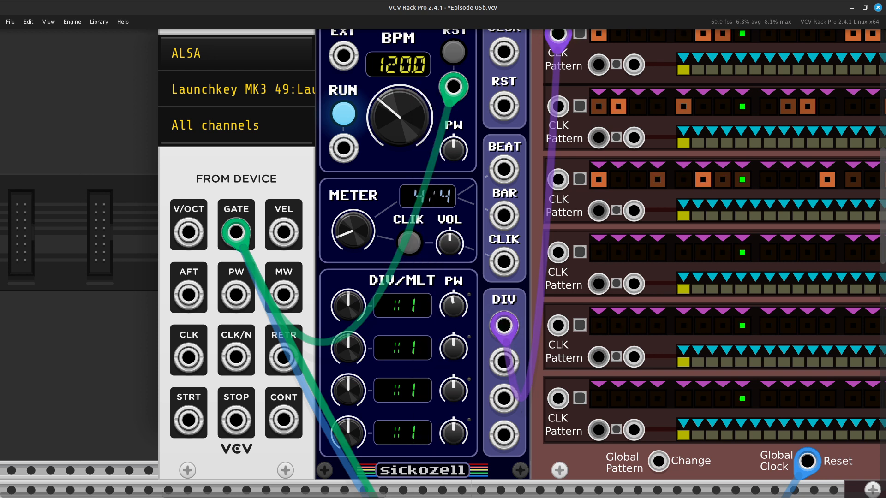
{"action": "key", "text": "Return"}
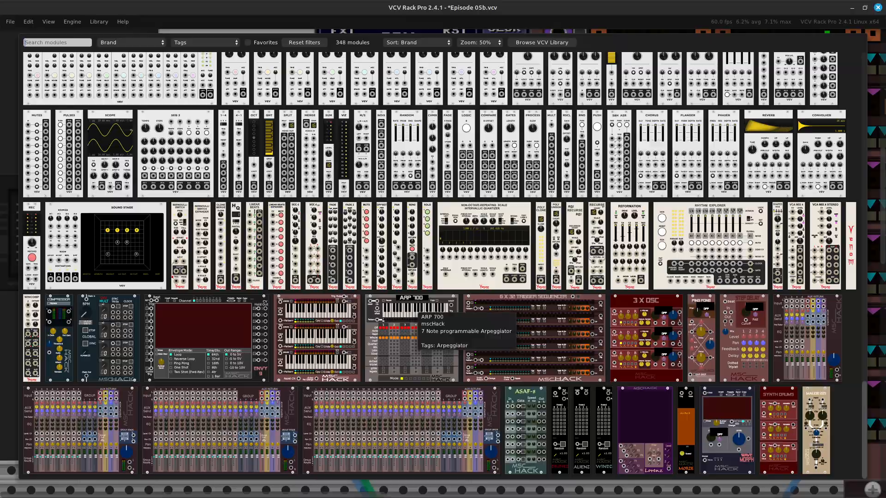
{"action": "key", "text": "Escape"}
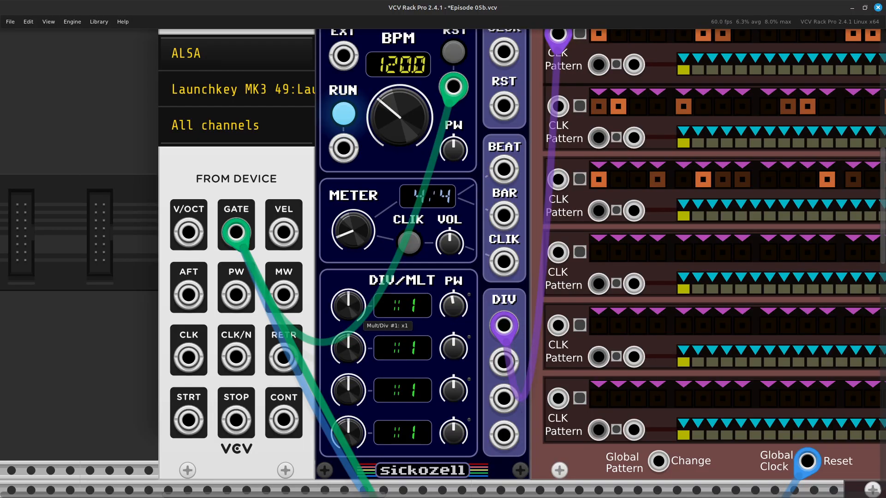
{"action": "left_click_drag", "start_coordinate": [348, 304], "coordinate": [348, 297]}
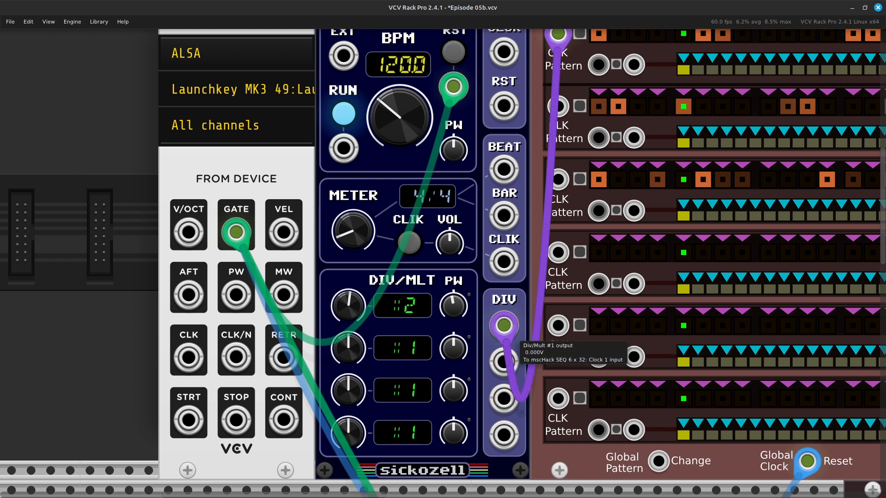
- Return the purple clock cable from the first DIV output to CLOK and switch the clocker's RUN off
{"action": "left_click_drag", "start_coordinate": [513, 335], "coordinate": [504, 218]}
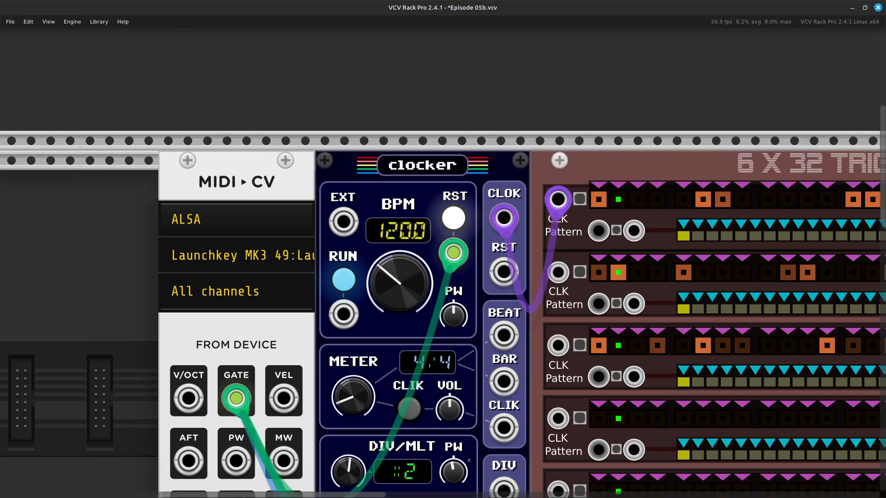
{"action": "key", "text": "Right"}
{"action": "key", "text": "Down"}
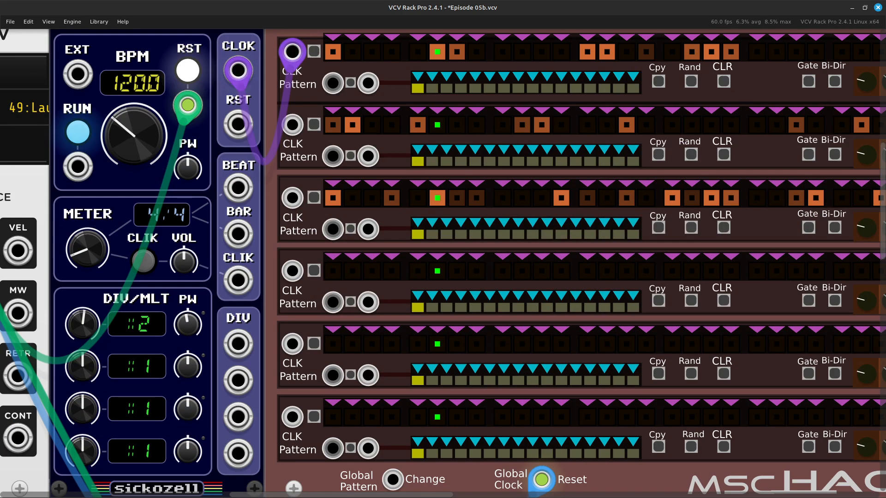
{"action": "key", "text": "Up"}
{"action": "key", "text": "Right"}
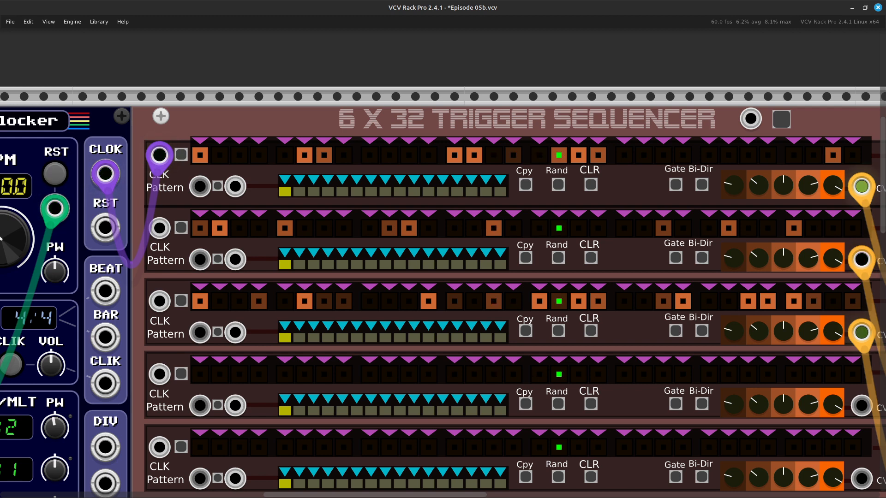
{"action": "key", "text": "Left"}
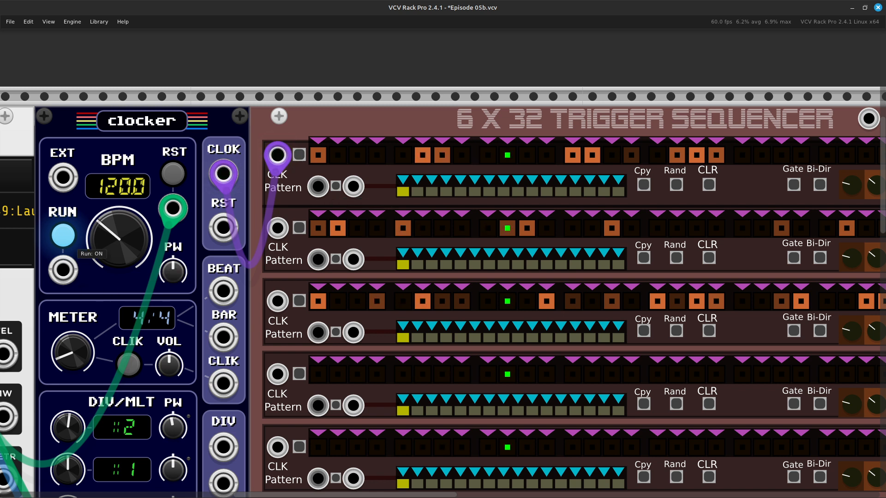
{"action": "left_click", "coordinate": [63, 236]}
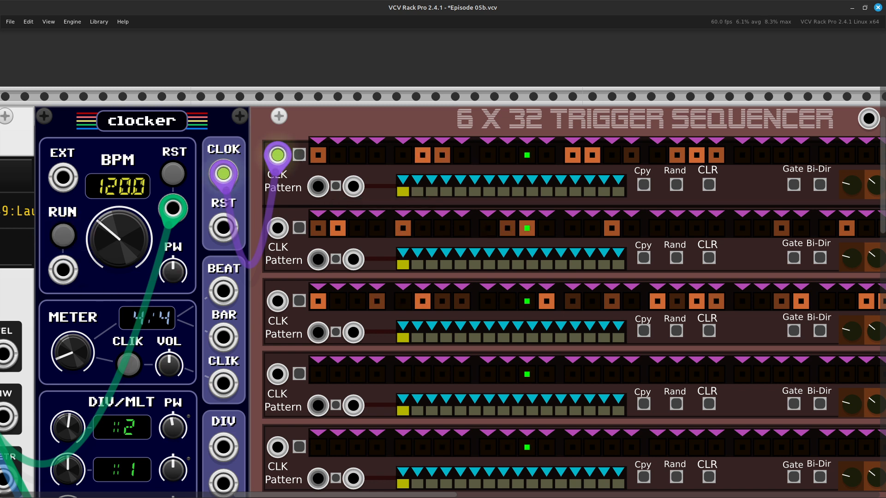
- In the trigger sequencer's first row, turn step 1 off and set step 2 to a low level
{"action": "left_click", "coordinate": [318, 155]}
{"action": "left_click", "coordinate": [318, 155]}
{"action": "left_click", "coordinate": [319, 155]}
{"action": "left_click", "coordinate": [319, 155]}
{"action": "left_click", "coordinate": [338, 155]}
{"action": "left_click", "coordinate": [338, 155]}
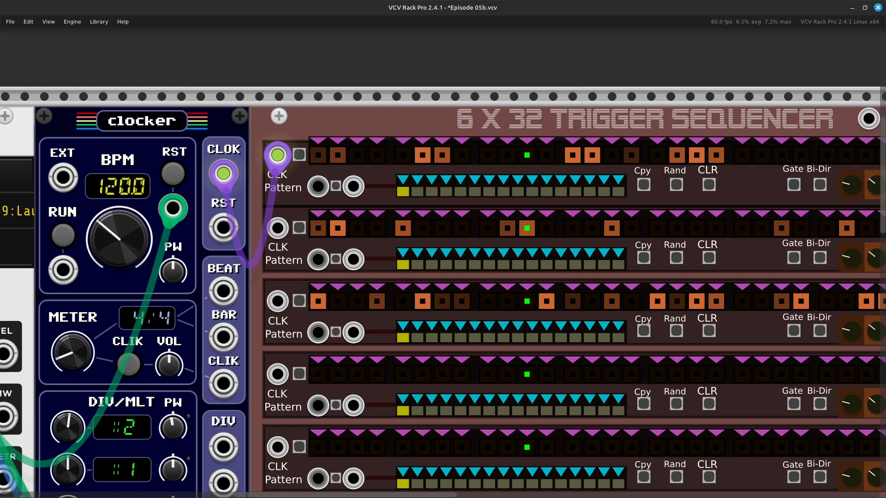
- Activate steps 3, 4 and 5 in the sequencer's first row, giving steps 4 and 5 a higher level than step 3
{"action": "left_click", "coordinate": [357, 155]}
{"action": "left_click", "coordinate": [357, 155]}
{"action": "left_click", "coordinate": [357, 156]}
{"action": "left_click", "coordinate": [377, 155]}
{"action": "left_click", "coordinate": [376, 155]}
{"action": "left_click", "coordinate": [376, 155]}
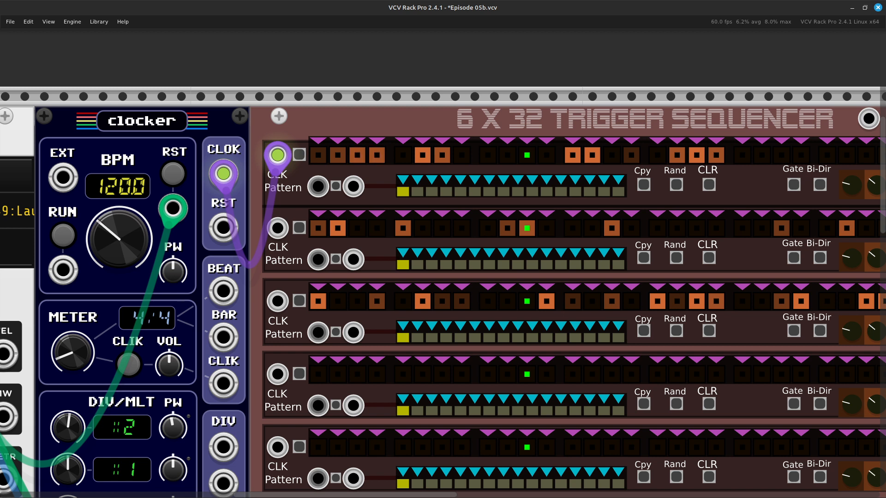
{"action": "left_click", "coordinate": [376, 155]}
{"action": "left_click", "coordinate": [403, 156]}
{"action": "left_click", "coordinate": [402, 155]}
{"action": "left_click", "coordinate": [403, 155]}
{"action": "left_click", "coordinate": [403, 155]}
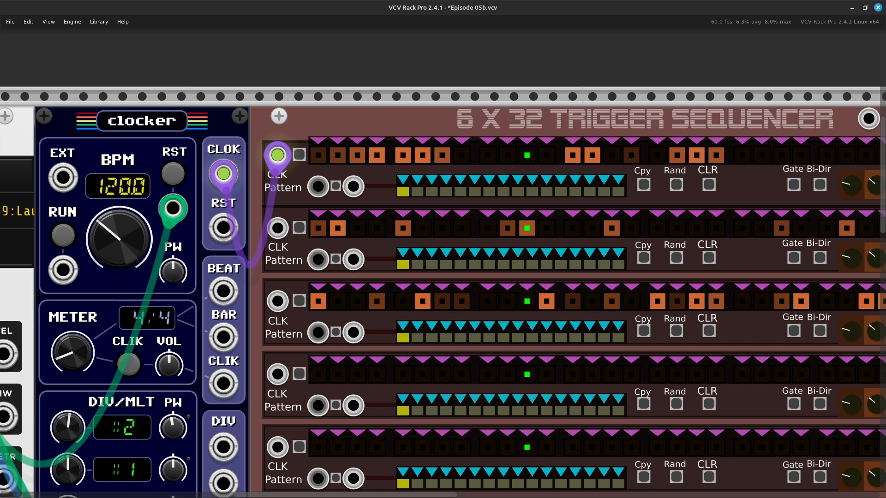
- In the trigger sequencer's first row, set step 5 to the highest level and turn steps 6 and 7 off
{"action": "left_click", "coordinate": [403, 155]}
{"action": "left_click", "coordinate": [422, 155]}
{"action": "left_click", "coordinate": [422, 155]}
{"action": "left_click", "coordinate": [422, 155]}
{"action": "left_click", "coordinate": [442, 155]}
{"action": "left_click", "coordinate": [442, 155]}
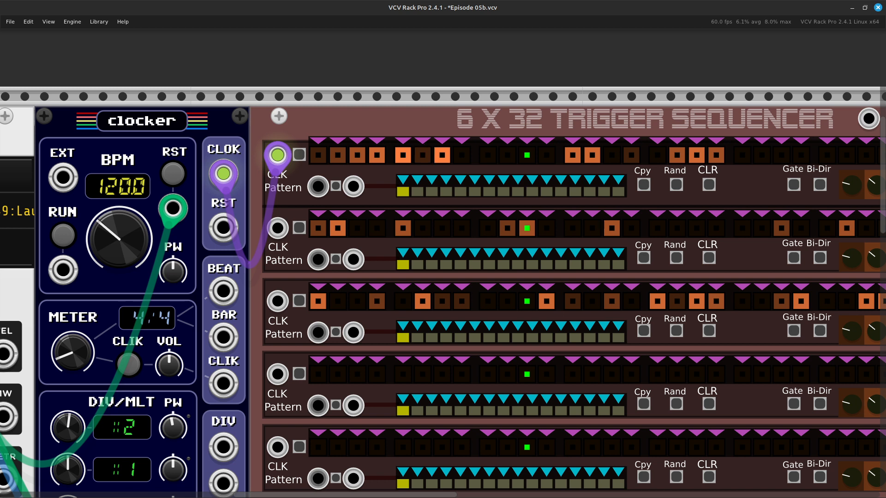
{"action": "left_click", "coordinate": [442, 155]}
{"action": "left_click", "coordinate": [423, 155]}
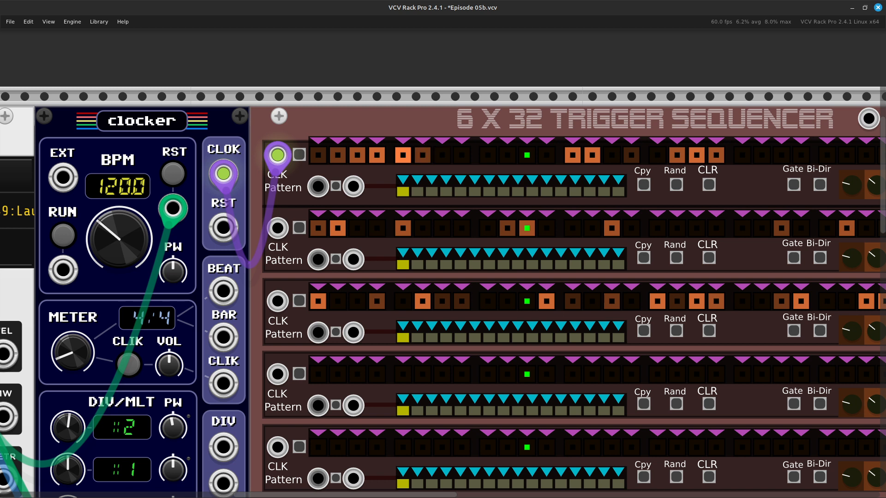
{"action": "left_click", "coordinate": [422, 155]}
{"action": "left_click", "coordinate": [422, 155]}
{"action": "left_click", "coordinate": [422, 155]}
{"action": "left_click", "coordinate": [423, 155]}
- Activate steps 9 to 12 in the sequencer's first row, giving each step a higher level than the one before
{"action": "key", "text": "Right"}
{"action": "key", "text": "Right"}
{"action": "key", "text": "Right"}
{"action": "key", "text": "Right"}
{"action": "key", "text": "Right"}
{"action": "key", "text": "Right"}
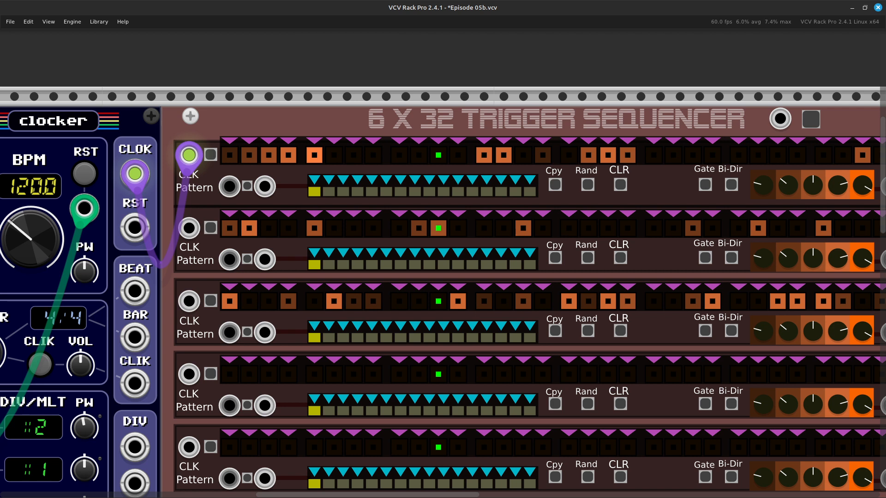
{"action": "left_click", "coordinate": [399, 155]}
{"action": "left_click", "coordinate": [418, 155]}
{"action": "left_click", "coordinate": [419, 155]}
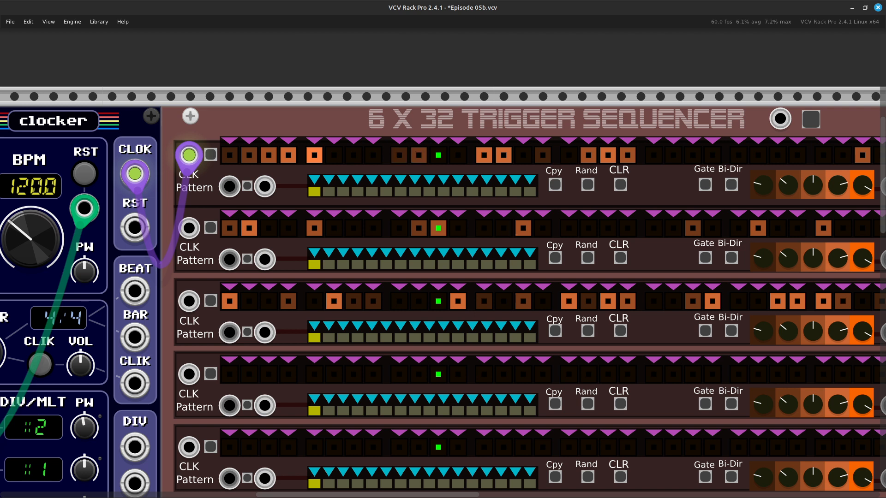
{"action": "left_click", "coordinate": [438, 155]}
{"action": "left_click", "coordinate": [439, 155]}
{"action": "left_click", "coordinate": [438, 155]}
{"action": "left_click", "coordinate": [459, 155]}
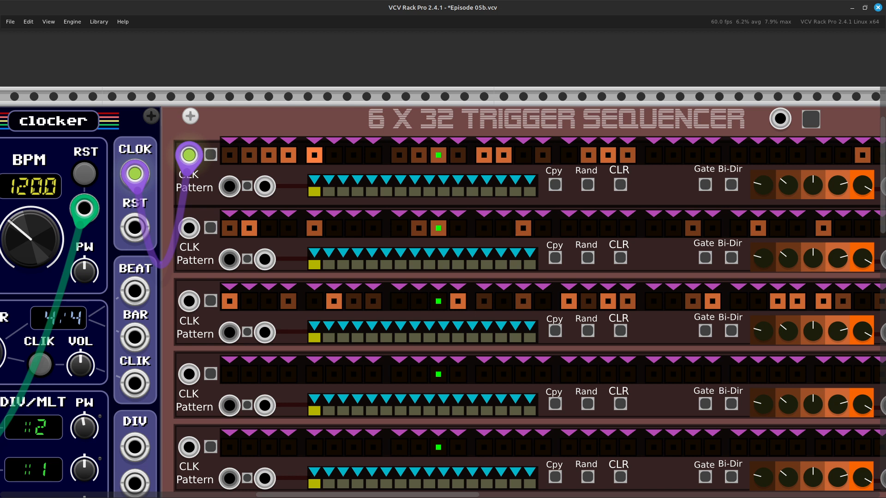
{"action": "left_click", "coordinate": [458, 155]}
{"action": "left_click", "coordinate": [458, 155]}
- Turn steps 14 and 16 off in the sequencer's first row
{"action": "left_click", "coordinate": [504, 155]}
{"action": "left_click", "coordinate": [503, 155]}
{"action": "left_click", "coordinate": [503, 155]}
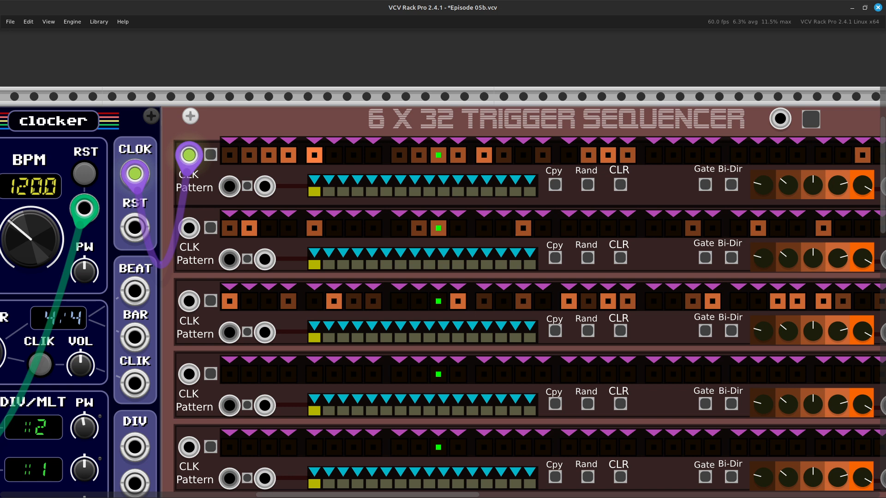
{"action": "left_click", "coordinate": [543, 155]}
{"action": "left_click", "coordinate": [543, 155]}
{"action": "left_click", "coordinate": [543, 155]}
{"action": "left_click", "coordinate": [543, 155]}
{"action": "left_click", "coordinate": [543, 155]}
{"action": "left_click", "coordinate": [504, 155]}
{"action": "left_click", "coordinate": [504, 155]}
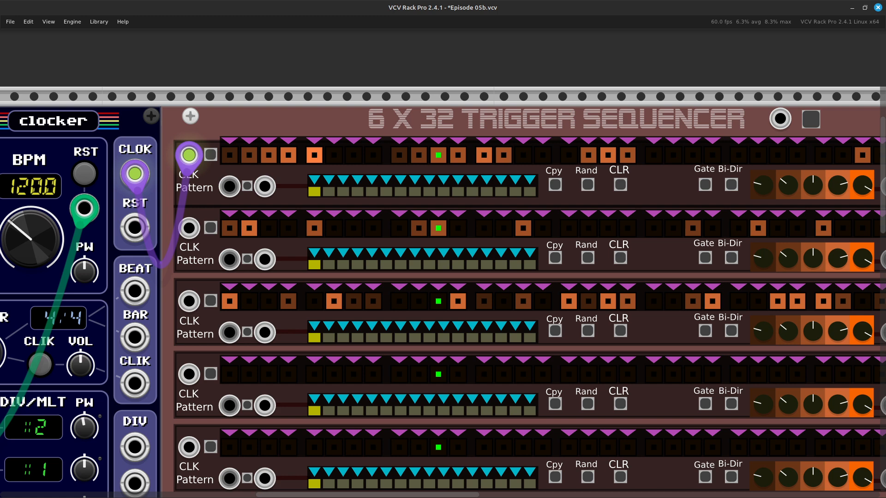
{"action": "left_click", "coordinate": [504, 156]}
{"action": "left_click", "coordinate": [504, 155]}
{"action": "left_click", "coordinate": [504, 155]}
- Set steps 17 to 20 in the sequencer's first row to successively higher levels, starting from the lowest
{"action": "scroll", "coordinate": [504, 155], "scroll_direction": "right", "scroll_amount": 5}
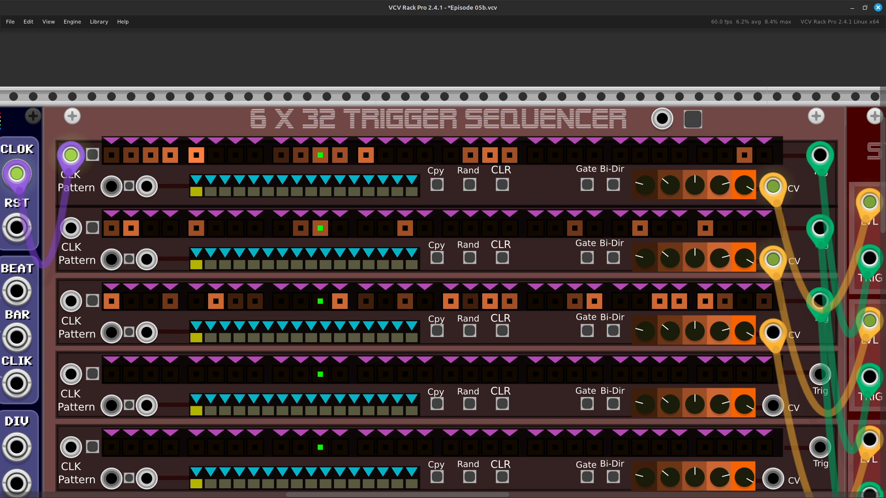
{"action": "left_click", "coordinate": [451, 155]}
{"action": "left_click", "coordinate": [470, 155]}
{"action": "left_click", "coordinate": [471, 155]}
{"action": "left_click", "coordinate": [470, 155]}
{"action": "left_click", "coordinate": [470, 155]}
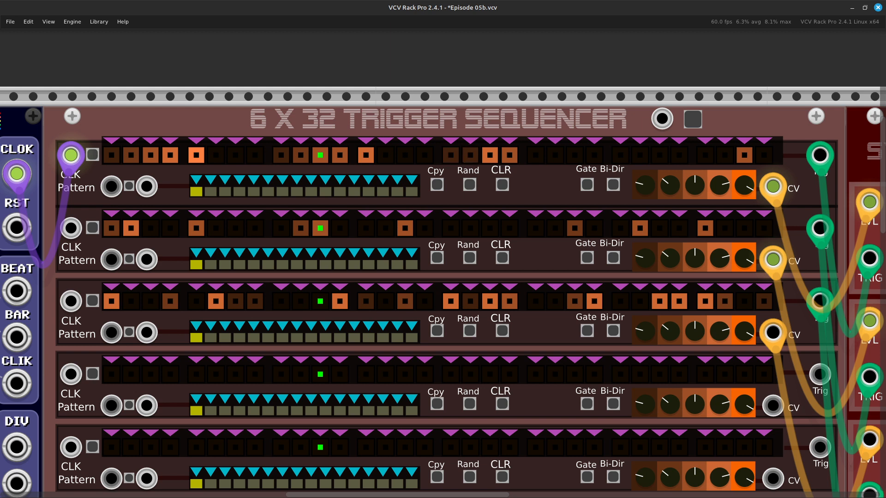
{"action": "left_click", "coordinate": [470, 155]}
{"action": "left_click", "coordinate": [490, 155]}
{"action": "left_click", "coordinate": [489, 155]}
{"action": "left_click", "coordinate": [490, 155]}
{"action": "left_click", "coordinate": [490, 155]}
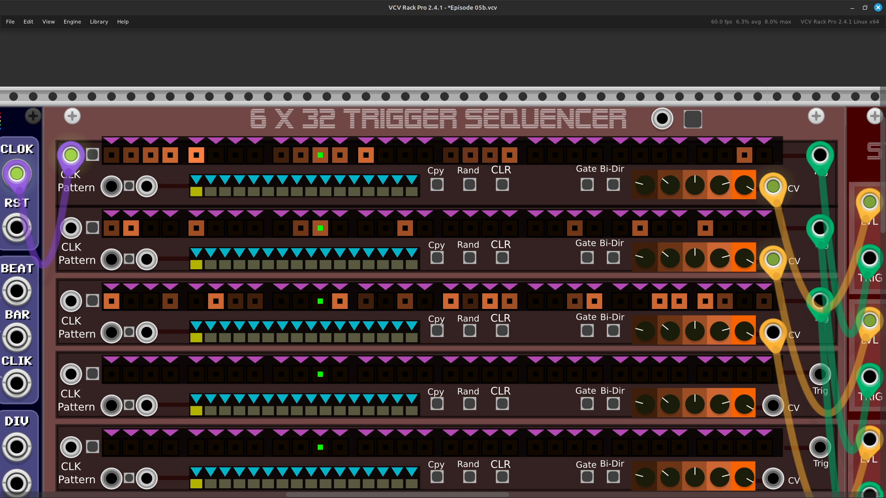
{"action": "left_click", "coordinate": [489, 155]}
{"action": "left_click", "coordinate": [509, 155]}
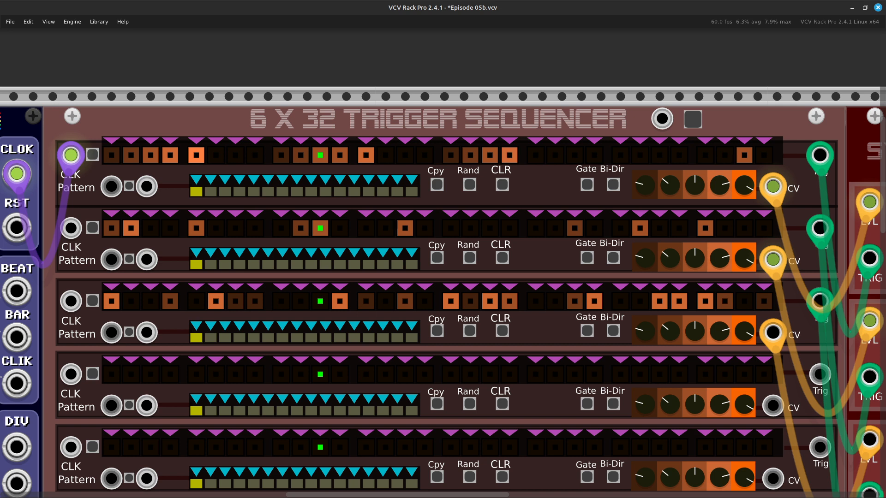
- Set step 22 in the sequencer's first row to the highest level
{"action": "left_click", "coordinate": [555, 155]}
{"action": "left_click", "coordinate": [555, 155]}
{"action": "left_click", "coordinate": [556, 155]}
{"action": "left_click", "coordinate": [555, 155]}
{"action": "left_click", "coordinate": [555, 155]}
- Try activating steps 26, 27 and 28 in the sequencer's first row
{"action": "scroll", "coordinate": [443, 296], "scroll_direction": "right", "scroll_amount": 5}
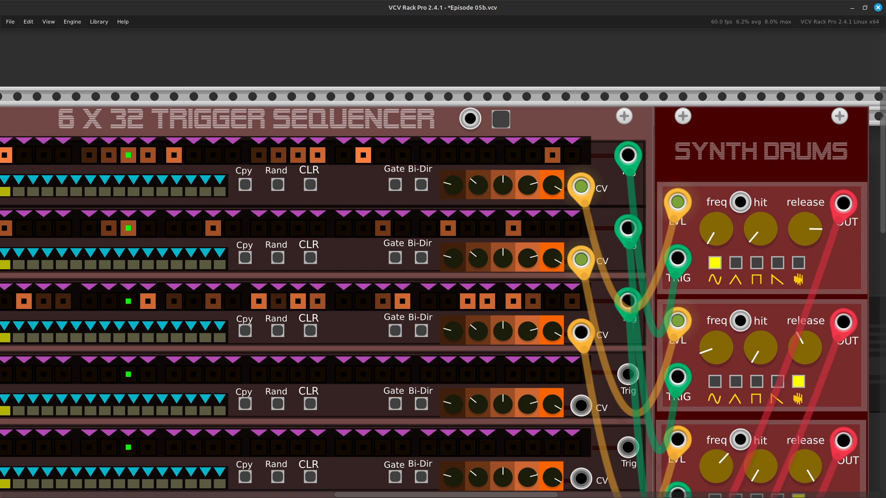
{"action": "left_click", "coordinate": [449, 155]}
{"action": "left_click", "coordinate": [468, 155]}
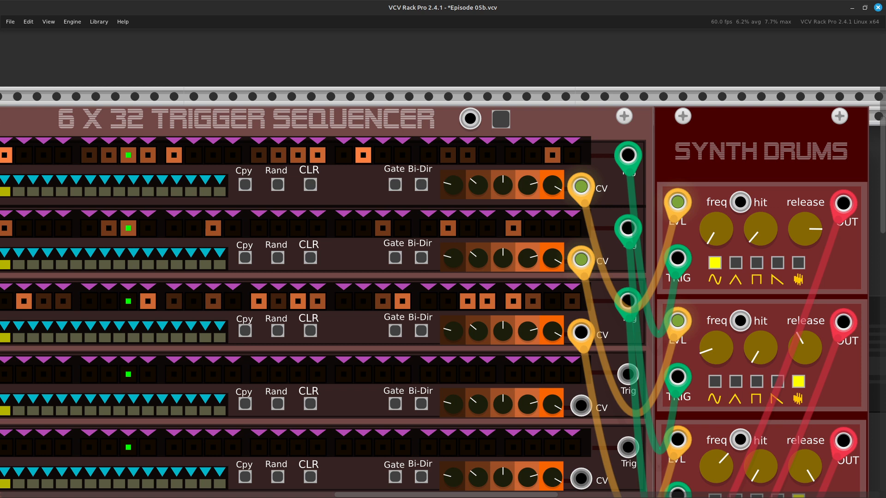
{"action": "left_click", "coordinate": [467, 155]}
{"action": "left_click", "coordinate": [487, 155]}
{"action": "left_click", "coordinate": [487, 155]}
{"action": "left_click", "coordinate": [487, 156]}
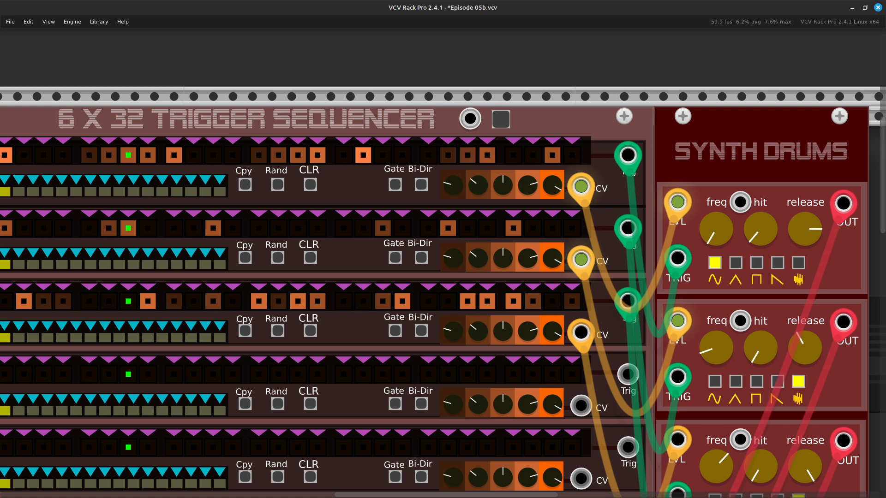
- Turn off all active steps from step 26 onward in the sequencer's first row
{"action": "left_click", "coordinate": [513, 155]}
{"action": "left_click", "coordinate": [514, 155]}
{"action": "left_click", "coordinate": [514, 155]}
{"action": "left_click", "coordinate": [514, 155]}
{"action": "left_click", "coordinate": [533, 155]}
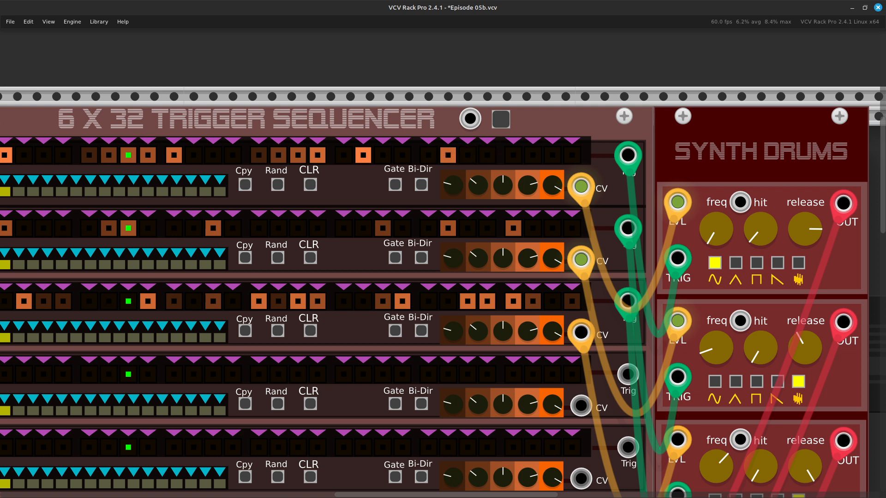
{"action": "left_click", "coordinate": [448, 155]}
{"action": "left_click", "coordinate": [448, 155]}
- Move the first row's highest-level accent from step 22 to step 21
{"action": "left_click", "coordinate": [343, 155]}
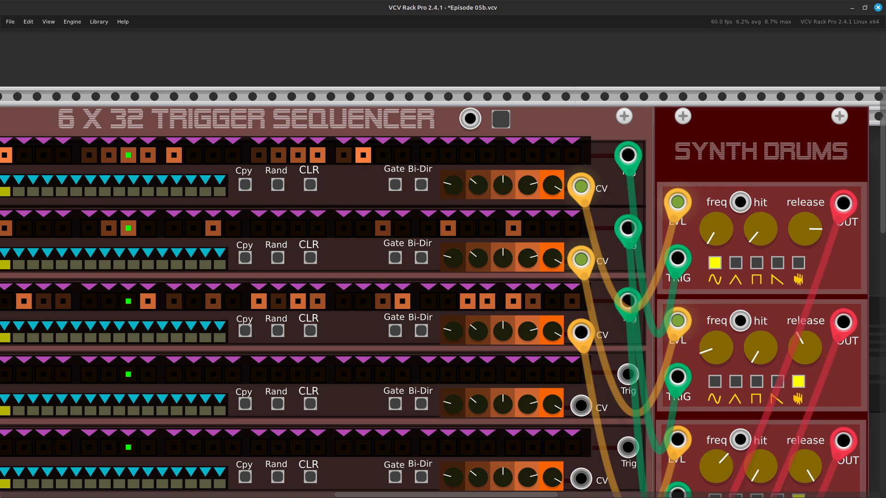
{"action": "key", "text": "Left"}
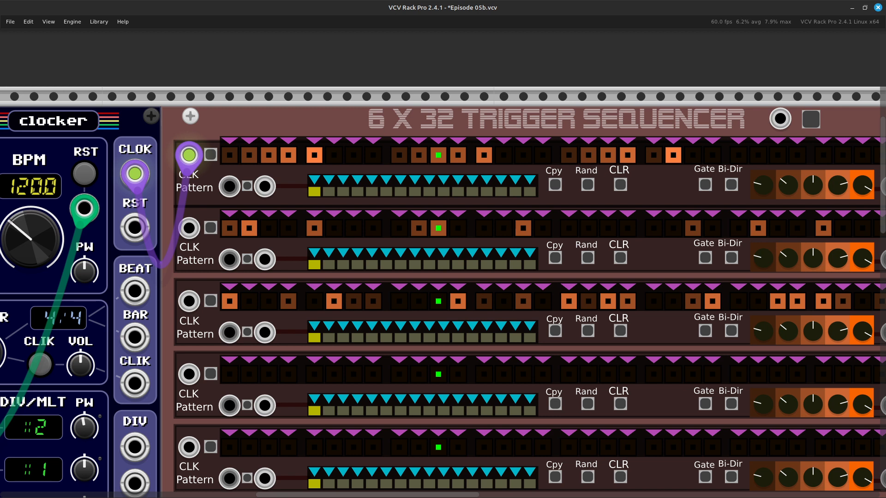
{"action": "key", "text": "Right"}
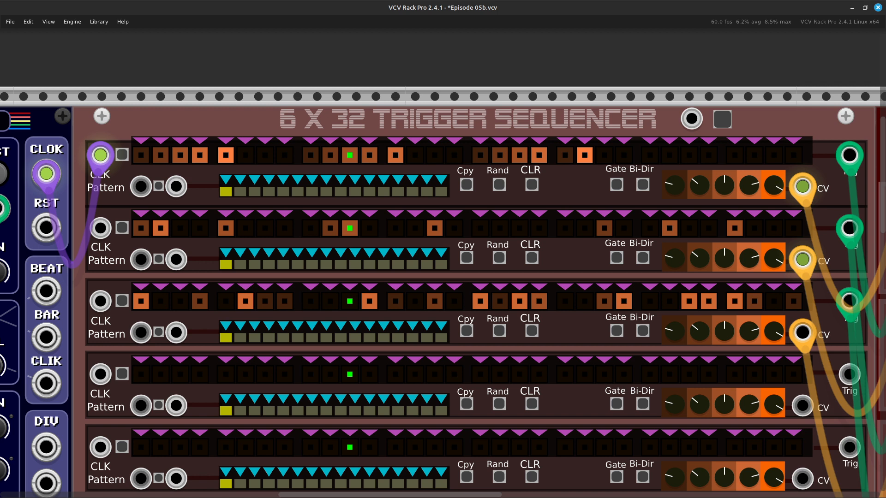
{"action": "key", "text": "Right"}
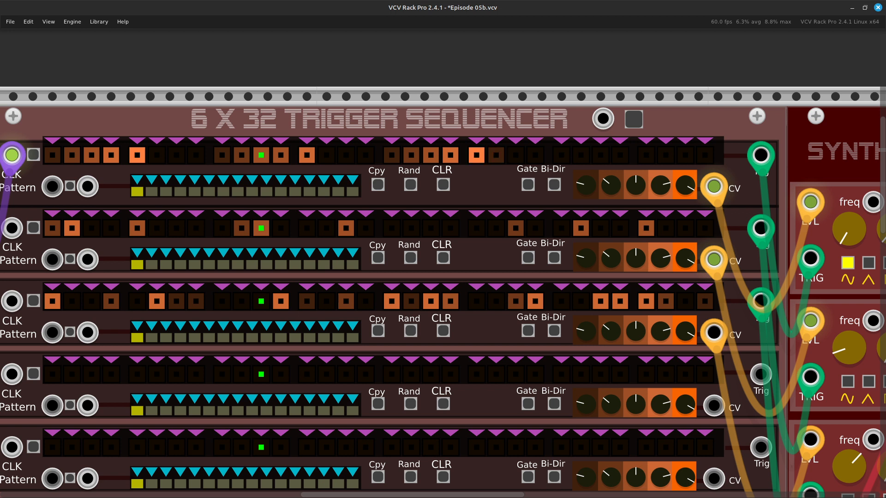
{"action": "scroll", "coordinate": [443, 300], "scroll_direction": "right", "scroll_amount": 3}
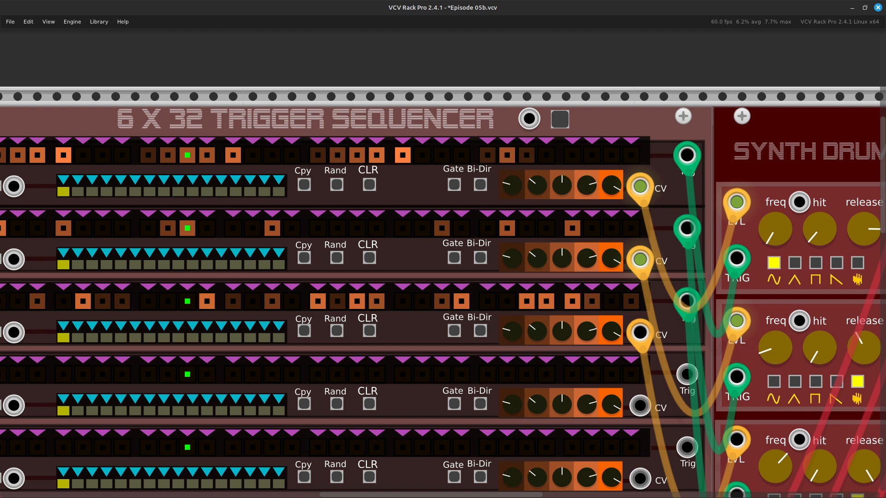
- Complete the rising levels on steps 25 to 28 in the first row and set step 29 to the highest level
{"action": "left_click", "coordinate": [547, 155]}
{"action": "left_click", "coordinate": [547, 155]}
{"action": "left_click", "coordinate": [546, 155]}
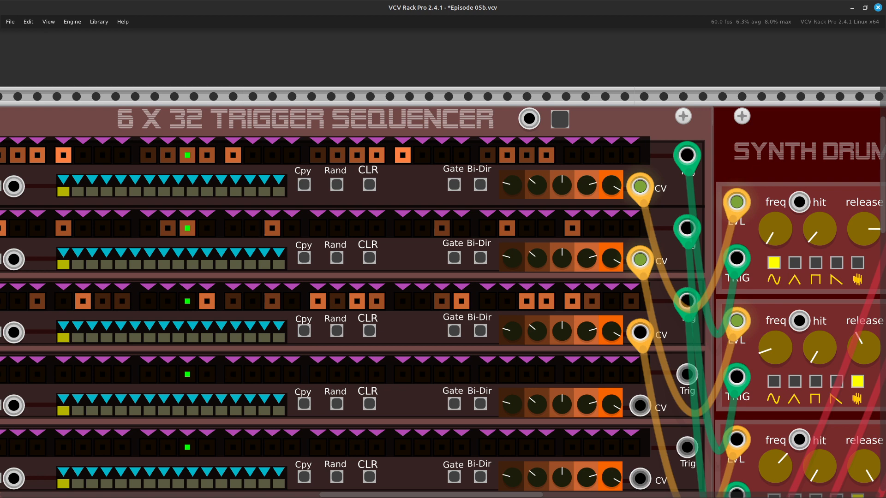
{"action": "left_click", "coordinate": [547, 155]}
{"action": "left_click", "coordinate": [572, 156]}
{"action": "left_click", "coordinate": [573, 155]}
{"action": "left_click", "coordinate": [573, 155]}
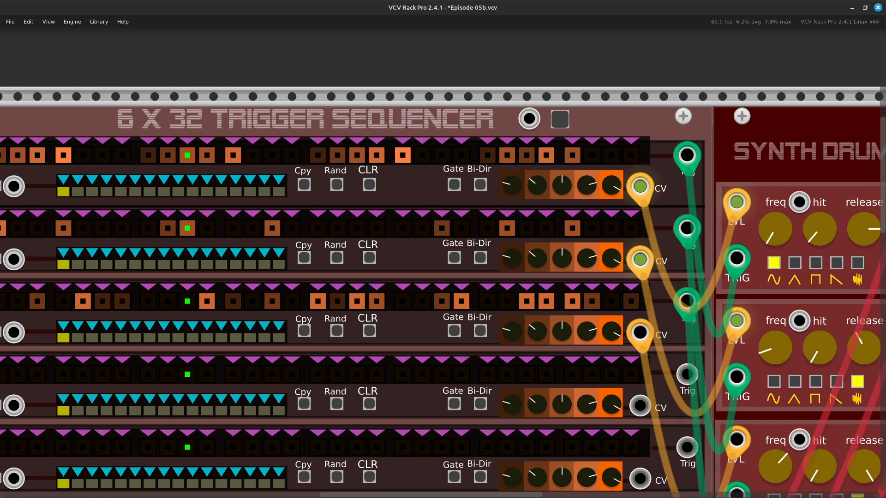
{"action": "left_click", "coordinate": [572, 155]}
{"action": "left_click", "coordinate": [572, 155]}
- Switch the clocker's RUN on to play the edited pattern through the trigger sequencer and synth drums
{"action": "key", "text": "Left"}
{"action": "key", "text": "Left"}
{"action": "key", "text": "Left"}
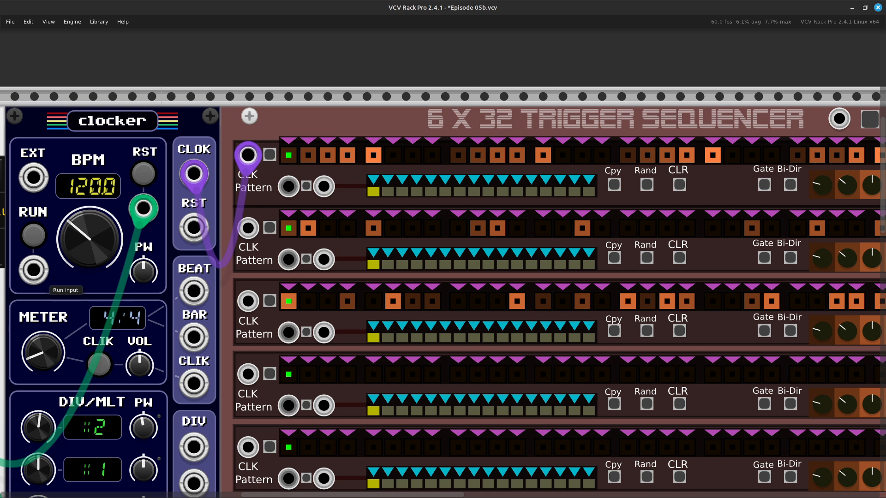
{"action": "left_click", "coordinate": [33, 236]}
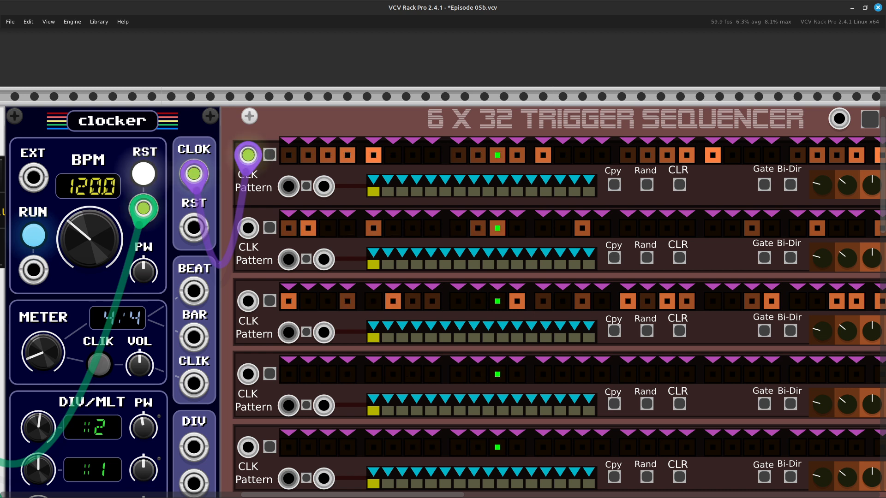
{"action": "scroll", "coordinate": [443, 295], "scroll_direction": "right", "scroll_amount": 5}
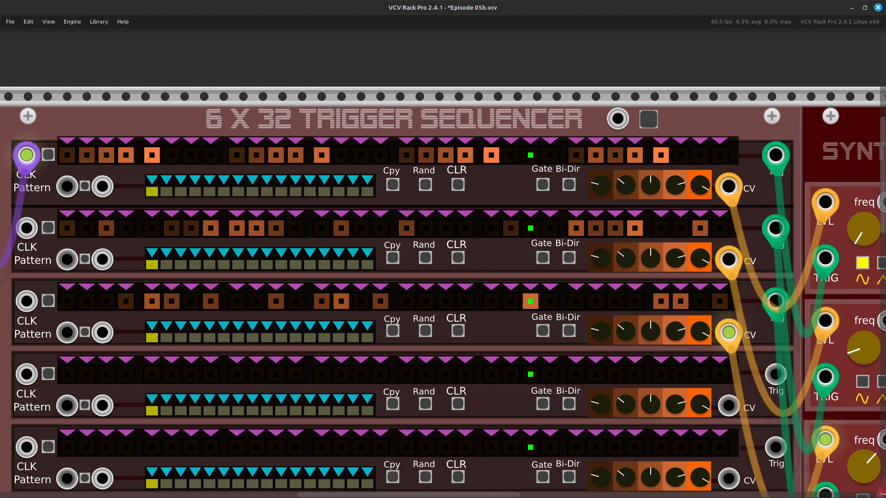
{"action": "scroll", "coordinate": [443, 263], "scroll_direction": "down", "scroll_amount": 3}
{"action": "scroll", "coordinate": [443, 264], "scroll_direction": "left", "scroll_amount": 4}
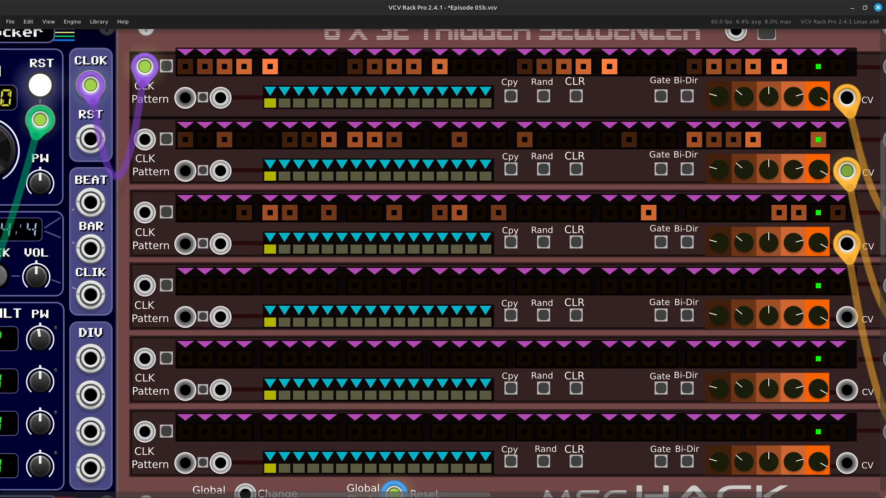
{"action": "scroll", "coordinate": [443, 263], "scroll_direction": "right", "scroll_amount": 5}
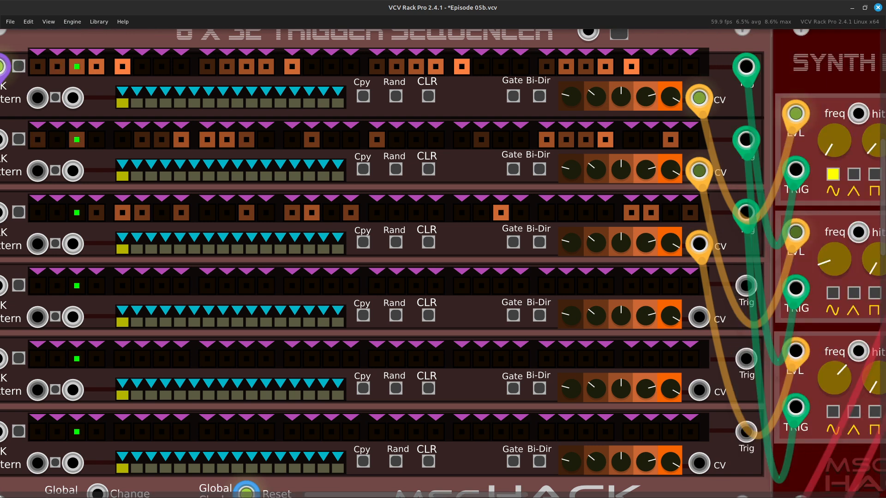
{"action": "scroll", "coordinate": [443, 263], "scroll_direction": "right", "scroll_amount": 12}
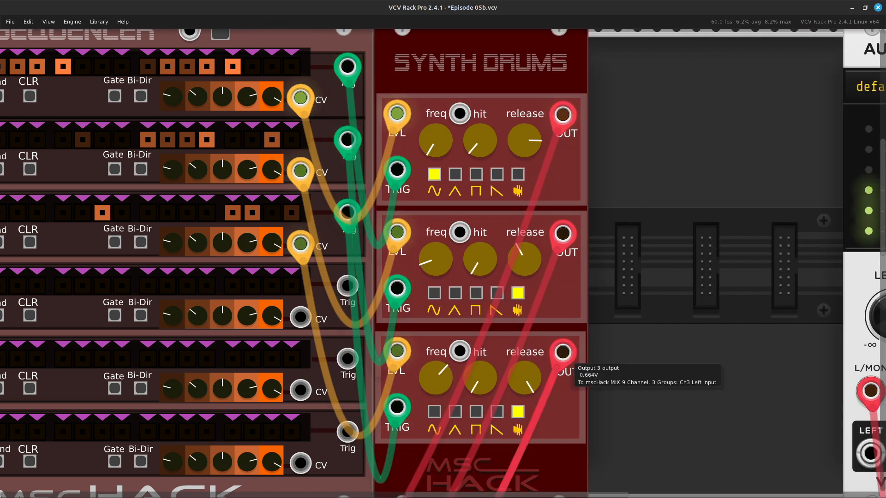
- Move the purple clock cable from the clocker's CLOK output to its first DIV output
{"action": "scroll", "coordinate": [355, 369], "scroll_direction": "left", "scroll_amount": 17}
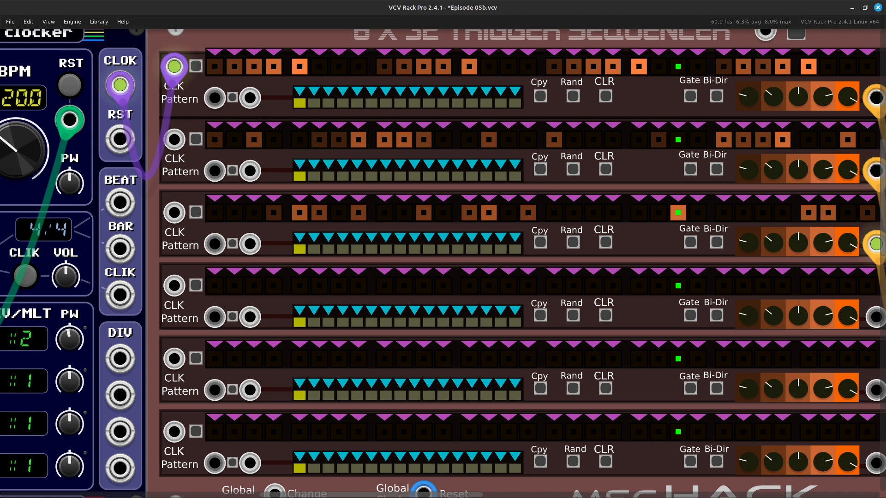
{"action": "scroll", "coordinate": [360, 369], "scroll_direction": "left", "scroll_amount": 5}
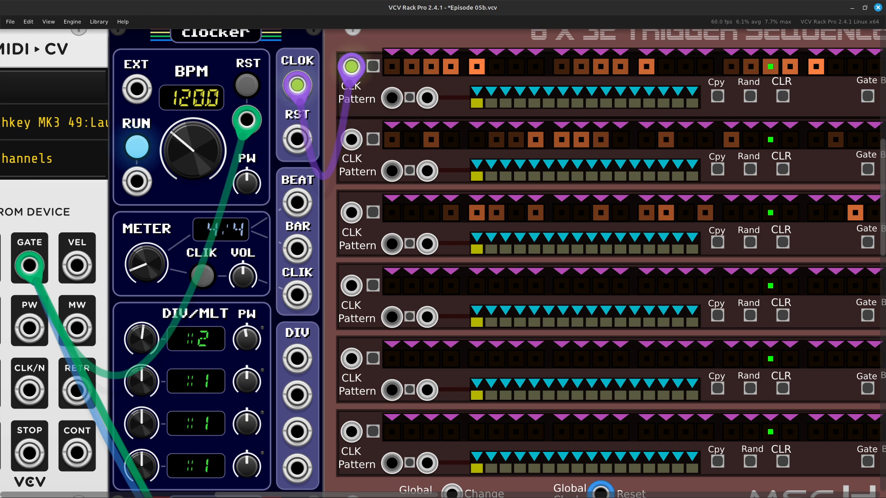
{"action": "left_click_drag", "start_coordinate": [296, 85], "coordinate": [297, 359]}
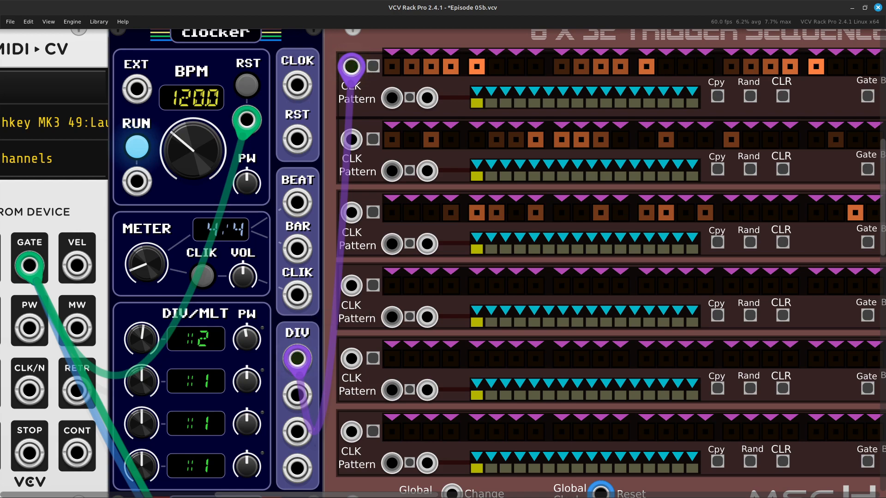
- Connect the Ping Pong module's Sync Clk input to the clocker's second DIV output with a new purple cable
{"action": "key", "text": "Down"}
{"action": "key", "text": "Right"}
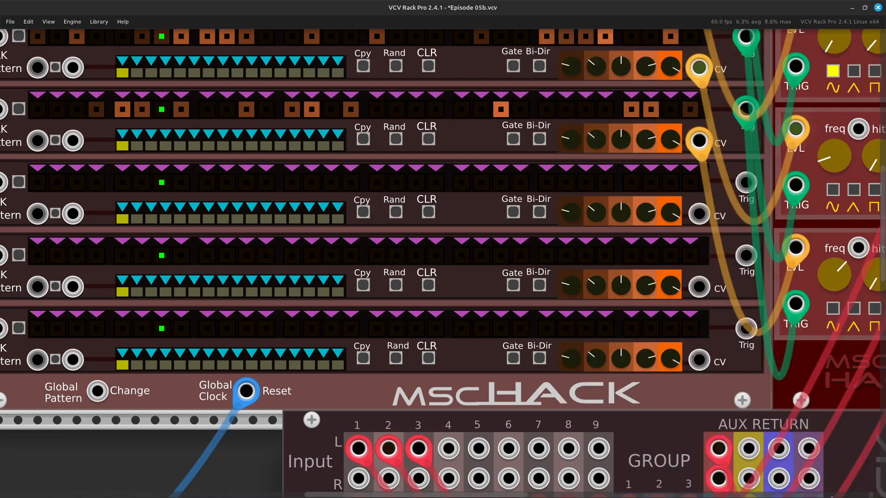
{"action": "key", "text": "Right"}
{"action": "key", "text": "Down"}
{"action": "key", "text": "Right"}
{"action": "key", "text": "Down"}
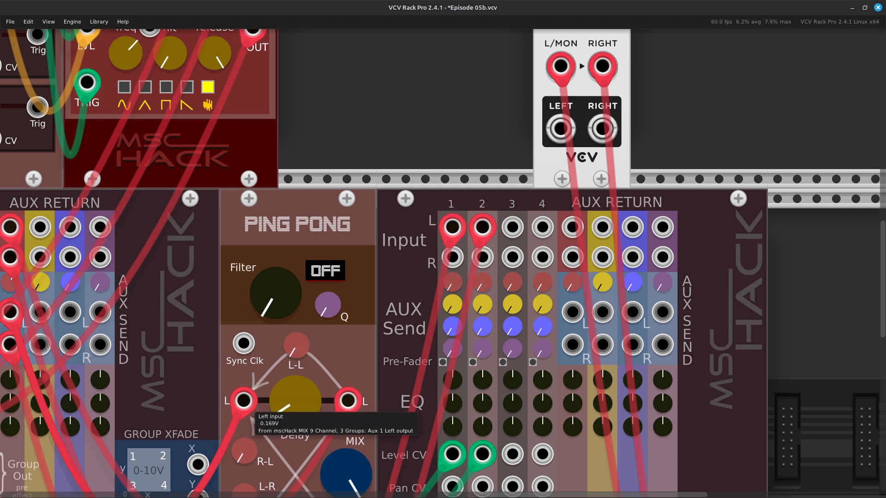
{"action": "right_click", "coordinate": [243, 343]}
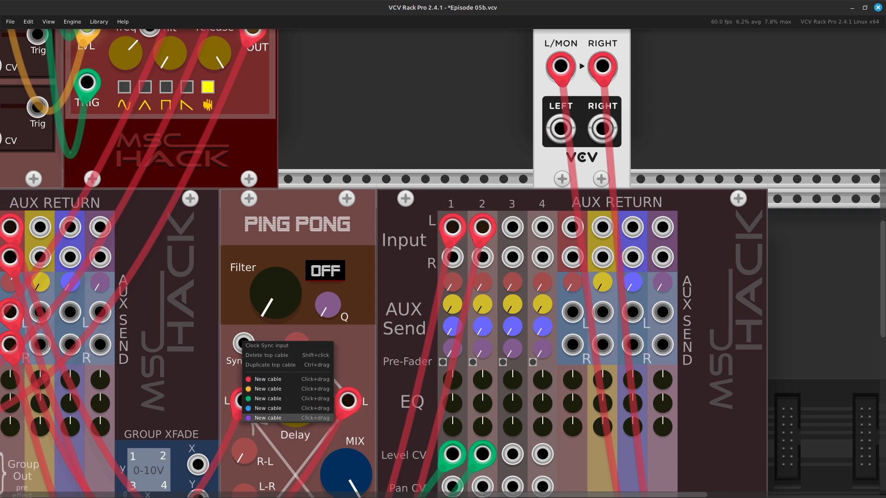
{"action": "left_click_drag", "start_coordinate": [268, 419], "coordinate": [425, 361]}
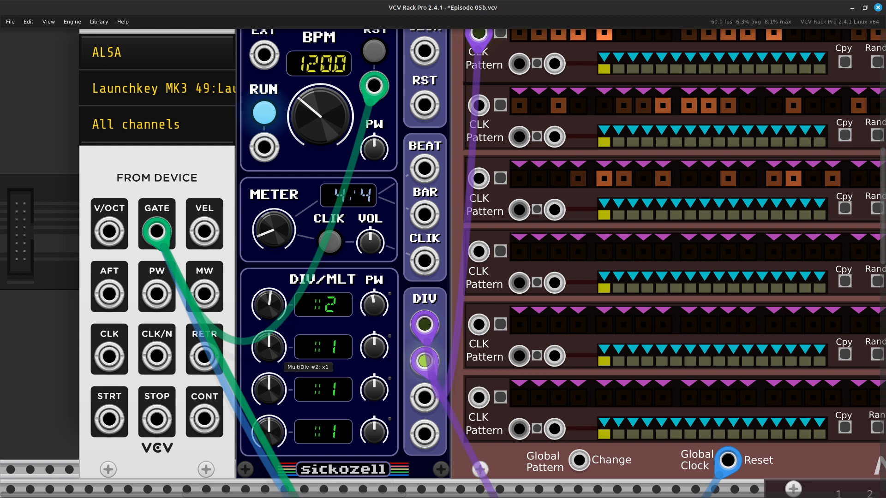
- Set the clocker's second DIV/MLT multiplier to x2
{"action": "left_click_drag", "start_coordinate": [268, 347], "coordinate": [269, 340]}
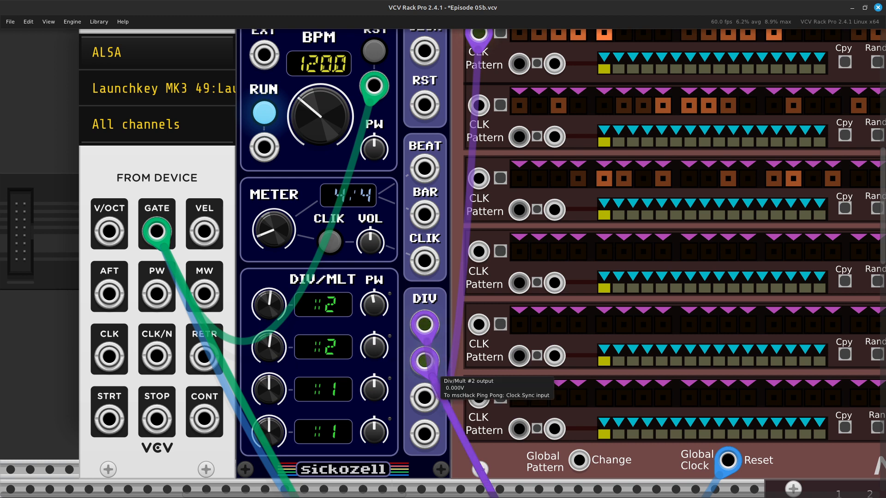
{"action": "scroll", "coordinate": [443, 264], "scroll_direction": "up", "scroll_amount": 2}
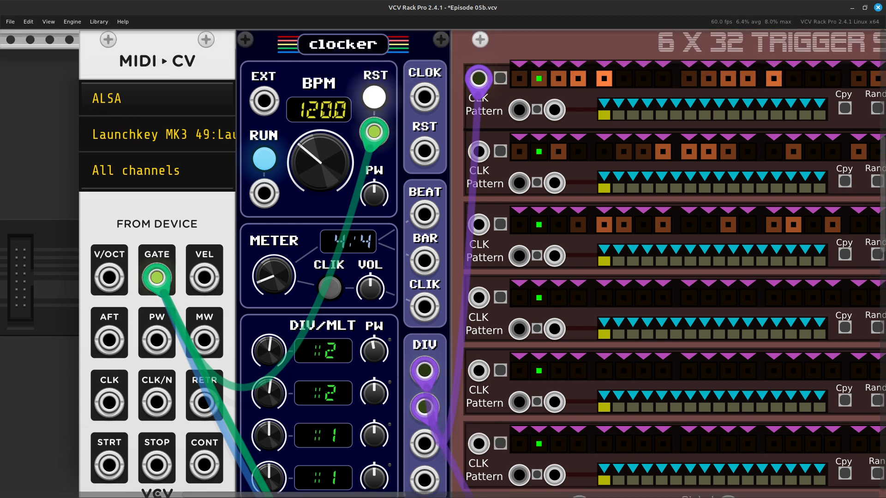
- Reduce the release of the first synth drum to about 0.35
{"action": "scroll", "coordinate": [443, 263], "scroll_direction": "right", "scroll_amount": 5}
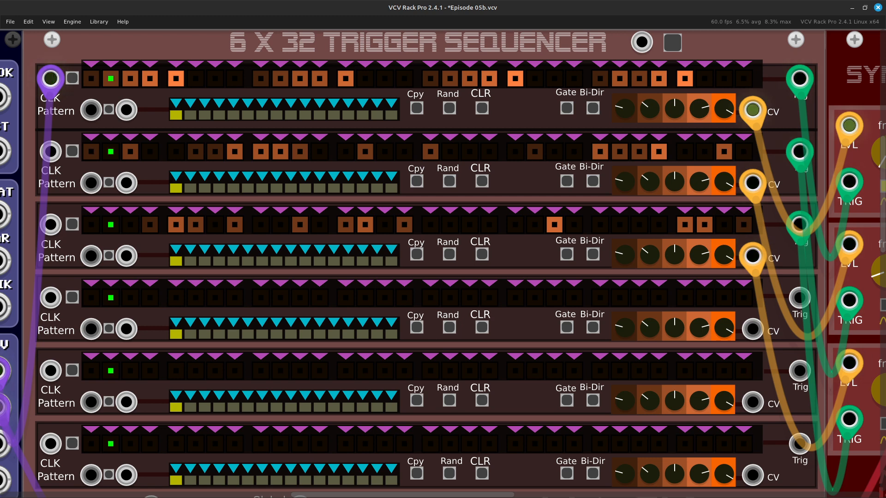
{"action": "key", "text": "Right"}
{"action": "key", "text": "Right"}
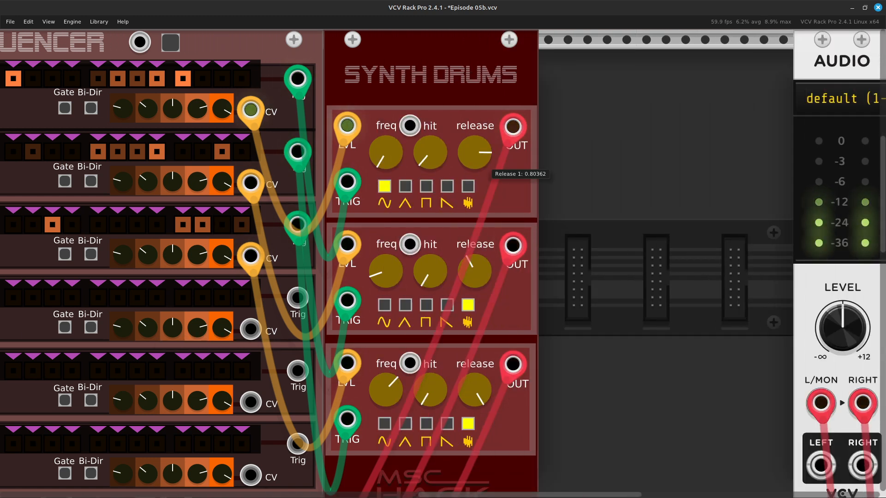
{"action": "mouse_move", "coordinate": [485, 163]}
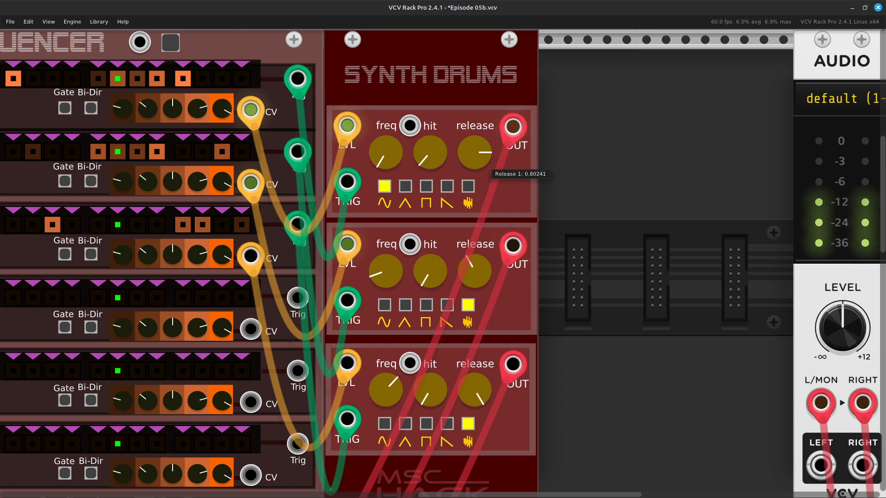
{"action": "left_click_drag", "start_coordinate": [475, 153], "coordinate": [474, 166]}
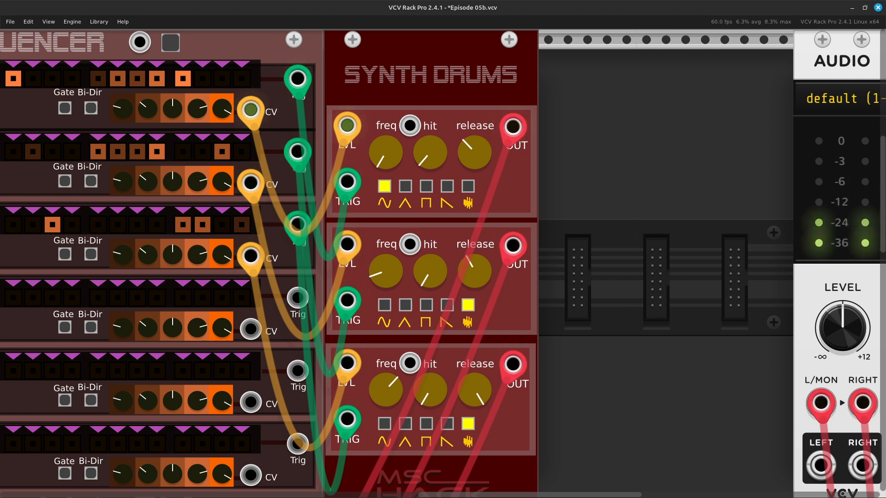
- Set the clocker's first and second DIV/MLT multipliers to x4
{"action": "key", "text": "Left"}
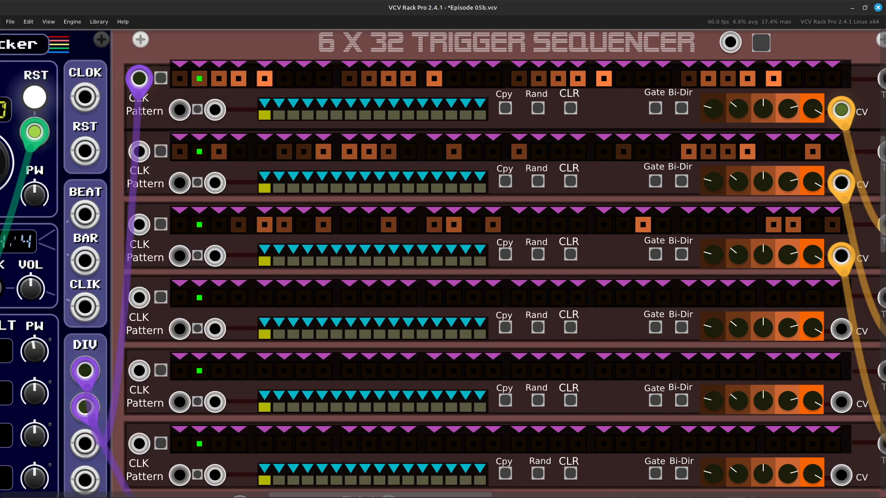
{"action": "key", "text": "Left"}
{"action": "key", "text": "Left"}
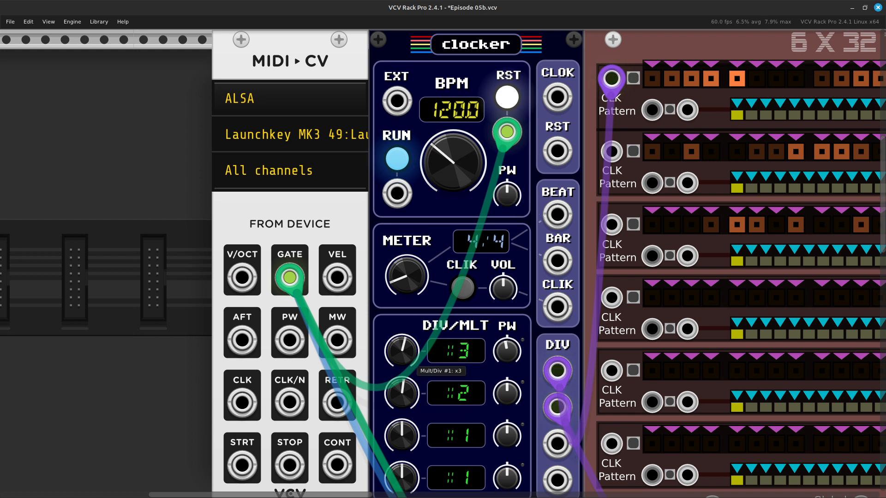
{"action": "left_click_drag", "start_coordinate": [402, 352], "coordinate": [402, 347]}
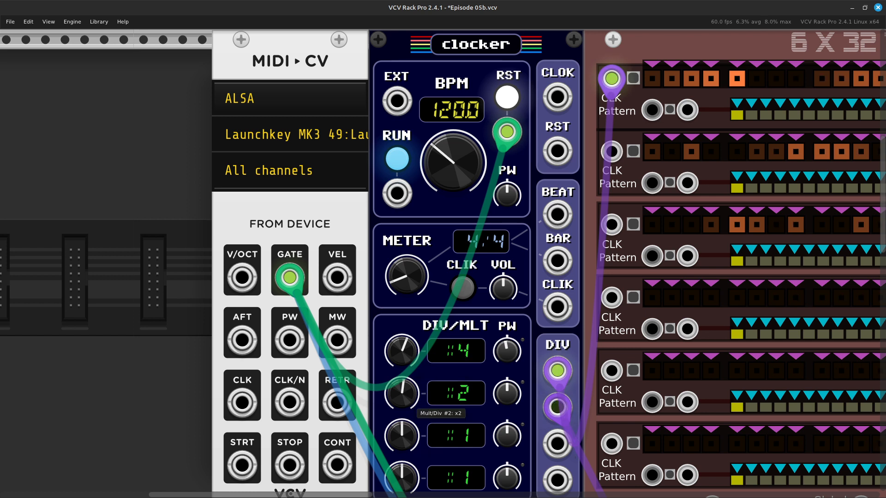
{"action": "left_click_drag", "start_coordinate": [402, 393], "coordinate": [402, 384]}
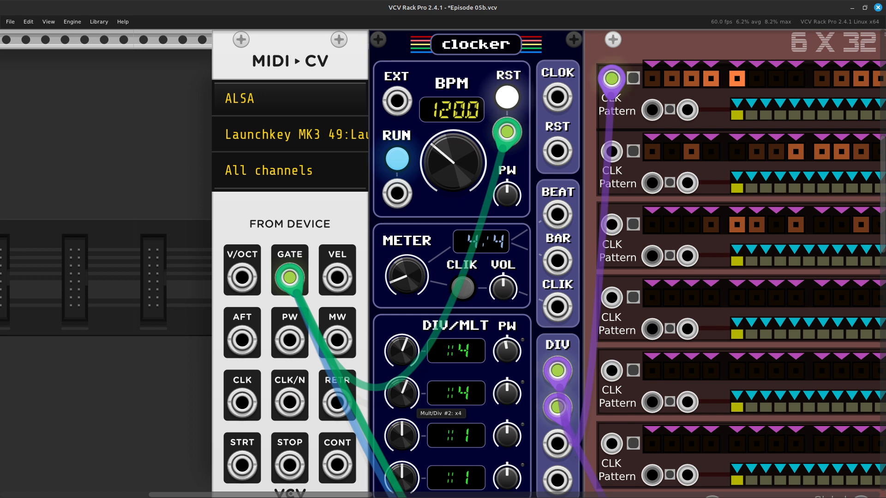
- Lower the first synth drum's release far below the middle of its range
{"action": "scroll", "coordinate": [406, 397], "scroll_direction": "right", "scroll_amount": 20}
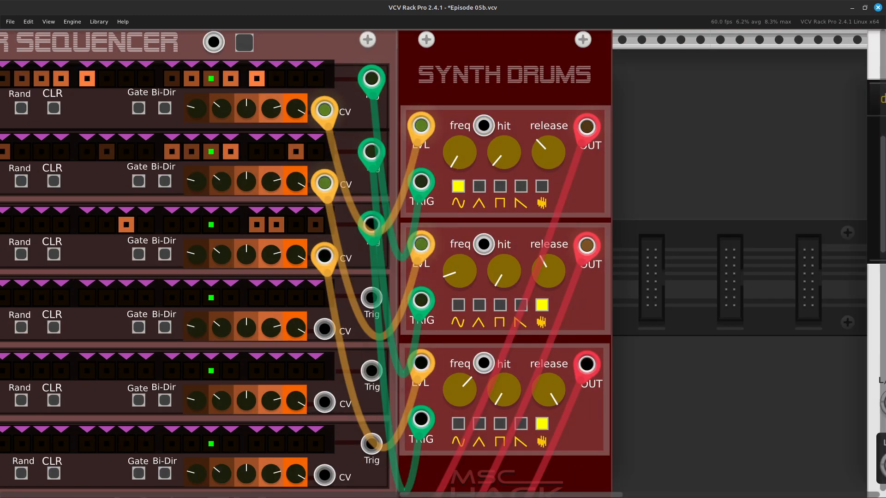
{"action": "mouse_move", "coordinate": [548, 152]}
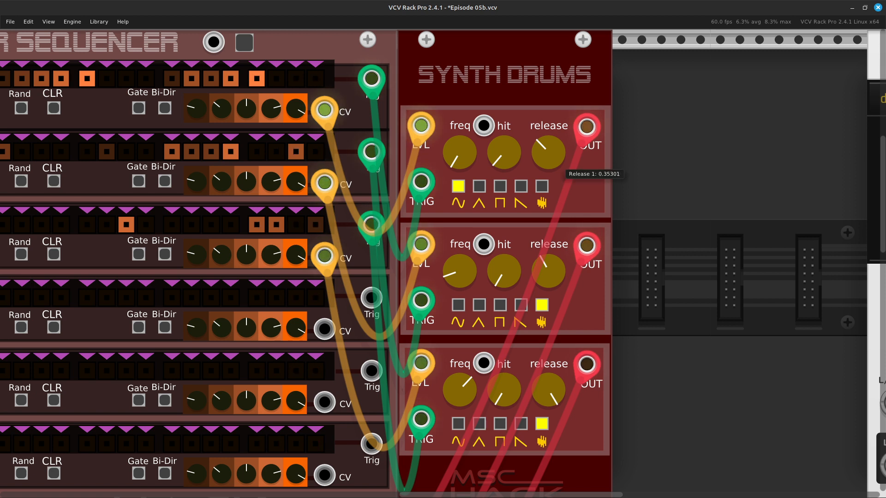
{"action": "left_click_drag", "start_coordinate": [559, 163], "coordinate": [559, 252]}
- Examine the clocker, the running trigger sequencer, and the mixer and Ping Pong connections
{"action": "key", "text": "Left"}
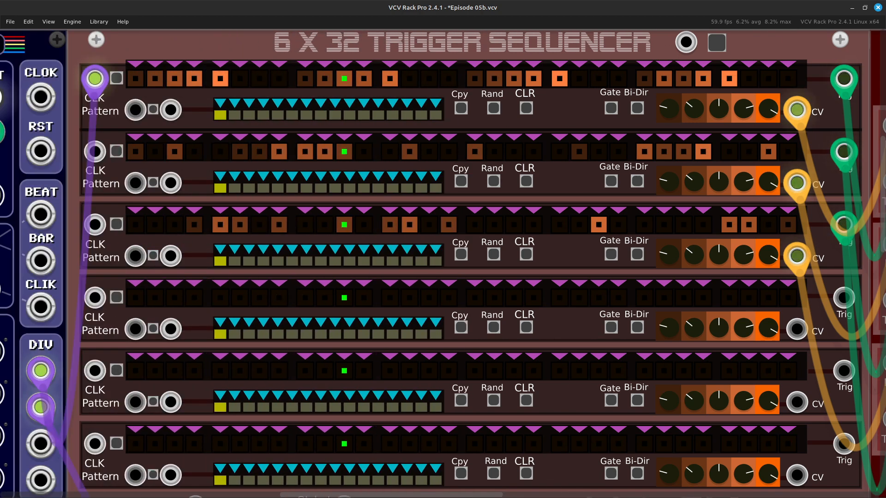
{"action": "key", "text": "Left"}
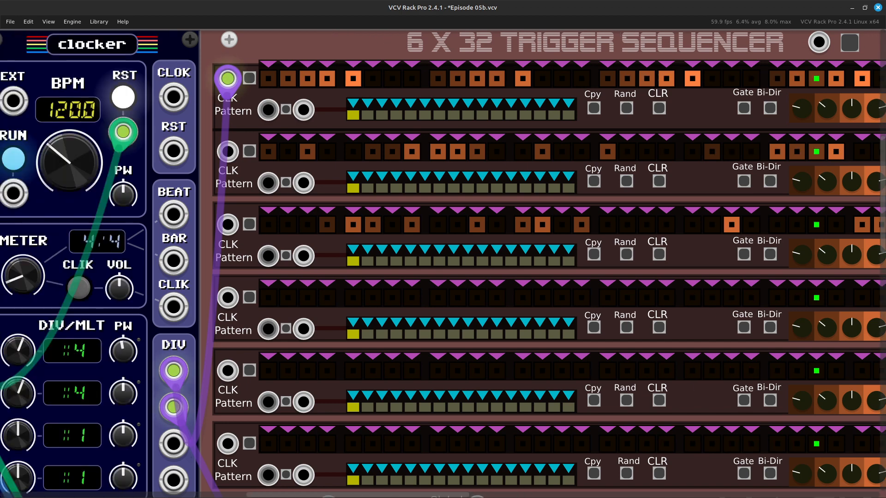
{"action": "key", "text": "Down"}
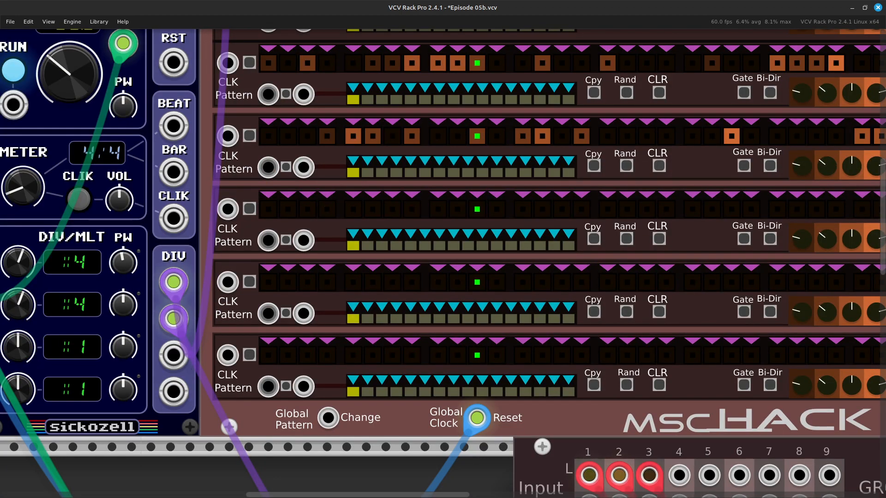
{"action": "key", "text": "Up"}
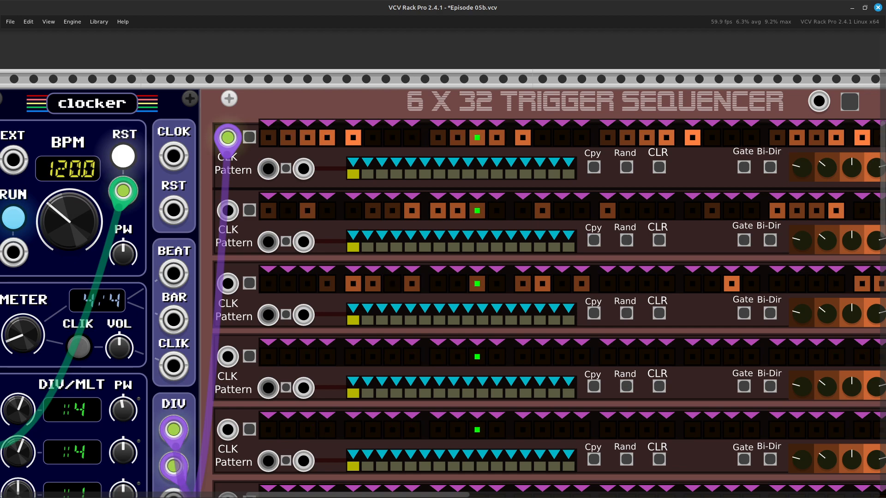
{"action": "key", "text": "Right"}
{"action": "key", "text": "Down"}
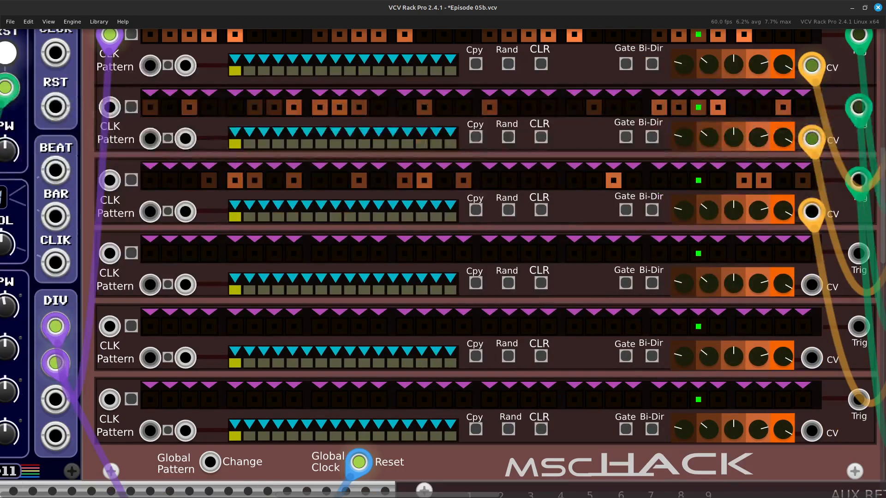
{"action": "key", "text": "Down"}
{"action": "key", "text": "Right"}
{"action": "key", "text": "Down"}
{"action": "key", "text": "Down"}
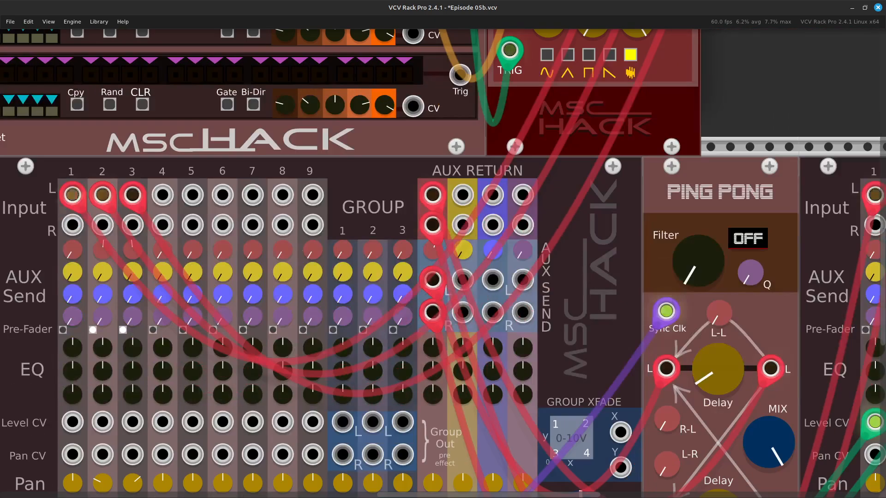
{"action": "key", "text": "Down"}
- Shorten the releases of the second and third synth drums, leaving the third at about mid-range
{"action": "key", "text": "Up"}
{"action": "key", "text": "Up"}
{"action": "key", "text": "Up"}
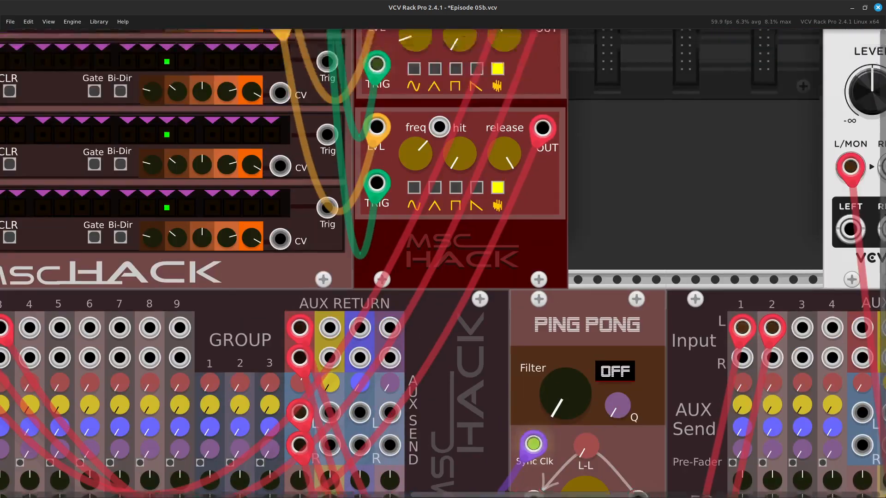
{"action": "key", "text": "Up"}
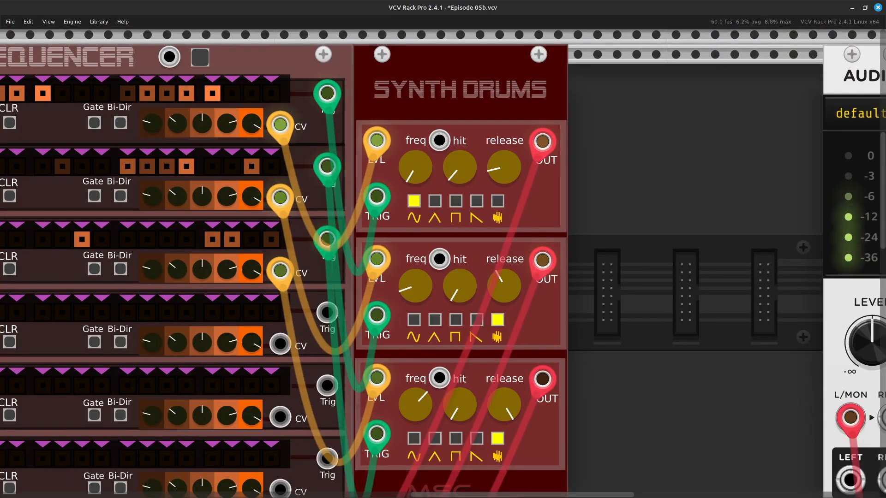
{"action": "left_click_drag", "start_coordinate": [504, 286], "coordinate": [505, 314]}
{"action": "left_click_drag", "start_coordinate": [505, 406], "coordinate": [504, 440]}
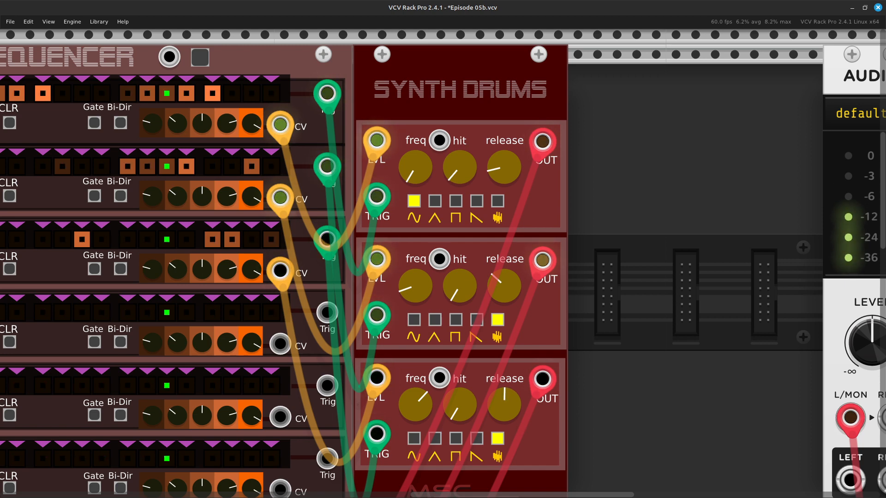
- Review the clocker's divisions and the cables from its outputs to the trigger sequencer and towards the mixer
{"action": "scroll", "coordinate": [121, 353], "scroll_direction": "left", "scroll_amount": 10}
{"action": "scroll", "coordinate": [112, 344], "scroll_direction": "left", "scroll_amount": 9}
{"action": "scroll", "coordinate": [111, 344], "scroll_direction": "down", "scroll_amount": 4}
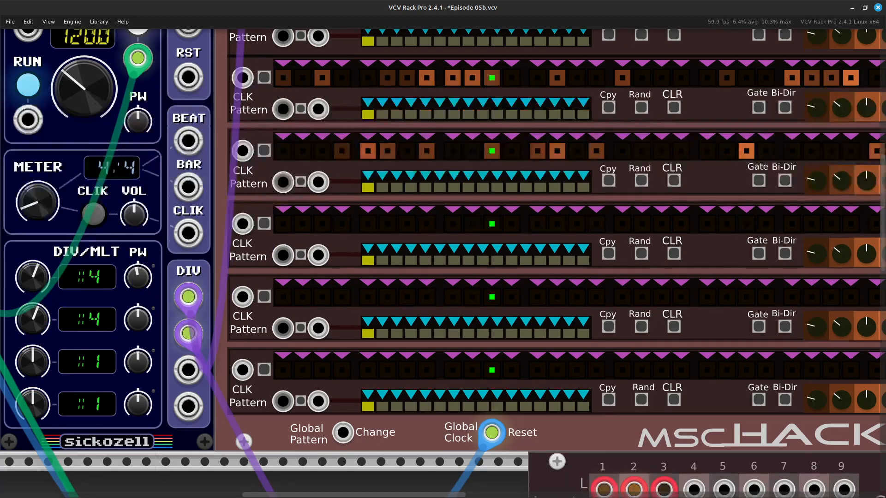
{"action": "scroll", "coordinate": [112, 343], "scroll_direction": "left", "scroll_amount": 11}
{"action": "scroll", "coordinate": [112, 344], "scroll_direction": "up", "scroll_amount": 4}
{"action": "scroll", "coordinate": [443, 263], "scroll_direction": "down", "scroll_amount": 2}
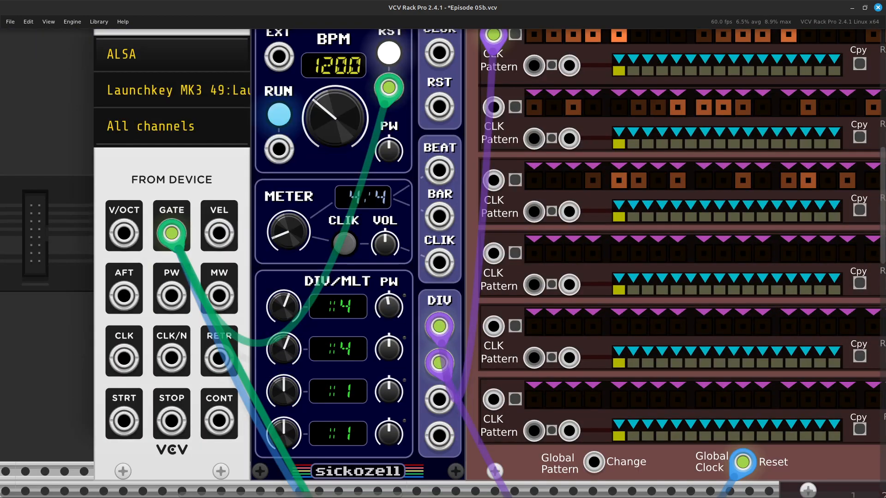
{"action": "scroll", "coordinate": [443, 263], "scroll_direction": "right", "scroll_amount": 4}
{"action": "scroll", "coordinate": [444, 263], "scroll_direction": "up", "scroll_amount": 2}
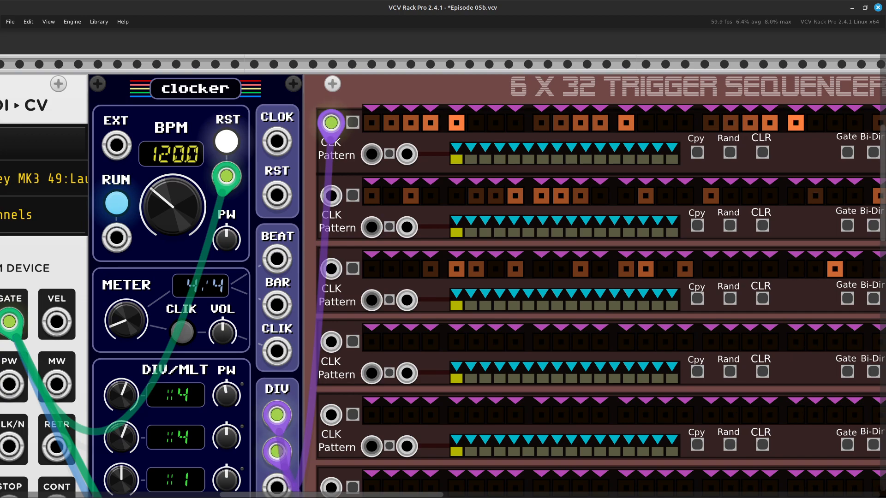
{"action": "scroll", "coordinate": [443, 263], "scroll_direction": "right", "scroll_amount": 4}
{"action": "scroll", "coordinate": [443, 263], "scroll_direction": "down", "scroll_amount": 10}
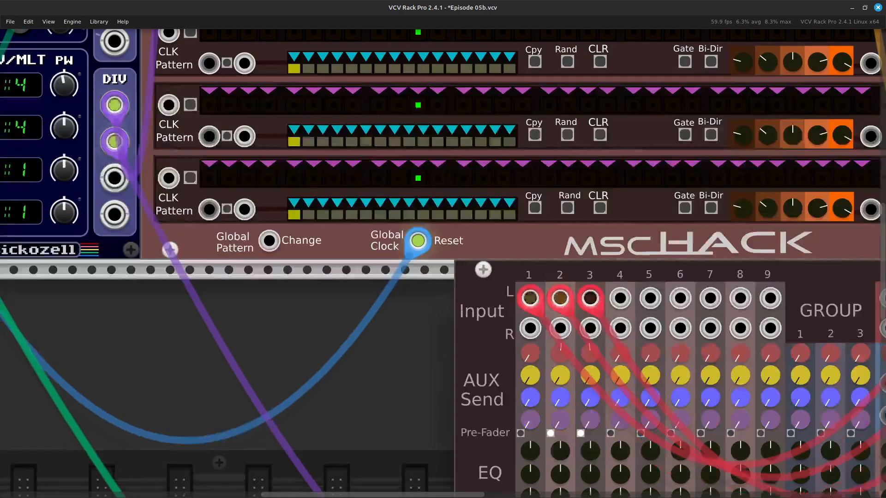
- Connect the Windz module's left and right outputs to the mixer's channel 5 left and right inputs with red cables
{"action": "scroll", "coordinate": [443, 263], "scroll_direction": "down", "scroll_amount": 2}
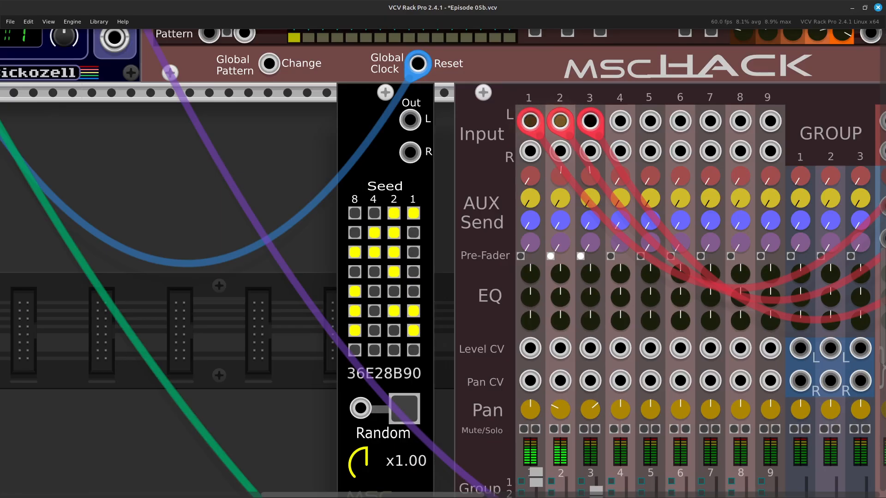
{"action": "right_click", "coordinate": [413, 119]}
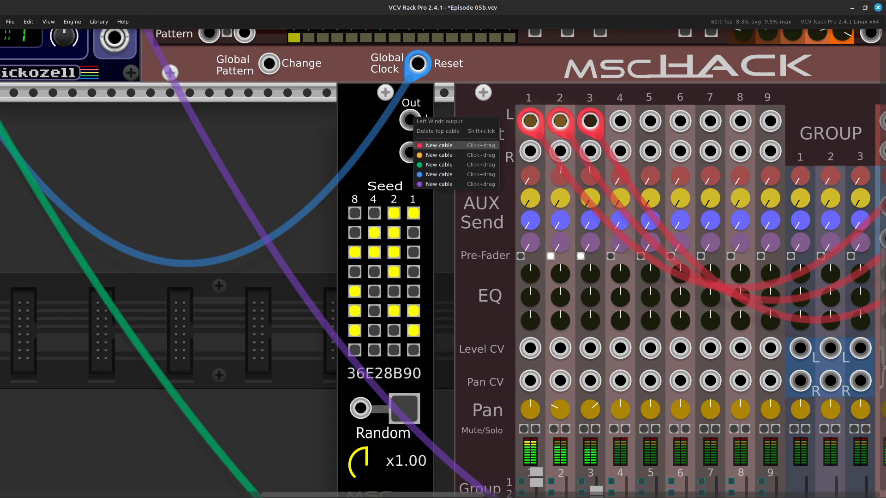
{"action": "left_click_drag", "start_coordinate": [439, 145], "coordinate": [621, 121]}
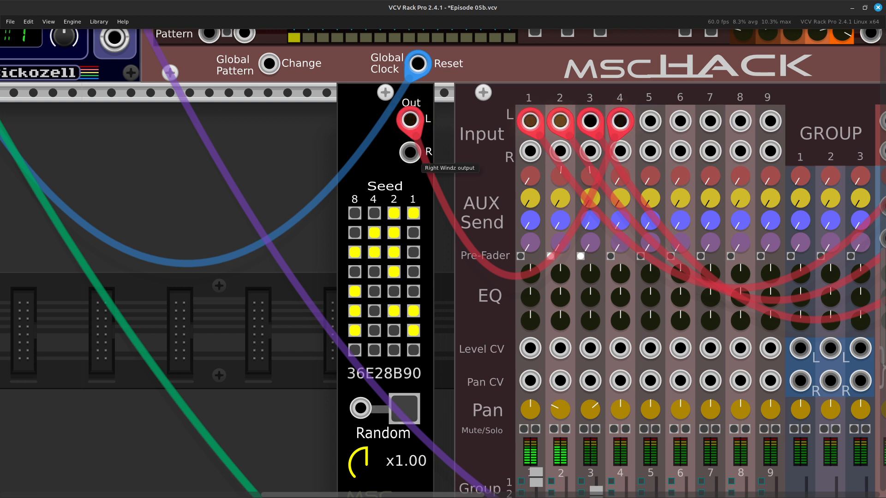
{"action": "right_click", "coordinate": [410, 152]}
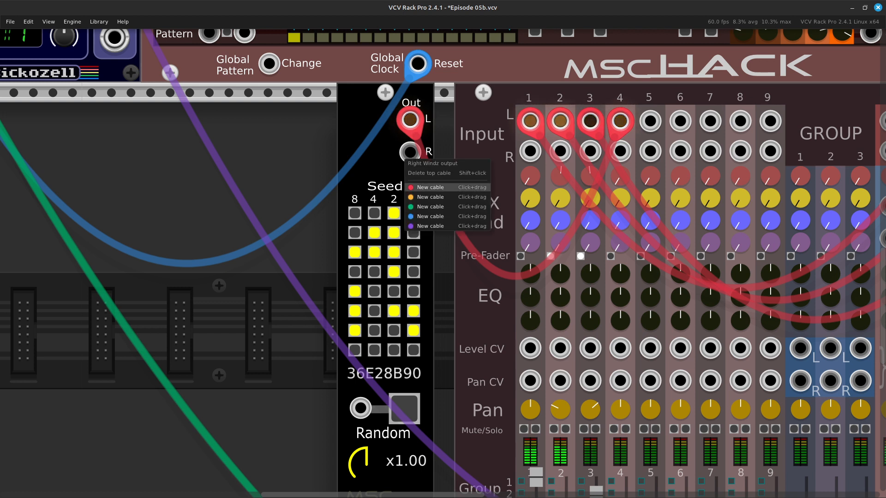
{"action": "left_click_drag", "start_coordinate": [431, 188], "coordinate": [651, 151]}
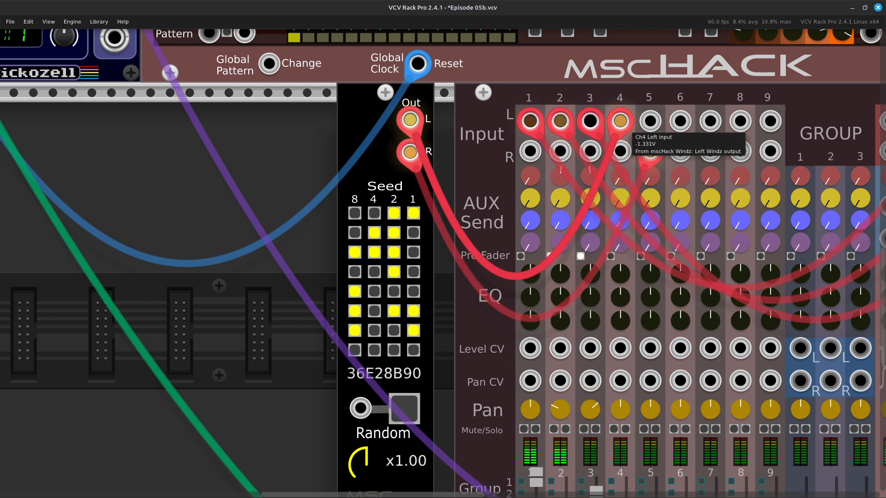
{"action": "left_click_drag", "start_coordinate": [620, 121], "coordinate": [650, 121]}
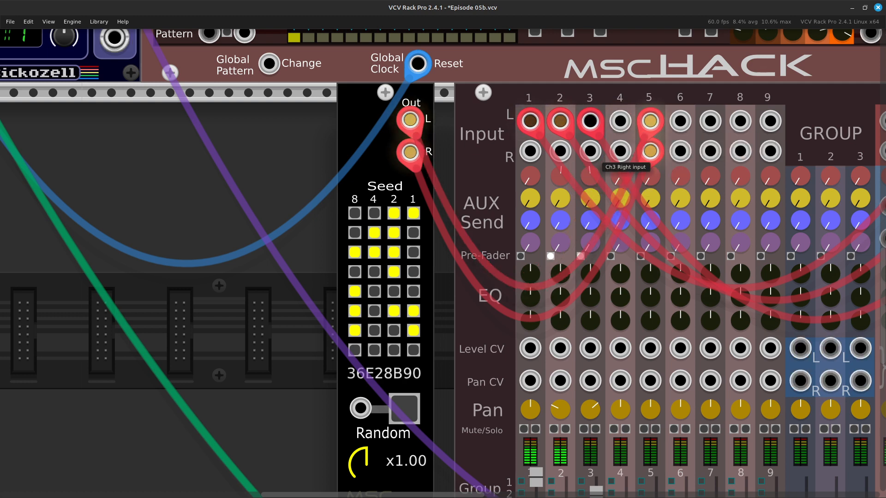
- Raise the mixer's channel 5 level to about 0.9
{"action": "scroll", "coordinate": [443, 263], "scroll_direction": "down", "scroll_amount": 5}
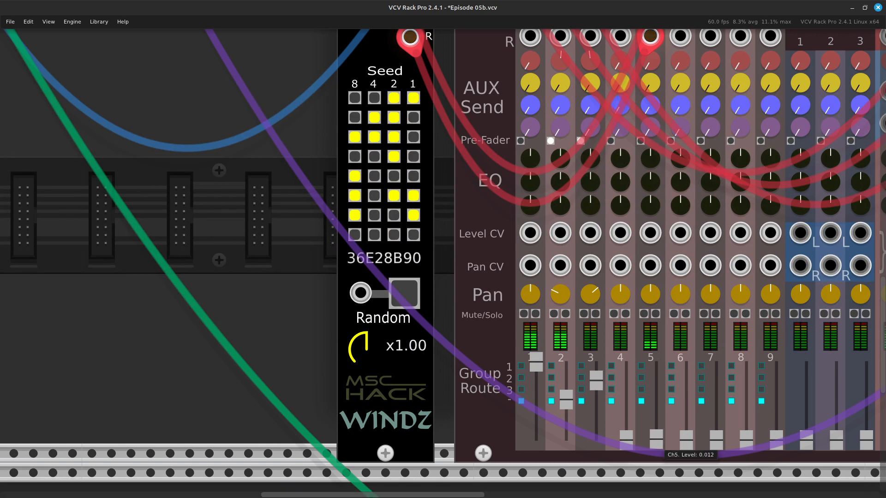
{"action": "left_click_drag", "start_coordinate": [656, 439], "coordinate": [657, 419]}
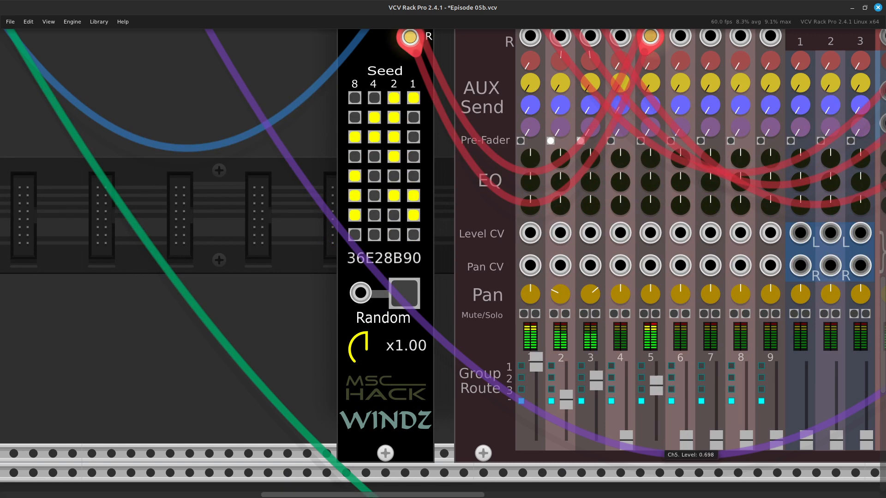
{"action": "left_click_drag", "start_coordinate": [656, 385], "coordinate": [656, 362]}
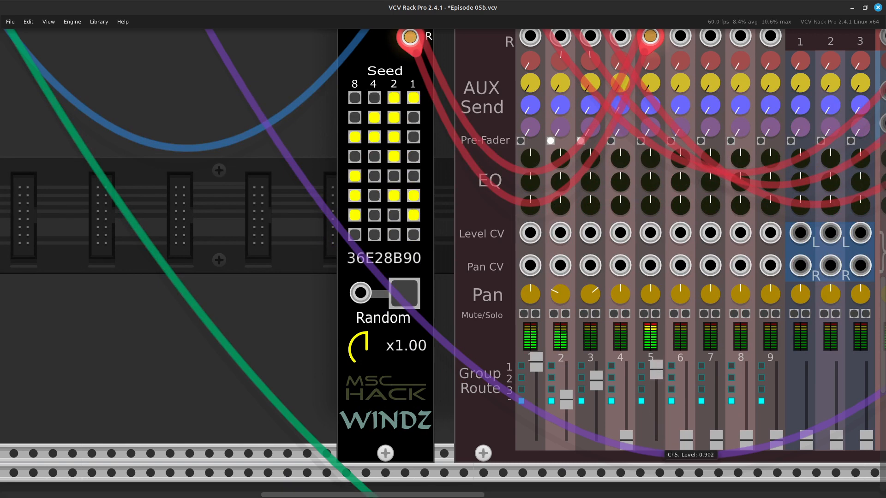
{"action": "scroll", "coordinate": [563, 485], "scroll_direction": "up", "scroll_amount": 6}
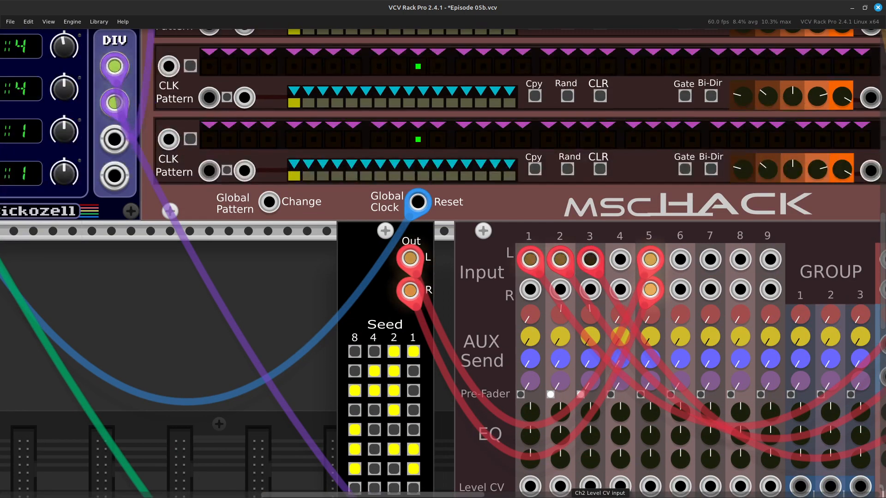
- Lower the mixer's channel 5 level to about 0.12
{"action": "scroll", "coordinate": [563, 484], "scroll_direction": "down", "scroll_amount": 5}
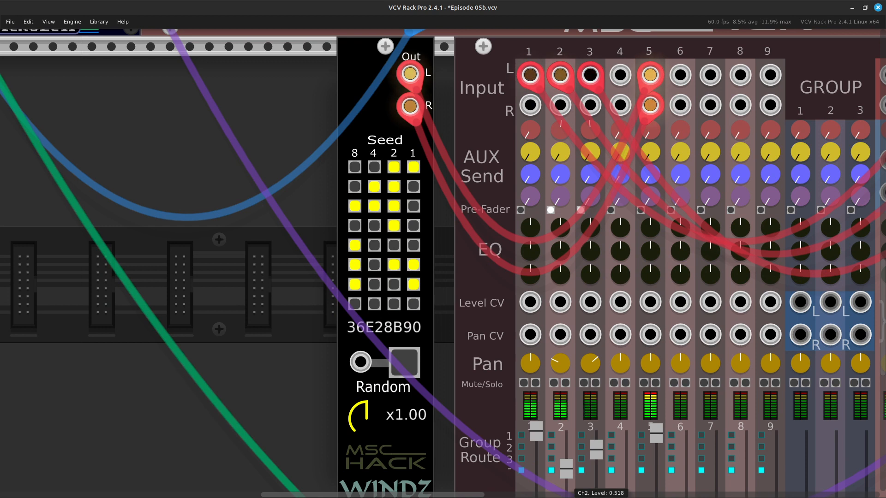
{"action": "scroll", "coordinate": [563, 484], "scroll_direction": "down", "scroll_amount": 1}
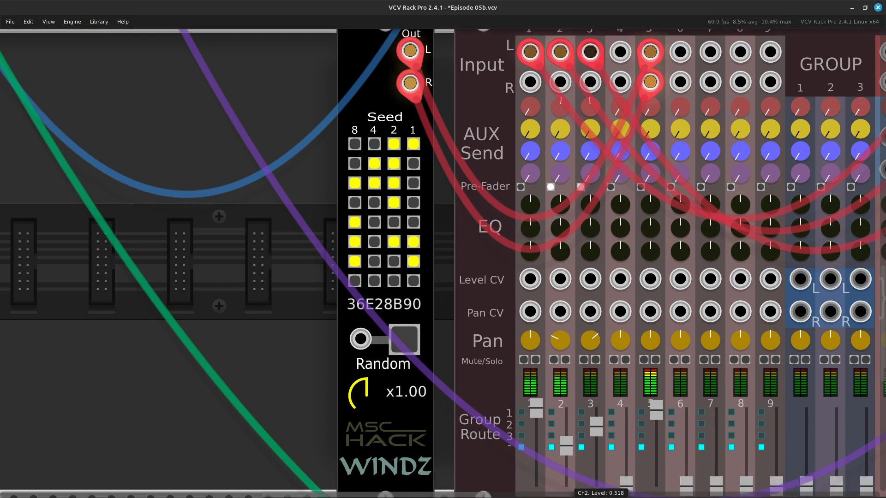
{"action": "scroll", "coordinate": [564, 485], "scroll_direction": "down", "scroll_amount": 2}
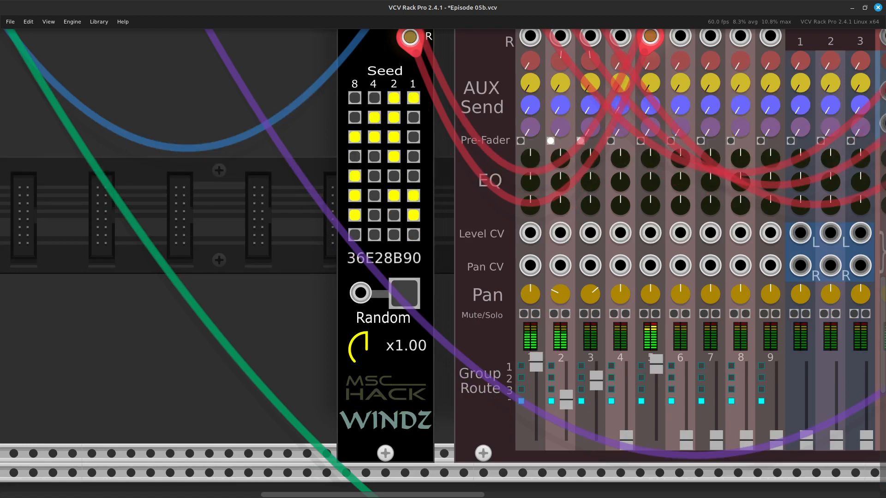
{"action": "scroll", "coordinate": [443, 263], "scroll_direction": "up", "scroll_amount": 2}
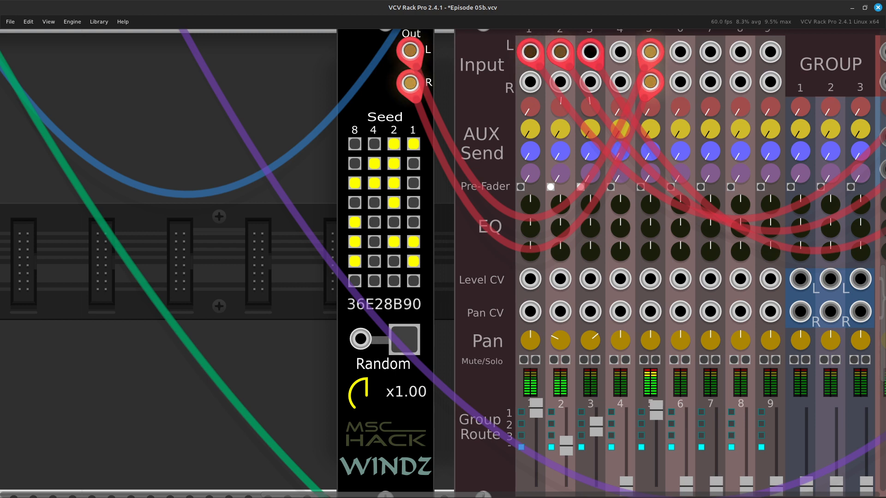
{"action": "scroll", "coordinate": [443, 263], "scroll_direction": "up", "scroll_amount": 3}
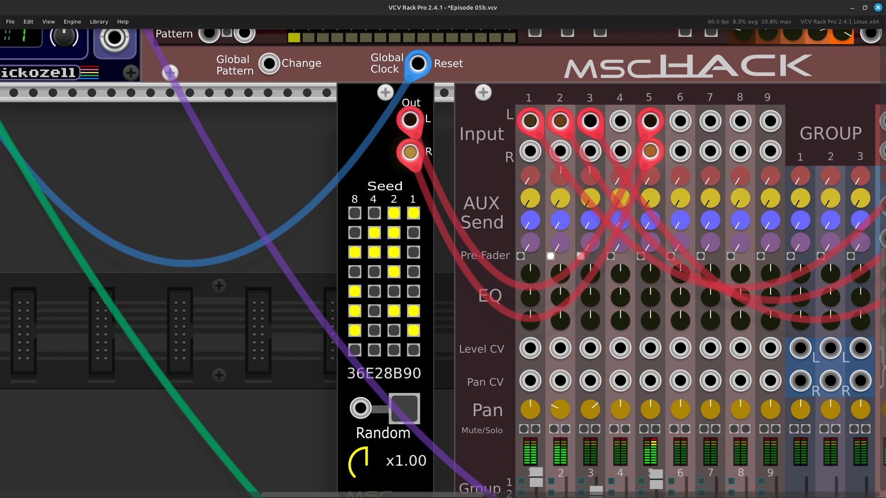
{"action": "scroll", "coordinate": [609, 295], "scroll_direction": "right", "scroll_amount": 5}
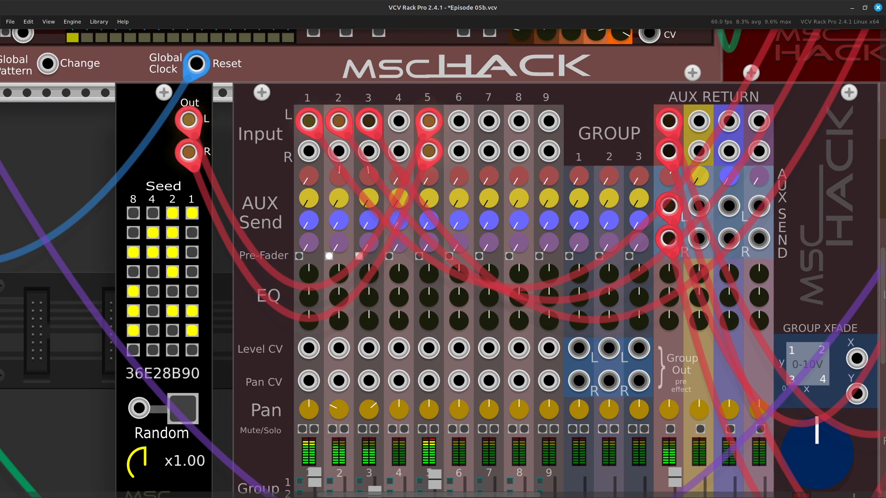
{"action": "scroll", "coordinate": [665, 199], "scroll_direction": "down", "scroll_amount": 5}
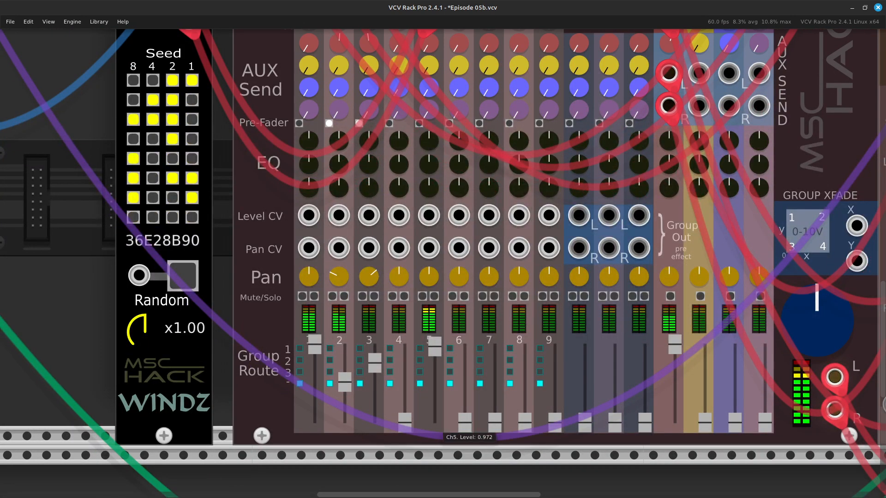
{"action": "scroll", "coordinate": [644, 429], "scroll_direction": "up", "scroll_amount": 4}
{"action": "scroll", "coordinate": [441, 401], "scroll_direction": "up", "scroll_amount": 3}
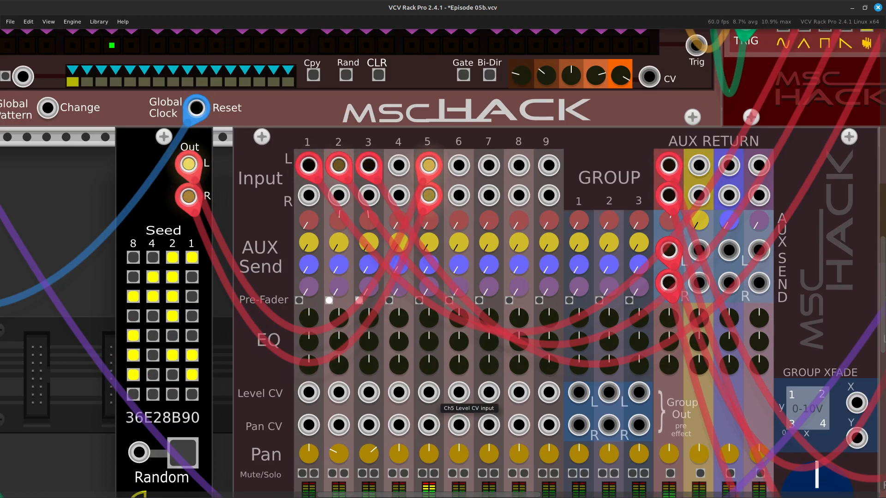
{"action": "scroll", "coordinate": [440, 401], "scroll_direction": "down", "scroll_amount": 8}
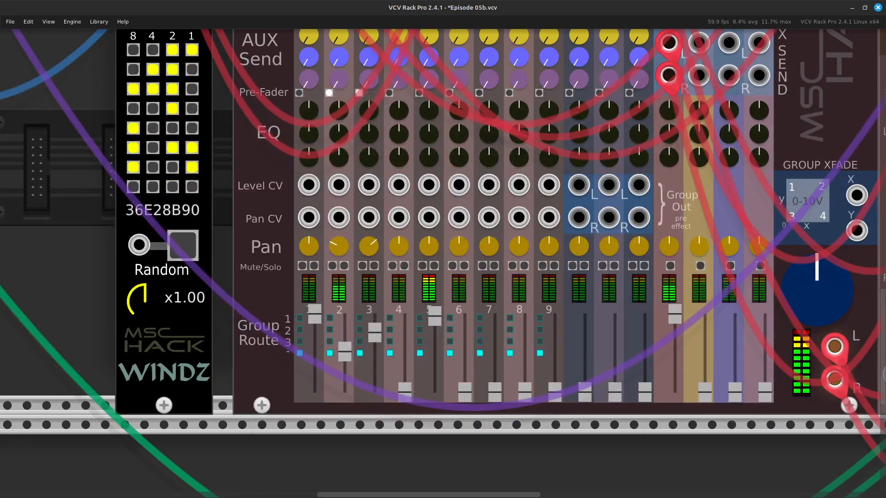
{"action": "left_click_drag", "start_coordinate": [435, 316], "coordinate": [435, 381]}
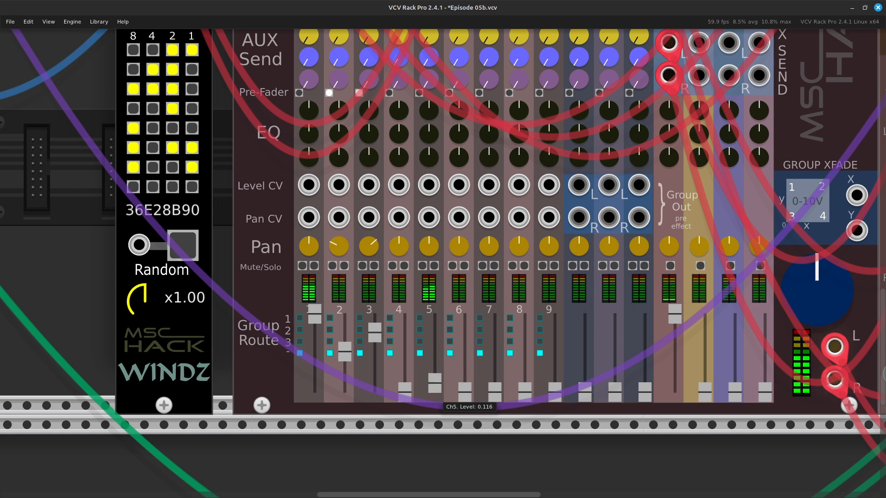
- Raise the AUX 1 send of mixer channel 5 to well above mid-range
{"action": "scroll", "coordinate": [435, 382], "scroll_direction": "up", "scroll_amount": 5}
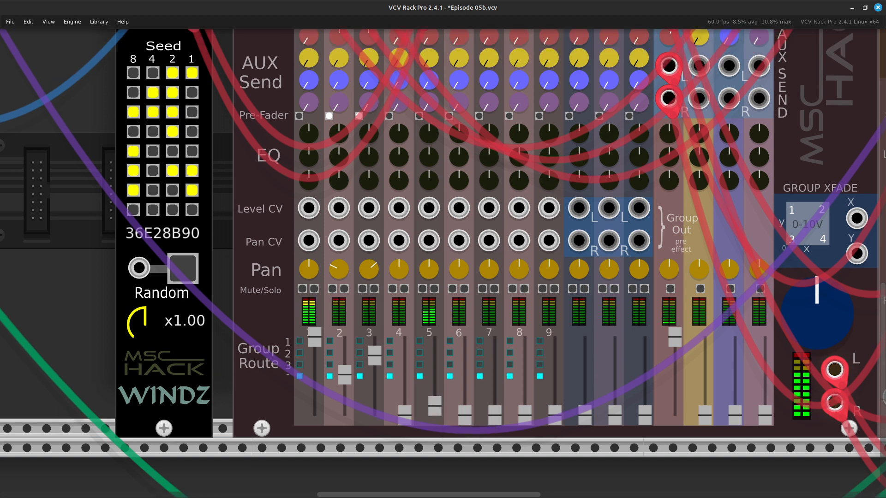
{"action": "scroll", "coordinate": [435, 381], "scroll_direction": "up", "scroll_amount": 2}
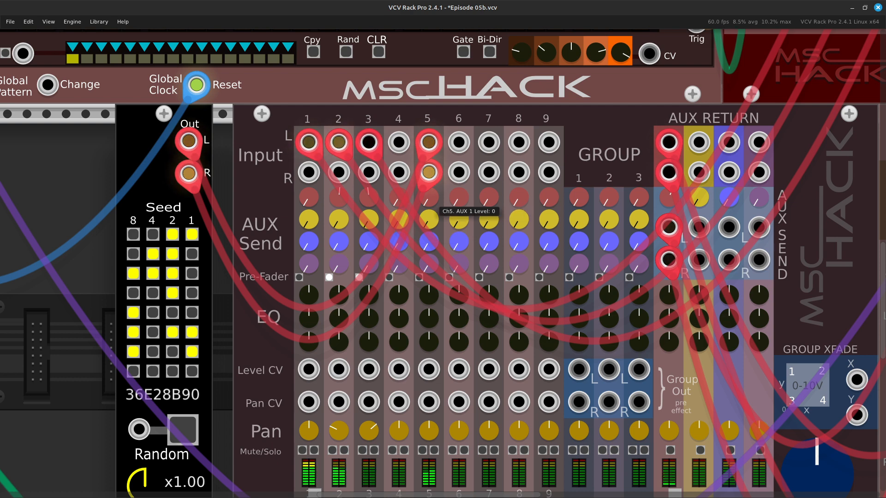
{"action": "left_click_drag", "start_coordinate": [430, 198], "coordinate": [429, 18]}
{"action": "left_click_drag", "start_coordinate": [429, 197], "coordinate": [430, 240]}
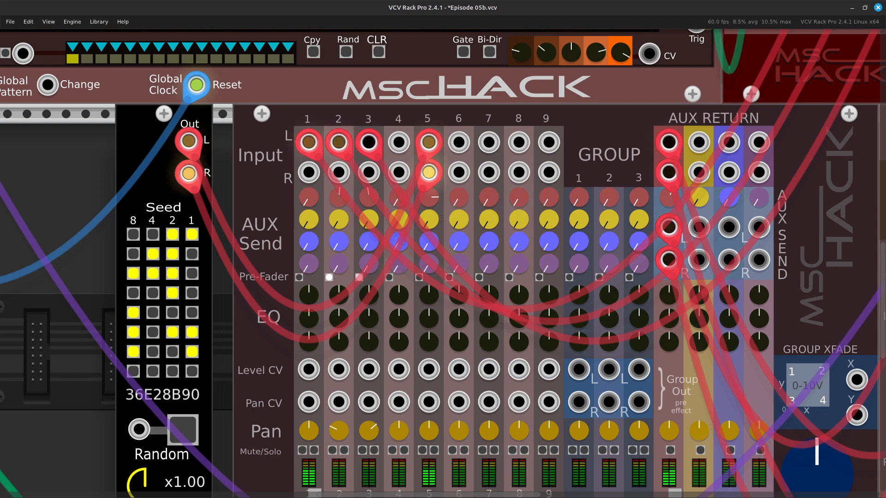
- Randomize the Windz module's seed twice and move the module flush against the mixer
{"action": "key", "text": "Left"}
{"action": "key", "text": "Left"}
{"action": "key", "text": "Left"}
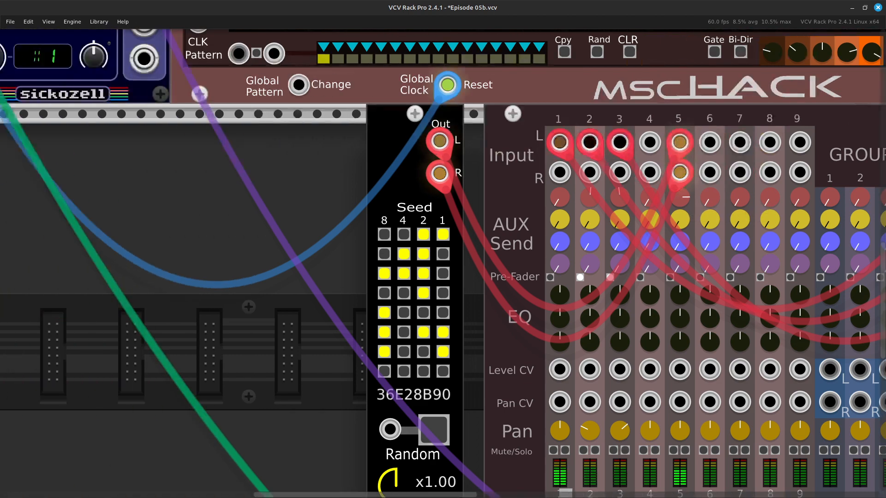
{"action": "key", "text": "Down"}
{"action": "key", "text": "Up"}
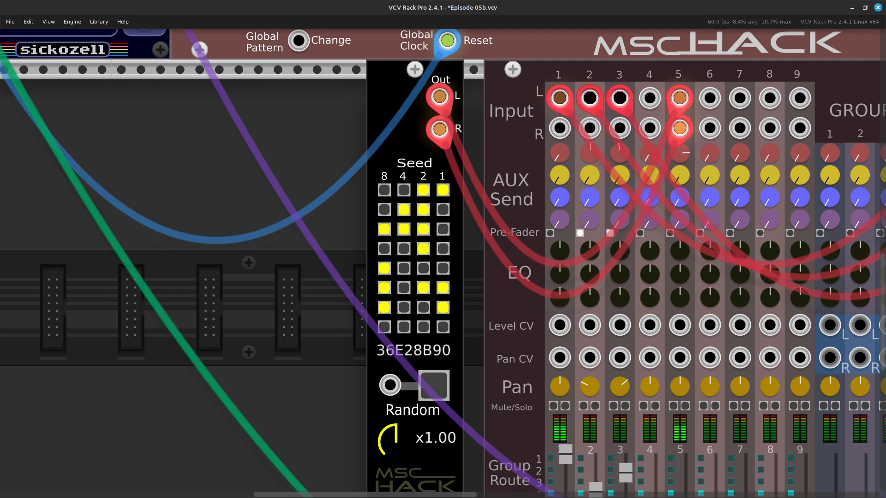
{"action": "left_click", "coordinate": [434, 386]}
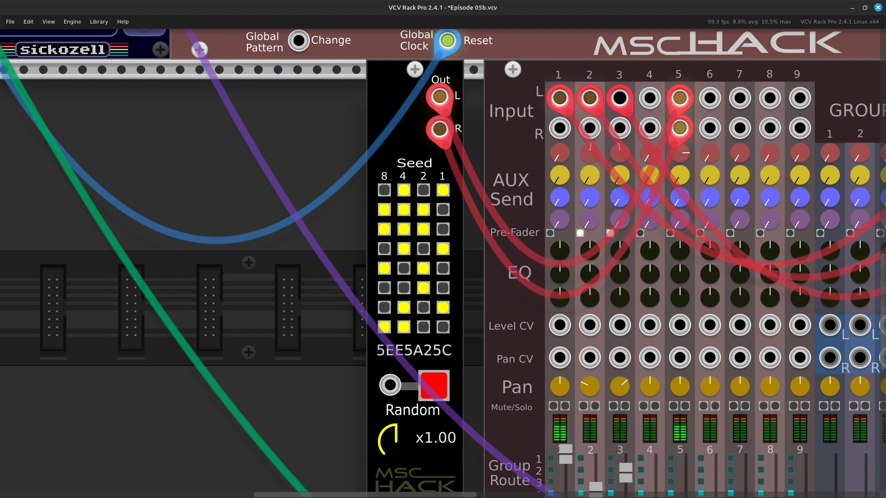
{"action": "left_click", "coordinate": [434, 386]}
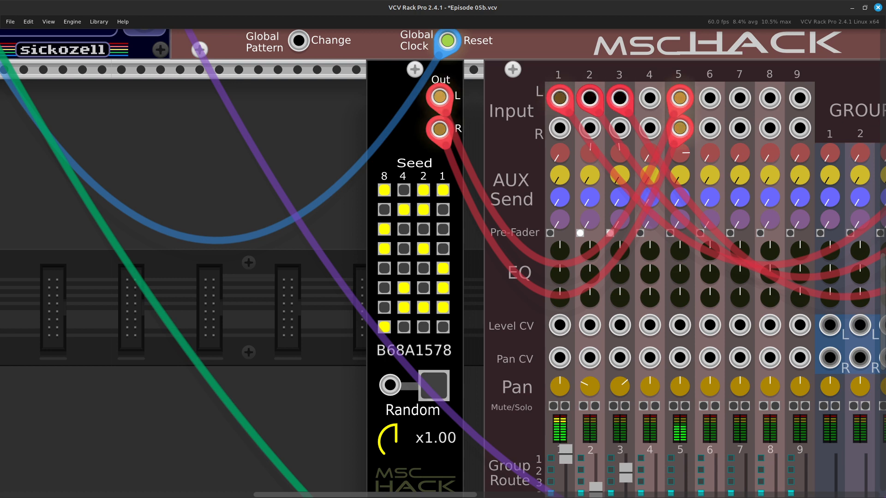
{"action": "scroll", "coordinate": [443, 263], "scroll_direction": "up", "scroll_amount": 4}
{"action": "left_click_drag", "start_coordinate": [397, 217], "coordinate": [416, 217]}
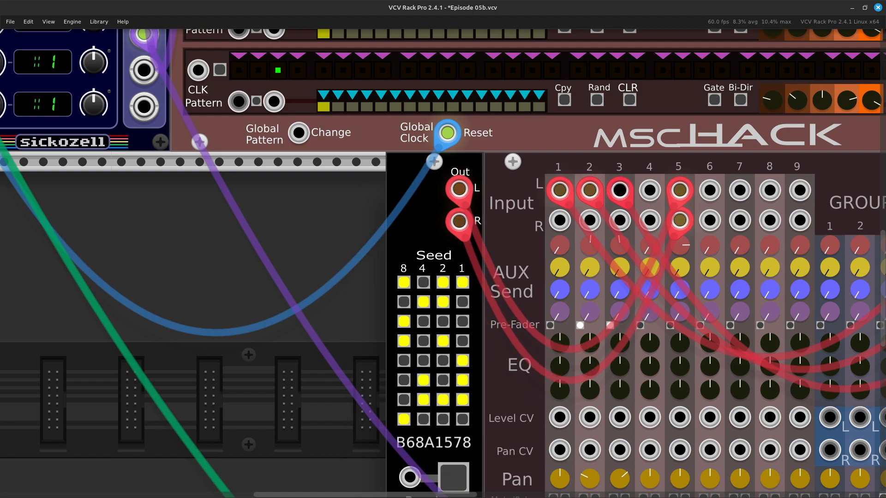
- Repatch the sequencer's clock 1 and the Ping Pong's clock sync cables from the clocker's Div/Mult outputs 1 and 2 to its main clock output
{"action": "scroll", "coordinate": [416, 217], "scroll_direction": "up", "scroll_amount": 5}
{"action": "scroll", "coordinate": [443, 263], "scroll_direction": "up", "scroll_amount": 7}
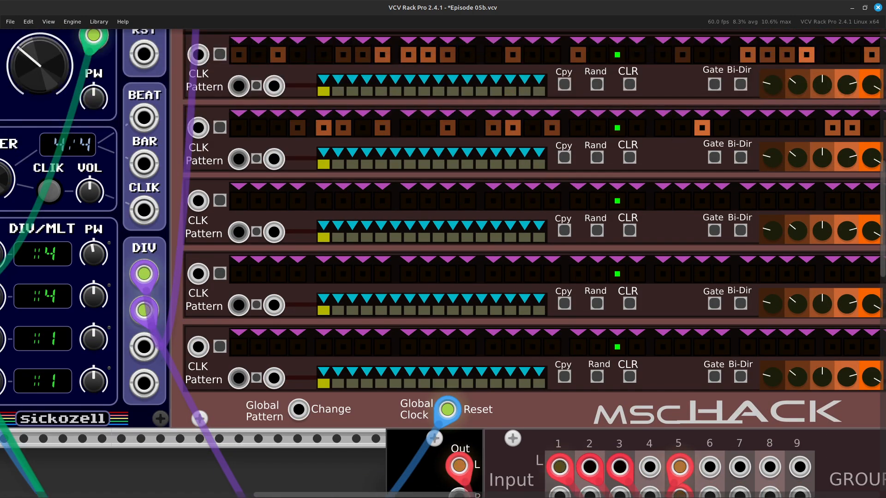
{"action": "scroll", "coordinate": [443, 263], "scroll_direction": "left", "scroll_amount": 9}
{"action": "scroll", "coordinate": [443, 263], "scroll_direction": "up", "scroll_amount": 4}
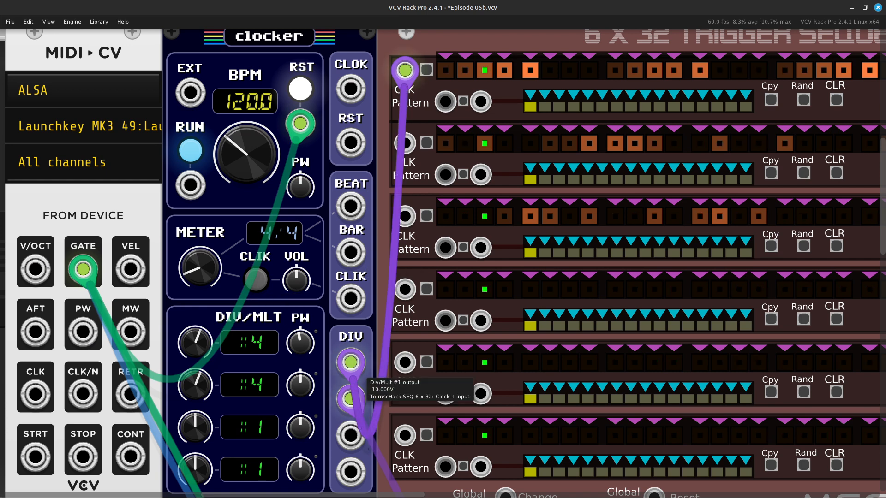
{"action": "left_click_drag", "start_coordinate": [351, 362], "coordinate": [359, 47]}
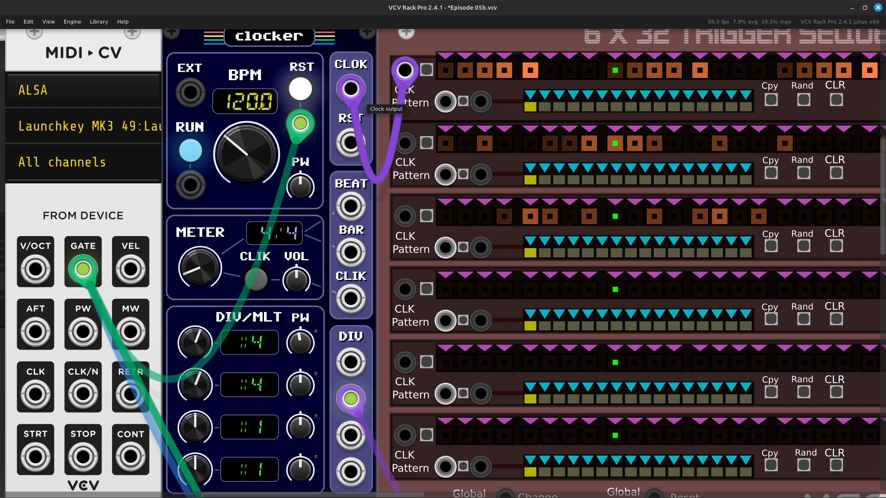
{"action": "left_click_drag", "start_coordinate": [350, 88], "coordinate": [351, 88]}
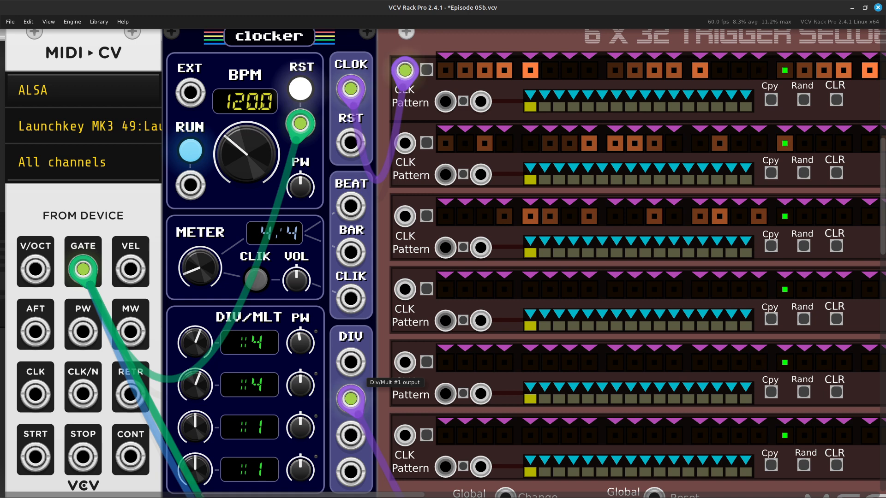
{"action": "mouse_move", "coordinate": [351, 365]}
{"action": "left_mouse_down"}
{"action": "mouse_move", "coordinate": [347, 307]}
{"action": "mouse_move", "coordinate": [350, 360]}
{"action": "left_mouse_up"}
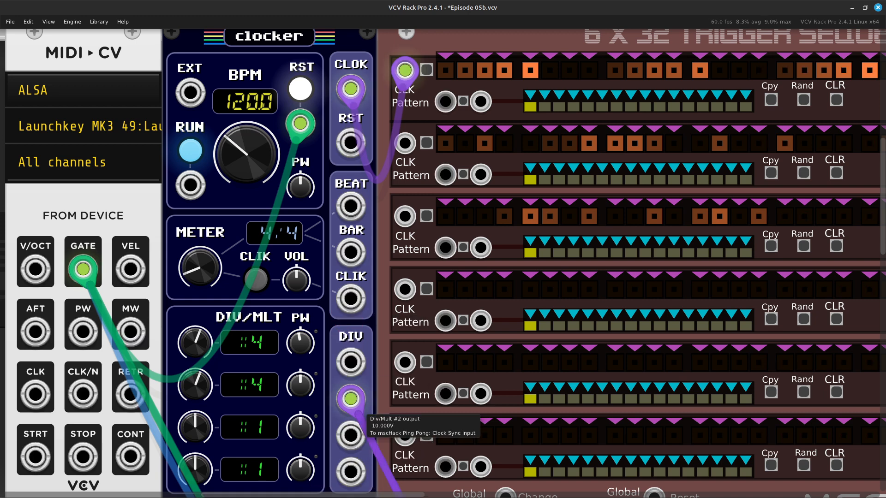
{"action": "left_click_drag", "start_coordinate": [351, 398], "coordinate": [350, 89]}
- Review the synth drums, the Windz module and the mixer's channels, sends and faders while the patch plays
{"action": "left_click_drag", "start_coordinate": [313, 495], "coordinate": [544, 495]}
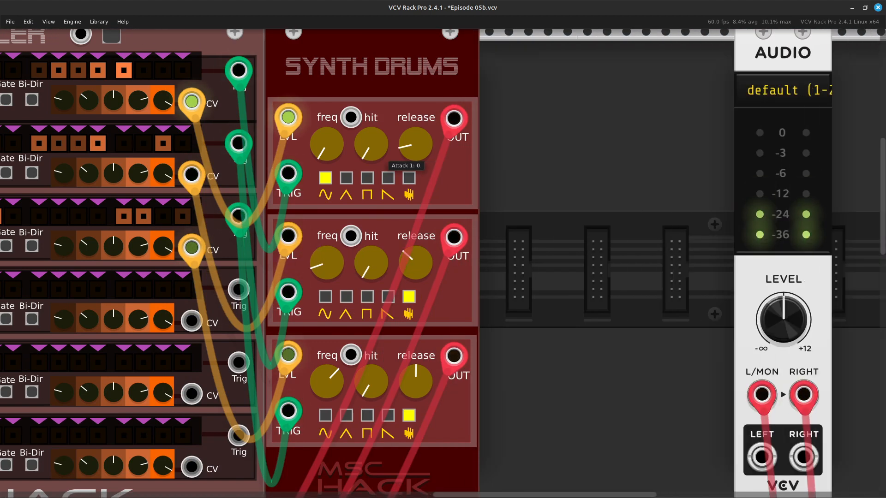
{"action": "key", "text": "Down"}
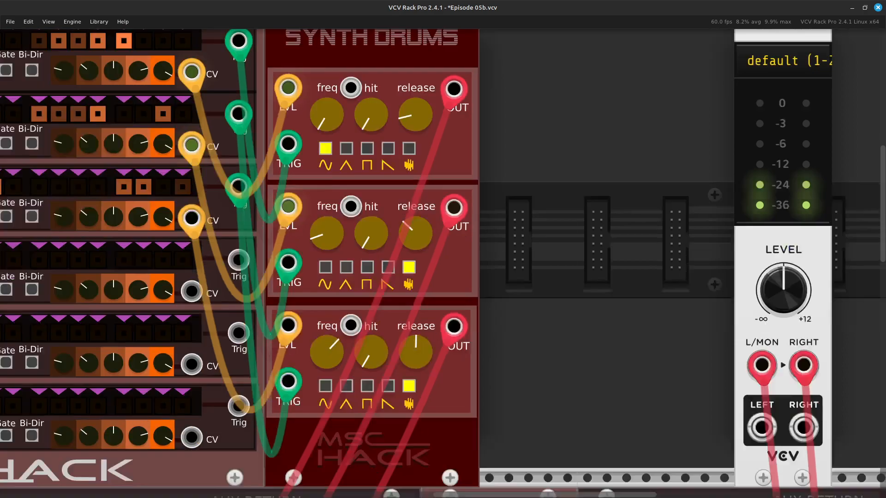
{"action": "key", "text": "Left"}
{"action": "key", "text": "Left"}
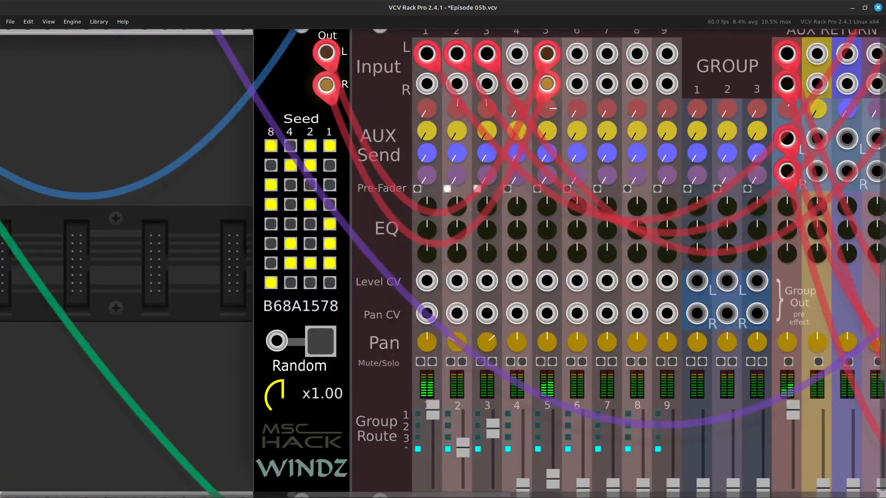
{"action": "key", "text": "Up"}
{"action": "key", "text": "Left"}
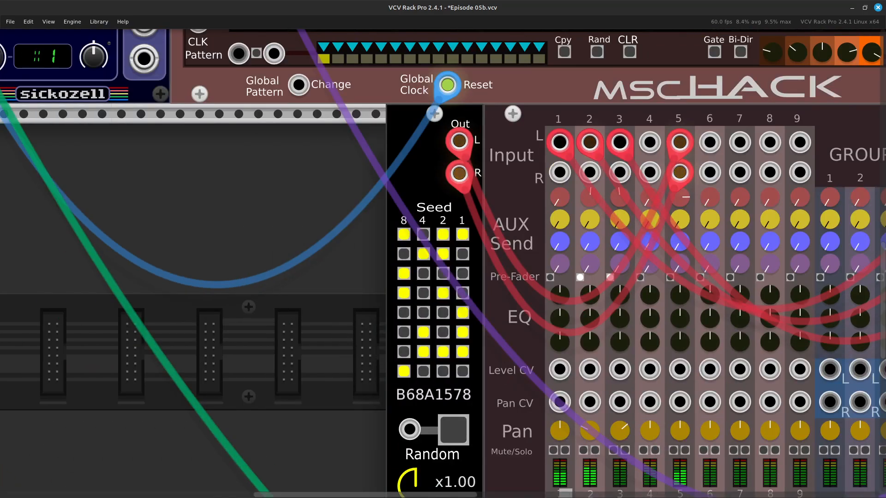
{"action": "key", "text": "Down"}
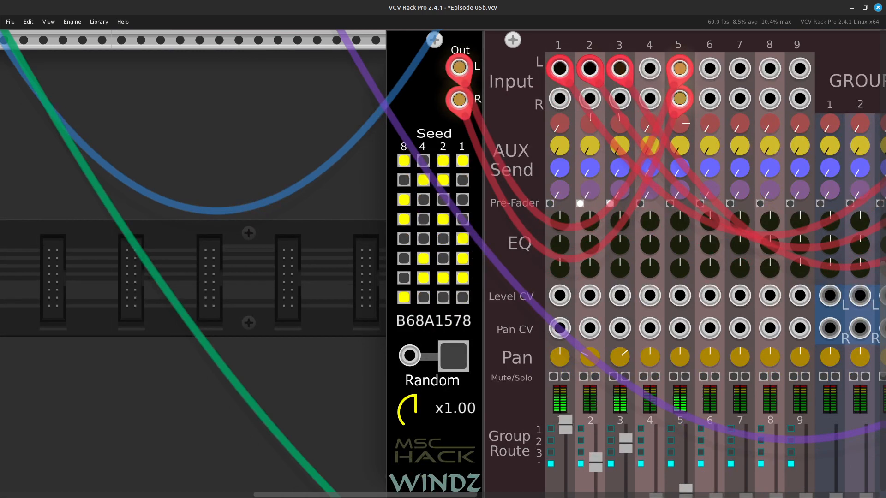
{"action": "key", "text": "Right"}
{"action": "key", "text": "Up"}
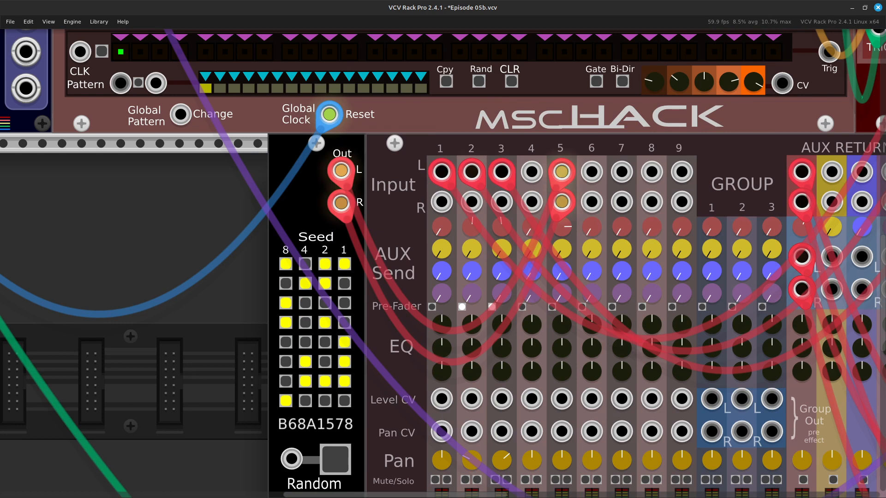
{"action": "key", "text": "Right"}
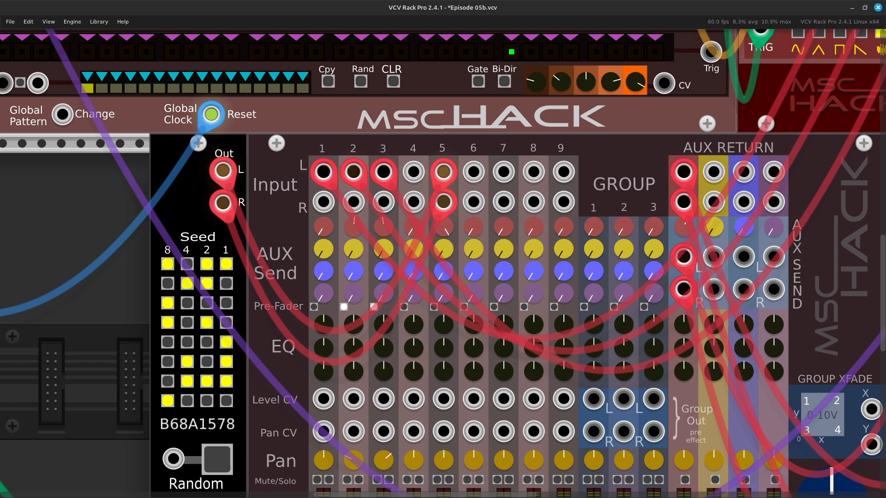
{"action": "key", "text": "Left"}
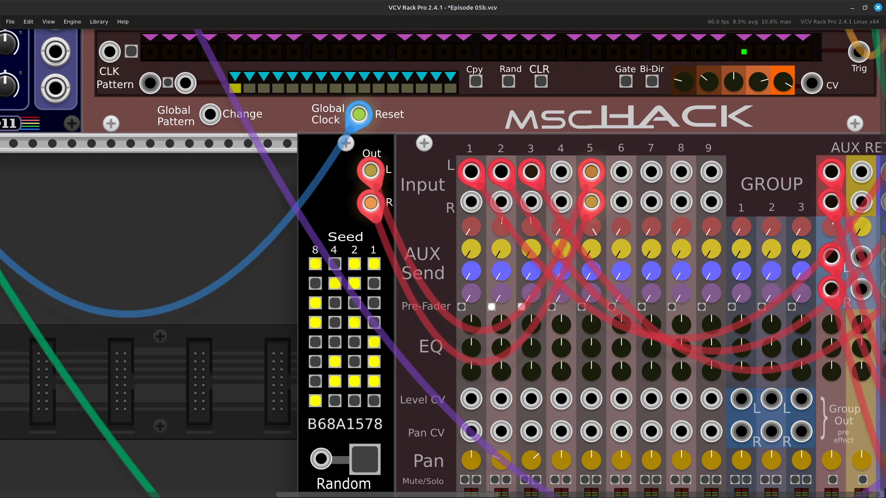
{"action": "key", "text": "Down"}
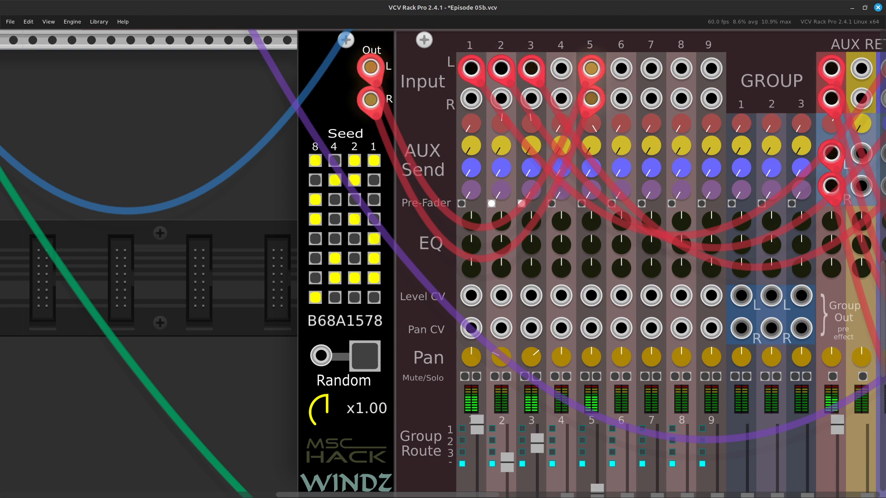
{"action": "scroll", "coordinate": [443, 263], "scroll_direction": "up", "scroll_amount": 5}
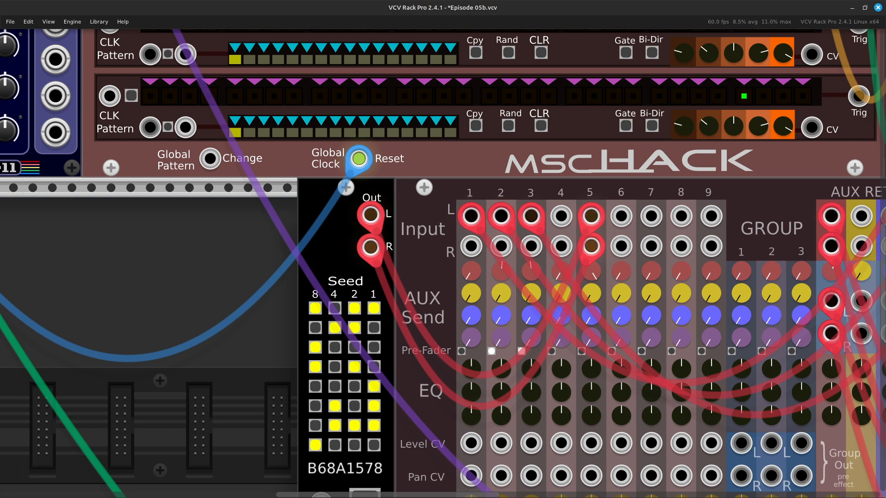
{"action": "scroll", "coordinate": [443, 264], "scroll_direction": "down", "scroll_amount": 8}
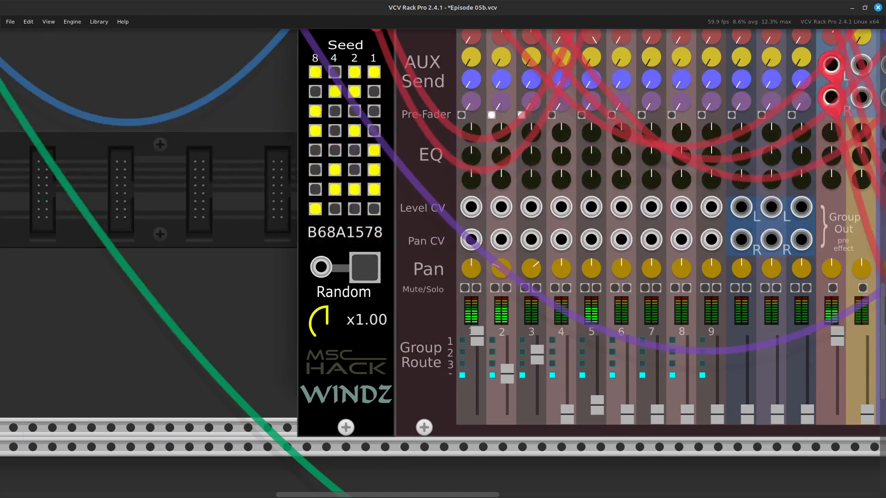
{"action": "scroll", "coordinate": [443, 263], "scroll_direction": "right", "scroll_amount": 4}
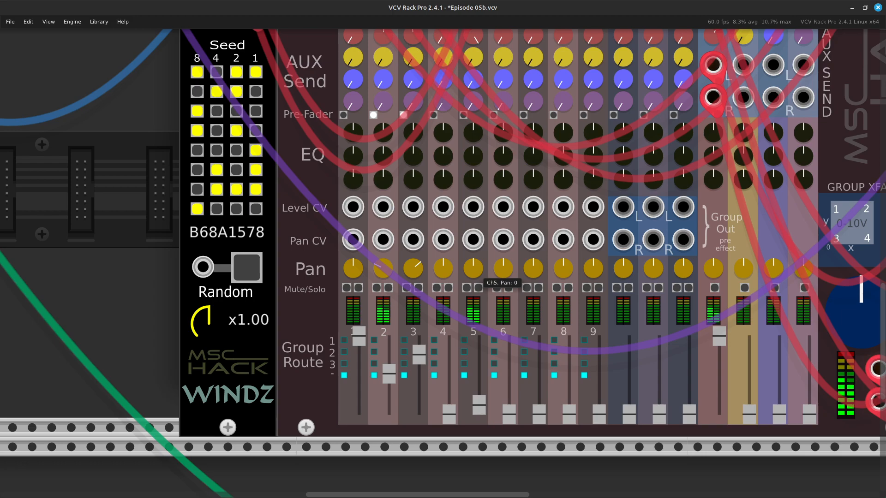
- Add a mscHack Dronez module to the rack and place it flush beside the Windz module
{"action": "scroll", "coordinate": [443, 263], "scroll_direction": "up", "scroll_amount": 10}
{"action": "scroll", "coordinate": [443, 263], "scroll_direction": "left", "scroll_amount": 17}
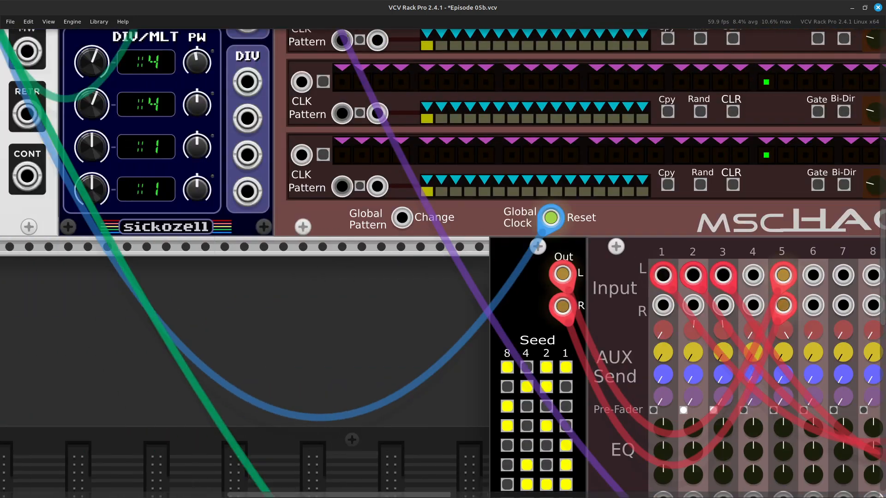
{"action": "scroll", "coordinate": [466, 258], "scroll_direction": "left", "scroll_amount": 3}
{"action": "scroll", "coordinate": [467, 258], "scroll_direction": "up", "scroll_amount": 10}
{"action": "scroll", "coordinate": [466, 259], "scroll_direction": "down", "scroll_amount": 10}
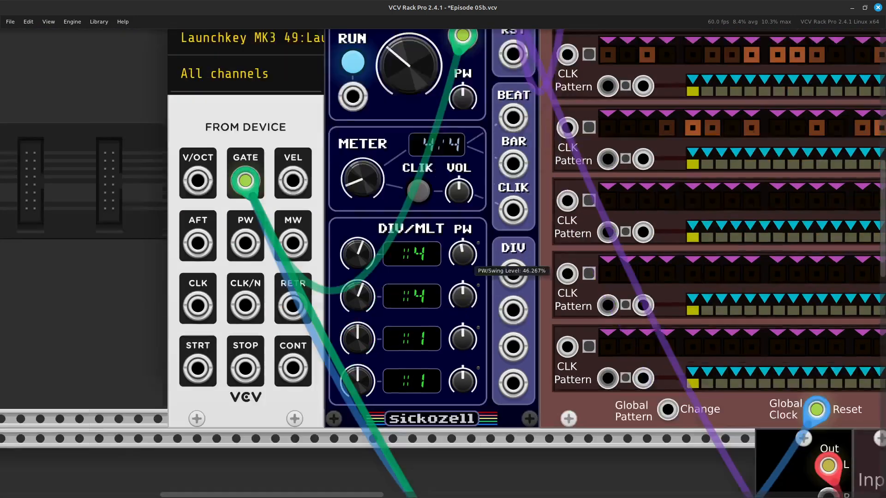
{"action": "scroll", "coordinate": [443, 263], "scroll_direction": "down", "scroll_amount": 3}
{"action": "scroll", "coordinate": [444, 263], "scroll_direction": "right", "scroll_amount": 10}
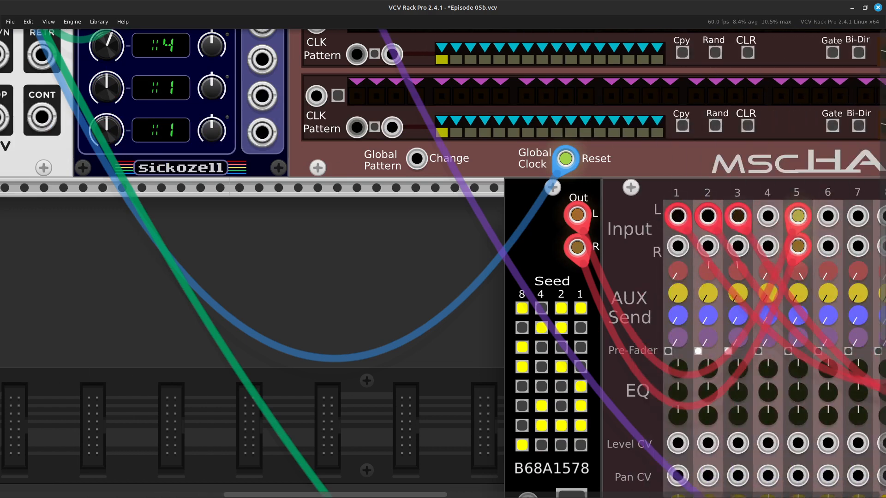
{"action": "right_click", "coordinate": [432, 237]}
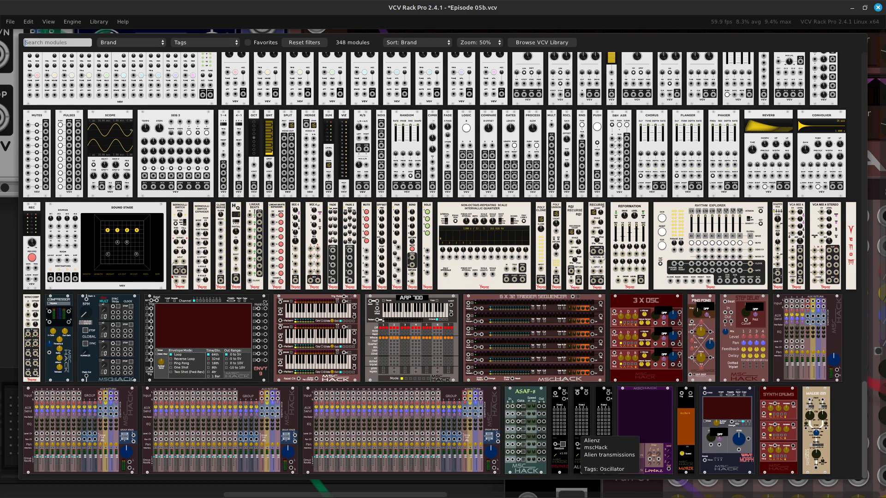
{"action": "left_click", "coordinate": [560, 454]}
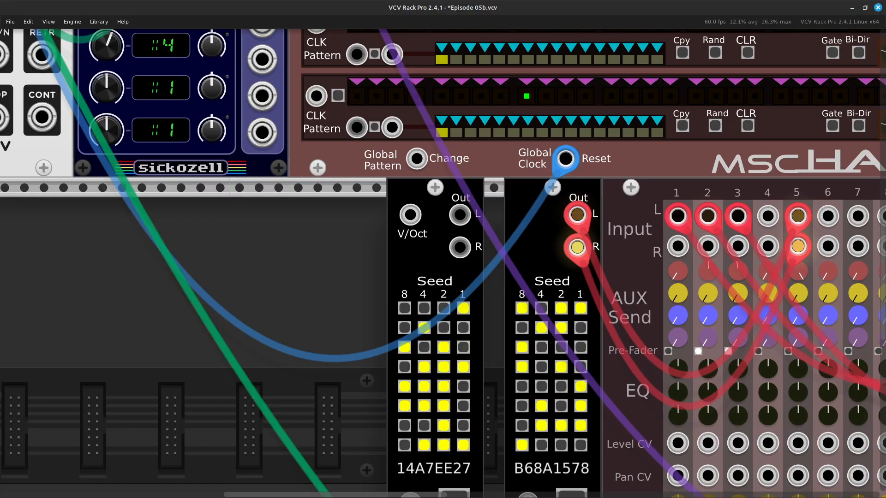
{"action": "left_click_drag", "start_coordinate": [430, 263], "coordinate": [449, 263]}
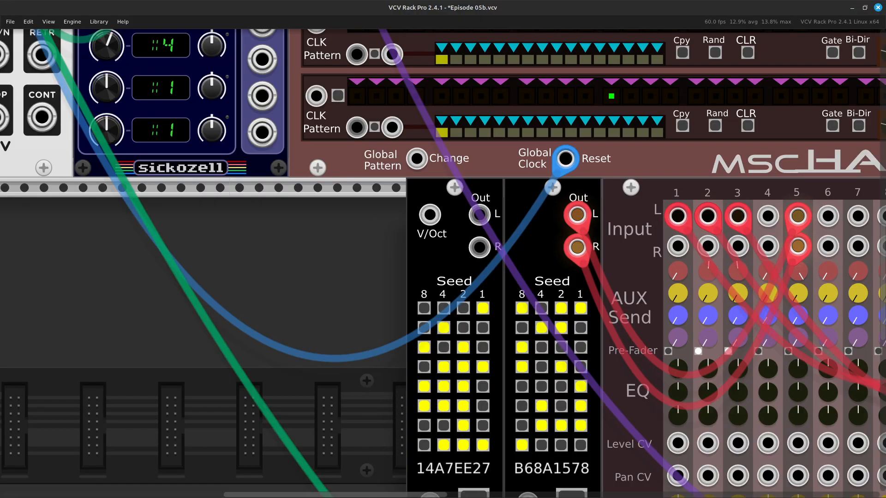
- Patch an orange cable between the MIDI-CV module's V/OCT output and the Dronez module's V/Oct input
{"action": "right_click", "coordinate": [432, 217]}
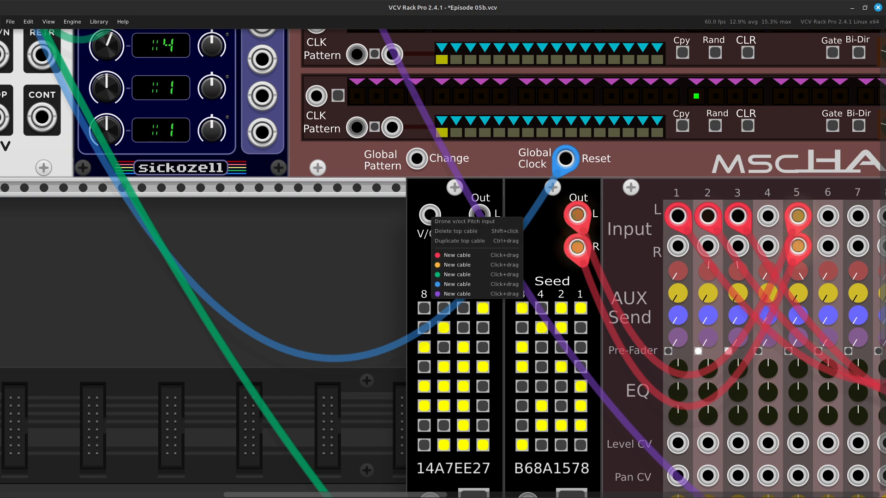
{"action": "left_click_drag", "start_coordinate": [457, 265], "coordinate": [286, 275]}
{"action": "scroll", "coordinate": [296, 285], "scroll_direction": "down", "scroll_amount": 17}
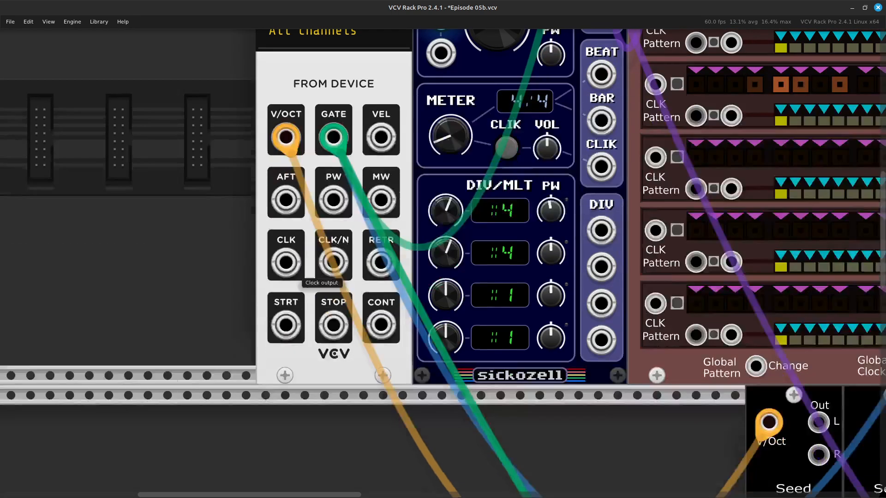
- Patch the Dronez module's left and right outputs to the mixer's channel 7 left and right inputs with red cables
{"action": "key", "text": "Right"}
{"action": "key", "text": "Right"}
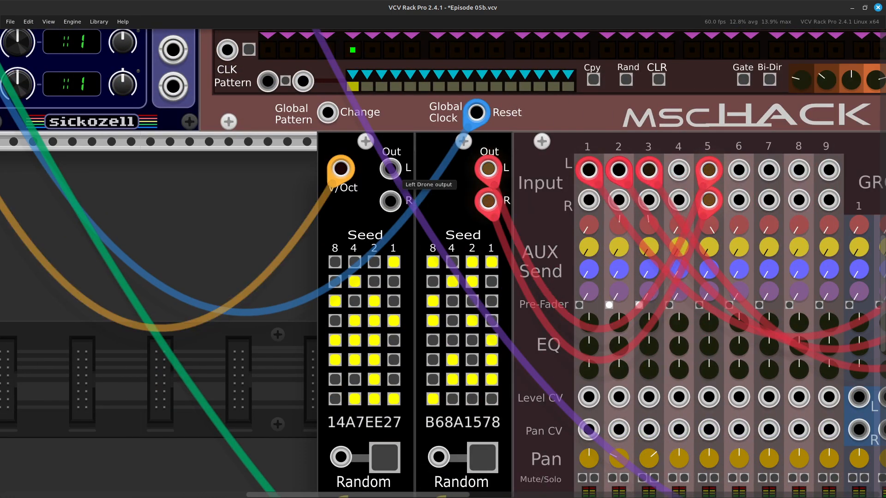
{"action": "right_click", "coordinate": [394, 171]}
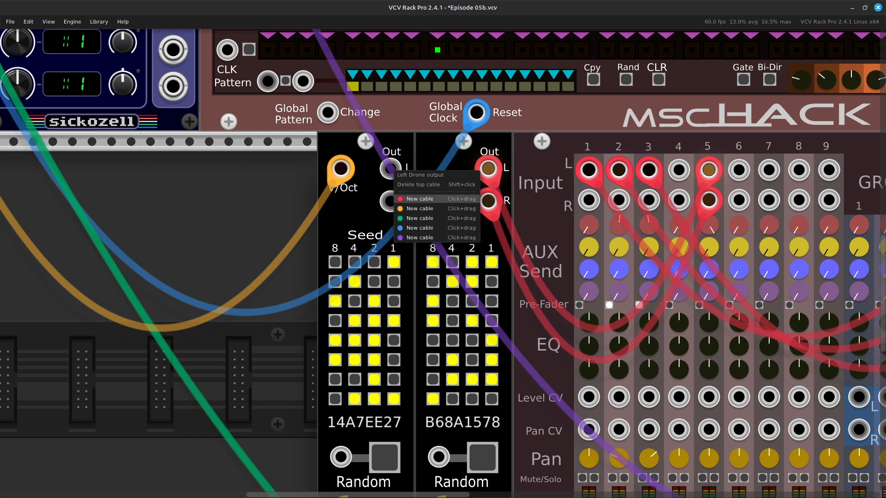
{"action": "left_click_drag", "start_coordinate": [413, 200], "coordinate": [532, 228]}
{"action": "scroll", "coordinate": [435, 277], "scroll_direction": "right", "scroll_amount": 4}
{"action": "scroll", "coordinate": [456, 278], "scroll_direction": "up", "scroll_amount": 1}
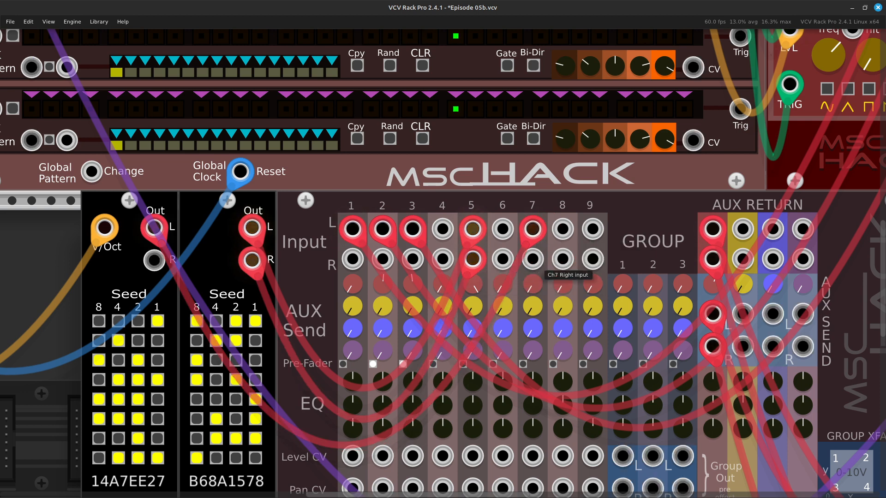
{"action": "right_click", "coordinate": [536, 263]}
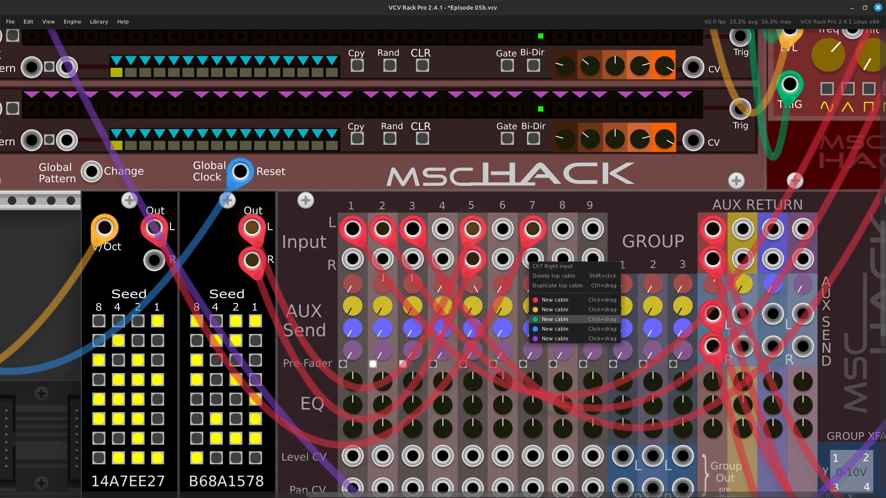
{"action": "left_click", "coordinate": [563, 305]}
{"action": "key", "text": "Left"}
{"action": "key", "text": "Left"}
{"action": "key", "text": "Left"}
{"action": "key", "text": "Left"}
{"action": "left_click_drag", "start_coordinate": [485, 360], "coordinate": [391, 260]}
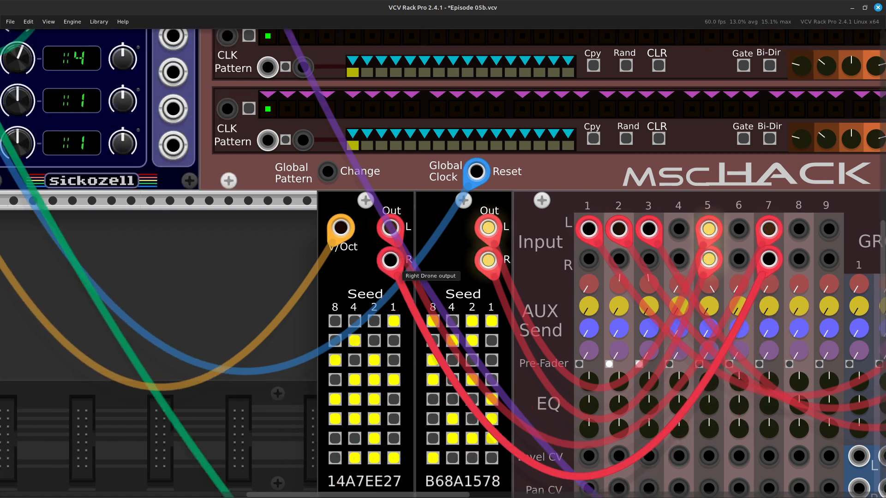
- Raise mixer channel 7's level to about 0.53 and its AUX 1 send to 1
{"action": "scroll", "coordinate": [397, 268], "scroll_direction": "down", "scroll_amount": 3}
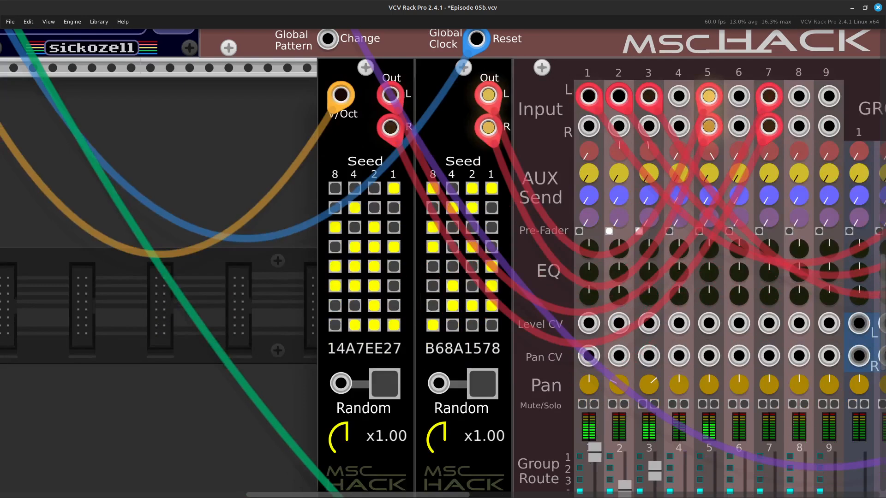
{"action": "scroll", "coordinate": [397, 267], "scroll_direction": "right", "scroll_amount": 9}
{"action": "scroll", "coordinate": [397, 268], "scroll_direction": "down", "scroll_amount": 2}
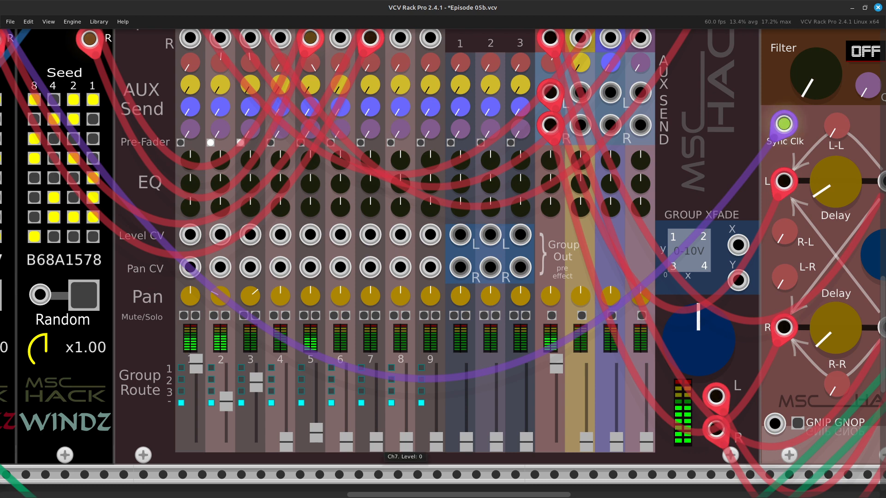
{"action": "left_click_drag", "start_coordinate": [376, 442], "coordinate": [377, 427]}
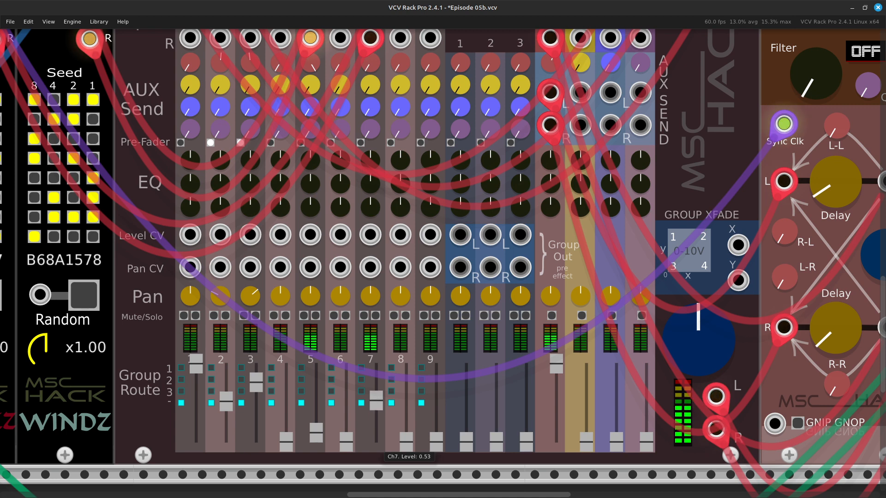
{"action": "scroll", "coordinate": [382, 450], "scroll_direction": "up", "scroll_amount": 5}
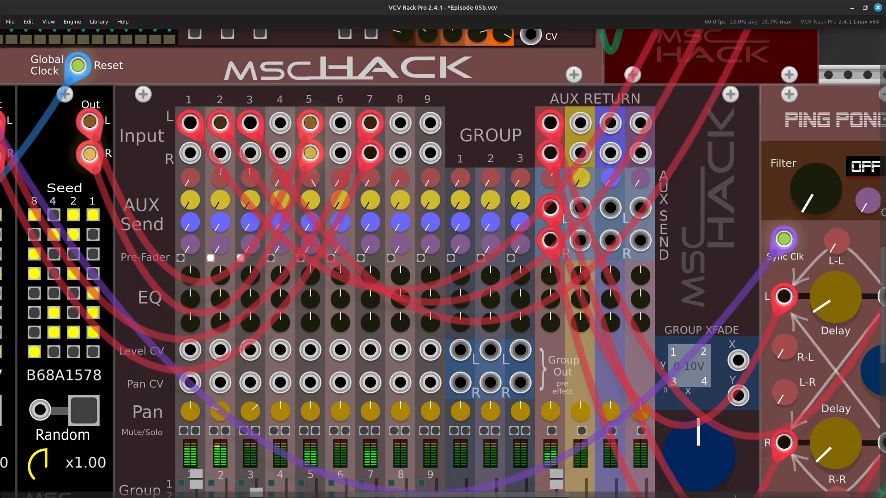
{"action": "left_click_drag", "start_coordinate": [370, 177], "coordinate": [370, 148]}
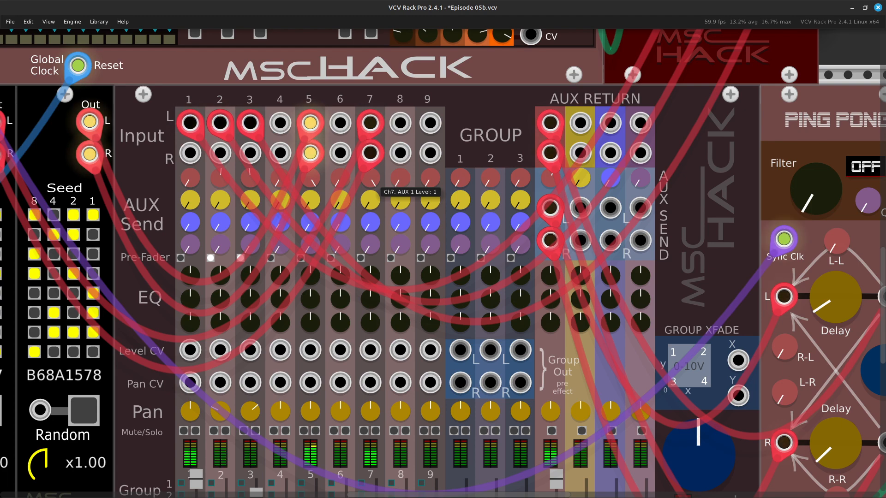
- Review the trigger sequencer's patterns and the clocker's clock connections while the patch plays
{"action": "key", "text": "Left"}
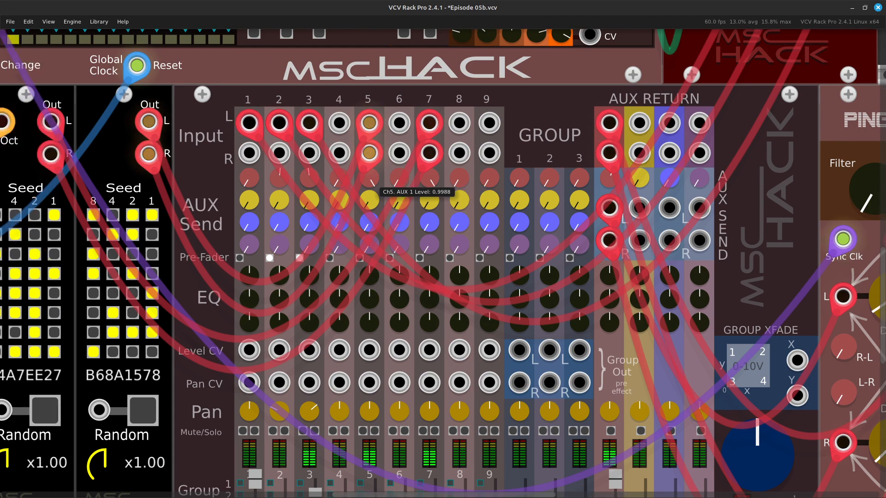
{"action": "key", "text": "Up"}
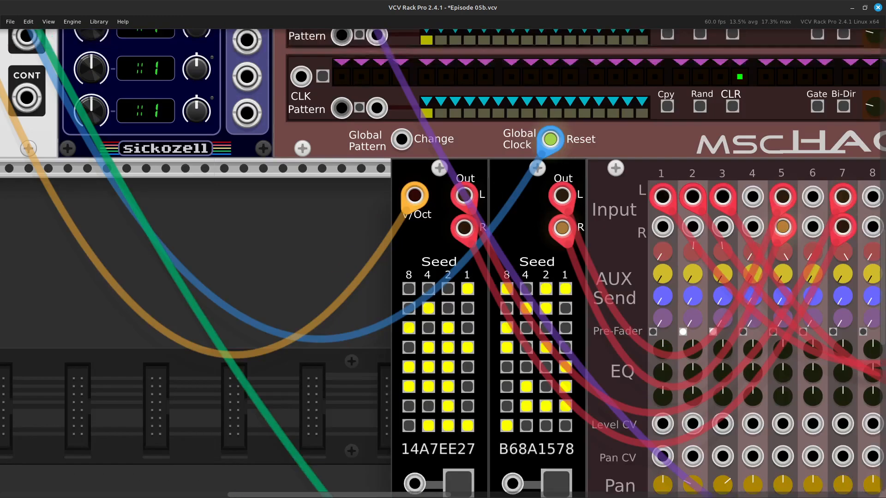
{"action": "key", "text": "Right"}
{"action": "key", "text": "Up"}
{"action": "key", "text": "Up"}
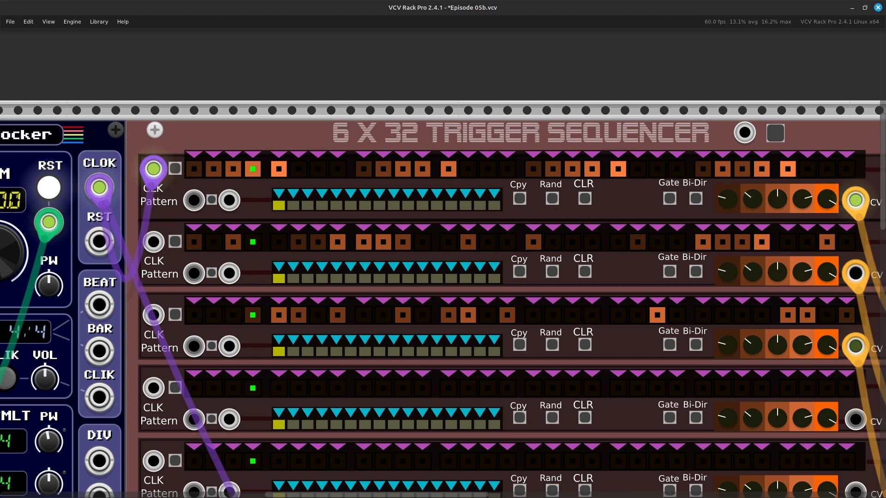
{"action": "key", "text": "Down"}
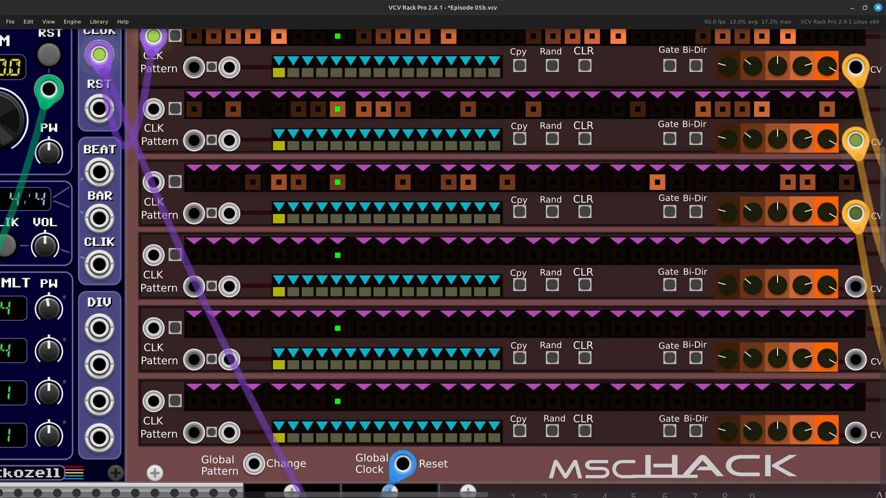
{"action": "key", "text": "Left"}
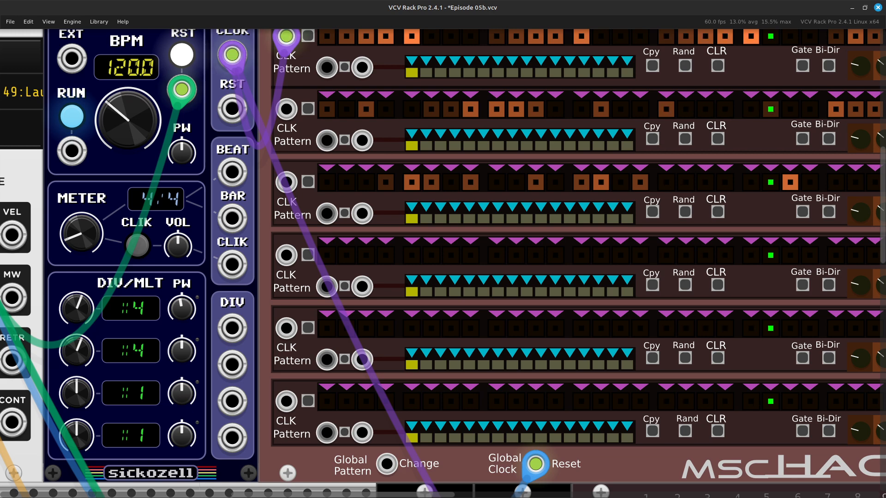
- Randomize the Dronez module's seed
{"action": "scroll", "coordinate": [443, 264], "scroll_direction": "down", "scroll_amount": 10}
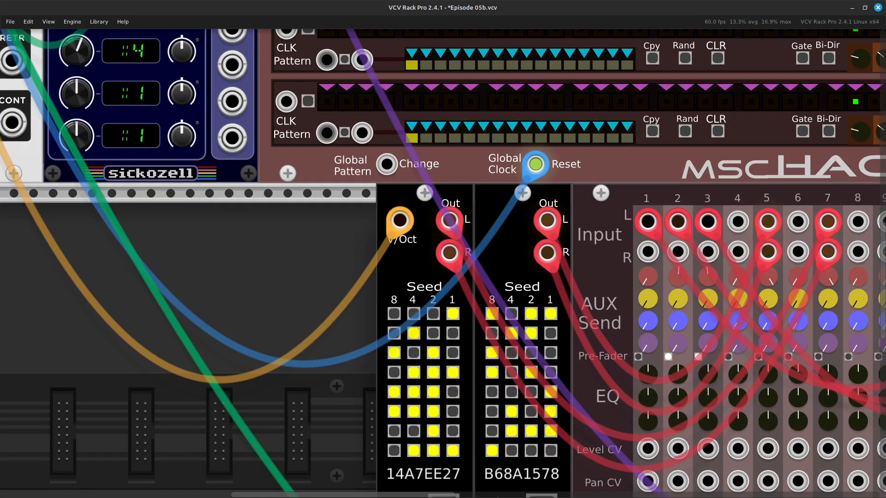
{"action": "scroll", "coordinate": [443, 263], "scroll_direction": "down", "scroll_amount": 3}
{"action": "scroll", "coordinate": [443, 263], "scroll_direction": "down", "scroll_amount": 2}
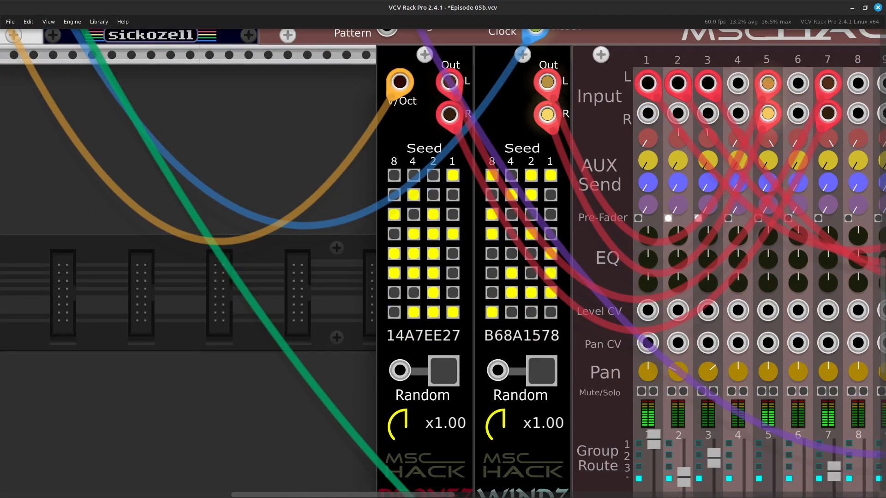
{"action": "left_click", "coordinate": [443, 371]}
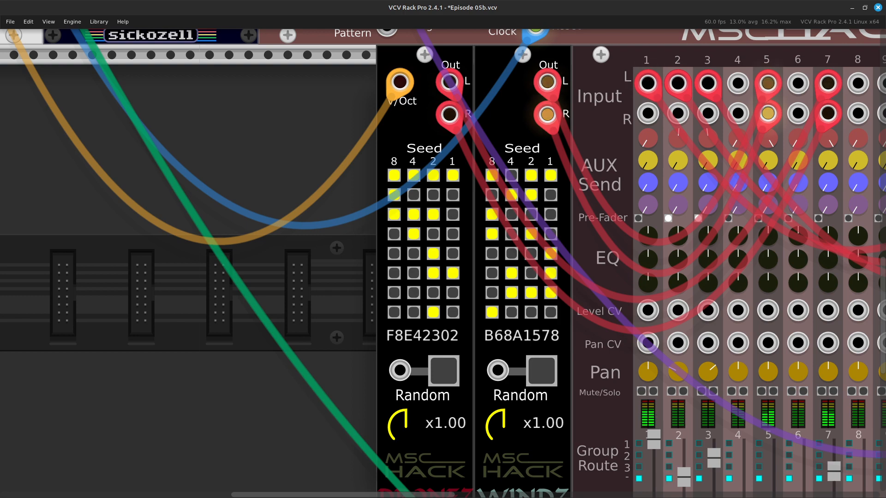
- Lower mixer channel 5's level slightly and raise channel 7's level to the same height as channel 1's fader
{"action": "key", "text": "Right"}
{"action": "key", "text": "Down"}
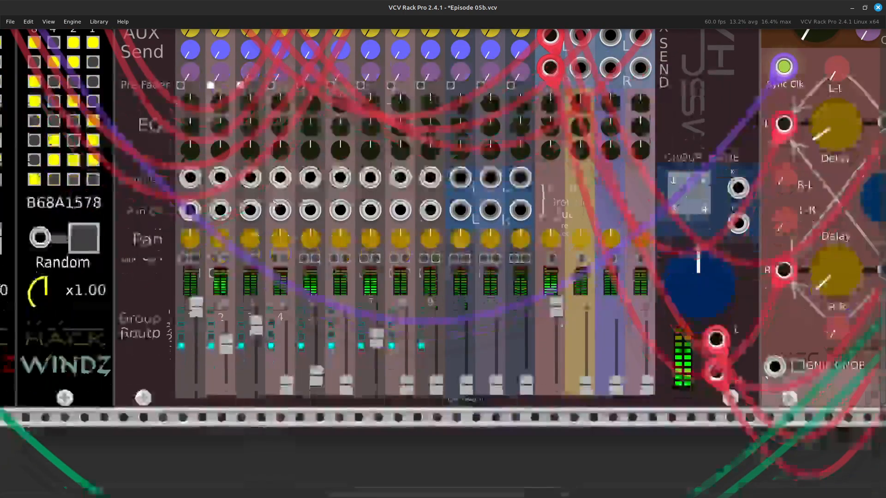
{"action": "key", "text": "Left"}
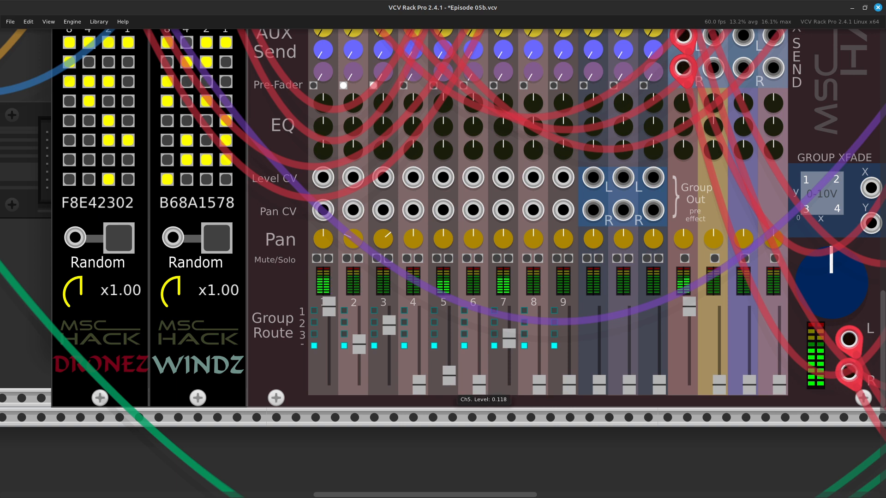
{"action": "left_click_drag", "start_coordinate": [449, 377], "coordinate": [449, 379]}
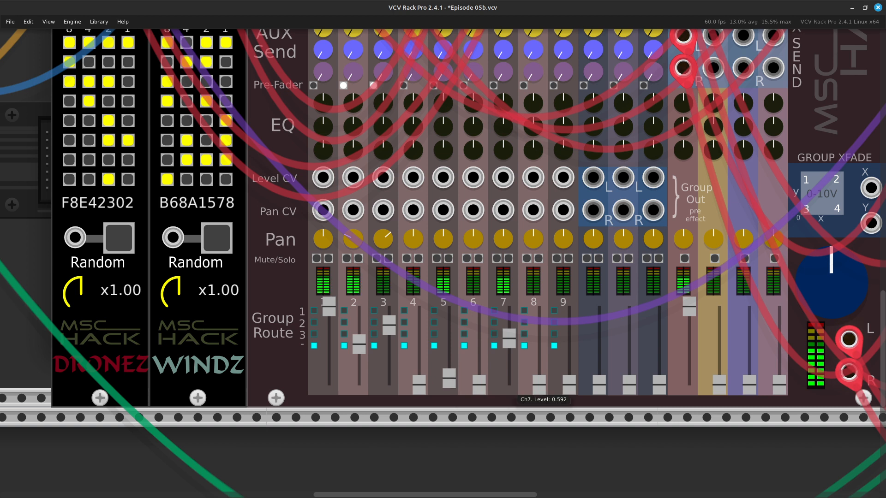
{"action": "left_click_drag", "start_coordinate": [509, 339], "coordinate": [509, 308]}
- Review the complete patch, from the Dronez and Windz modules to the sequencer, mixers and audio output, while it plays
{"action": "key", "text": "Left"}
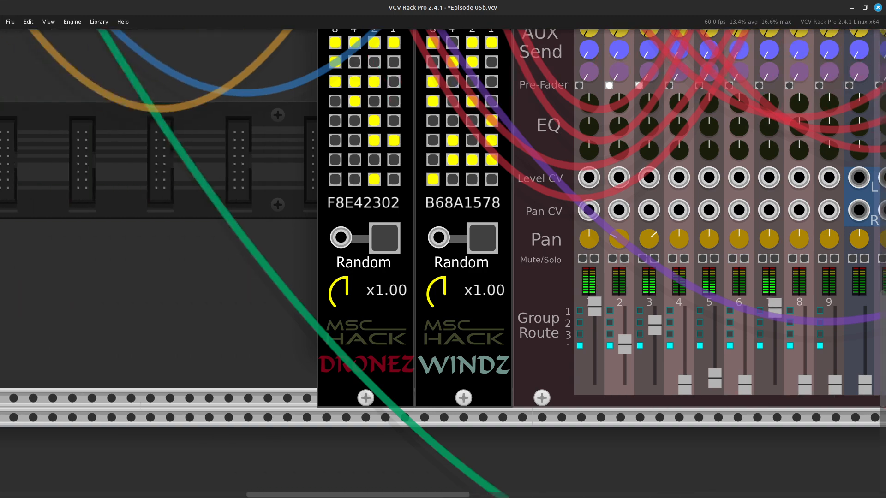
{"action": "key", "text": "Up"}
{"action": "key", "text": "Up"}
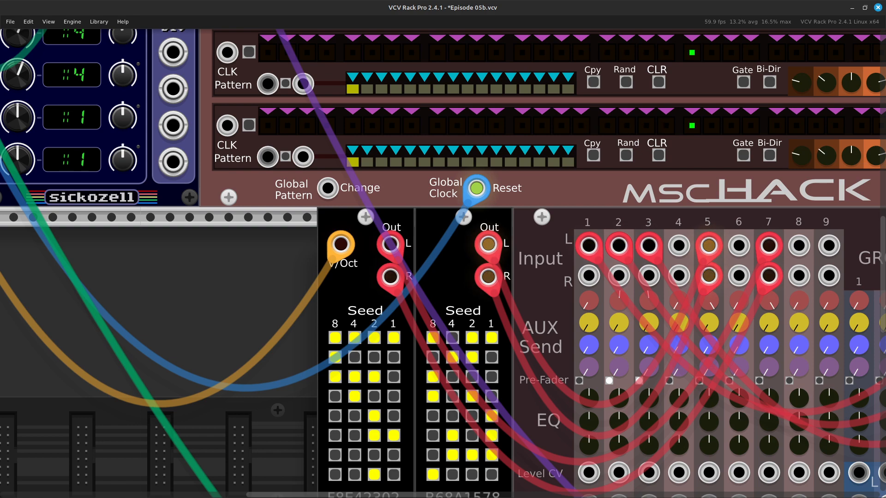
{"action": "key", "text": "ctrl+minus"}
{"action": "key", "text": "ctrl+minus"}
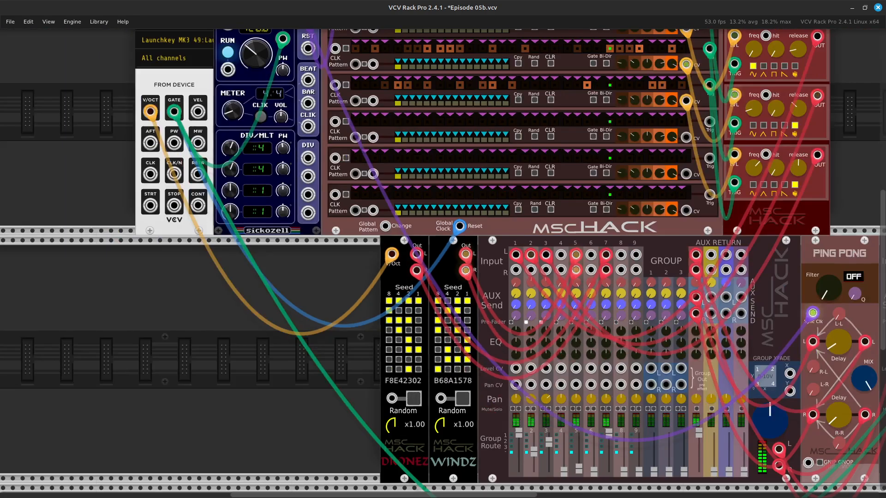
{"action": "key", "text": "ctrl+minus"}
{"action": "key", "text": "Right"}
{"action": "key", "text": "Up"}
{"action": "key", "text": "Down"}
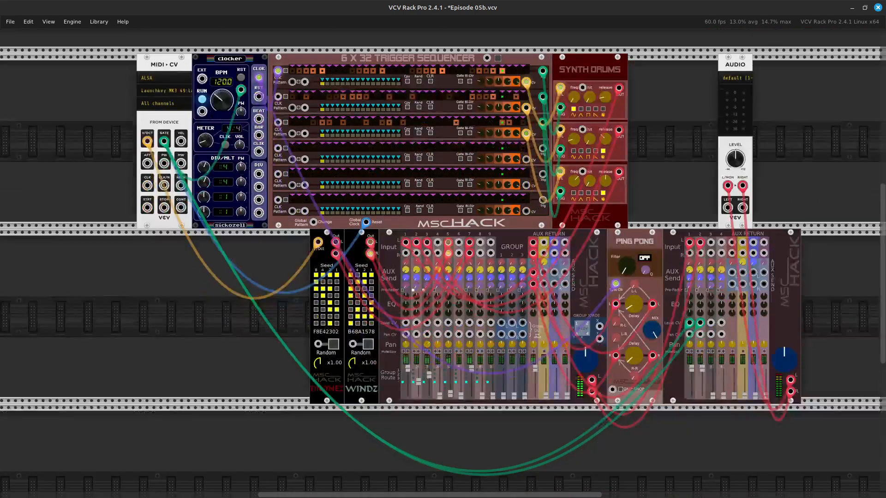
{"action": "key", "text": "Up"}
{"action": "key", "text": "Down"}
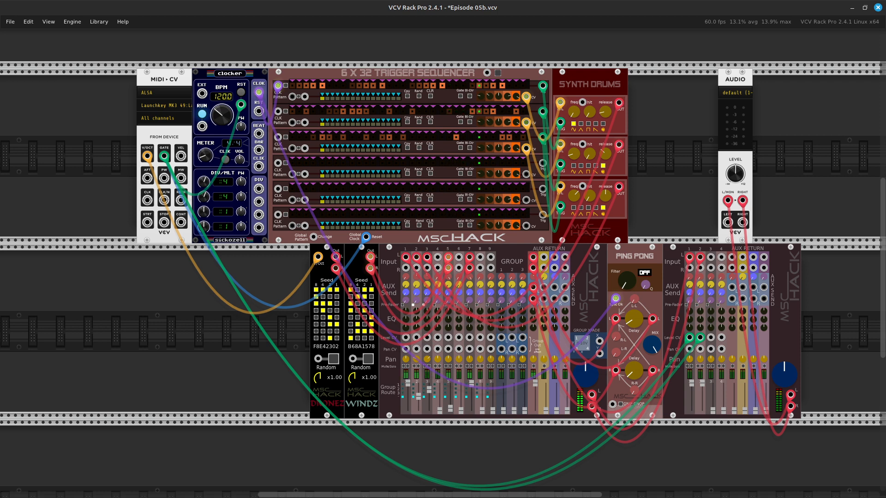
- Save the patch under its existing file name
{"action": "key", "text": "ctrl+s"}
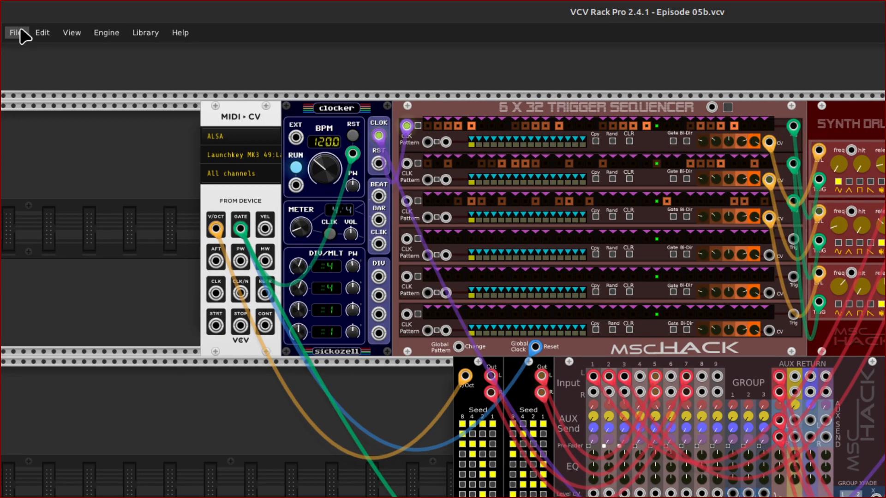
- Open the patch file "Episode 05 - Tribal Patterns.vcv"
{"action": "left_click", "coordinate": [20, 30]}
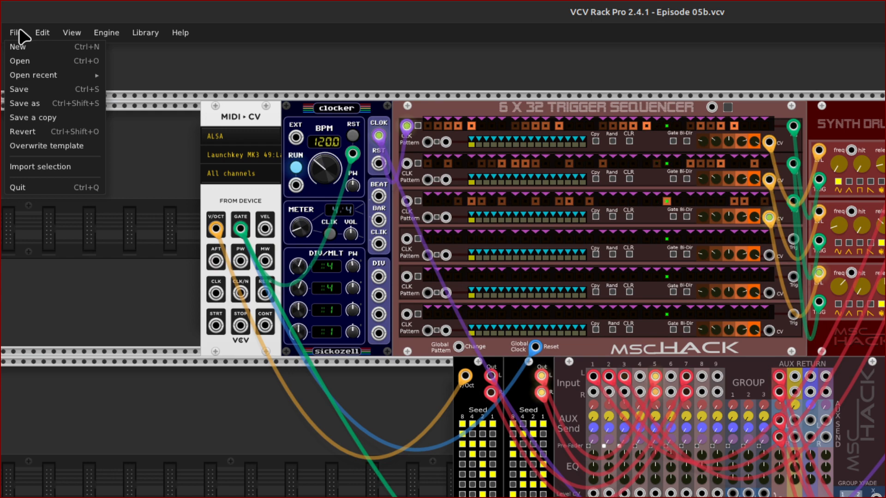
{"action": "left_click", "coordinate": [44, 65]}
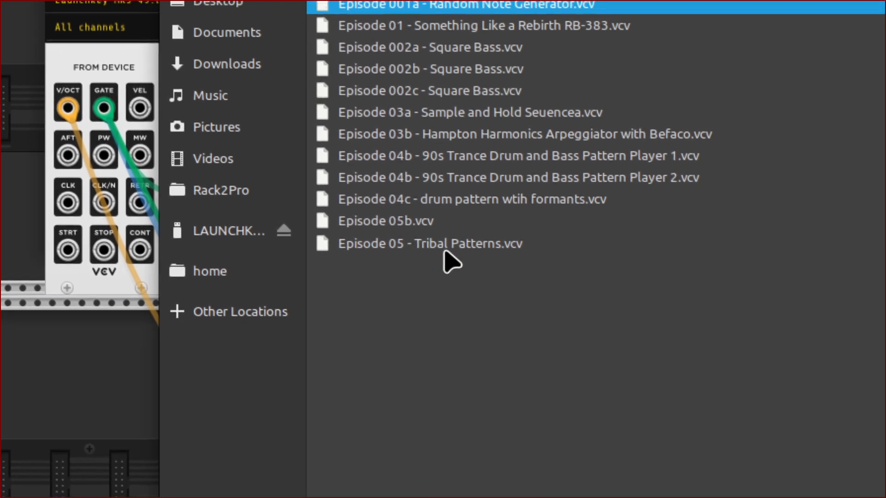
{"action": "double_click", "coordinate": [444, 247]}
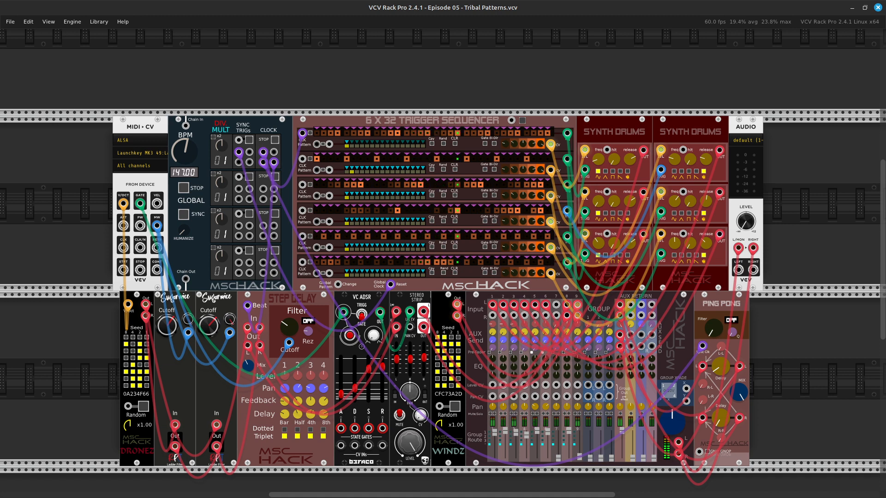
{"action": "key", "text": "Right"}
{"action": "key", "text": "Right"}
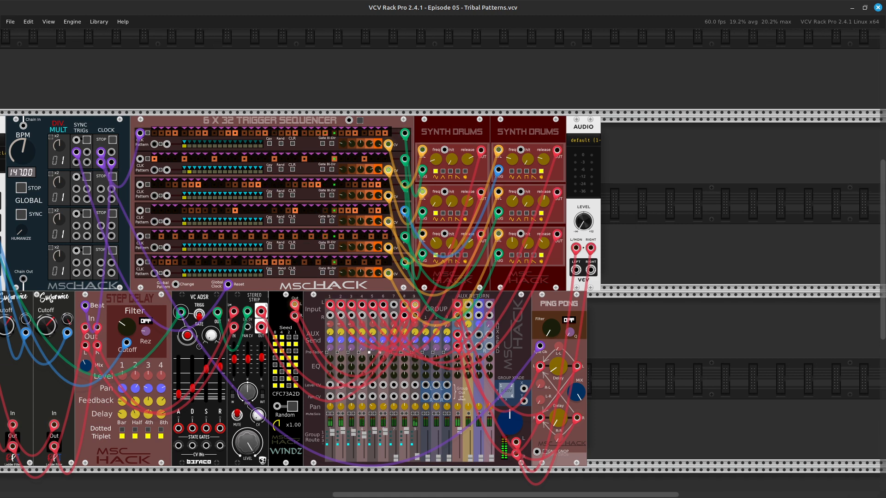
{"action": "left_click_drag", "start_coordinate": [583, 201], "coordinate": [639, 201]}
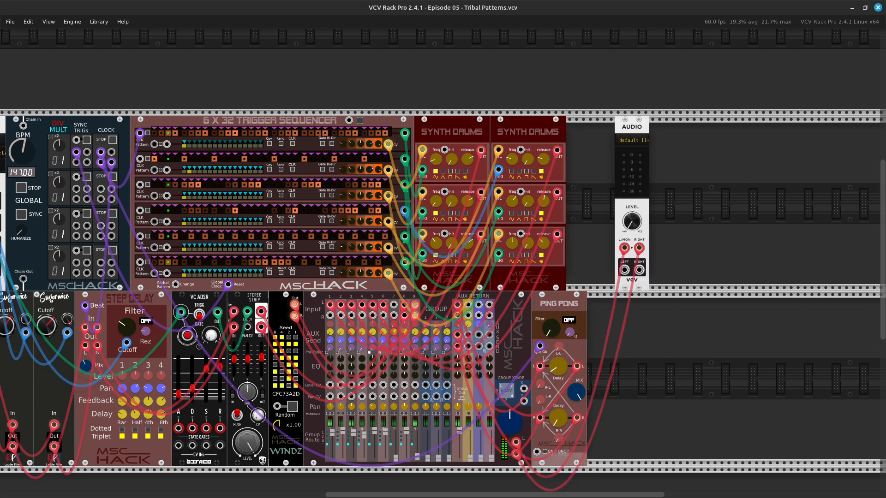
{"action": "left_click_drag", "start_coordinate": [631, 127], "coordinate": [639, 127]}
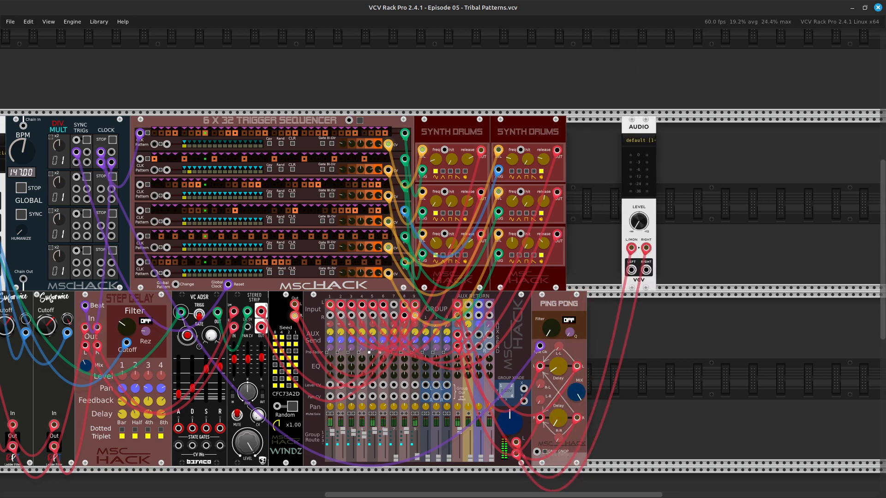
{"action": "left_click_drag", "start_coordinate": [639, 126], "coordinate": [646, 127]}
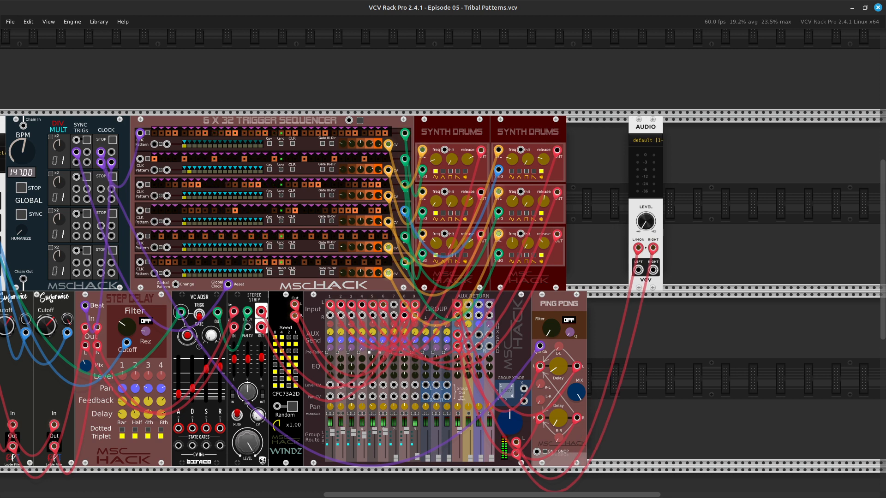
{"action": "left_click_drag", "start_coordinate": [646, 126], "coordinate": [583, 126]}
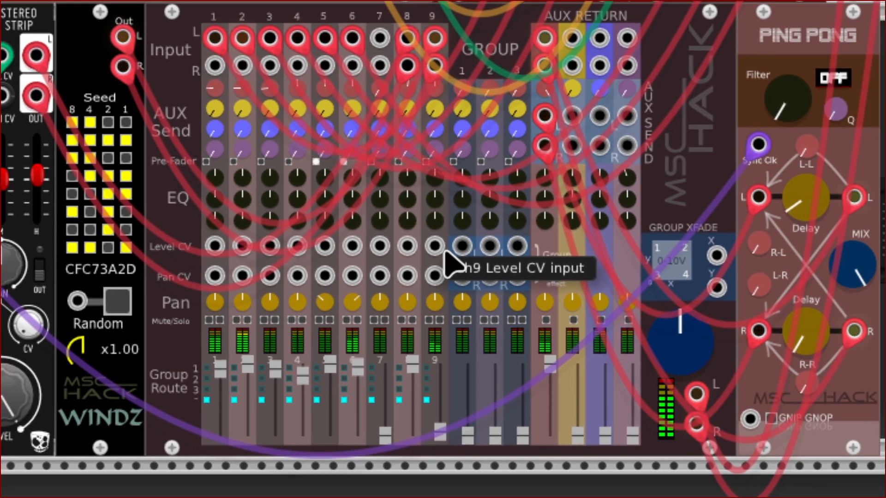
- Examine the nine-channel mixer's channels, aux sends and main outputs together with the Ping Pong module beside it
{"action": "scroll", "coordinate": [445, 263], "scroll_direction": "up", "scroll_amount": 4}
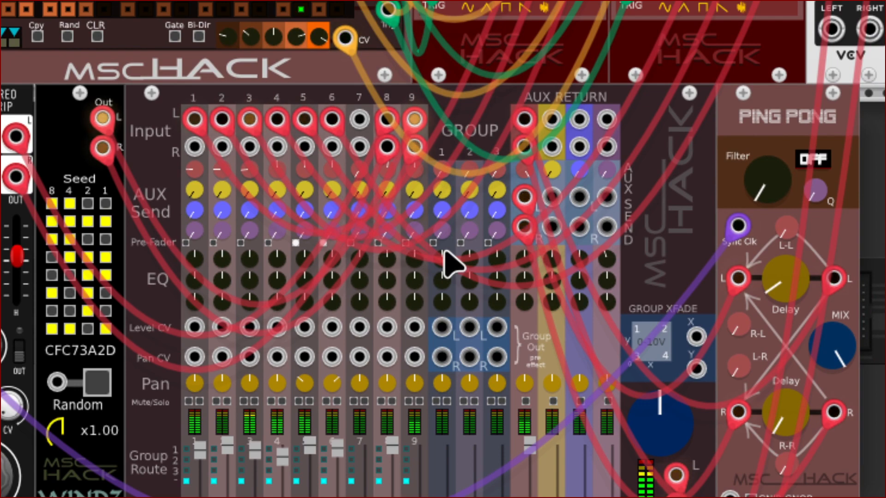
{"action": "scroll", "coordinate": [444, 252], "scroll_direction": "down", "scroll_amount": 5}
{"action": "scroll", "coordinate": [444, 252], "scroll_direction": "right", "scroll_amount": 2}
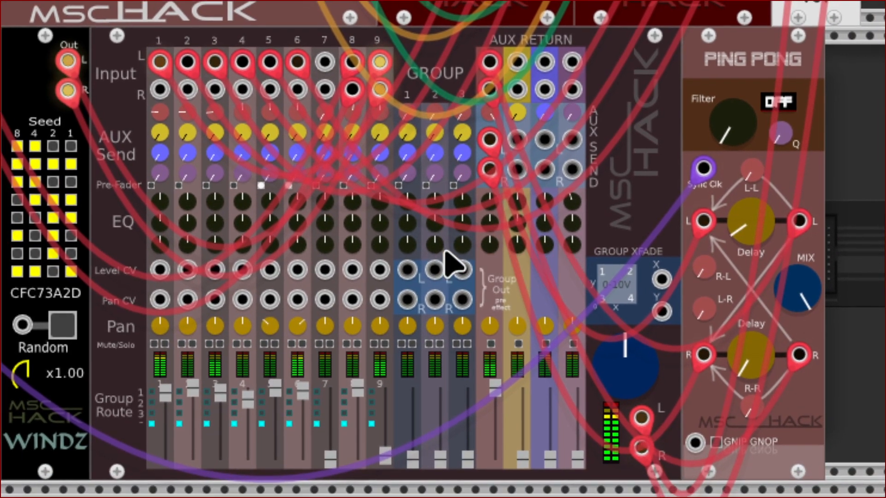
{"action": "scroll", "coordinate": [452, 264], "scroll_direction": "right", "scroll_amount": 8}
{"action": "scroll", "coordinate": [452, 264], "scroll_direction": "down", "scroll_amount": 1}
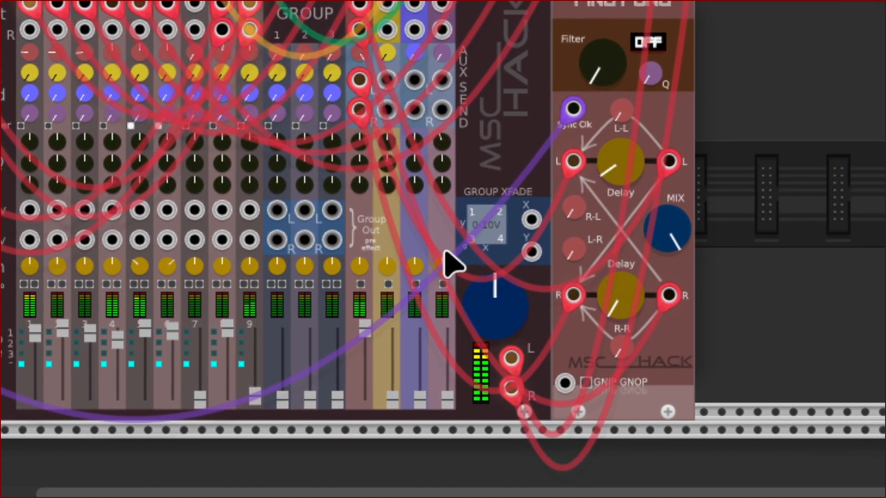
{"action": "scroll", "coordinate": [450, 264], "scroll_direction": "right", "scroll_amount": 2}
{"action": "scroll", "coordinate": [450, 264], "scroll_direction": "up", "scroll_amount": 1}
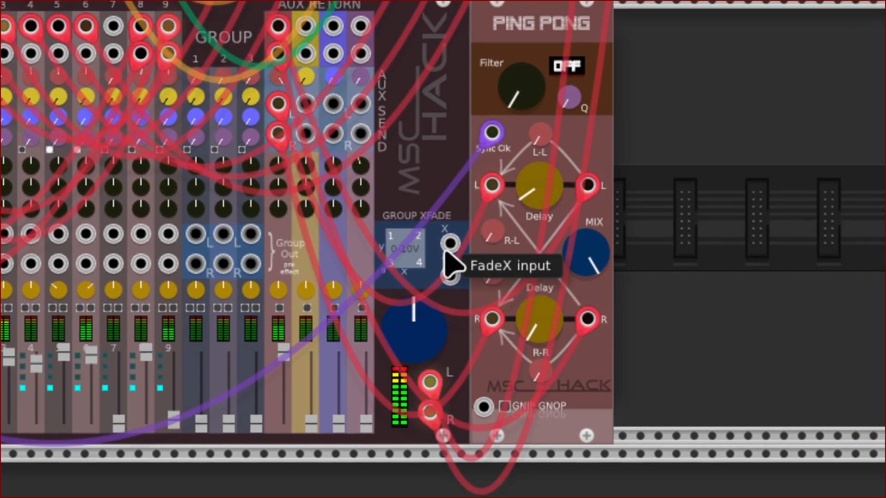
{"action": "scroll", "coordinate": [445, 252], "scroll_direction": "left", "scroll_amount": 3}
{"action": "scroll", "coordinate": [445, 253], "scroll_direction": "up", "scroll_amount": 1}
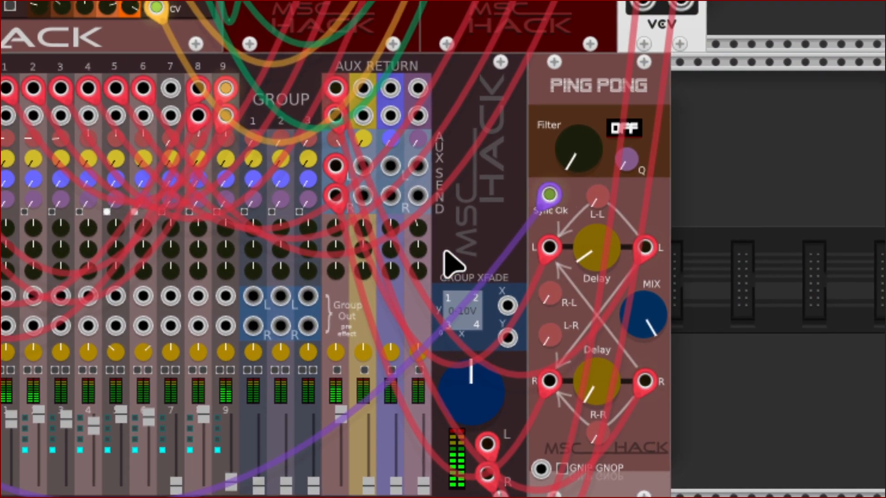
{"action": "scroll", "coordinate": [444, 253], "scroll_direction": "right", "scroll_amount": 3}
{"action": "scroll", "coordinate": [445, 252], "scroll_direction": "down", "scroll_amount": 1}
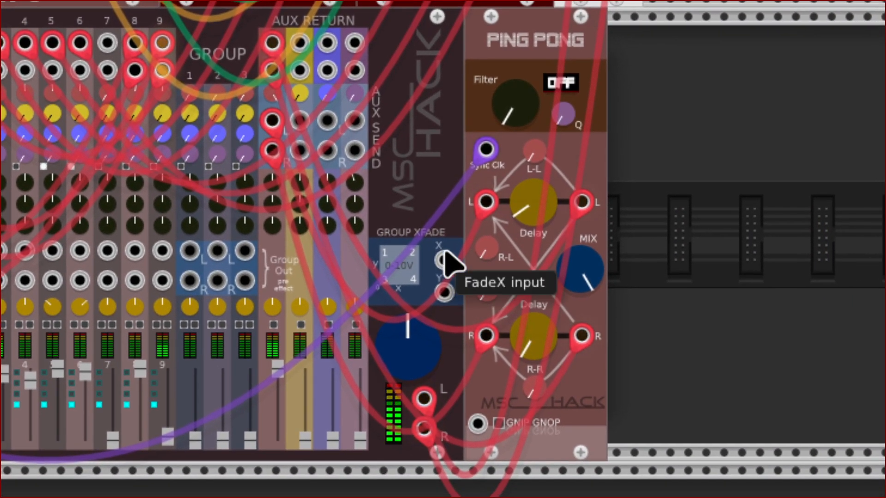
{"action": "scroll", "coordinate": [450, 264], "scroll_direction": "down", "scroll_amount": 1}
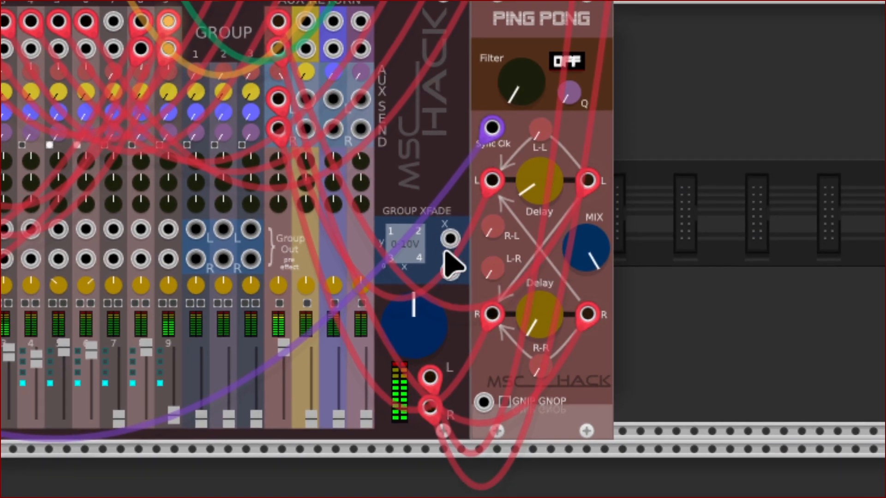
{"action": "scroll", "coordinate": [450, 264], "scroll_direction": "up", "scroll_amount": 1}
{"action": "scroll", "coordinate": [450, 264], "scroll_direction": "left", "scroll_amount": 3}
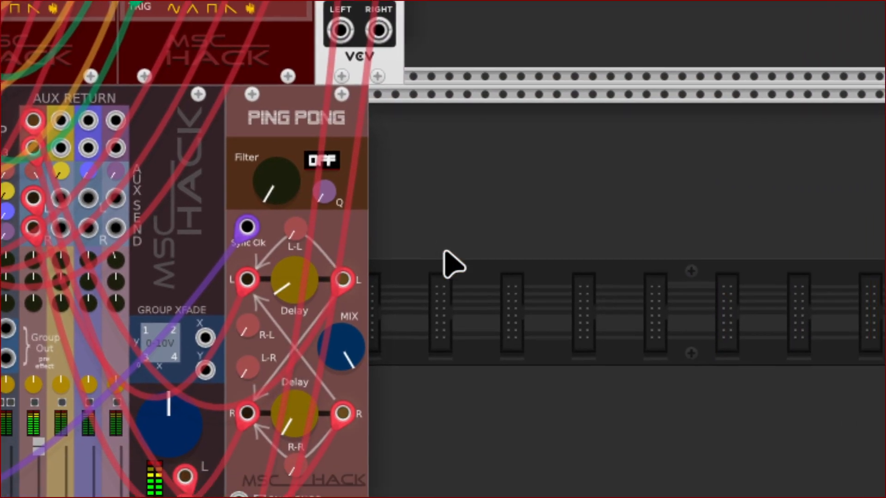
- Add a mscHack MIX 4 Channel beside Ping Pong and move the main mixer's output cables from Audio to its channel 1 inputs
{"action": "right_click", "coordinate": [445, 252]}
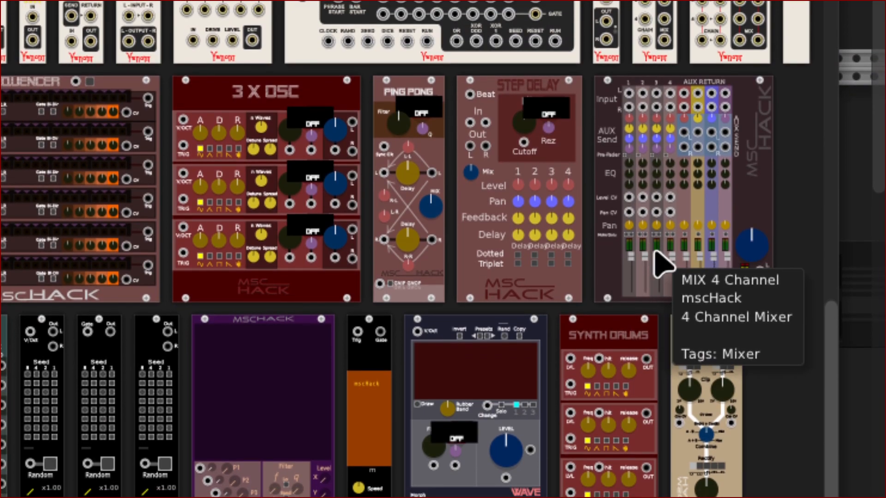
{"action": "left_click", "coordinate": [655, 252]}
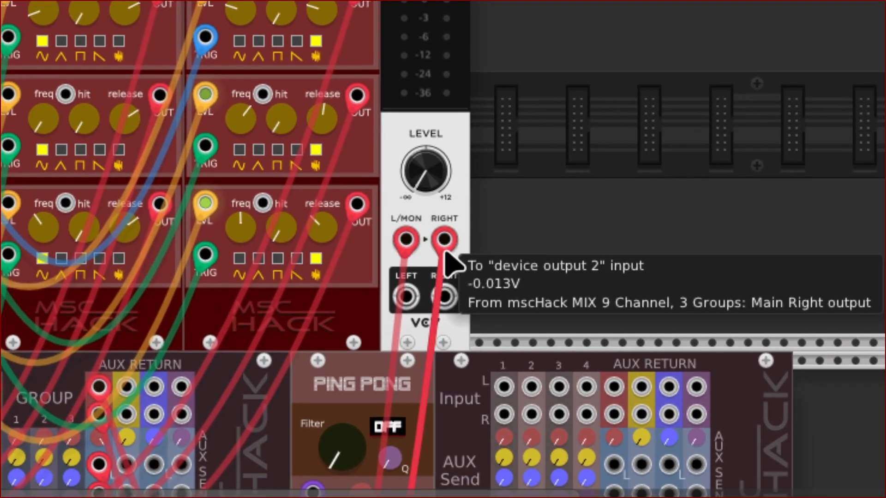
{"action": "left_click_drag", "start_coordinate": [441, 254], "coordinate": [499, 401]}
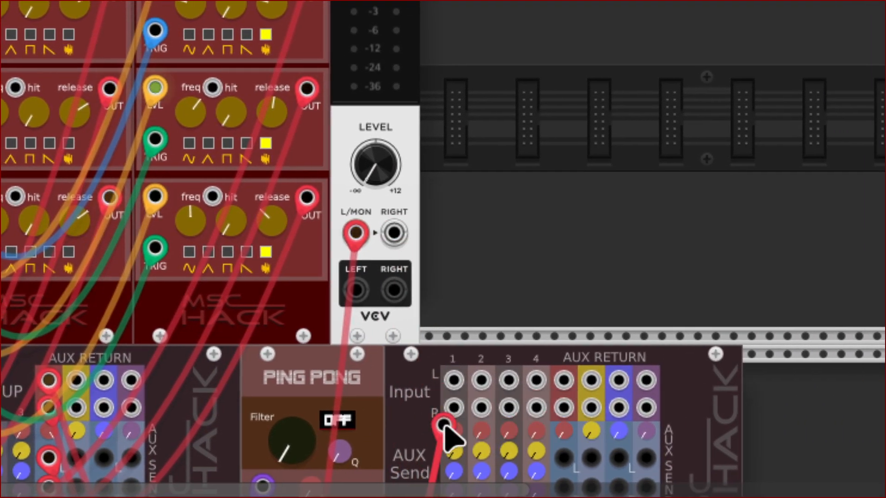
{"action": "mouse_move", "coordinate": [446, 422]}
{"action": "left_mouse_down"}
{"action": "mouse_move", "coordinate": [460, 398]}
{"action": "mouse_move", "coordinate": [447, 408]}
{"action": "left_mouse_up"}
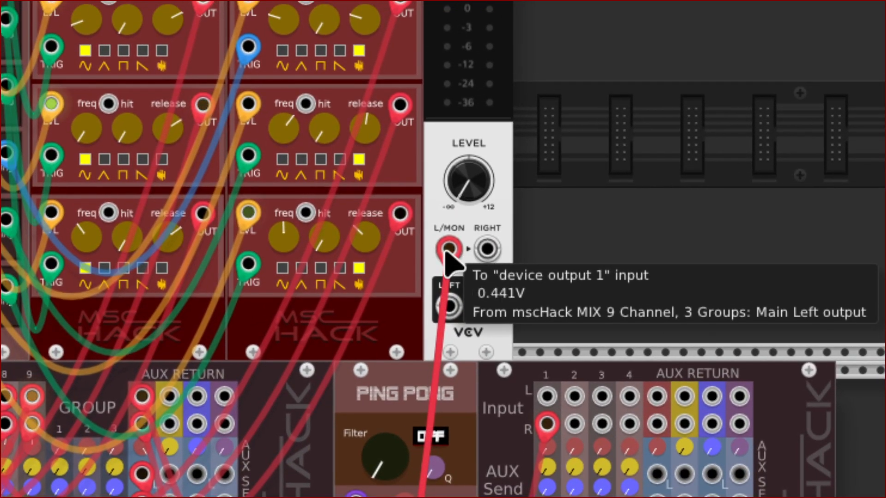
{"action": "left_click_drag", "start_coordinate": [383, 268], "coordinate": [474, 449]}
{"action": "left_click_drag", "start_coordinate": [446, 401], "coordinate": [447, 393]}
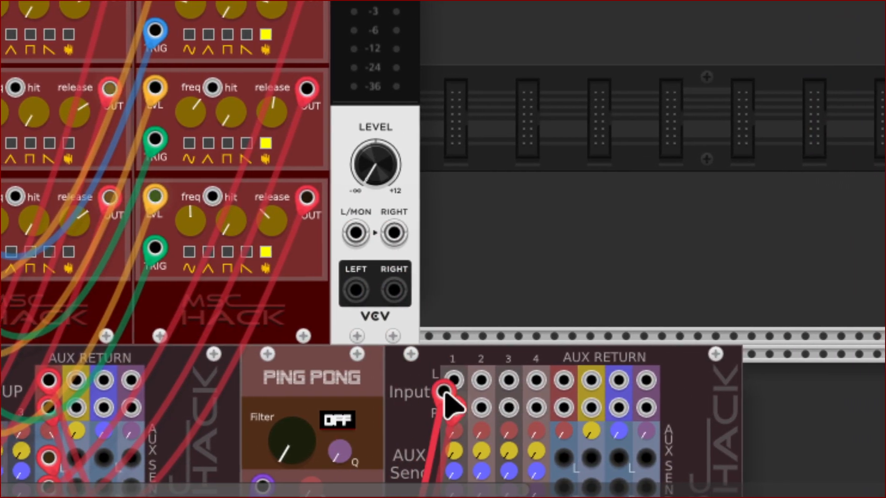
- Examine the signal routing between the nine-channel mixer, the four-channel mixer and the Audio module
{"action": "scroll", "coordinate": [445, 338], "scroll_direction": "down", "scroll_amount": 7}
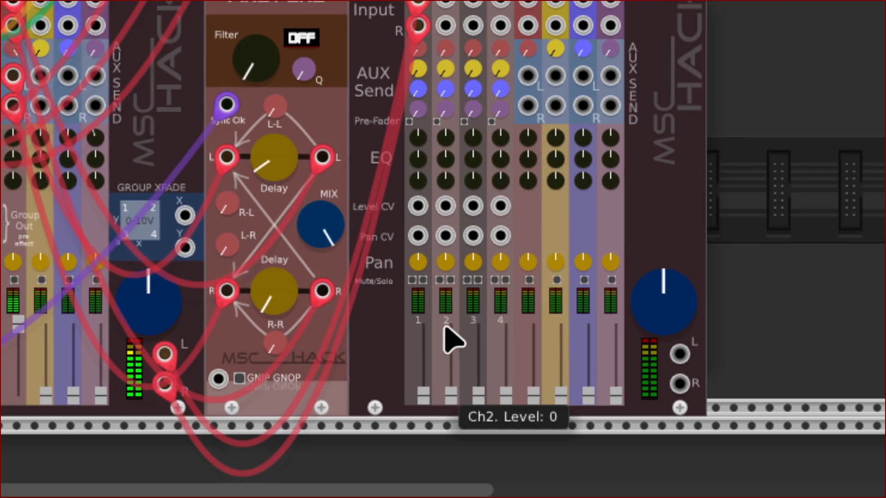
{"action": "scroll", "coordinate": [444, 323], "scroll_direction": "left", "scroll_amount": 5}
{"action": "scroll", "coordinate": [446, 328], "scroll_direction": "up", "scroll_amount": 5}
{"action": "scroll", "coordinate": [450, 337], "scroll_direction": "down", "scroll_amount": 5}
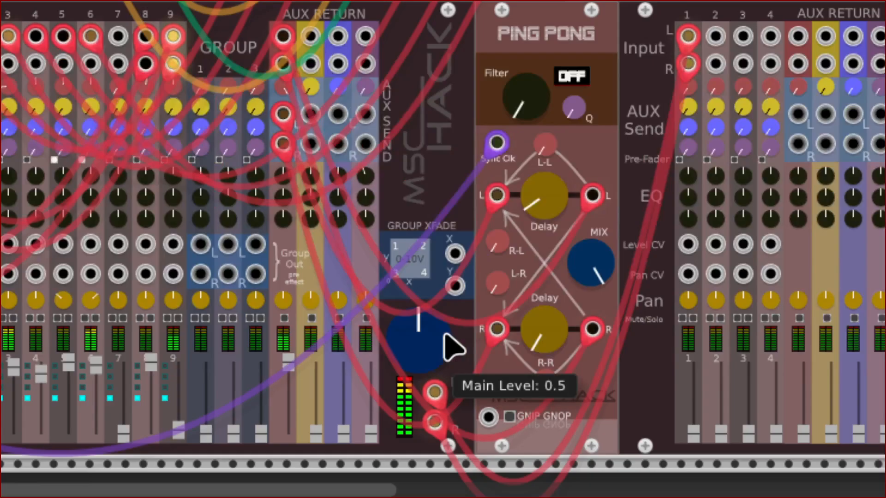
{"action": "scroll", "coordinate": [446, 335], "scroll_direction": "up", "scroll_amount": 4}
{"action": "scroll", "coordinate": [450, 348], "scroll_direction": "right", "scroll_amount": 6}
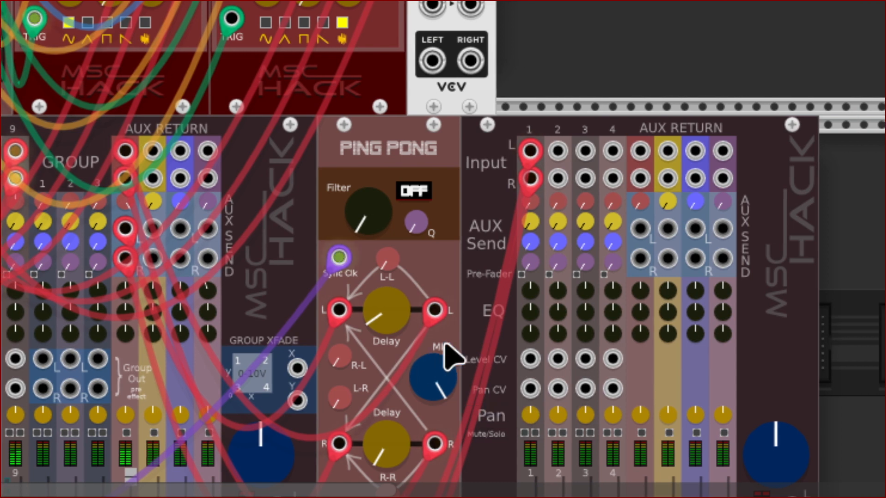
{"action": "scroll", "coordinate": [447, 341], "scroll_direction": "right", "scroll_amount": 6}
{"action": "scroll", "coordinate": [451, 268], "scroll_direction": "up", "scroll_amount": 7}
{"action": "scroll", "coordinate": [450, 263], "scroll_direction": "down", "scroll_amount": 3}
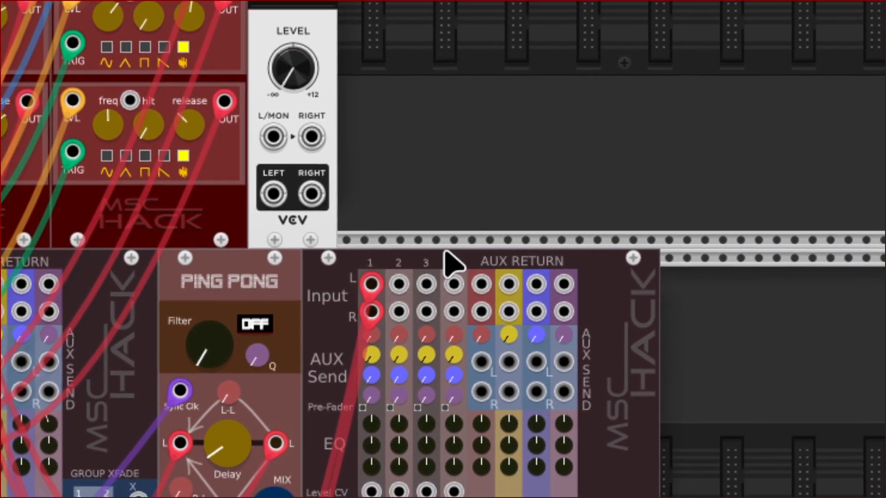
{"action": "scroll", "coordinate": [445, 263], "scroll_direction": "down", "scroll_amount": 1}
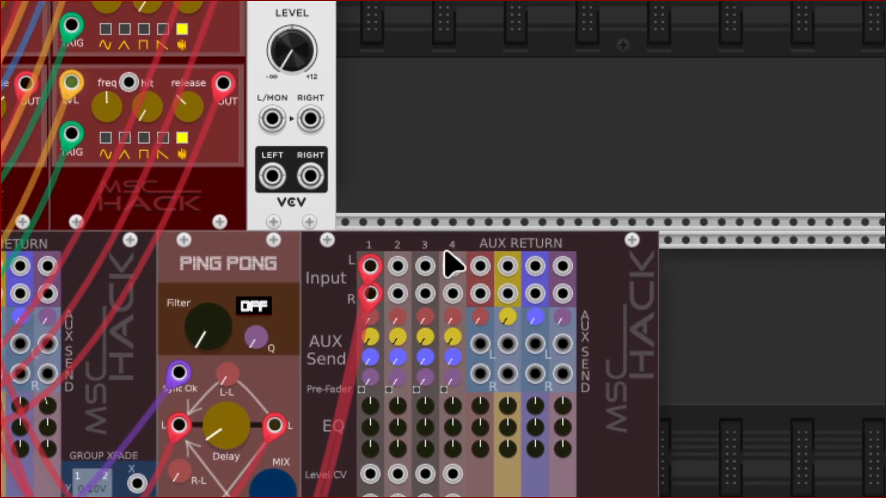
{"action": "scroll", "coordinate": [450, 264], "scroll_direction": "down", "scroll_amount": 4}
{"action": "scroll", "coordinate": [451, 265], "scroll_direction": "left", "scroll_amount": 2}
- Search the module browser for "mix" and add a Befaco Stereo Strip to the rack near Ping Pong
{"action": "right_click", "coordinate": [442, 276]}
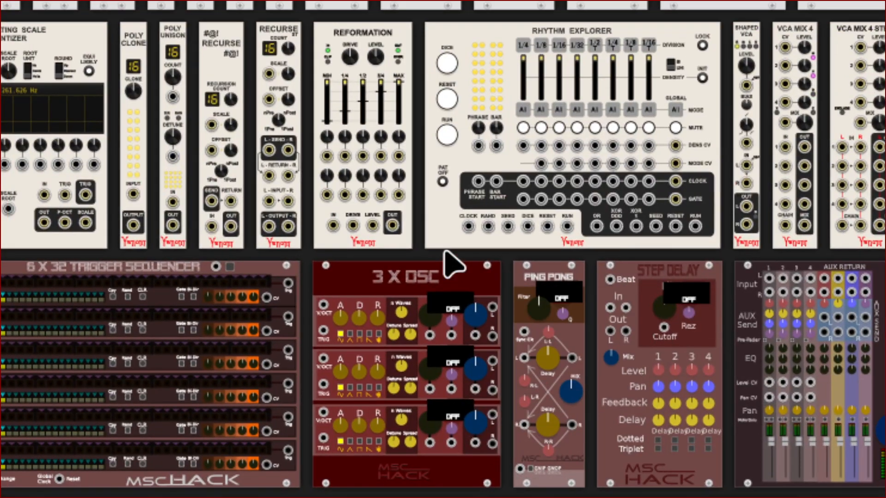
{"action": "scroll", "coordinate": [445, 251], "scroll_direction": "down", "scroll_amount": 10}
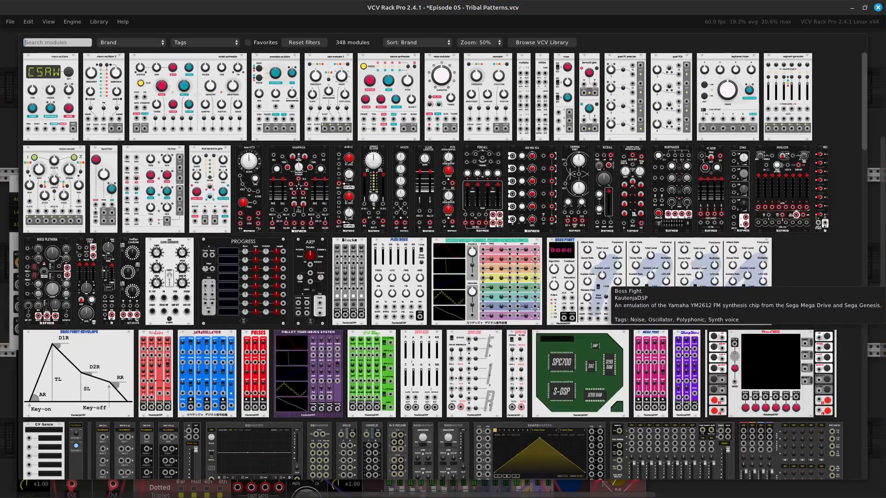
{"action": "type", "text": "mix"}
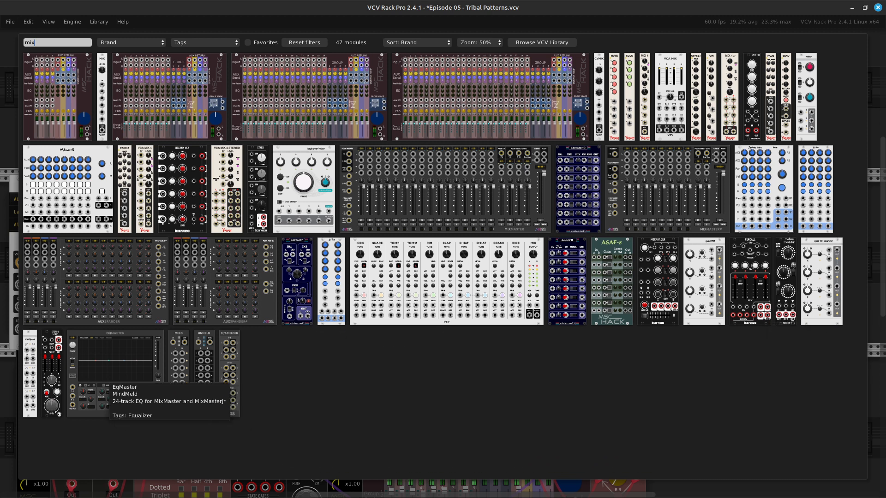
{"action": "left_click", "coordinate": [51, 398]}
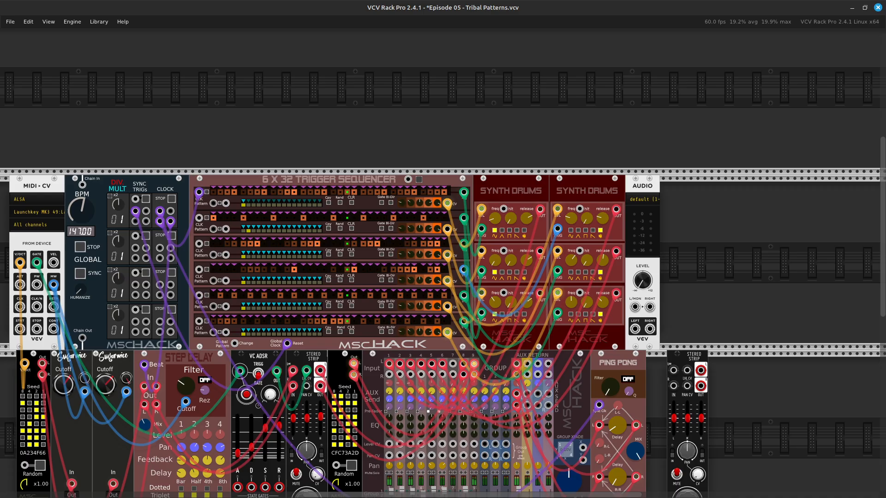
- Move the new Stereo Strip directly against the Ping Pong module, leaving no gap in the row
{"action": "scroll", "coordinate": [628, 392], "scroll_direction": "down", "scroll_amount": 4}
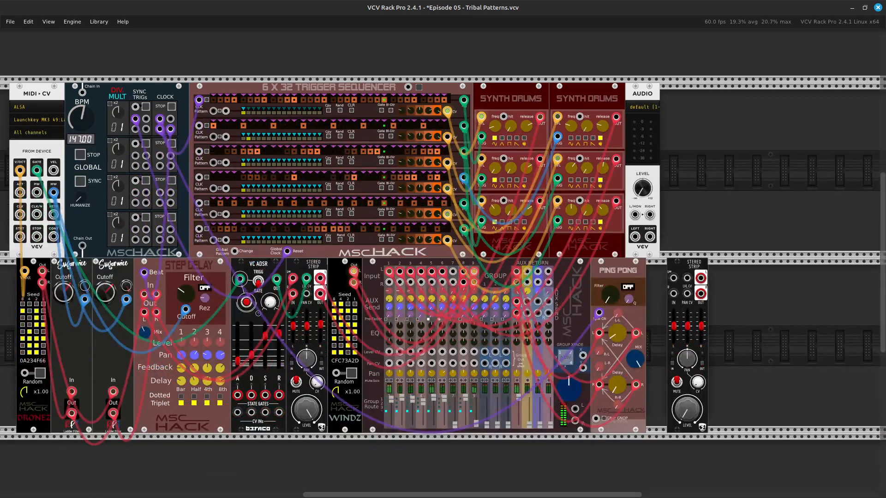
{"action": "key", "text": "ctrl+equal"}
{"action": "key", "text": "ctrl+equal"}
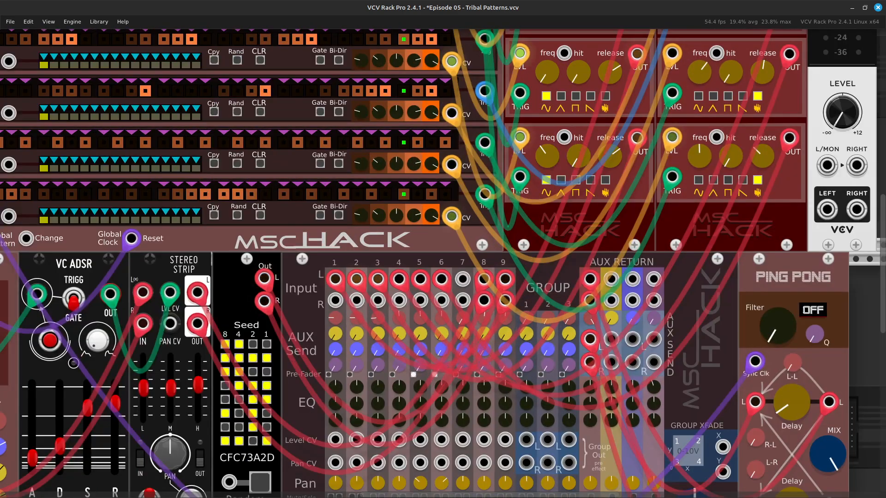
{"action": "key", "text": "Right"}
{"action": "key", "text": "Right"}
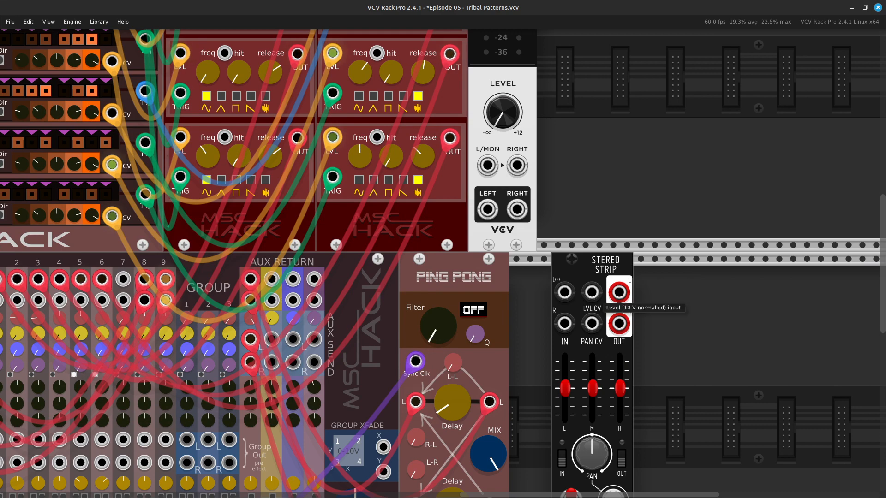
{"action": "left_click_drag", "start_coordinate": [568, 334], "coordinate": [526, 335]}
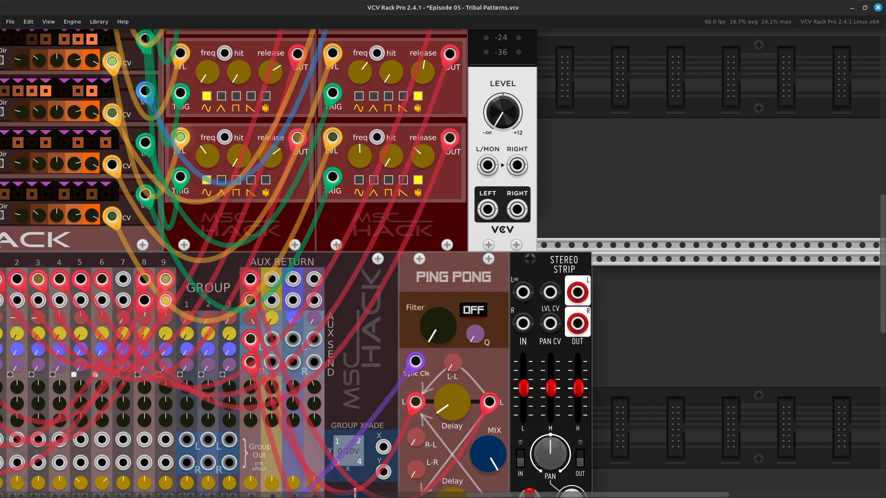
{"action": "scroll", "coordinate": [526, 334], "scroll_direction": "down", "scroll_amount": 4}
{"action": "scroll", "coordinate": [443, 264], "scroll_direction": "down", "scroll_amount": 3}
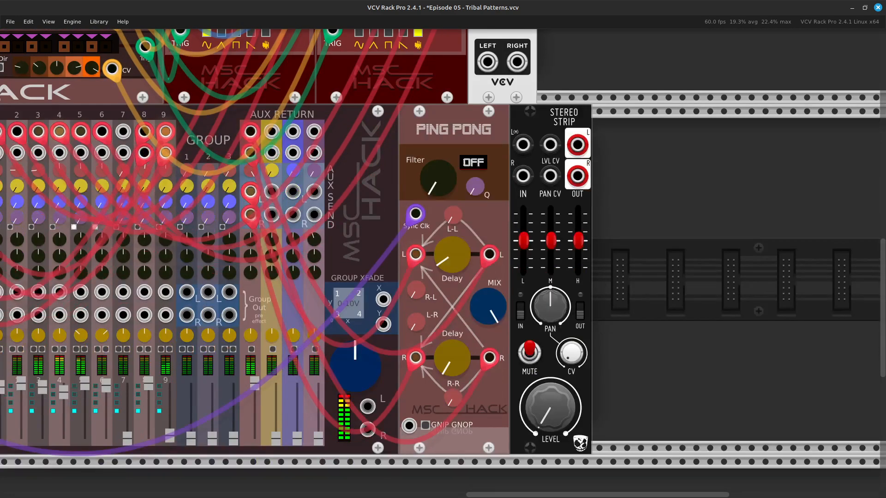
- Patch the nine-channel mixer's main left output to the new Stereo Strip's left input and try to patch the right channel likewise
{"action": "right_click", "coordinate": [367, 406]}
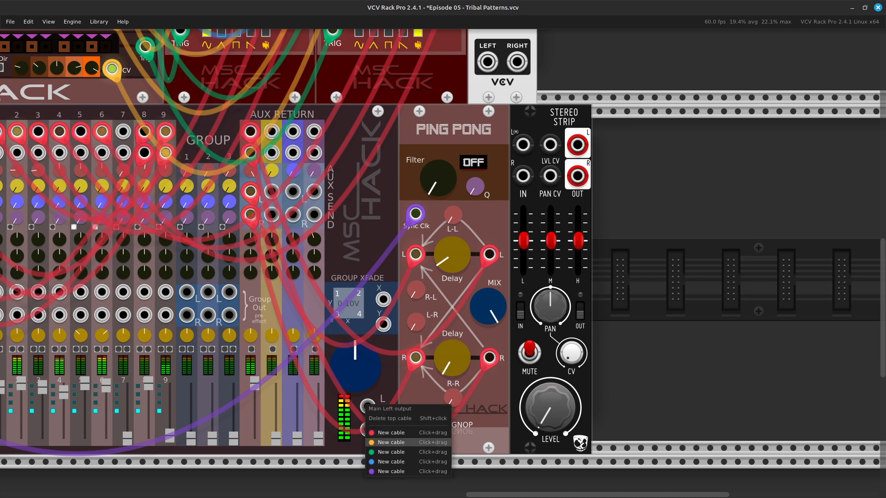
{"action": "left_click_drag", "start_coordinate": [386, 432], "coordinate": [523, 144]}
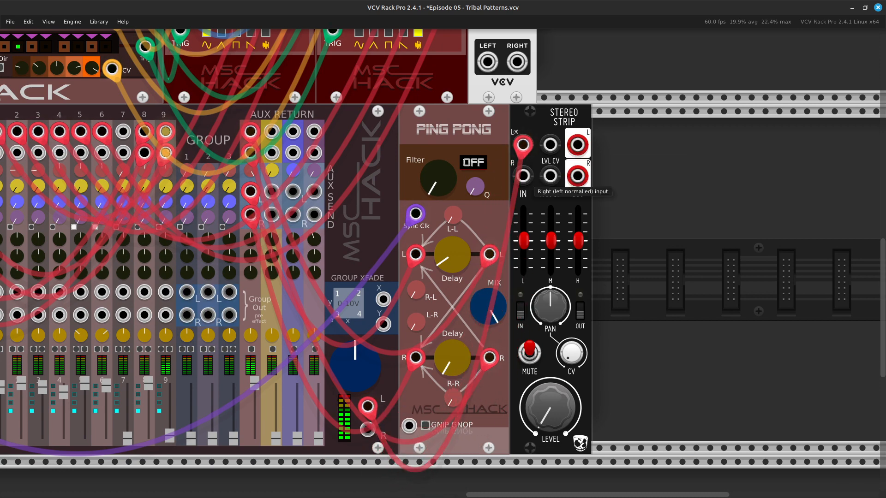
{"action": "right_click", "coordinate": [523, 175]}
{"action": "left_click_drag", "start_coordinate": [540, 213], "coordinate": [370, 437]}
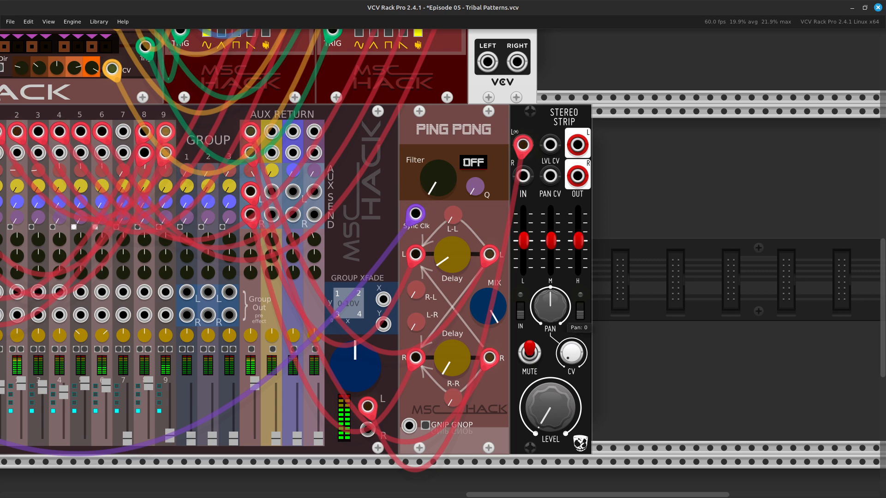
- Initialize the Audio module's output level
{"action": "scroll", "coordinate": [573, 436], "scroll_direction": "up", "scroll_amount": 10}
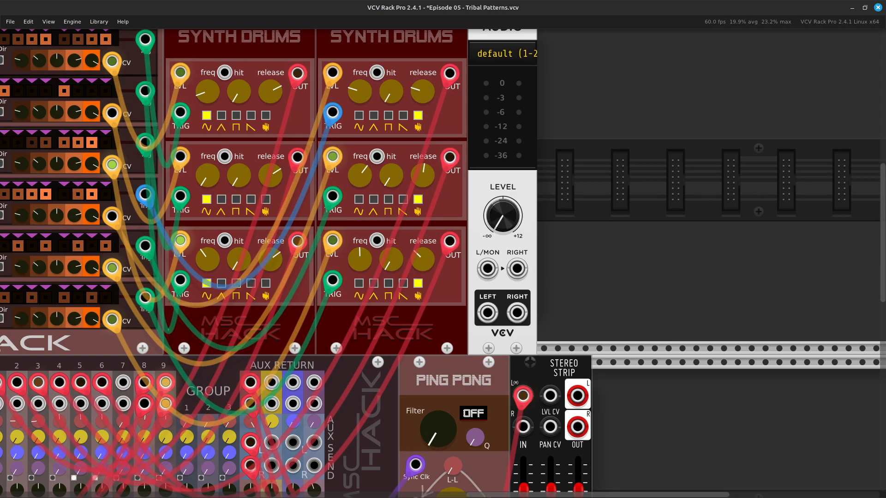
{"action": "right_click", "coordinate": [509, 218]}
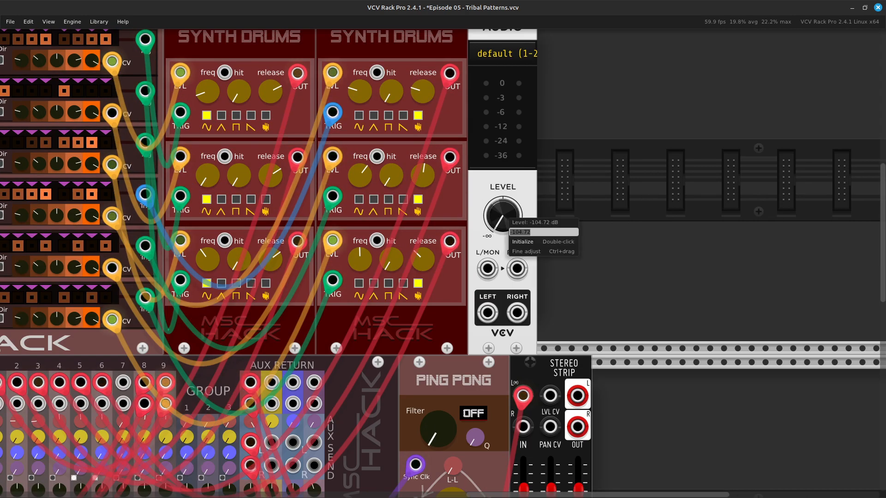
{"action": "left_click", "coordinate": [523, 241]}
{"action": "scroll", "coordinate": [578, 399], "scroll_direction": "down", "scroll_amount": 10}
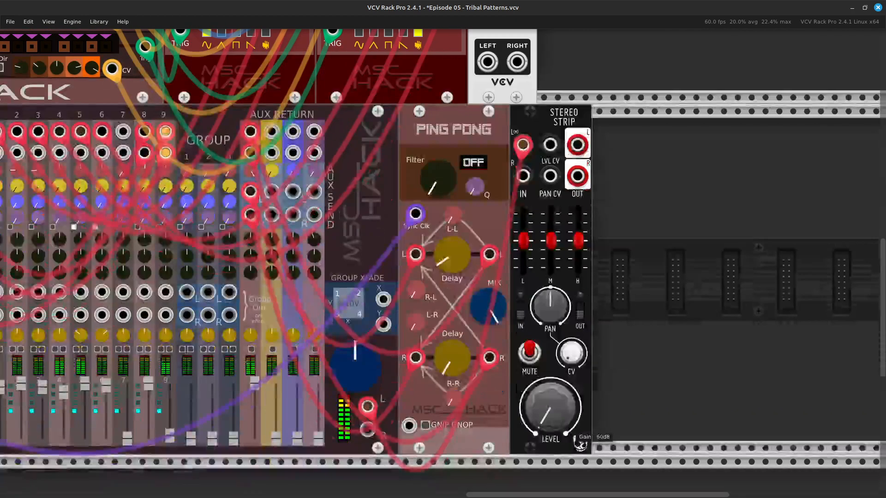
- Patch the new Stereo Strip's left and right outputs to the Audio module's L/MON and RIGHT inputs with red cables
{"action": "scroll", "coordinate": [579, 400], "scroll_direction": "up", "scroll_amount": 2}
{"action": "scroll", "coordinate": [577, 264], "scroll_direction": "up", "scroll_amount": 2}
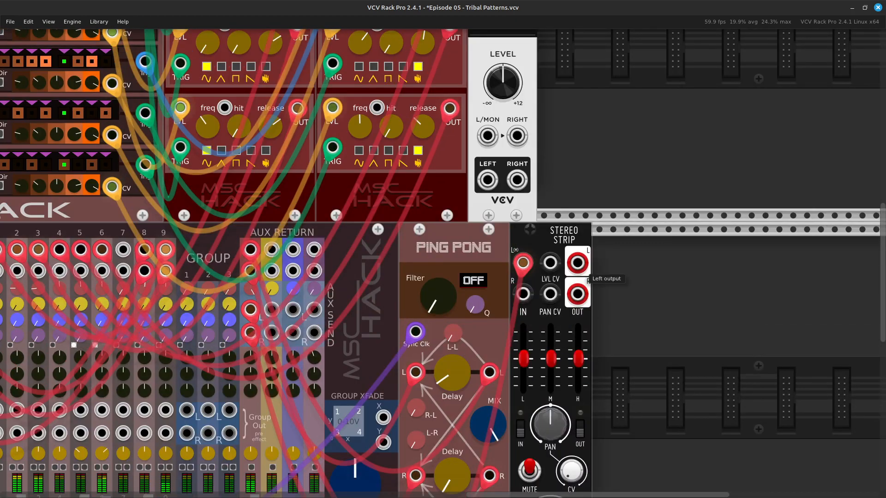
{"action": "right_click", "coordinate": [577, 263]}
{"action": "left_click", "coordinate": [600, 294]}
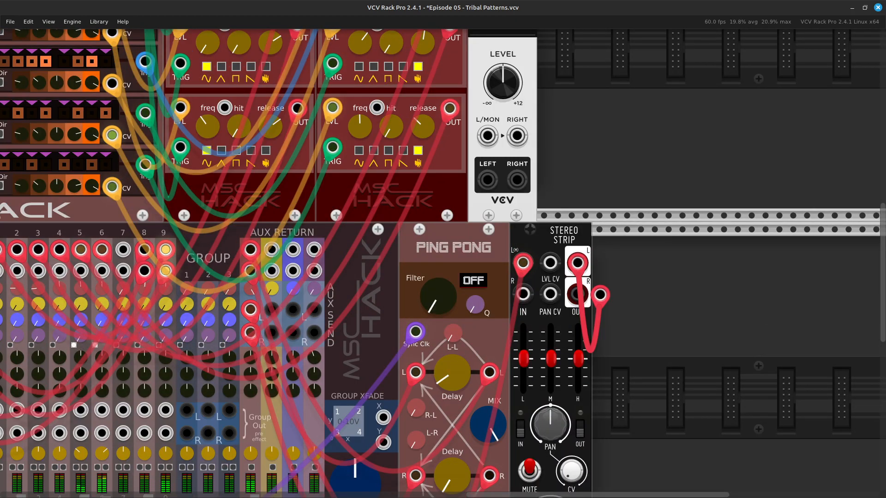
{"action": "left_click", "coordinate": [488, 136]}
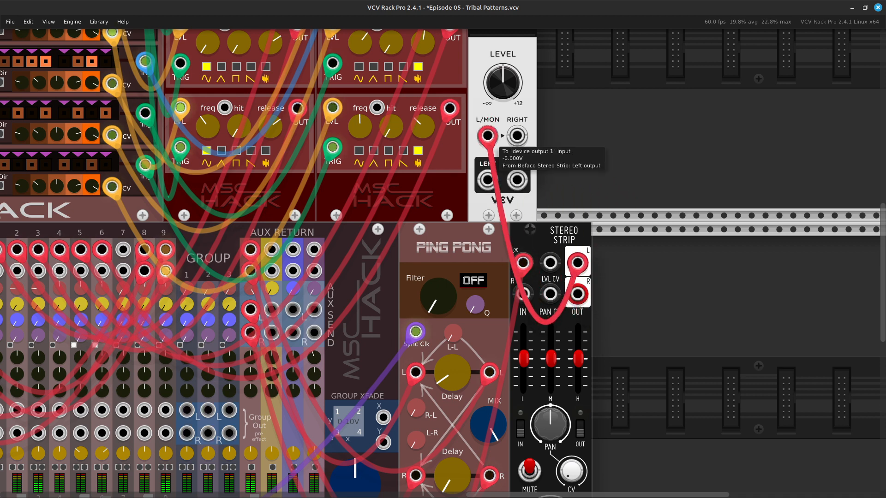
{"action": "right_click", "coordinate": [577, 299]}
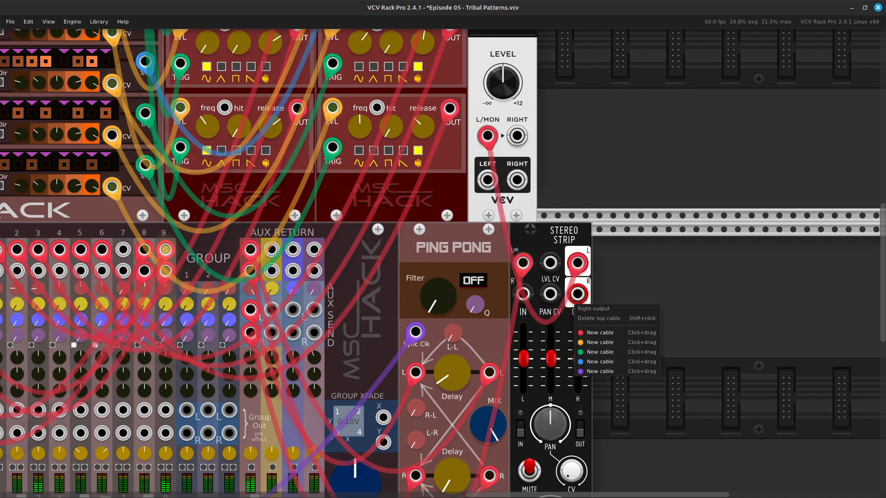
{"action": "left_click", "coordinate": [600, 333]}
{"action": "left_click", "coordinate": [517, 136]}
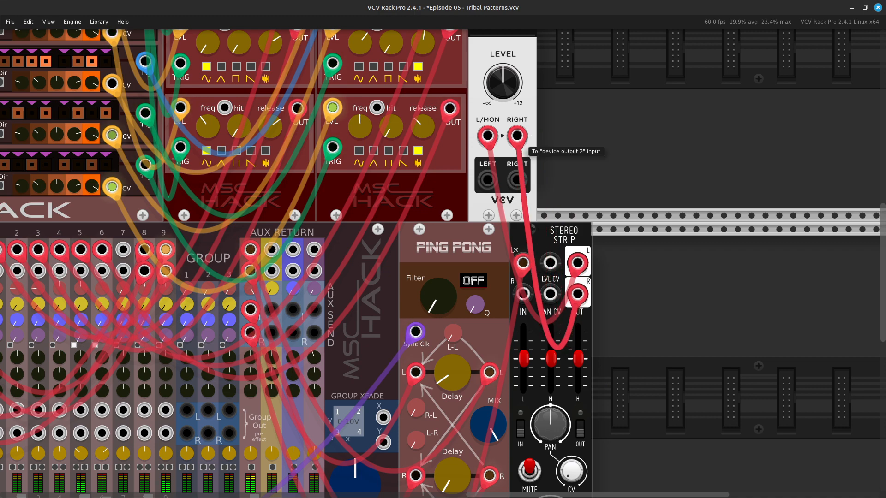
- Patch the MIDI-CV gate output to the level CV input of the Stereo Strip beside Ping Pong
{"action": "key", "text": "Left"}
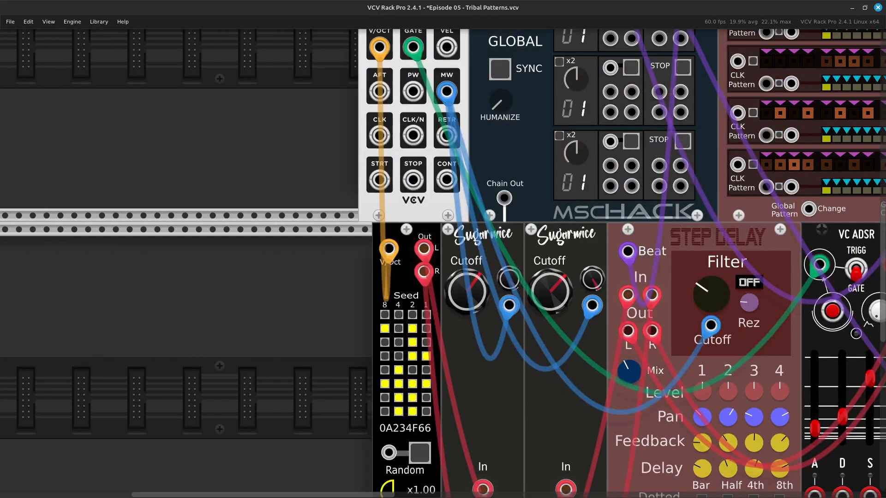
{"action": "key", "text": "Up"}
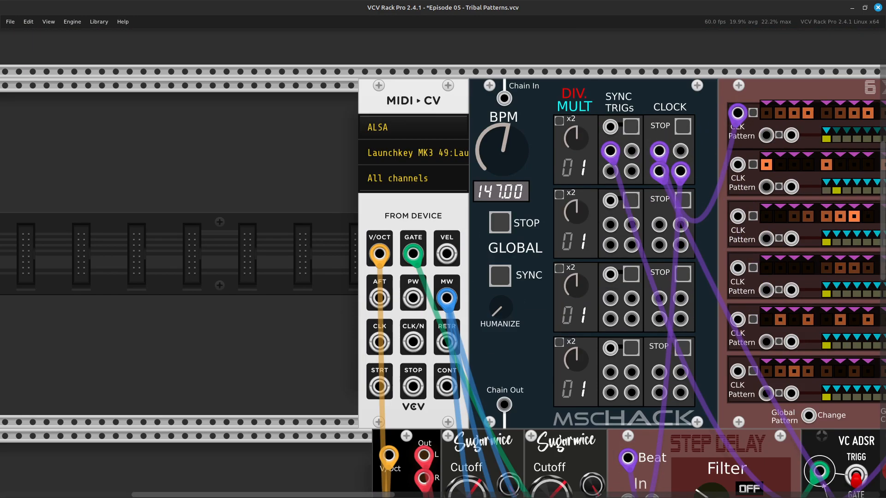
{"action": "key", "text": "Right"}
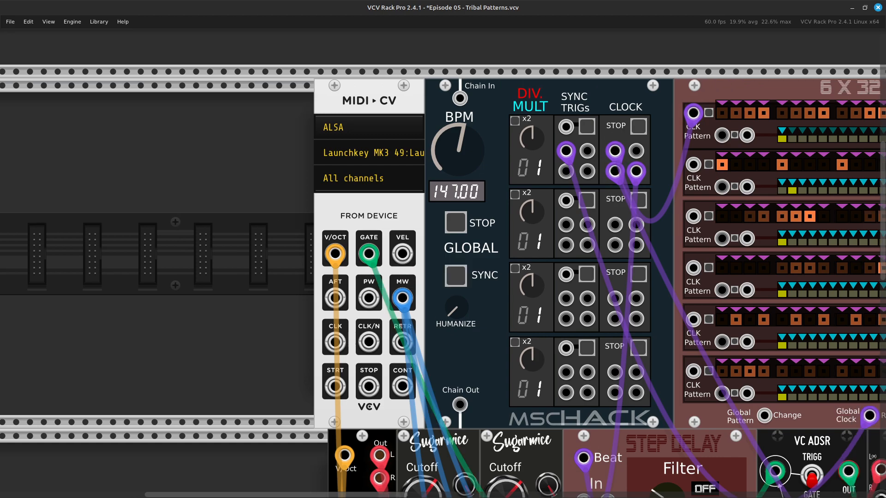
{"action": "key", "text": "Right"}
{"action": "key", "text": "Down"}
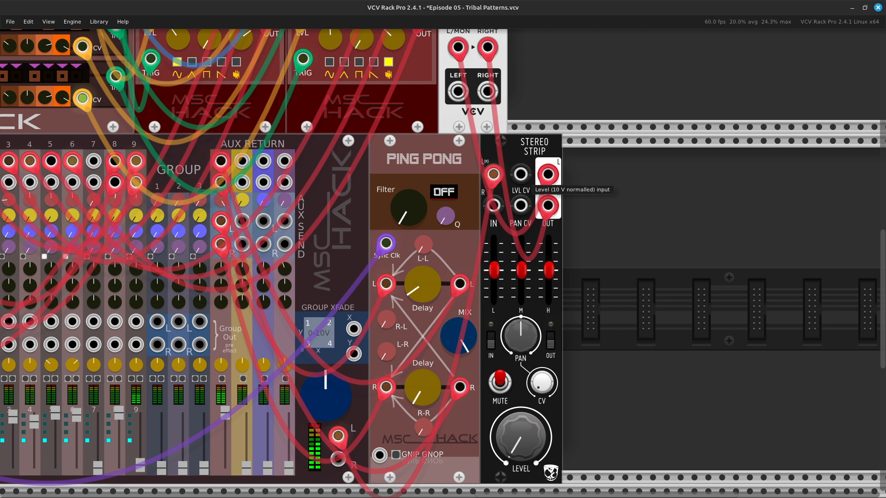
{"action": "right_click", "coordinate": [521, 175]}
{"action": "left_click_drag", "start_coordinate": [534, 232], "coordinate": [402, 272]}
{"action": "key", "text": "Left"}
{"action": "key", "text": "Left"}
{"action": "key", "text": "Up"}
{"action": "key", "text": "Up"}
{"action": "key", "text": "Right"}
{"action": "key", "text": "Right"}
{"action": "key", "text": "Right"}
{"action": "key", "text": "Right"}
{"action": "key", "text": "Right"}
{"action": "key", "text": "Right"}
{"action": "key", "text": "Down"}
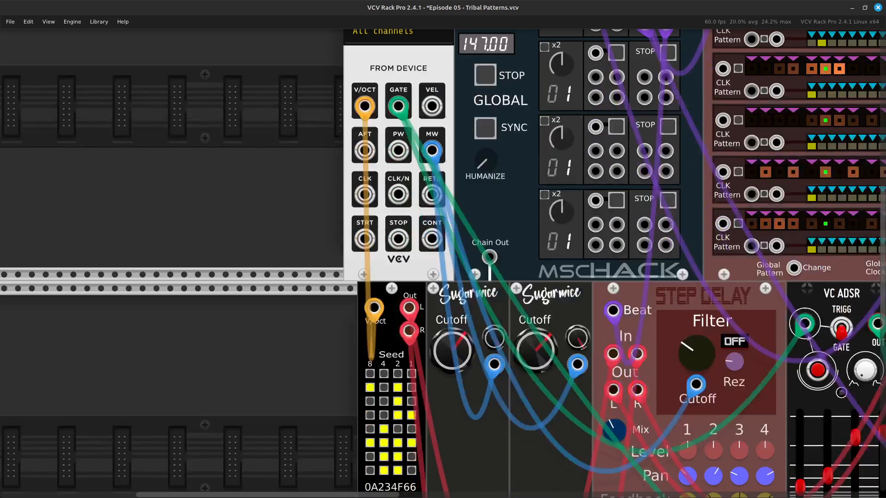
- Move the MIDI-CV module a short distance away from the mscHack clock, leaving a gap between them
{"action": "key", "text": "Up"}
{"action": "key", "text": "Up"}
{"action": "key", "text": "Up"}
{"action": "key", "text": "Up"}
{"action": "key", "text": "Up"}
{"action": "key", "text": "Up"}
{"action": "key", "text": "Up"}
{"action": "key", "text": "Up"}
{"action": "key", "text": "Up"}
{"action": "key", "text": "Up"}
{"action": "key", "text": "Up"}
{"action": "key", "text": "Up"}
{"action": "key", "text": "Up"}
{"action": "key", "text": "Up"}
{"action": "key", "text": "Right"}
{"action": "key", "text": "Right"}
{"action": "key", "text": "Right"}
{"action": "key", "text": "Right"}
{"action": "key", "text": "Right"}
{"action": "key", "text": "Right"}
{"action": "key", "text": "Right"}
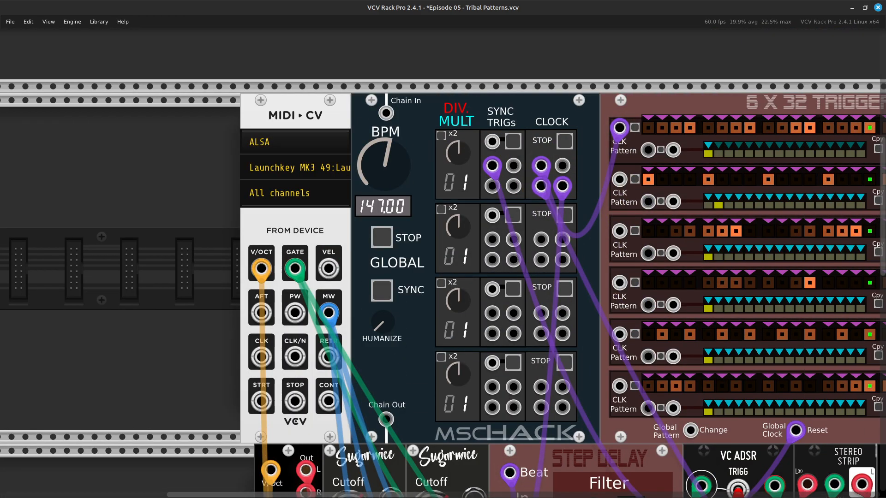
{"action": "left_click_drag", "start_coordinate": [296, 115], "coordinate": [254, 116]}
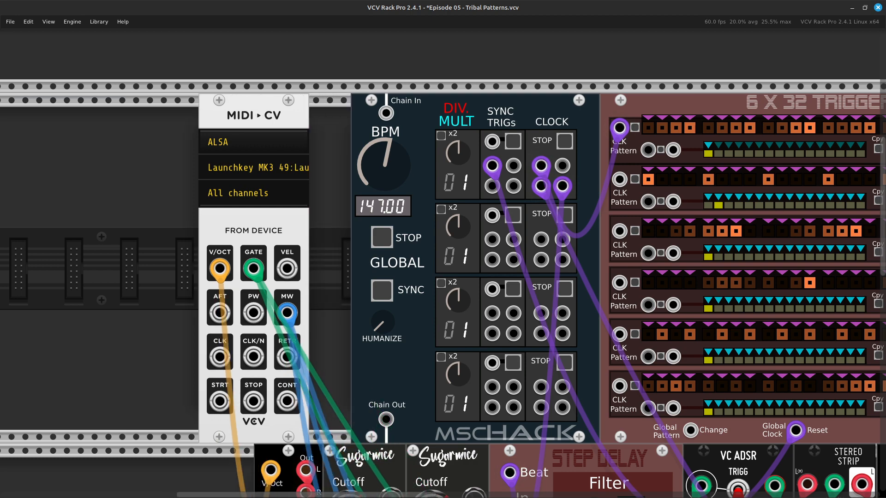
- Examine the cabling from MIDI-CV and the clock through the drone and delay modules to the mixer and final Stereo Strip
{"action": "key", "text": "Down"}
{"action": "key", "text": "Down"}
{"action": "key", "text": "Down"}
{"action": "key", "text": "Down"}
{"action": "key", "text": "Down"}
{"action": "key", "text": "Right"}
{"action": "key", "text": "Right"}
{"action": "key", "text": "Right"}
{"action": "key", "text": "Right"}
{"action": "key", "text": "Right"}
{"action": "key", "text": "Right"}
{"action": "key", "text": "Right"}
{"action": "key", "text": "Right"}
{"action": "key", "text": "Up"}
{"action": "key", "text": "Up"}
{"action": "key", "text": "Up"}
{"action": "key", "text": "Up"}
{"action": "key", "text": "Up"}
{"action": "key", "text": "Up"}
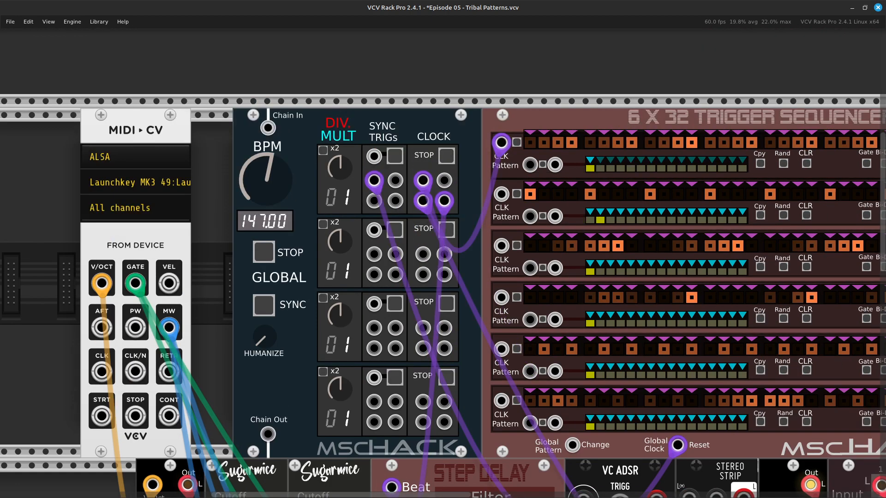
{"action": "key", "text": "Down"}
{"action": "key", "text": "Down"}
{"action": "key", "text": "Down"}
{"action": "key", "text": "Down"}
{"action": "key", "text": "Down"}
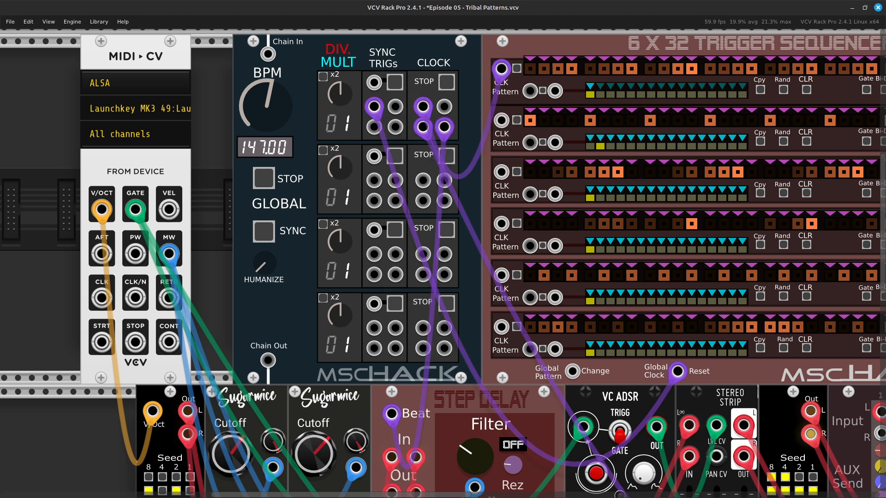
{"action": "key", "text": "Down"}
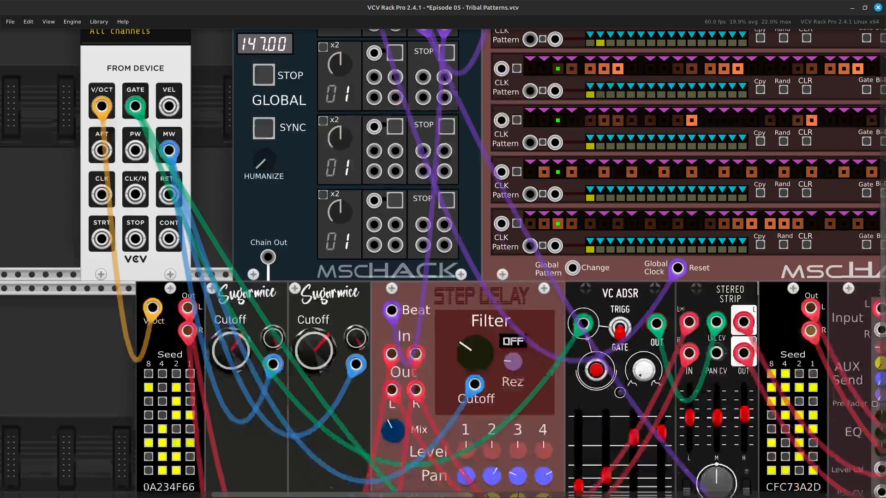
{"action": "key", "text": "Right"}
{"action": "key", "text": "Right"}
{"action": "key", "text": "Right"}
{"action": "key", "text": "Down"}
{"action": "key", "text": "Down"}
{"action": "key", "text": "Right"}
{"action": "key", "text": "Right"}
{"action": "key", "text": "Right"}
{"action": "key", "text": "Right"}
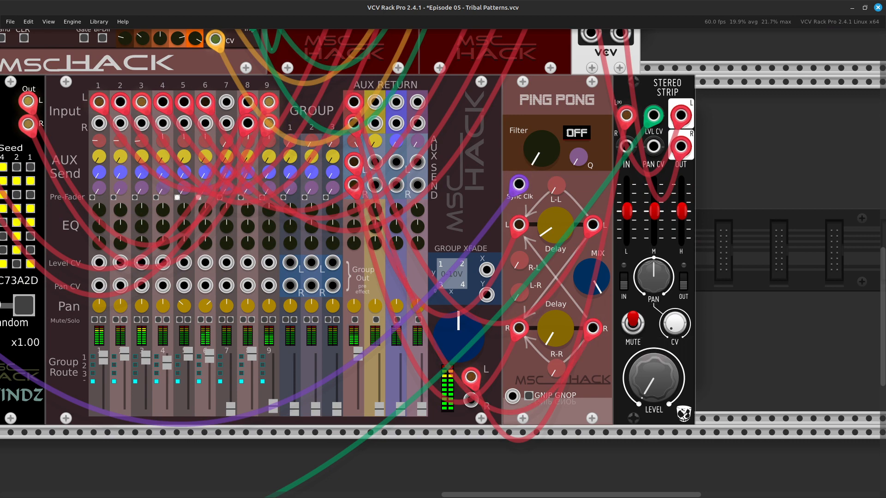
{"action": "key", "text": "Left"}
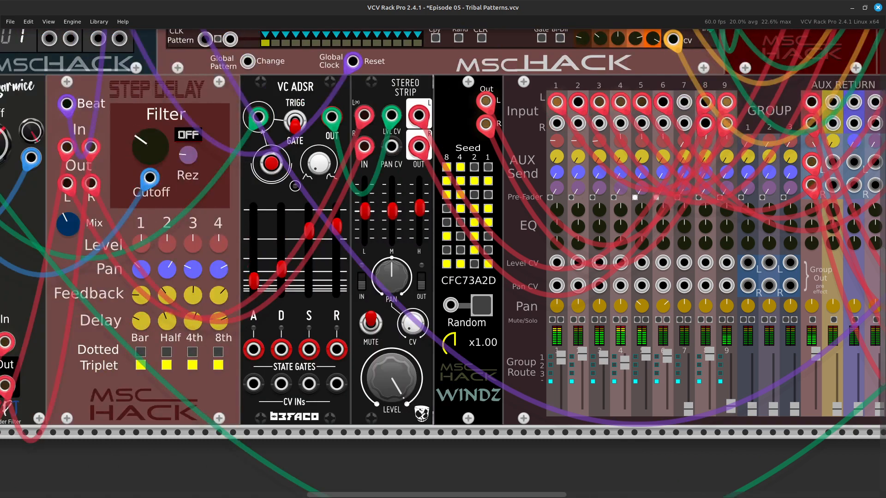
{"action": "key", "text": "Left"}
{"action": "key", "text": "Left"}
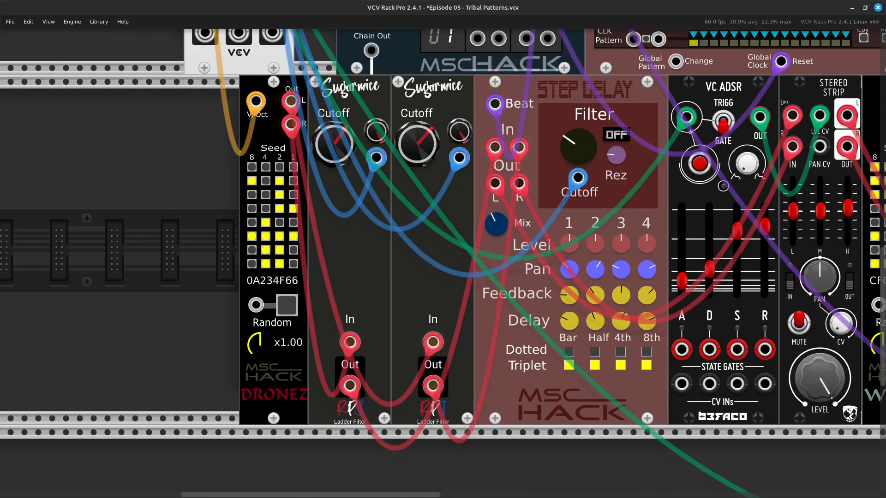
- Widen the gap beside MIDI-CV and delete the mscHack clock module from the rack
{"action": "key", "text": "Up"}
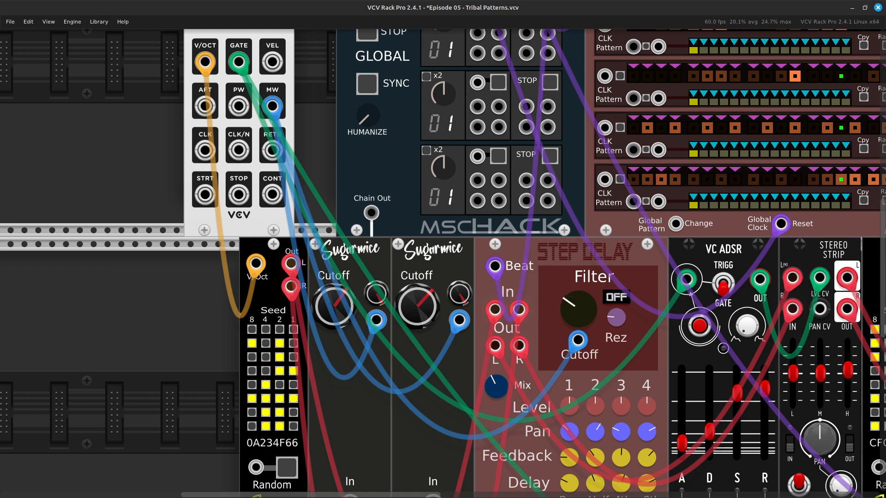
{"action": "key", "text": "Up"}
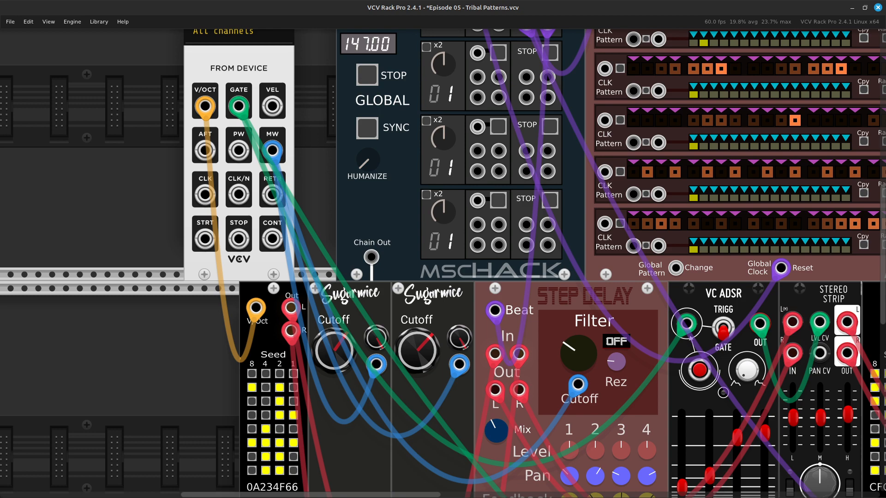
{"action": "key", "text": "Up"}
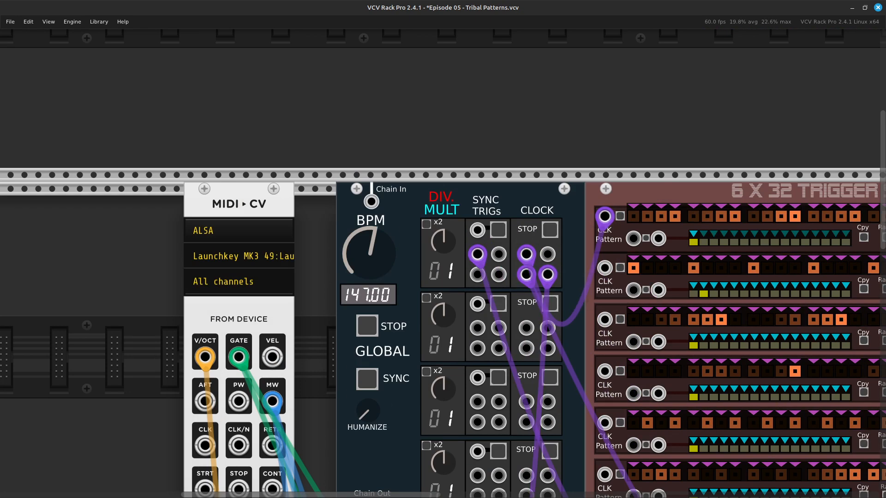
{"action": "left_click_drag", "start_coordinate": [239, 204], "coordinate": [198, 204]}
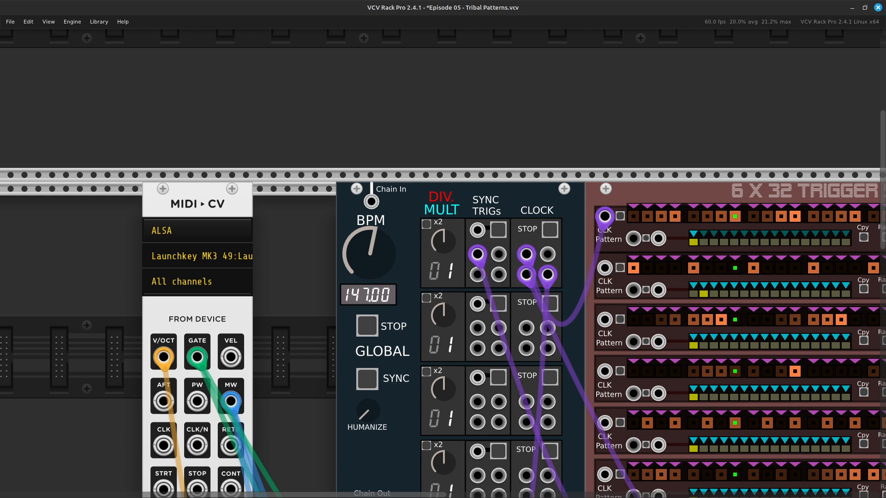
{"action": "key", "text": "Delete"}
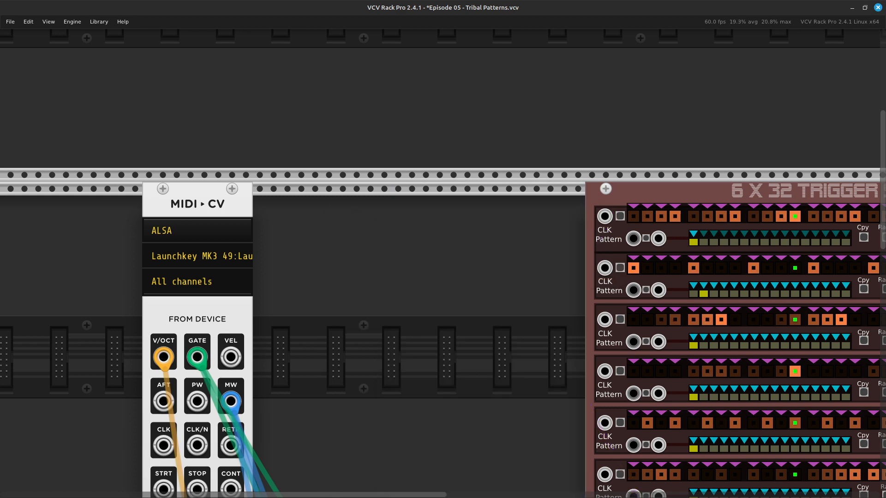
- Search the module browser for "clock" and add the Sickozell clocker to the rack
{"action": "key", "text": "Return"}
{"action": "key", "text": "BackSpace"}
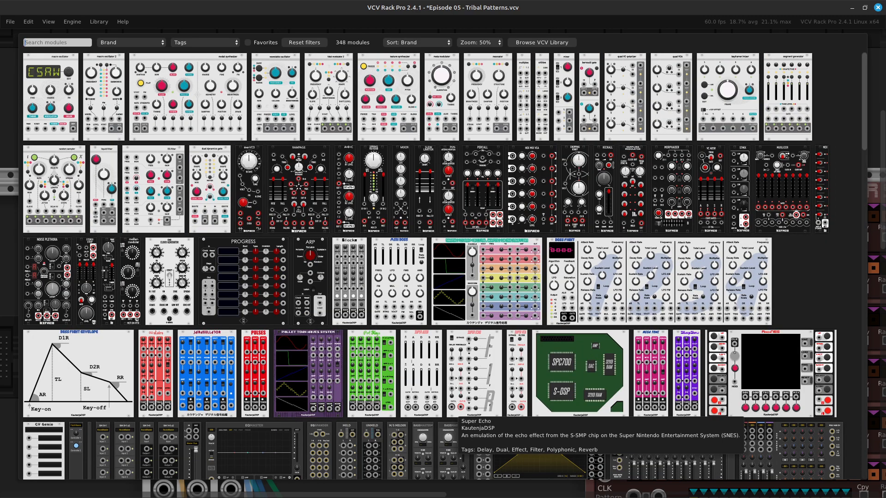
{"action": "type", "text": "clock"}
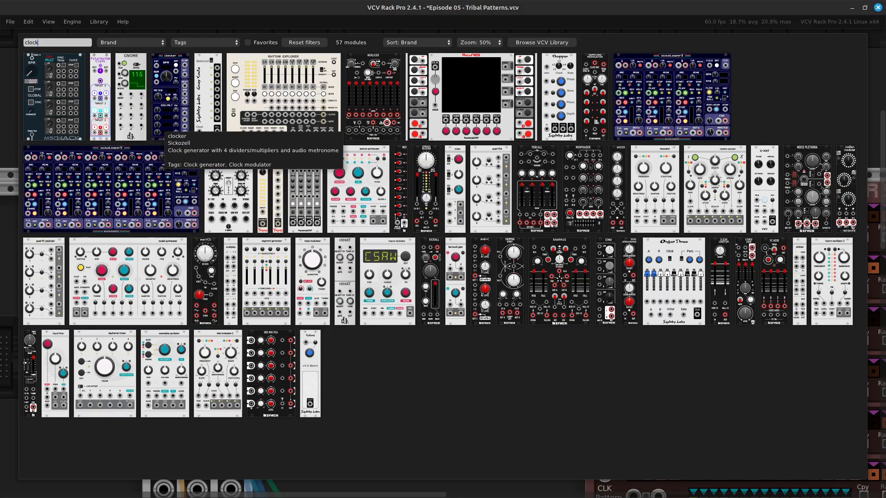
{"action": "left_click", "coordinate": [169, 118]}
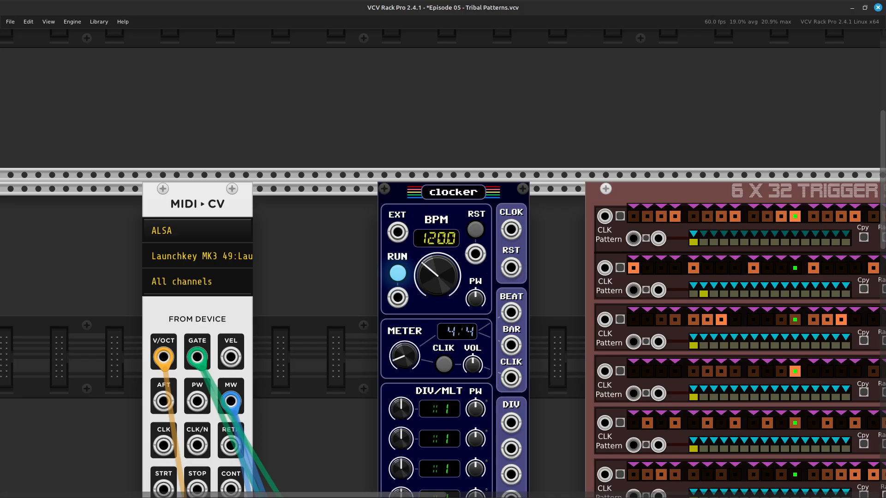
- Place clocker directly against the 6 x 32 Trigger Sequencer and move MIDI-CV flush against clocker's other side
{"action": "left_click_drag", "start_coordinate": [453, 198], "coordinate": [509, 199]}
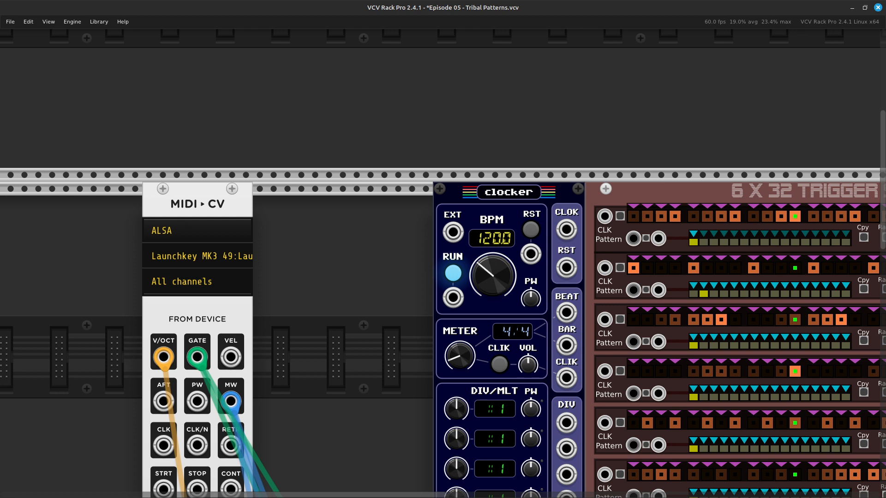
{"action": "left_click_drag", "start_coordinate": [197, 204], "coordinate": [378, 204]}
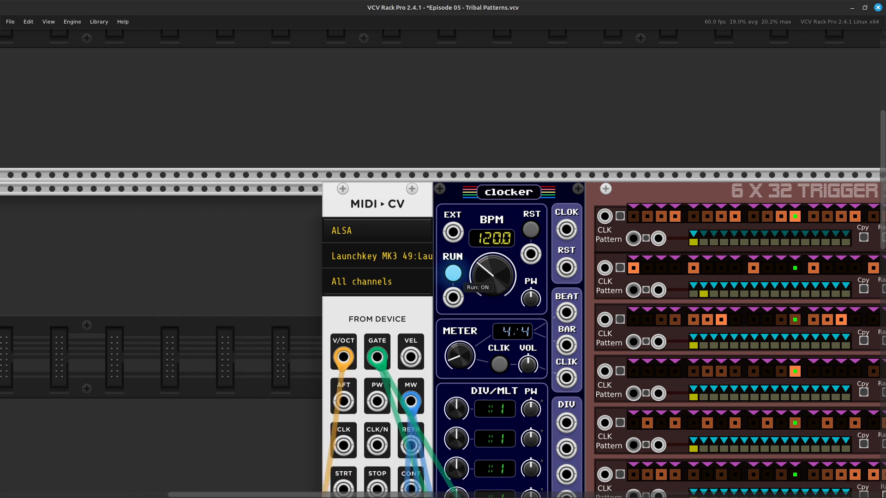
{"action": "scroll", "coordinate": [453, 277], "scroll_direction": "down", "scroll_amount": 5}
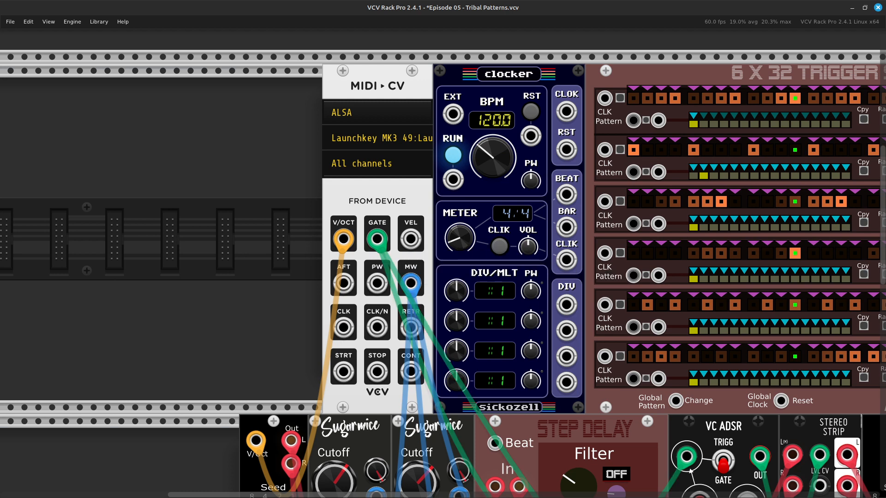
- Patch a green cable between clocker's Reset input and the Gate output of MIDI-CV
{"action": "scroll", "coordinate": [443, 275], "scroll_direction": "up", "scroll_amount": 3}
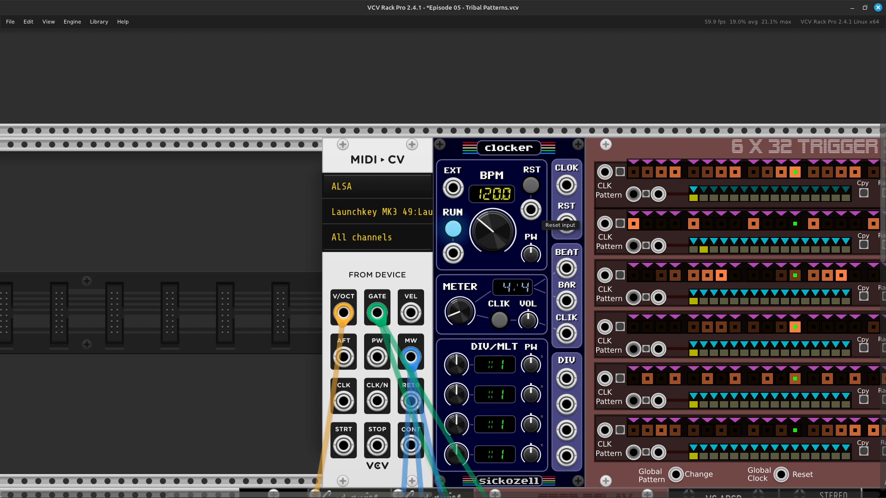
{"action": "right_click", "coordinate": [531, 210]}
{"action": "left_click_drag", "start_coordinate": [556, 264], "coordinate": [377, 313]}
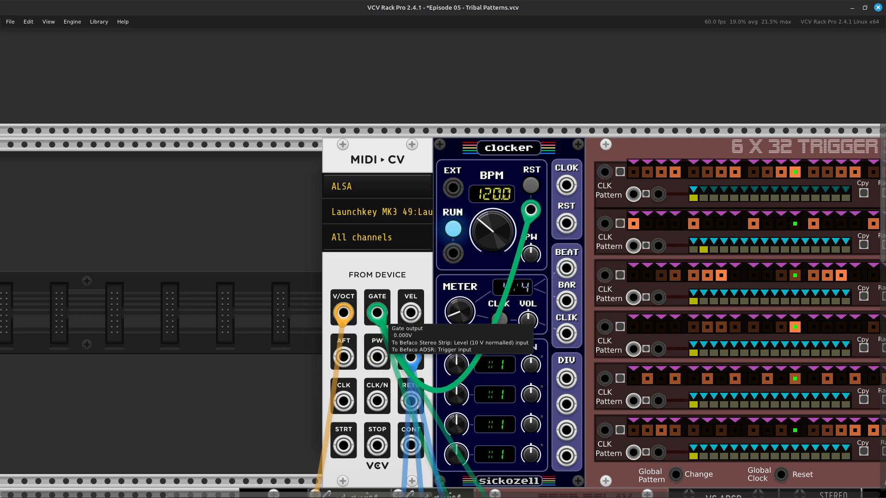
- Patch a purple cable from clocker's Clock output to the first pattern's CLK input on the 6 x 32 Trigger Sequencer
{"action": "scroll", "coordinate": [377, 313], "scroll_direction": "right", "scroll_amount": 3}
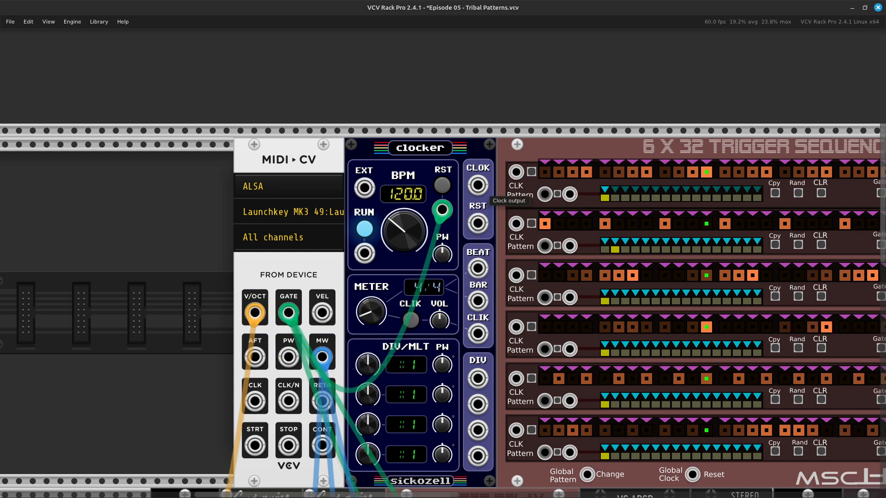
{"action": "right_click", "coordinate": [478, 192]}
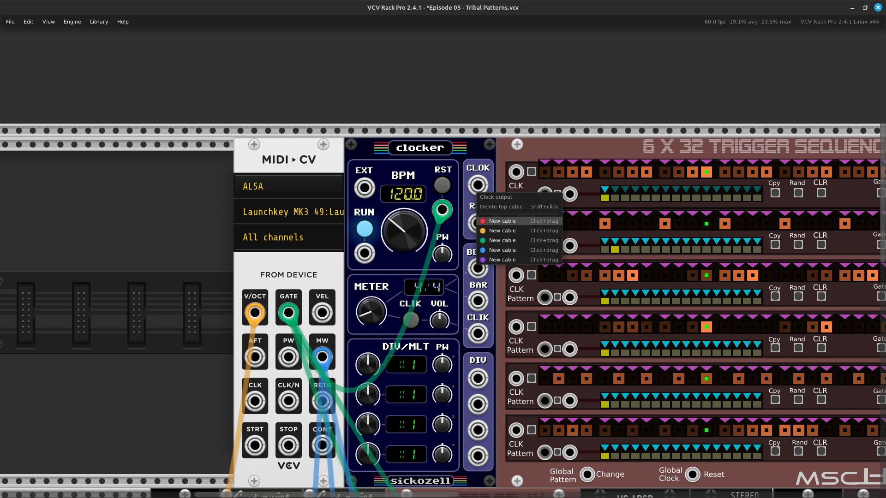
{"action": "left_click_drag", "start_coordinate": [502, 260], "coordinate": [339, 231]}
- Patch a green cable between the Trigger Sequencer's Global Clock Reset input and the Gate output of MIDI-CV
{"action": "key", "text": "Right"}
{"action": "key", "text": "Down"}
{"action": "key", "text": "Right"}
{"action": "key", "text": "Right"}
{"action": "key", "text": "Down"}
{"action": "key", "text": "Right"}
{"action": "key", "text": "Left"}
{"action": "key", "text": "Up"}
{"action": "key", "text": "Down"}
{"action": "key", "text": "Left"}
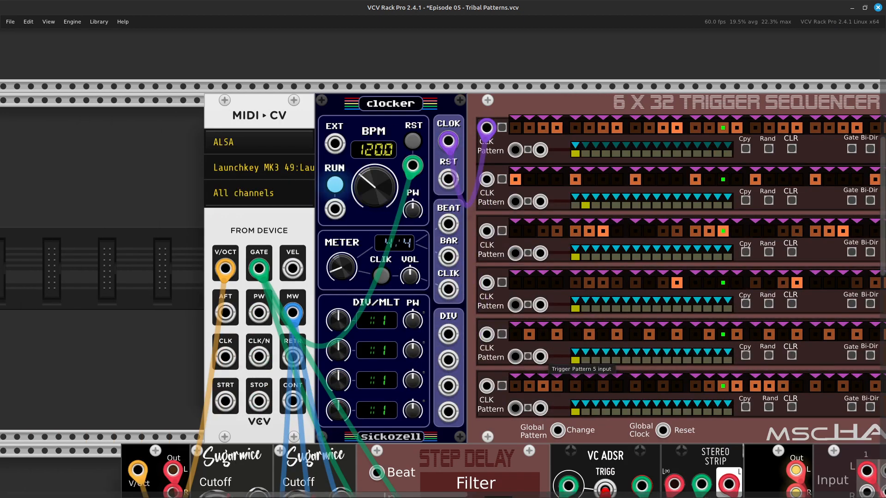
{"action": "key", "text": "Down"}
{"action": "key", "text": "Right"}
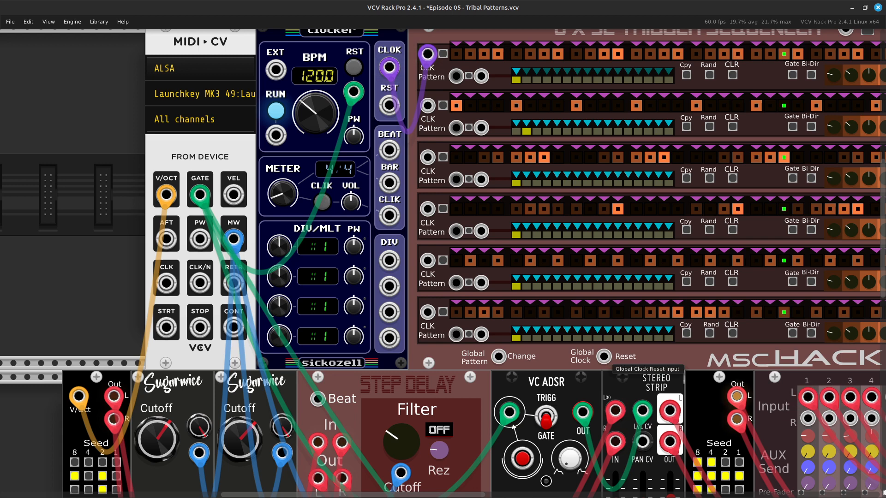
{"action": "right_click", "coordinate": [604, 357]}
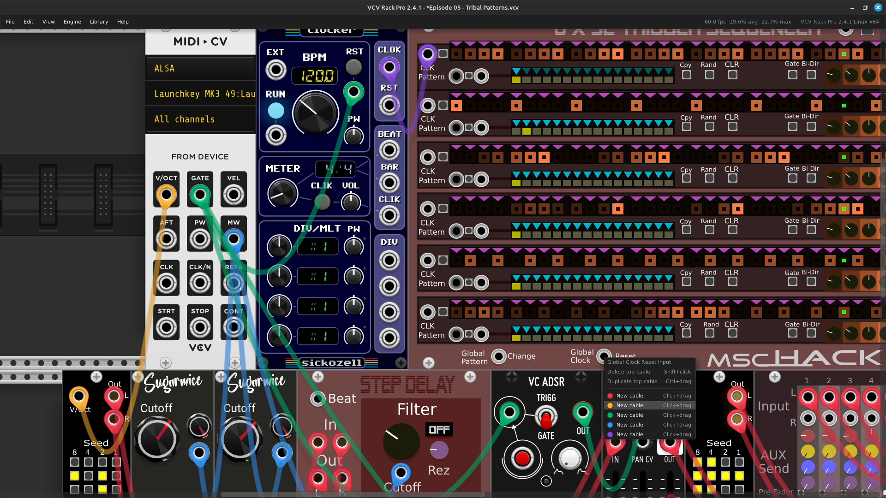
{"action": "left_click_drag", "start_coordinate": [624, 416], "coordinate": [392, 270]}
{"action": "key", "text": "Left"}
{"action": "key", "text": "Up"}
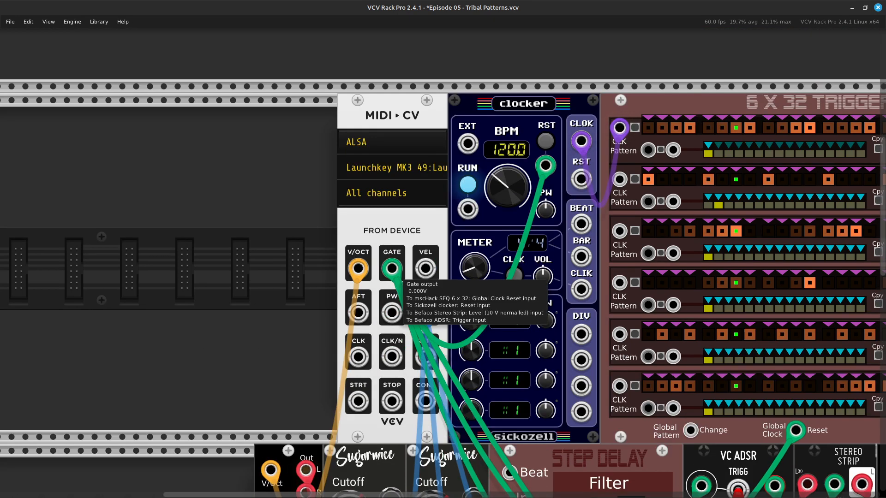
- Patch a purple cable from clocker's Div/Mult #1 output to the Beat clock input of Step Delay
{"action": "scroll", "coordinate": [392, 270], "scroll_direction": "right", "scroll_amount": 8}
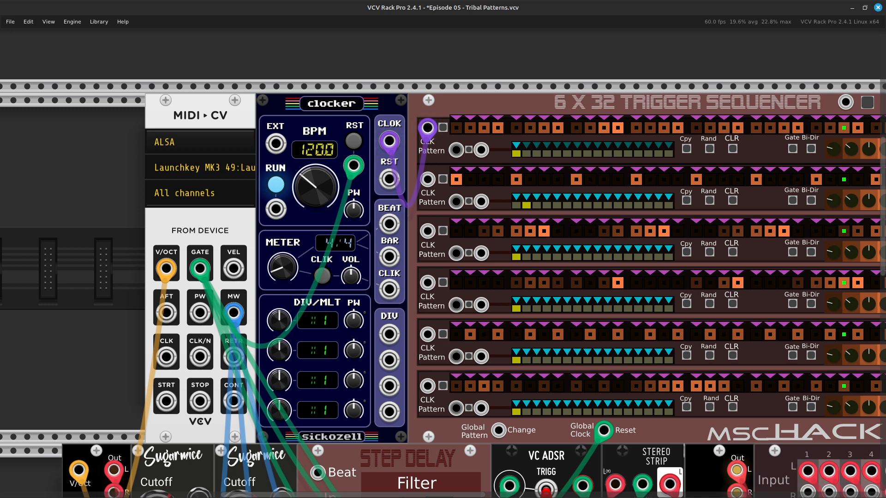
{"action": "right_click", "coordinate": [390, 335]}
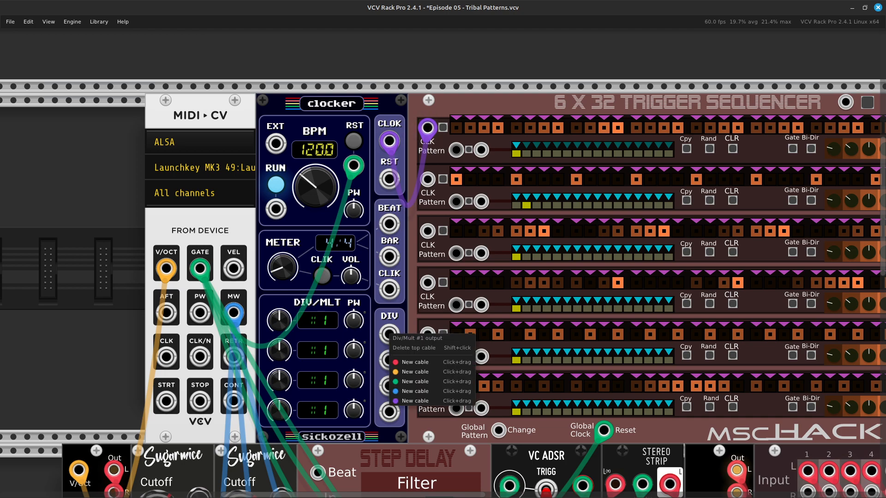
{"action": "left_click_drag", "start_coordinate": [411, 401], "coordinate": [318, 177]}
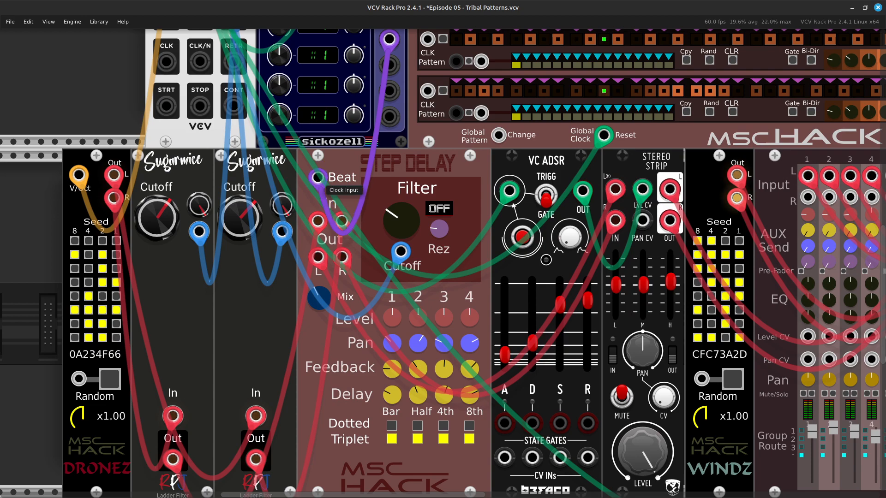
- Patch a purple cable from clocker's Div/Mult #2 output to the Clock Sync input of Ping Pong
{"action": "scroll", "coordinate": [323, 184], "scroll_direction": "up", "scroll_amount": 5}
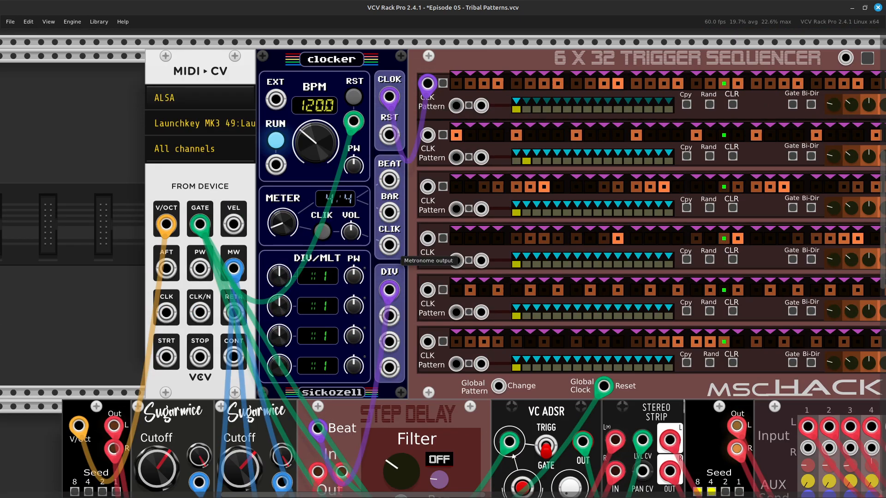
{"action": "right_click", "coordinate": [390, 317]}
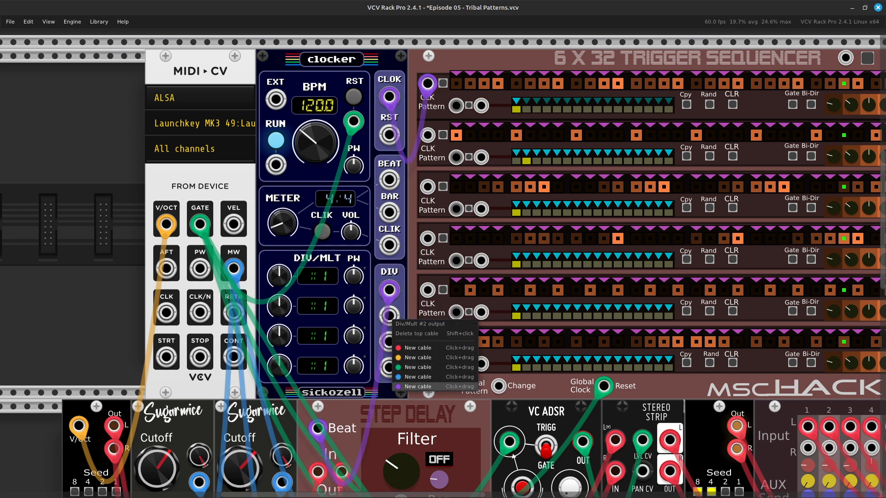
{"action": "left_click_drag", "start_coordinate": [407, 387], "coordinate": [505, 318]}
{"action": "scroll", "coordinate": [415, 427], "scroll_direction": "right", "scroll_amount": 7}
{"action": "scroll", "coordinate": [422, 428], "scroll_direction": "down", "scroll_amount": 12}
{"action": "scroll", "coordinate": [433, 431], "scroll_direction": "right", "scroll_amount": 16}
{"action": "scroll", "coordinate": [554, 406], "scroll_direction": "right", "scroll_amount": 3}
{"action": "scroll", "coordinate": [522, 378], "scroll_direction": "up", "scroll_amount": 3}
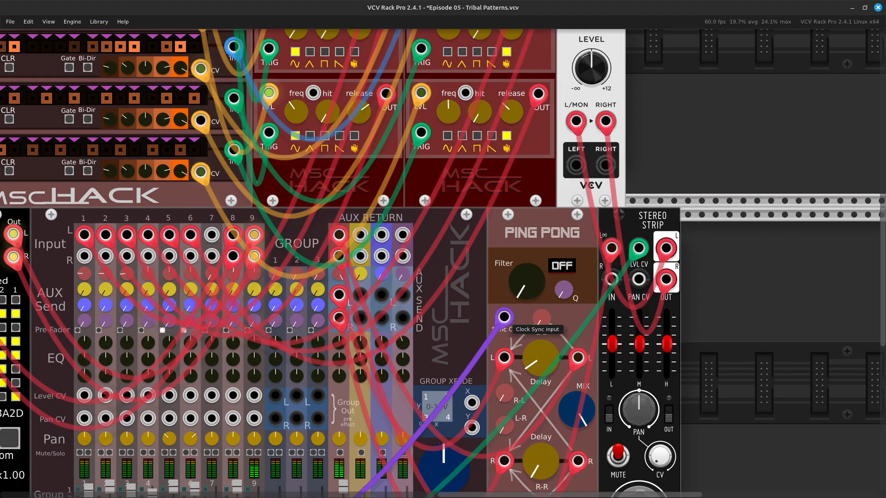
- Examine the mod wheel cabling from MIDI-CV to the cutoff inputs of the two Sugarwice ladder filters and Step Delay
{"action": "scroll", "coordinate": [337, 175], "scroll_direction": "left", "scroll_amount": 15}
{"action": "scroll", "coordinate": [336, 176], "scroll_direction": "down", "scroll_amount": 3}
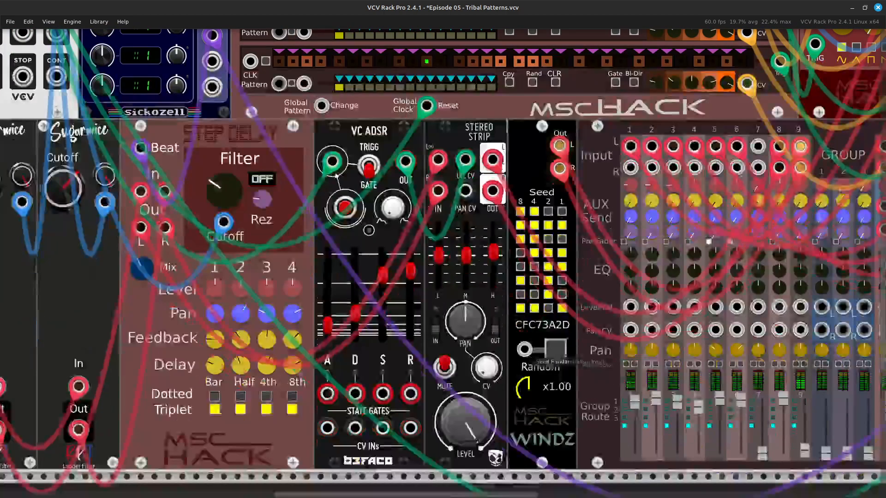
{"action": "scroll", "coordinate": [337, 176], "scroll_direction": "left", "scroll_amount": 3}
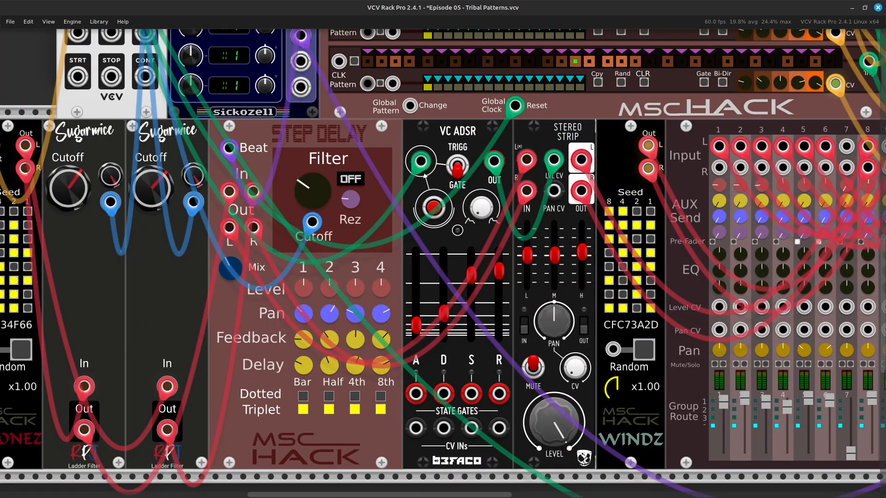
{"action": "scroll", "coordinate": [336, 176], "scroll_direction": "left", "scroll_amount": 5}
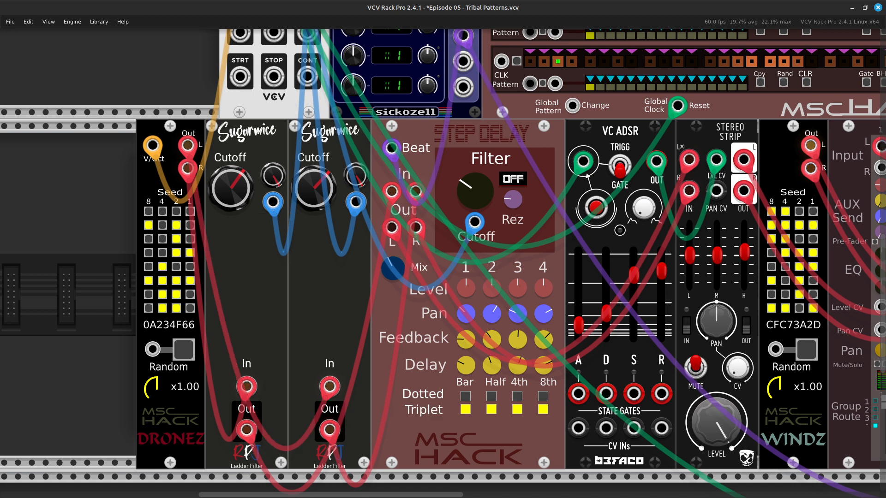
{"action": "mouse_move", "coordinate": [231, 189]}
{"action": "scroll", "coordinate": [443, 263], "scroll_direction": "up", "scroll_amount": 4}
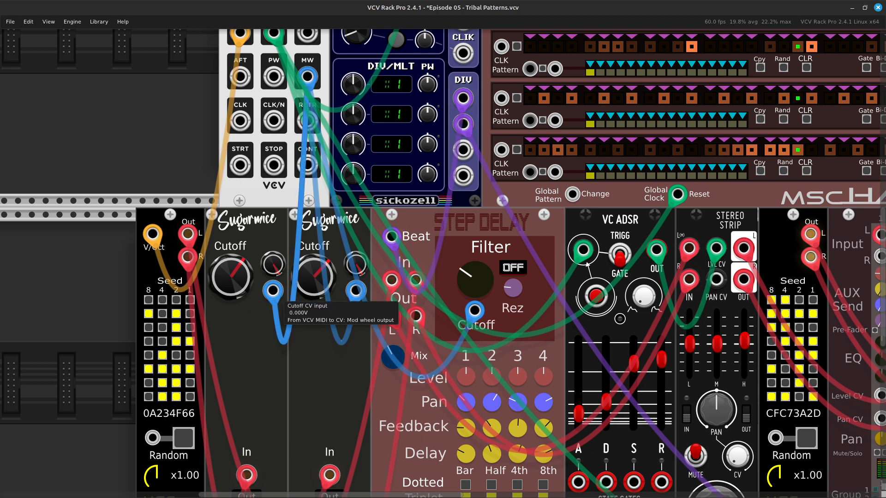
- Examine the VC ADSR's decay and sustain settings and its connection to the neighbouring Stereo Strip
{"action": "key", "text": "Down"}
{"action": "key", "text": "Down"}
{"action": "key", "text": "Down"}
{"action": "key", "text": "Down"}
{"action": "key", "text": "Down"}
{"action": "key", "text": "Down"}
{"action": "key", "text": "Right"}
{"action": "key", "text": "Right"}
{"action": "key", "text": "Right"}
{"action": "key", "text": "Right"}
{"action": "key", "text": "Right"}
{"action": "key", "text": "Right"}
{"action": "key", "text": "Right"}
{"action": "key", "text": "Right"}
{"action": "key", "text": "Right"}
{"action": "key", "text": "Right"}
{"action": "key", "text": "Right"}
{"action": "key", "text": "Right"}
{"action": "key", "text": "Right"}
{"action": "key", "text": "Right"}
{"action": "key", "text": "Right"}
{"action": "key", "text": "Right"}
{"action": "key", "text": "Right"}
{"action": "key", "text": "Right"}
{"action": "key", "text": "Right"}
{"action": "key", "text": "Right"}
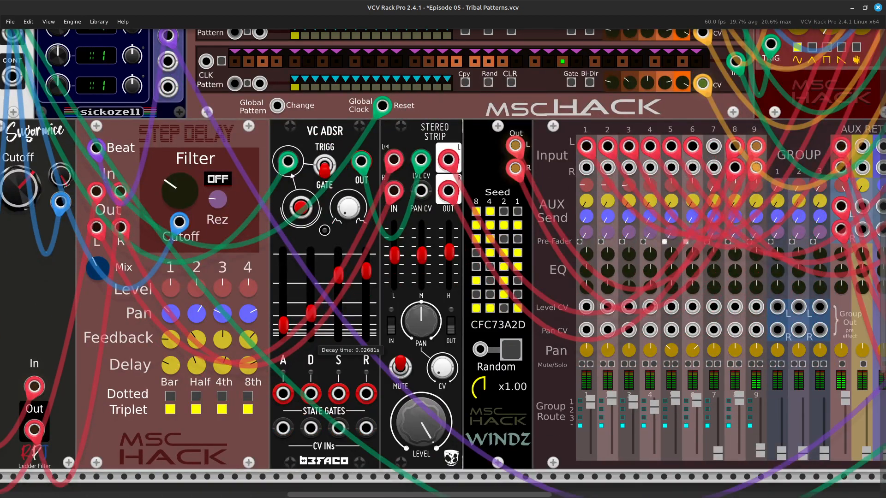
{"action": "key", "text": "Up"}
{"action": "key", "text": "Up"}
{"action": "key", "text": "Up"}
{"action": "key", "text": "Up"}
{"action": "key", "text": "Up"}
{"action": "key", "text": "Down"}
{"action": "key", "text": "Down"}
{"action": "key", "text": "Down"}
{"action": "key", "text": "Down"}
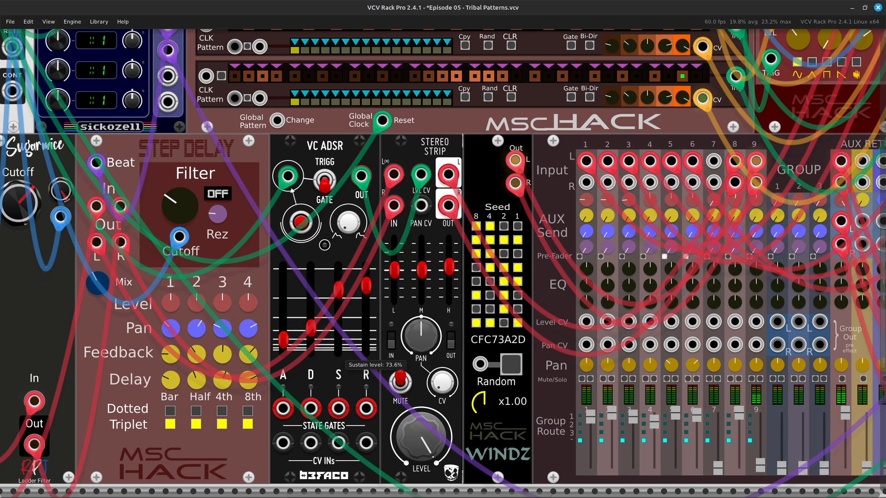
- Review the drone voice chain from Dronez through the filters and Step Delay to the VC ADSR's release setting
{"action": "key", "text": "Left"}
{"action": "key", "text": "Left"}
{"action": "key", "text": "Left"}
{"action": "key", "text": "Left"}
{"action": "key", "text": "Left"}
{"action": "key", "text": "Left"}
{"action": "key", "text": "Left"}
{"action": "key", "text": "Left"}
{"action": "key", "text": "Left"}
{"action": "key", "text": "Left"}
{"action": "key", "text": "Left"}
{"action": "key", "text": "Left"}
{"action": "key", "text": "Left"}
{"action": "key", "text": "Left"}
{"action": "key", "text": "Left"}
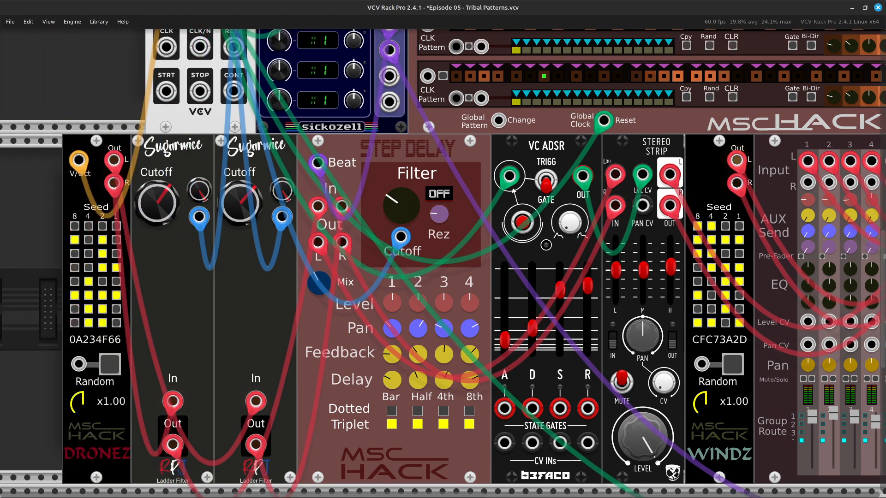
{"action": "key", "text": "Right"}
{"action": "key", "text": "Right"}
{"action": "key", "text": "Right"}
{"action": "key", "text": "Right"}
{"action": "key", "text": "Right"}
{"action": "key", "text": "Right"}
{"action": "key", "text": "Right"}
{"action": "key", "text": "Right"}
{"action": "key", "text": "Right"}
{"action": "key", "text": "Right"}
{"action": "key", "text": "Right"}
{"action": "key", "text": "Right"}
{"action": "key", "text": "Right"}
{"action": "key", "text": "Right"}
{"action": "key", "text": "Right"}
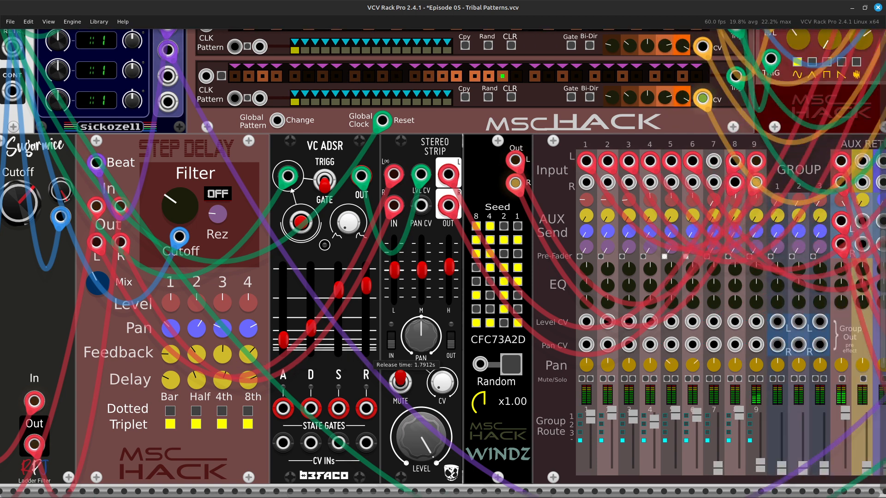
- Examine the V/OCT output of MIDI-CV and its cable to the Dronez pitch input
{"action": "key", "text": "Left"}
{"action": "key", "text": "Left"}
{"action": "key", "text": "Left"}
{"action": "key", "text": "Left"}
{"action": "key", "text": "Left"}
{"action": "key", "text": "Left"}
{"action": "key", "text": "Left"}
{"action": "key", "text": "Left"}
{"action": "key", "text": "Left"}
{"action": "key", "text": "Left"}
{"action": "key", "text": "Left"}
{"action": "key", "text": "Left"}
{"action": "key", "text": "Left"}
{"action": "key", "text": "Left"}
{"action": "key", "text": "Left"}
{"action": "key", "text": "Left"}
{"action": "key", "text": "Left"}
{"action": "key", "text": "Left"}
{"action": "key", "text": "Left"}
{"action": "key", "text": "Left"}
{"action": "key", "text": "Up"}
{"action": "key", "text": "Up"}
{"action": "key", "text": "Up"}
{"action": "key", "text": "Up"}
{"action": "key", "text": "Up"}
{"action": "key", "text": "Up"}
{"action": "key", "text": "Up"}
{"action": "key", "text": "Up"}
{"action": "key", "text": "Up"}
{"action": "key", "text": "Up"}
{"action": "key", "text": "Up"}
{"action": "key", "text": "Up"}
{"action": "key", "text": "Up"}
{"action": "key", "text": "Up"}
{"action": "key", "text": "Up"}
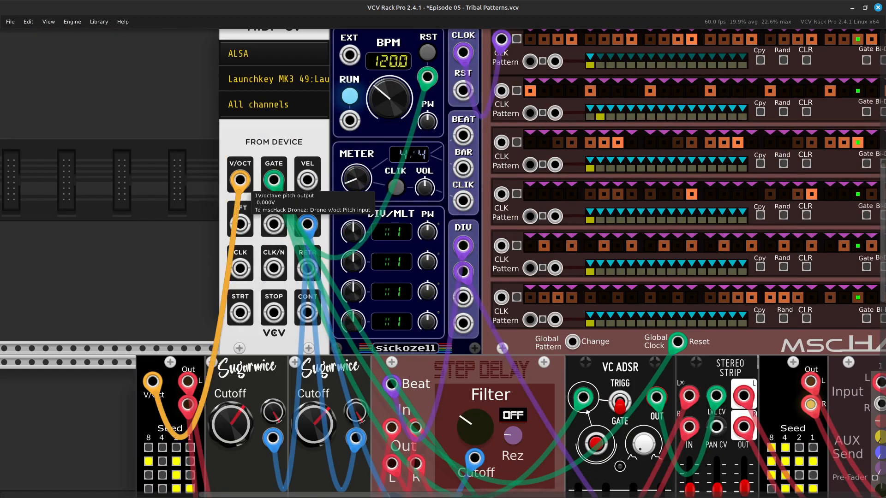
- Trace the gate cable from MIDI-CV down to the trigger input of the VC ADSR
{"action": "key", "text": "Down"}
{"action": "key", "text": "Down"}
{"action": "key", "text": "Down"}
{"action": "key", "text": "Down"}
{"action": "key", "text": "Down"}
{"action": "key", "text": "Down"}
{"action": "key", "text": "Down"}
{"action": "key", "text": "Down"}
{"action": "key", "text": "Down"}
{"action": "key", "text": "Down"}
{"action": "key", "text": "Down"}
{"action": "key", "text": "Down"}
{"action": "key", "text": "Down"}
{"action": "key", "text": "Down"}
{"action": "key", "text": "Right"}
{"action": "key", "text": "Right"}
{"action": "key", "text": "Right"}
{"action": "key", "text": "Right"}
{"action": "key", "text": "Right"}
{"action": "key", "text": "Right"}
{"action": "key", "text": "Right"}
{"action": "key", "text": "Right"}
{"action": "key", "text": "Right"}
{"action": "key", "text": "Right"}
{"action": "key", "text": "Right"}
{"action": "key", "text": "Right"}
{"action": "key", "text": "Right"}
{"action": "key", "text": "Right"}
{"action": "key", "text": "Right"}
{"action": "key", "text": "Right"}
{"action": "key", "text": "Right"}
{"action": "key", "text": "Right"}
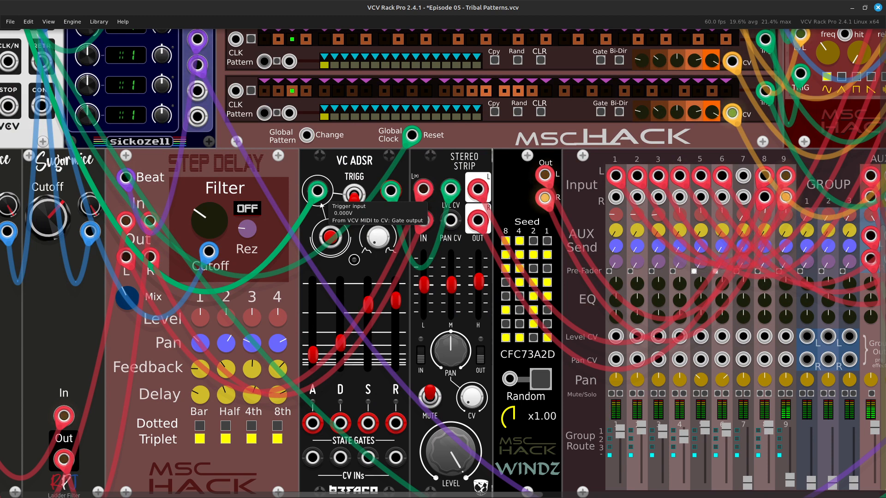
{"action": "key", "text": "Right"}
{"action": "key", "text": "Left"}
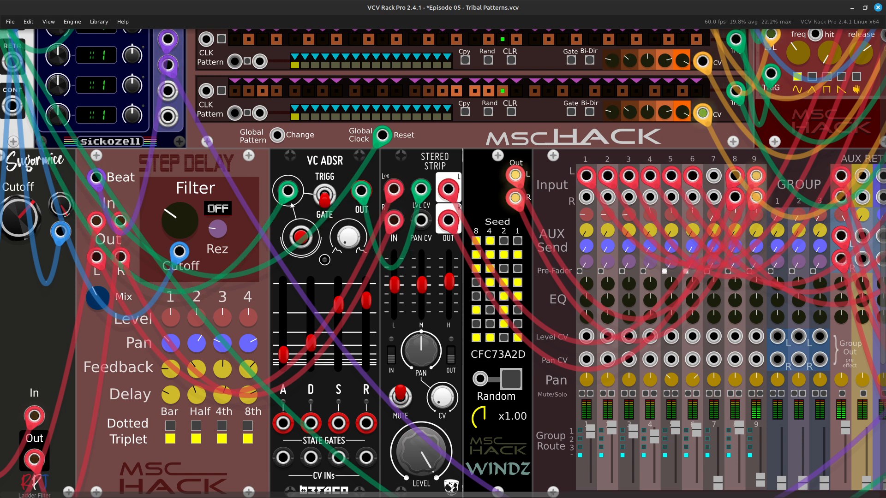
- Follow the VC ADSR's envelope output into the Stereo Strip's level CV and the signal on through the mixer and Ping Pong
{"action": "scroll", "coordinate": [443, 263], "scroll_direction": "right", "scroll_amount": 3}
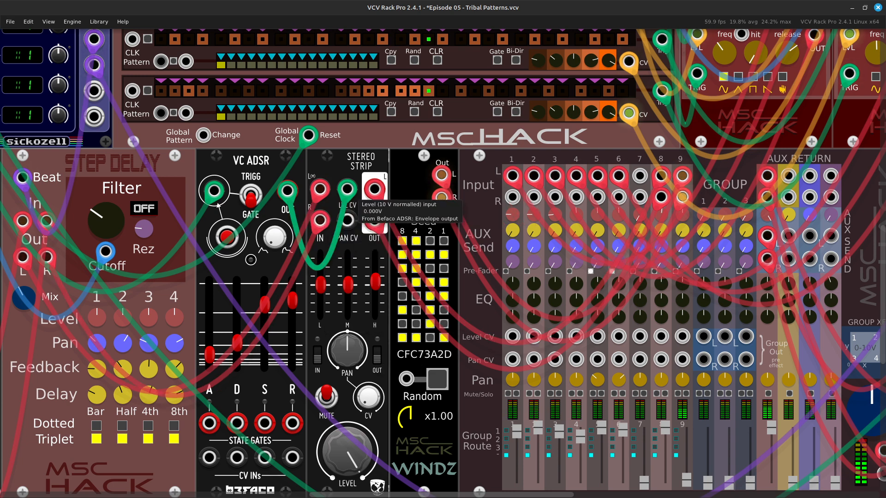
{"action": "scroll", "coordinate": [443, 263], "scroll_direction": "right", "scroll_amount": 3}
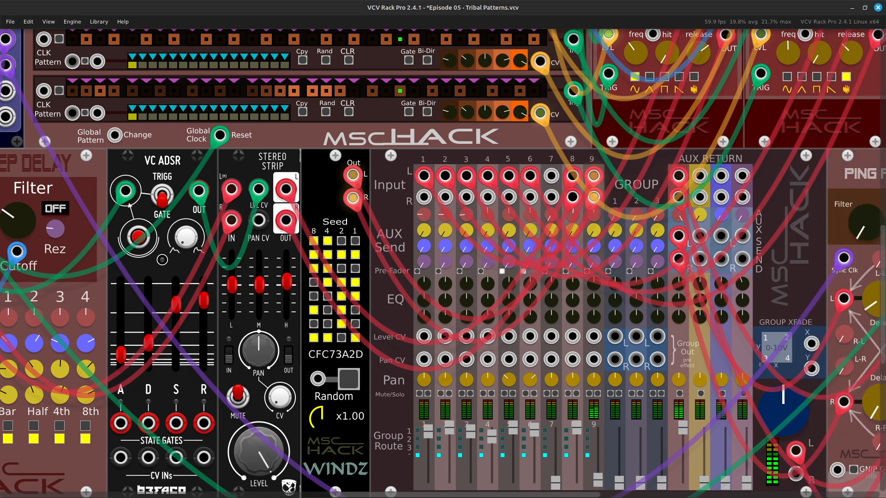
{"action": "scroll", "coordinate": [443, 263], "scroll_direction": "right", "scroll_amount": 6}
{"action": "scroll", "coordinate": [458, 453], "scroll_direction": "right", "scroll_amount": 4}
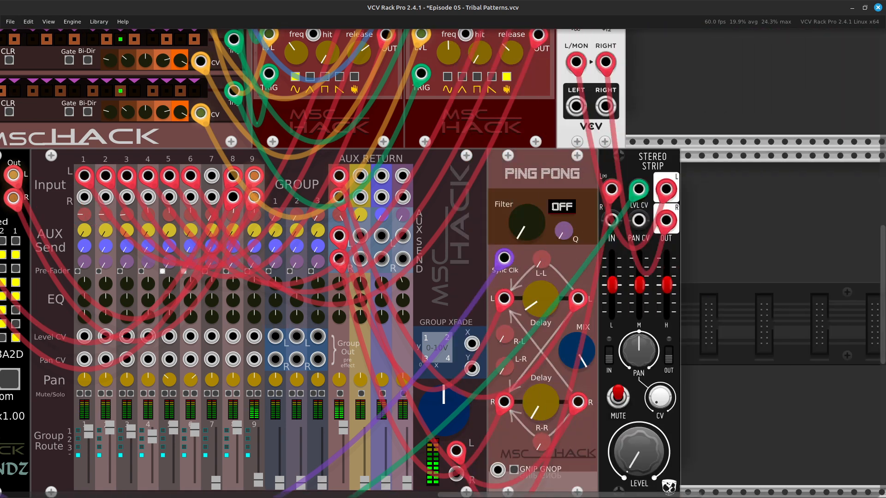
{"action": "scroll", "coordinate": [458, 453], "scroll_direction": "left", "scroll_amount": 6}
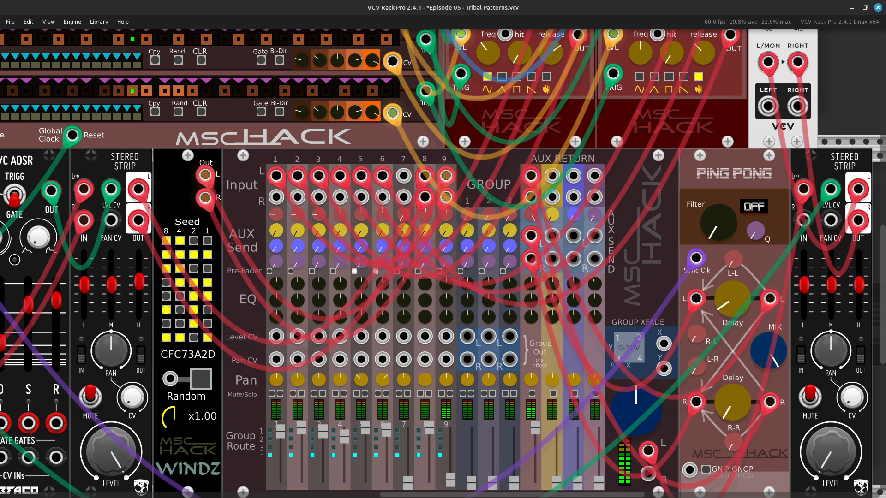
- Raise the level of the final Stereo Strip beside Ping Pong and look over the whole patch
{"action": "scroll", "coordinate": [443, 412], "scroll_direction": "down", "scroll_amount": 5}
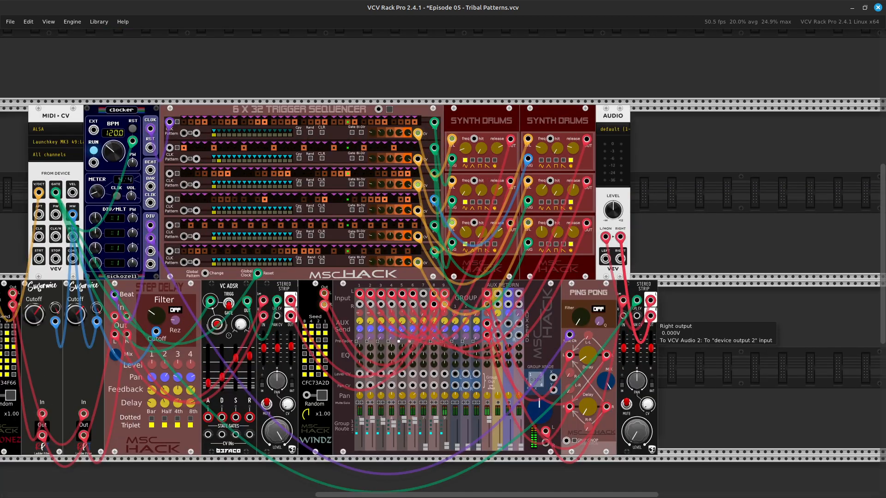
{"action": "mouse_move", "coordinate": [637, 433]}
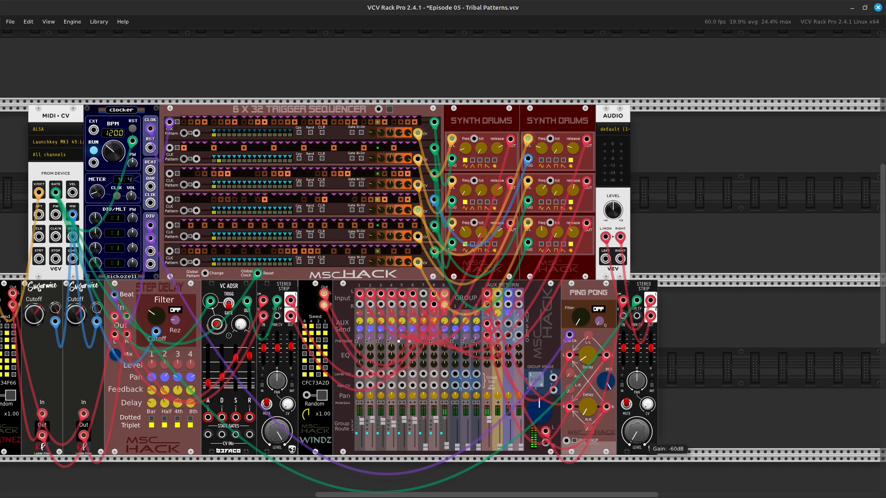
{"action": "left_click_drag", "start_coordinate": [638, 433], "coordinate": [637, 426]}
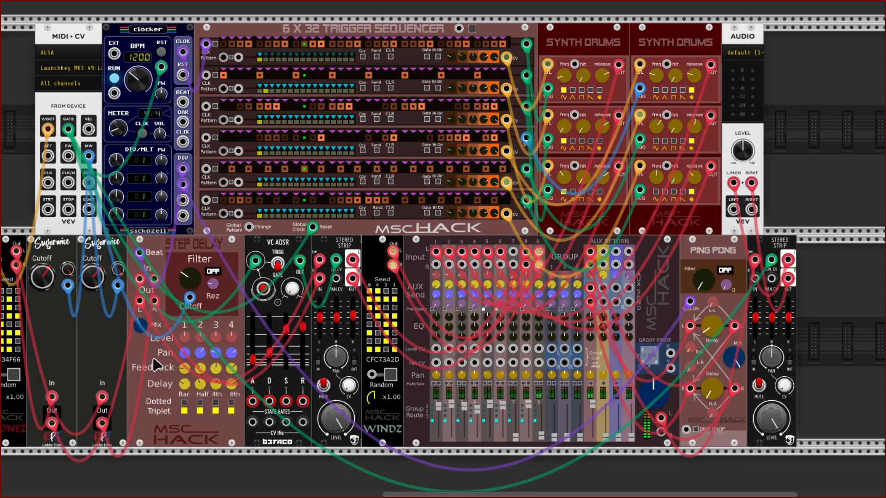
{"action": "scroll", "coordinate": [118, 380], "scroll_direction": "left", "scroll_amount": 5}
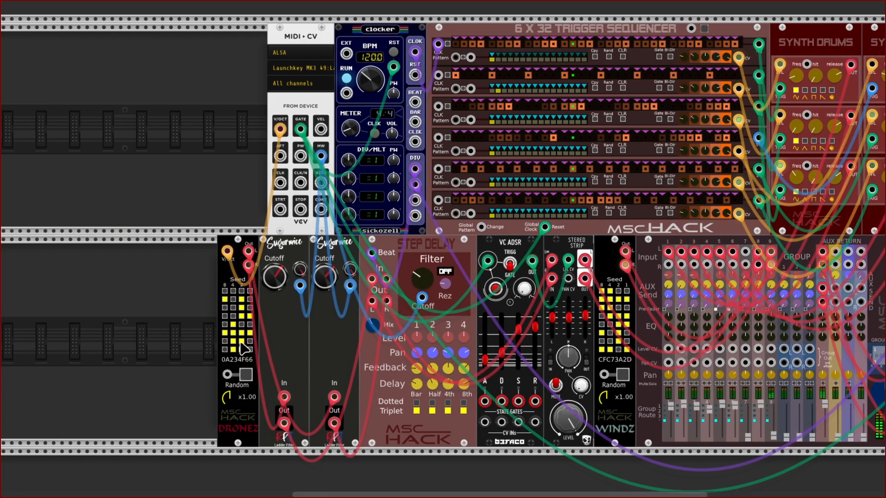
{"action": "scroll", "coordinate": [243, 349], "scroll_direction": "right", "scroll_amount": 3}
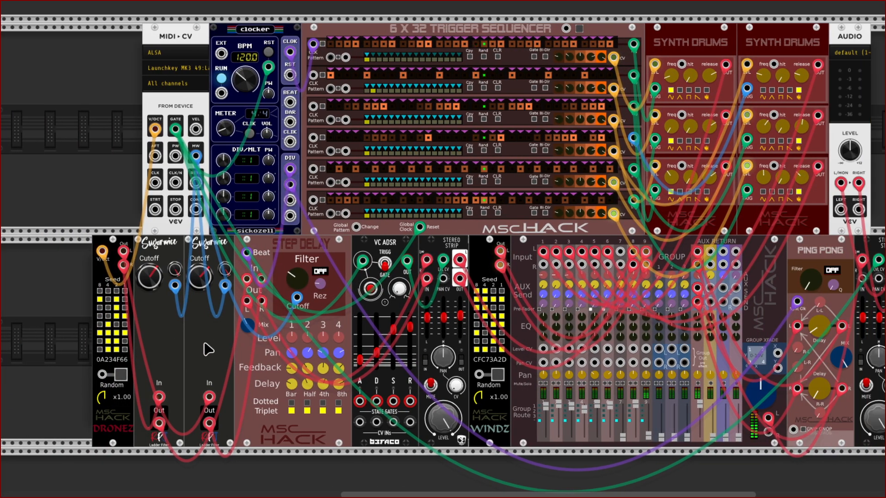
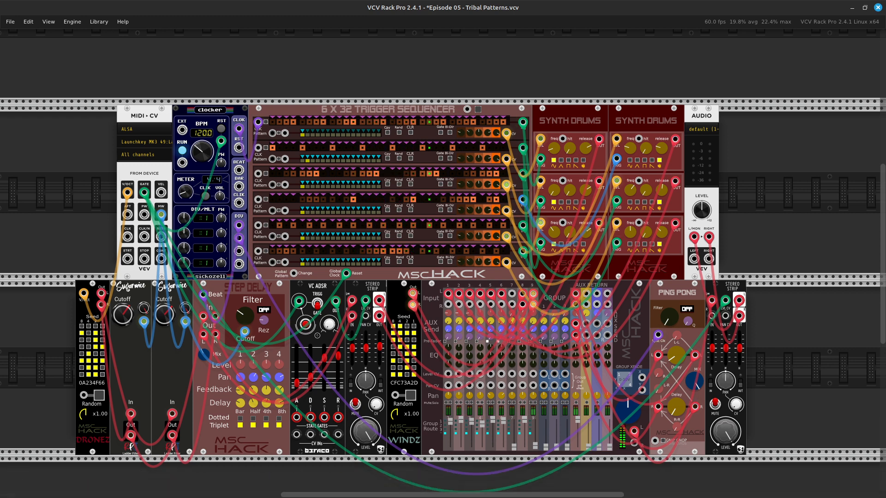
- Open the patch Episode 05b.vcv, discarding the unsaved changes to the current patch
{"action": "left_click", "coordinate": [10, 21]}
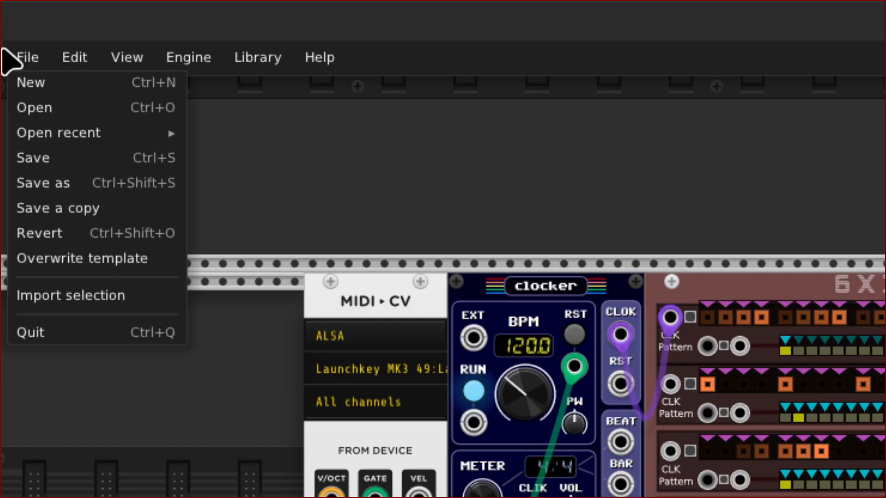
{"action": "left_click", "coordinate": [145, 115]}
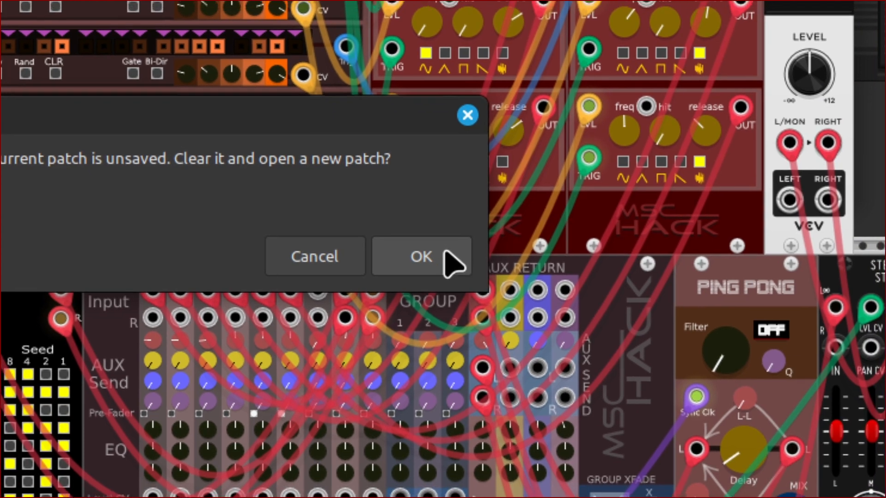
{"action": "left_click", "coordinate": [450, 265]}
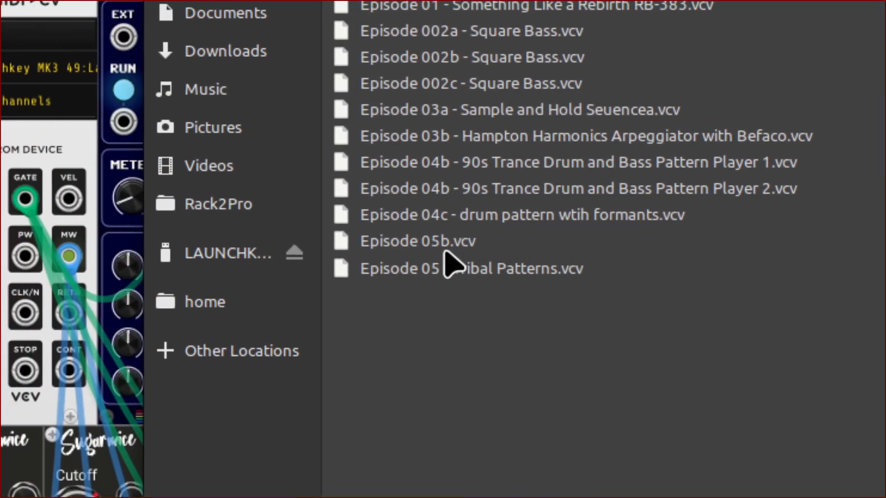
{"action": "left_click", "coordinate": [7, 107]}
{"action": "double_click", "coordinate": [450, 257]}
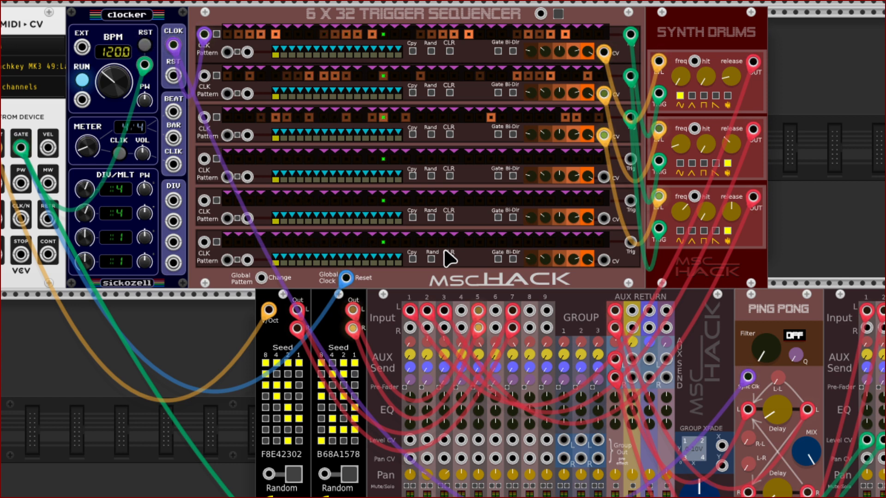
- Examine the Episode 05b patch from MIDI-CV and clocker through the trigger sequencer and Synth Drums to the two mixers and Audio module
{"action": "scroll", "coordinate": [444, 250], "scroll_direction": "up", "scroll_amount": 1}
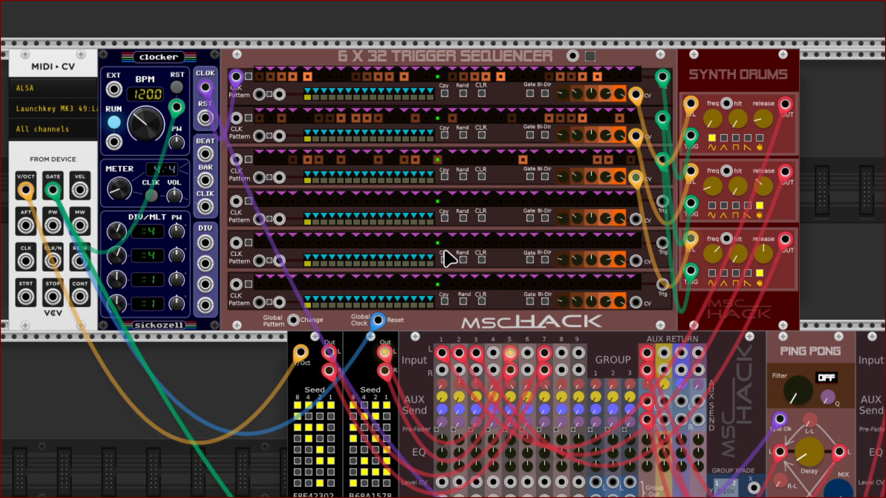
{"action": "scroll", "coordinate": [446, 258], "scroll_direction": "up", "scroll_amount": 3}
{"action": "scroll", "coordinate": [447, 258], "scroll_direction": "right", "scroll_amount": 1}
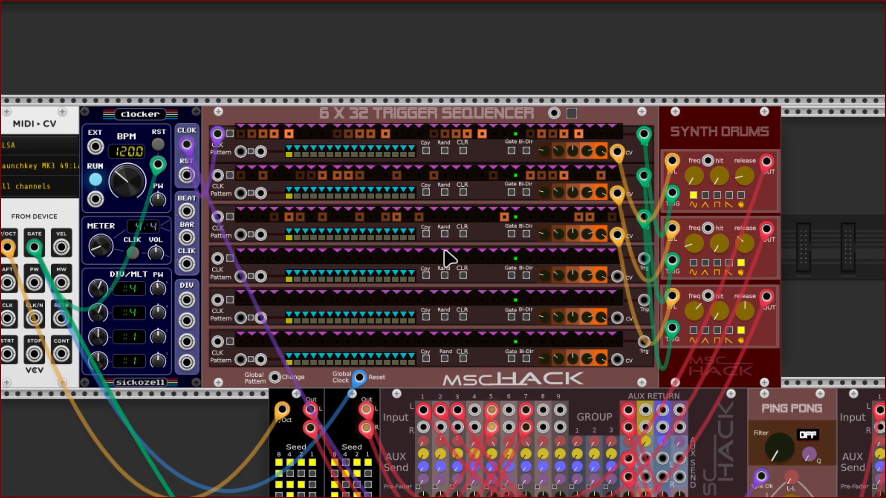
{"action": "scroll", "coordinate": [446, 258], "scroll_direction": "down", "scroll_amount": 7}
{"action": "scroll", "coordinate": [447, 259], "scroll_direction": "left", "scroll_amount": 1}
{"action": "scroll", "coordinate": [446, 258], "scroll_direction": "right", "scroll_amount": 6}
{"action": "scroll", "coordinate": [447, 259], "scroll_direction": "up", "scroll_amount": 3}
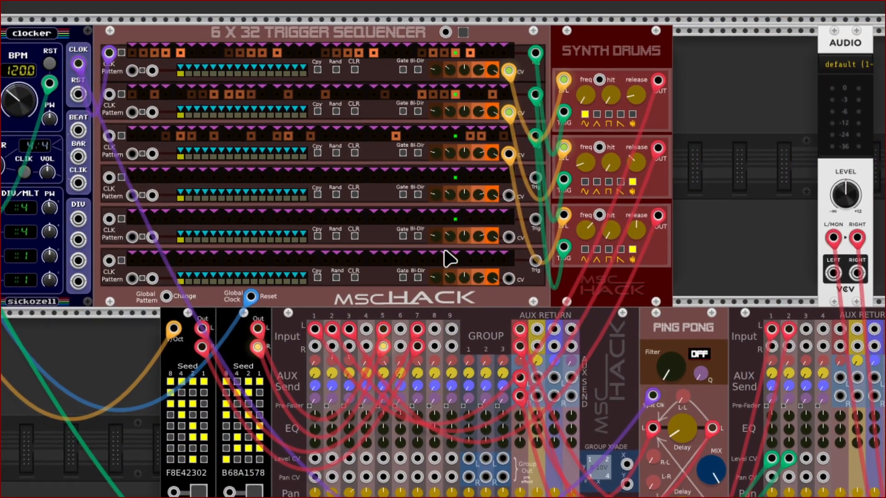
{"action": "scroll", "coordinate": [446, 258], "scroll_direction": "down", "scroll_amount": 2}
{"action": "scroll", "coordinate": [447, 258], "scroll_direction": "right", "scroll_amount": 6}
{"action": "scroll", "coordinate": [447, 259], "scroll_direction": "left", "scroll_amount": 7}
{"action": "scroll", "coordinate": [447, 258], "scroll_direction": "up", "scroll_amount": 1}
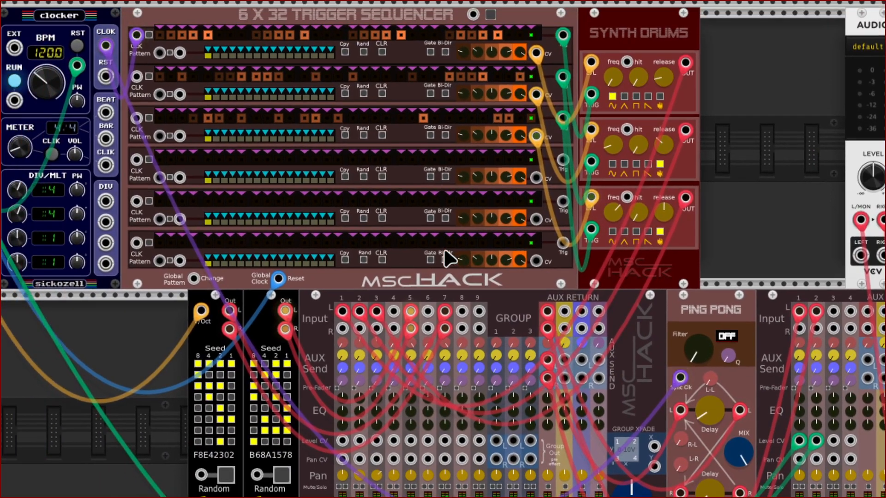
{"action": "scroll", "coordinate": [448, 259], "scroll_direction": "down", "scroll_amount": 1}
{"action": "scroll", "coordinate": [448, 259], "scroll_direction": "down", "scroll_amount": 3, "text": "ctrl"}
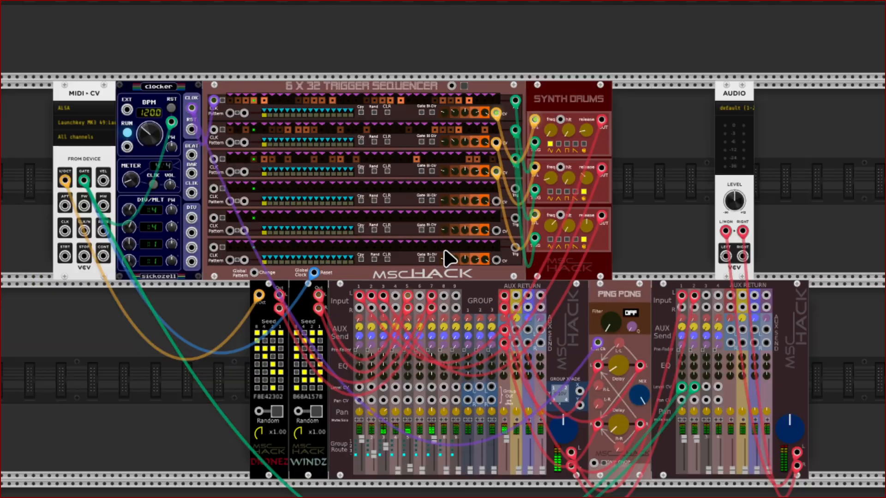
{"action": "scroll", "coordinate": [444, 252], "scroll_direction": "down", "scroll_amount": 2, "text": "ctrl"}
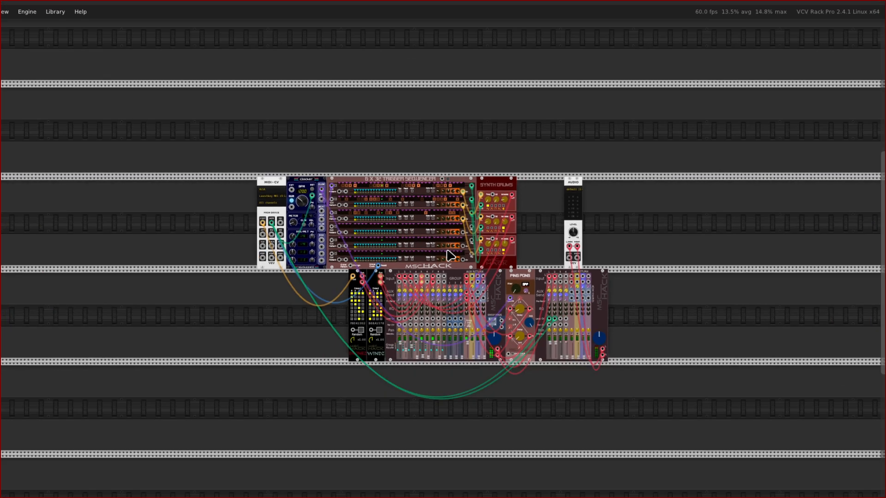
{"action": "scroll", "coordinate": [443, 266], "scroll_direction": "up", "scroll_amount": 4, "text": "ctrl"}
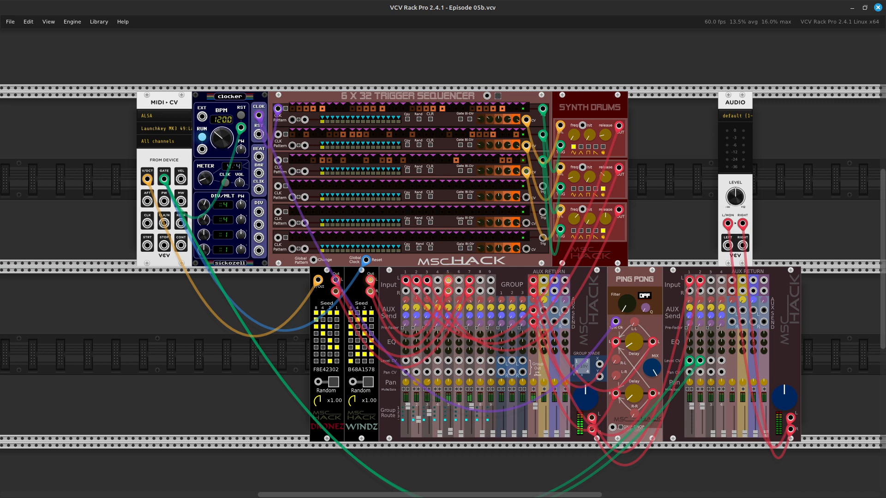
- Open the patch Episode 05 - Tribal Patterns.vcv
{"action": "left_click", "coordinate": [10, 22]}
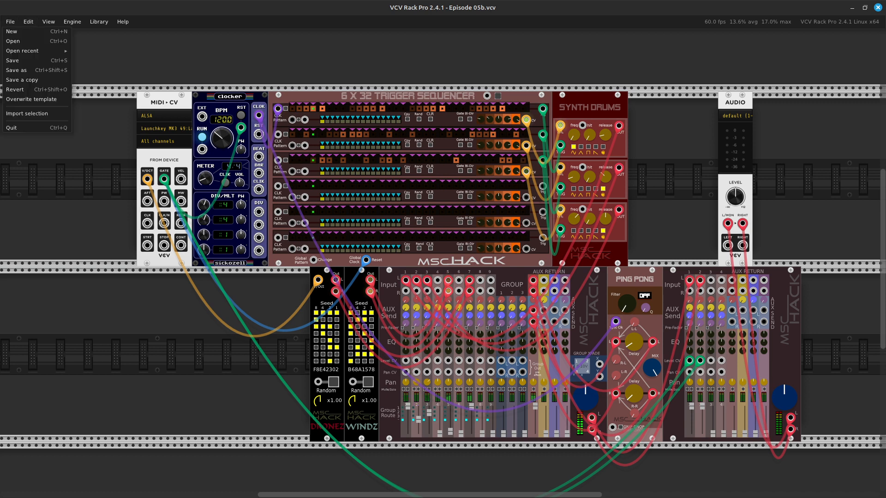
{"action": "mouse_move", "coordinate": [28, 51]}
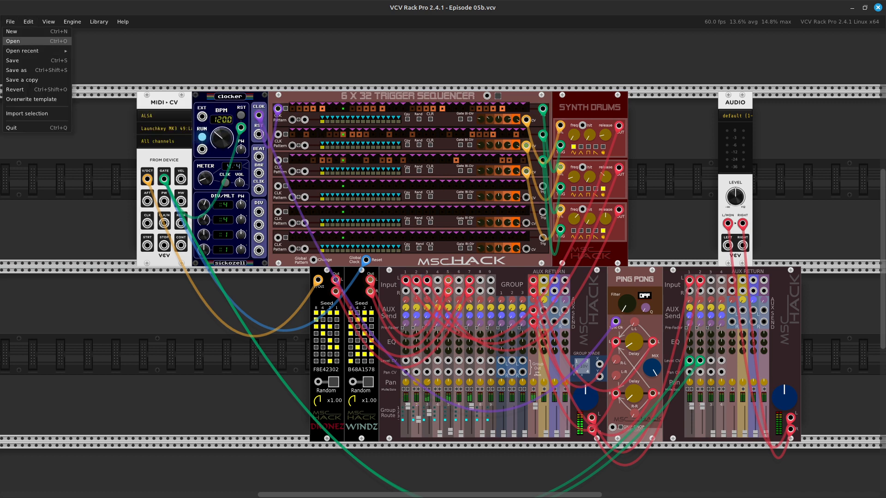
{"action": "left_click", "coordinate": [18, 41]}
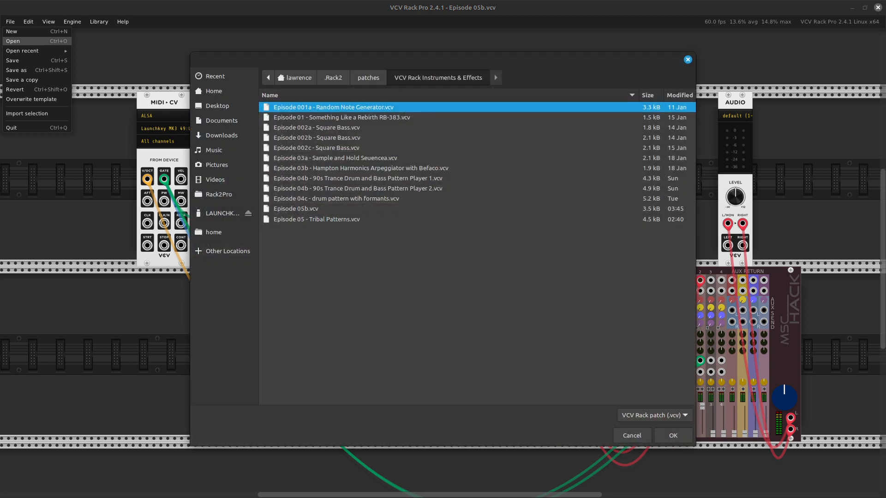
{"action": "double_click", "coordinate": [316, 219]}
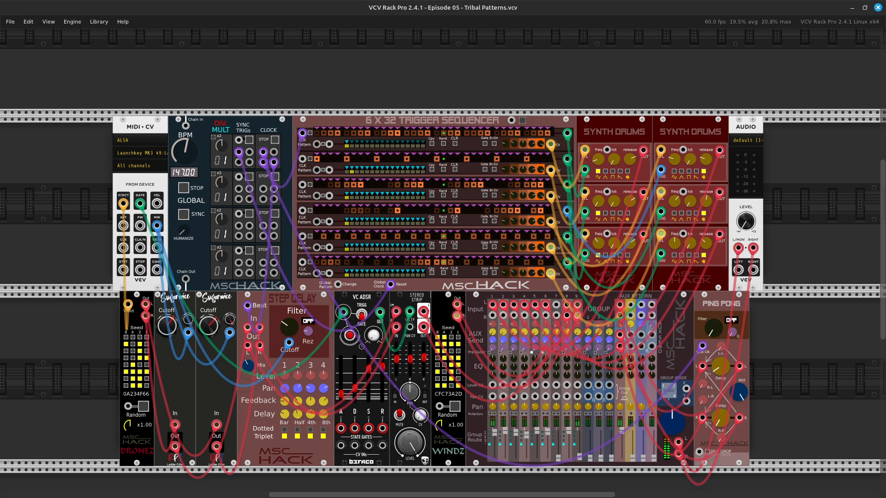
- Initialize the Audio module's output level for playback, and after listening turn it down to about -77 dB
{"action": "right_click", "coordinate": [748, 221]}
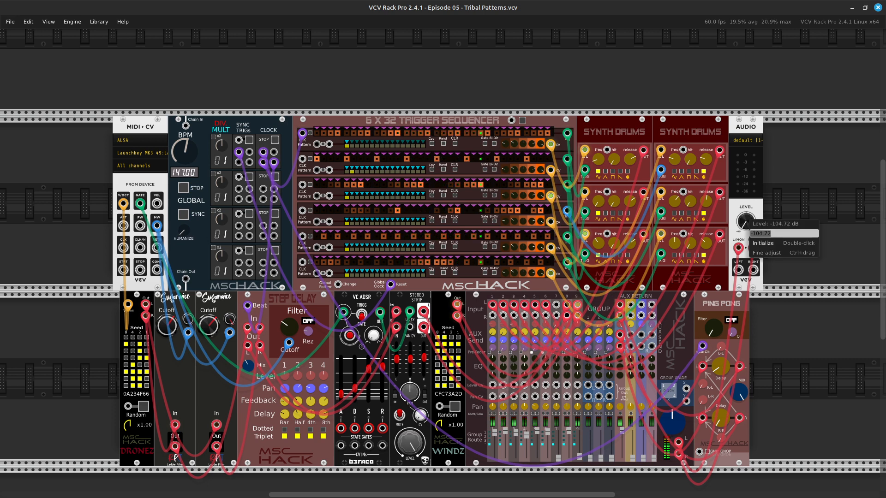
{"action": "left_click", "coordinate": [763, 243]}
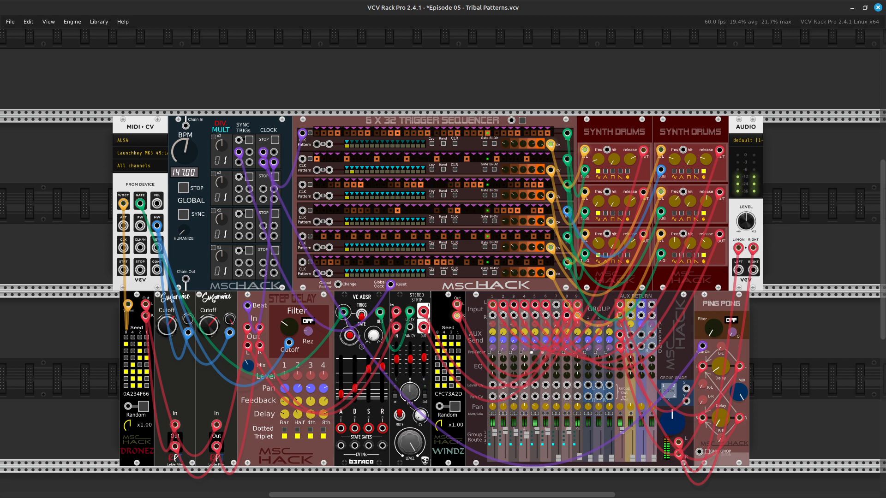
{"action": "mouse_move", "coordinate": [746, 222]}
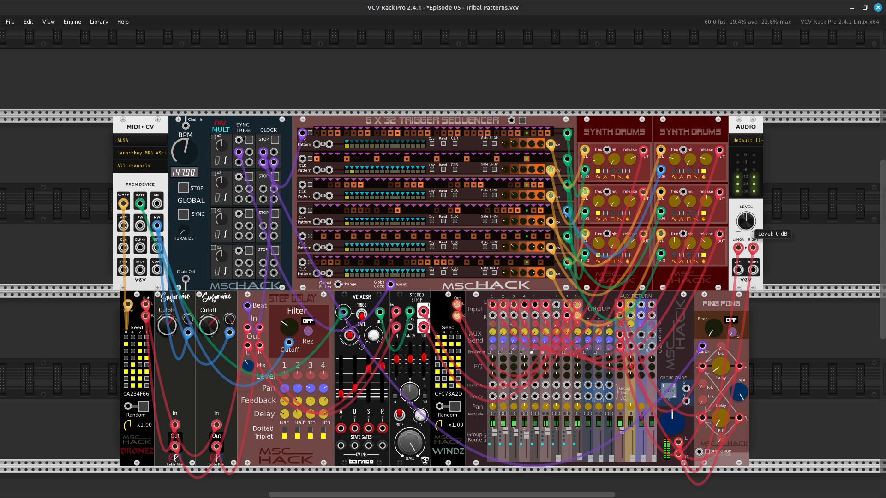
{"action": "left_click_drag", "start_coordinate": [747, 222], "coordinate": [746, 259]}
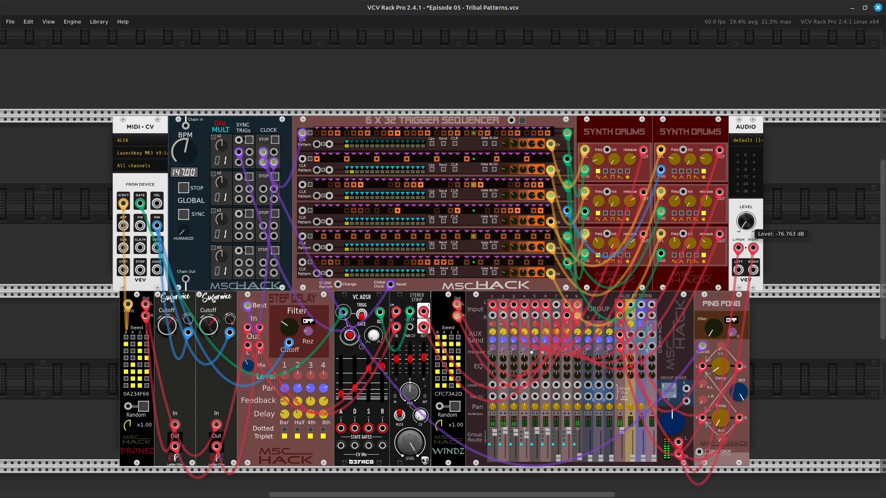
{"action": "scroll", "coordinate": [746, 222], "scroll_direction": "down", "scroll_amount": 2}
{"action": "scroll", "coordinate": [745, 221], "scroll_direction": "up", "scroll_amount": 2}
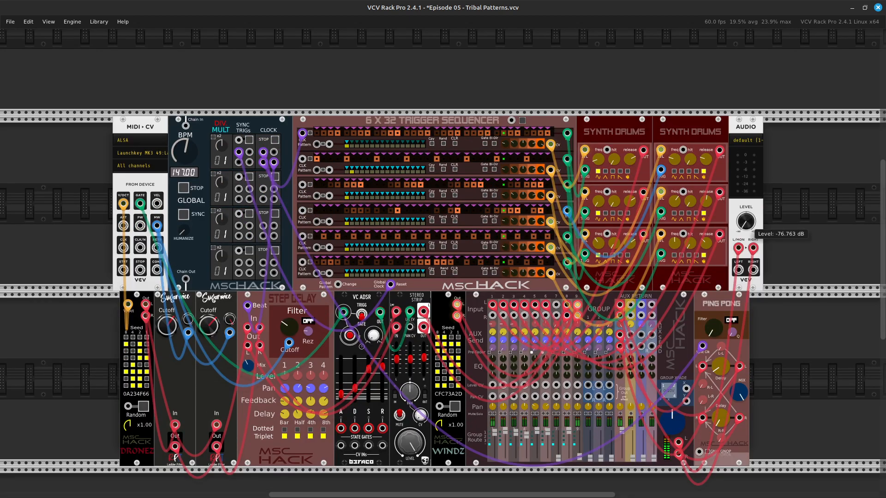